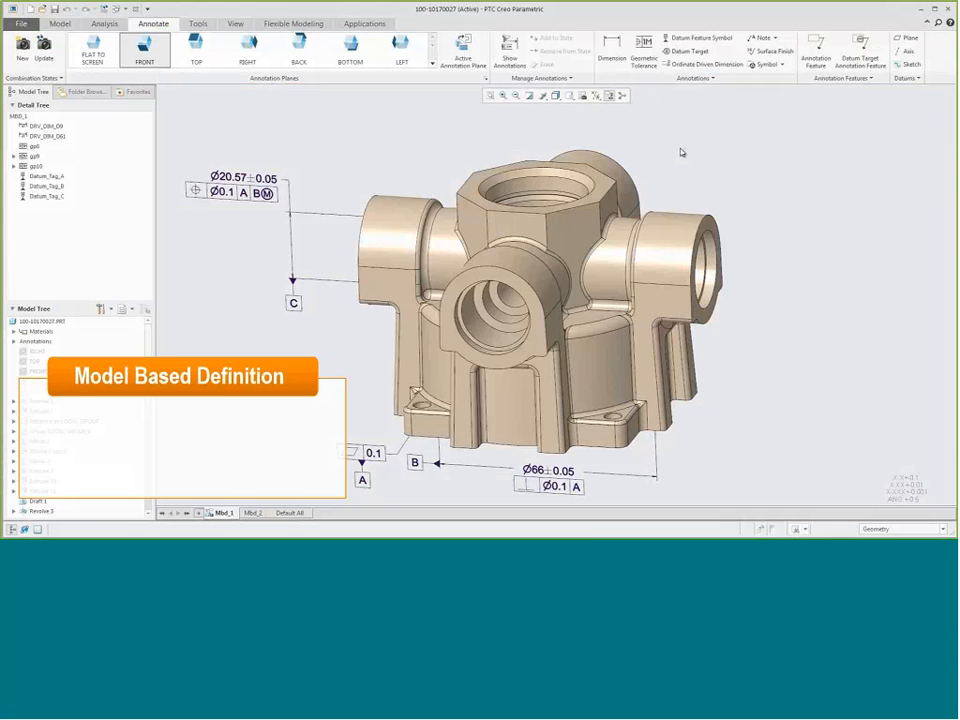
# - Place a geometric tolerance frame with a leader on a side face of the octagonal boss
pyautogui.click(644, 51)
pyautogui.click(610, 201)
pyautogui.middleClick(642, 149)
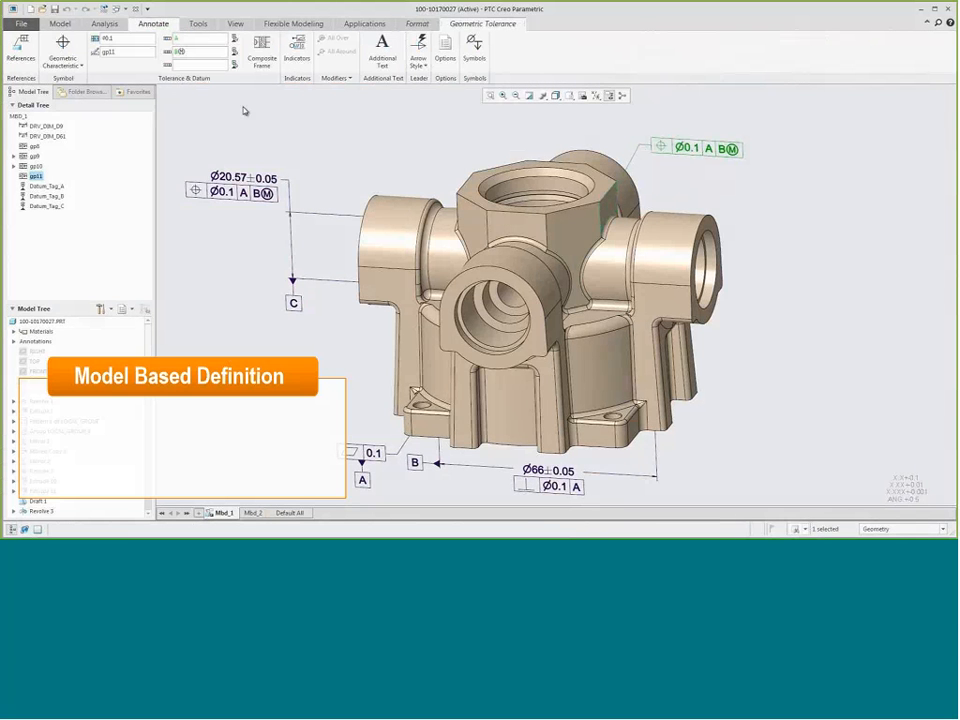
# - Change the new tolerance to profile of a surface and add C at maximum material condition as its tertiary datum reference
pyautogui.click(62, 60)
pyautogui.click(47, 128)
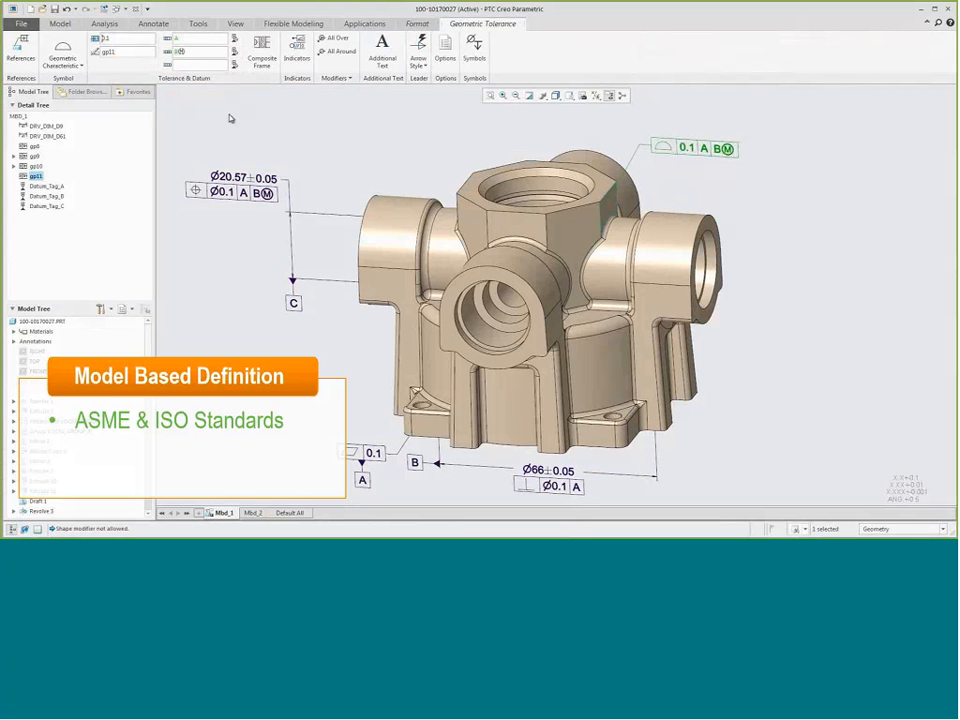
pyautogui.click(472, 58)
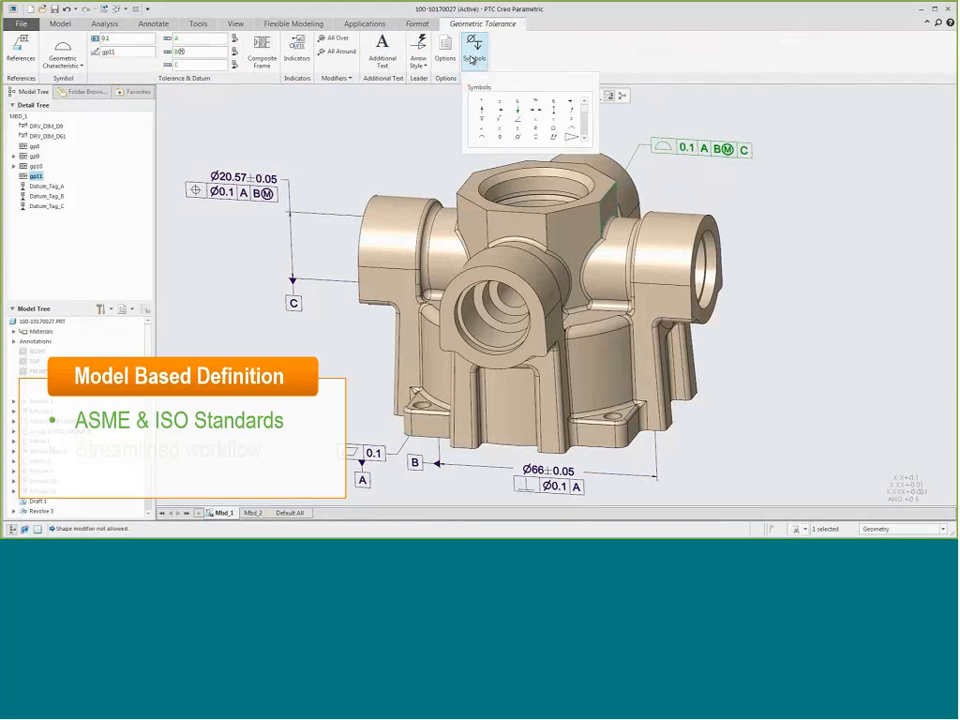
pyautogui.click(501, 120)
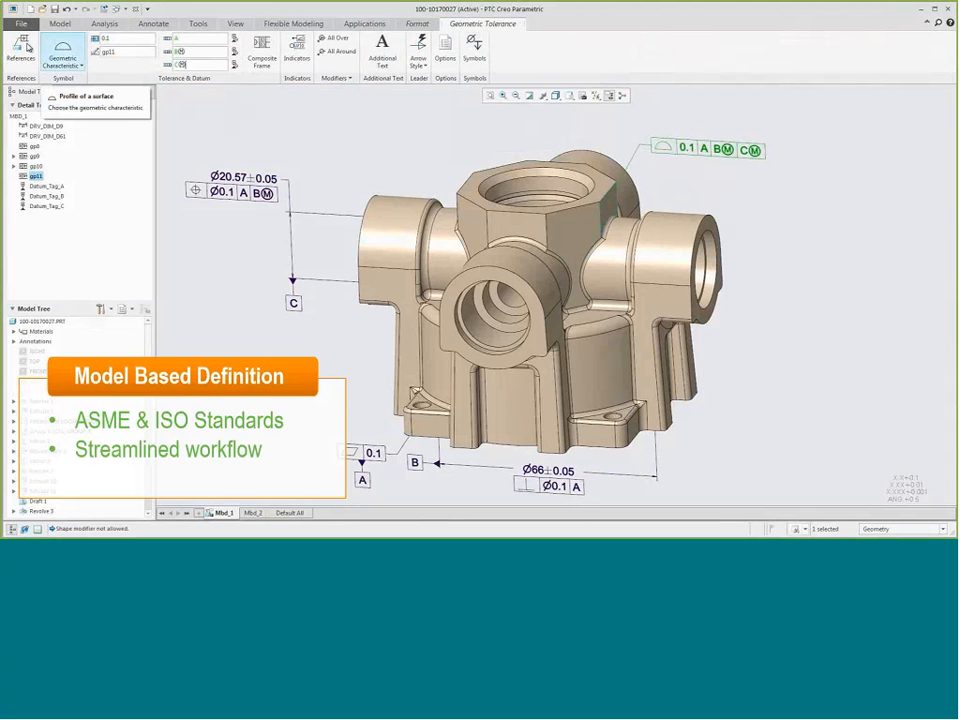
# - Add the octagonal boss's remaining side faces as references of the surface profile tolerance
pyautogui.click(28, 46)
pyautogui.keyDown('ctrl'); pyautogui.click(578, 232); pyautogui.keyUp('ctrl')
pyautogui.keyDown('ctrl'); pyautogui.click(520, 226); pyautogui.keyUp('ctrl')
pyautogui.keyDown('ctrl'); pyautogui.click(473, 225); pyautogui.keyUp('ctrl')
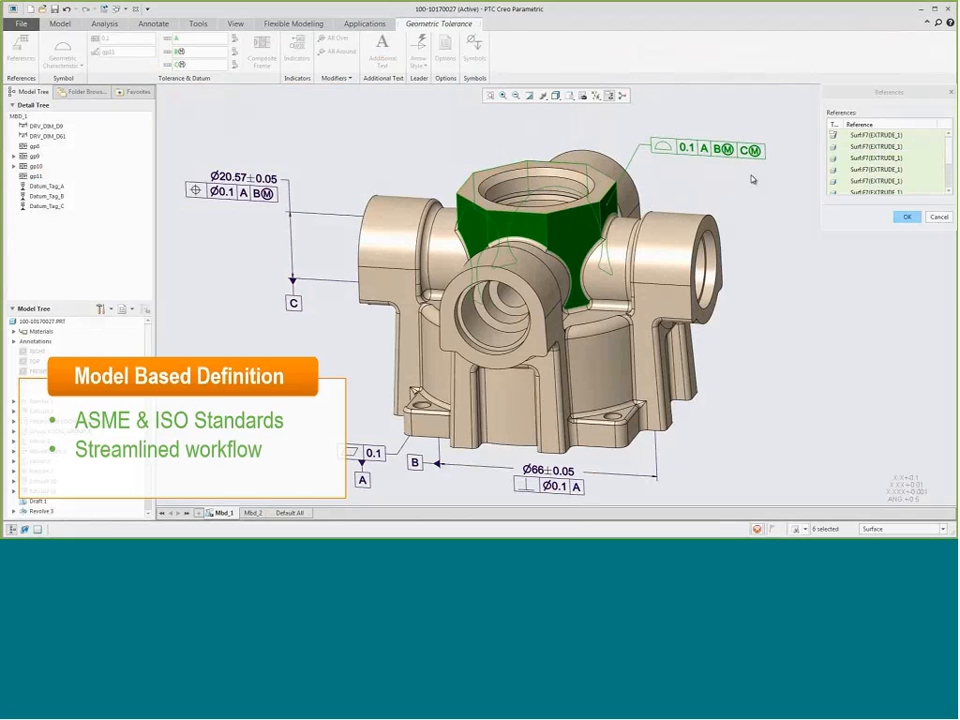
pyautogui.click(907, 216)
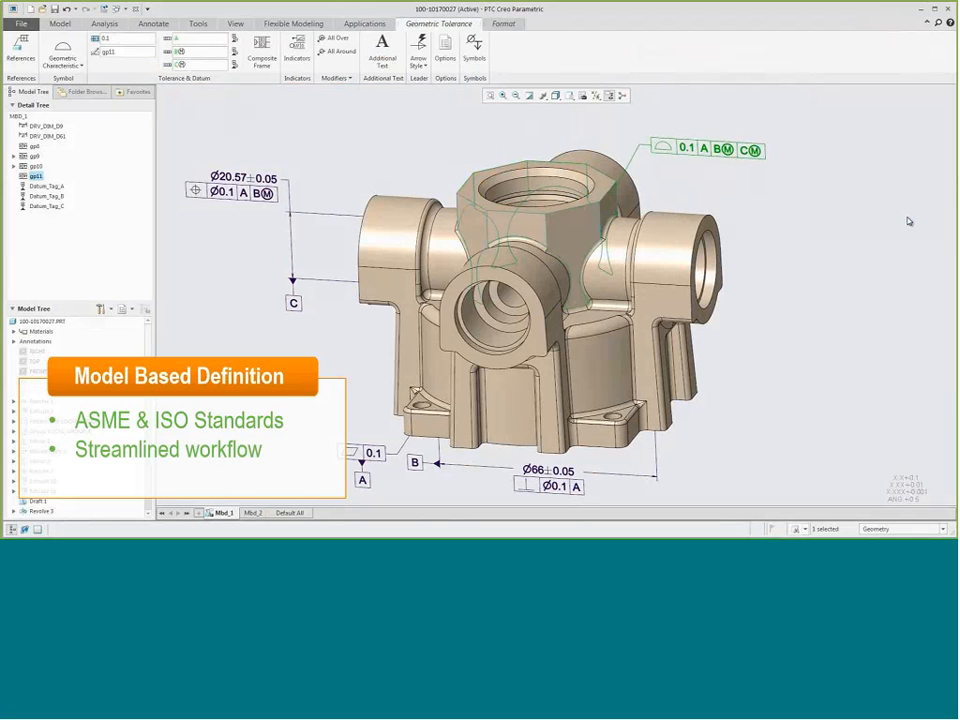
# - Add the text "8 SURFACES" below the surface profile tolerance frame and finish the annotation
pyautogui.click(382, 50)
pyautogui.write('8 SURF')
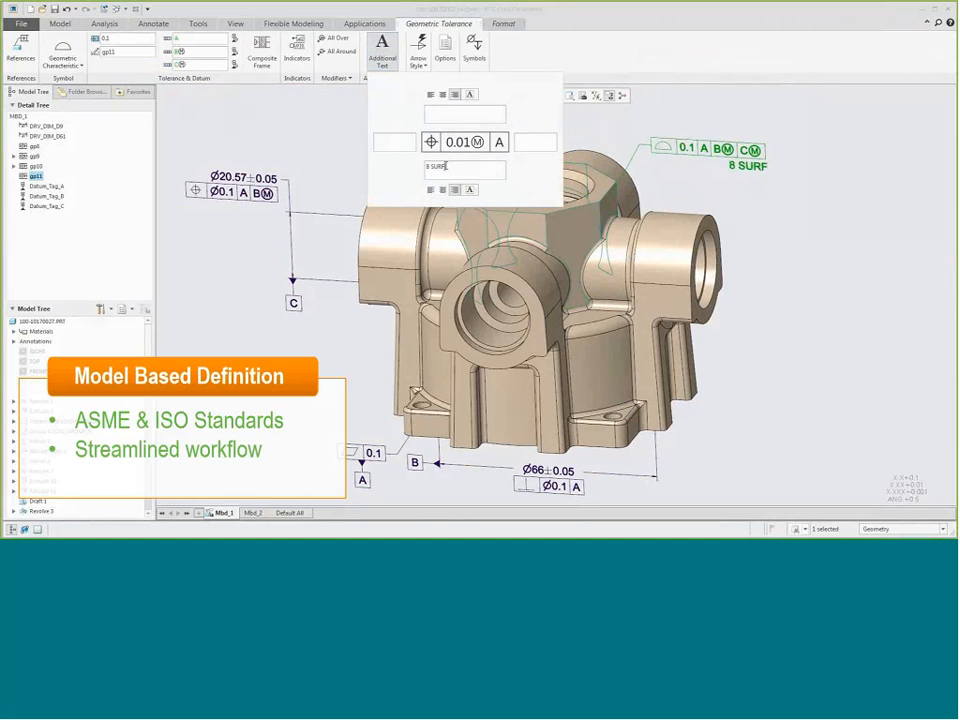
pyautogui.write('ACES')
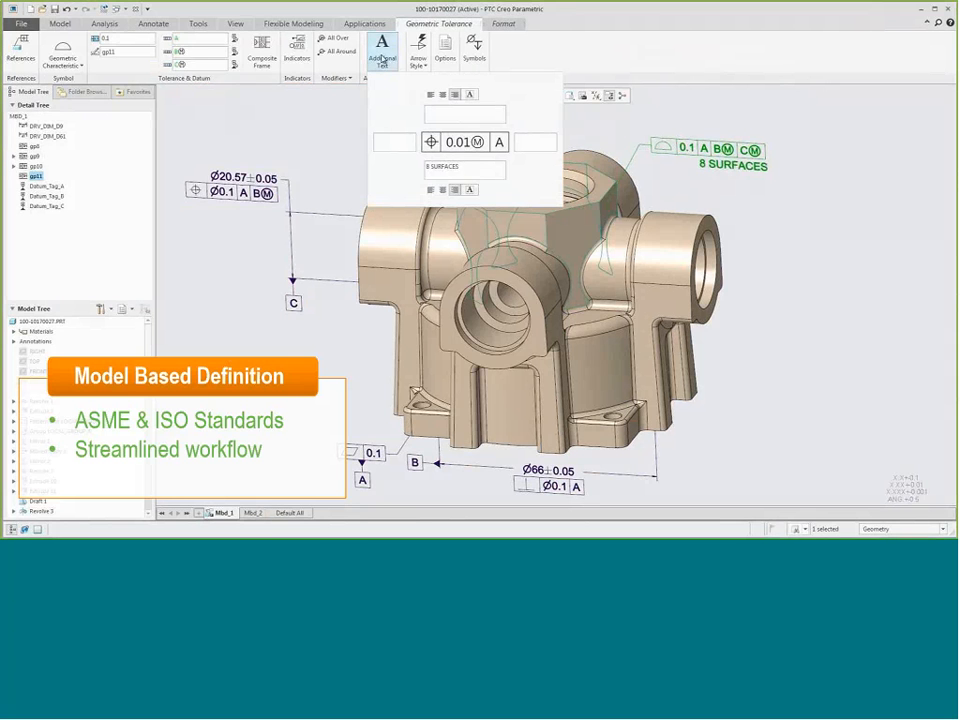
pyautogui.click(621, 128)
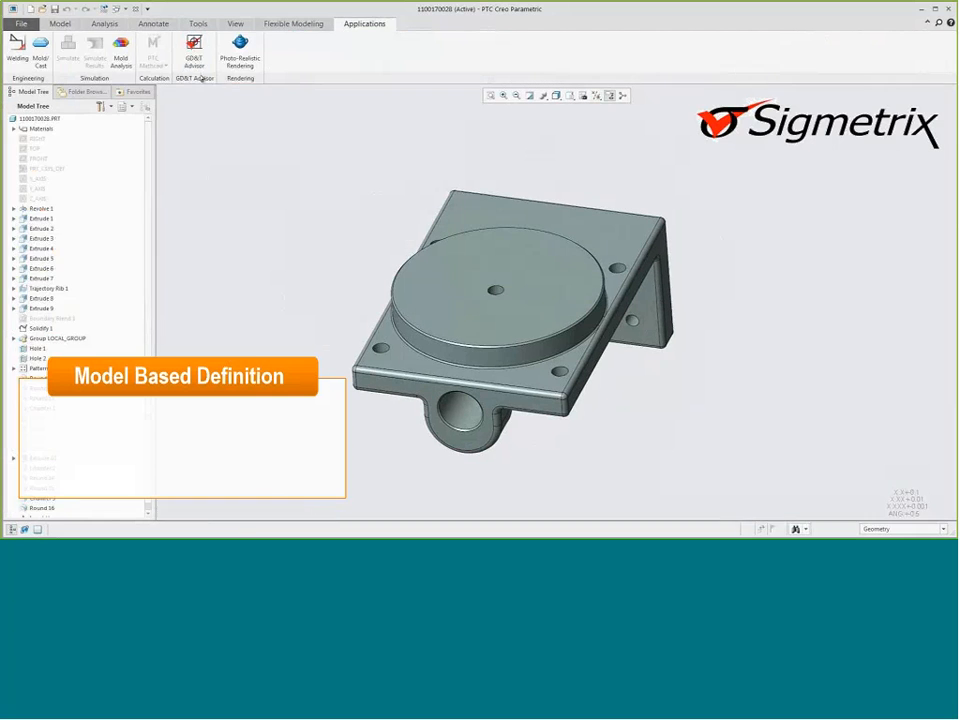
# - Start GD&T Advisor and define the plate's large planar face as datum feature A with a flatness tolerance of 0.2
pyautogui.click(196, 62)
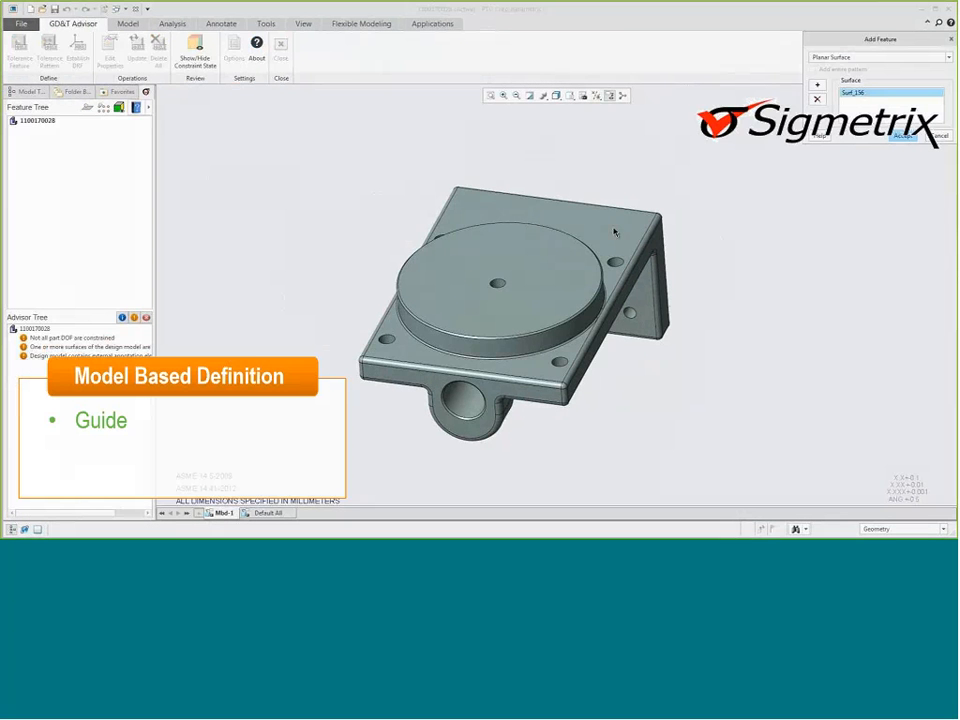
pyautogui.click(615, 232)
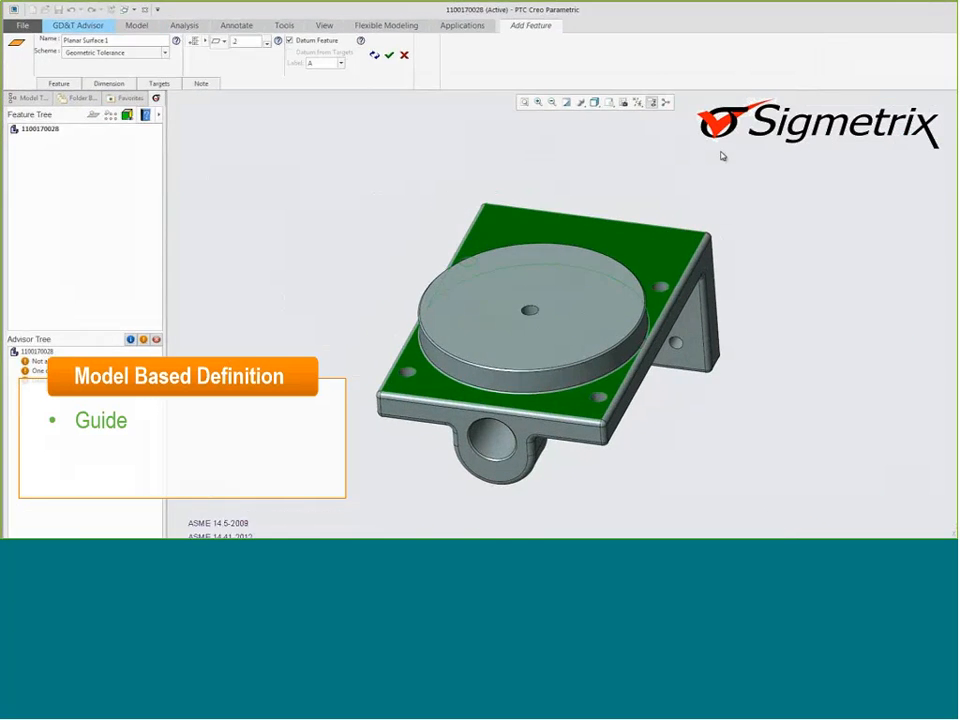
pyautogui.click(224, 42)
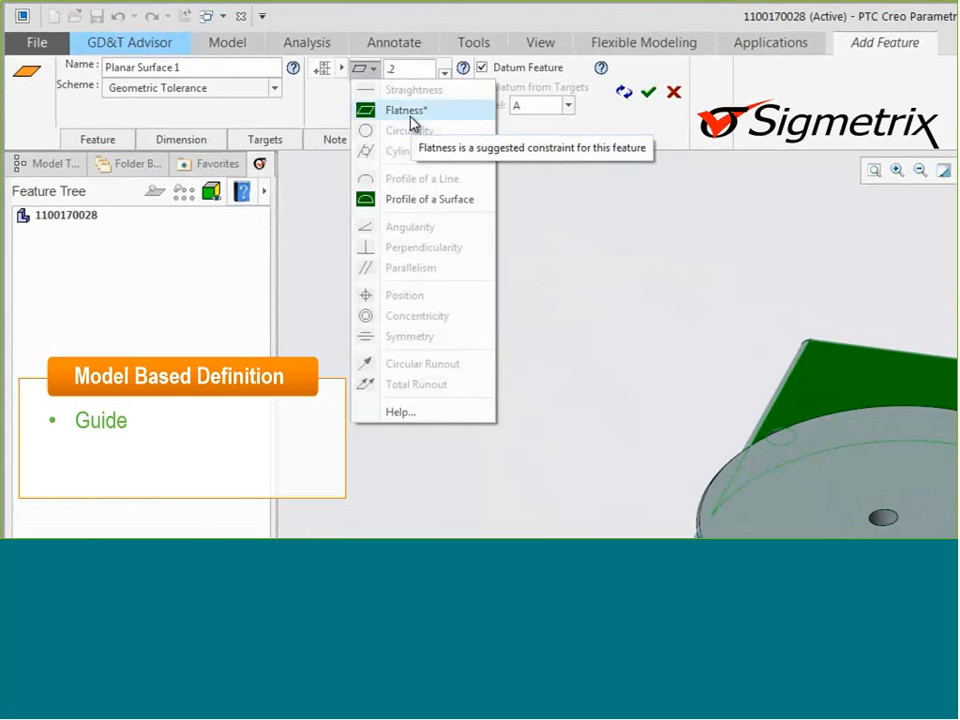
pyautogui.click(414, 114)
pyautogui.click(435, 61)
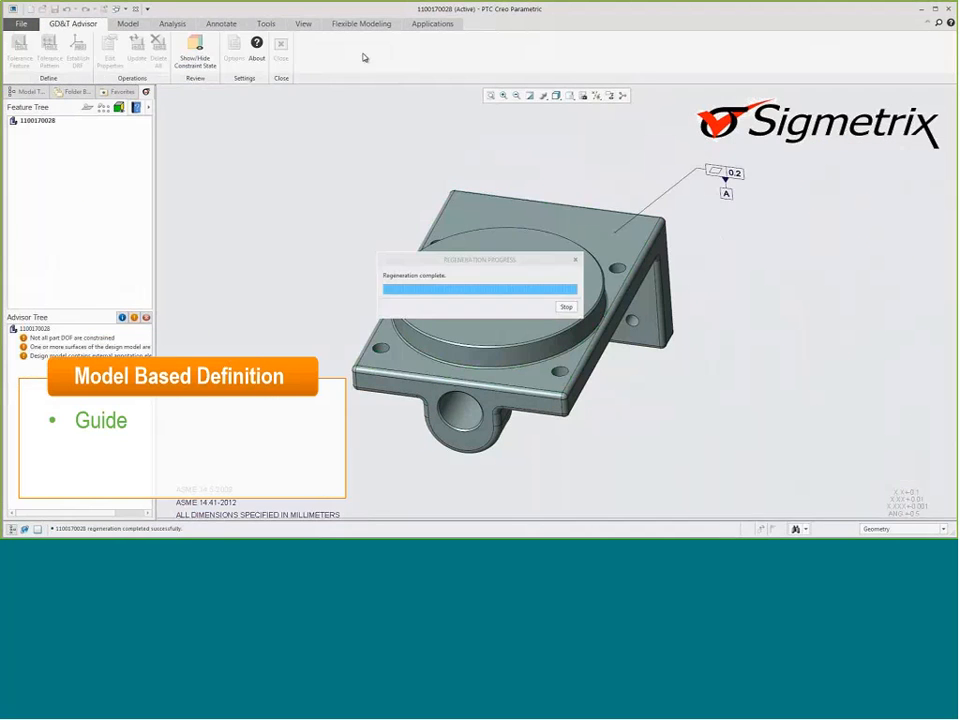
# - Define the round disc's side as datum feature B with a 0.3 diametral perpendicularity tolerance at maximum material condition to datum A
pyautogui.click(19, 55)
pyautogui.click(568, 342)
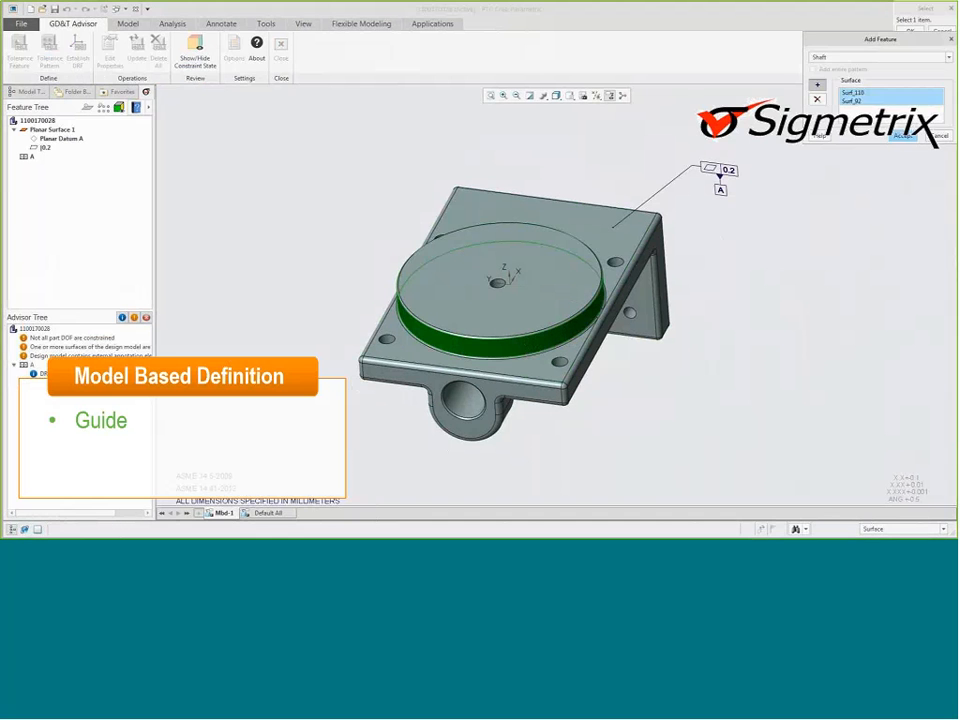
pyautogui.click(903, 135)
pyautogui.click(220, 50)
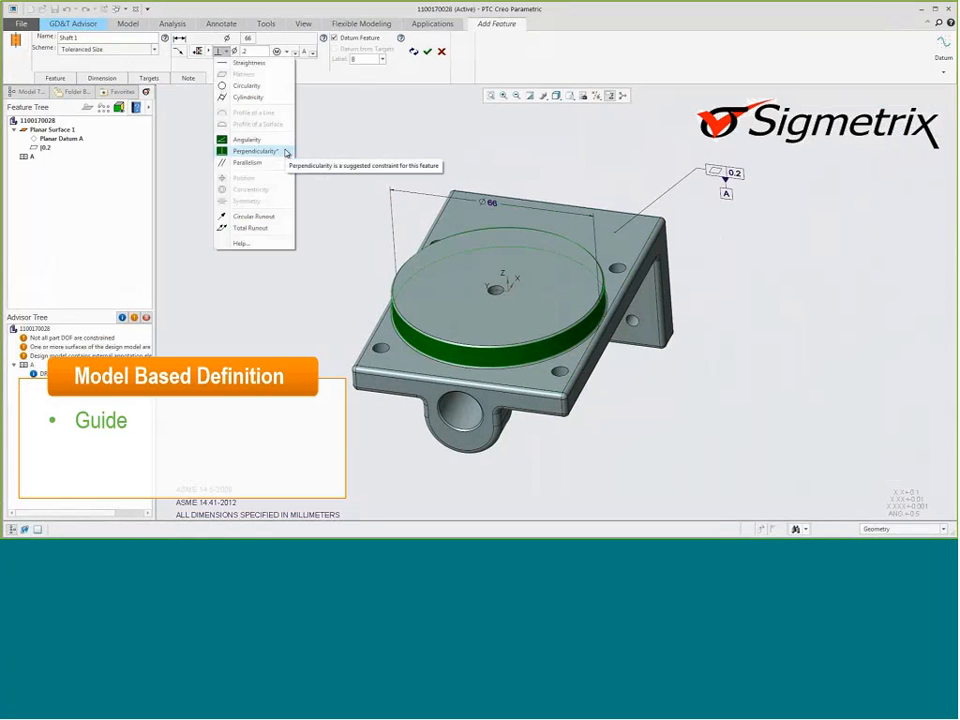
pyautogui.click(285, 153)
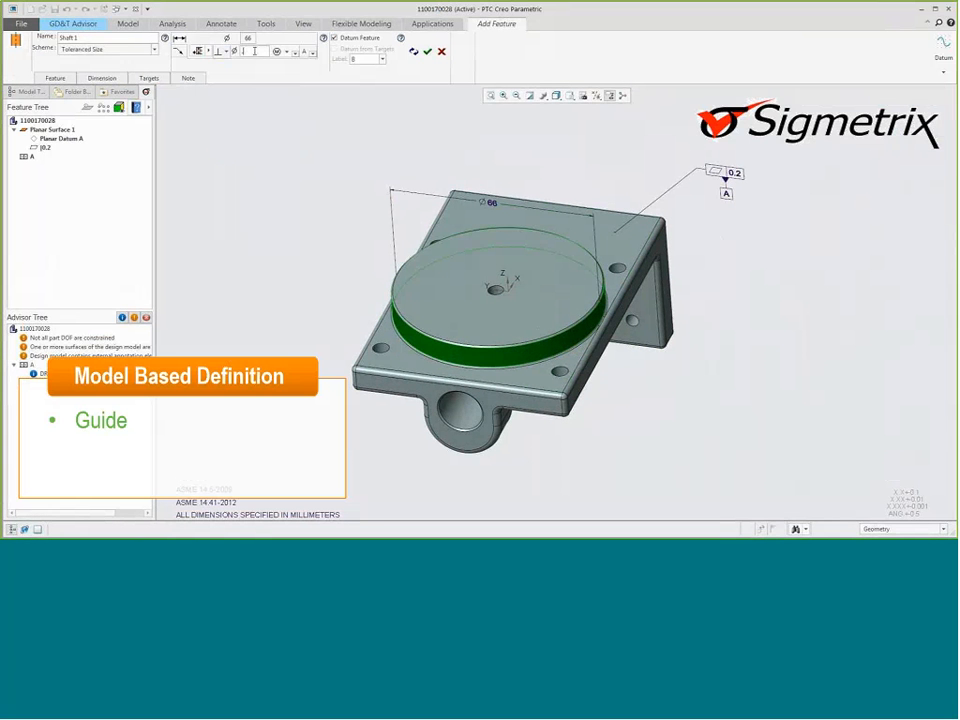
pyautogui.click(428, 55)
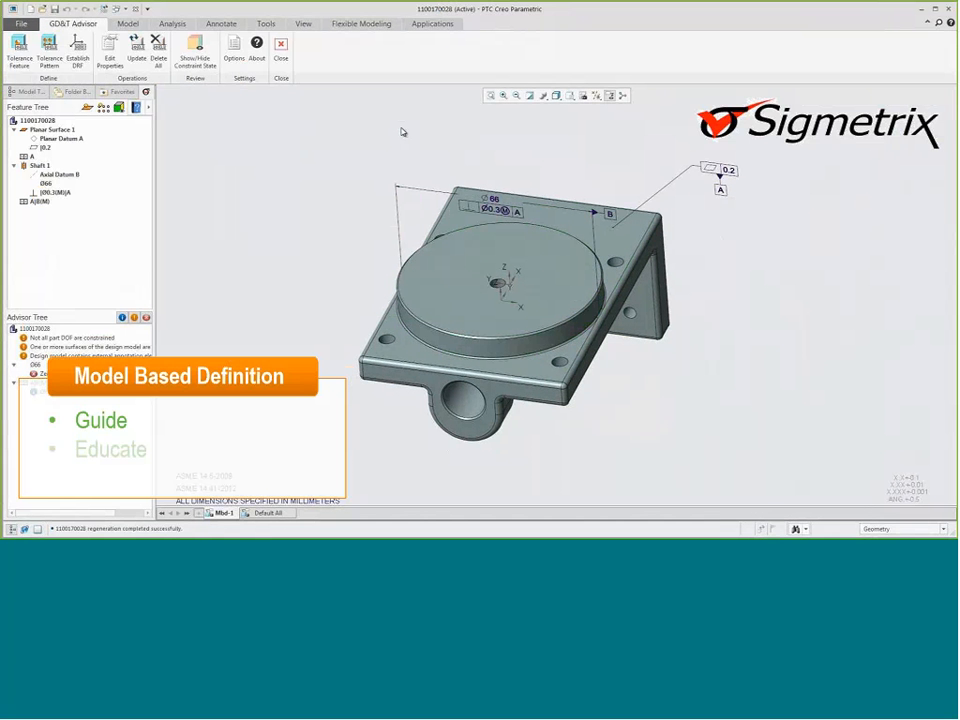
# - Define the lug's hole as datum feature C with a 0.2 position tolerance at maximum material condition to datums A and B
pyautogui.click(463, 402)
pyautogui.click(900, 138)
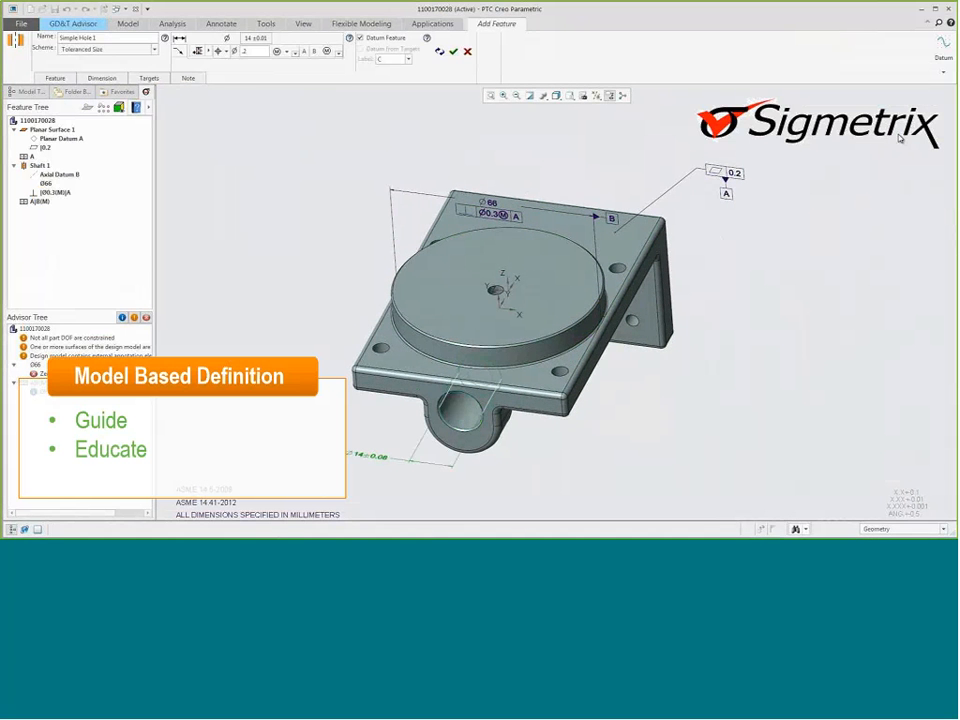
pyautogui.click(222, 50)
pyautogui.click(240, 176)
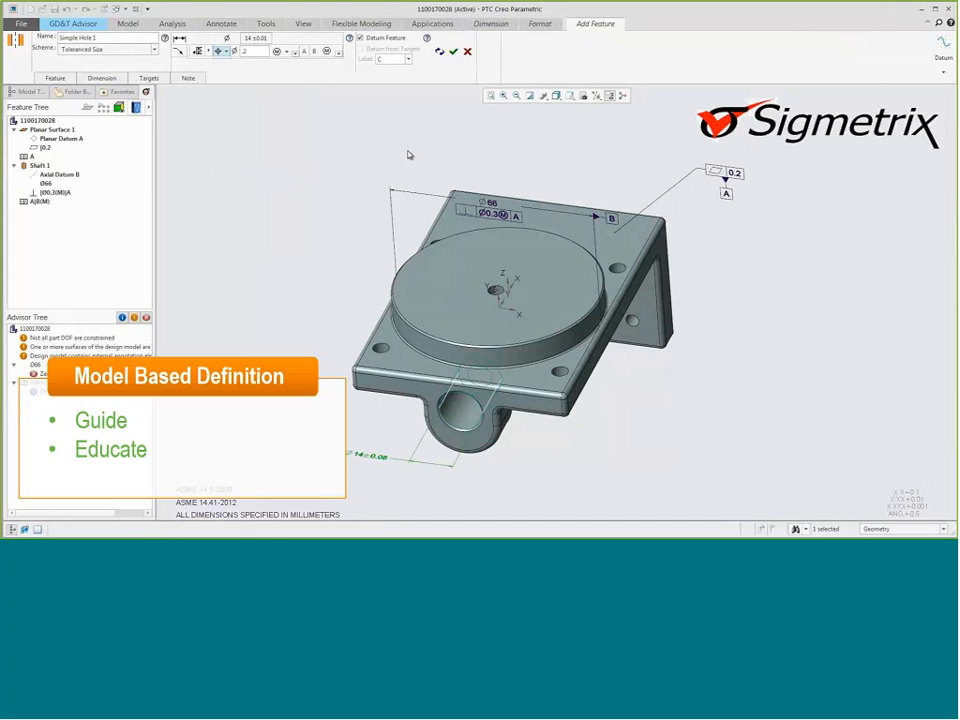
pyautogui.middleClick(408, 155)
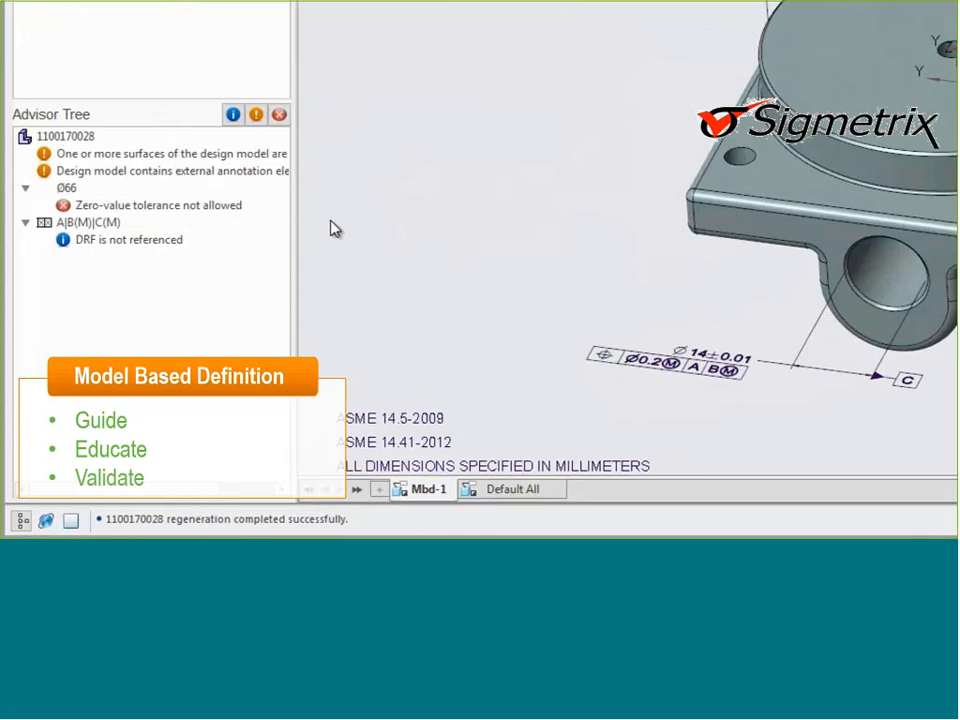
# - Trace the zero-value tolerance error to its dimension and inspect the model's constraint state from another angle
pyautogui.click(214, 206)
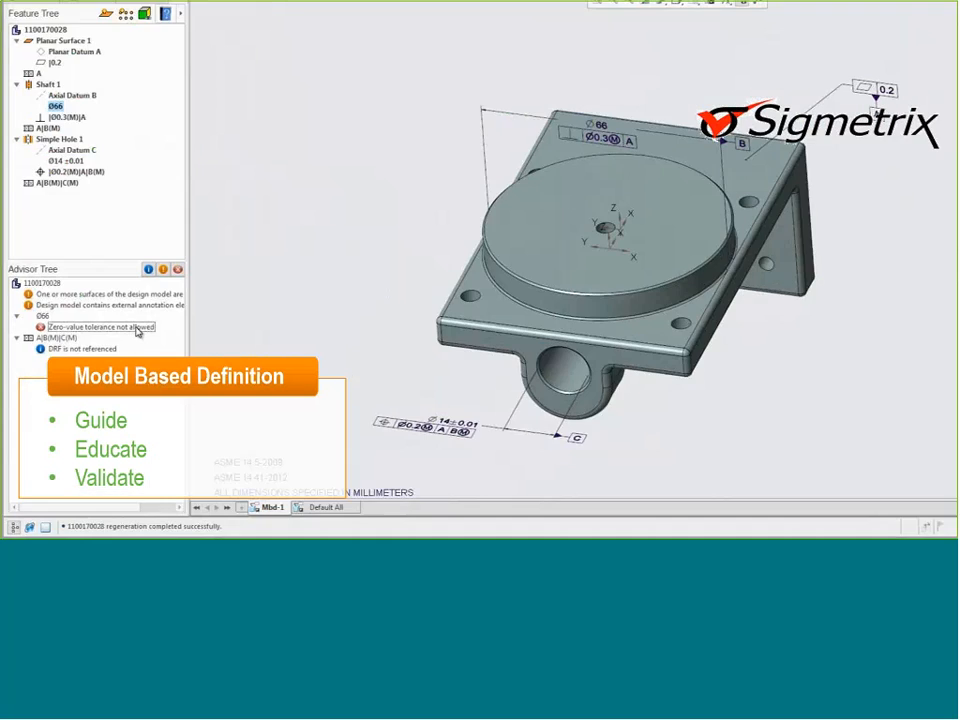
pyautogui.click(195, 52)
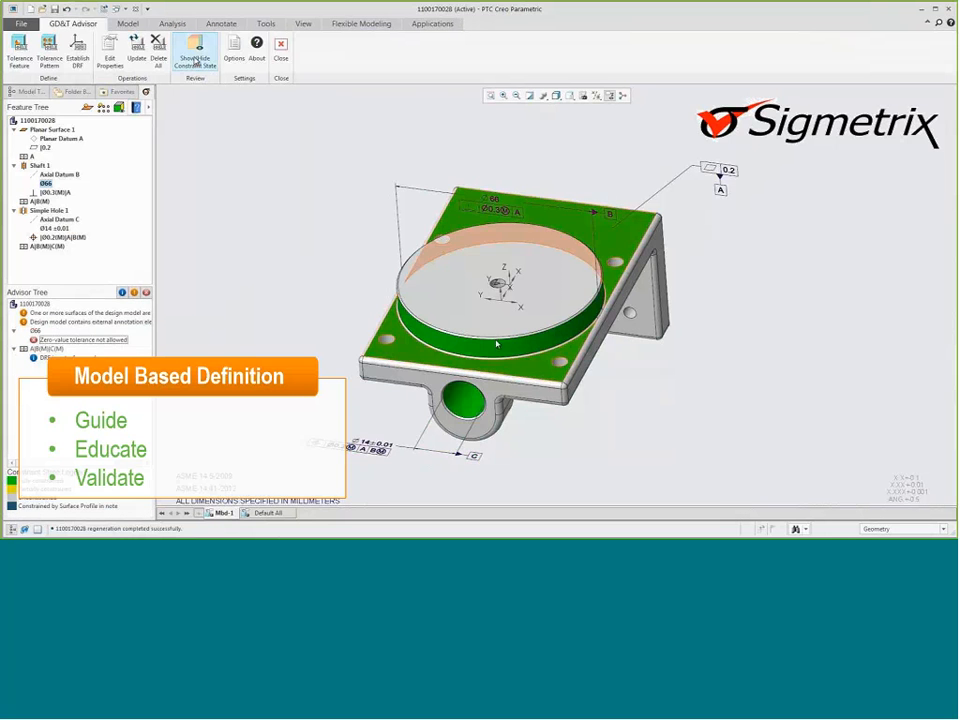
pyautogui.moveTo(558, 343)
pyautogui.mouseDown(button='middle')
pyautogui.moveTo(572, 345)
pyautogui.moveTo(561, 357)
pyautogui.moveTo(549, 348)
pyautogui.mouseUp(button='middle')
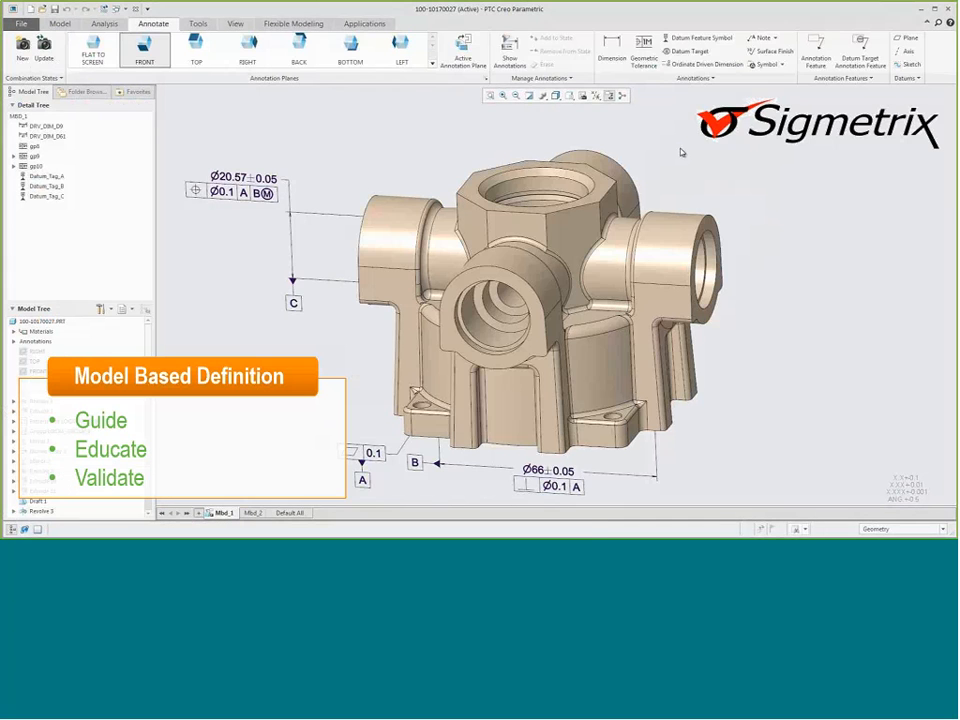
pyautogui.click(495, 530)
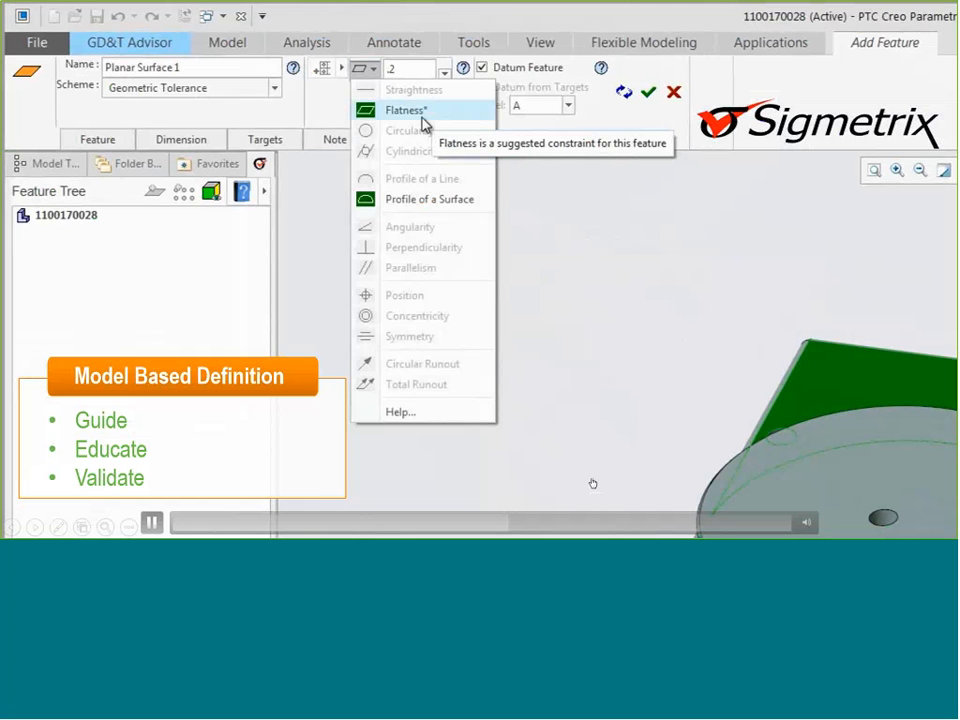
pyautogui.click(628, 526)
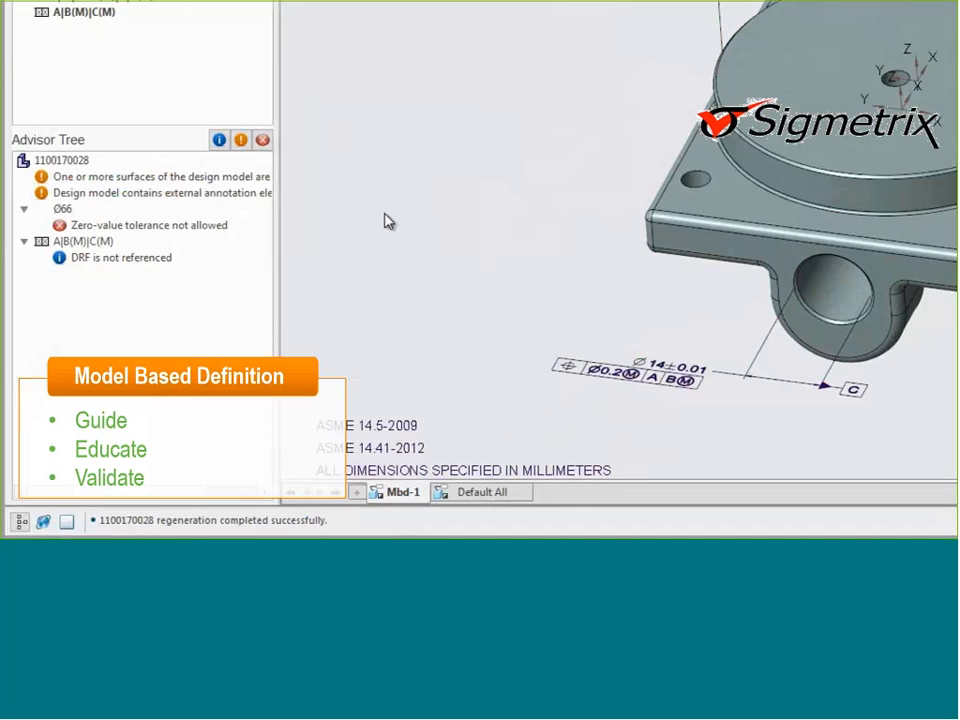
# - Review the dimension behind the zero-value tolerance error and examine which surfaces are constrained
pyautogui.click(108, 370)
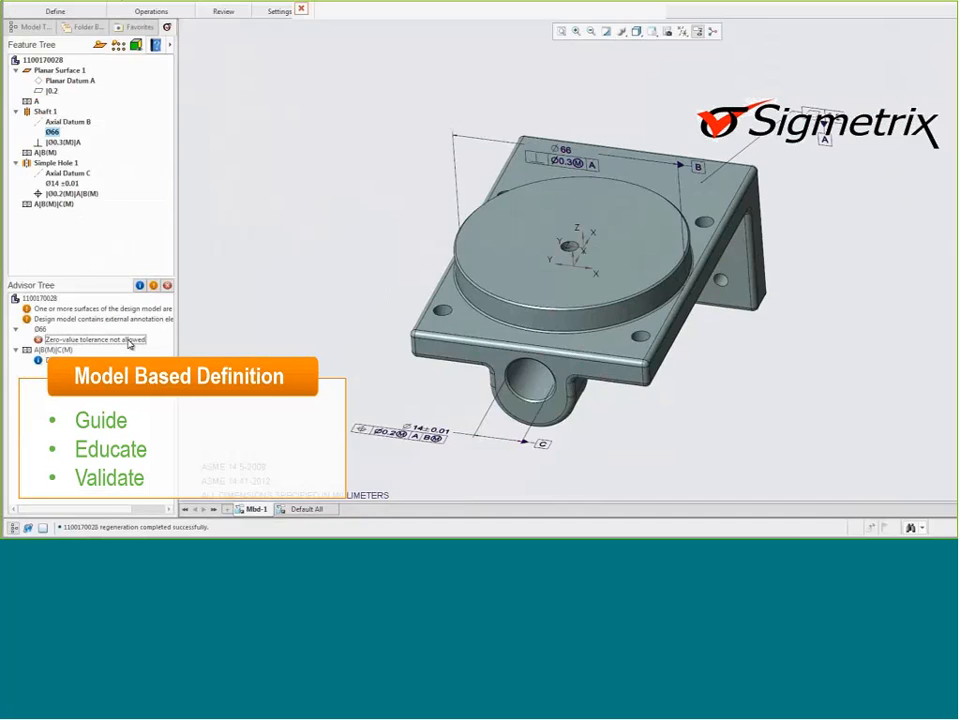
pyautogui.click(195, 55)
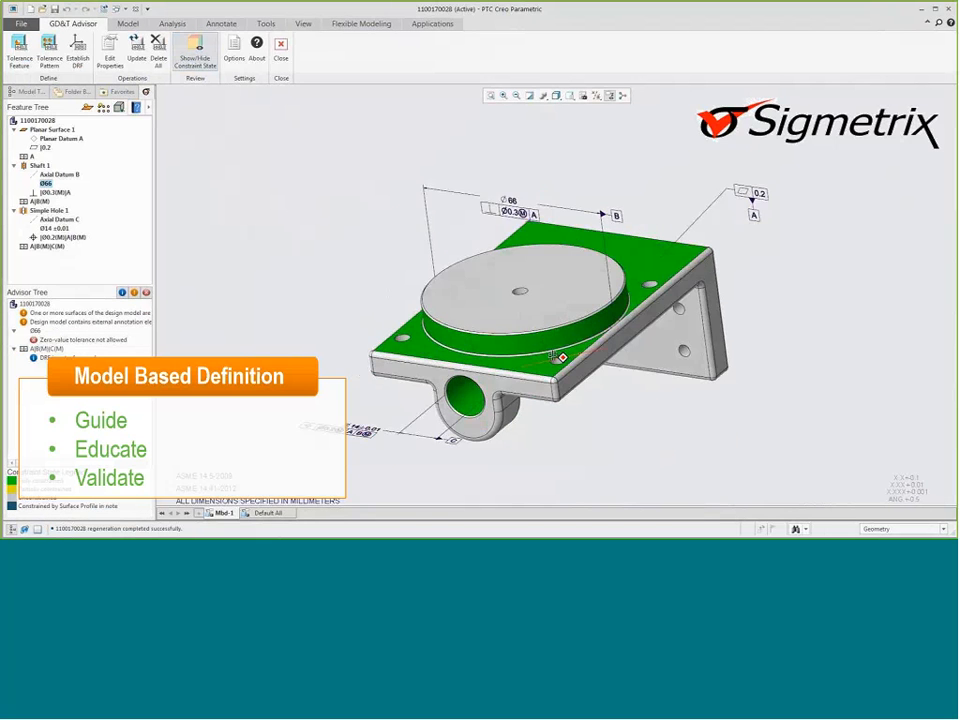
pyautogui.moveTo(553, 356)
pyautogui.mouseDown(button='middle')
pyautogui.moveTo(556, 384)
pyautogui.moveTo(563, 354)
pyautogui.mouseUp(button='middle')
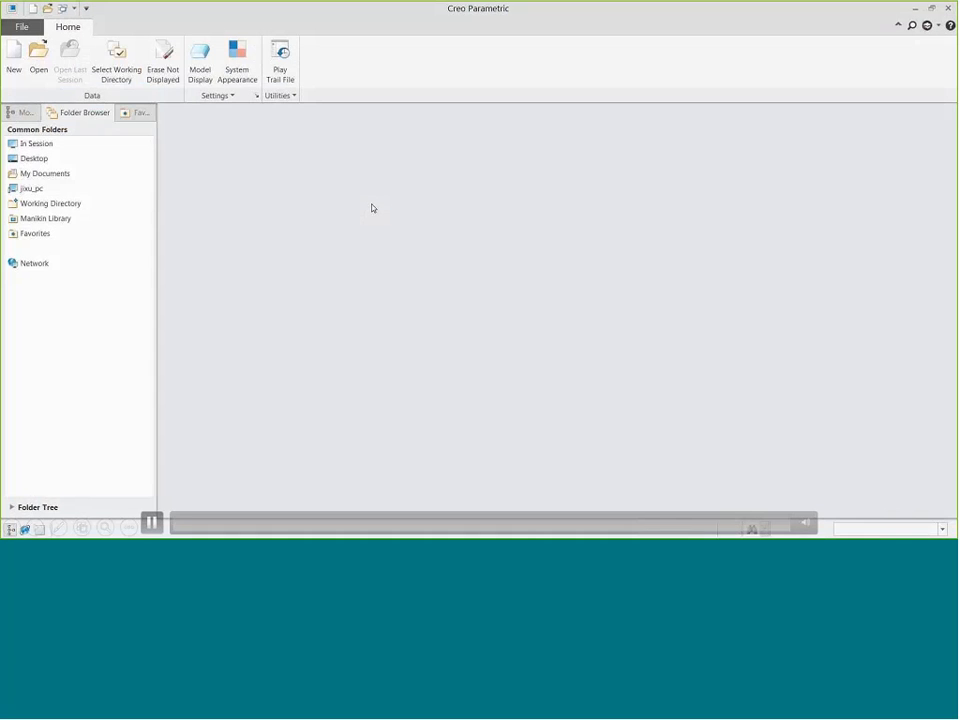
pyautogui.click(39, 55)
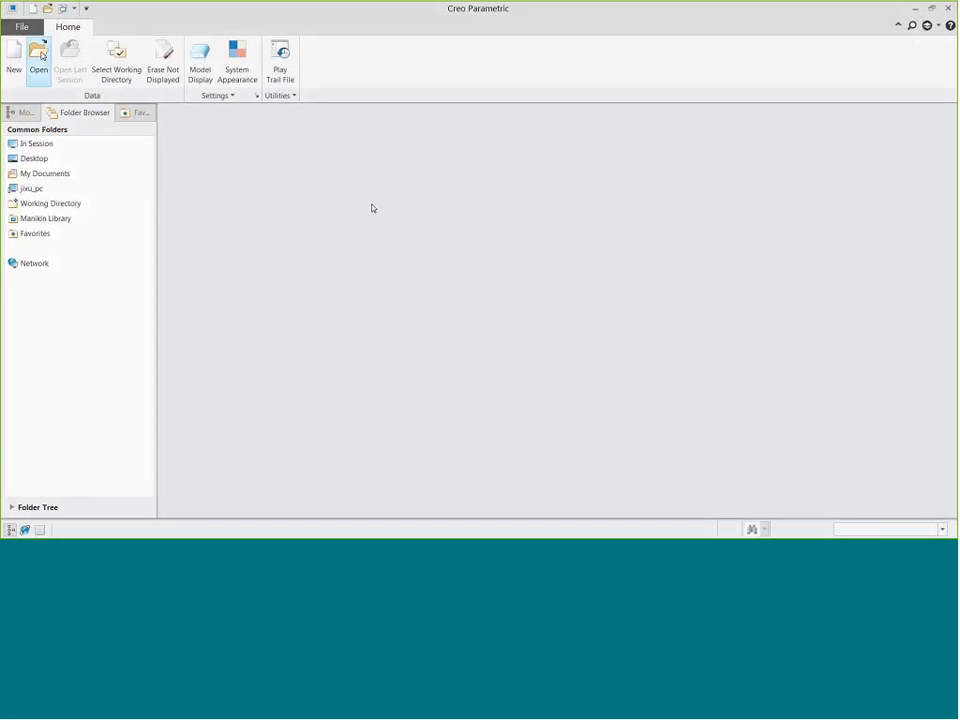
pyautogui.click(714, 164)
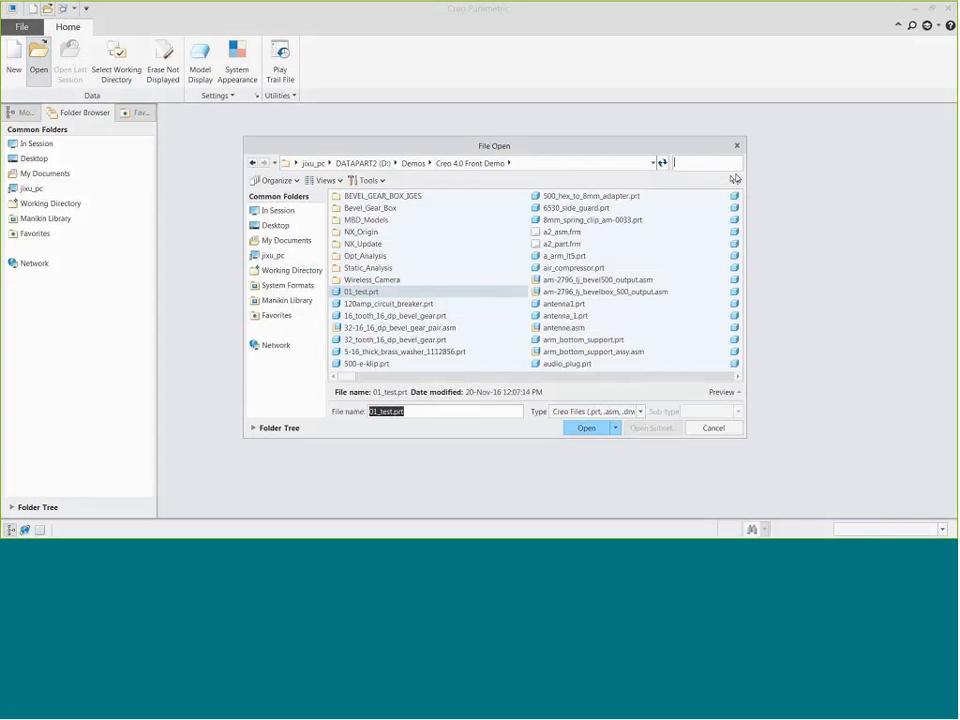
pyautogui.click(737, 146)
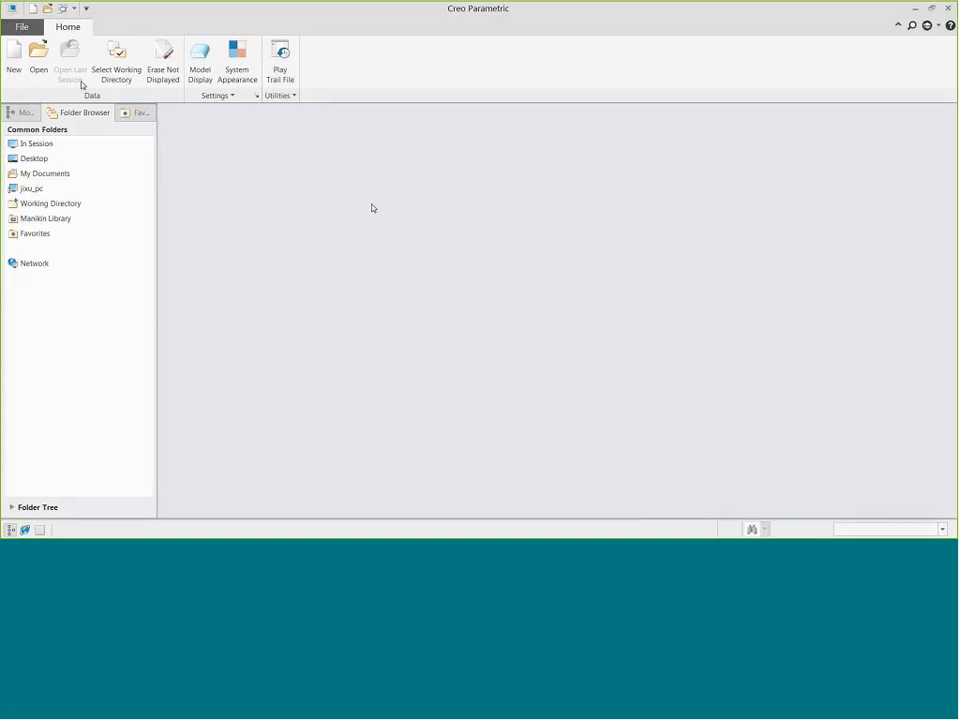
# - Filter the Creo 4.0 Front Demo folder for "gr" and try to open gripper_link-mbd.prt
pyautogui.click(39, 55)
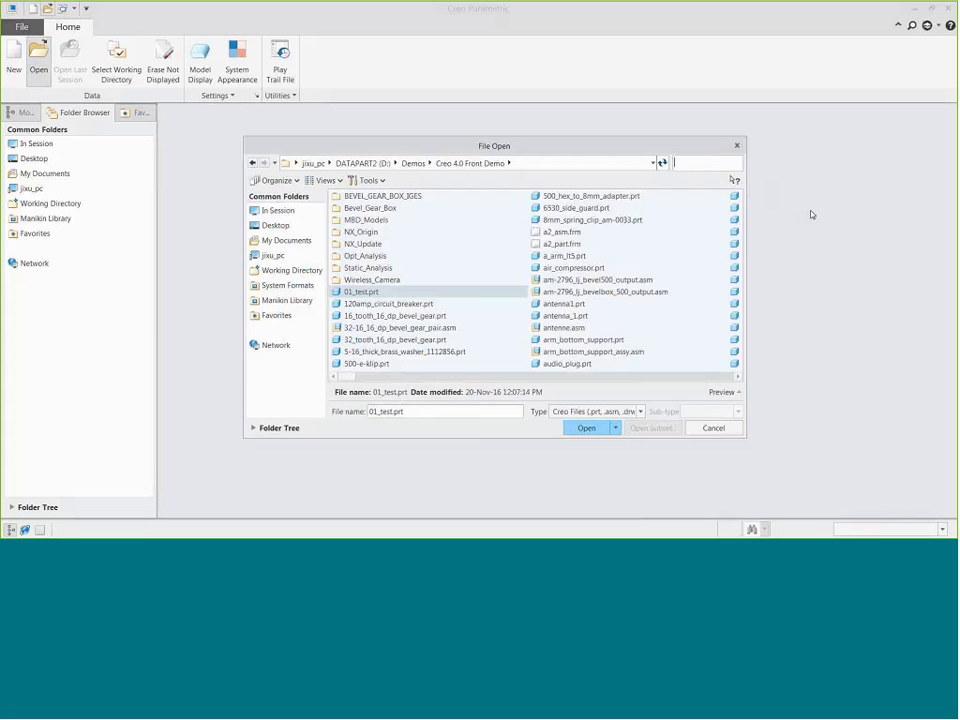
pyautogui.write('gr')
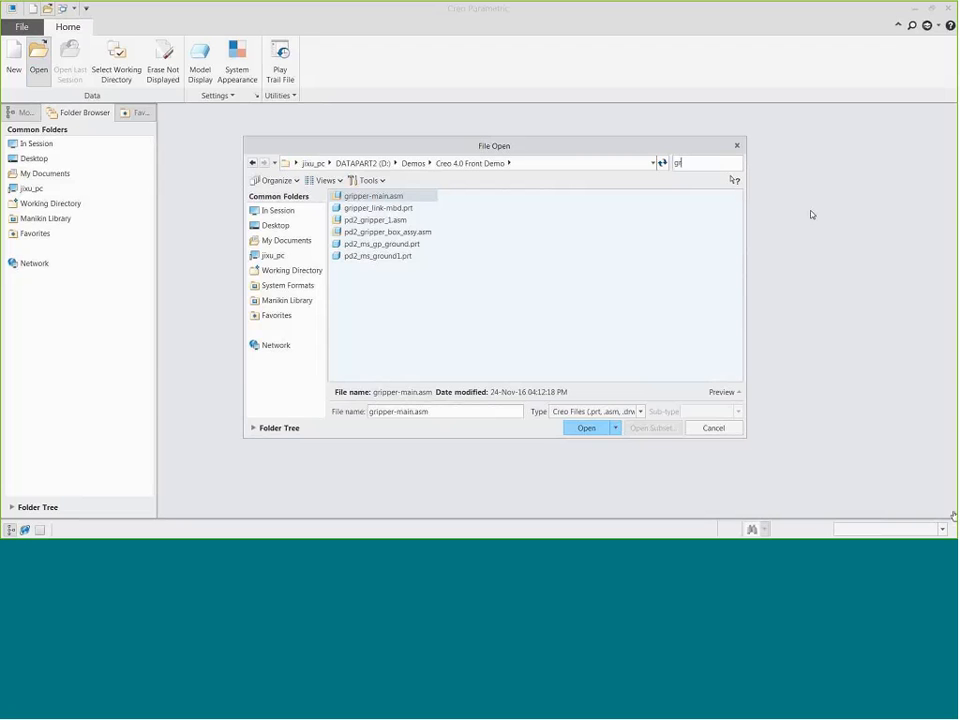
pyautogui.doubleClick(373, 208)
# - Filter the Creo 4.0 Front Demo folder for "gr" and open the part gripper_link-mbd.prt
pyautogui.click(39, 56)
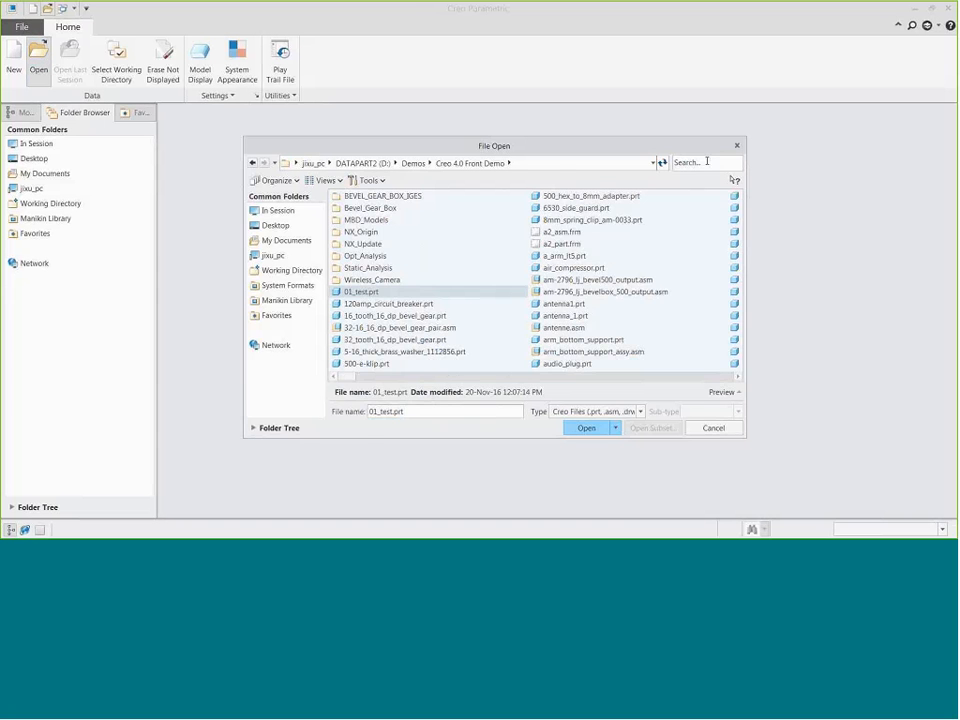
pyautogui.click(692, 162)
pyautogui.write('gr')
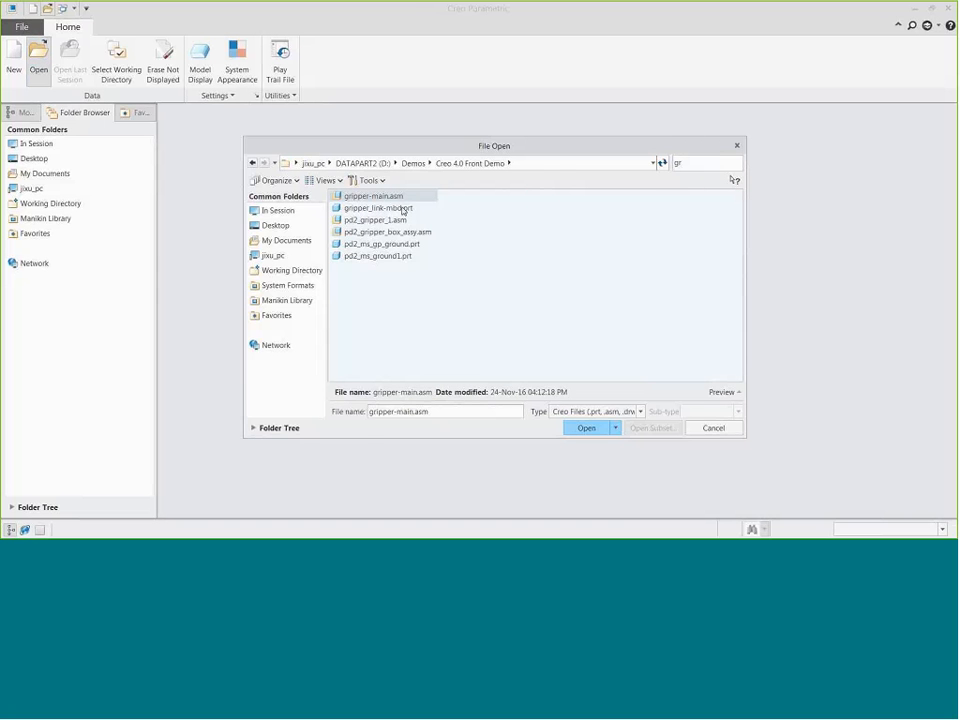
pyautogui.click(400, 208)
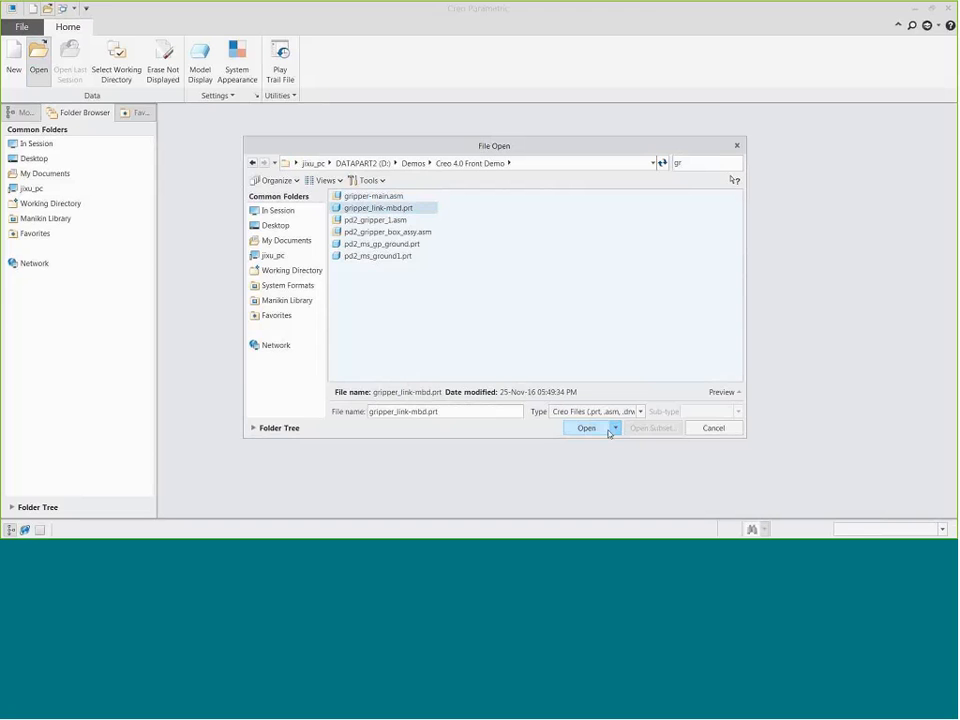
pyautogui.click(605, 428)
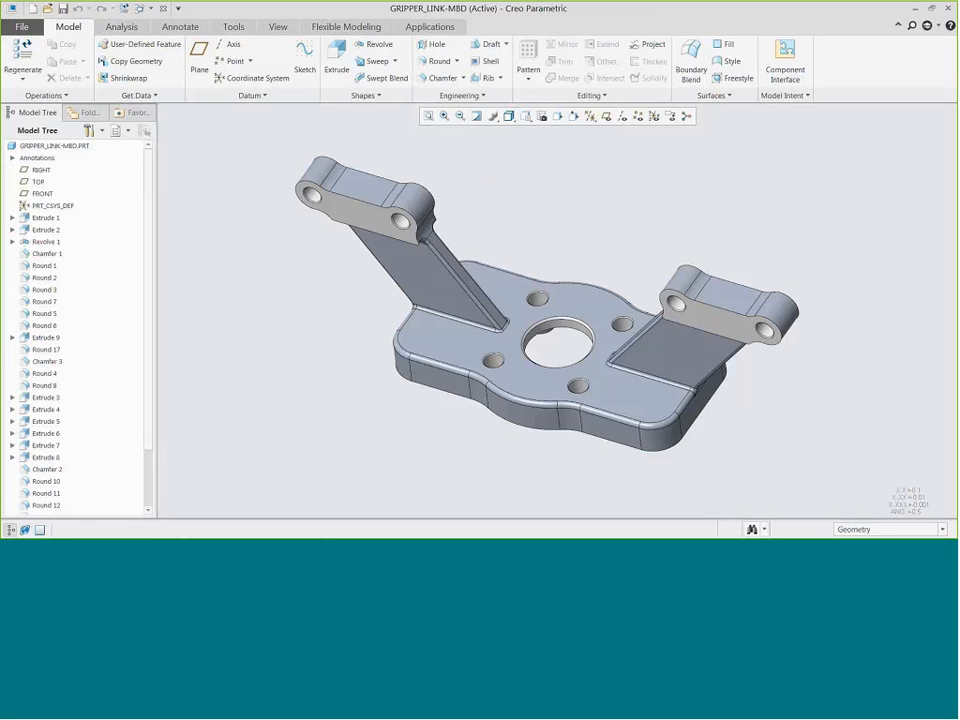
# - Turn on annotation display and the combined view tabs for the part, and activate combined view Mbd_01
pyautogui.click(671, 116)
pyautogui.click(541, 116)
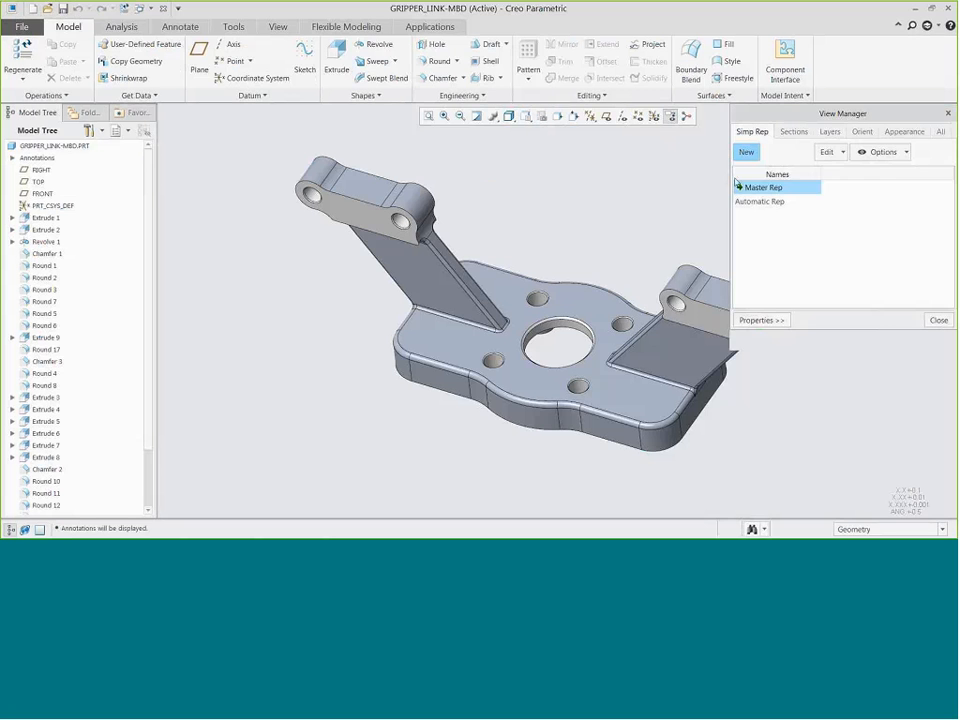
pyautogui.click(942, 132)
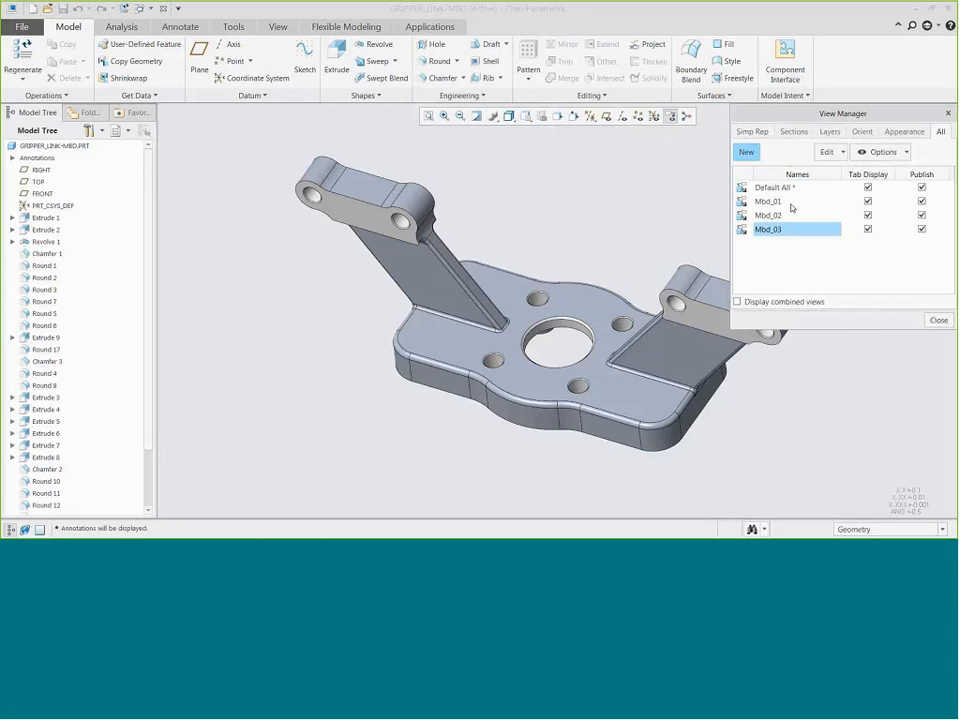
pyautogui.click(737, 301)
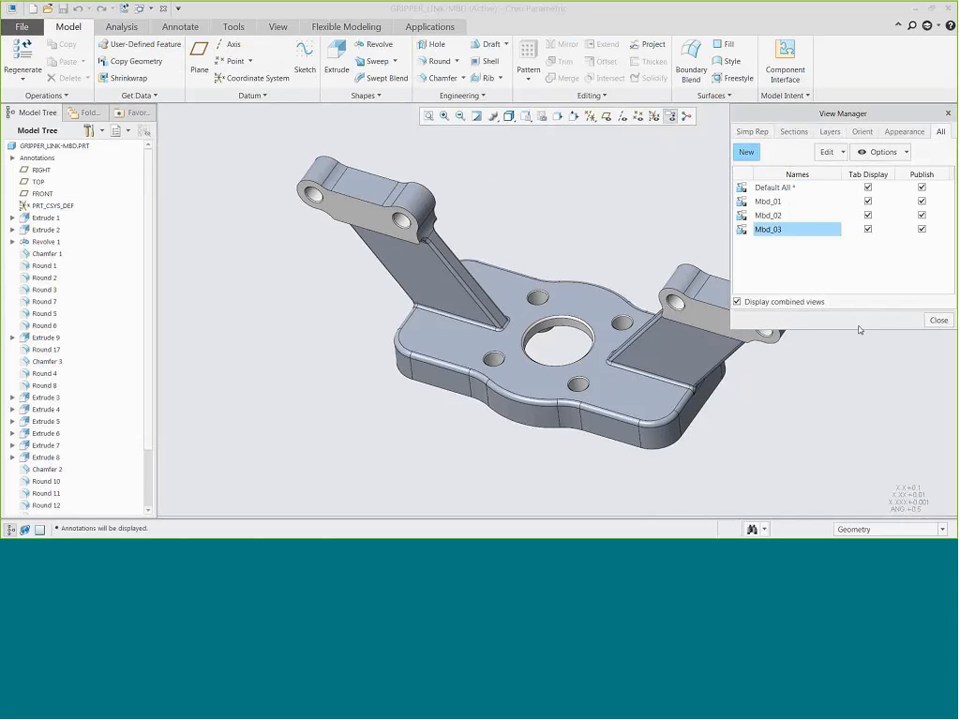
pyautogui.click(938, 321)
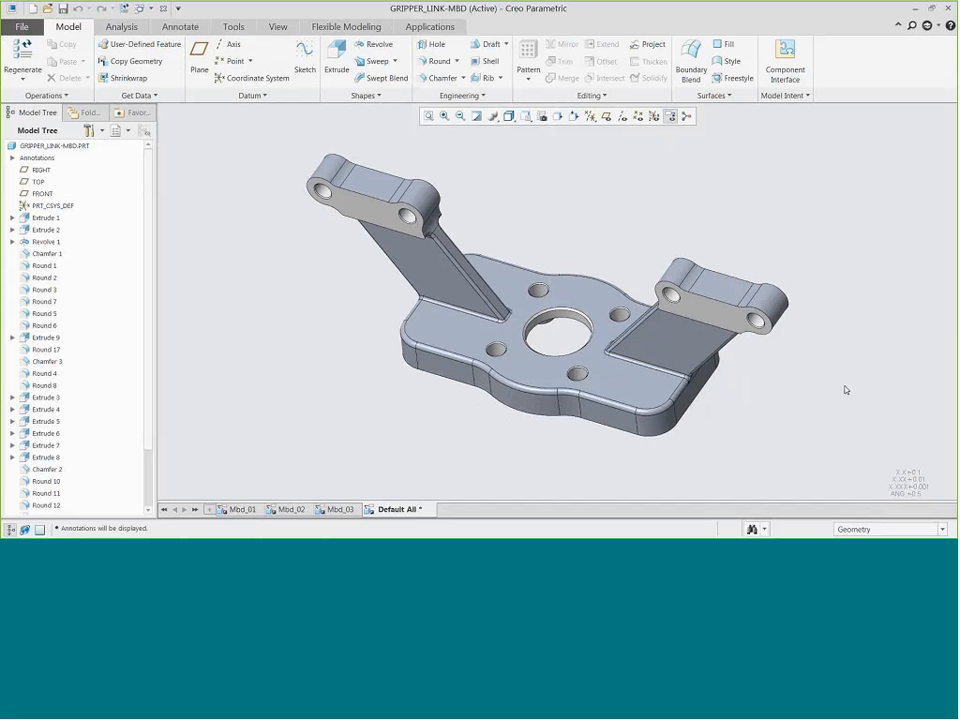
pyautogui.click(242, 509)
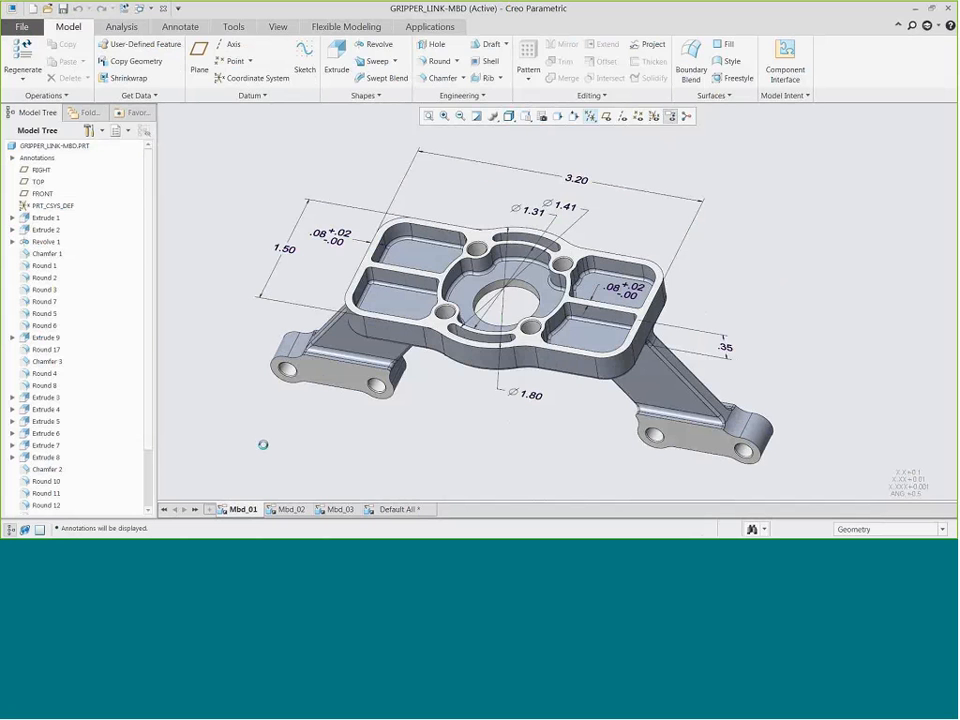
# - Add a flatness tolerance of 0.02 with a leader to the pocketed base face, using the BOTTOM annotation plane
pyautogui.click(178, 27)
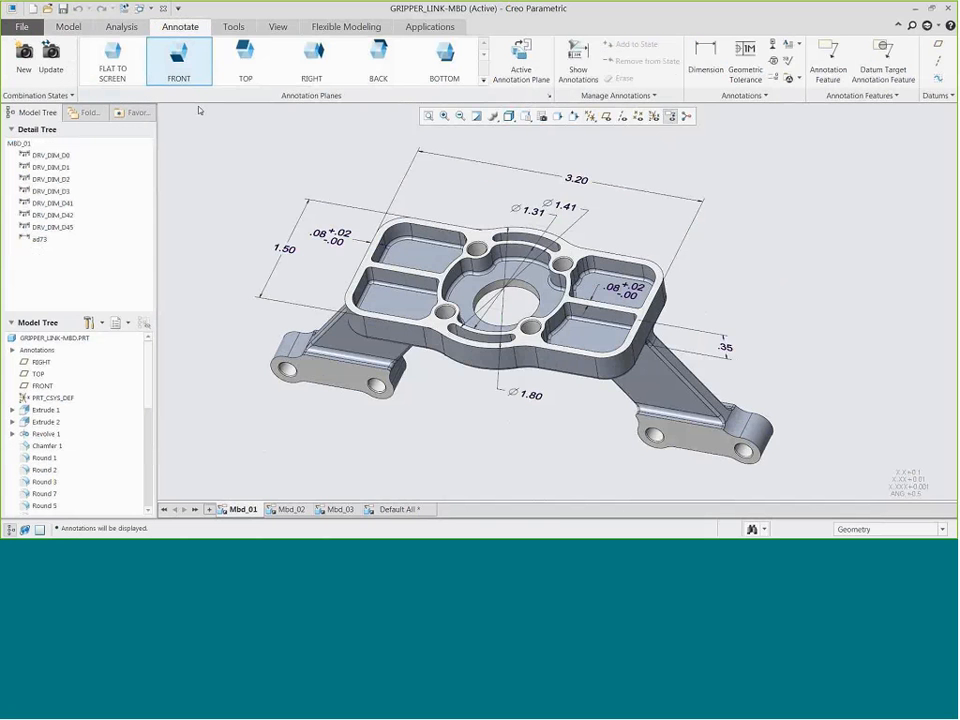
pyautogui.click(445, 60)
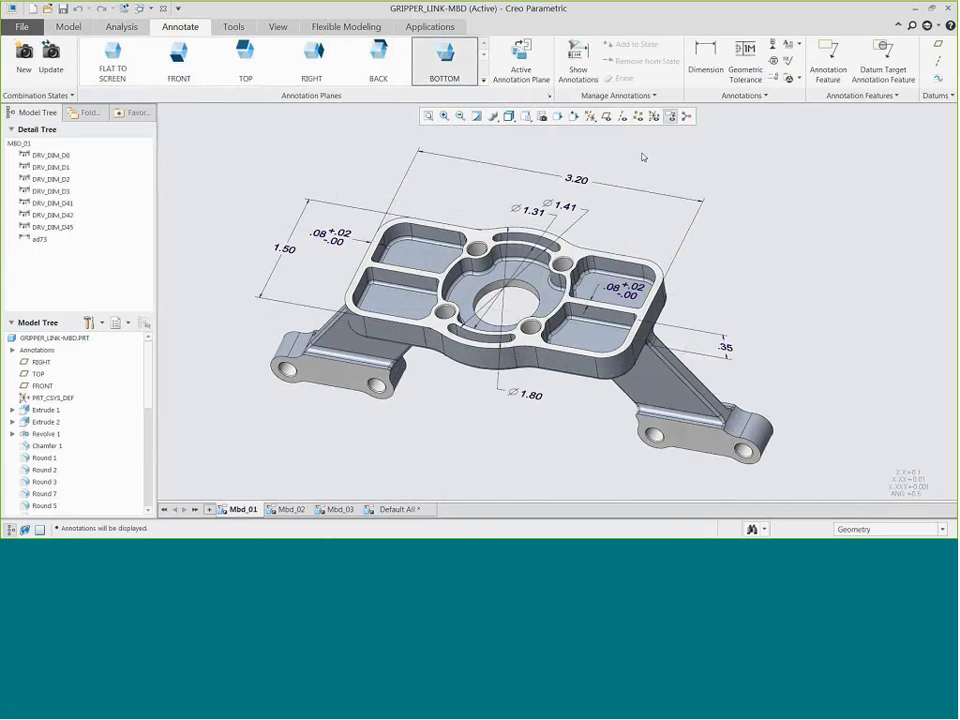
pyautogui.click(745, 62)
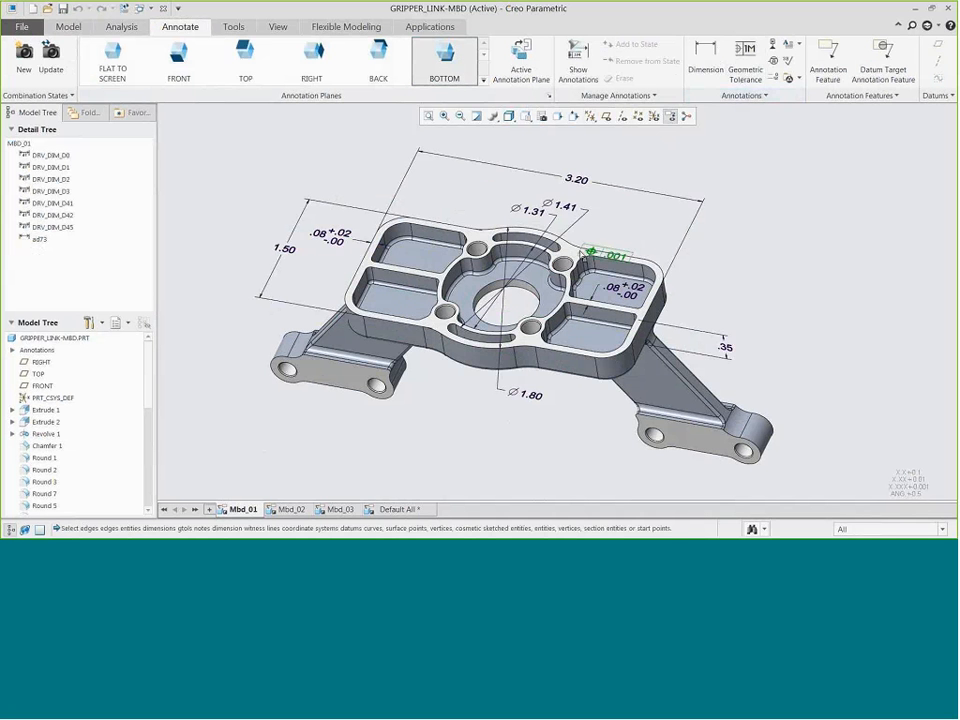
pyautogui.click(576, 252)
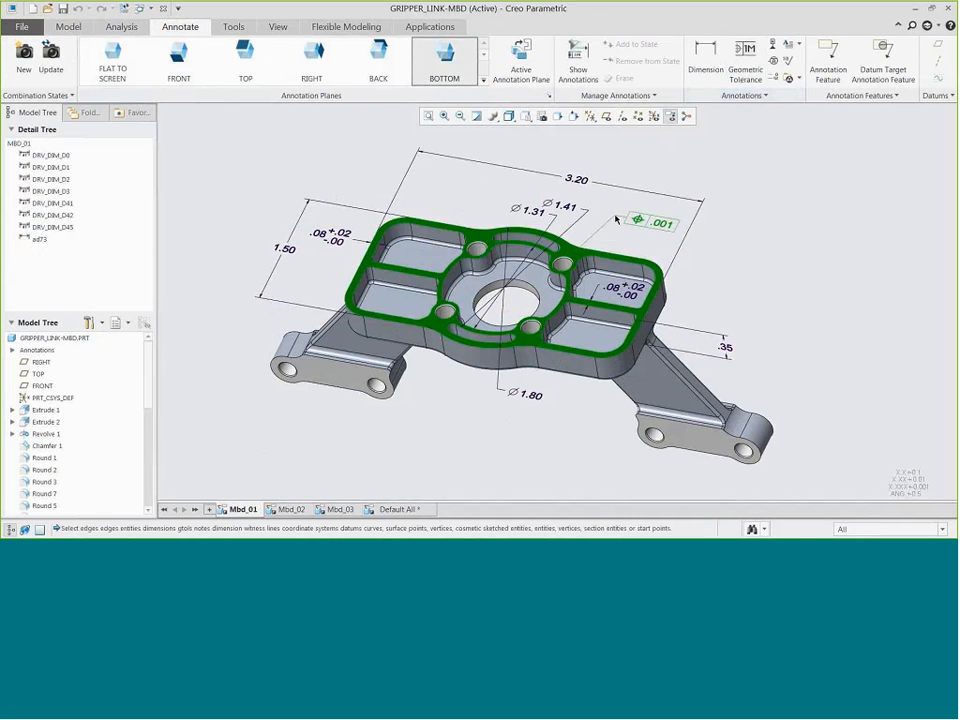
pyautogui.middleClick(621, 217)
pyautogui.click(92, 78)
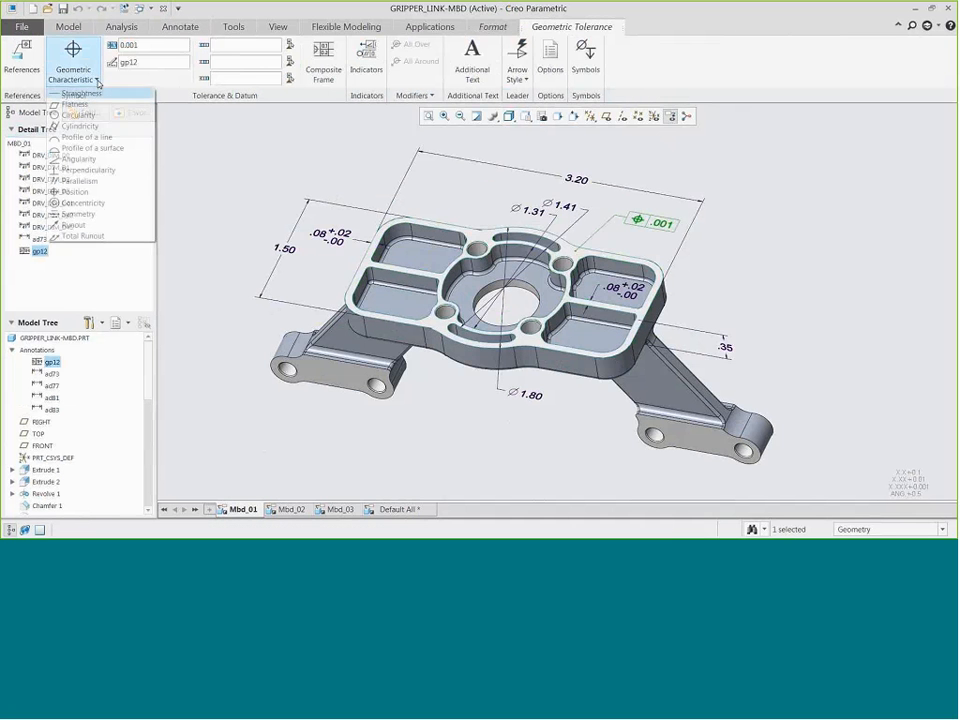
pyautogui.click(96, 110)
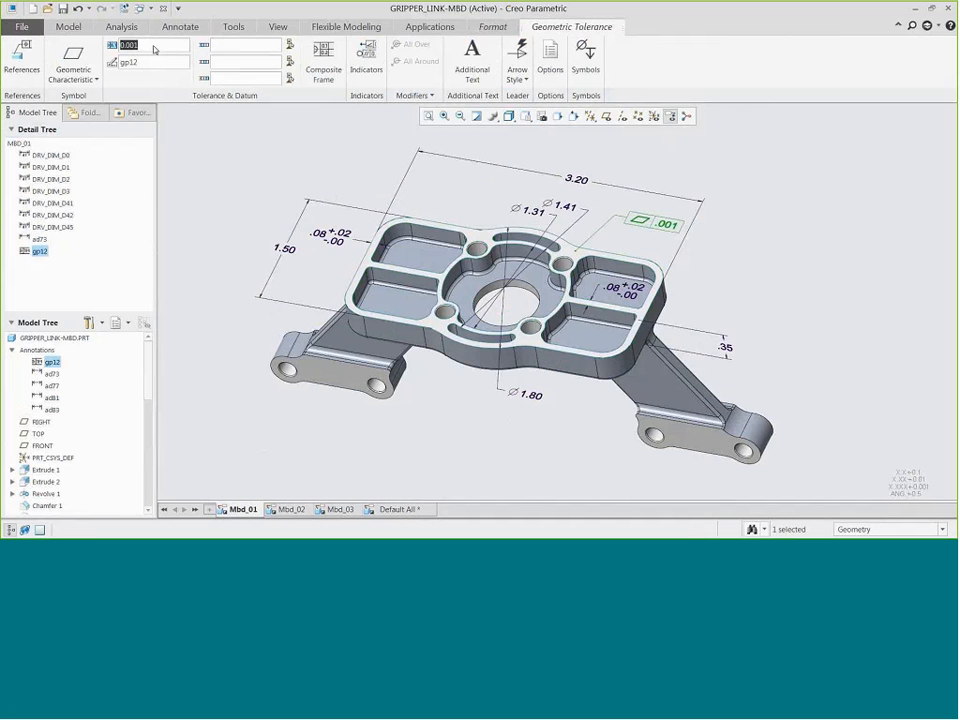
pyautogui.write('0.02')
pyautogui.click(307, 158)
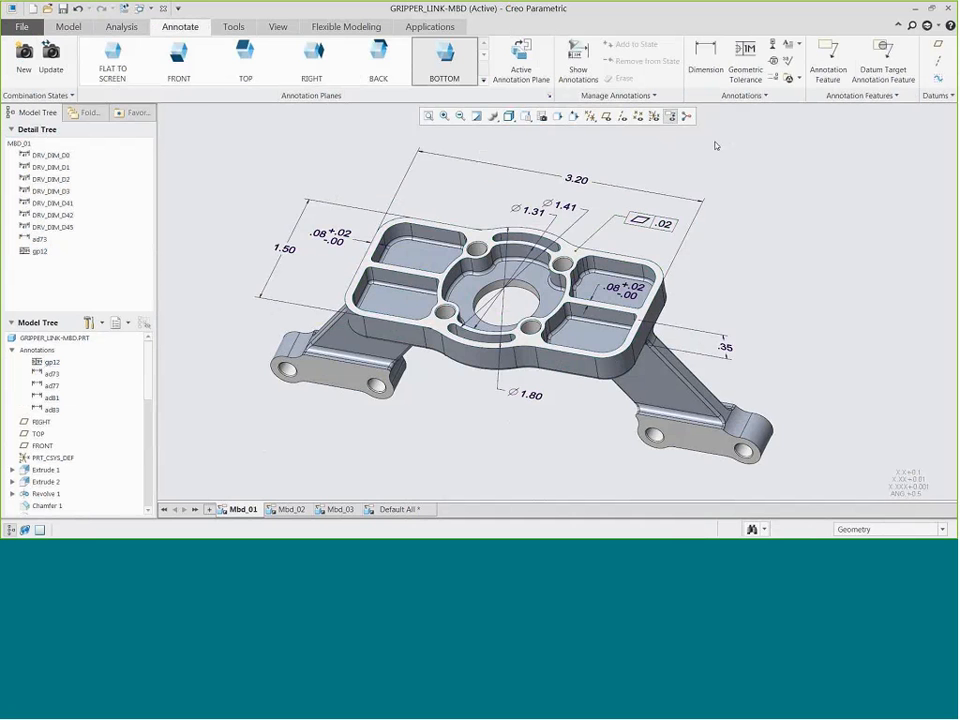
# - Attach datum feature symbol A beneath the flatness frame and assign the pocketed base face as its reference
pyautogui.click(774, 46)
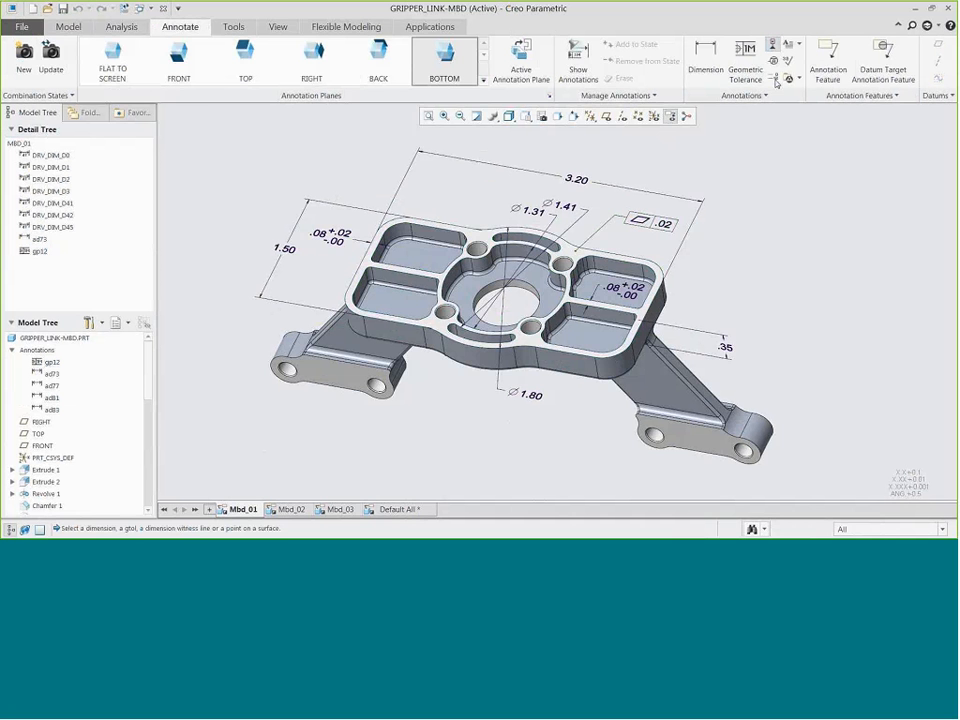
pyautogui.click(652, 226)
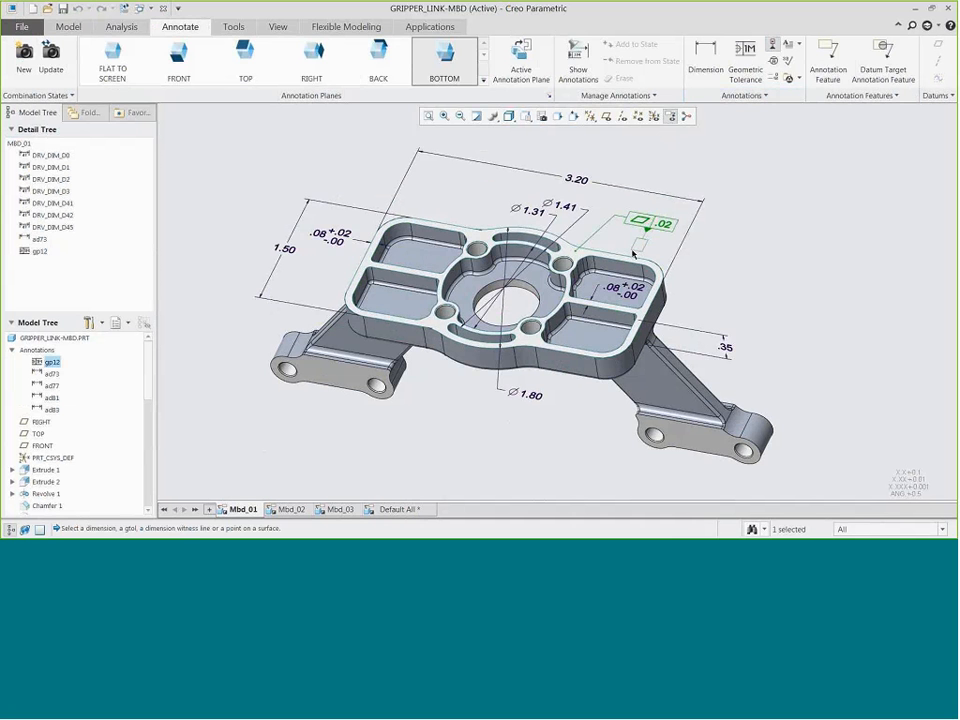
pyautogui.click(638, 243)
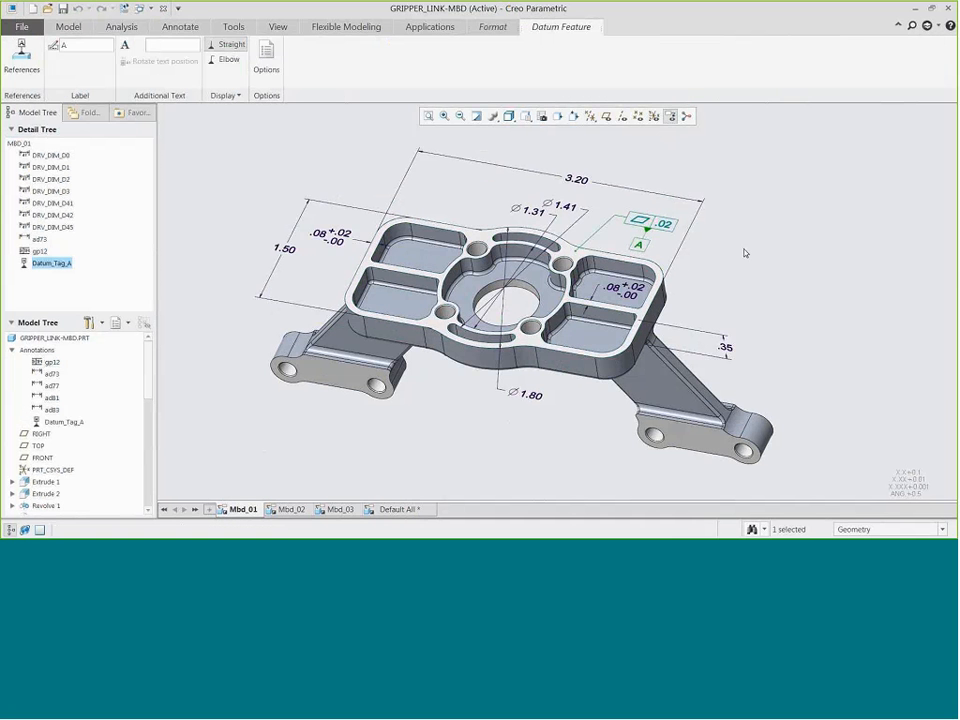
pyautogui.click(24, 55)
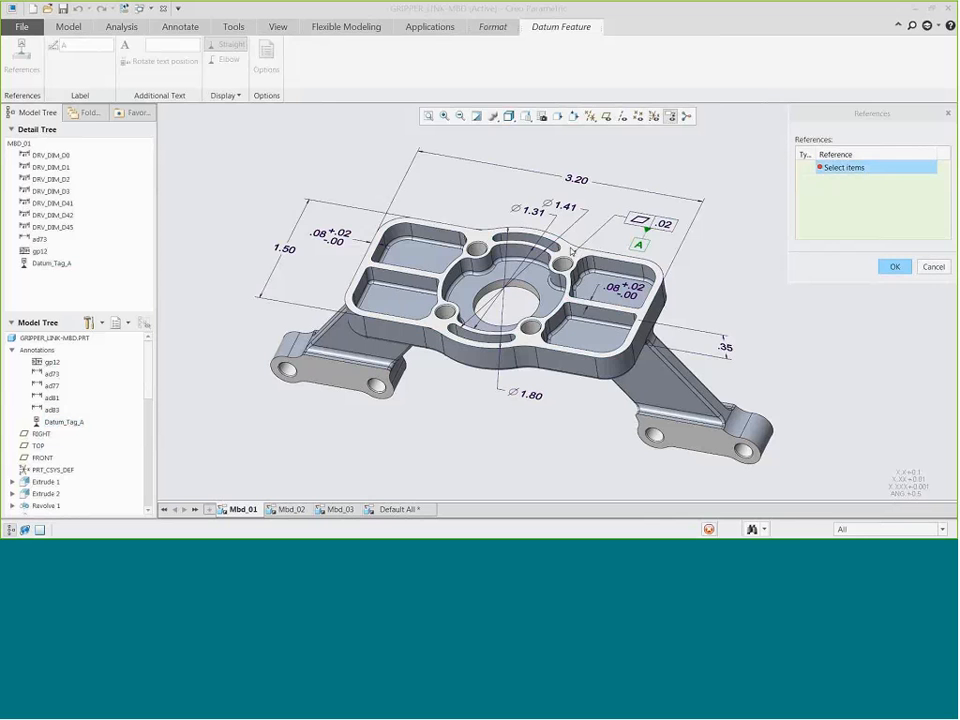
pyautogui.click(571, 250)
pyautogui.click(895, 266)
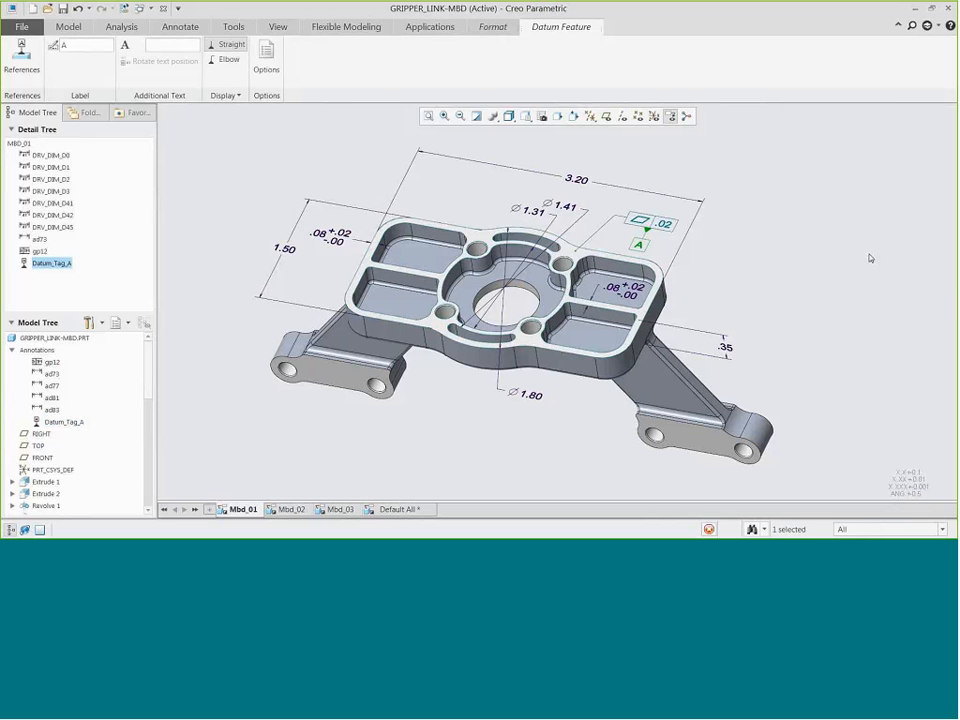
pyautogui.click(870, 258)
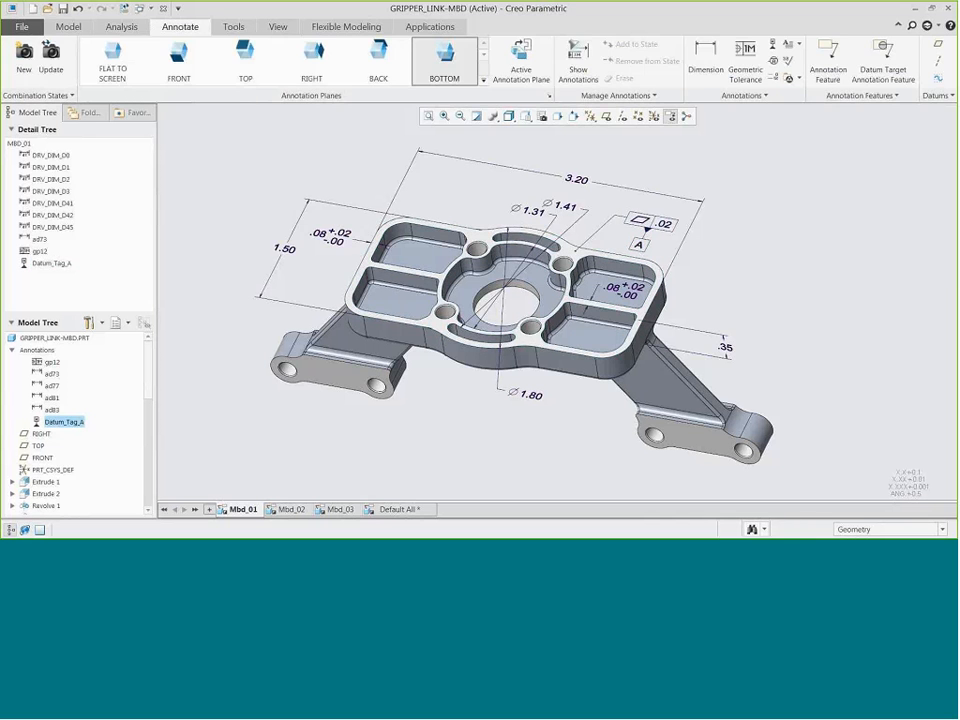
# - In combined view Mbd_02, show the central bore's diameter dimension on the FRONT annotation plane and place it above the part
pyautogui.click(290, 510)
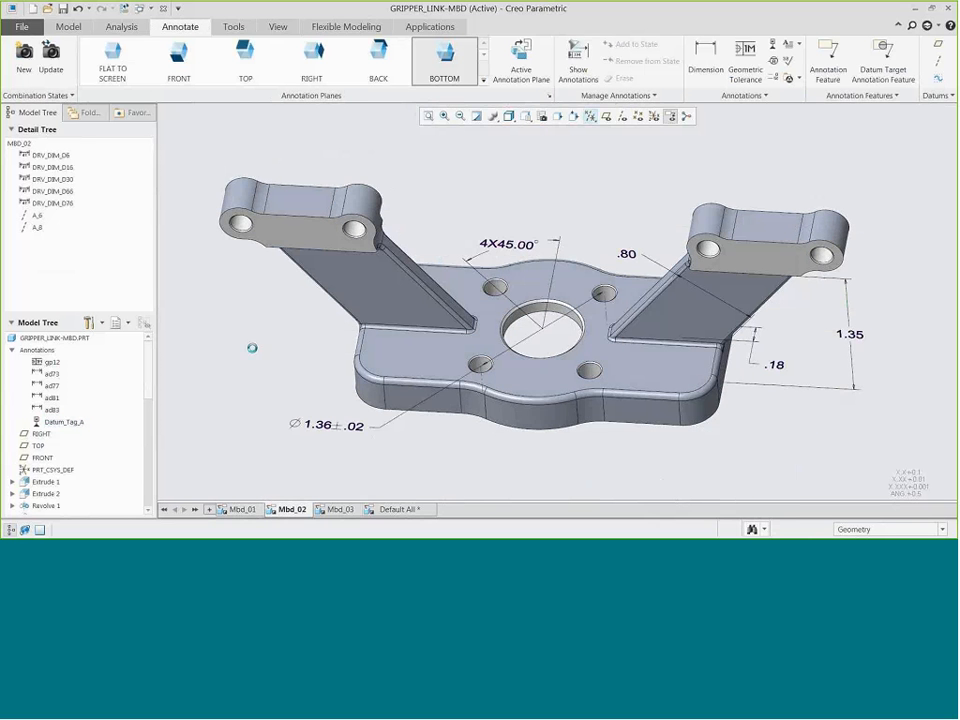
pyautogui.click(180, 62)
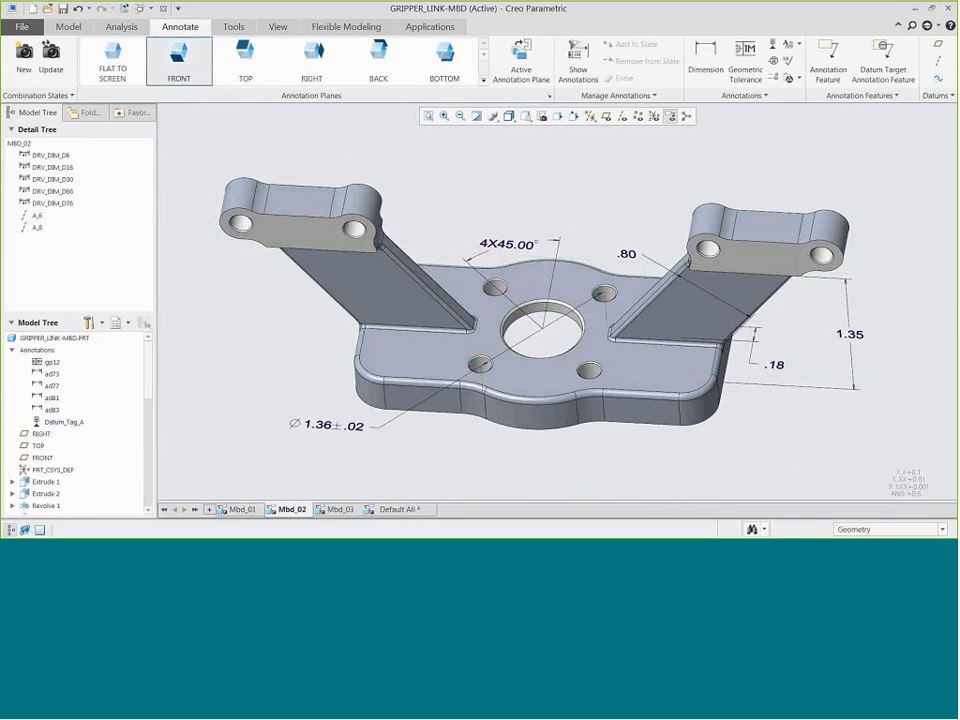
pyautogui.click(579, 57)
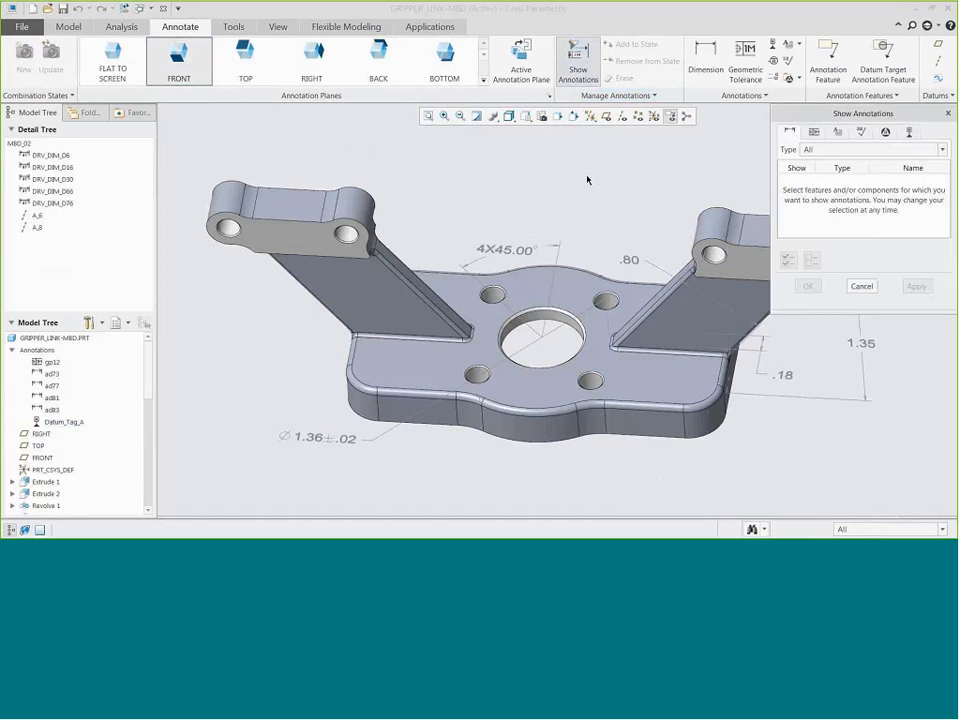
pyautogui.click(558, 320)
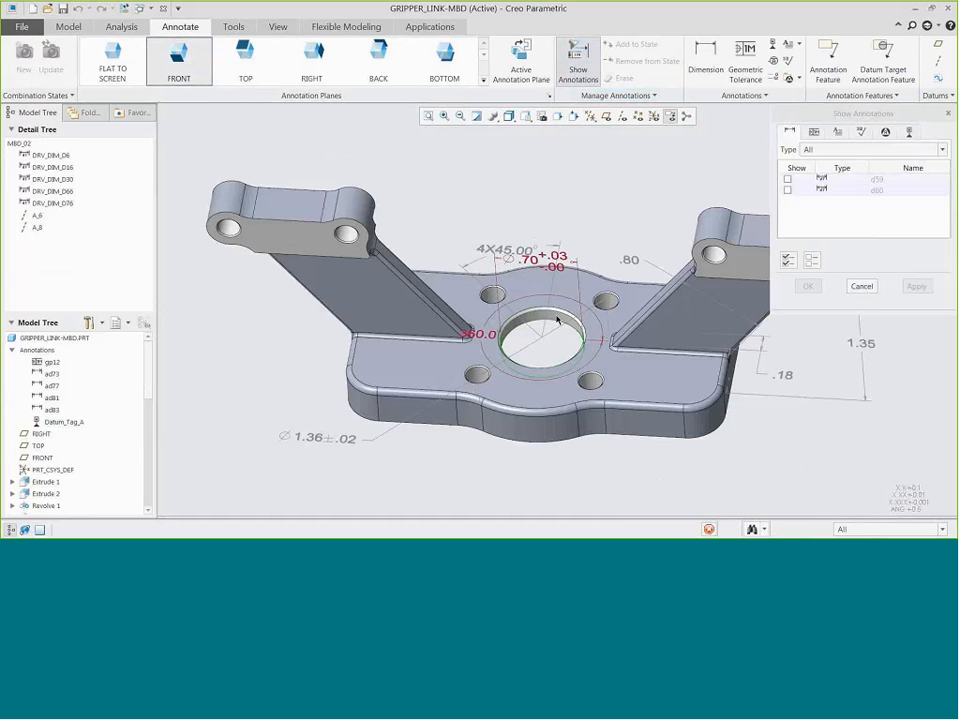
pyautogui.click(543, 261)
pyautogui.click(808, 286)
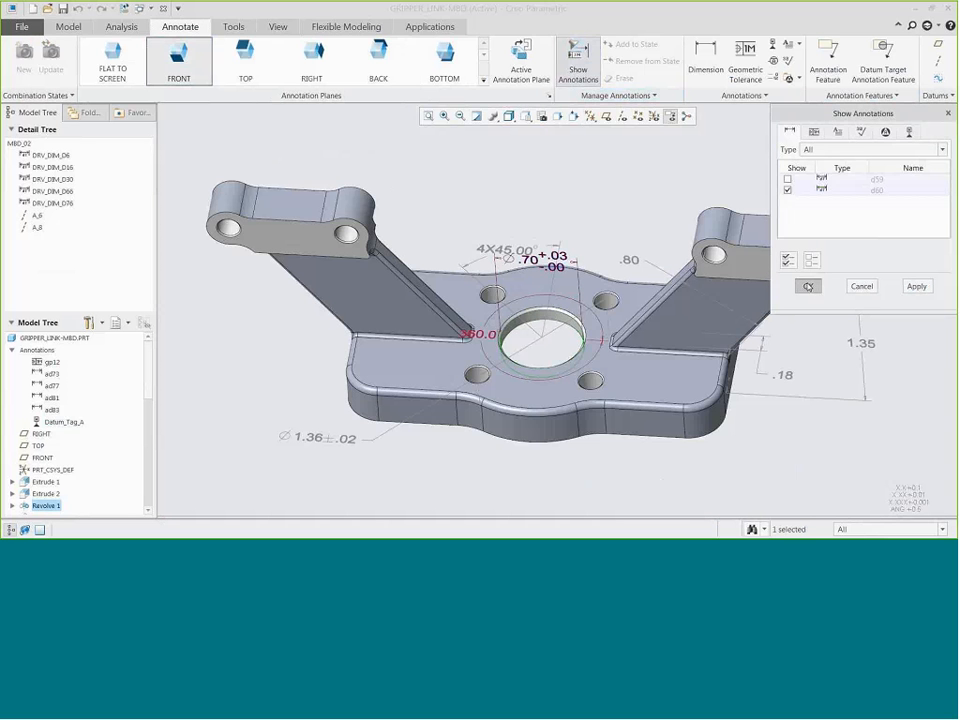
pyautogui.click(536, 255)
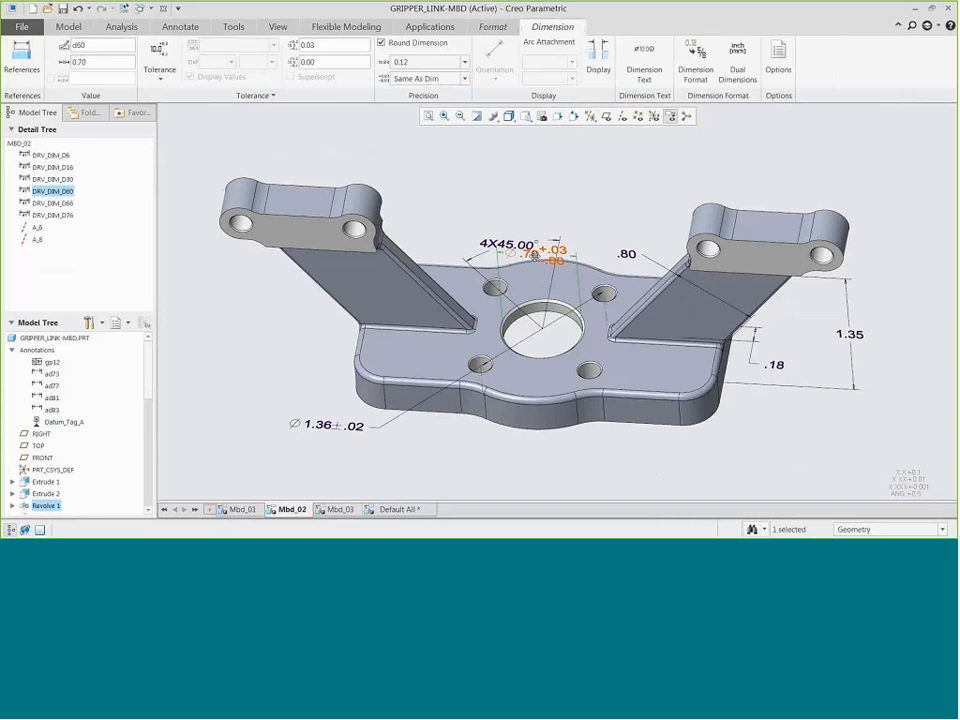
pyautogui.moveTo(535, 255); pyautogui.dragTo(596, 163)
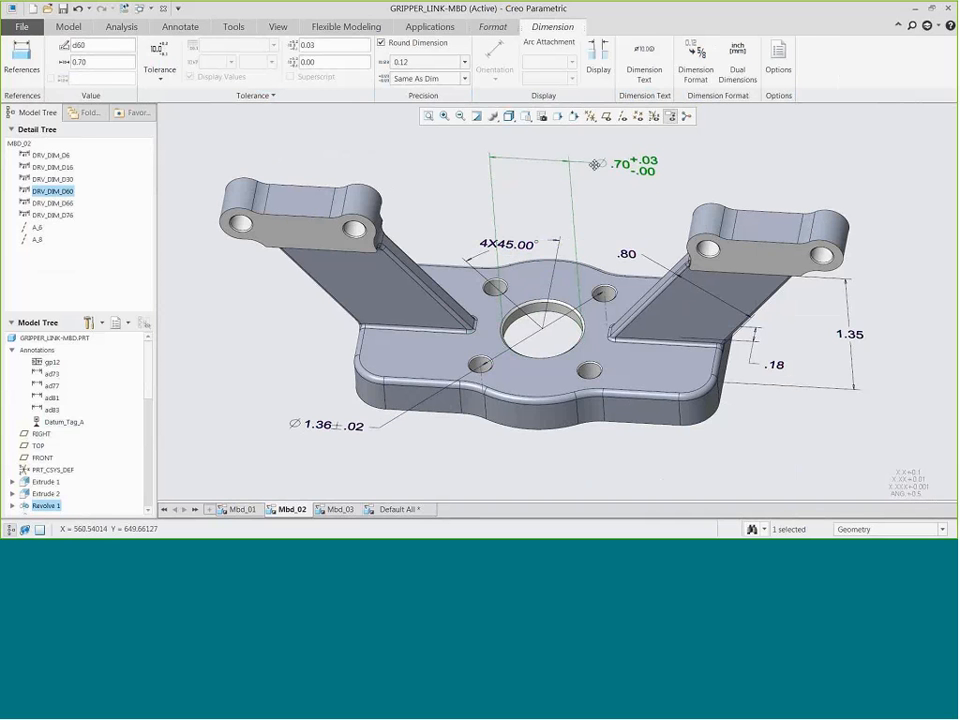
pyautogui.click(681, 173)
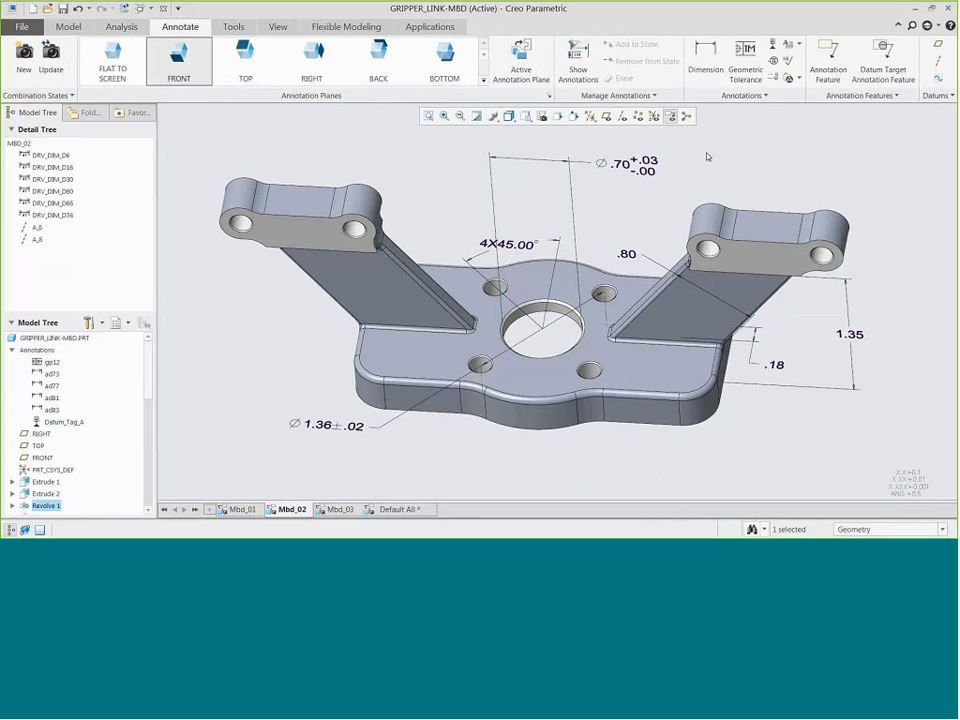
# - Attach a geometric tolerance frame to the central bore's diameter dimension and set its characteristic to perpendicularity
pyautogui.click(743, 70)
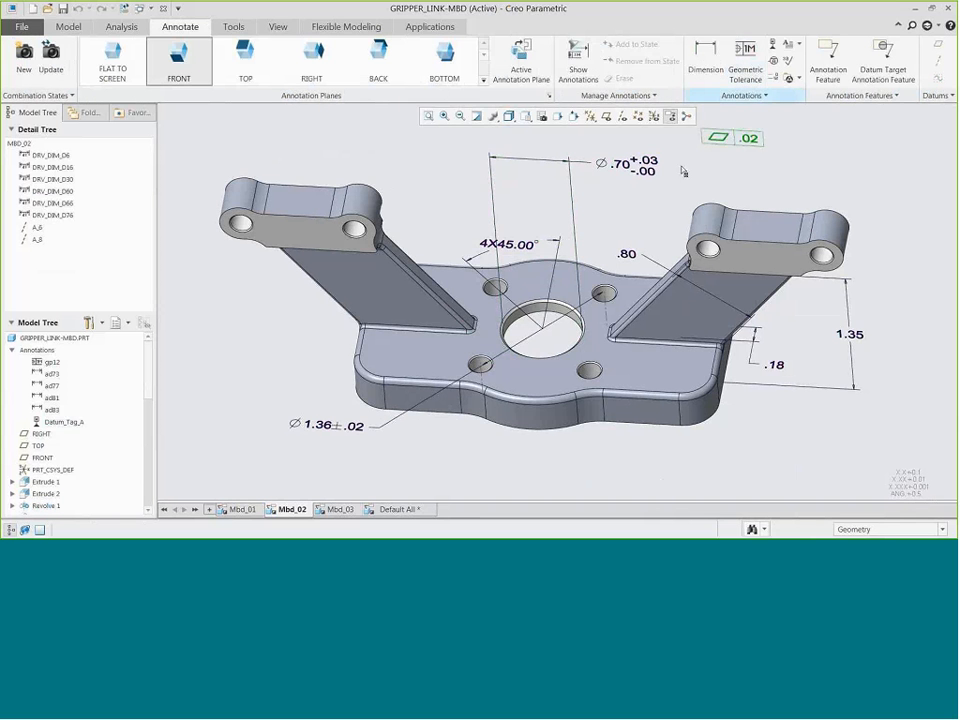
pyautogui.click(622, 185)
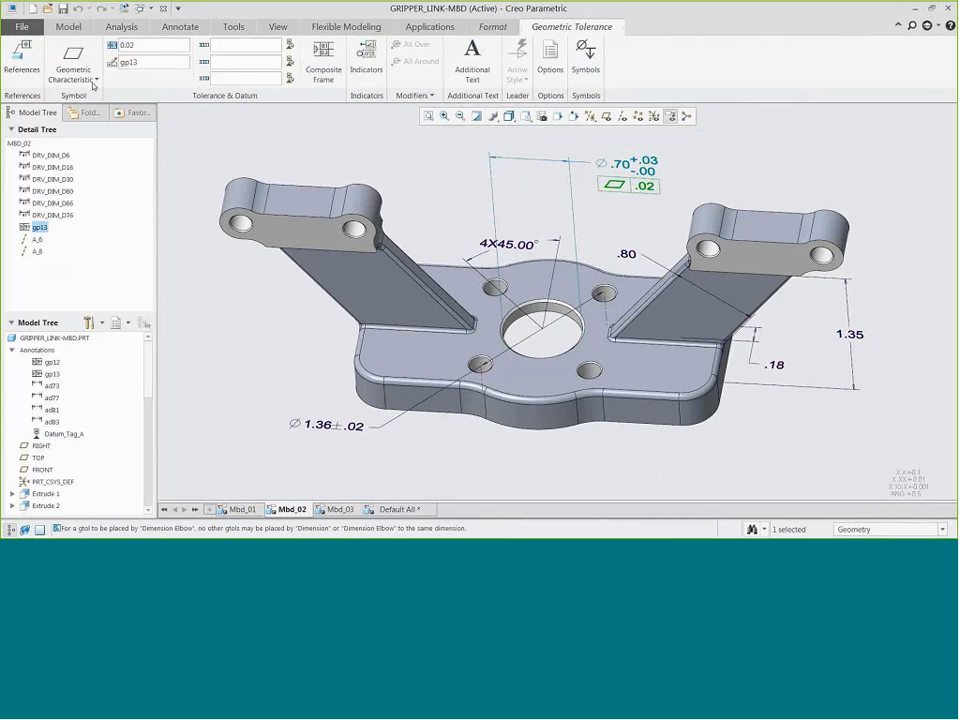
pyautogui.click(95, 79)
pyautogui.click(88, 170)
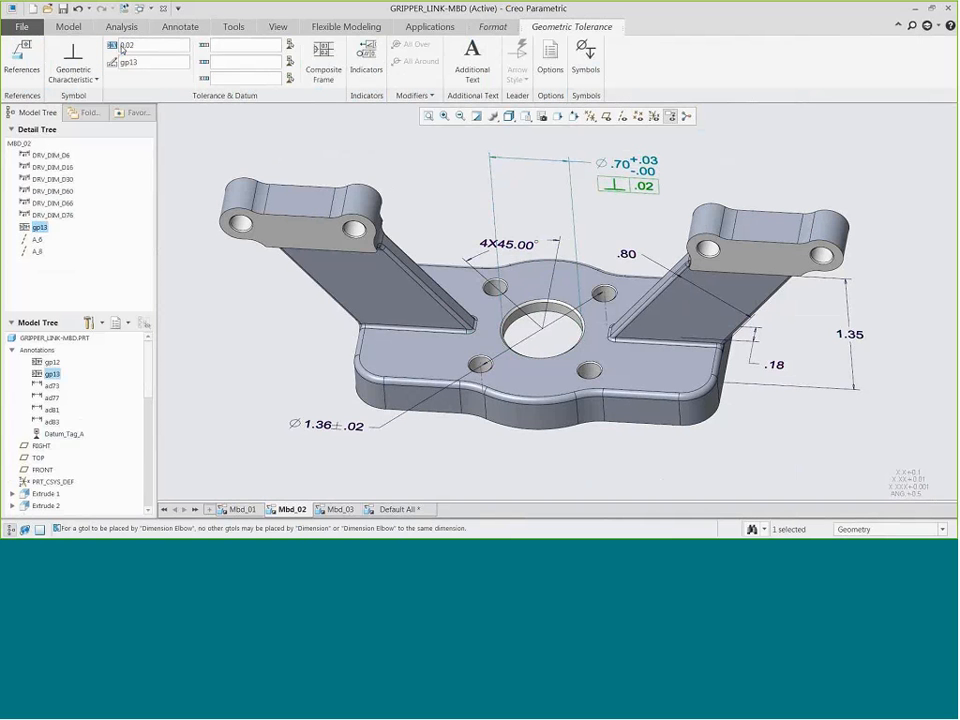
# - Complete the bore's perpendicularity frame with a diameter symbol, a maximum material condition modifier on the 0.02 tolerance, and primary datum A
pyautogui.click(586, 52)
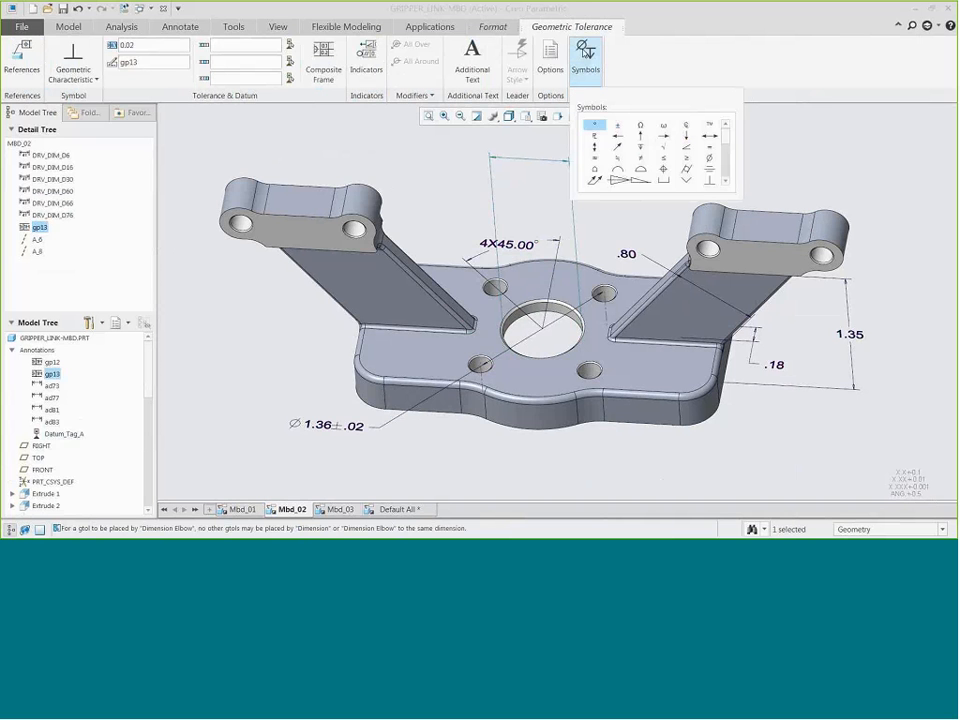
pyautogui.click(711, 158)
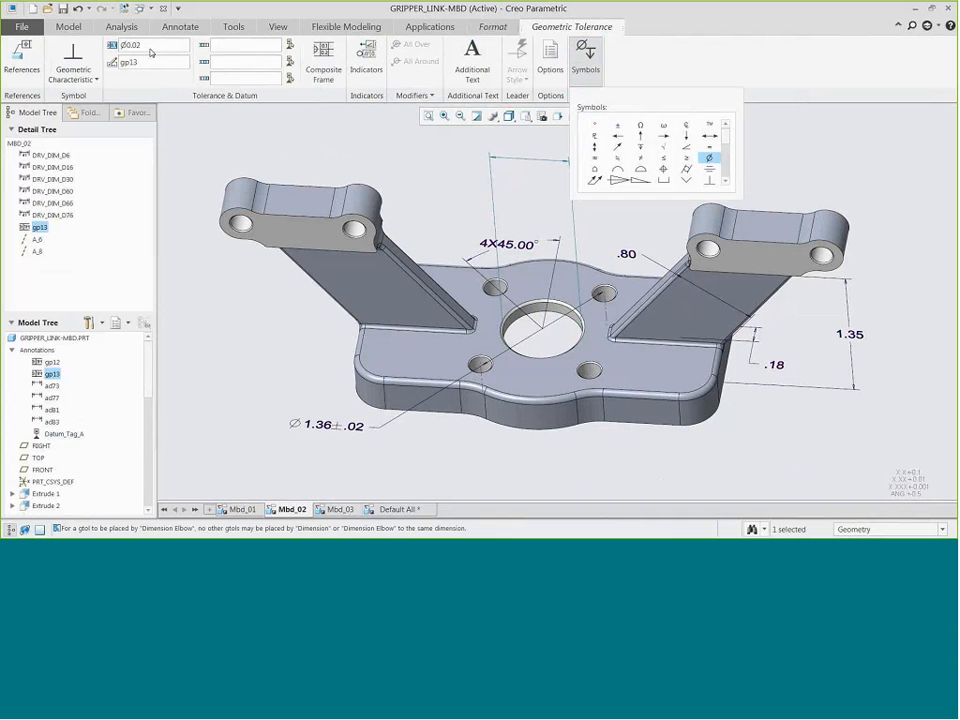
pyautogui.moveTo(726, 137); pyautogui.dragTo(727, 142)
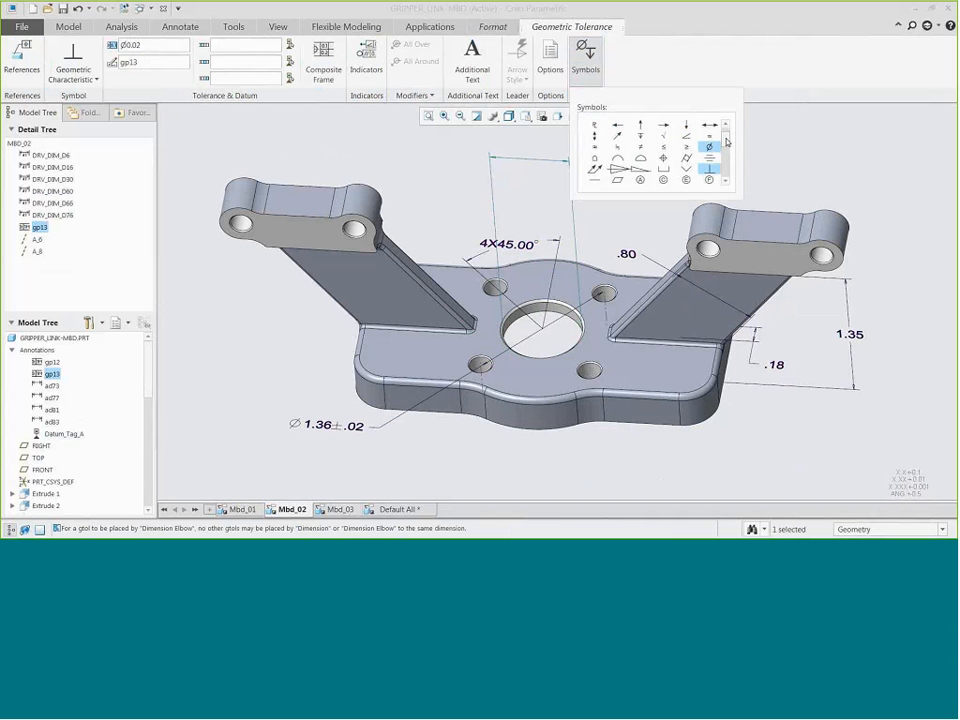
pyautogui.scroll(-1, 727, 142)
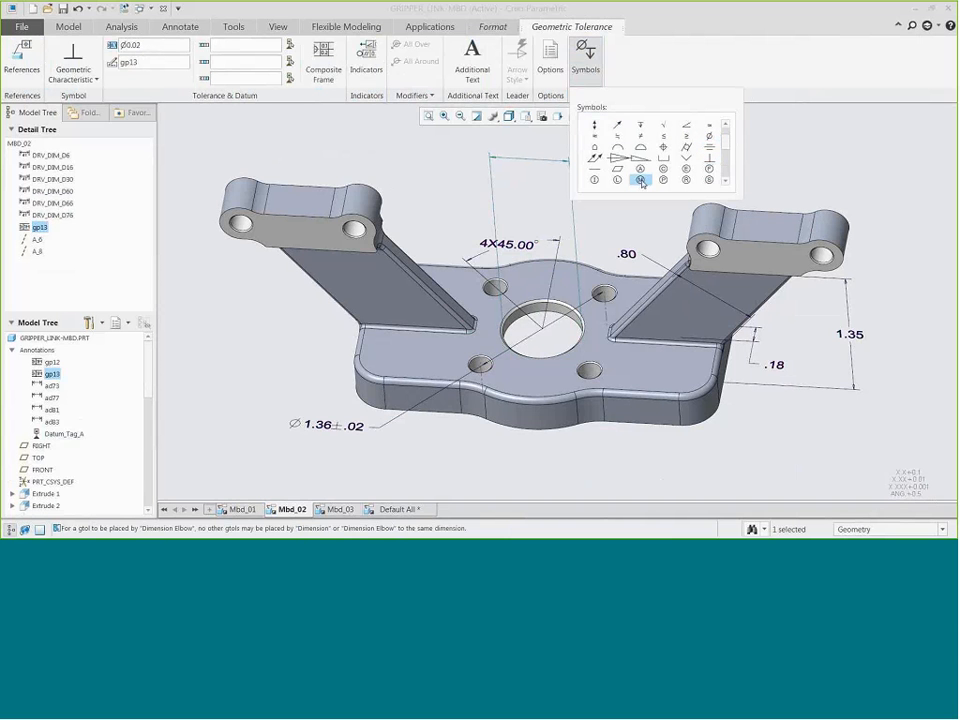
pyautogui.click(641, 181)
pyautogui.click(587, 55)
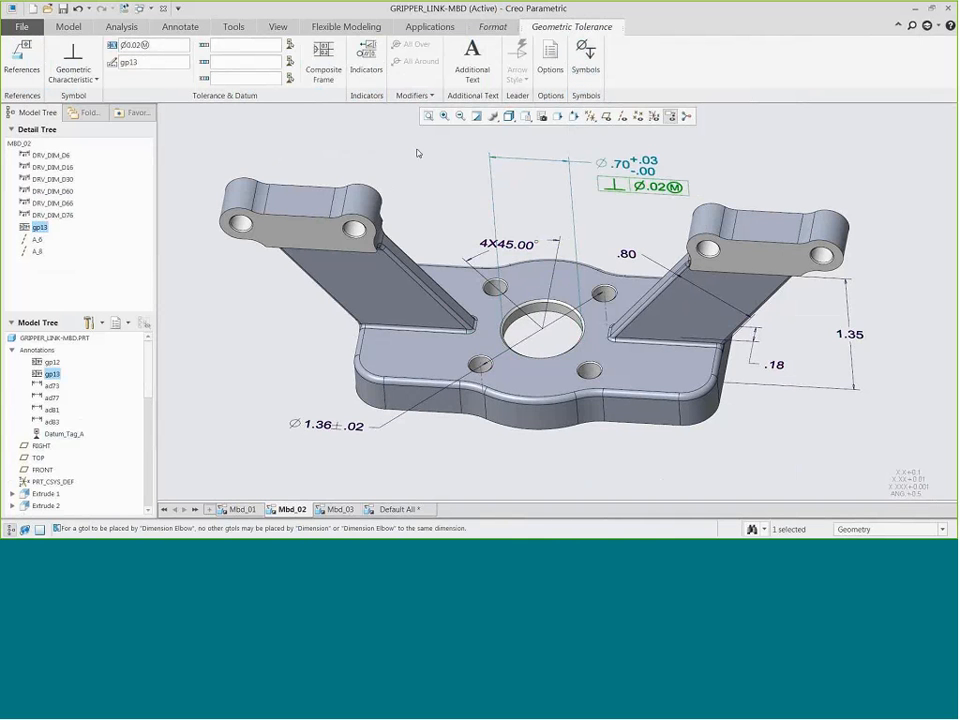
pyautogui.click(229, 45)
pyautogui.write('A')
pyautogui.click(350, 140)
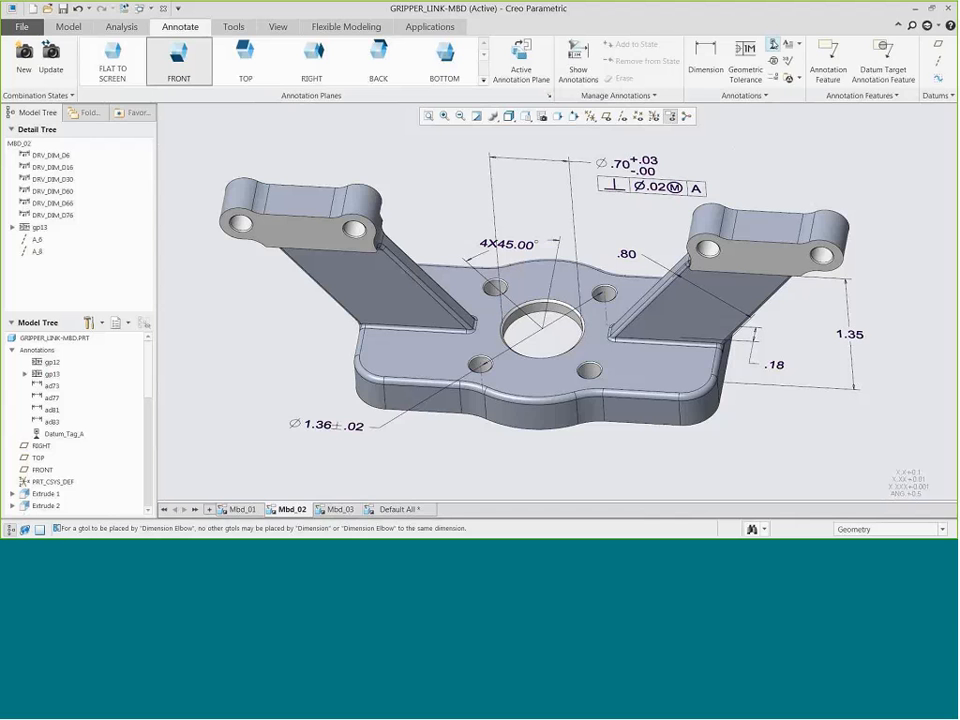
# - Attach datum feature symbol B in line with the central bore's diameter dimension and assign the bore's cylindrical surfaces as its references
pyautogui.click(773, 44)
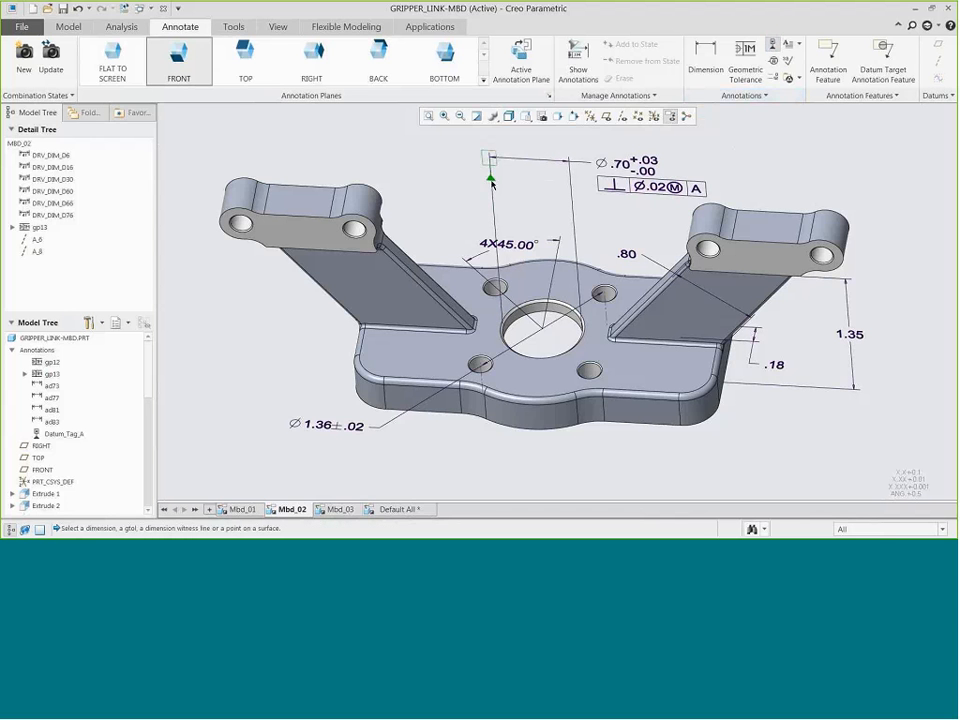
pyautogui.click(491, 183)
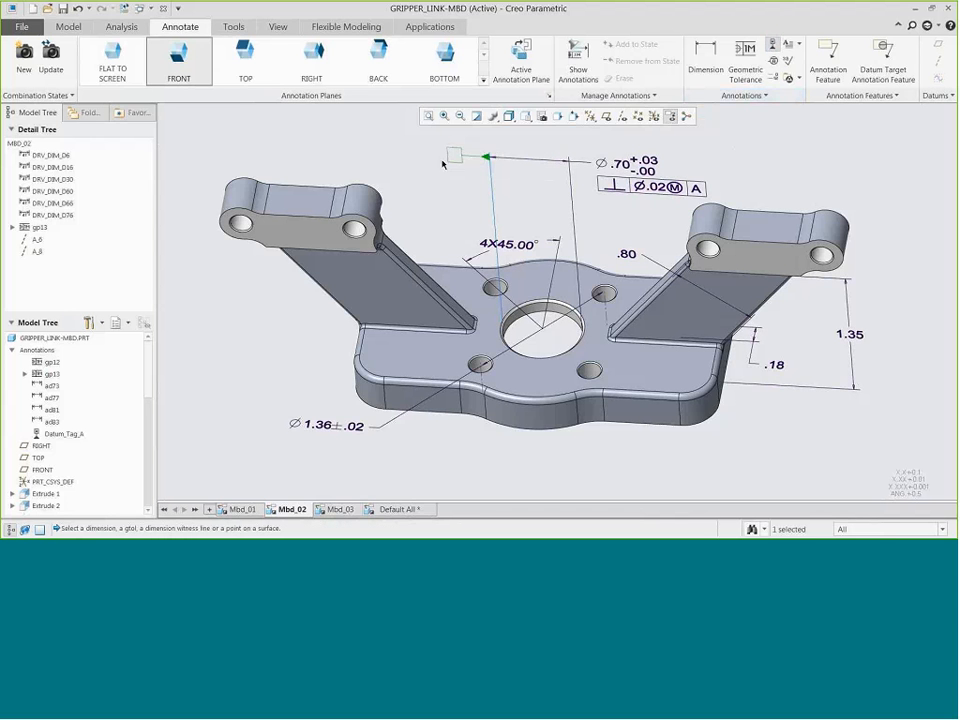
pyautogui.click(407, 160)
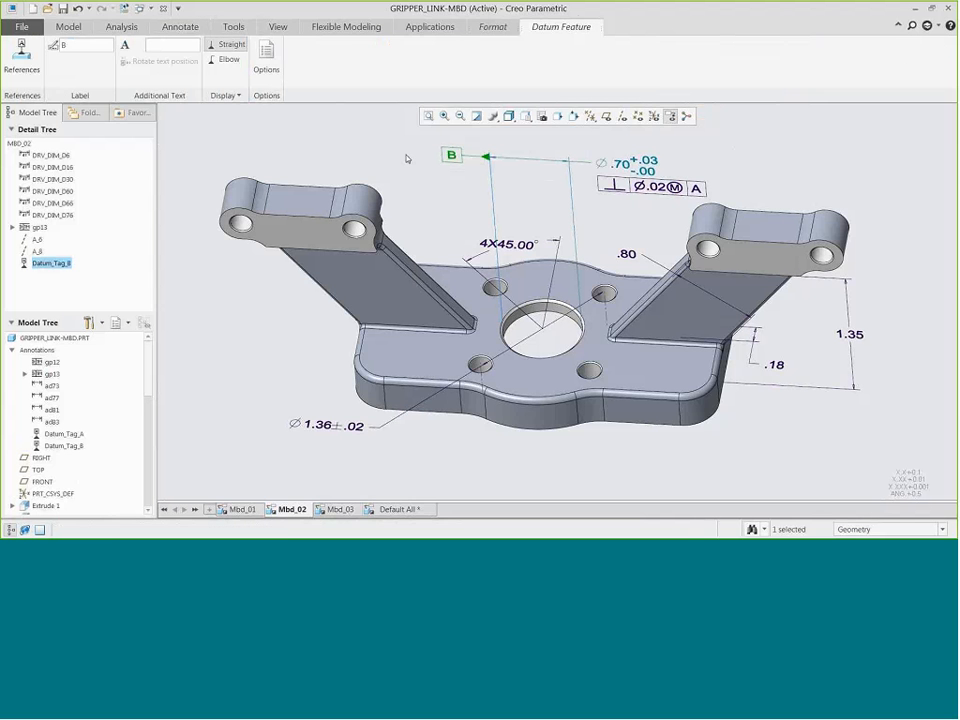
pyautogui.click(28, 74)
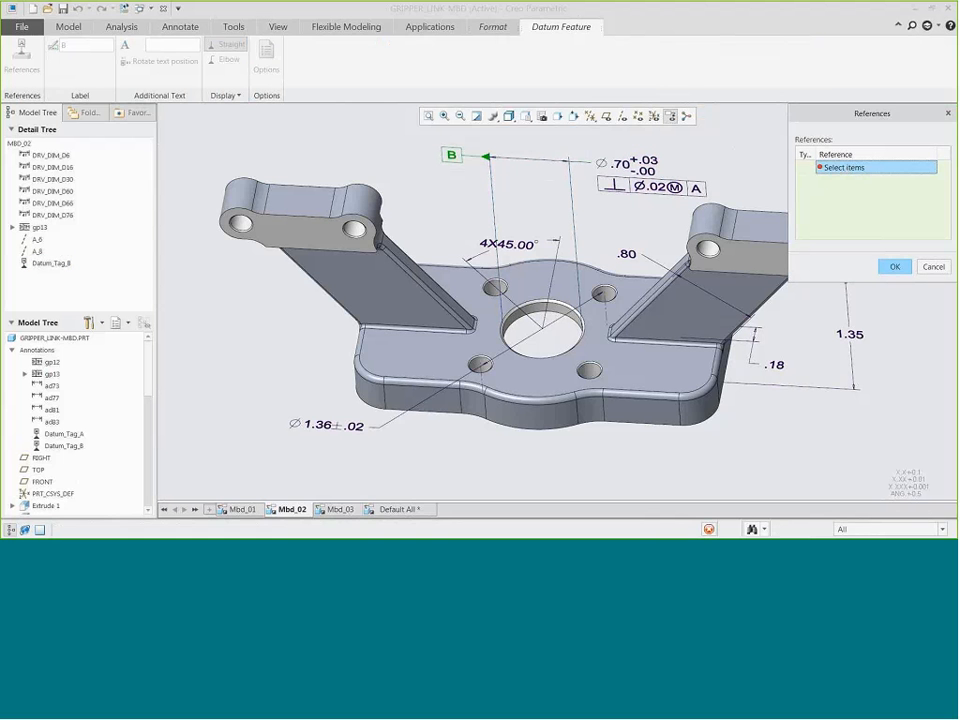
pyautogui.click(558, 312)
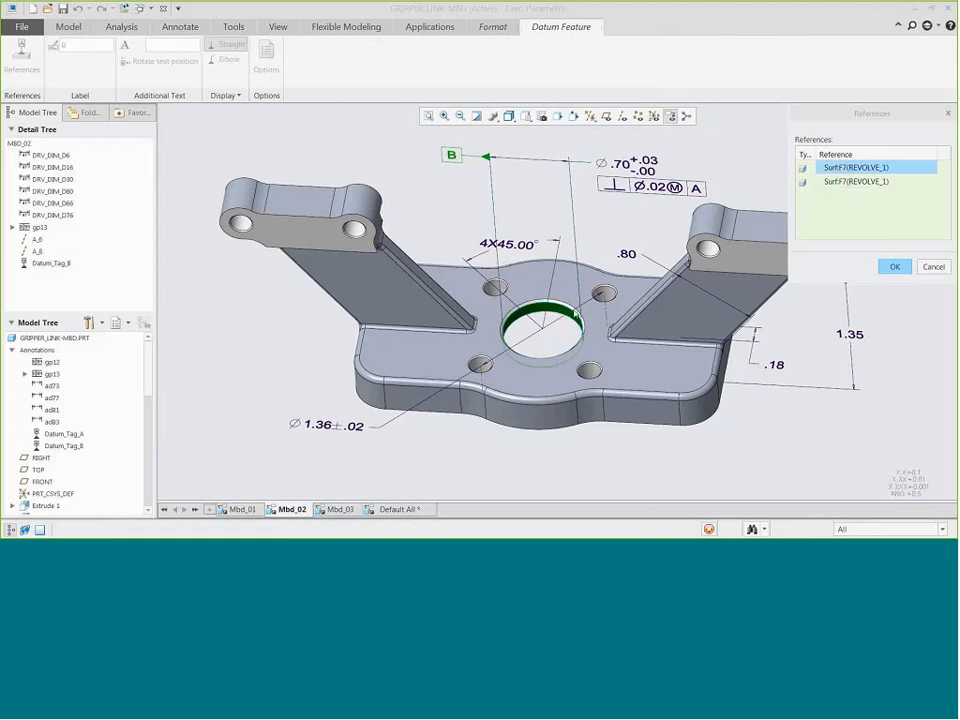
pyautogui.click(895, 266)
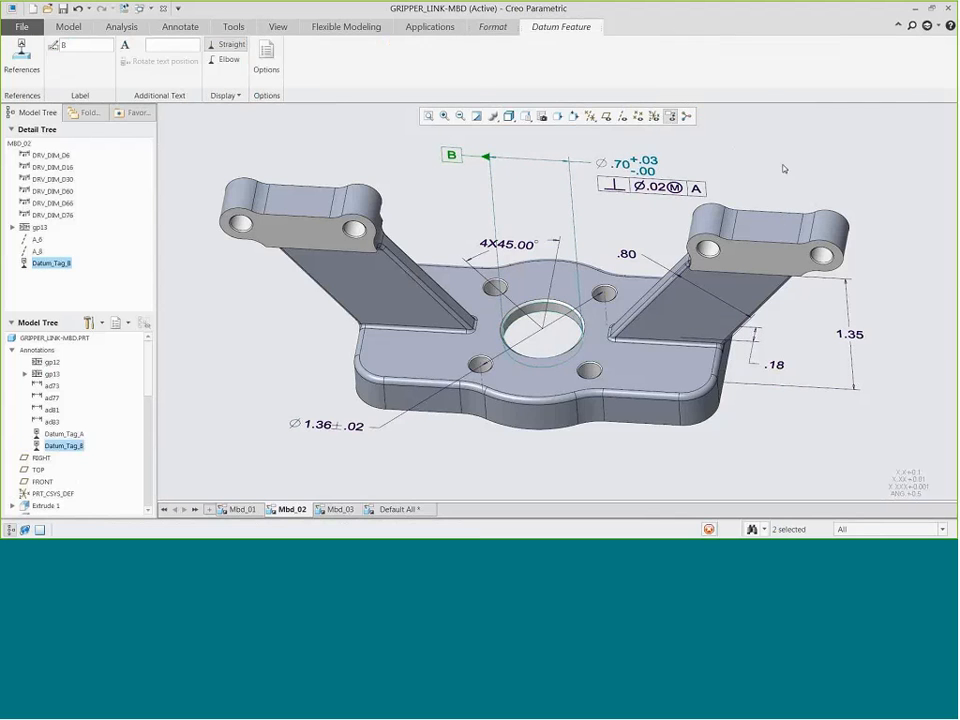
pyautogui.click(784, 169)
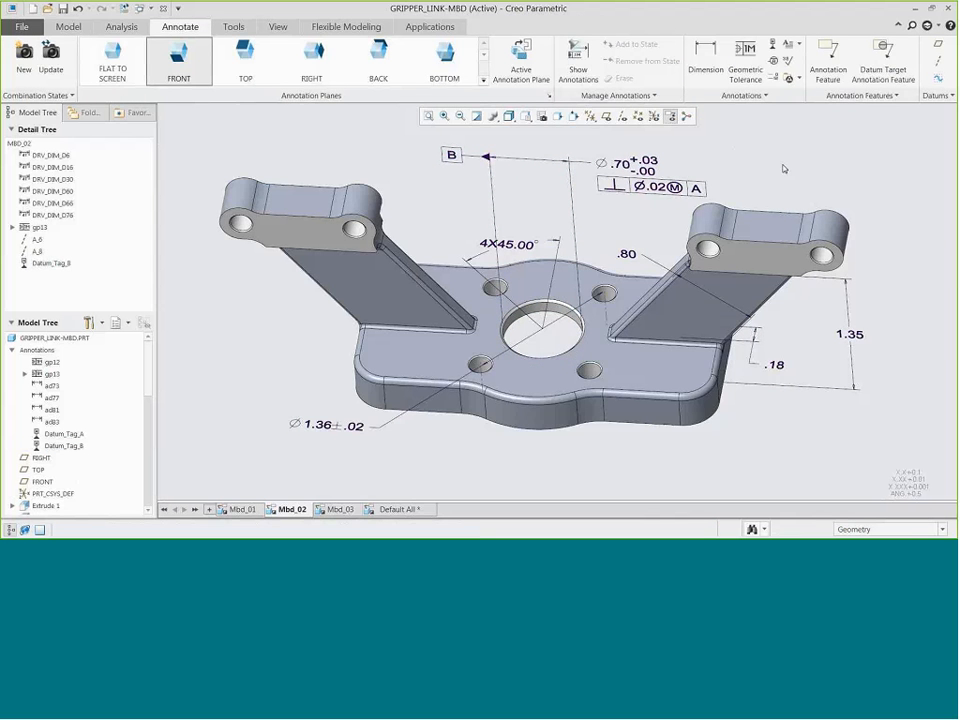
# - Show the four small holes' diameter dimension on the TOP annotation plane and place it below the base plate's front edge
pyautogui.click(245, 76)
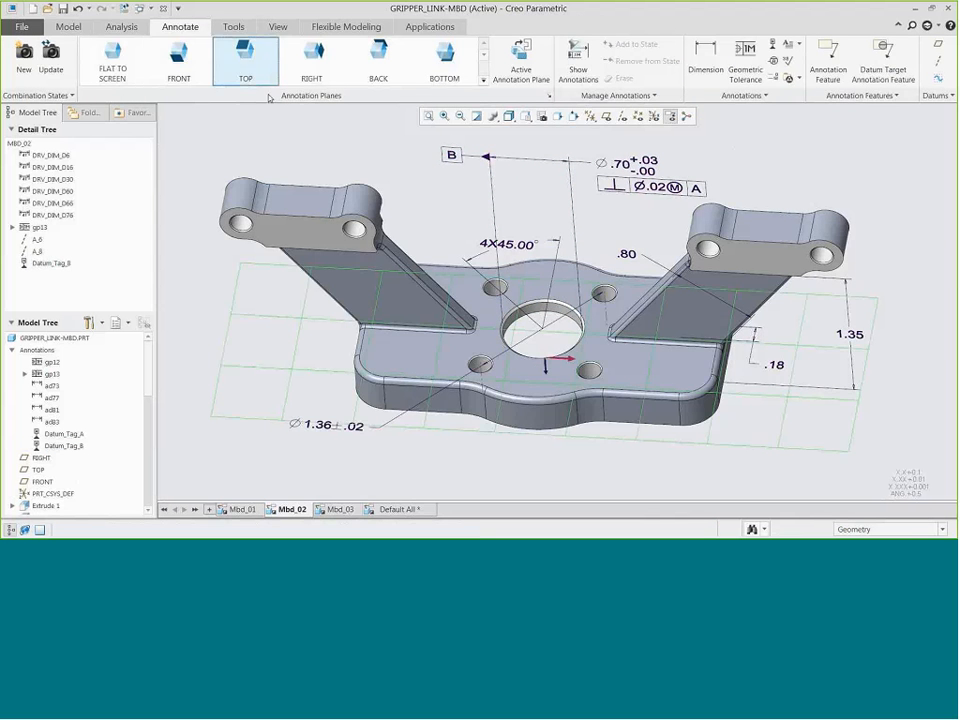
pyautogui.click(578, 60)
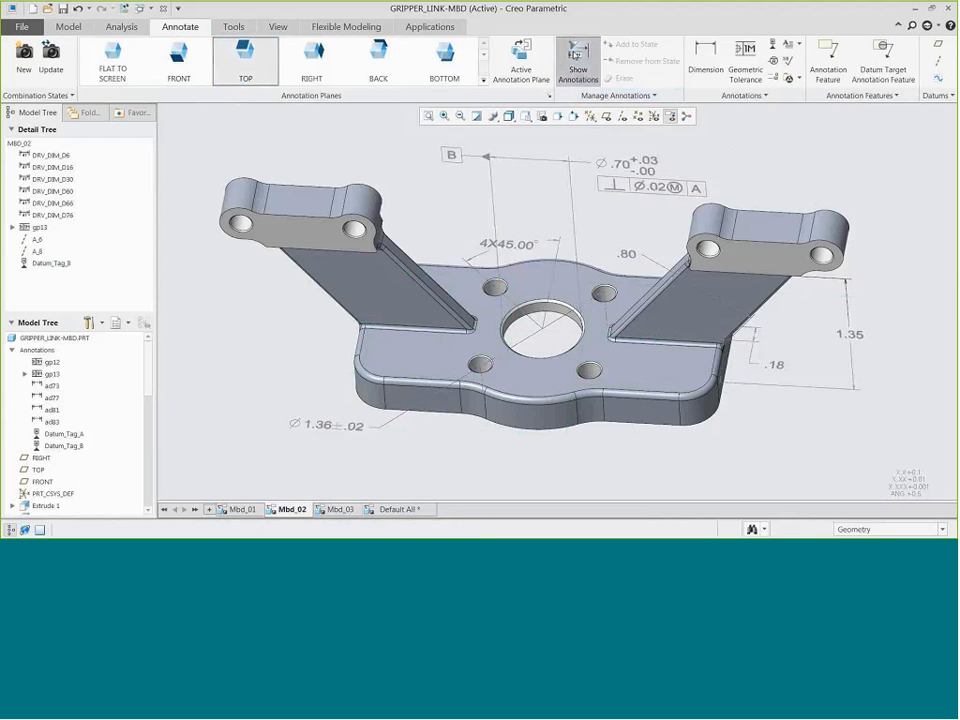
pyautogui.click(668, 408)
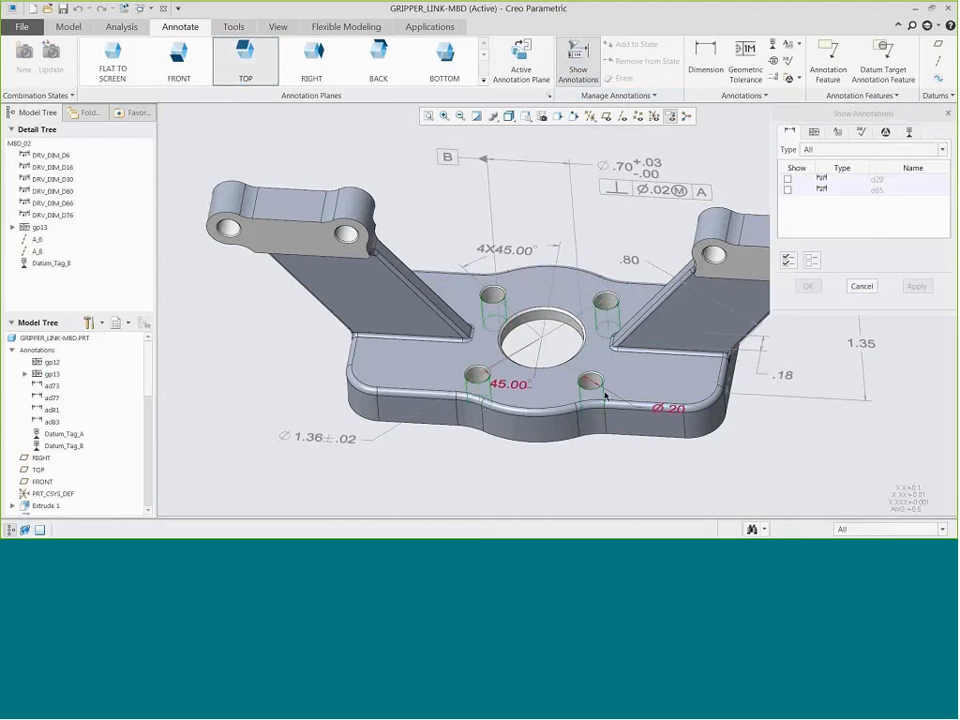
pyautogui.click(788, 259)
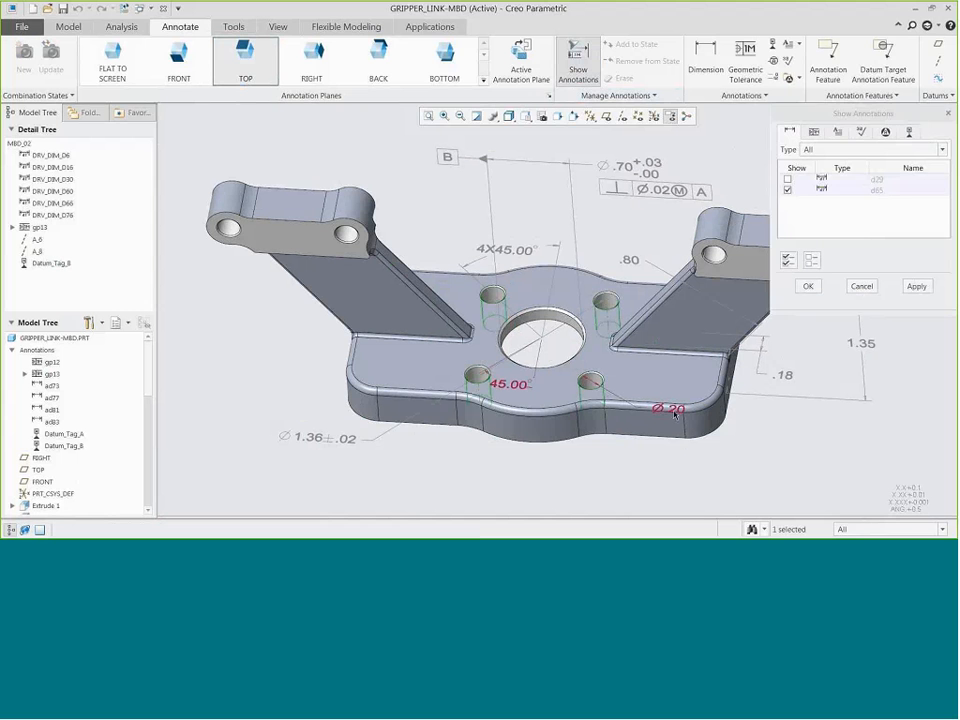
pyautogui.click(808, 286)
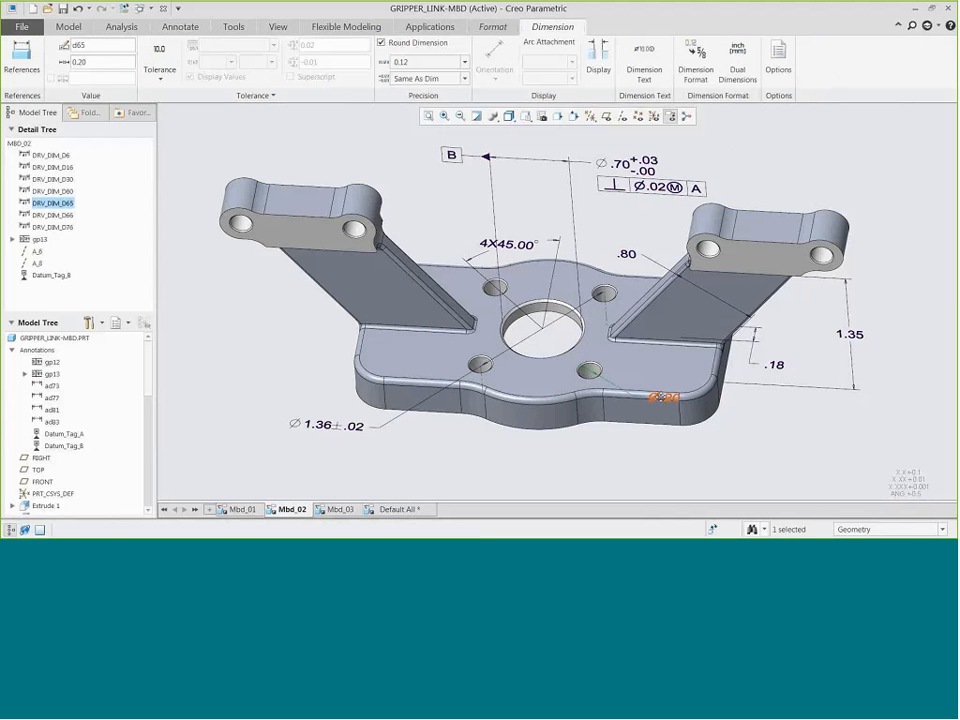
pyautogui.moveTo(662, 398); pyautogui.dragTo(668, 441)
# - Give the small holes' diameter dimension a plus-minus tolerance with an upper value of 0.03
pyautogui.click(159, 72)
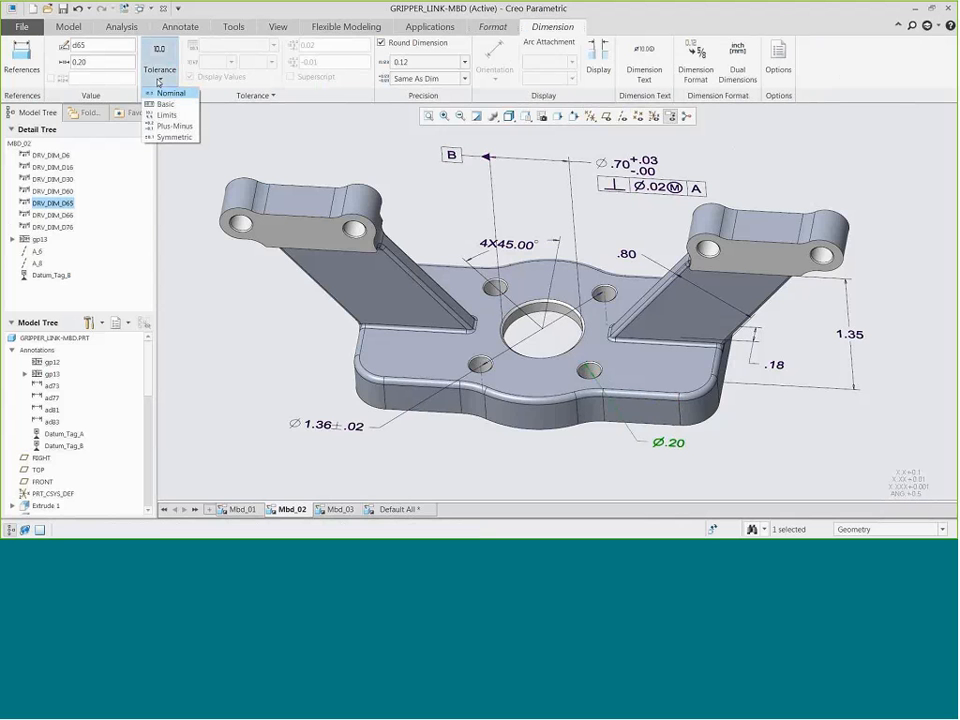
pyautogui.click(187, 128)
pyautogui.click(323, 66)
pyautogui.click(328, 46)
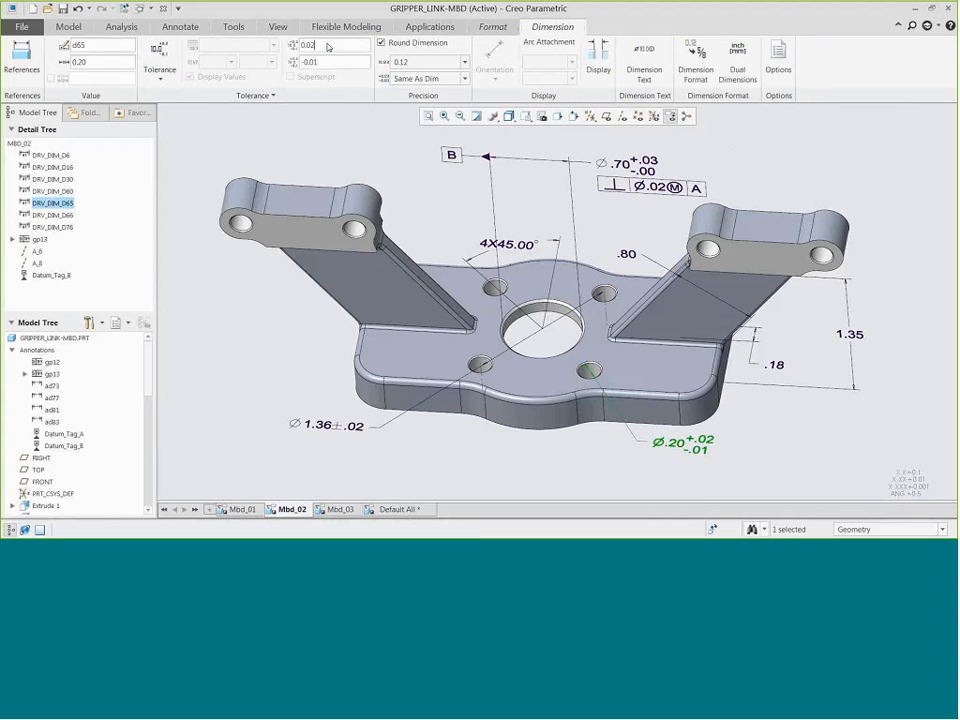
pyautogui.press('BackSpace')
pyautogui.write('3')
pyautogui.press('Return')
# - Add the prefix 4X before the diameter symbol in the small holes' dimension text
pyautogui.click(643, 62)
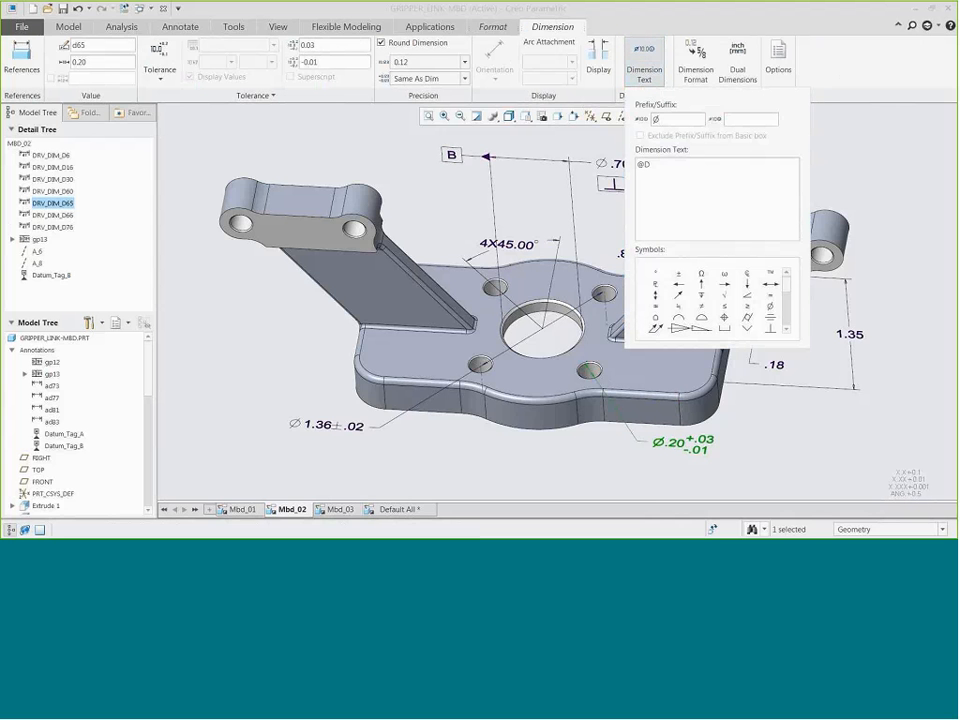
pyautogui.write('4X')
pyautogui.click(646, 52)
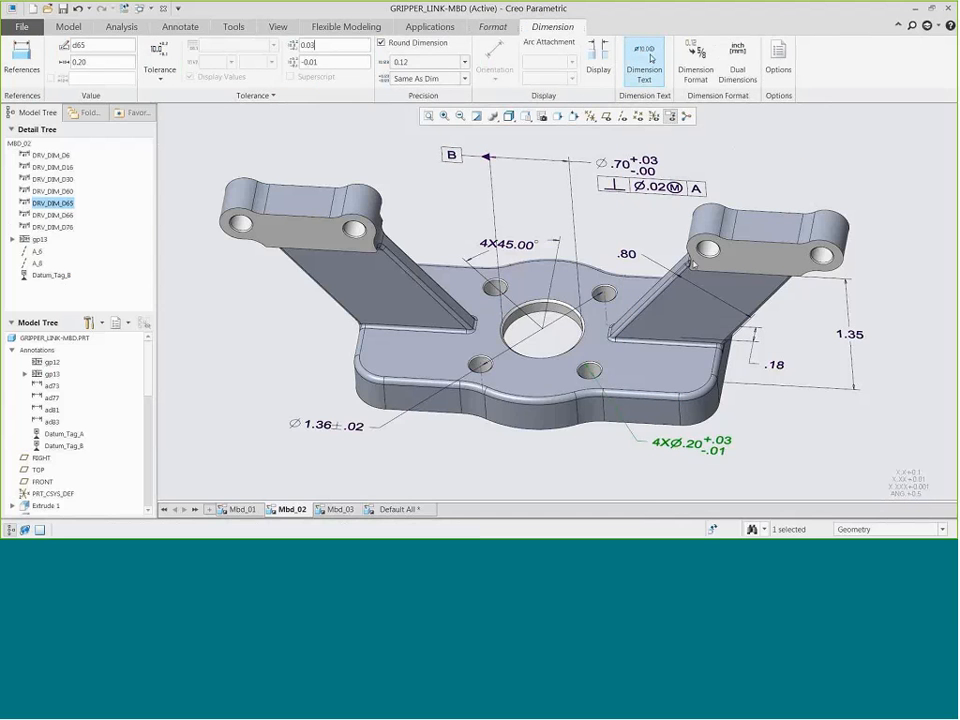
pyautogui.click(766, 456)
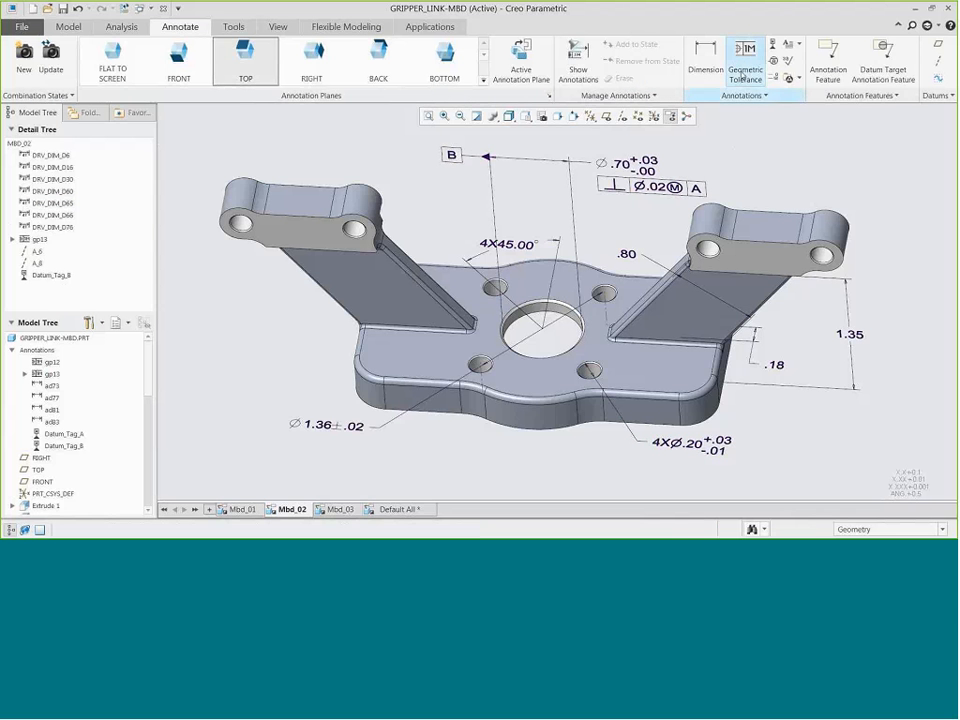
# - Attach a geometric tolerance frame to the 4X hole diameter dimension and set its characteristic to position
pyautogui.click(745, 58)
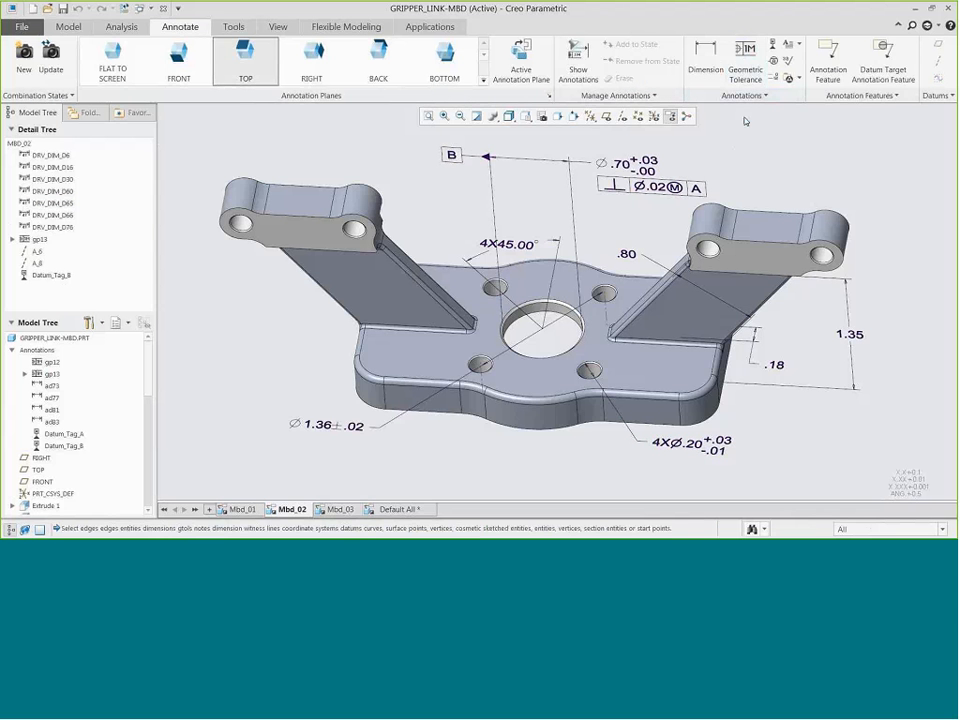
pyautogui.click(670, 443)
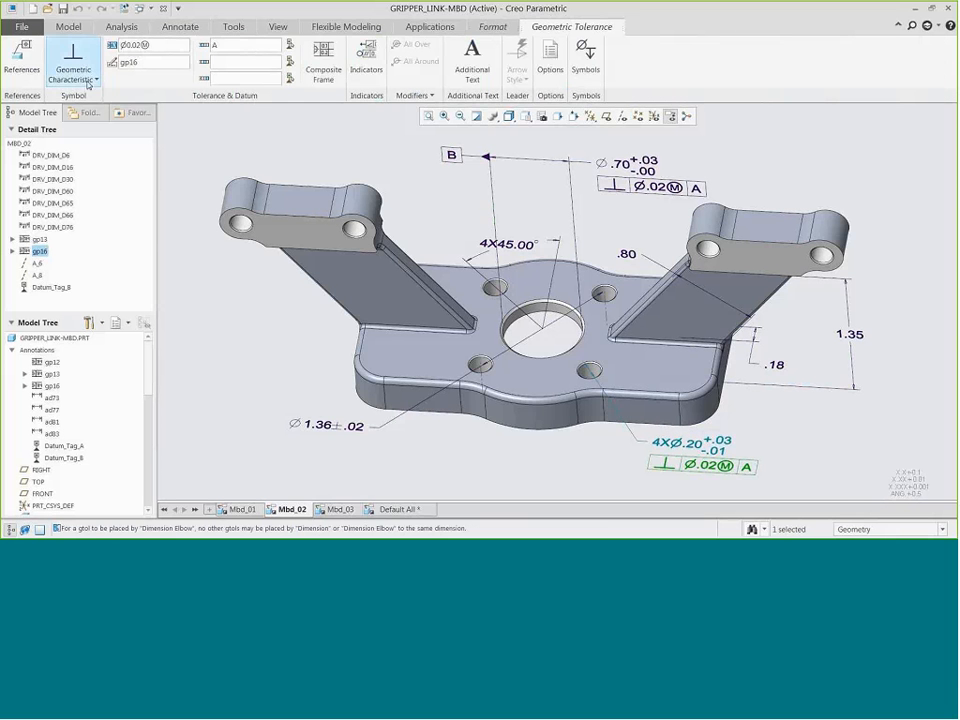
pyautogui.click(92, 79)
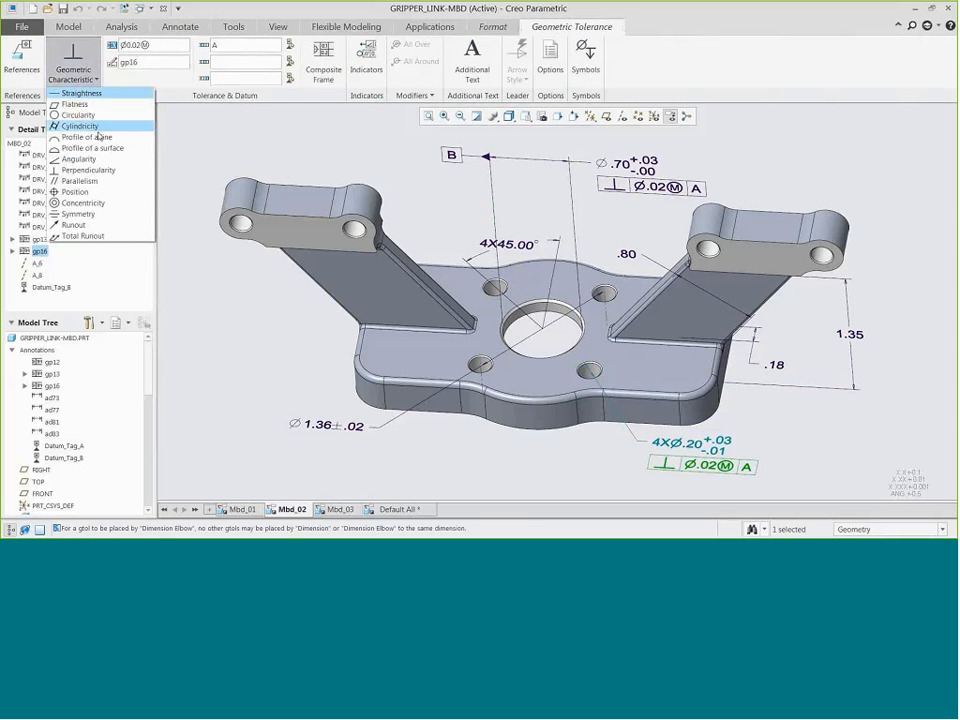
pyautogui.click(72, 191)
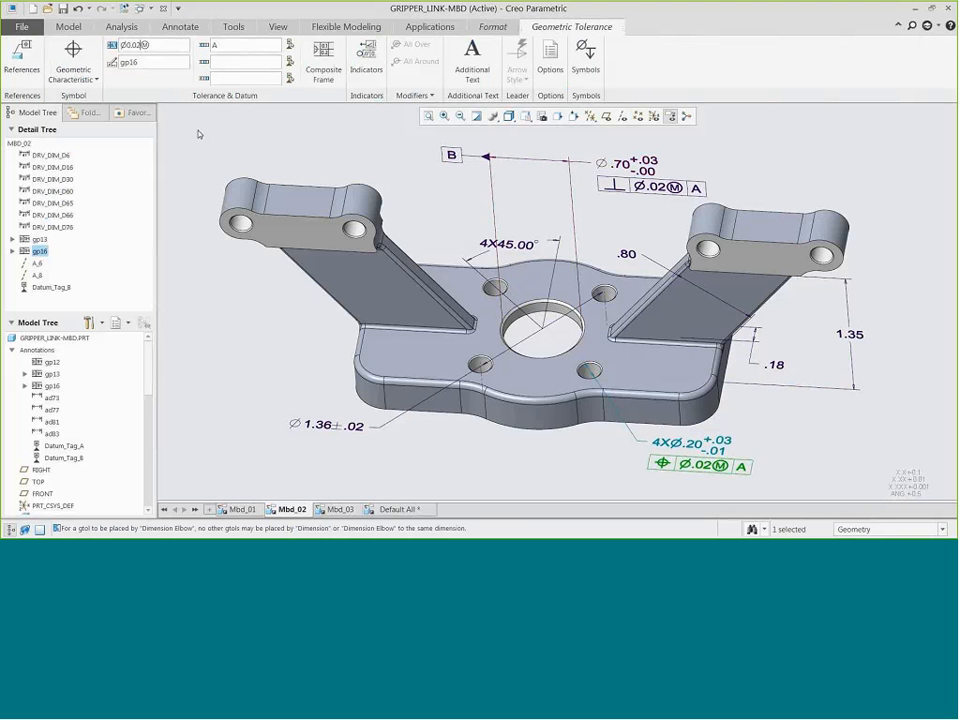
# - Set the hole pattern's position tolerance to 0.015 and add secondary datum B with a maximum material condition modifier
pyautogui.press('BackSpace')
pyautogui.write('15')
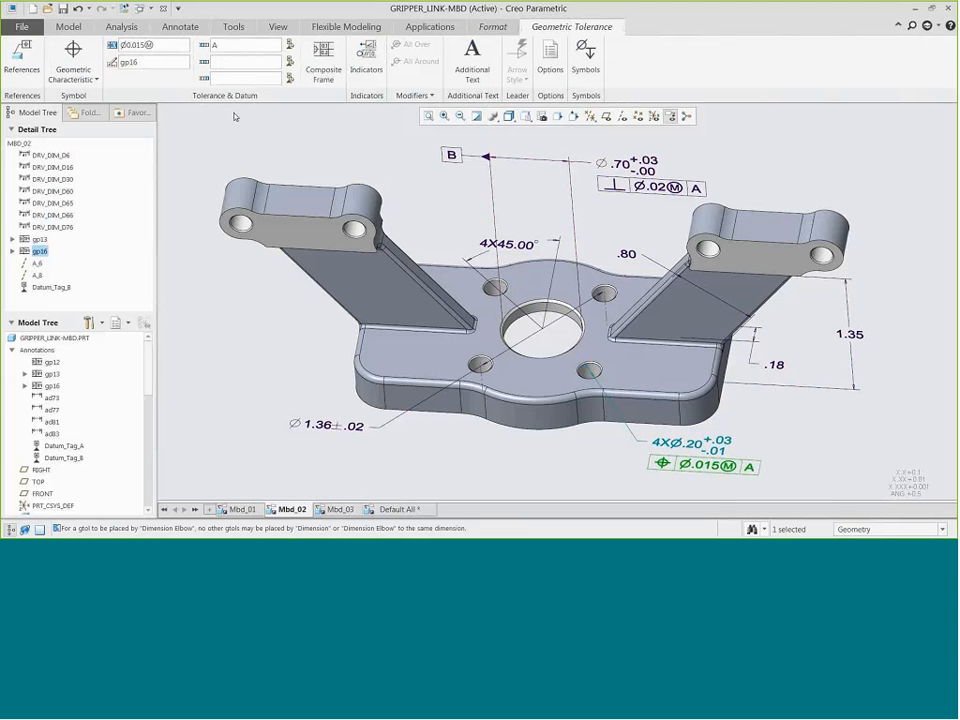
pyautogui.write('B')
pyautogui.click(586, 52)
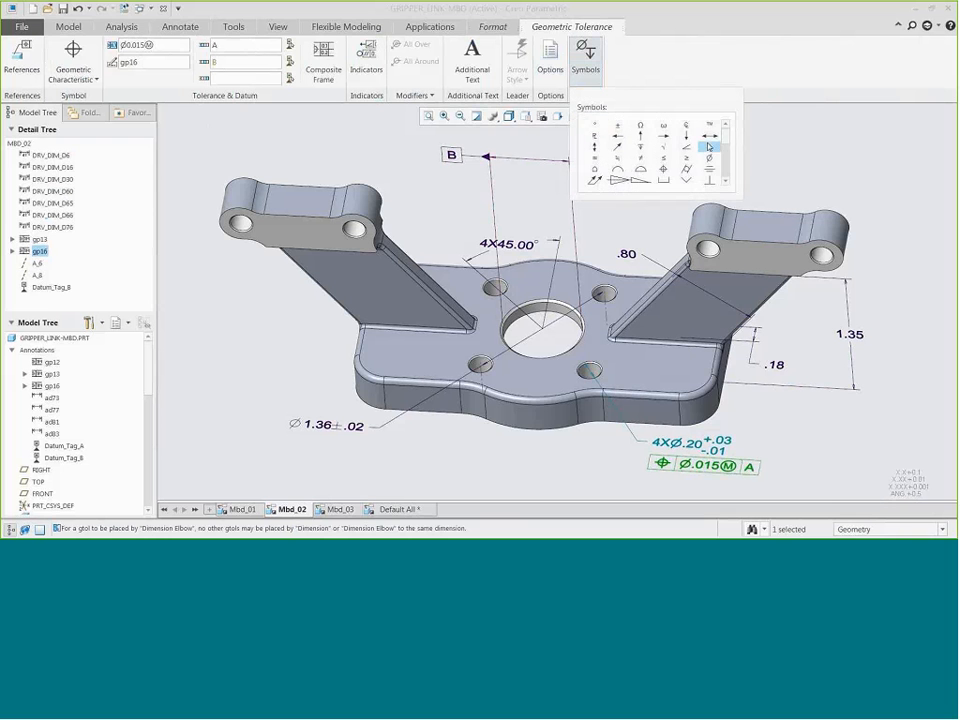
pyautogui.moveTo(725, 136); pyautogui.dragTo(724, 149)
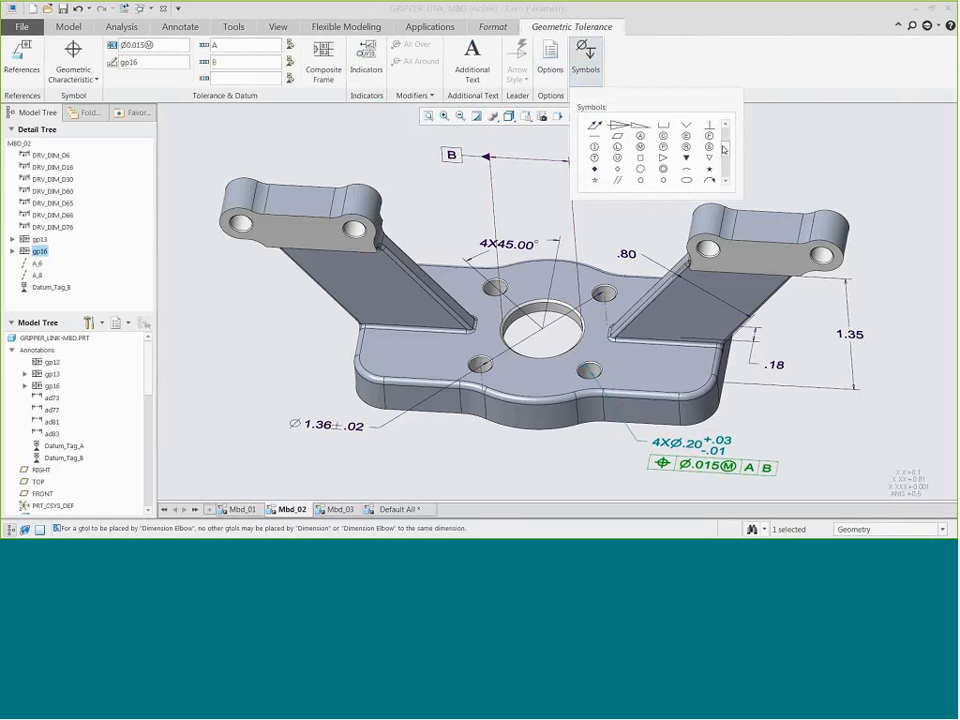
pyautogui.click(641, 148)
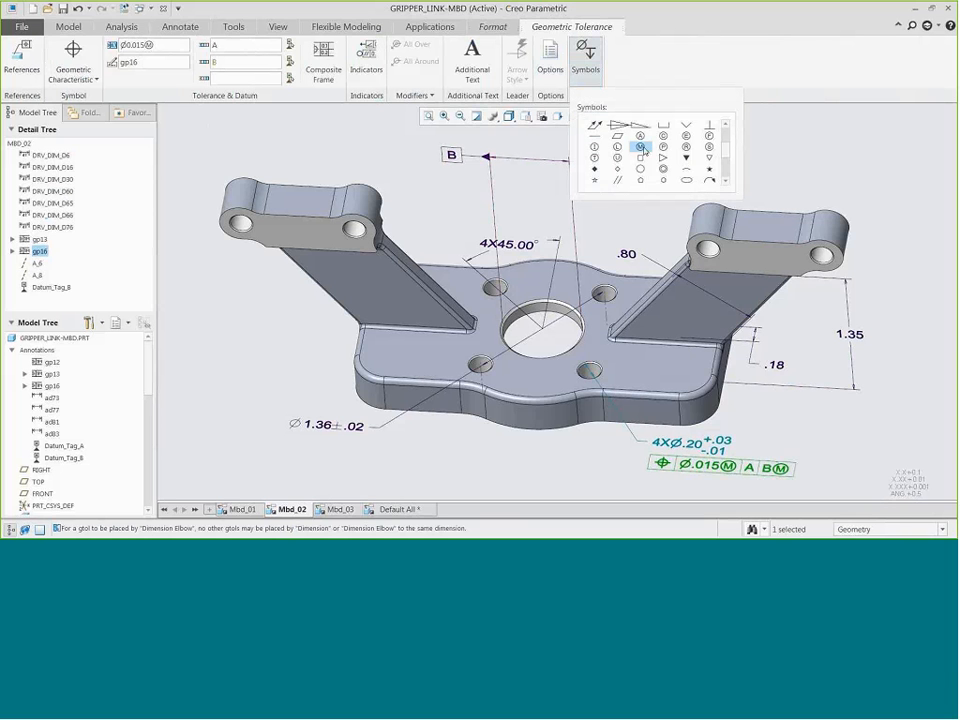
pyautogui.click(588, 52)
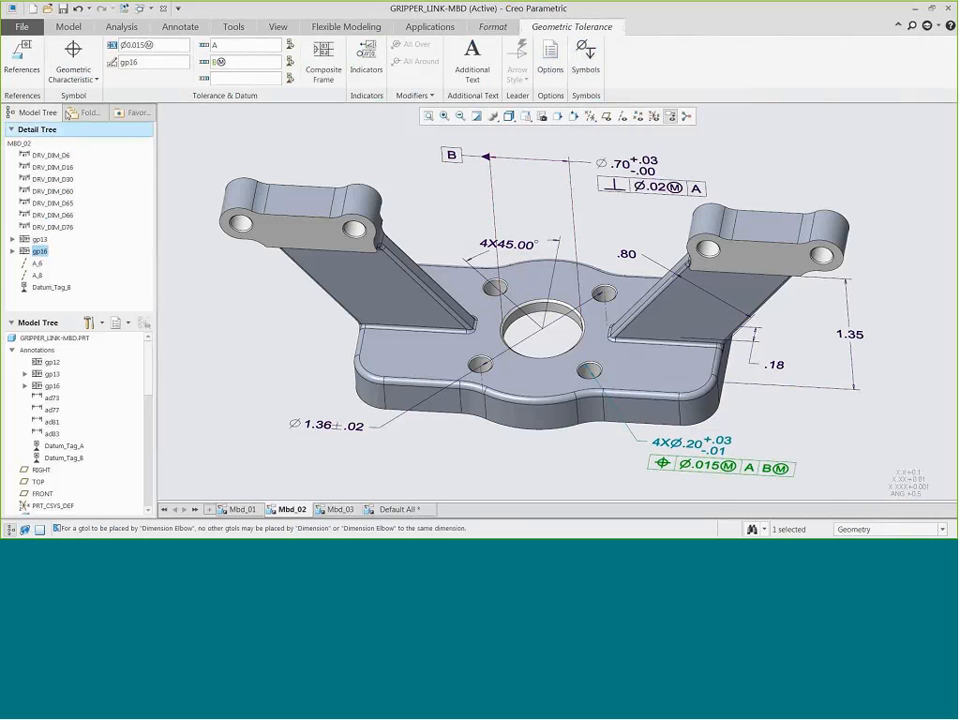
# - Add the cylindrical surfaces of all four small base holes as references of the position tolerance
pyautogui.click(22, 62)
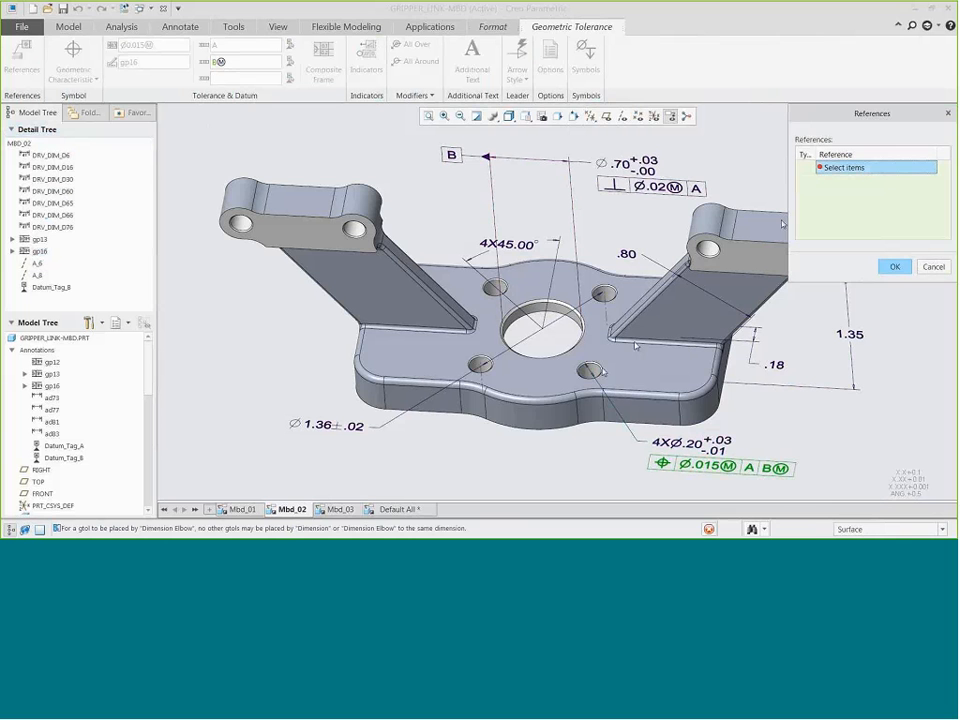
pyautogui.click(588, 375)
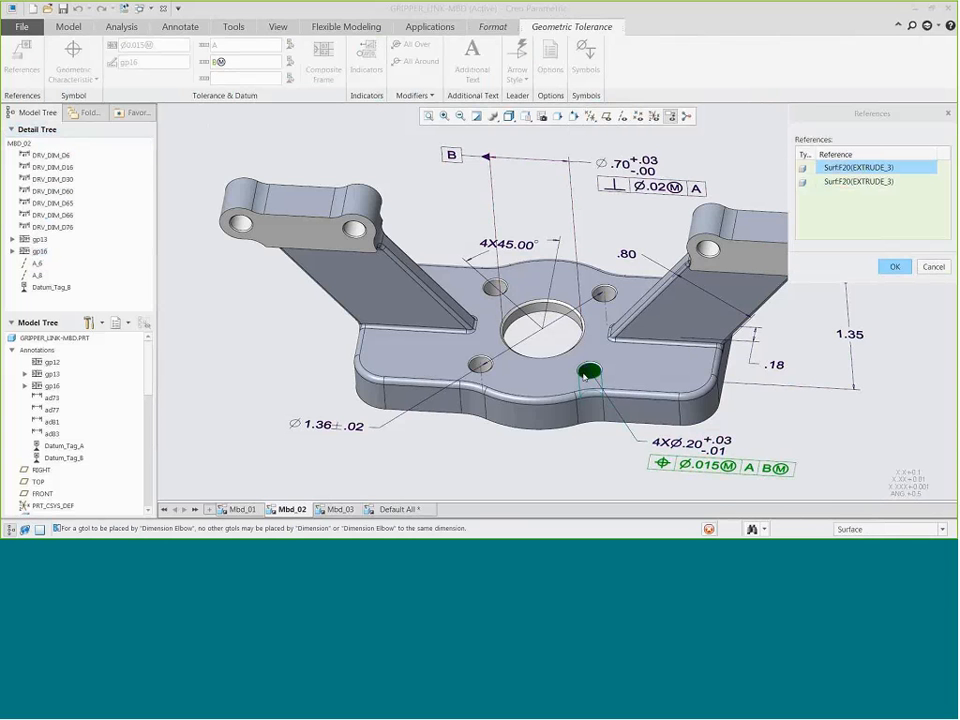
pyautogui.keyDown('ctrl'); pyautogui.click(478, 365); pyautogui.keyUp('ctrl')
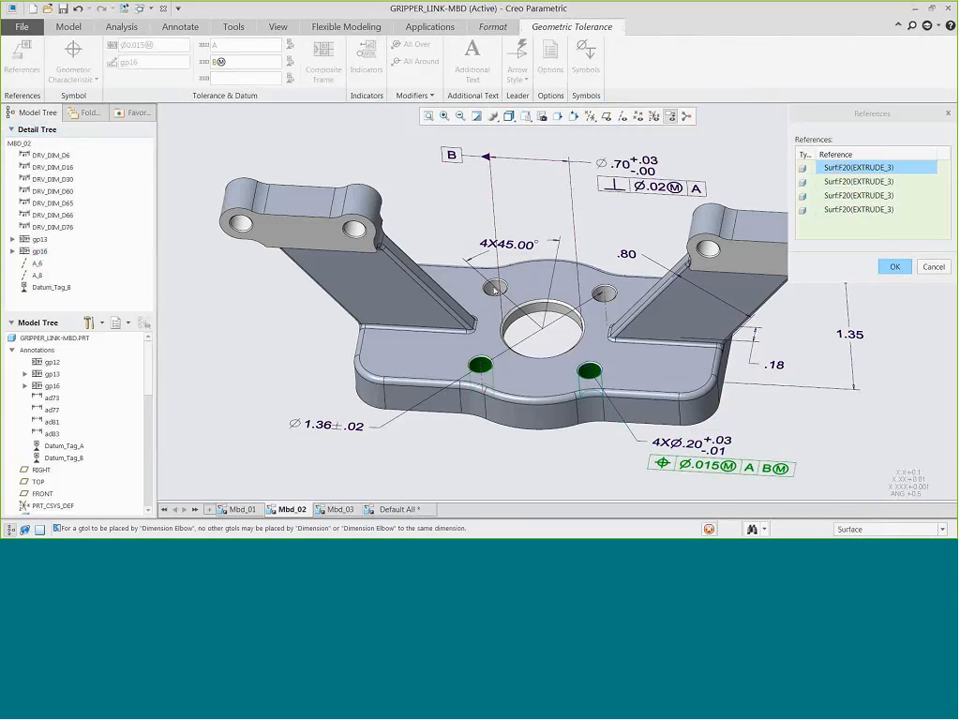
pyautogui.keyDown('ctrl'); pyautogui.click(495, 289); pyautogui.keyUp('ctrl')
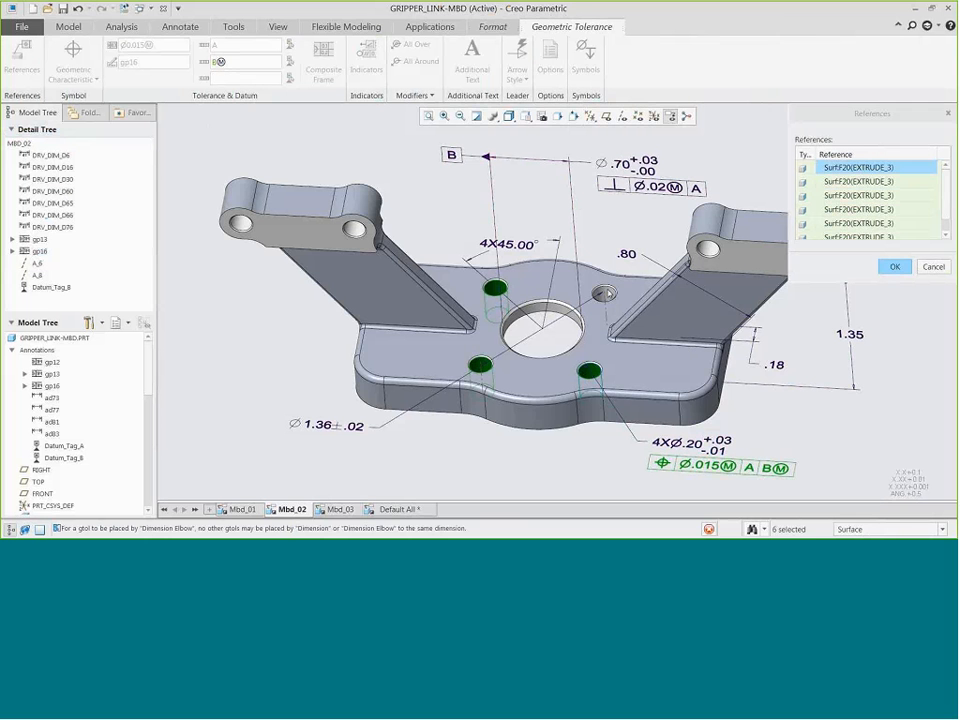
pyautogui.keyDown('ctrl'); pyautogui.click(605, 293); pyautogui.keyUp('ctrl')
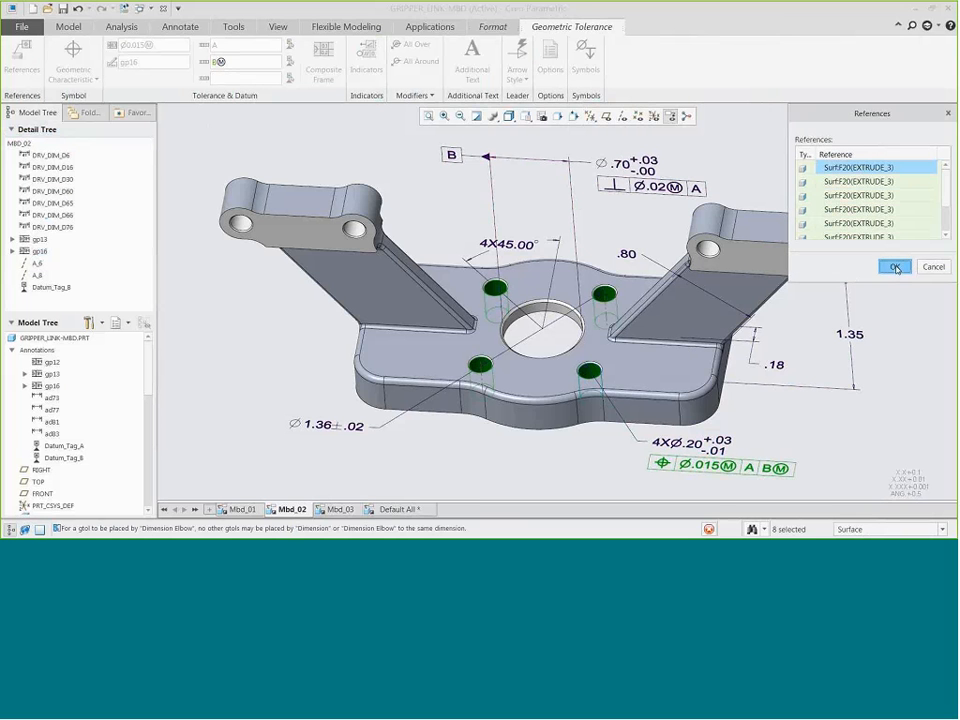
pyautogui.click(895, 267)
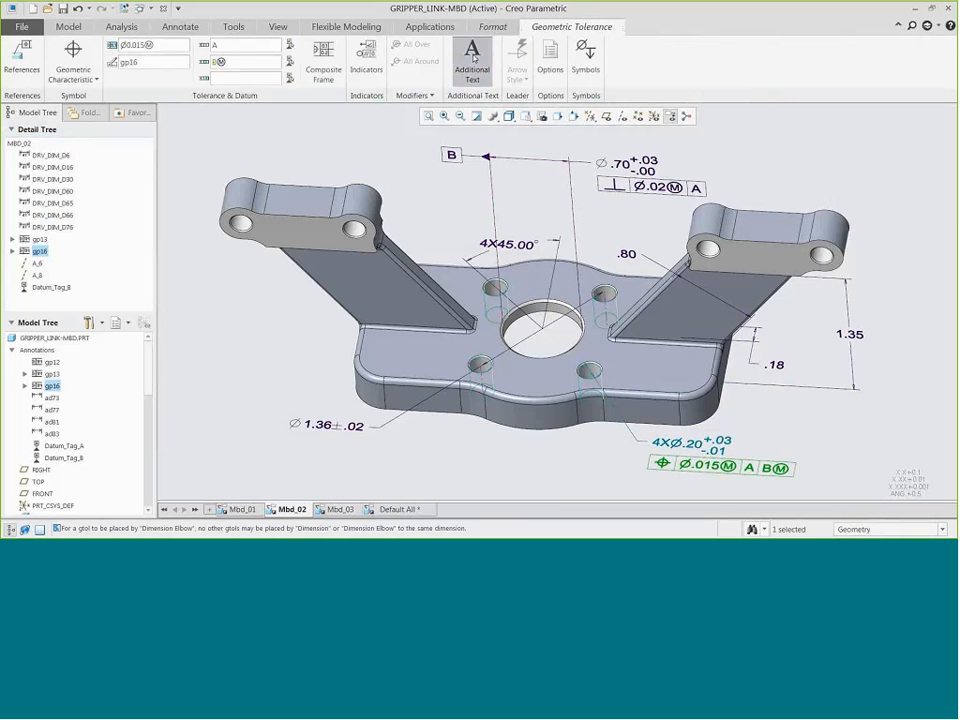
# - Add the text 4 SURFACES below the hole pattern's position tolerance frame
pyautogui.click(474, 58)
pyautogui.click(534, 206)
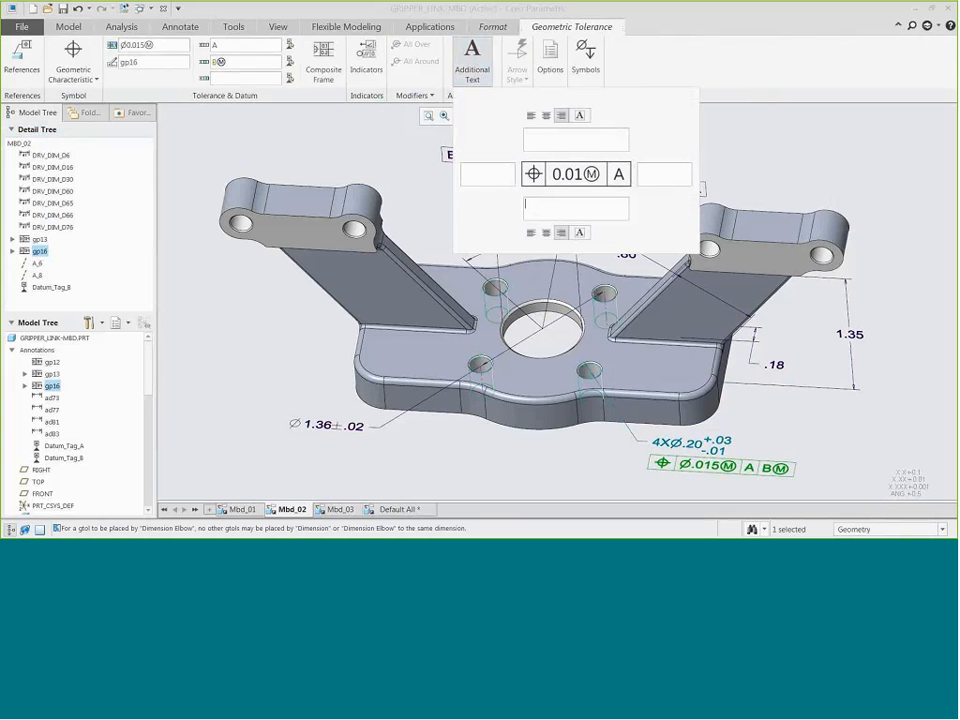
pyautogui.write('4 SURFACES')
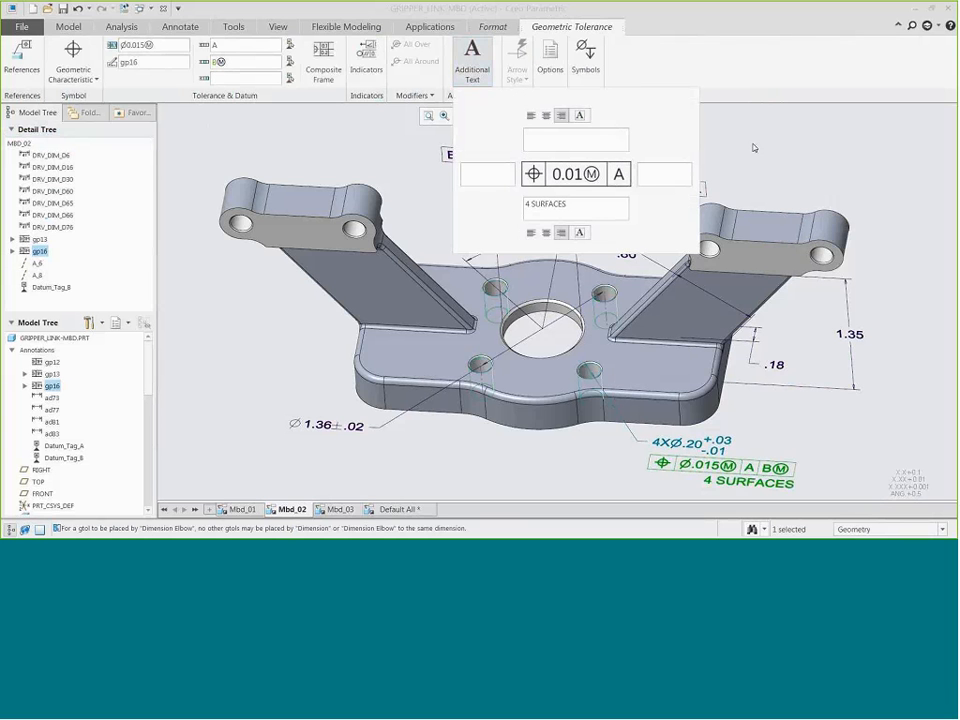
pyautogui.click(474, 60)
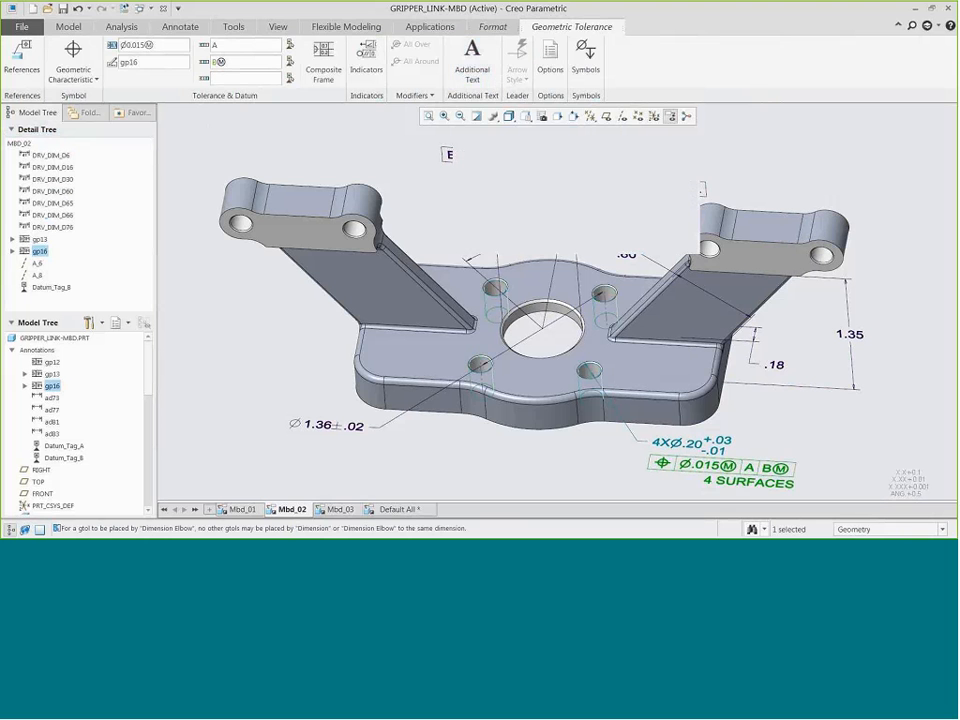
pyautogui.click(818, 445)
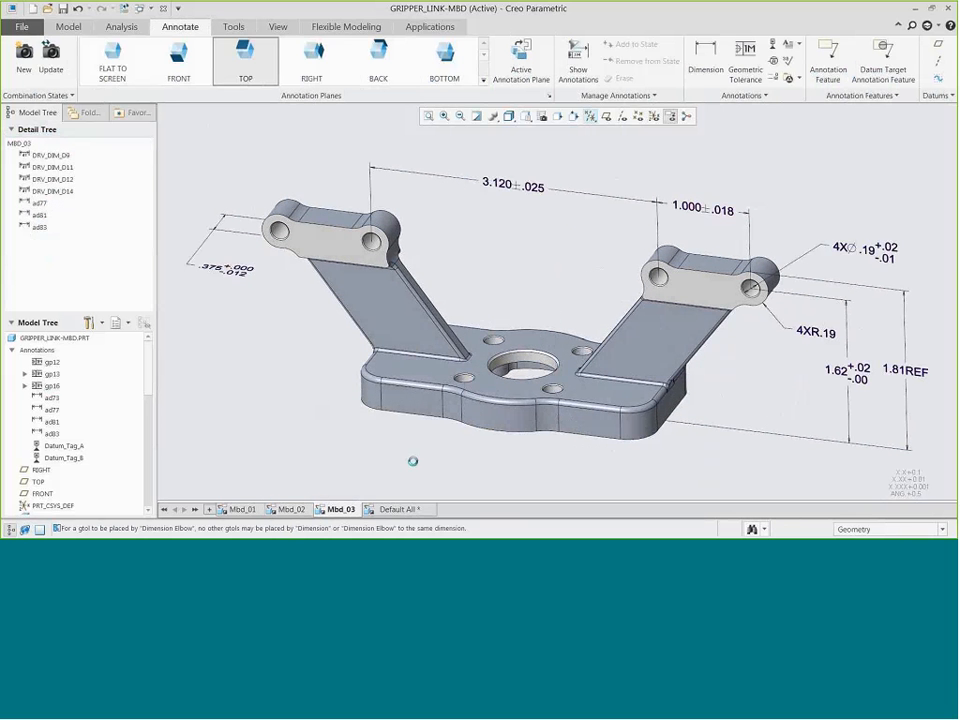
# - Attach a geometric tolerance frame to the .375 arm thickness dimension and set its characteristic to perpendicularity
pyautogui.click(748, 62)
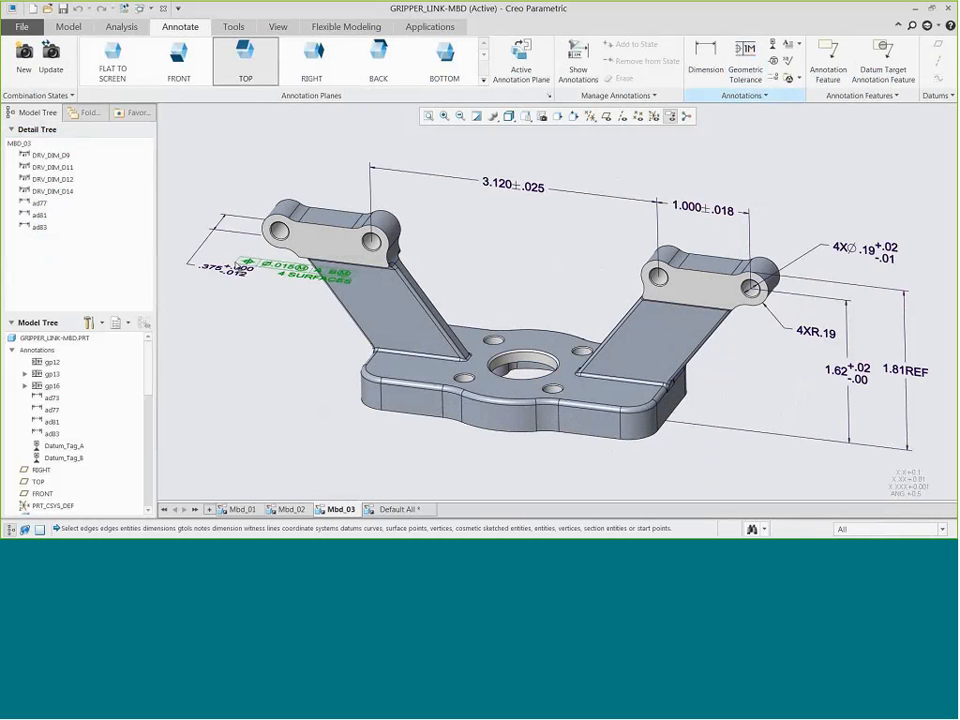
pyautogui.click(210, 274)
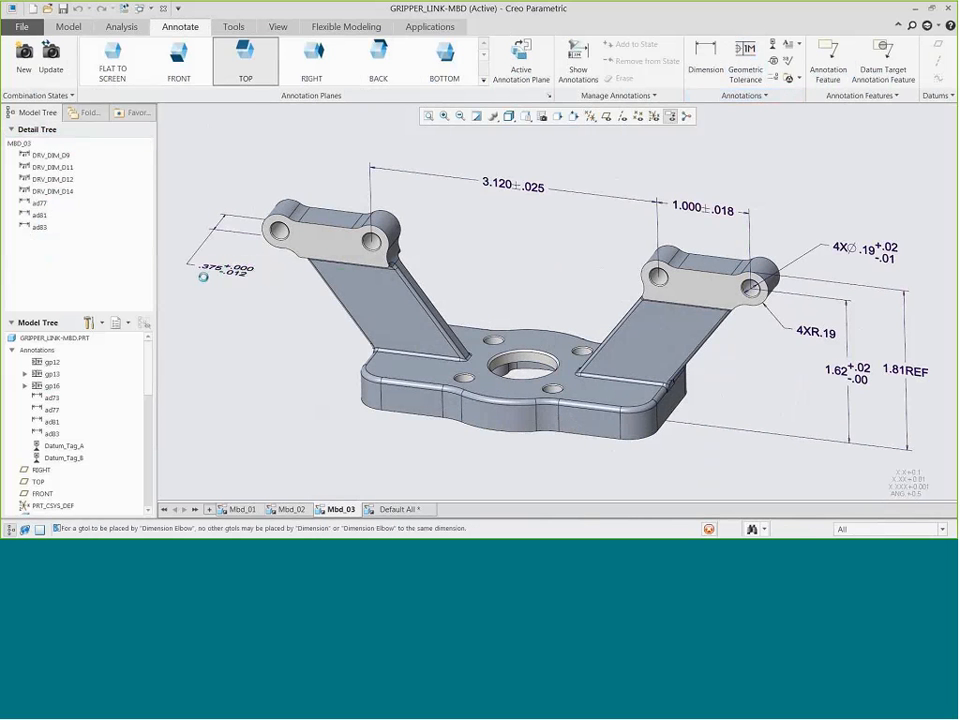
pyautogui.click(73, 62)
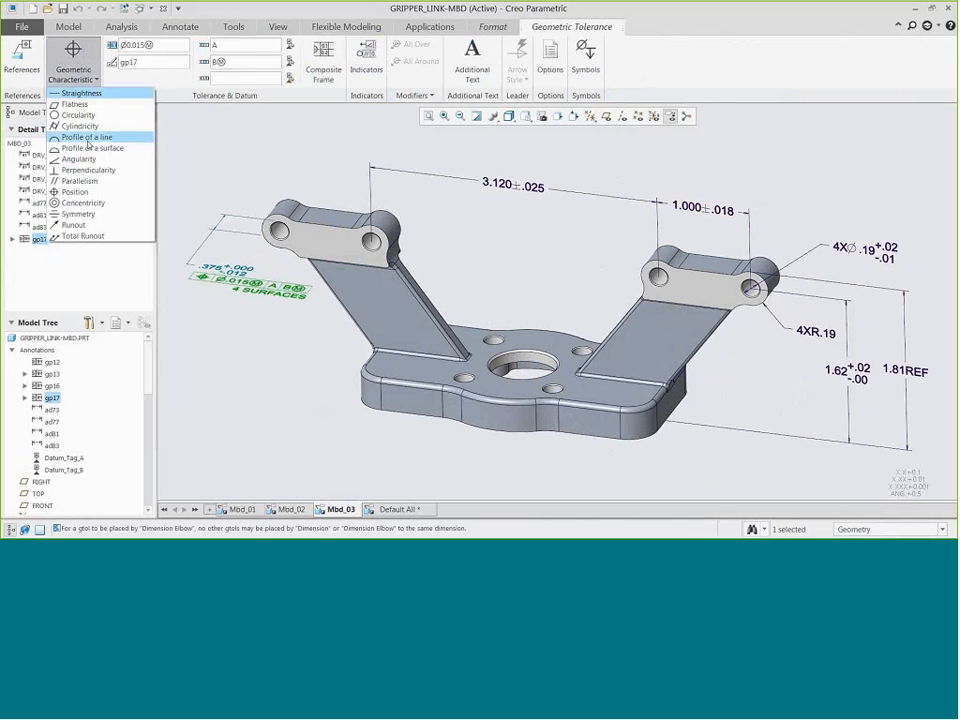
pyautogui.click(80, 172)
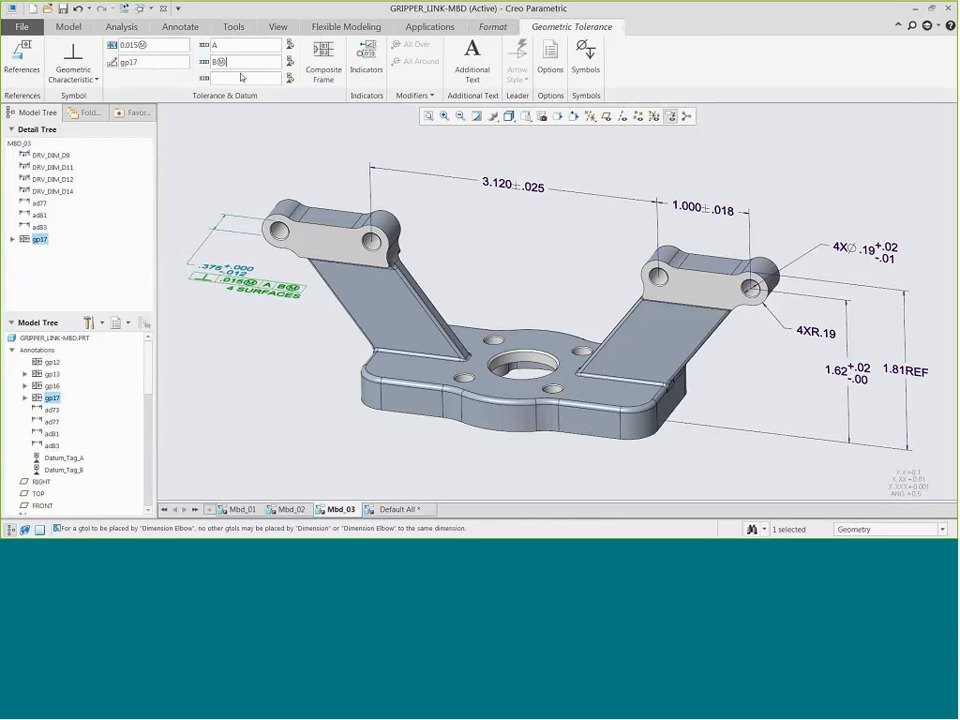
# - Remove secondary datum B with its modifier and the 4 SURFACES text from the perpendicularity frame
pyautogui.press('BackSpace')
pyautogui.press('BackSpace')
pyautogui.click(480, 54)
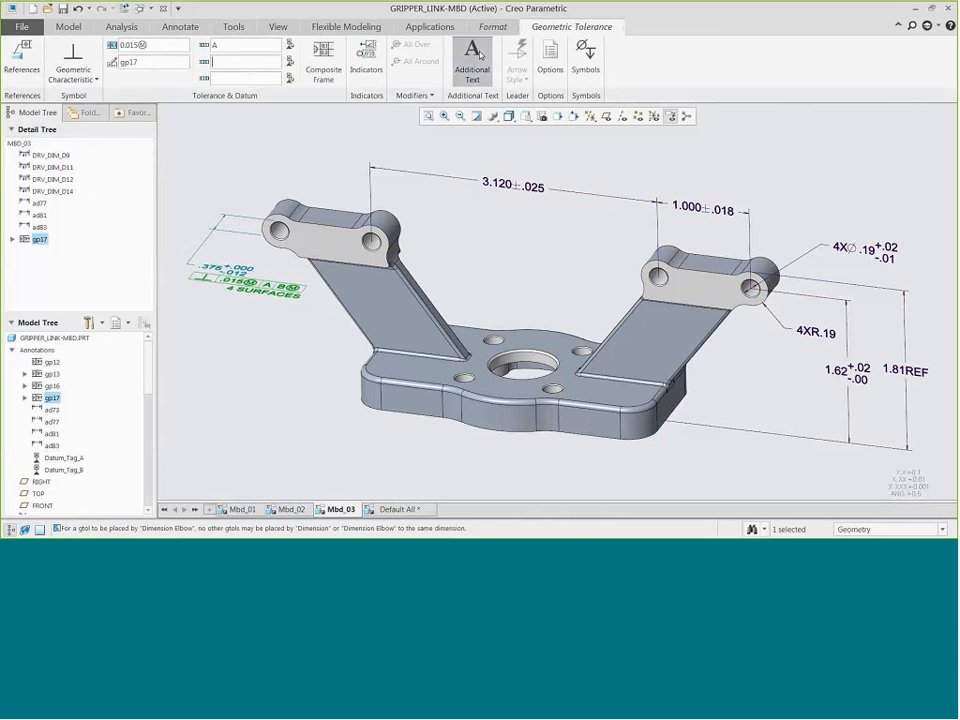
pyautogui.moveTo(571, 204); pyautogui.dragTo(507, 204)
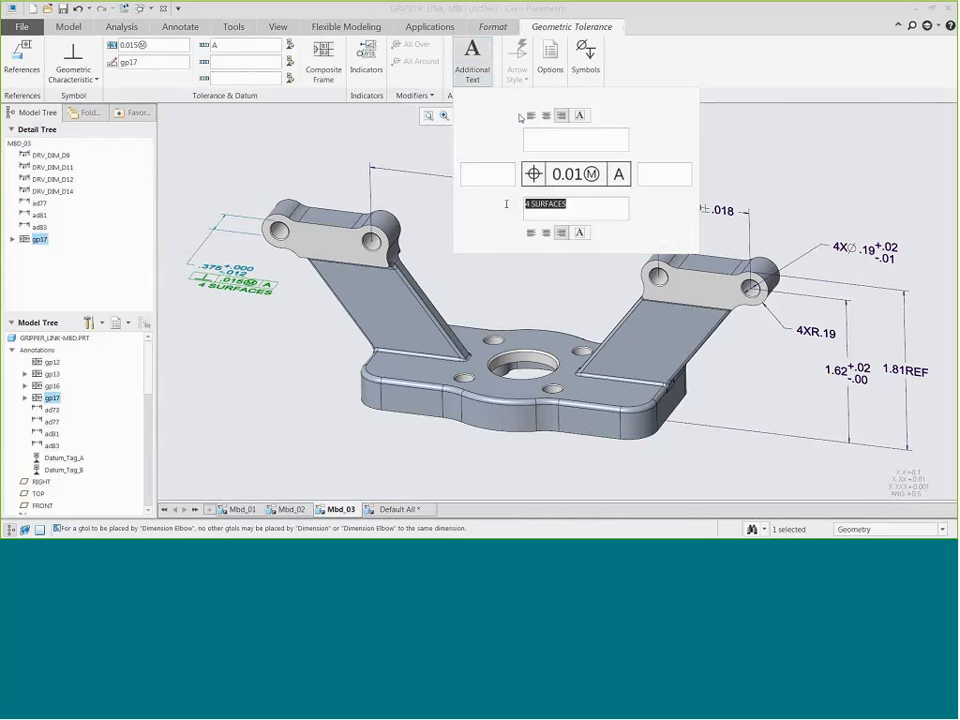
pyautogui.press('BackSpace')
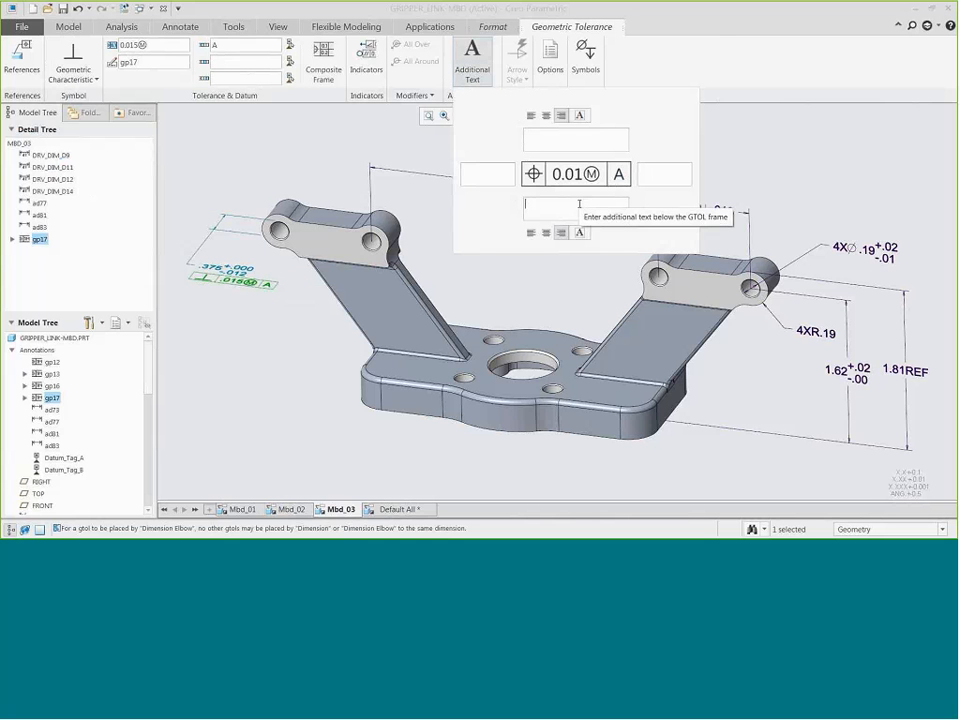
pyautogui.click(472, 60)
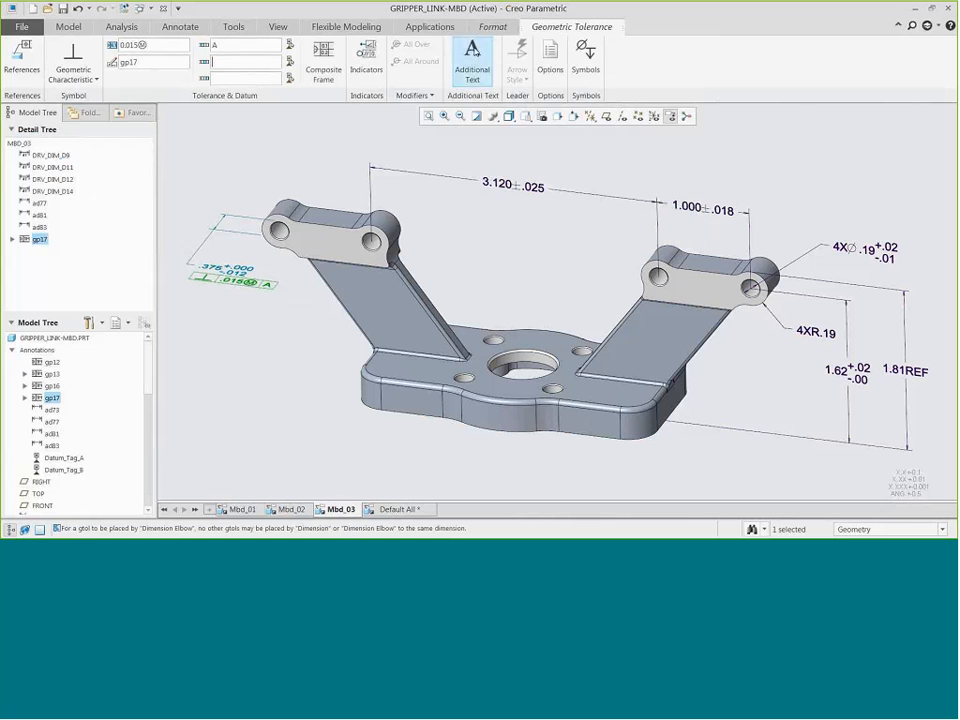
pyautogui.click(259, 331)
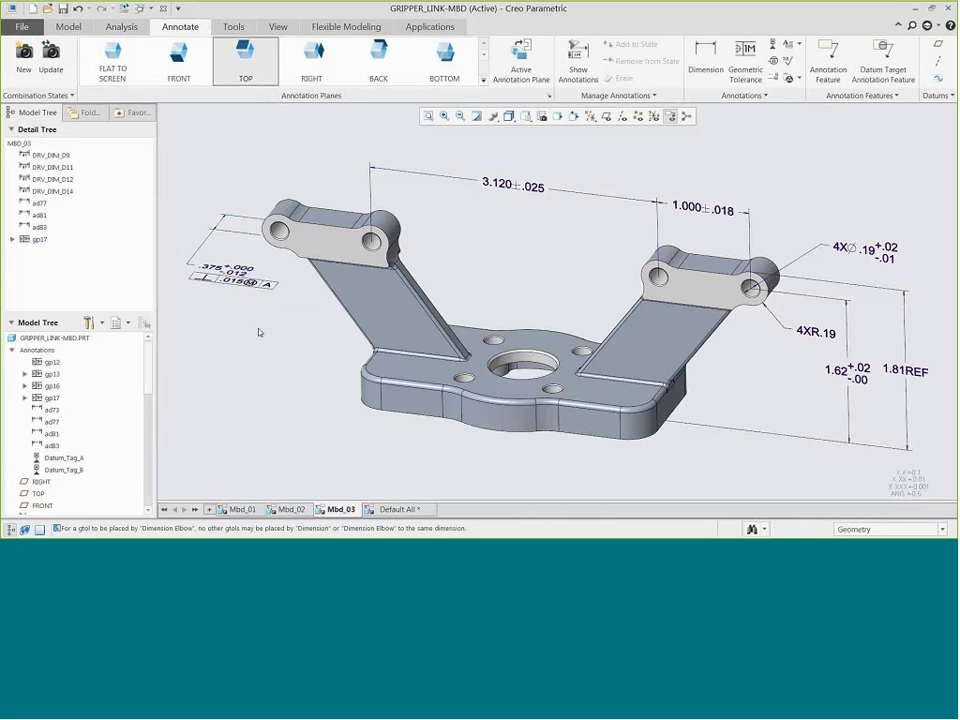
# - Dimension between the outermost rounded end surfaces of the two arms on the FRONT annotation plane, placing it above the 3.120 dimension
pyautogui.click(181, 53)
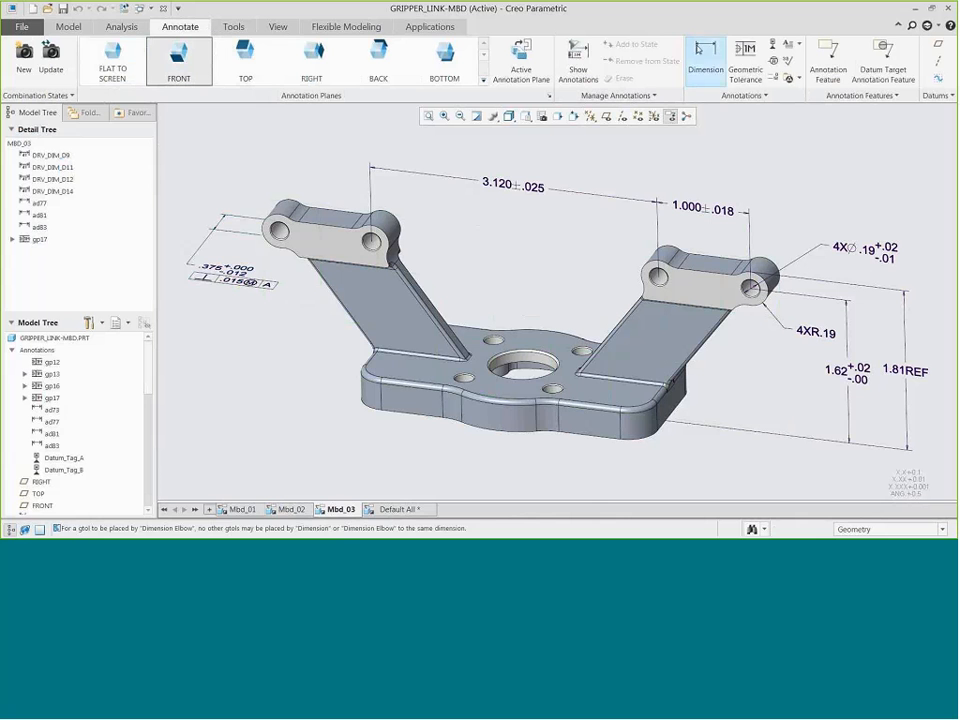
pyautogui.click(705, 55)
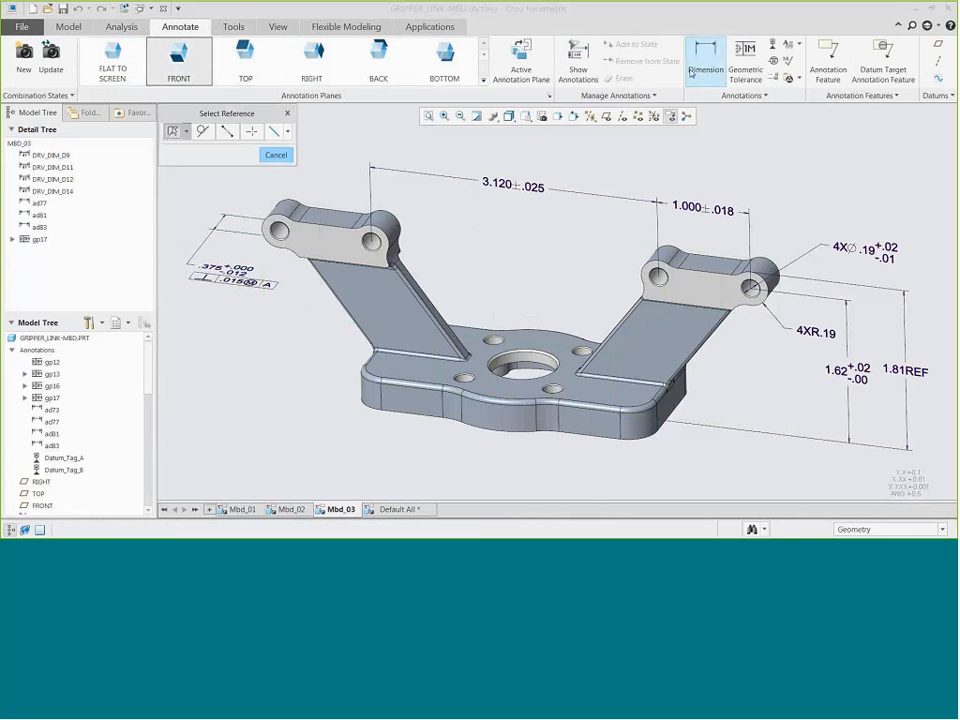
pyautogui.click(186, 131)
pyautogui.click(172, 150)
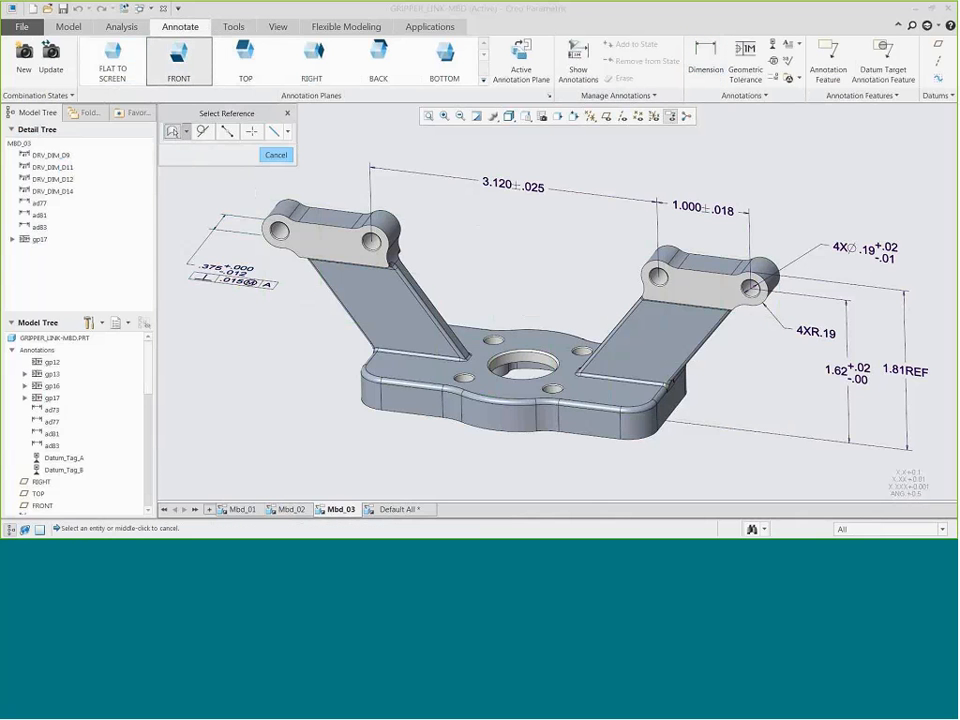
pyautogui.click(283, 210)
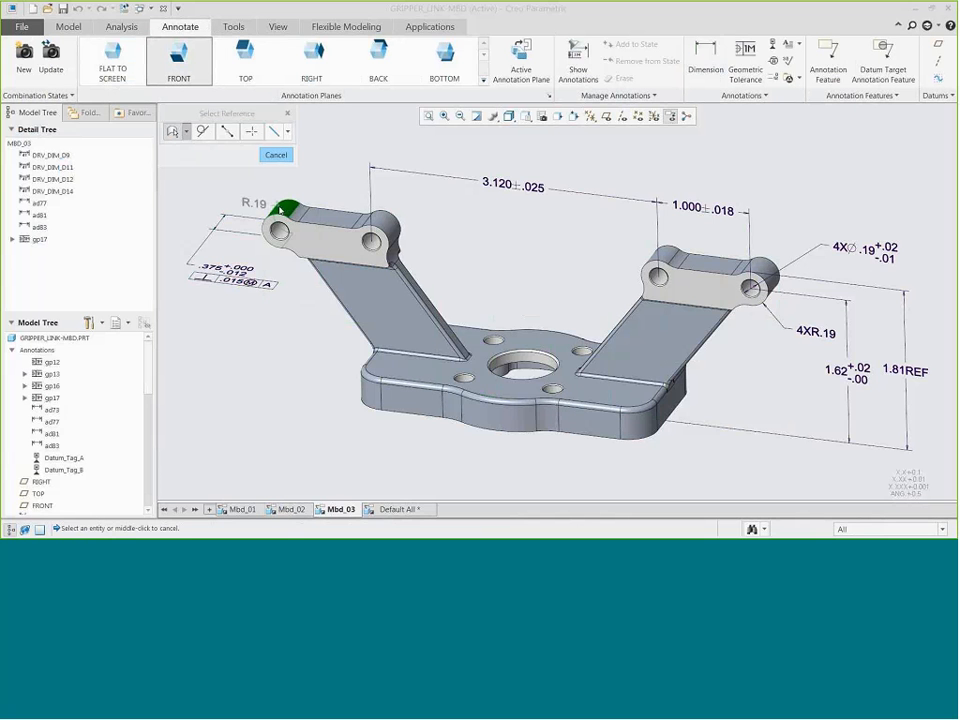
pyautogui.keyDown('ctrl'); pyautogui.click(757, 267); pyautogui.keyUp('ctrl')
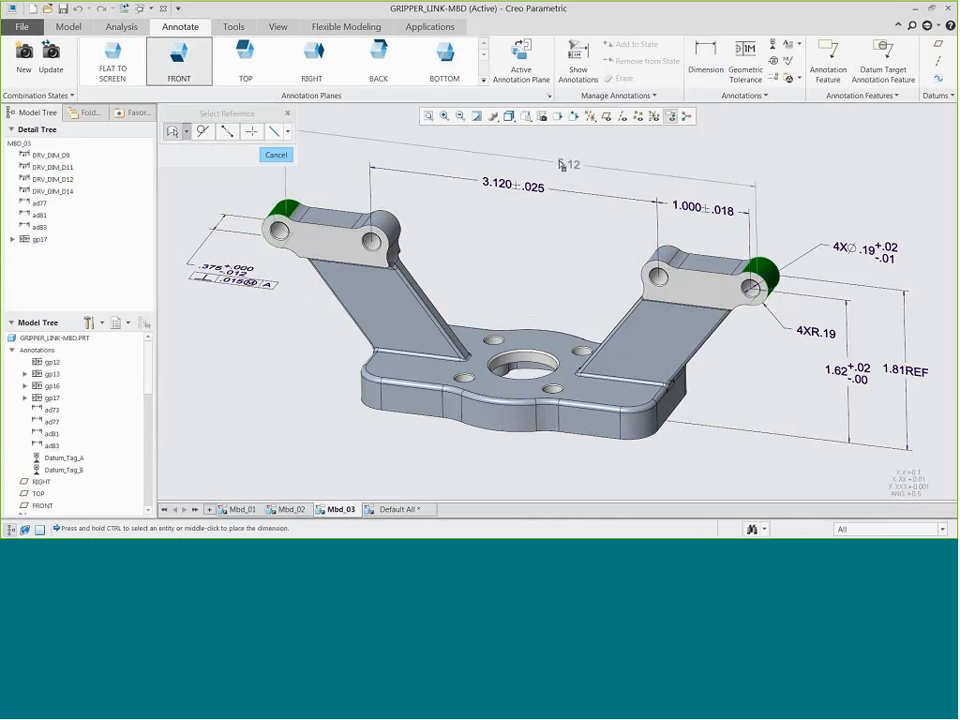
pyautogui.middleClick(516, 158)
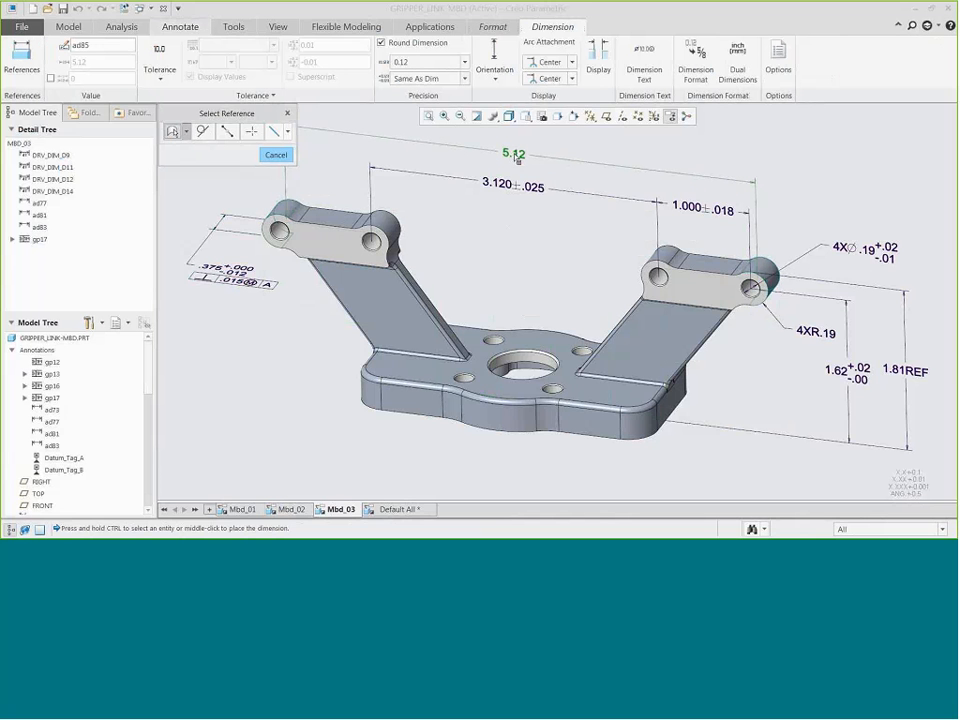
# - Set both arc attachments of the new overall width dimension to Max
pyautogui.click(550, 62)
pyautogui.click(561, 86)
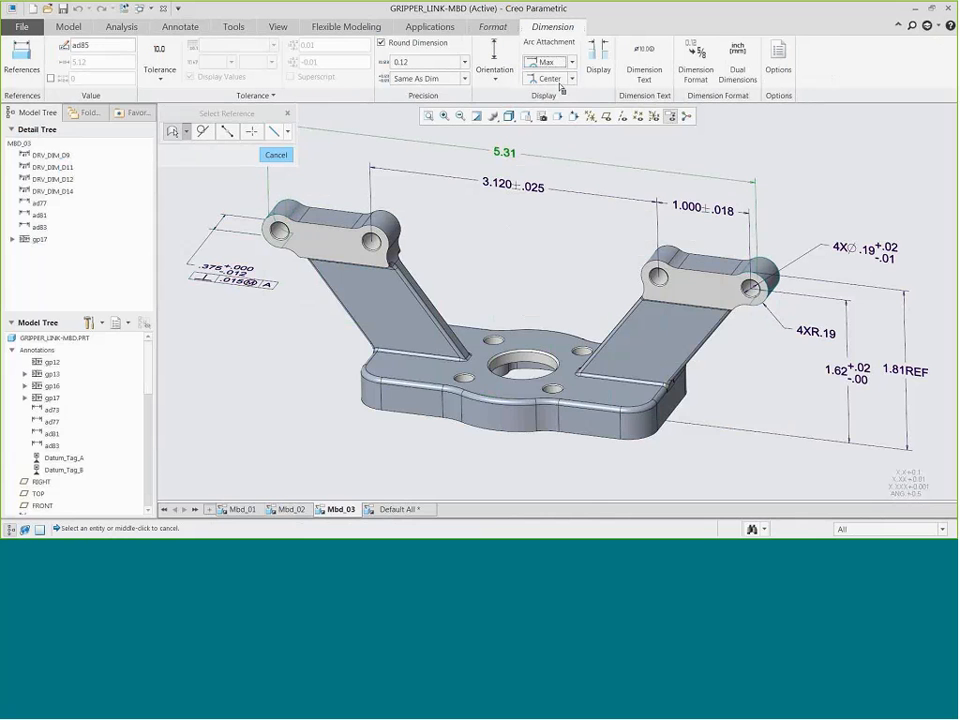
pyautogui.click(560, 81)
pyautogui.click(566, 102)
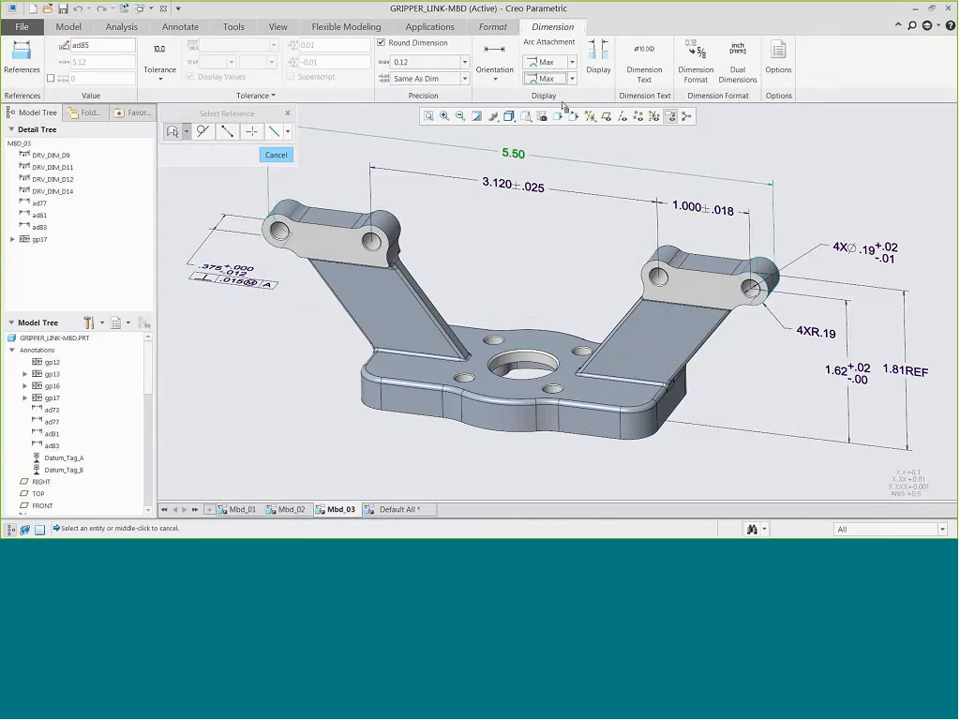
# - Add the suffix REF to the overall width dimension
pyautogui.click(645, 55)
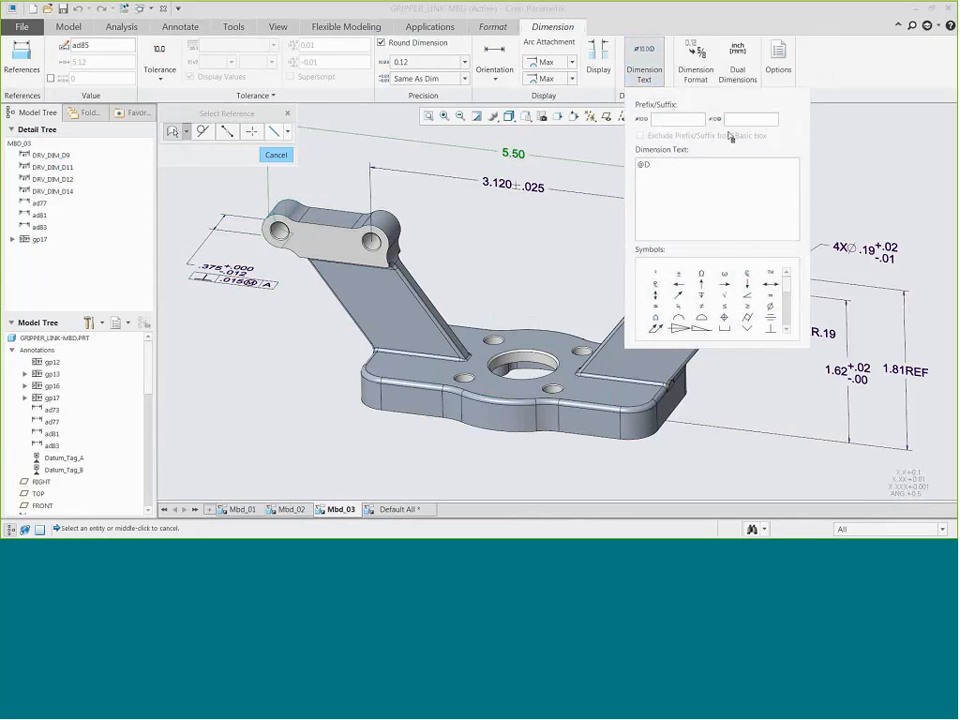
pyautogui.write('REF')
pyautogui.click(647, 60)
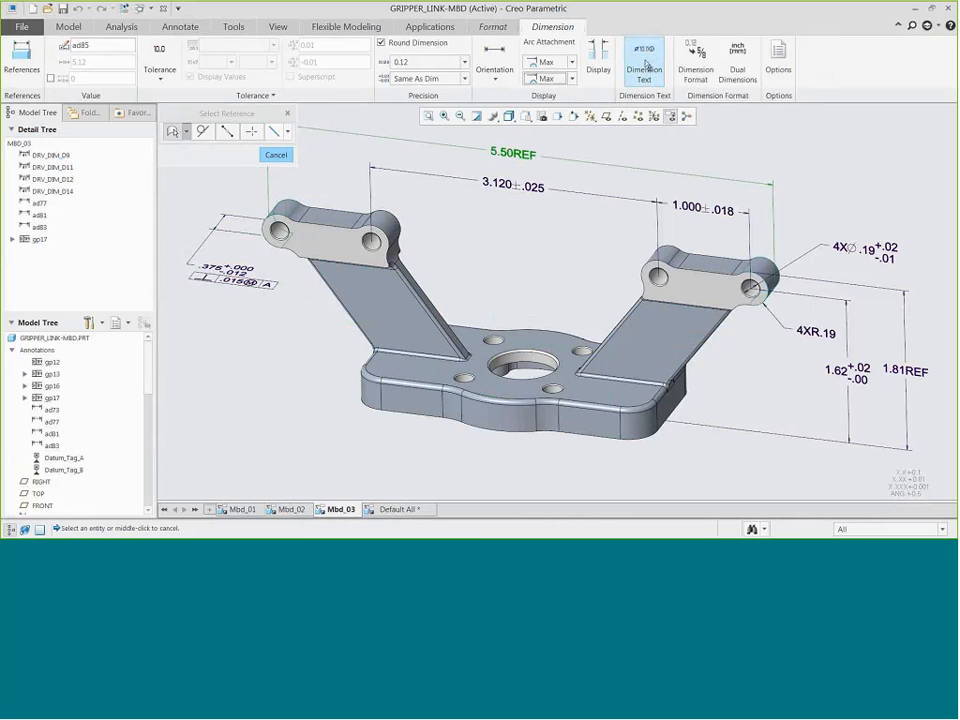
pyautogui.click(679, 154)
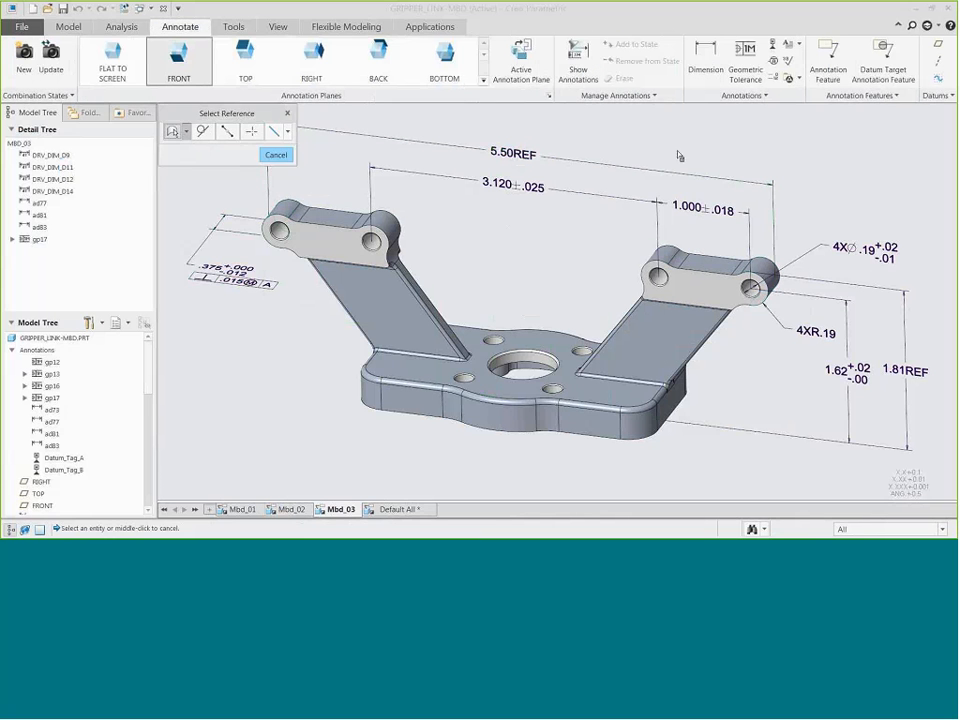
# - Start saving a copy of the gripper link part in STEP (*.stp) format
pyautogui.click(20, 27)
pyautogui.moveTo(35, 116)
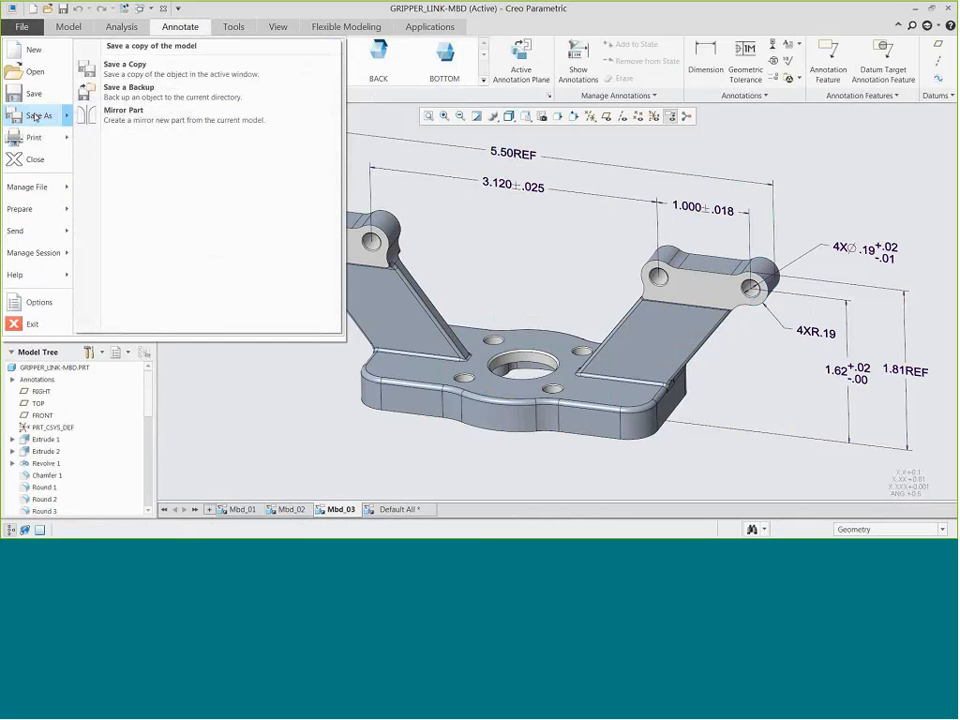
pyautogui.click(125, 66)
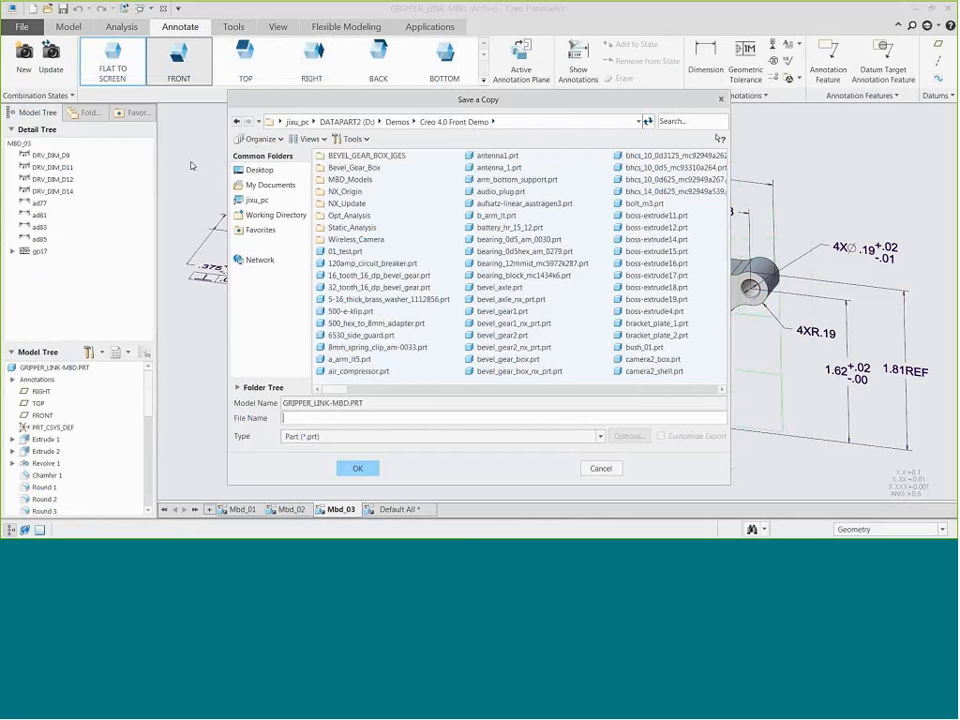
pyautogui.click(494, 437)
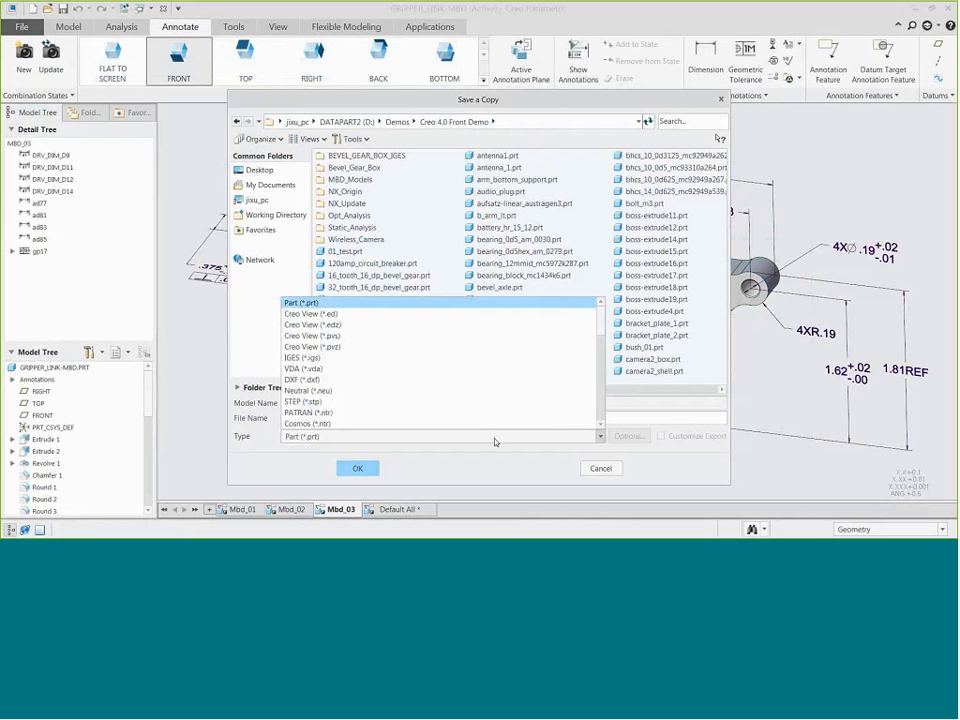
pyautogui.click(303, 401)
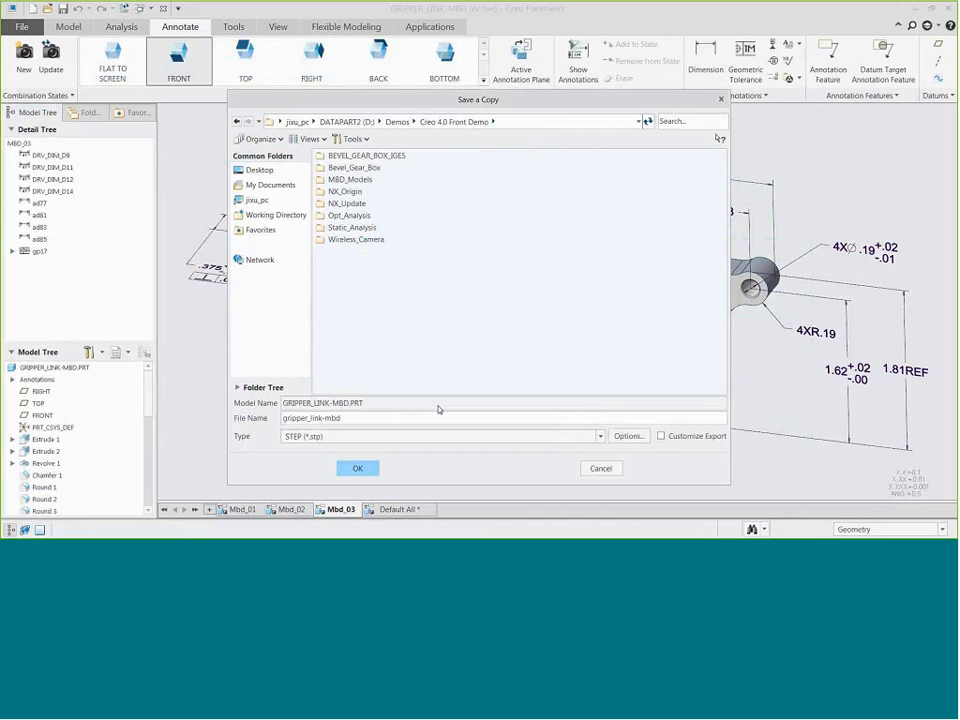
# - Set the STEP export profile to application protocol ap242_e1 with annotations included, and export the file
pyautogui.click(630, 437)
pyautogui.click(452, 153)
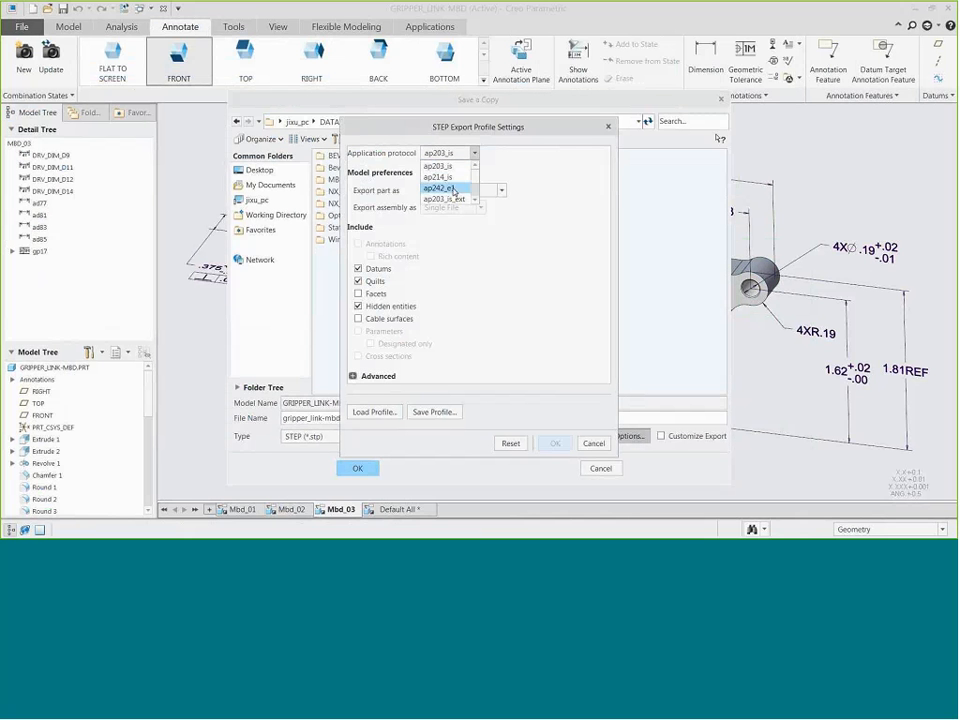
pyautogui.click(450, 188)
pyautogui.click(358, 244)
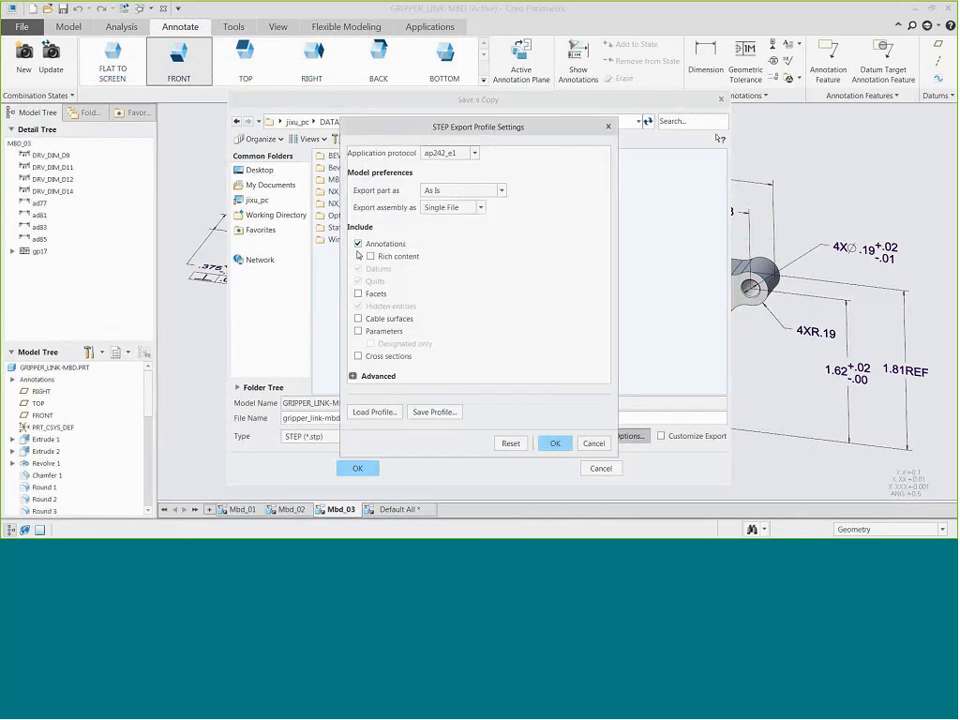
pyautogui.click(556, 443)
pyautogui.click(361, 469)
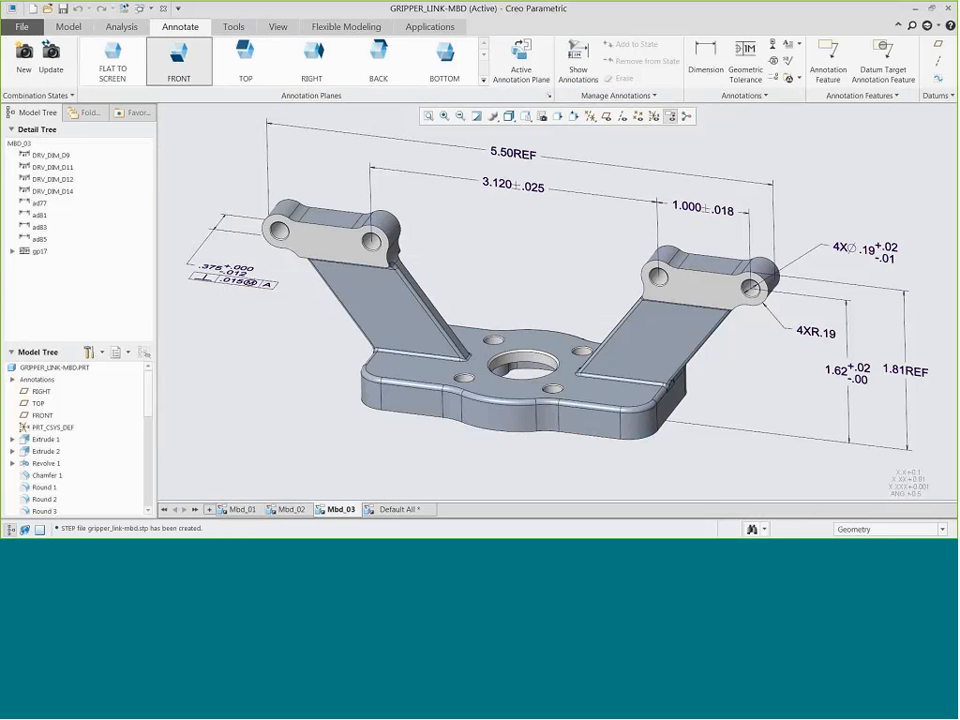
# - Close the gripper link model and open camera_bracket_mbd.prt, filtering the files by "bra"
pyautogui.click(163, 8)
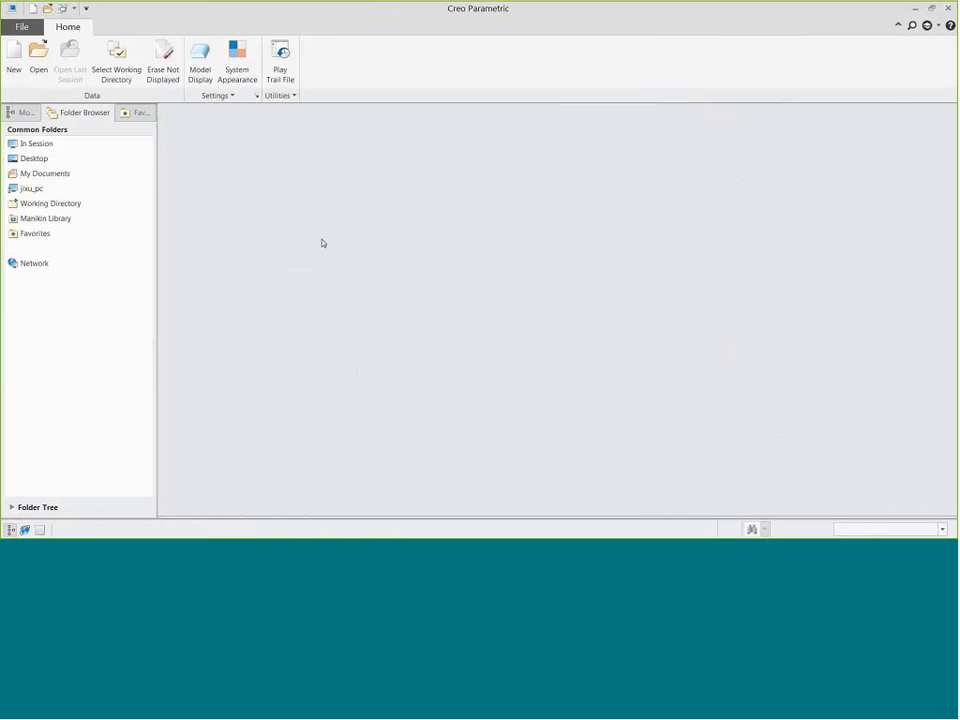
pyautogui.click(40, 55)
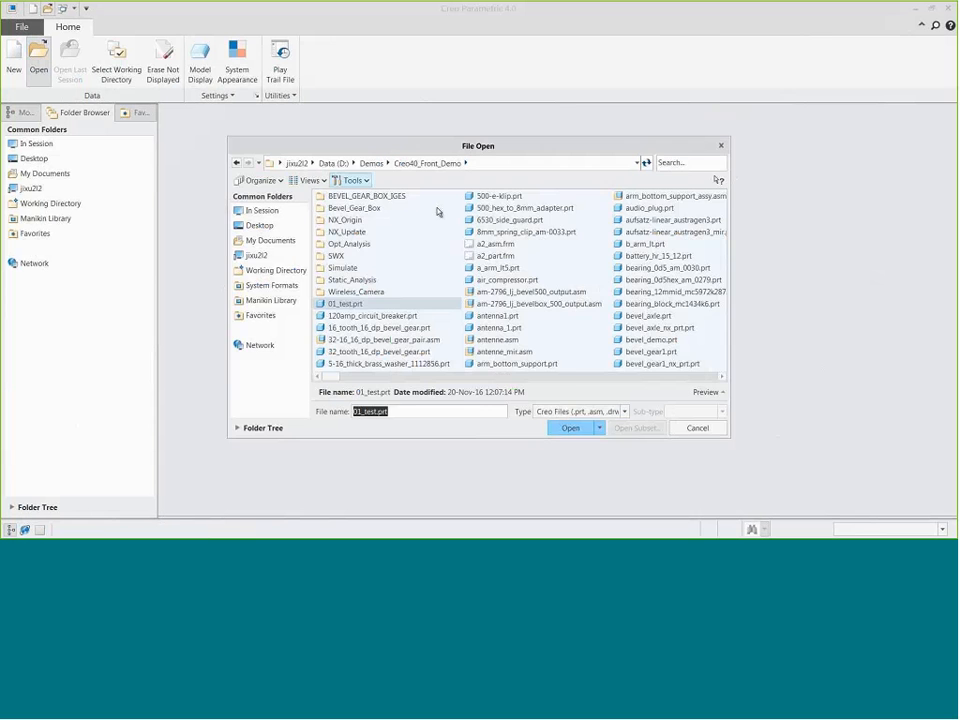
pyautogui.write('bra')
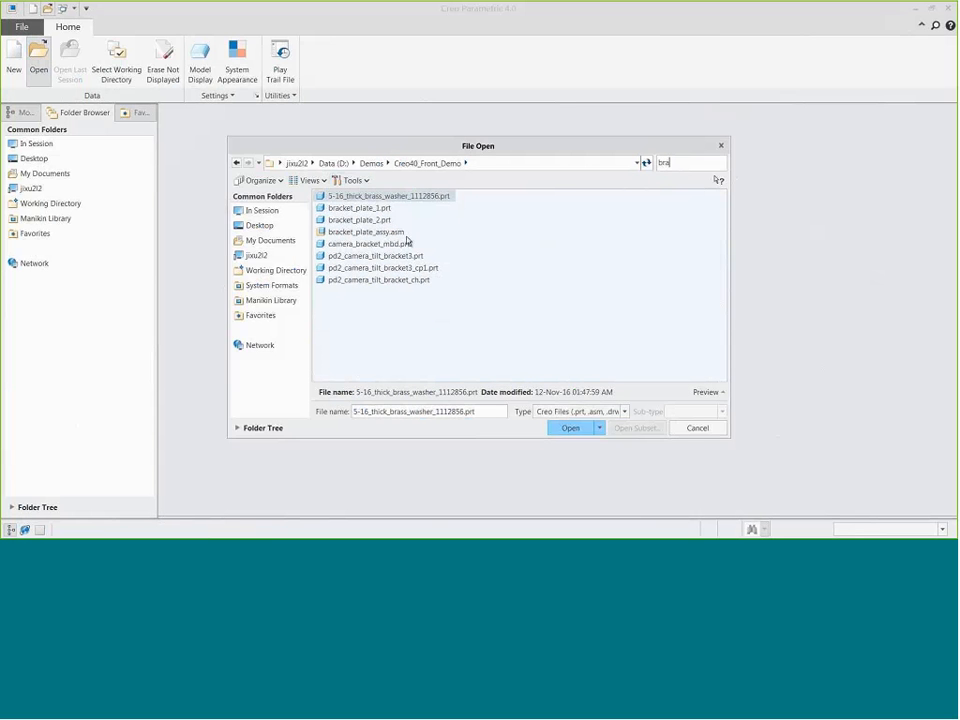
pyautogui.click(398, 244)
pyautogui.click(566, 428)
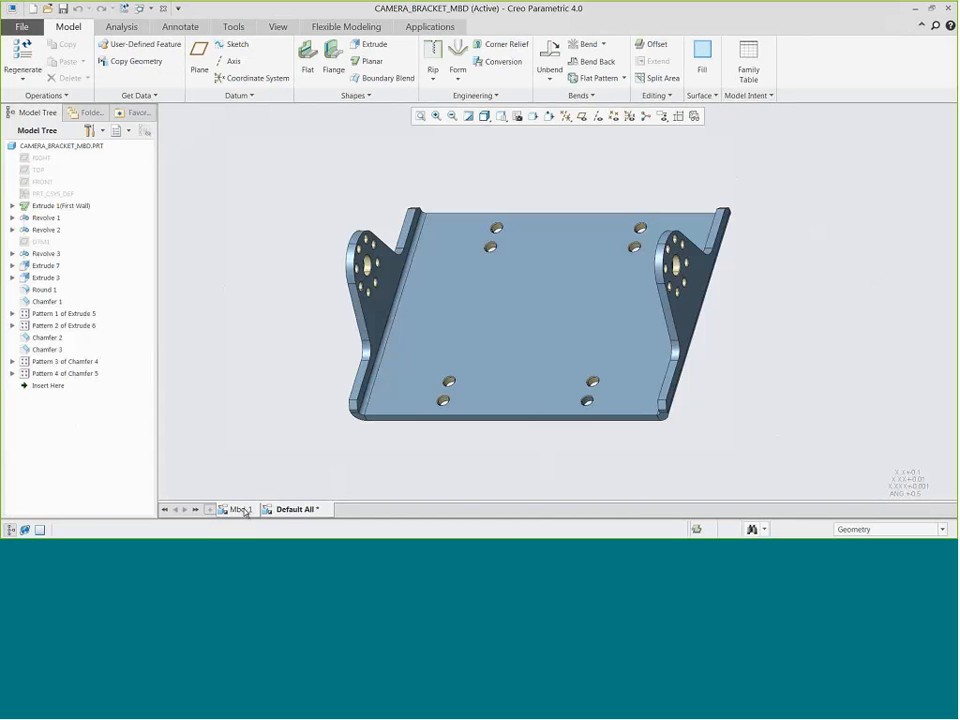
# - Activate the Mbd_1 combined view of the camera bracket and start the GD&T Advisor application
pyautogui.click(243, 511)
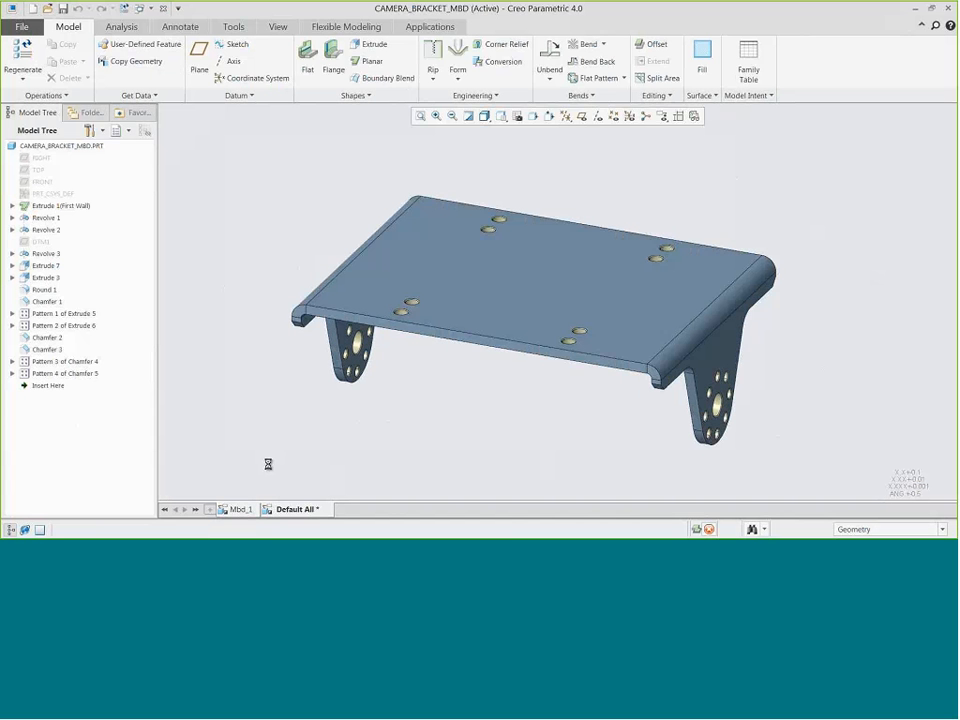
pyautogui.click(430, 27)
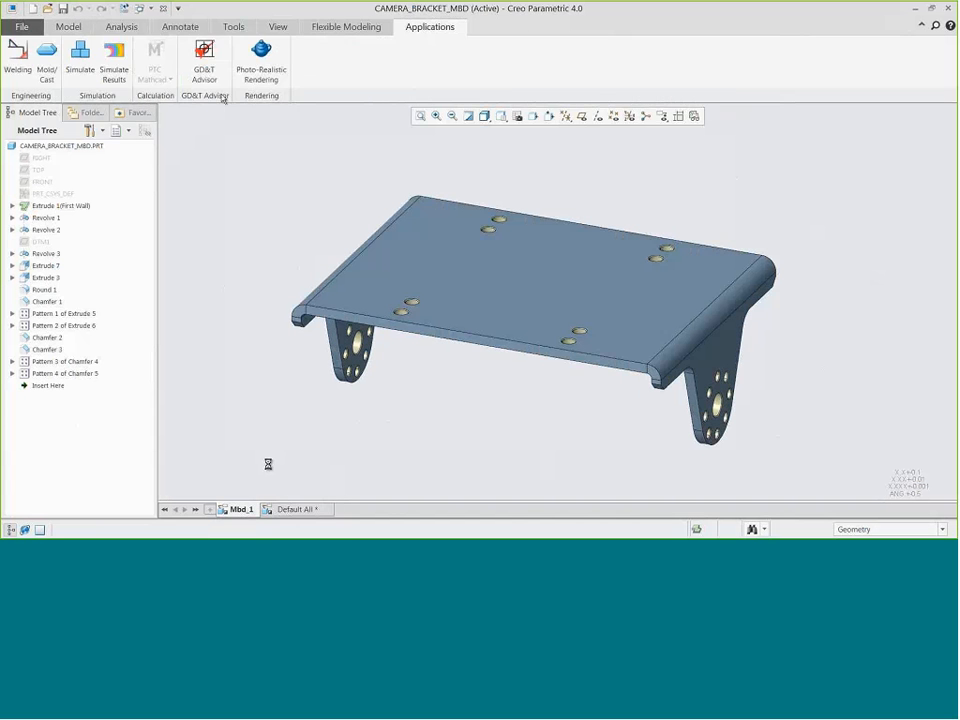
pyautogui.click(204, 57)
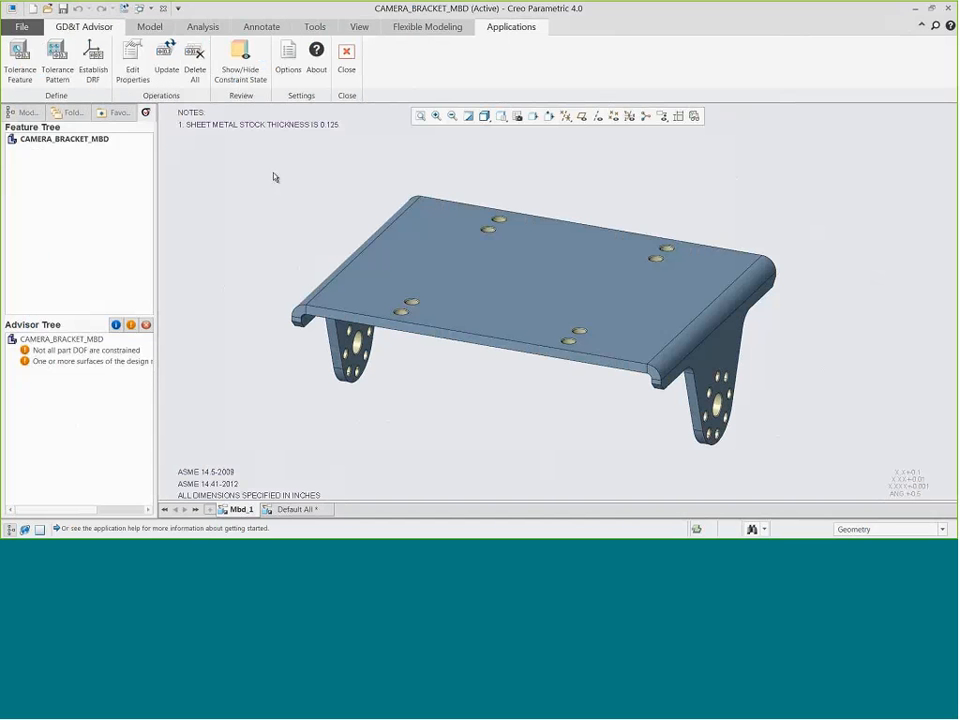
# - Define the bracket's large flat top surface as datum feature A with a flatness tolerance of 0.003
pyautogui.click(26, 57)
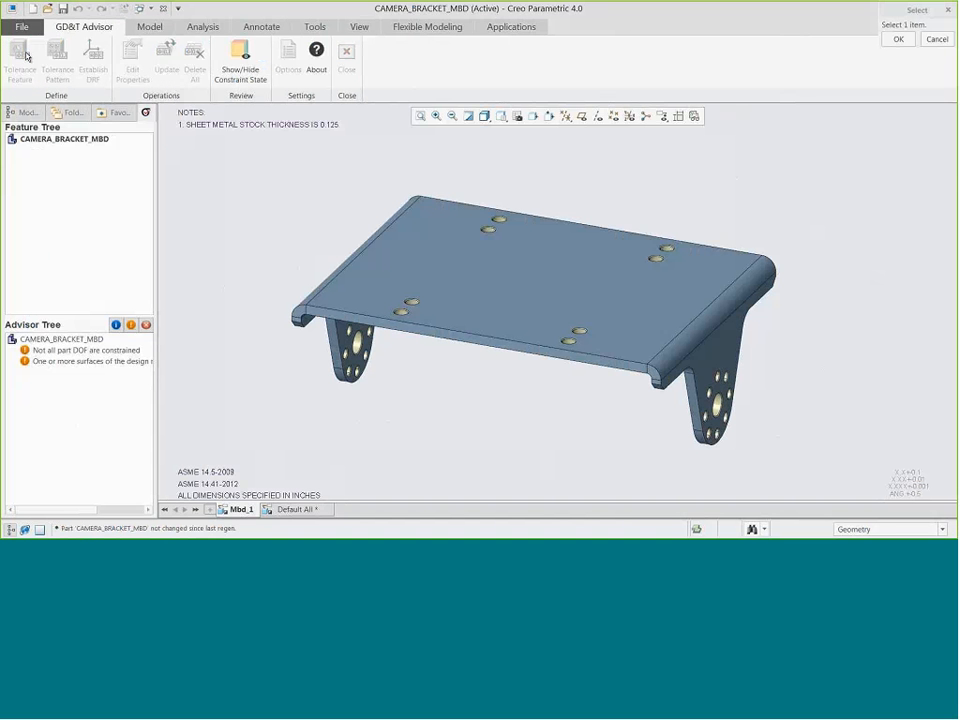
pyautogui.click(551, 246)
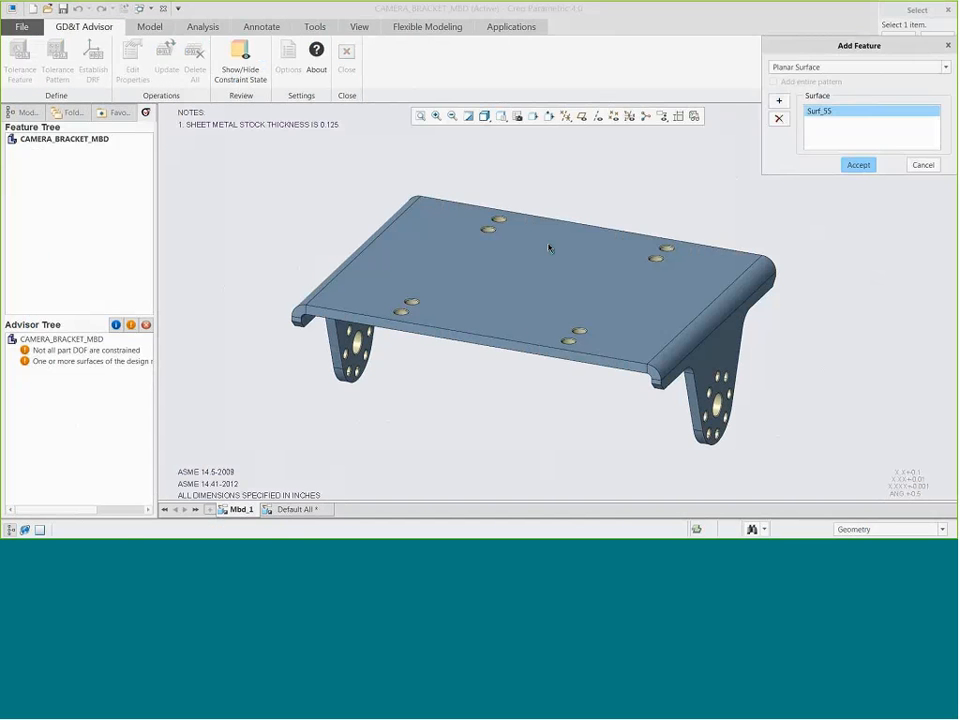
pyautogui.click(860, 165)
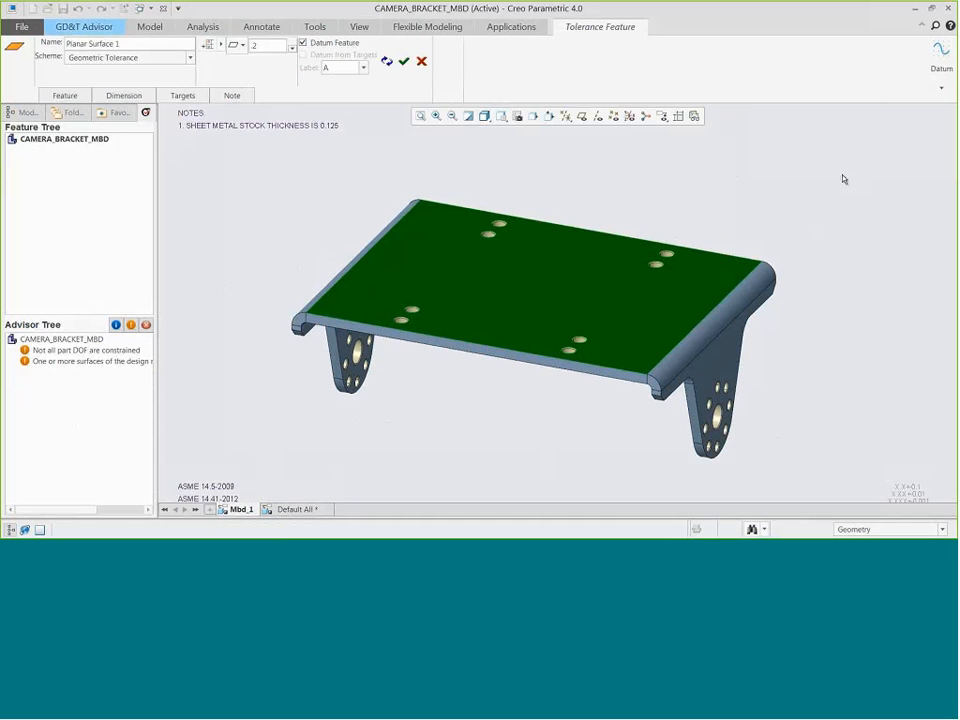
pyautogui.click(245, 47)
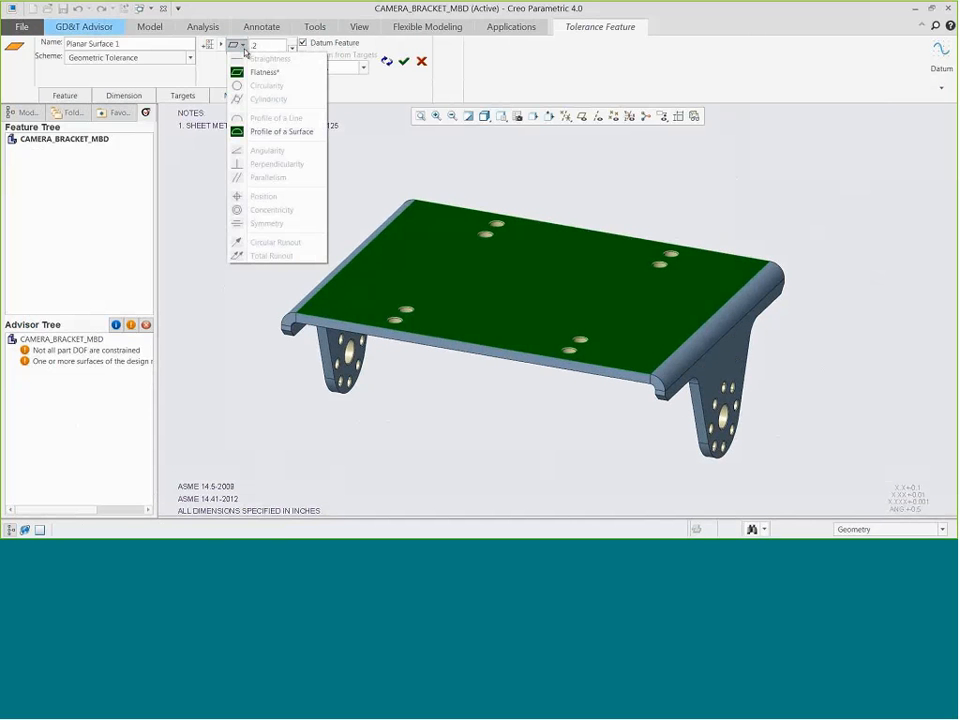
pyautogui.press('Down')
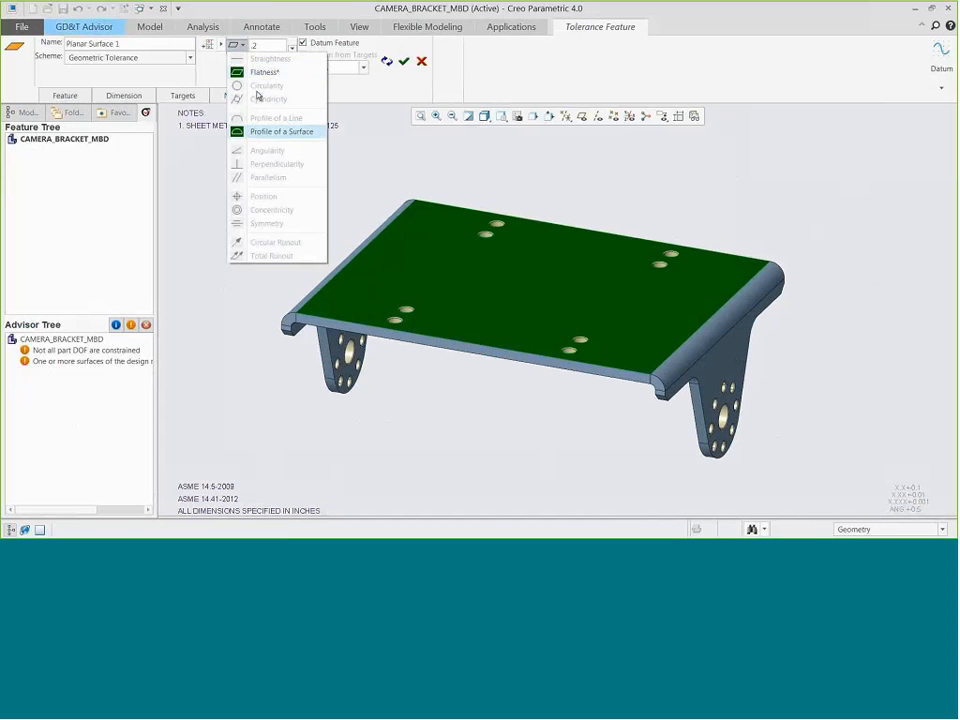
pyautogui.press('Return')
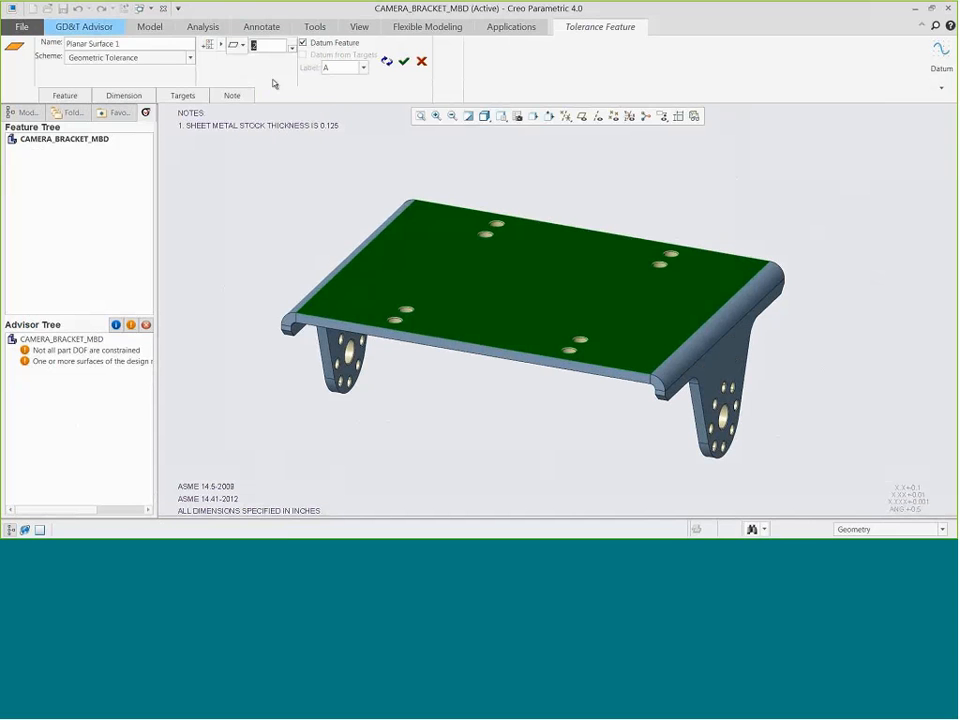
pyautogui.write('0.003')
pyautogui.press('Return')
pyautogui.click(403, 62)
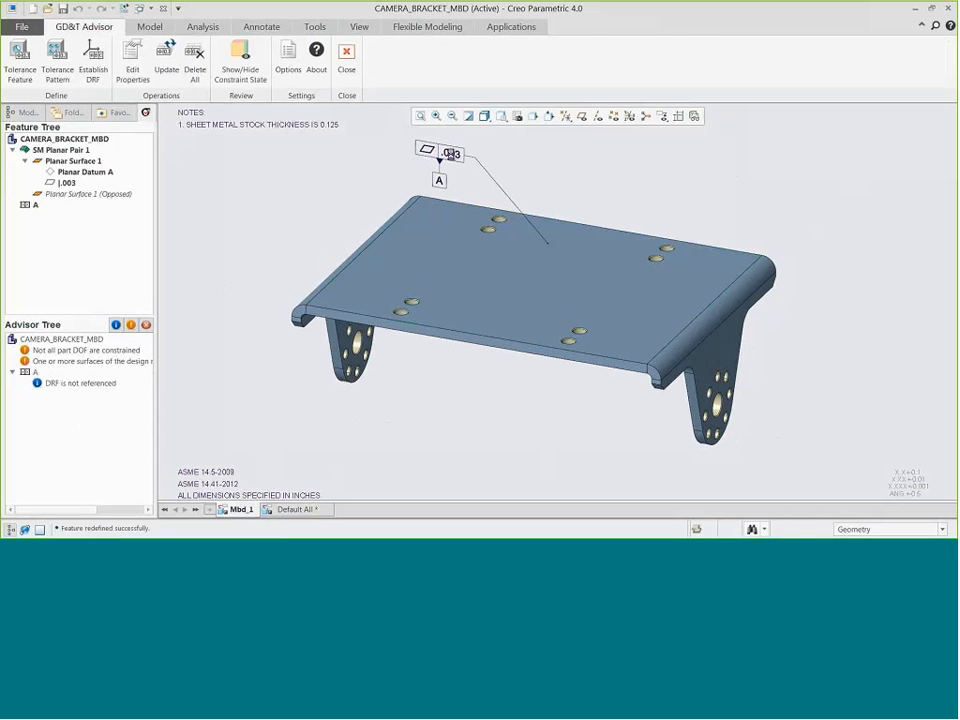
# - Move the flatness frame with its datum A tag along the plate's rear edge, closer to its leader's attachment point
pyautogui.click(451, 153)
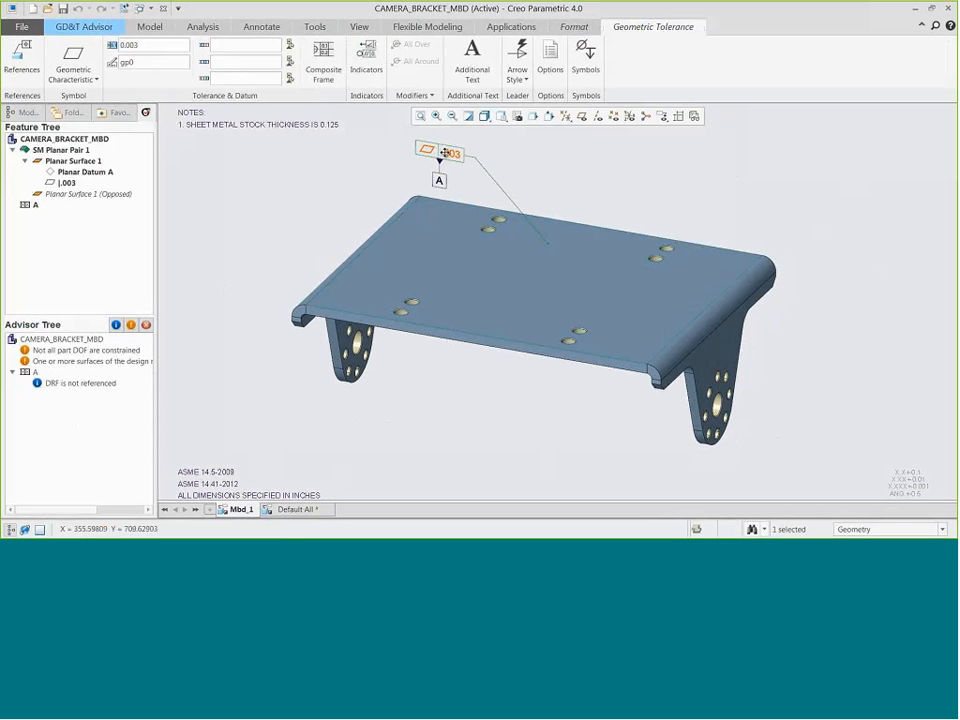
pyautogui.moveTo(446, 152); pyautogui.dragTo(490, 160)
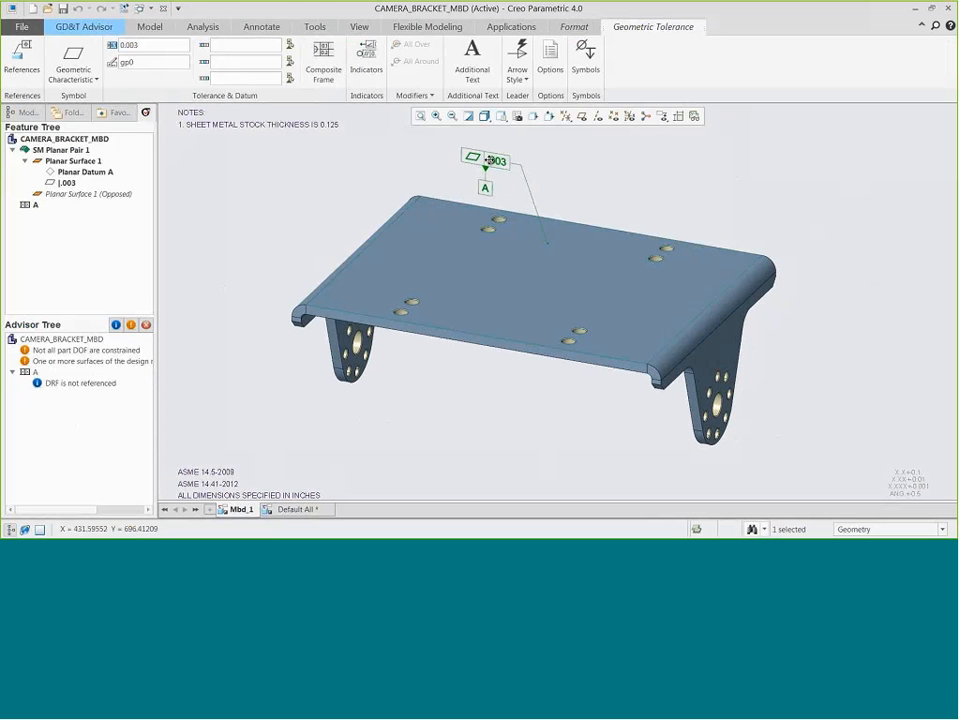
pyautogui.click(346, 181)
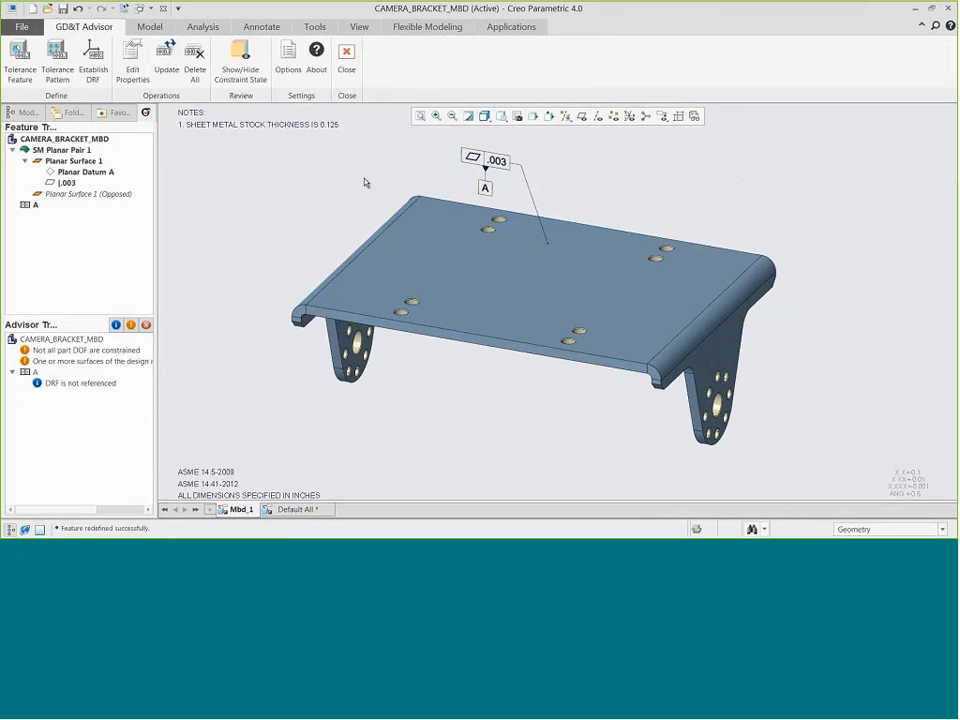
# - In the 01_TOP_NOTES saved view, add a simple-hole tolerance feature on the rear hole of the pair near the plate's rear right corner
pyautogui.click(502, 117)
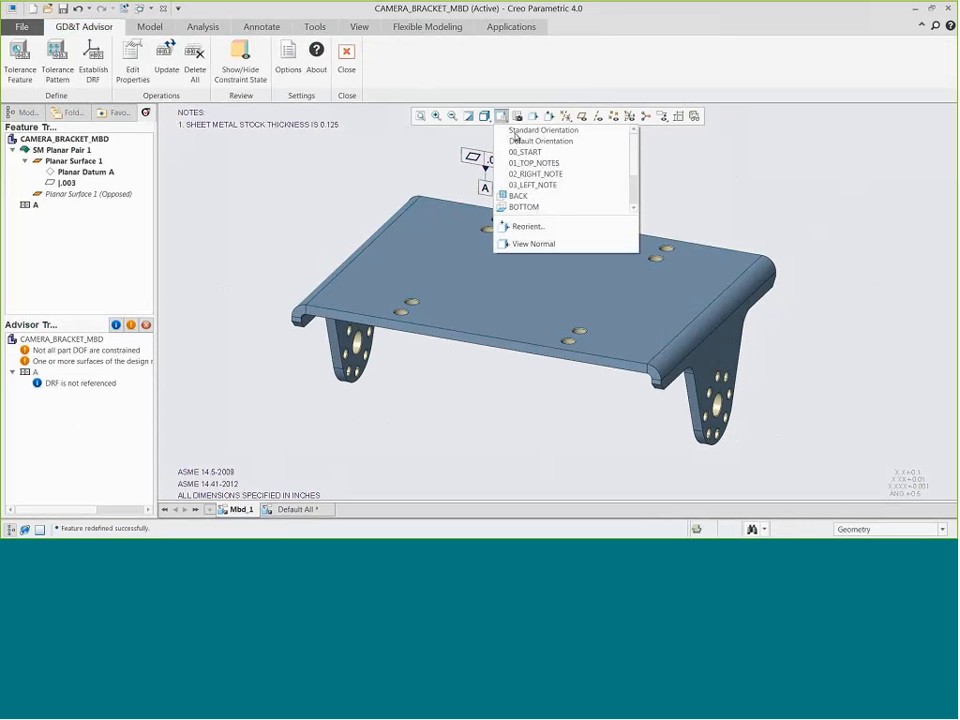
pyautogui.click(538, 163)
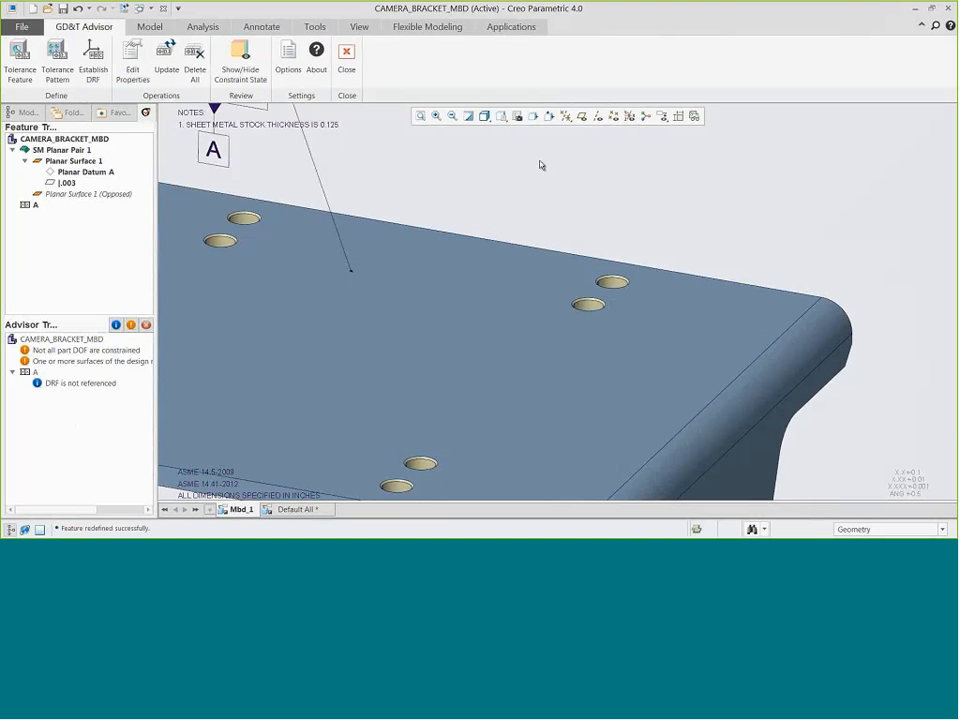
pyautogui.click(58, 66)
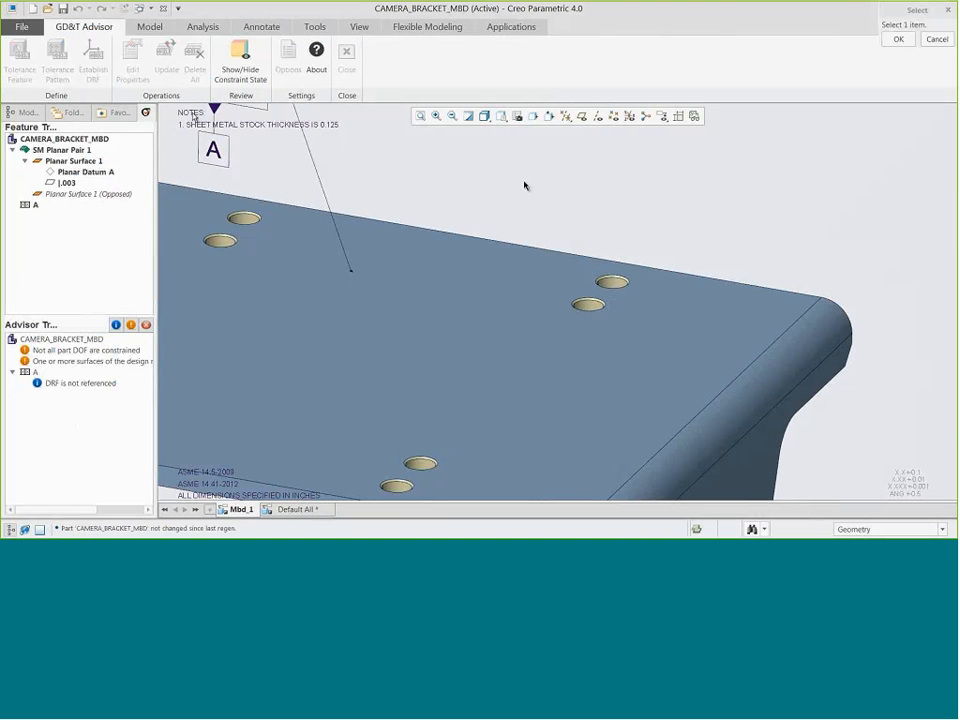
pyautogui.click(614, 283)
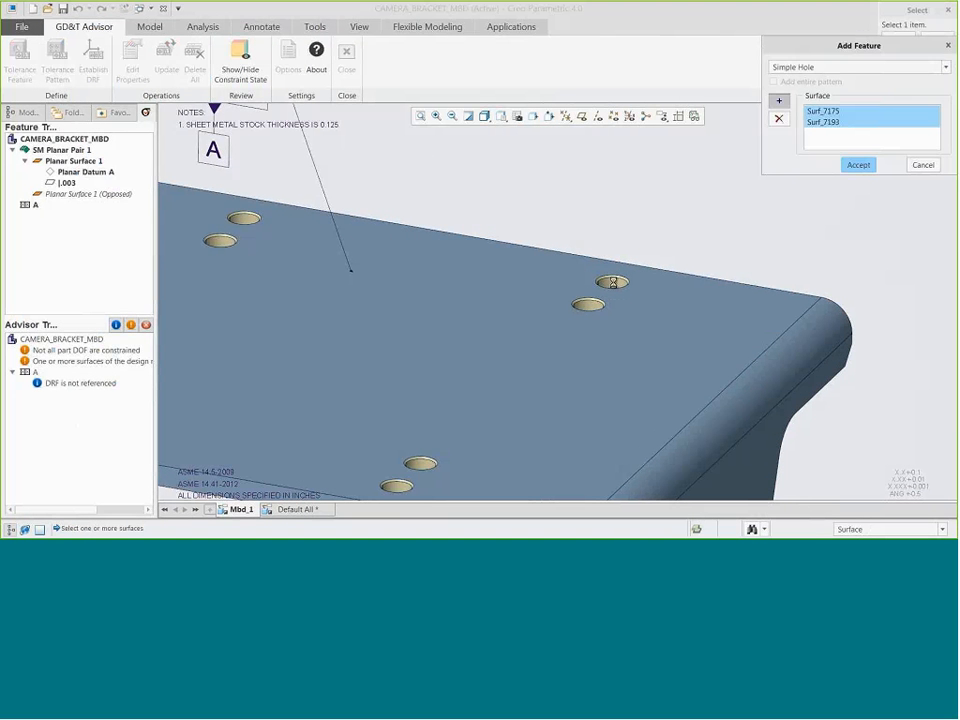
pyautogui.click(858, 164)
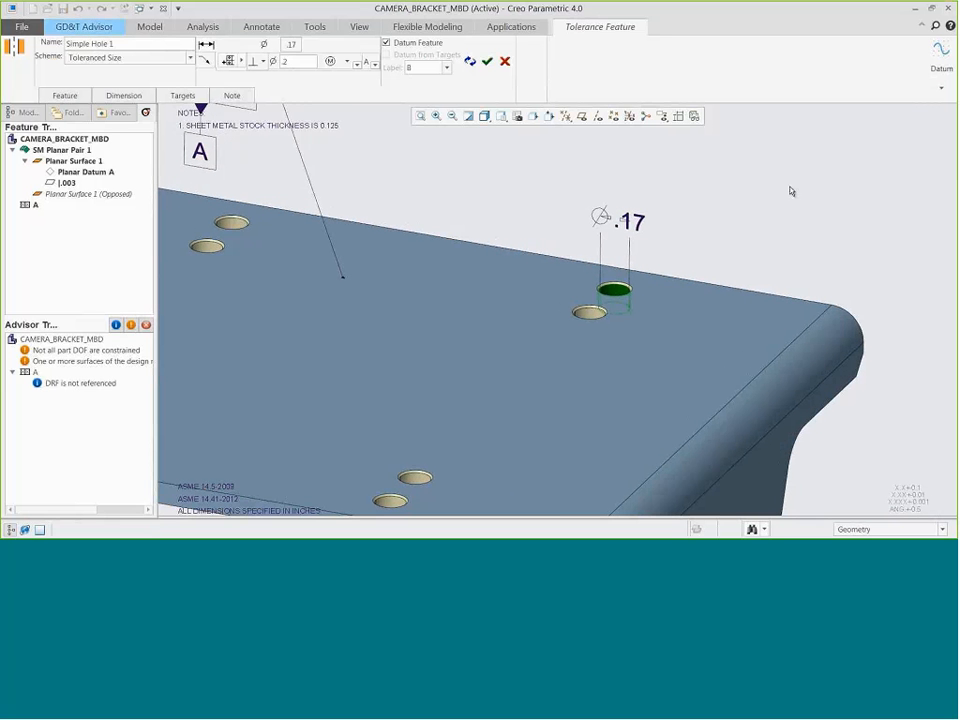
# - Give the datum B hole a perpendicularity tolerance of 0.002 relative to datum A
pyautogui.click(263, 62)
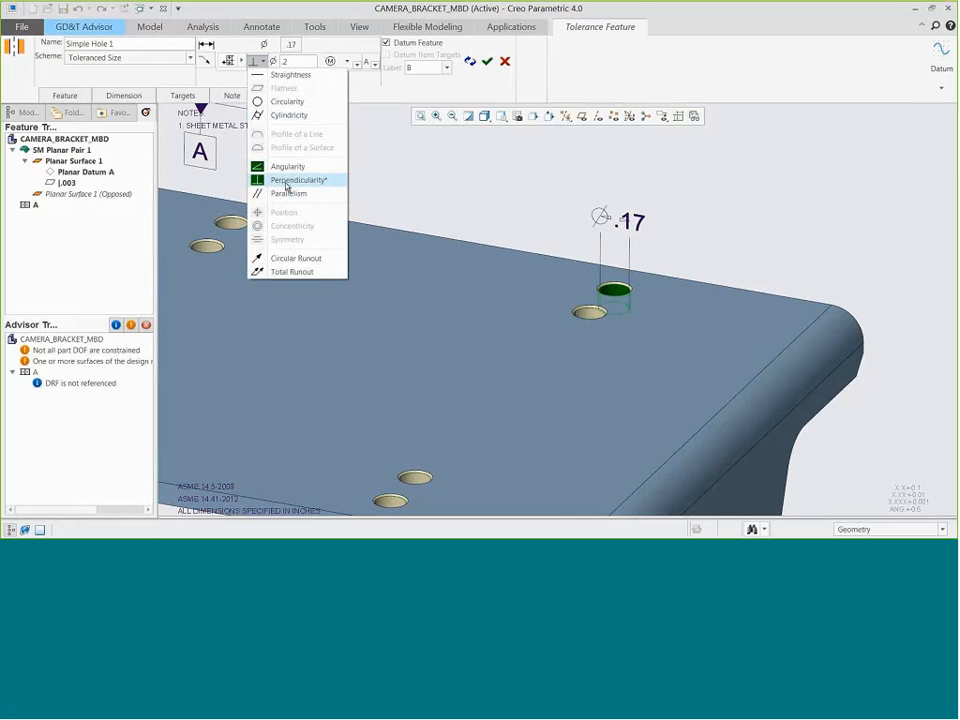
pyautogui.click(287, 181)
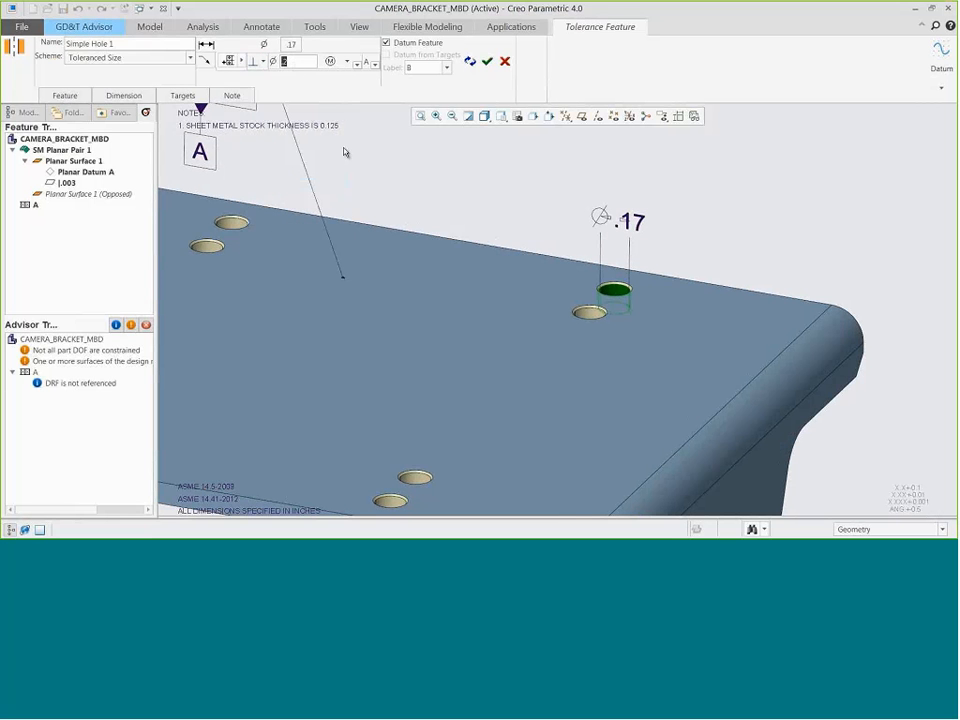
pyautogui.write('0.002')
pyautogui.press('Return')
# - Set the hole's diameter dimension to Plus / Minus tolerancing with three decimals and limits of +.001 and -.001
pyautogui.click(291, 45)
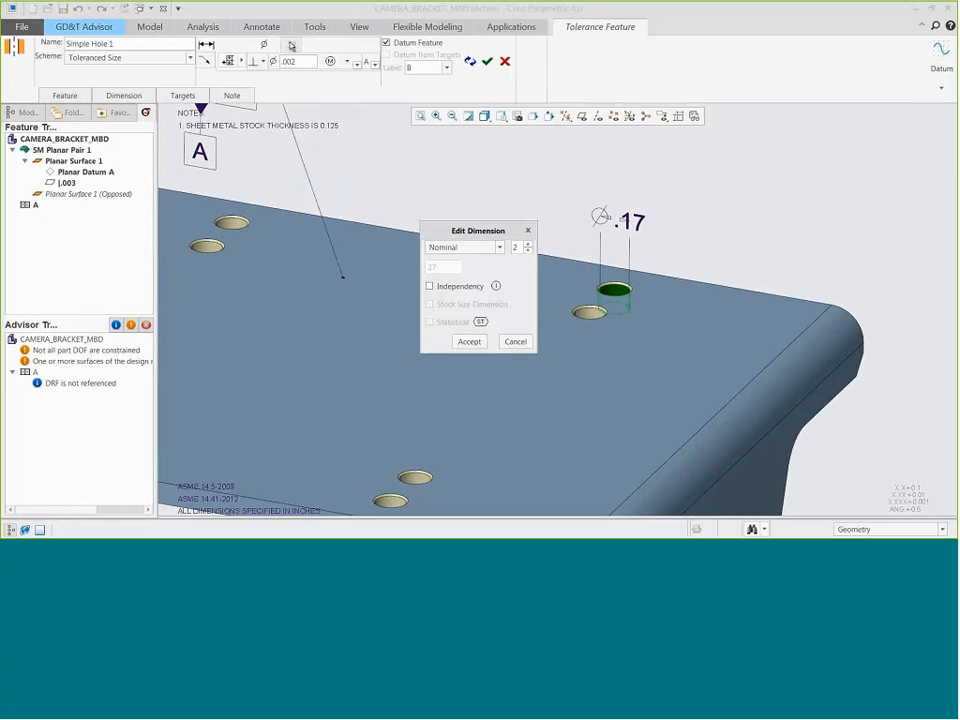
pyautogui.click(498, 247)
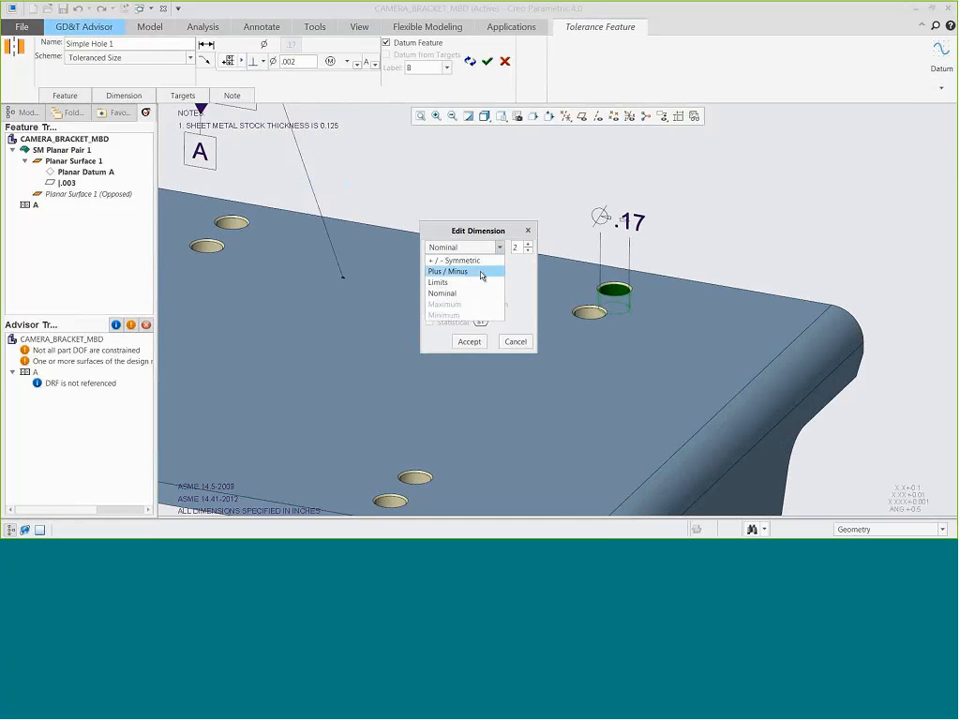
pyautogui.click(483, 270)
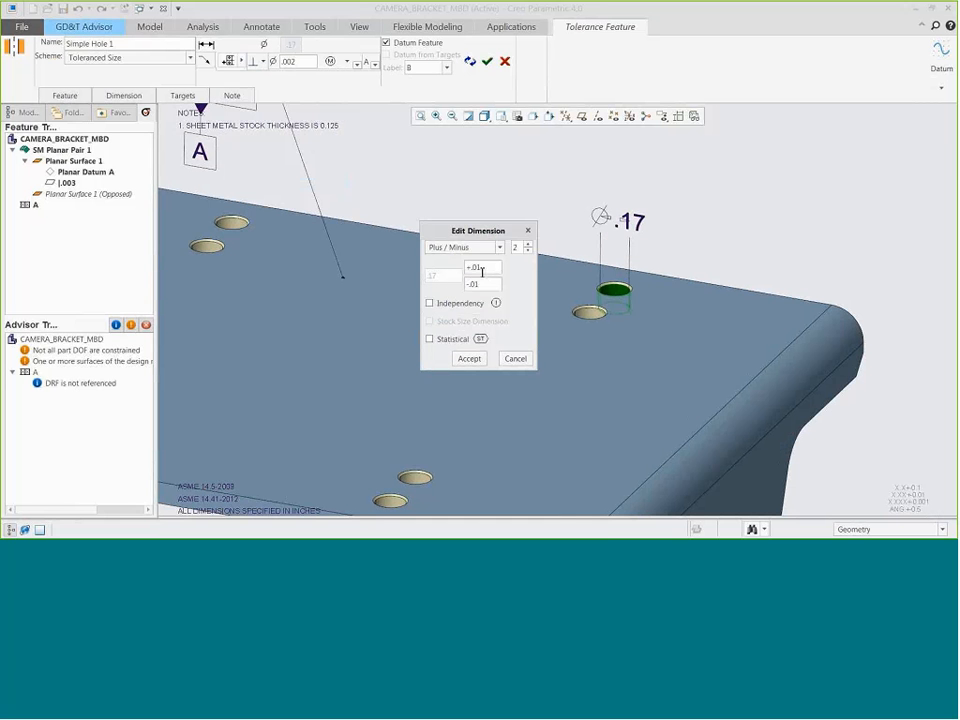
pyautogui.click(528, 244)
pyautogui.doubleClick(489, 284)
pyautogui.write('-.005')
pyautogui.click(487, 268)
pyautogui.doubleClick(487, 267)
pyautogui.write('0 +.0')
pyautogui.write('01')
pyautogui.click(468, 358)
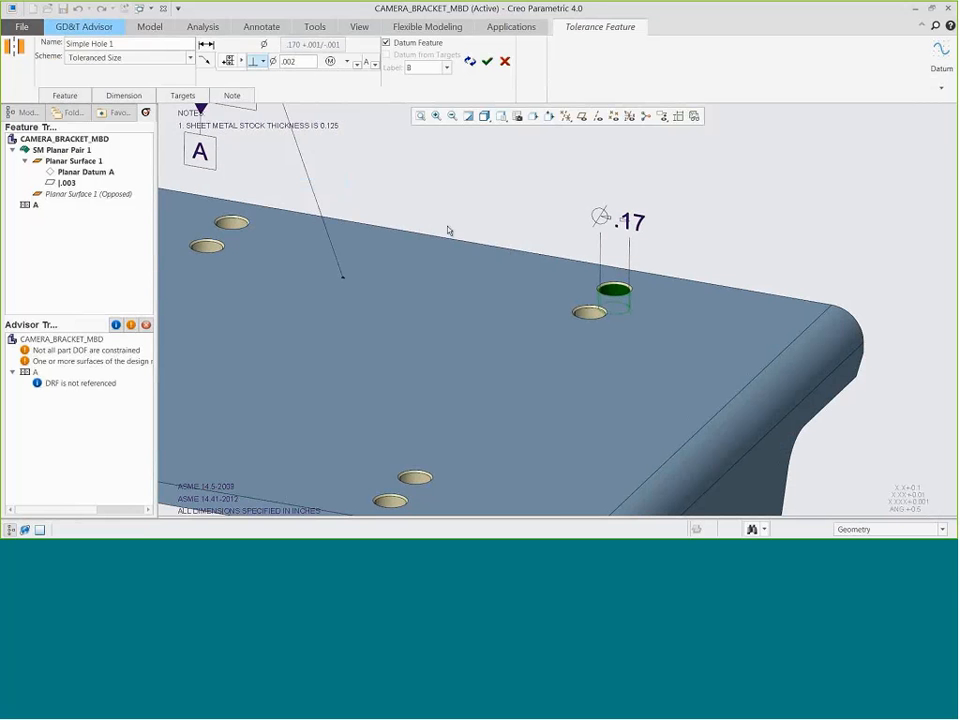
# - Set the perpendicularity tolerance's material condition to RFS and complete the datum B hole's tolerance feature
pyautogui.click(343, 62)
pyautogui.click(333, 77)
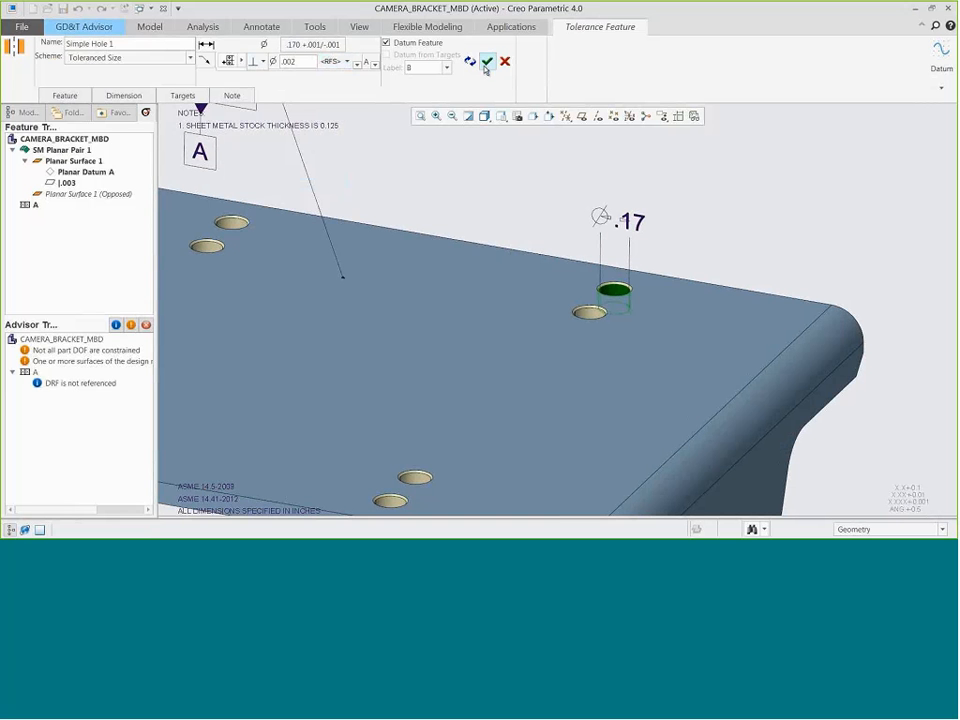
pyautogui.click(486, 63)
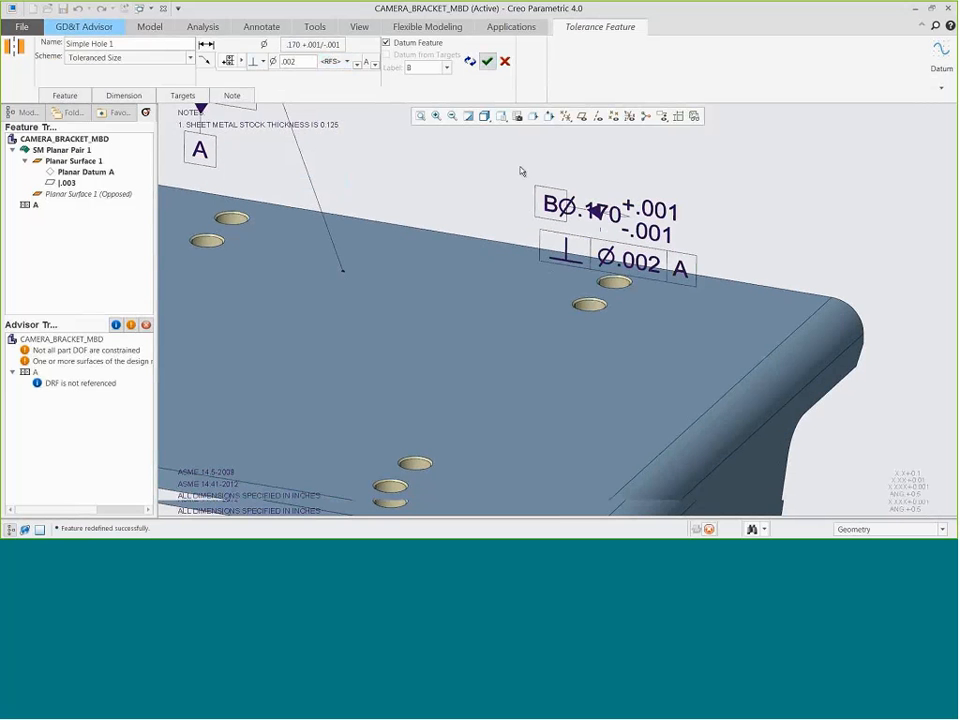
# - Move the datum B hole's diameter dimension with its attached perpendicularity frame off the plate, up and to the right of the hole
pyautogui.click(598, 212)
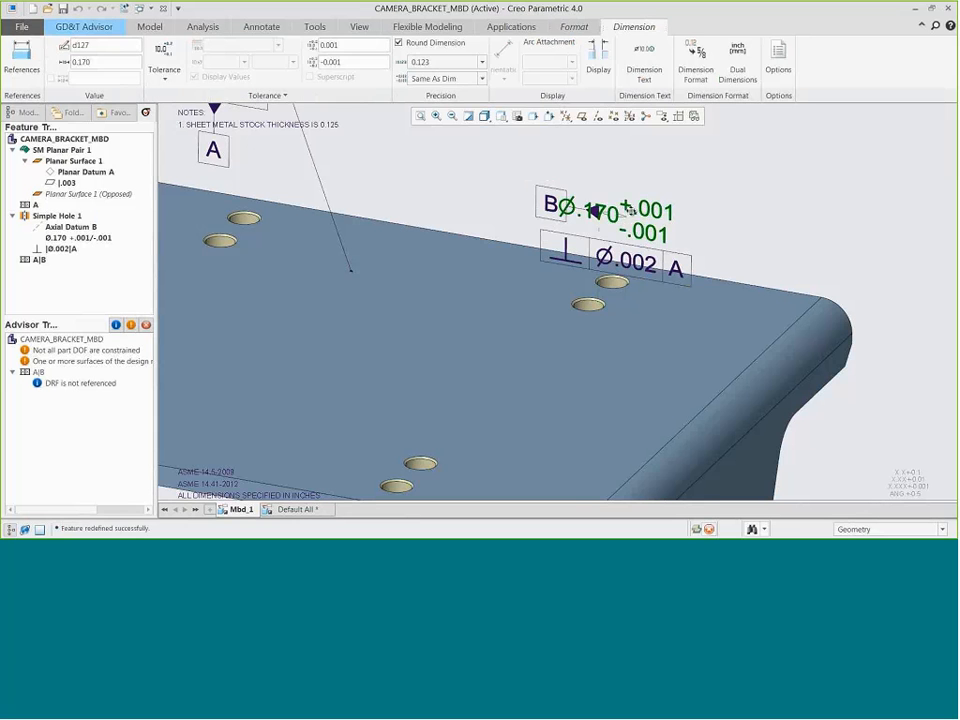
pyautogui.moveTo(597, 212); pyautogui.dragTo(680, 181)
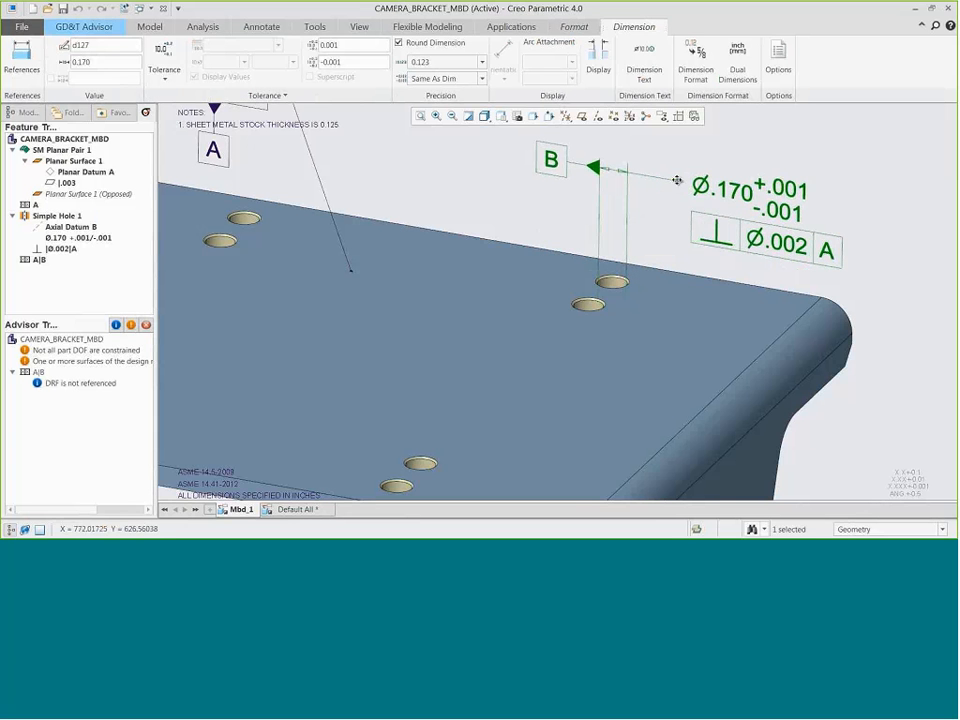
pyautogui.click(511, 198)
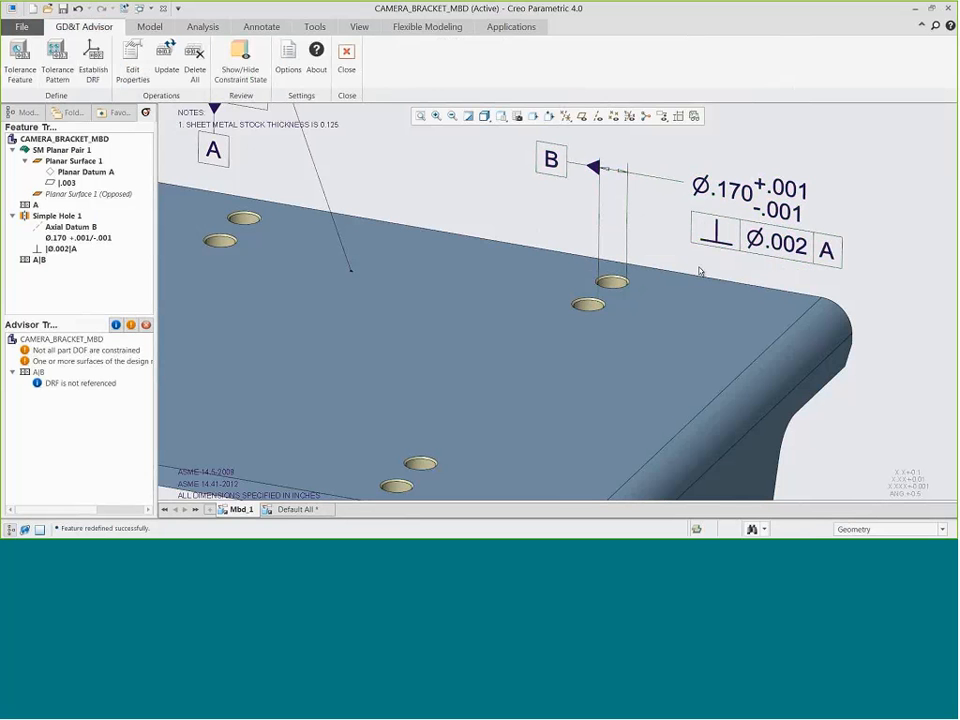
# - Add the centred text "8 HOLES" below the datum B hole's perpendicularity frame
pyautogui.click(702, 262)
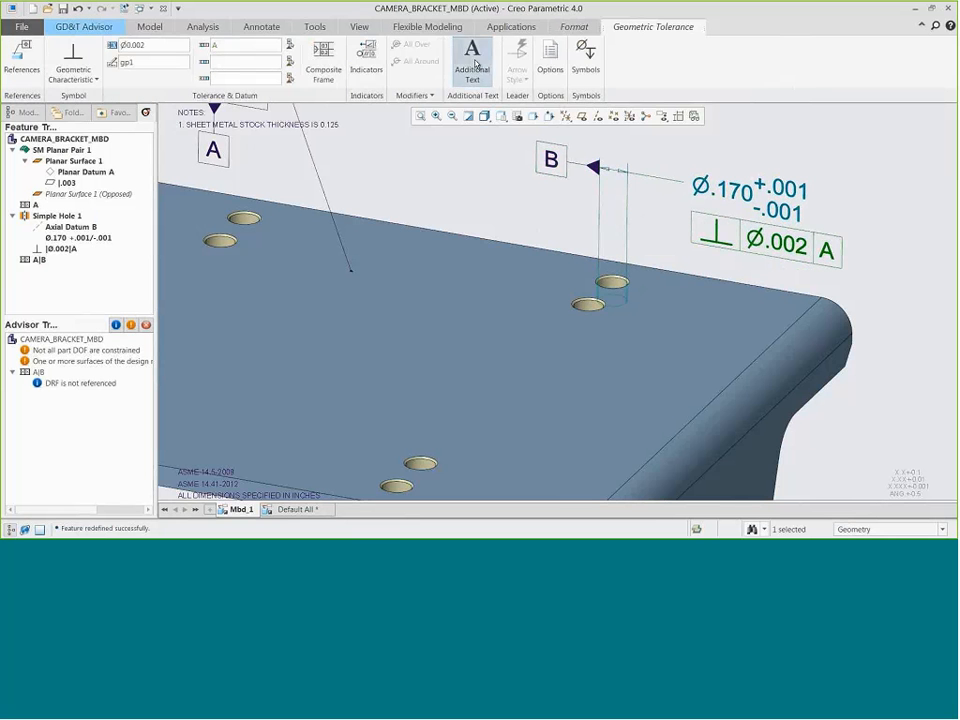
pyautogui.click(474, 65)
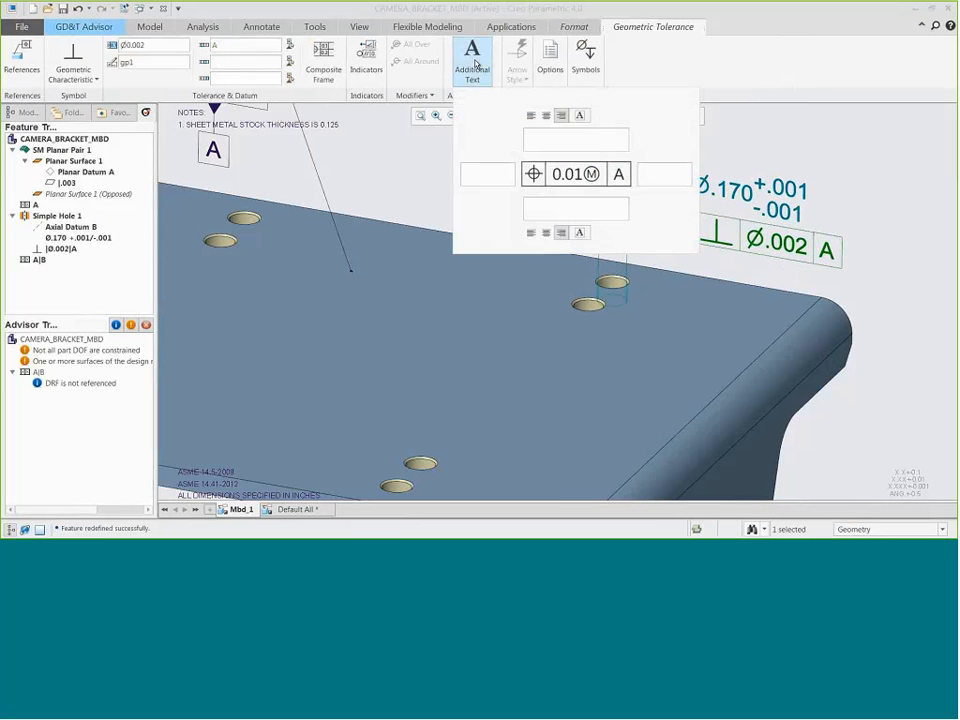
pyautogui.click(544, 200)
pyautogui.write('8 HOLES')
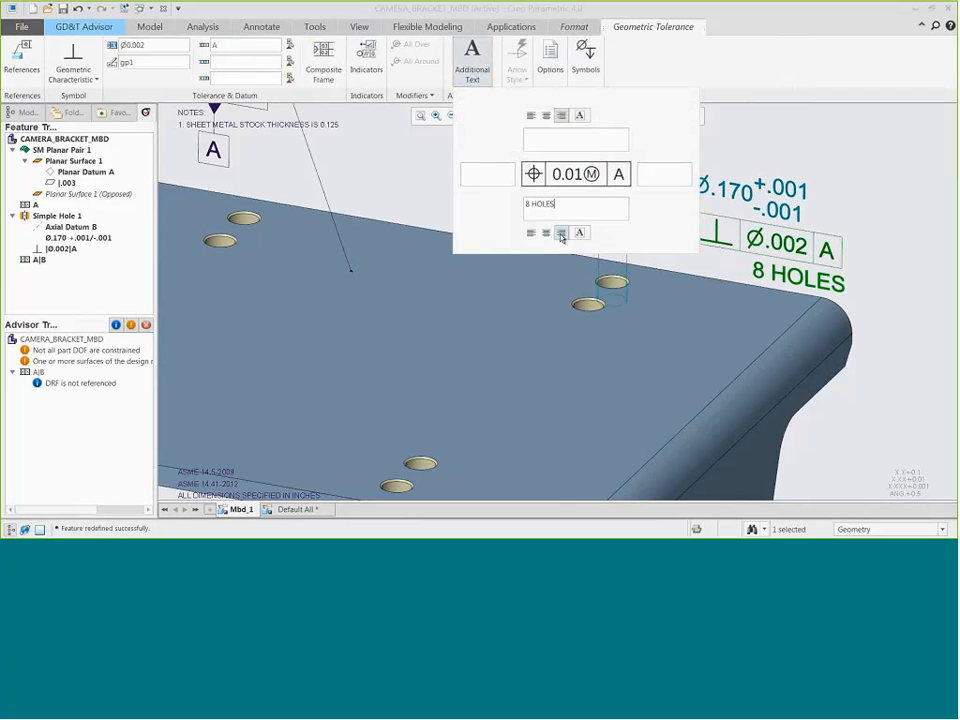
pyautogui.click(547, 233)
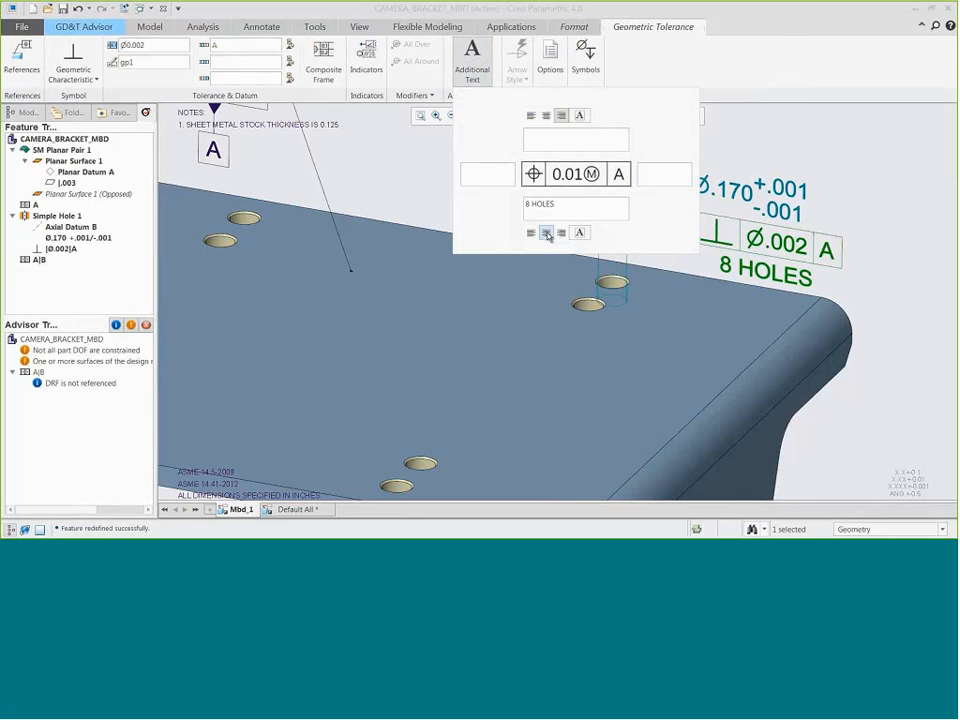
pyautogui.click(466, 50)
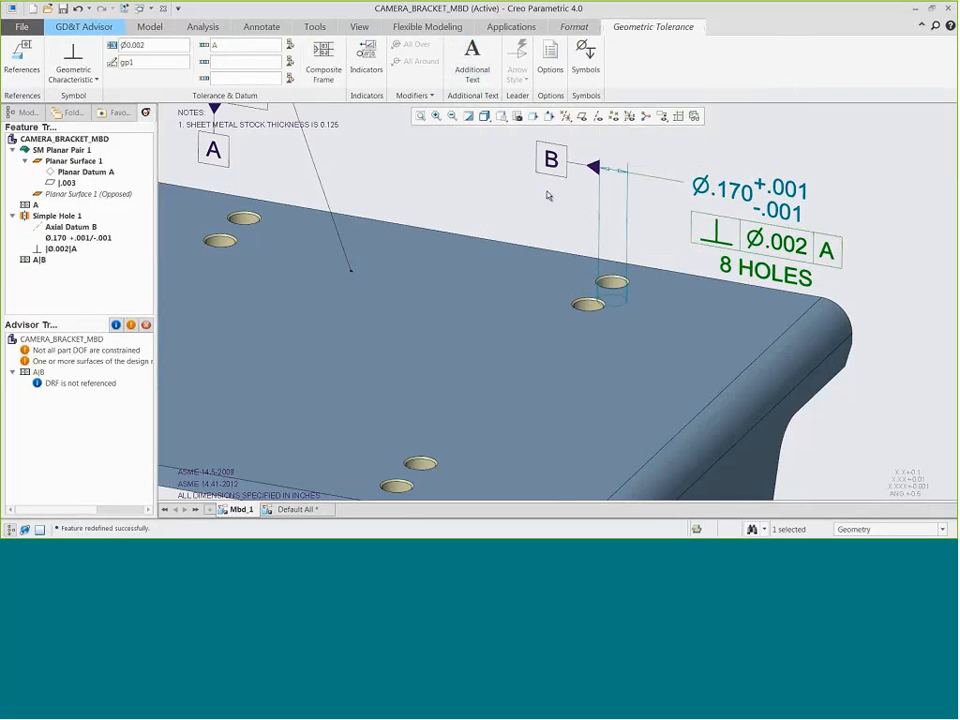
pyautogui.click(528, 217)
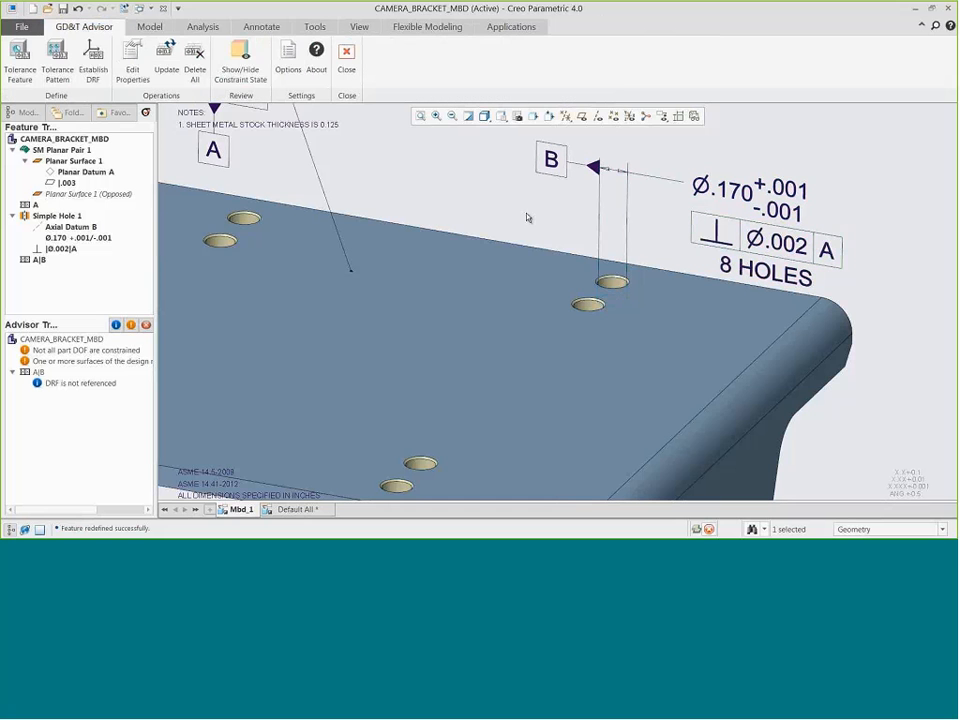
# - In the 02_RIGHT_NOTE saved view, add a simple-hole tolerance feature on the large centre hole of the right flange
pyautogui.click(504, 117)
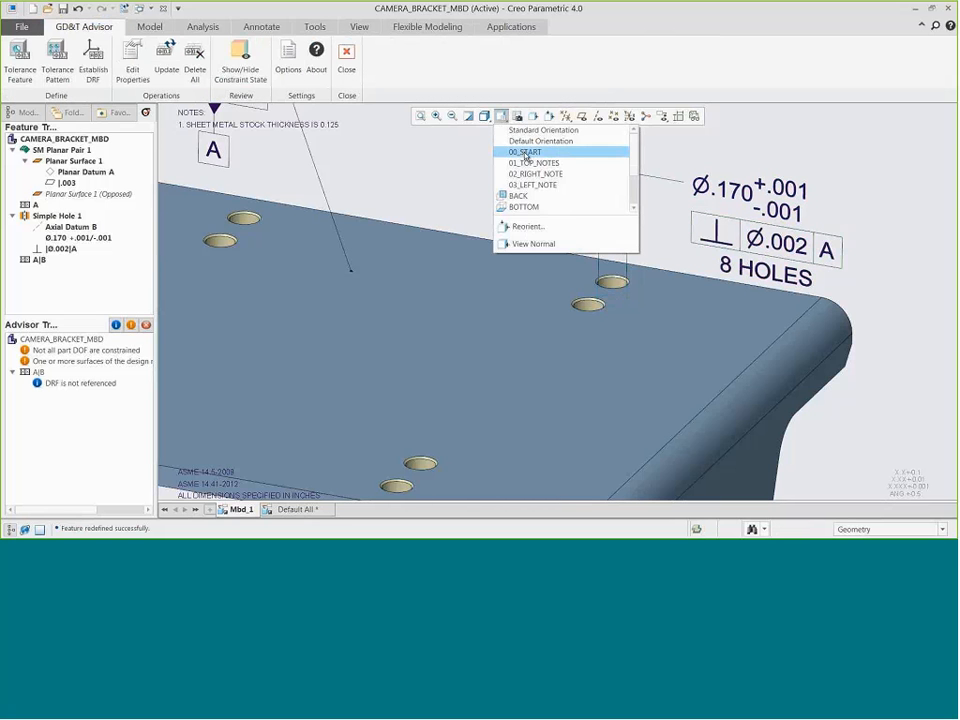
pyautogui.click(523, 152)
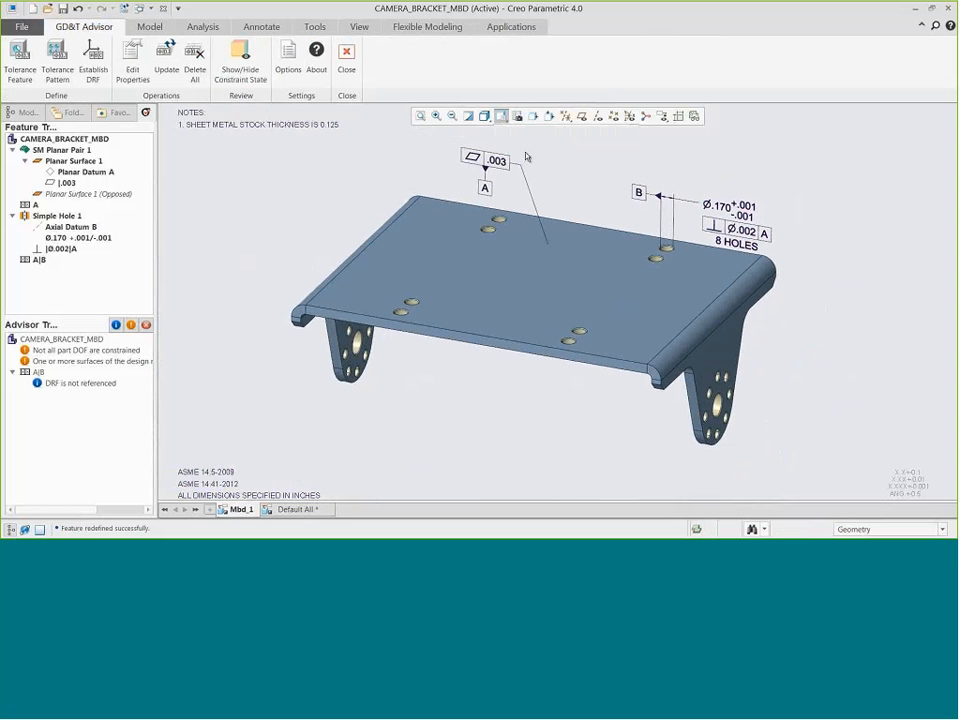
pyautogui.click(501, 116)
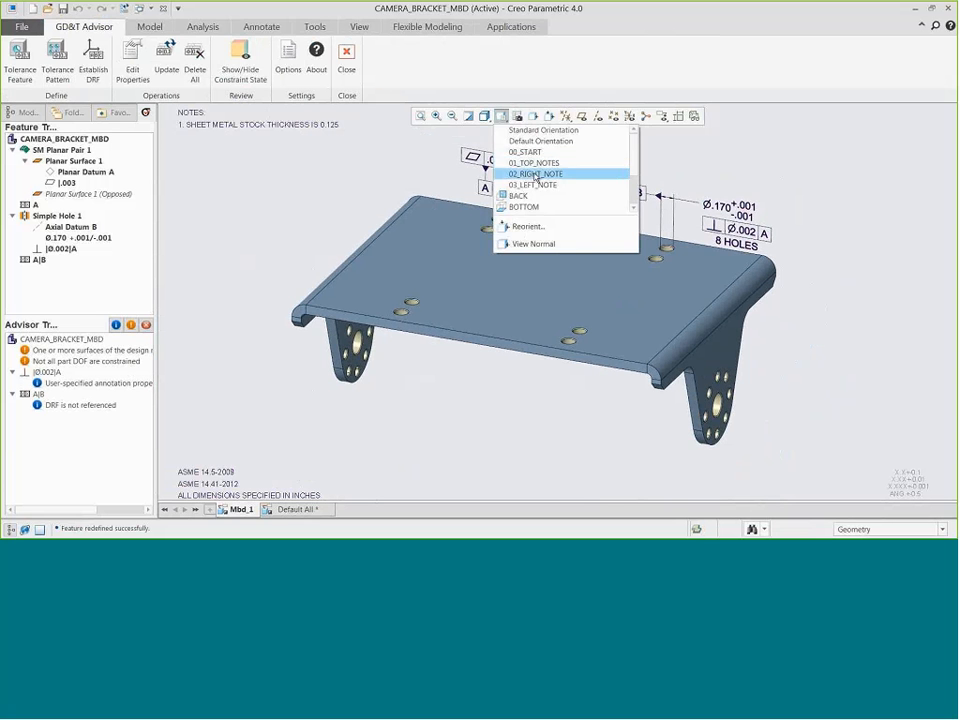
pyautogui.click(535, 174)
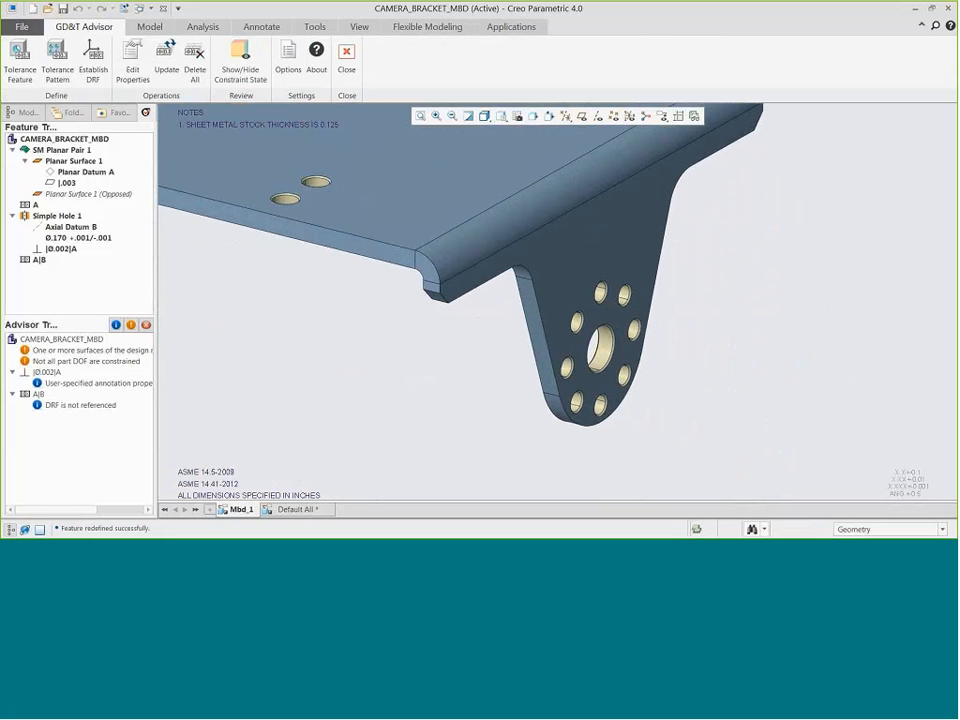
pyautogui.click(20, 61)
pyautogui.click(599, 346)
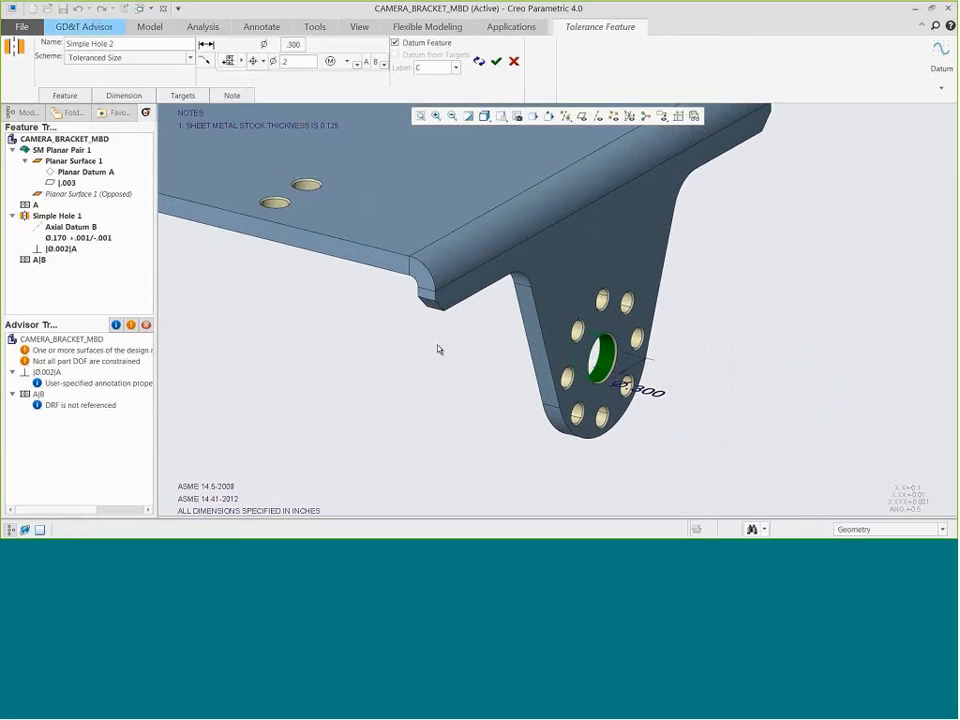
# - Give the right flange's centre hole a position tolerance of 0.0025
pyautogui.click(263, 63)
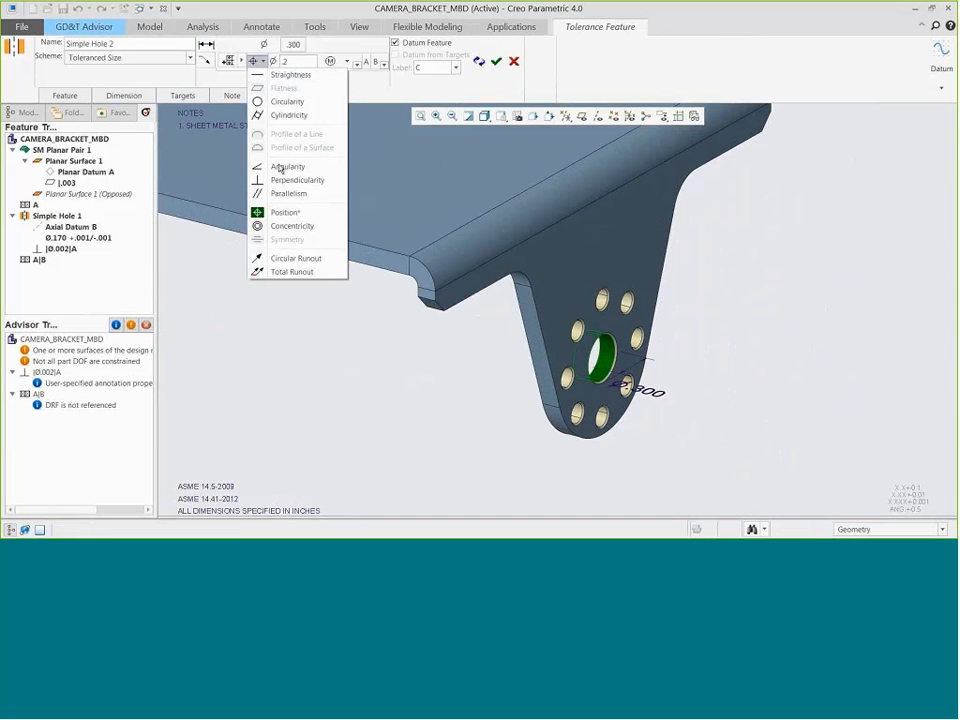
pyautogui.click(285, 212)
pyautogui.doubleClick(303, 62)
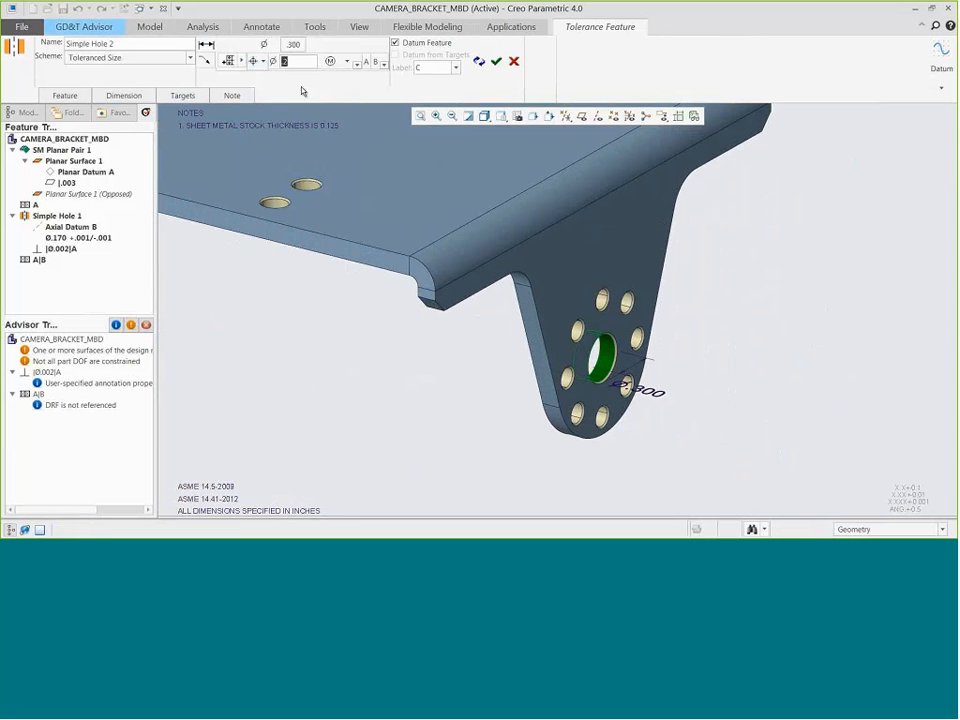
pyautogui.write('0.0025')
# - Set the centre hole's diameter dimension to Plus / Minus tolerancing with three decimals and limits of +.002 and .000
pyautogui.click(295, 45)
pyautogui.click(480, 250)
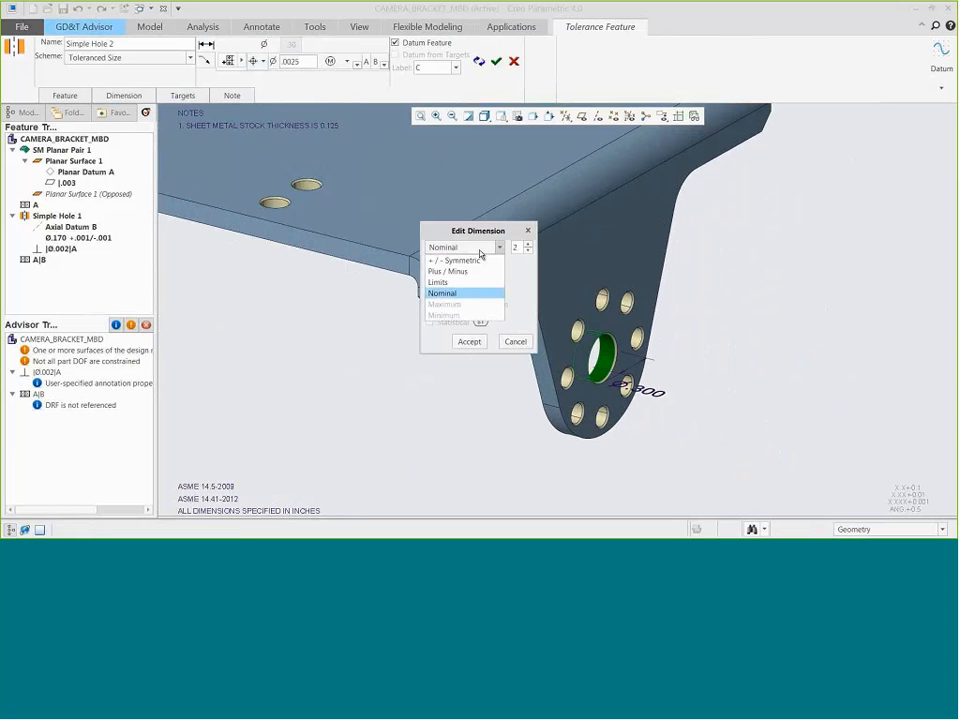
pyautogui.click(476, 272)
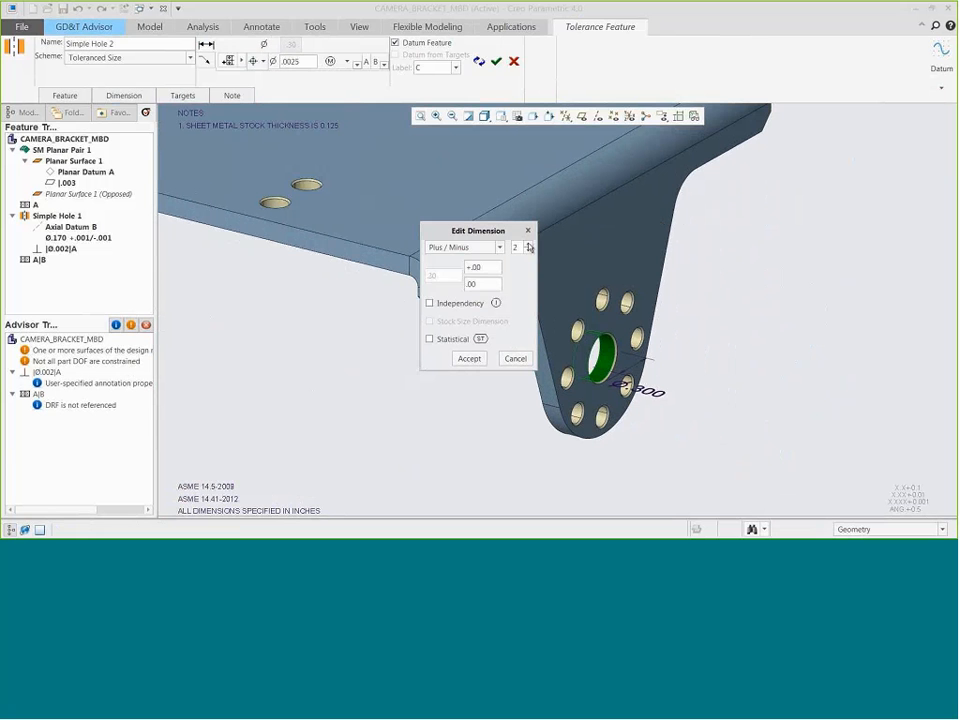
pyautogui.click(529, 244)
pyautogui.doubleClick(485, 284)
pyautogui.write('0')
pyautogui.doubleClick(489, 267)
pyautogui.write('0.002')
pyautogui.press('Return')
pyautogui.click(469, 360)
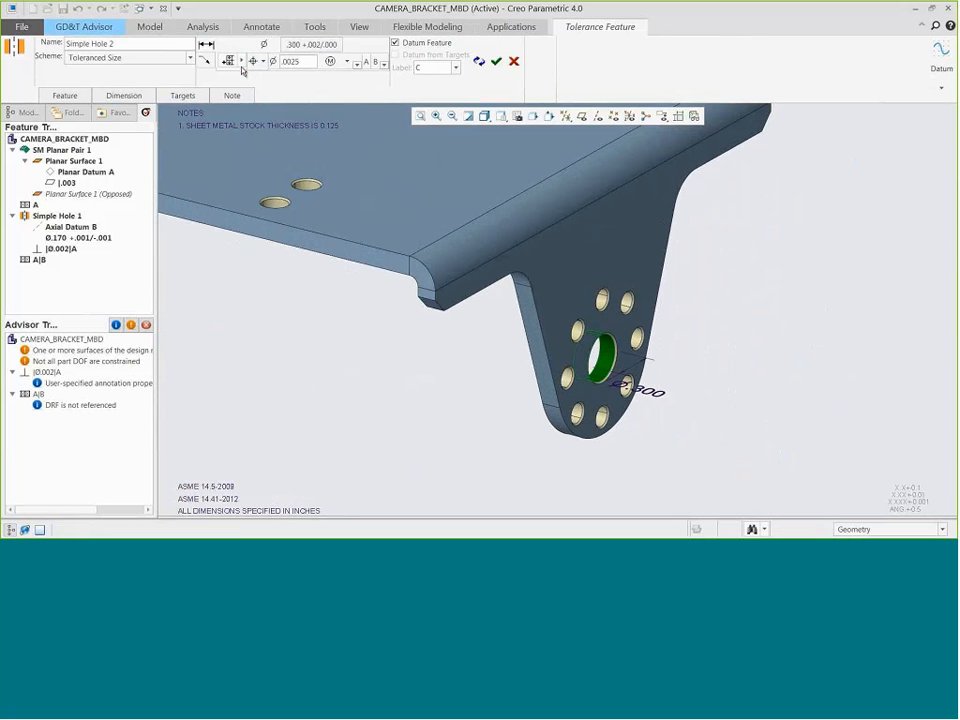
# - Add a second frame with a parallelism tolerance of 0.002 at RFS relative to datum A, and complete the hole's tolerance feature
pyautogui.click(242, 62)
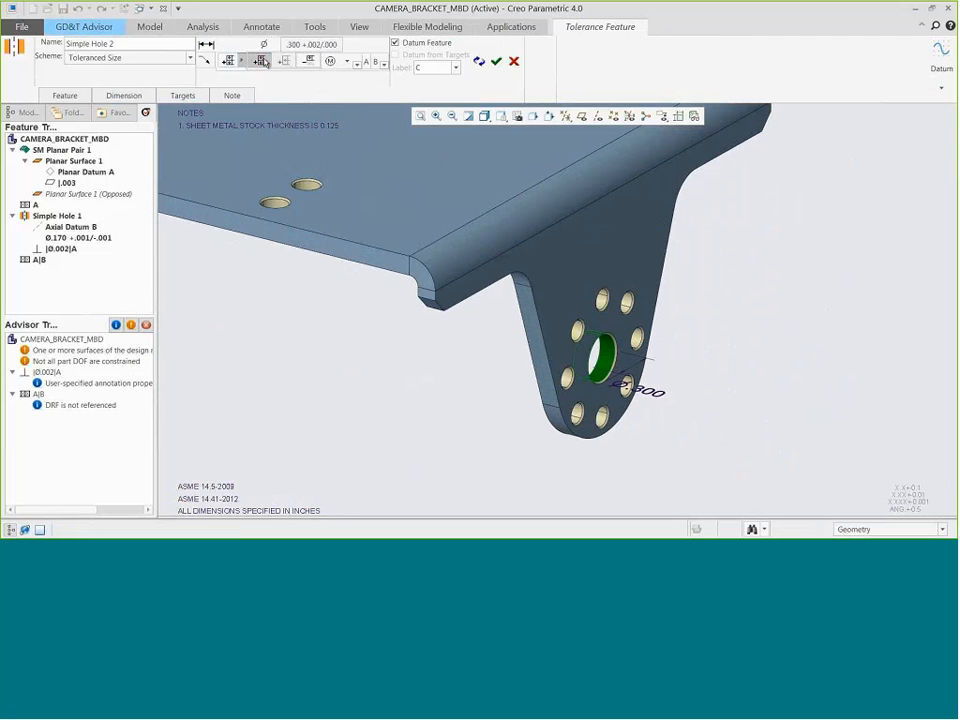
pyautogui.click(261, 61)
pyautogui.click(262, 79)
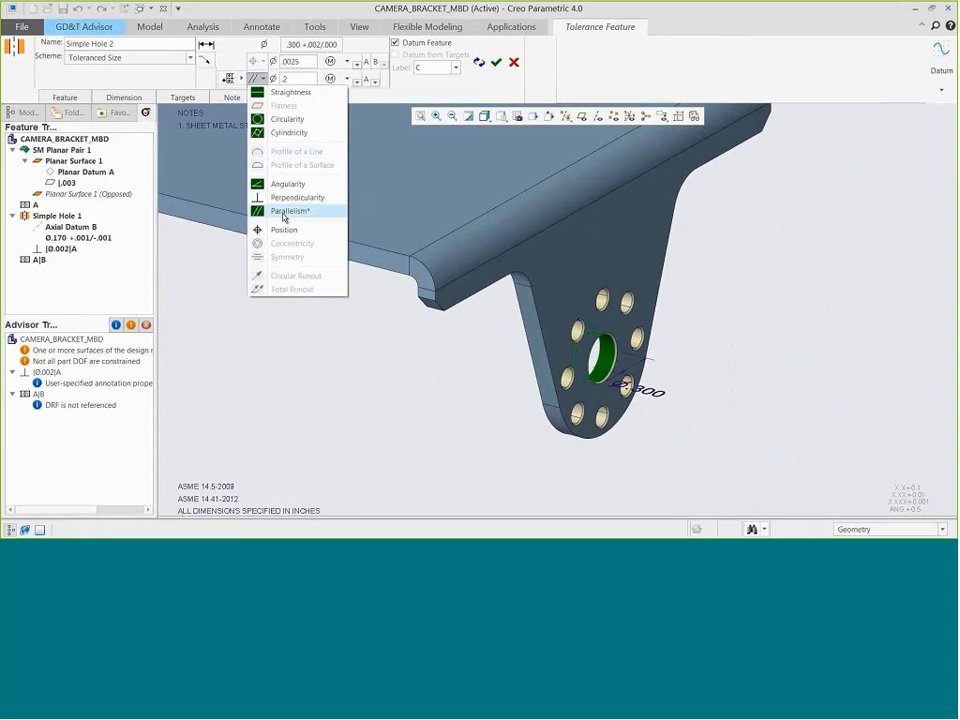
pyautogui.click(285, 214)
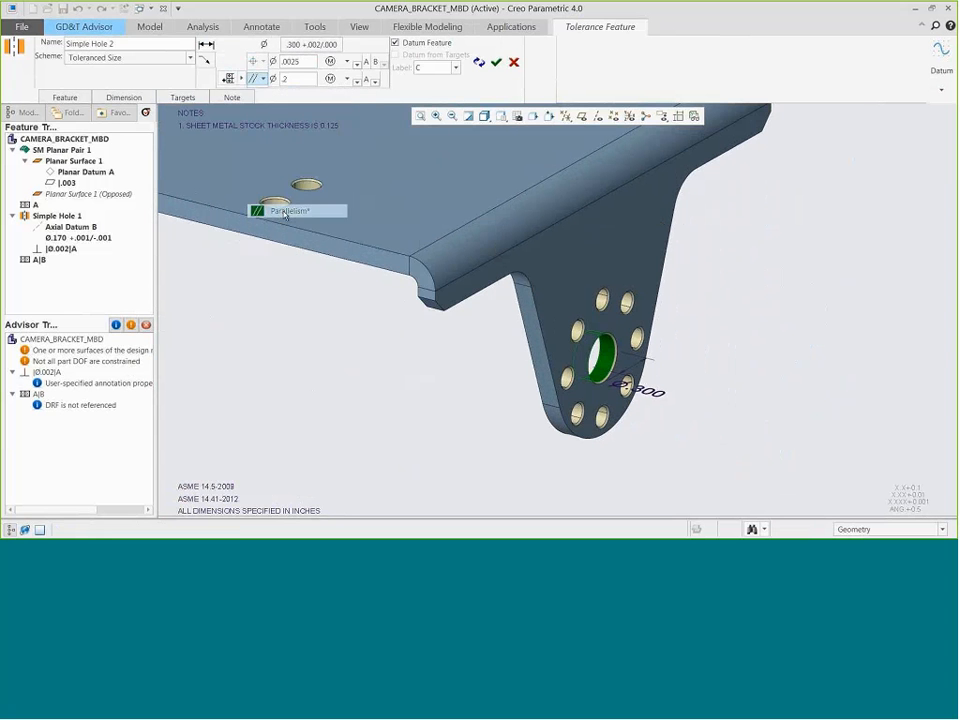
pyautogui.doubleClick(290, 78)
pyautogui.write('0')
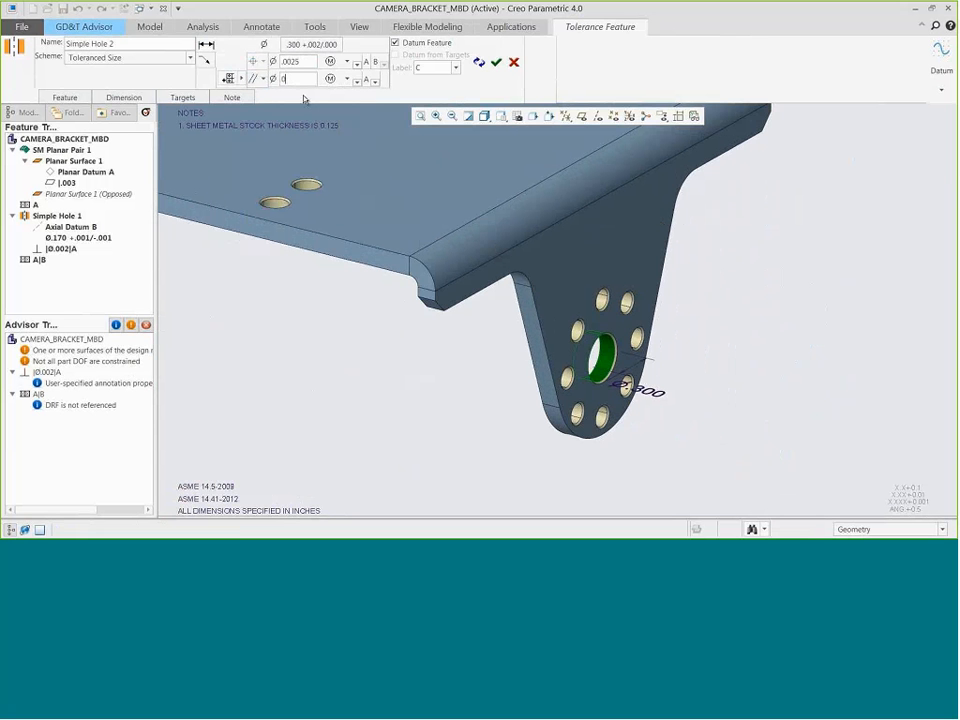
pyautogui.write('.002')
pyautogui.click(336, 78)
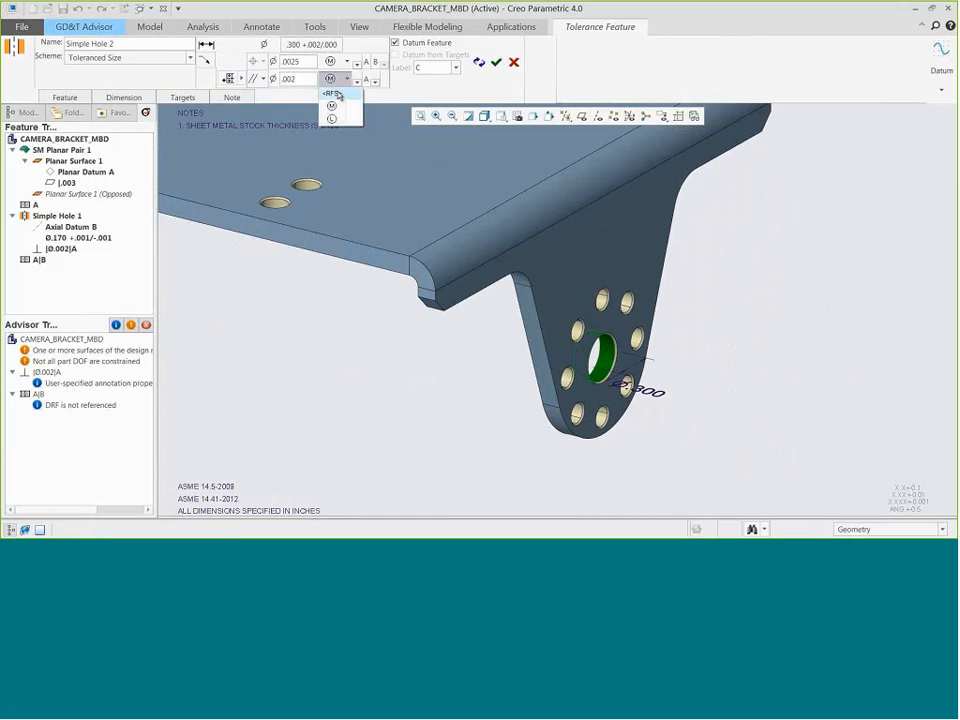
pyautogui.click(332, 93)
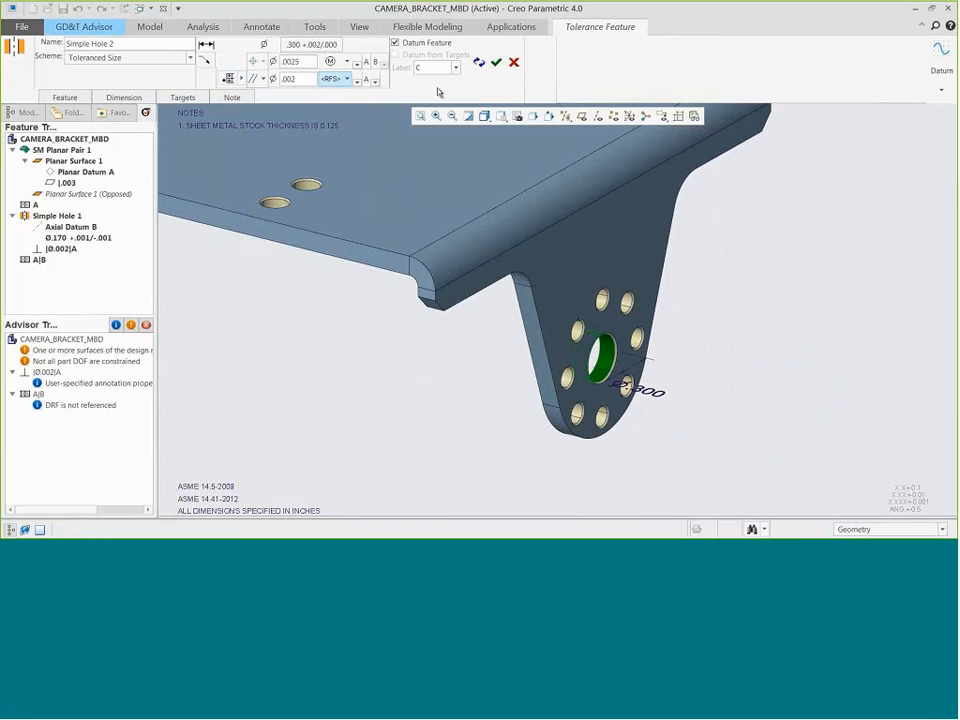
pyautogui.click(497, 63)
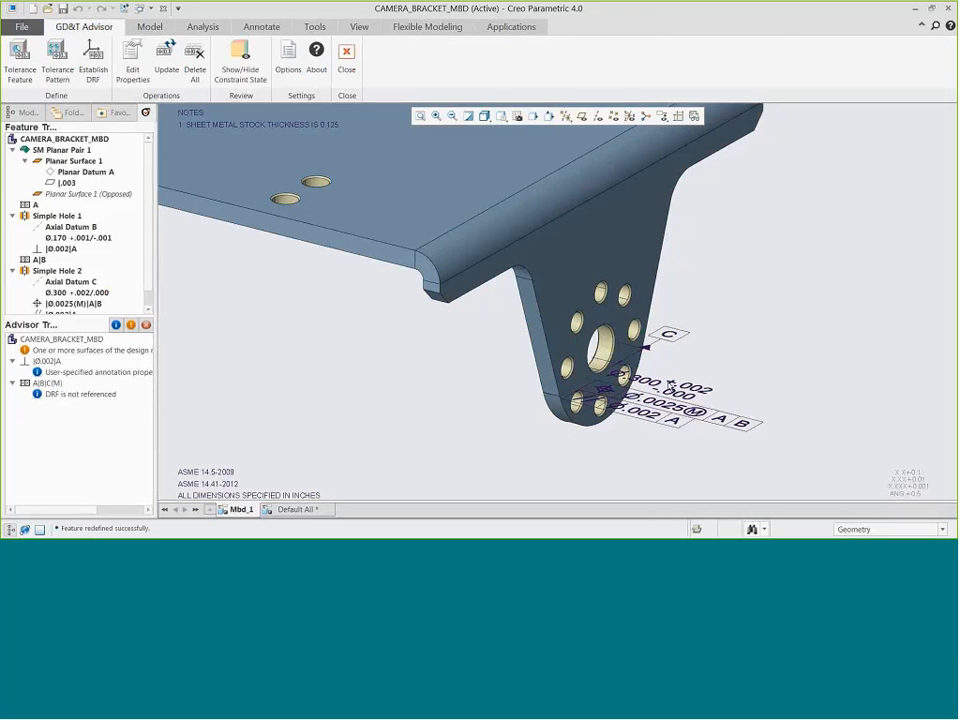
# - Move the datum C hole's diameter dimension with its tolerance frames clear of the right flange, down and to the right
pyautogui.click(656, 385)
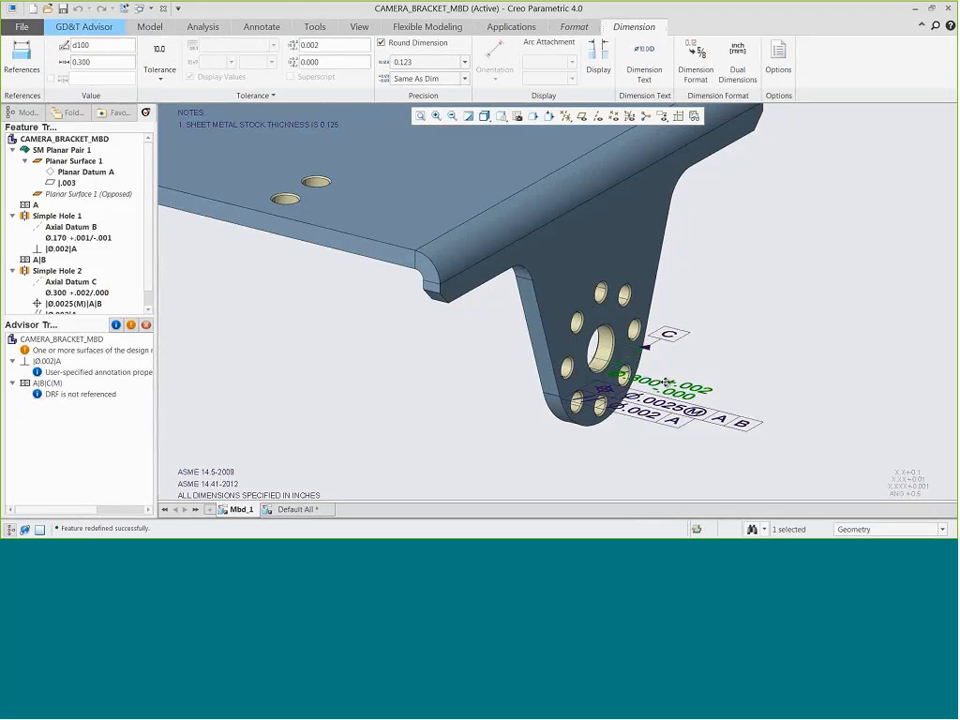
pyautogui.moveTo(651, 381); pyautogui.dragTo(726, 416)
pyautogui.click(738, 328)
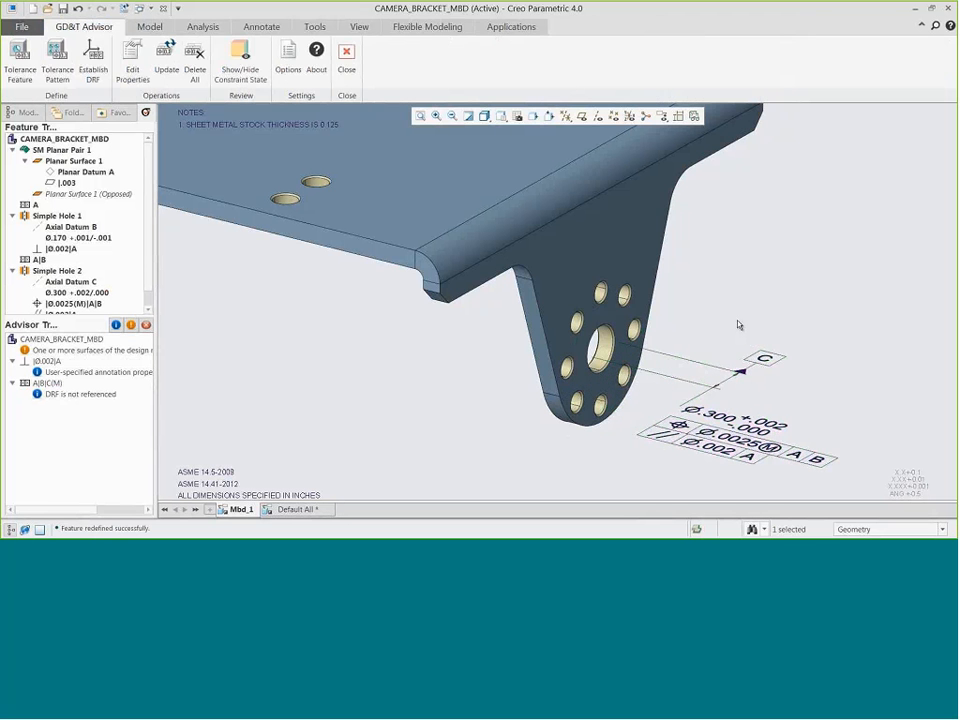
# - In the 03_LEFT_NOTE saved view, add a simple-hole tolerance feature on the large centre hole of the left flange
pyautogui.click(501, 116)
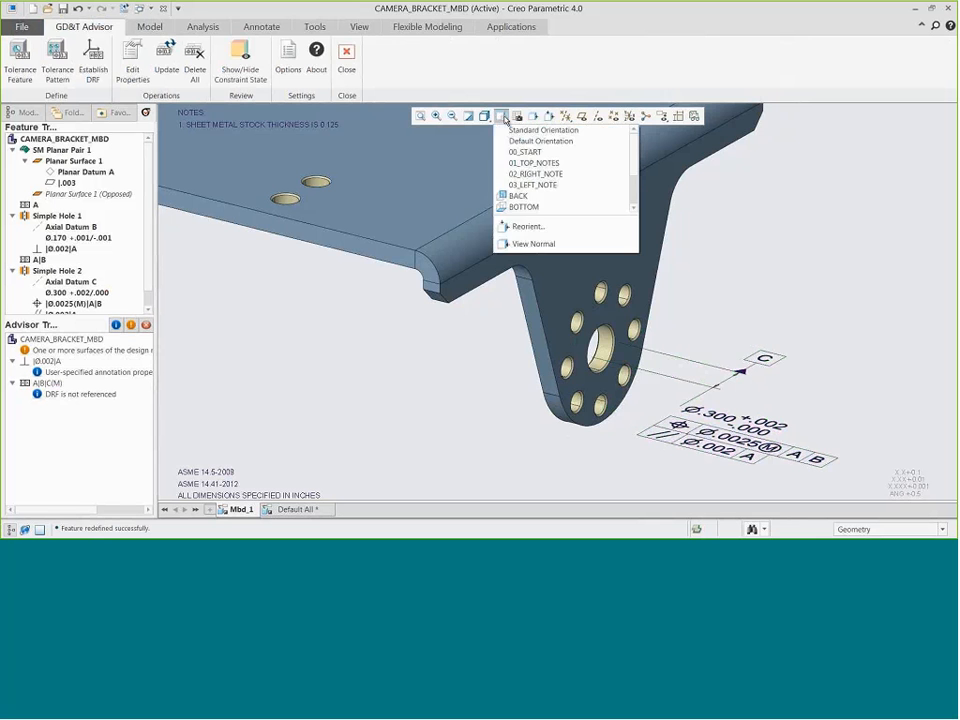
pyautogui.click(524, 153)
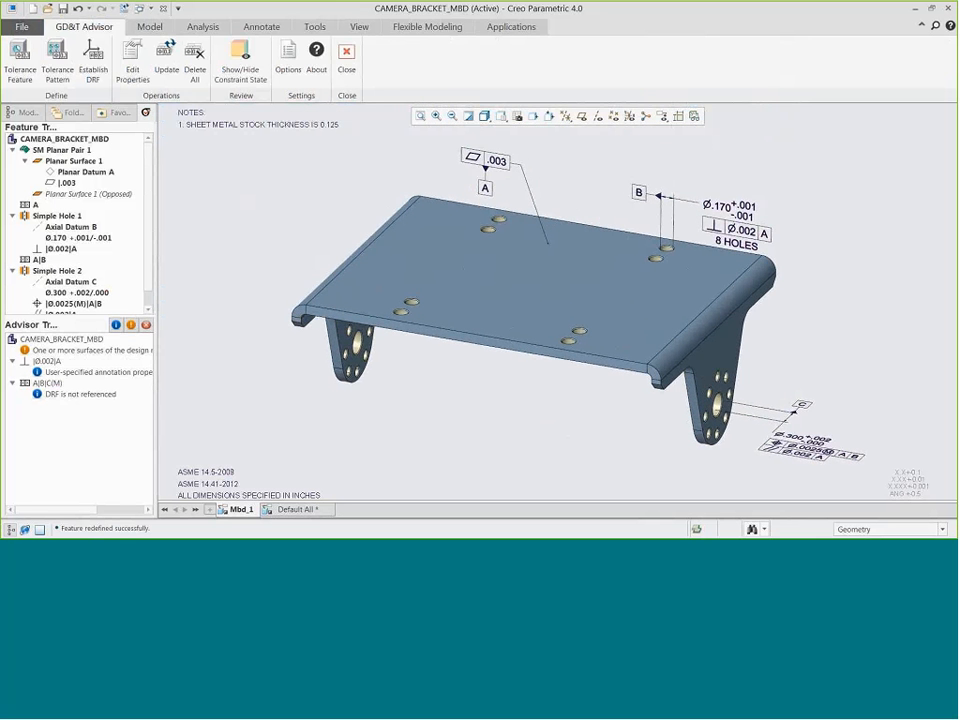
pyautogui.click(501, 116)
pyautogui.click(541, 166)
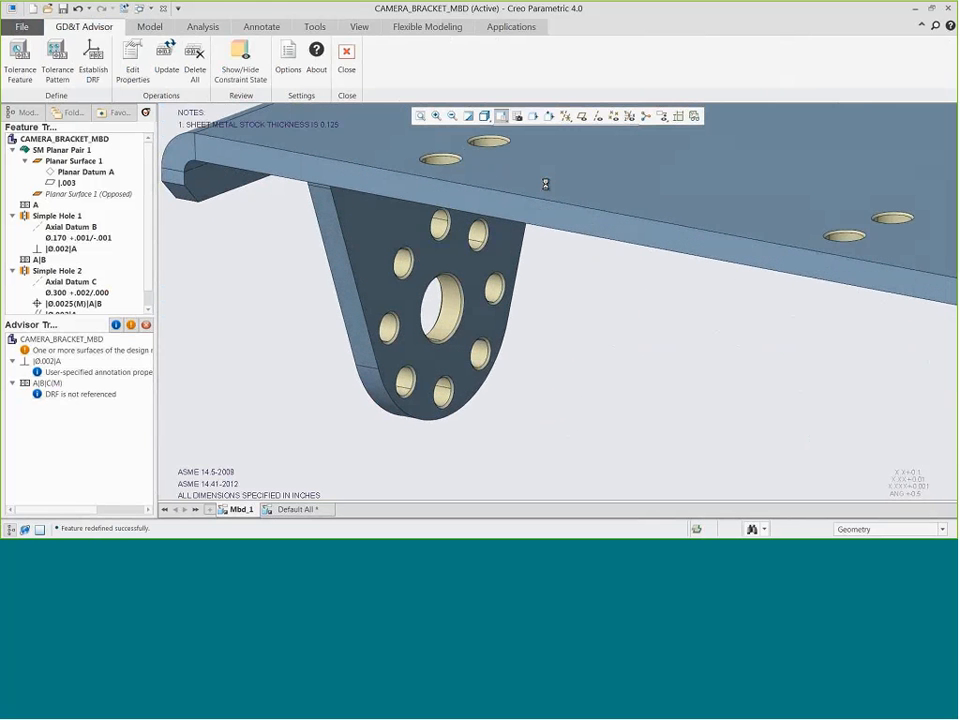
pyautogui.click(459, 321)
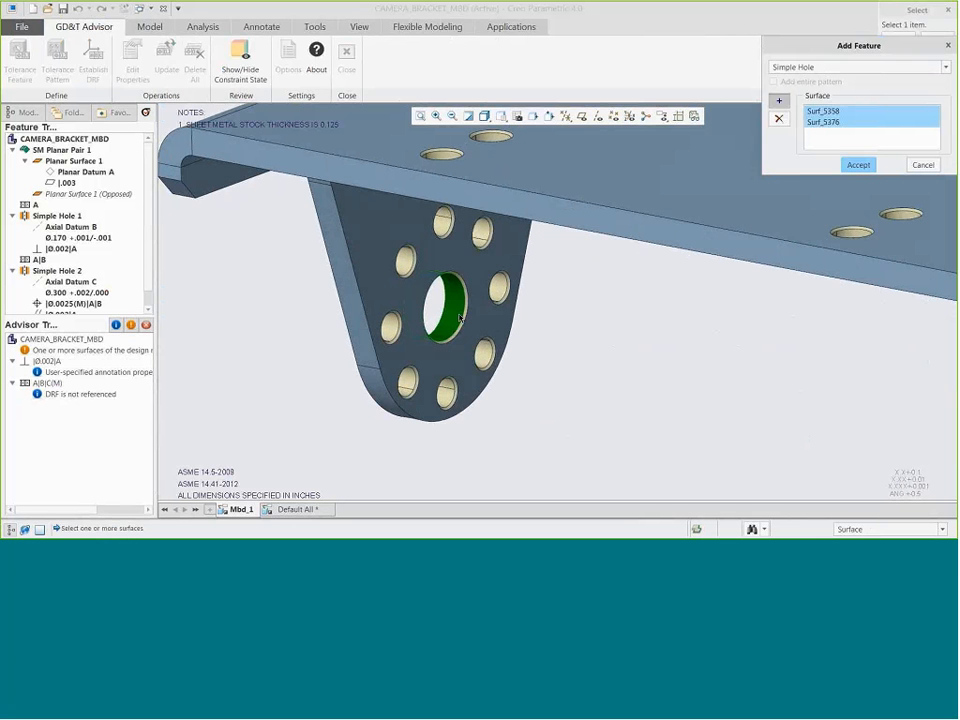
pyautogui.click(857, 165)
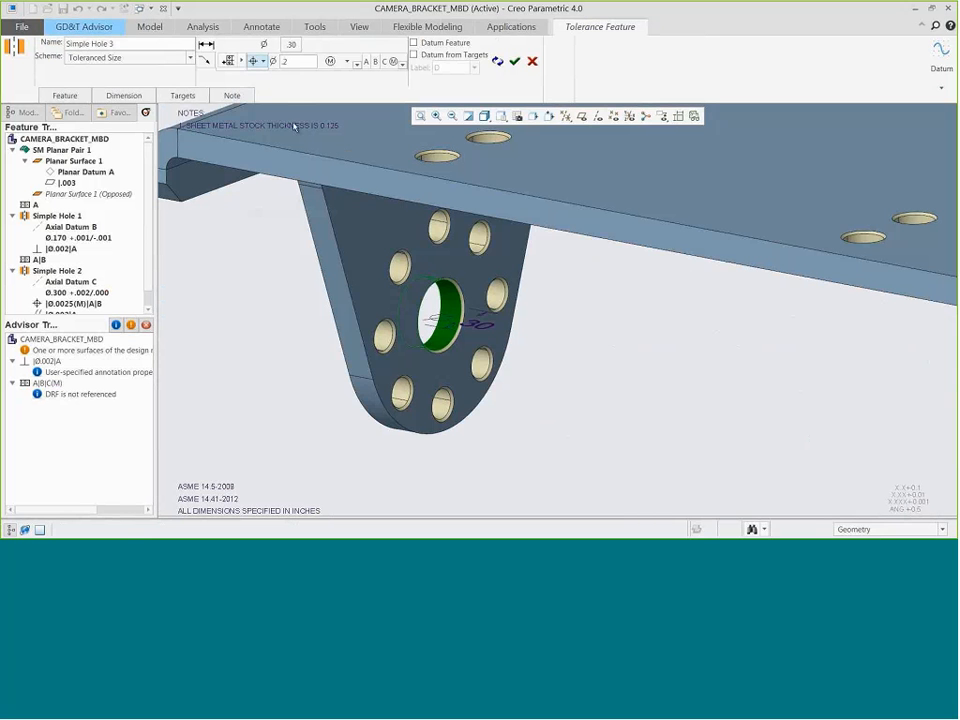
# - Give the hole a 0.0025 position tolerance and a Plus / Minus diameter with three decimals and limits +.002 and .000, and complete the feature
pyautogui.doubleClick(294, 64)
pyautogui.click(291, 45)
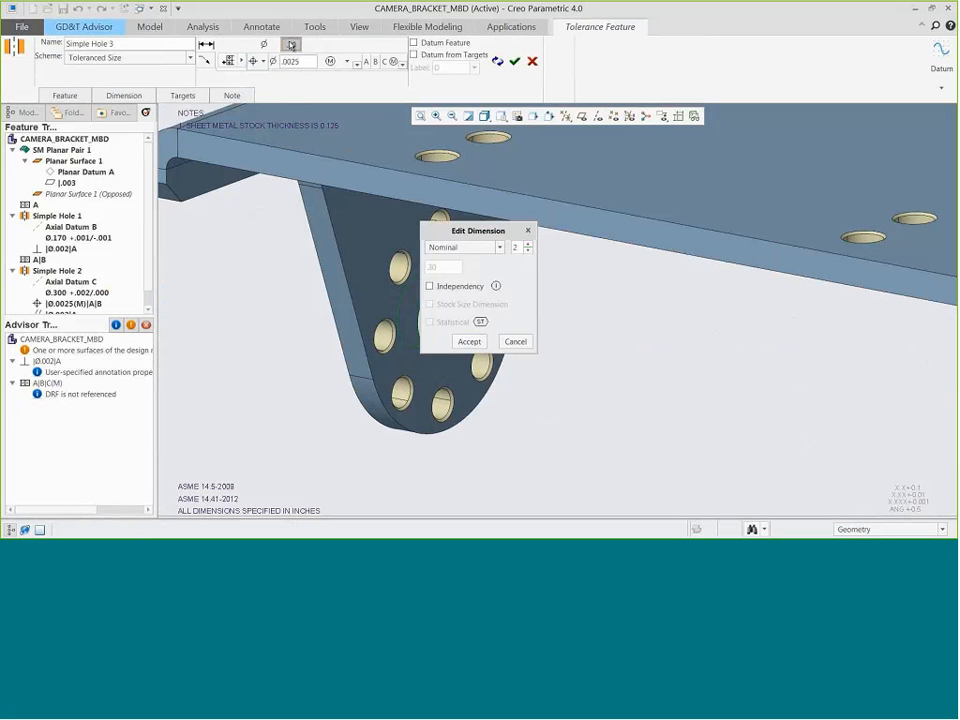
pyautogui.click(475, 249)
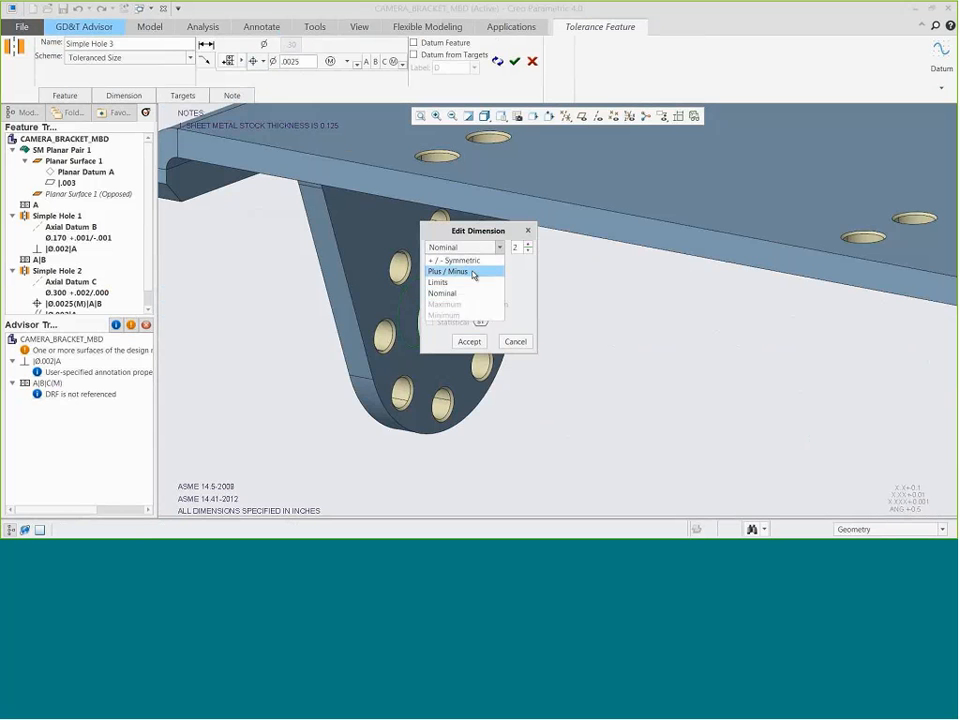
pyautogui.click(473, 272)
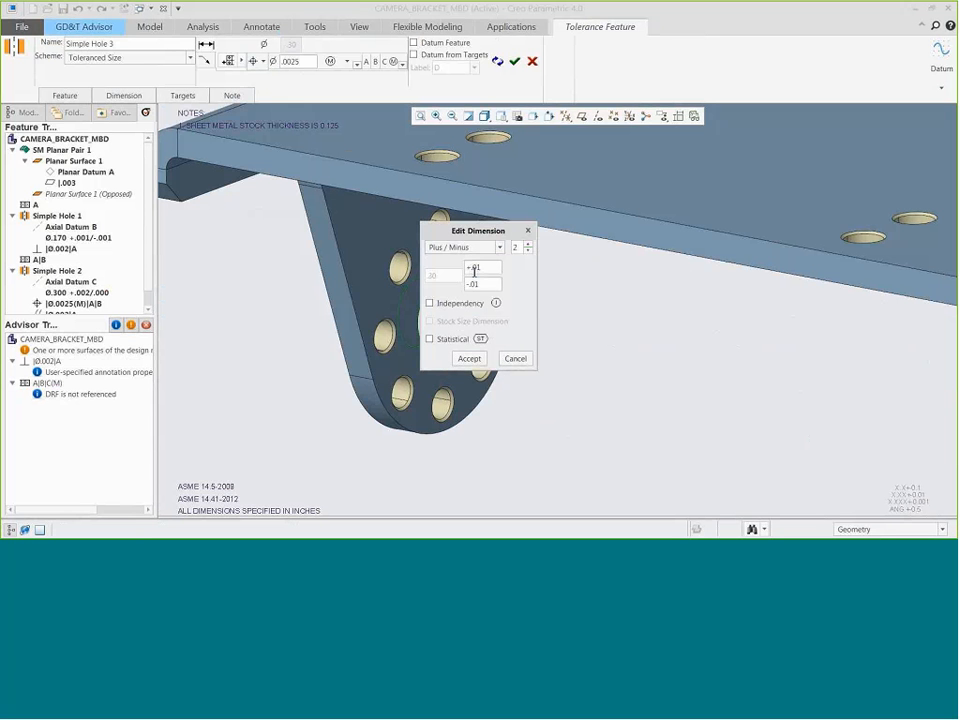
pyautogui.click(530, 244)
pyautogui.click(492, 285)
pyautogui.write('00')
pyautogui.click(491, 269)
pyautogui.doubleClick(491, 269)
pyautogui.write('0.002')
pyautogui.press('Return')
pyautogui.click(469, 358)
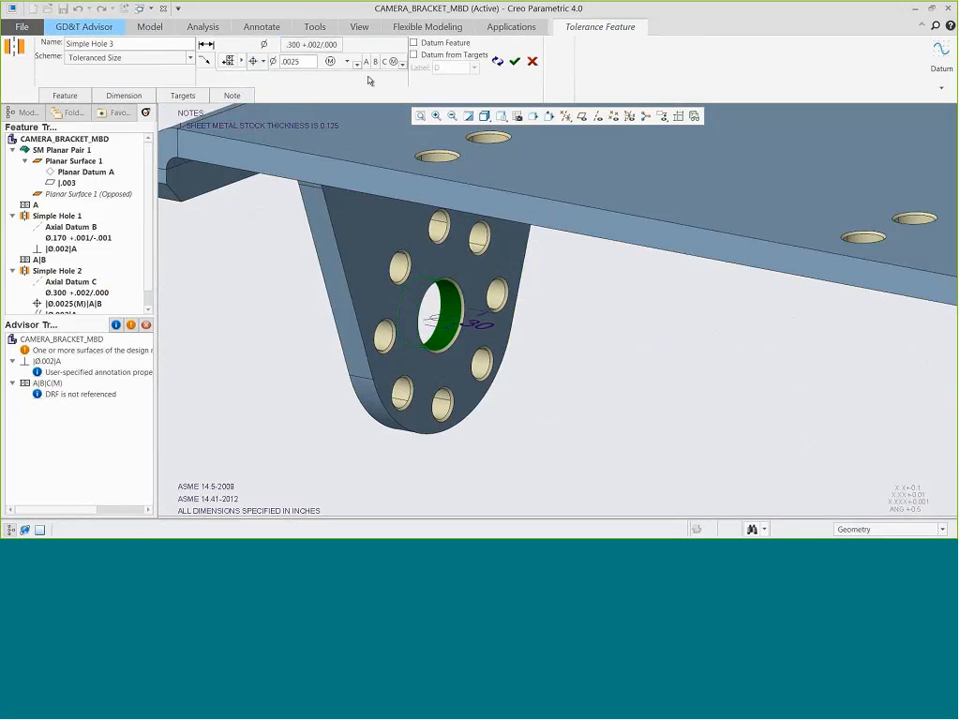
pyautogui.click(515, 63)
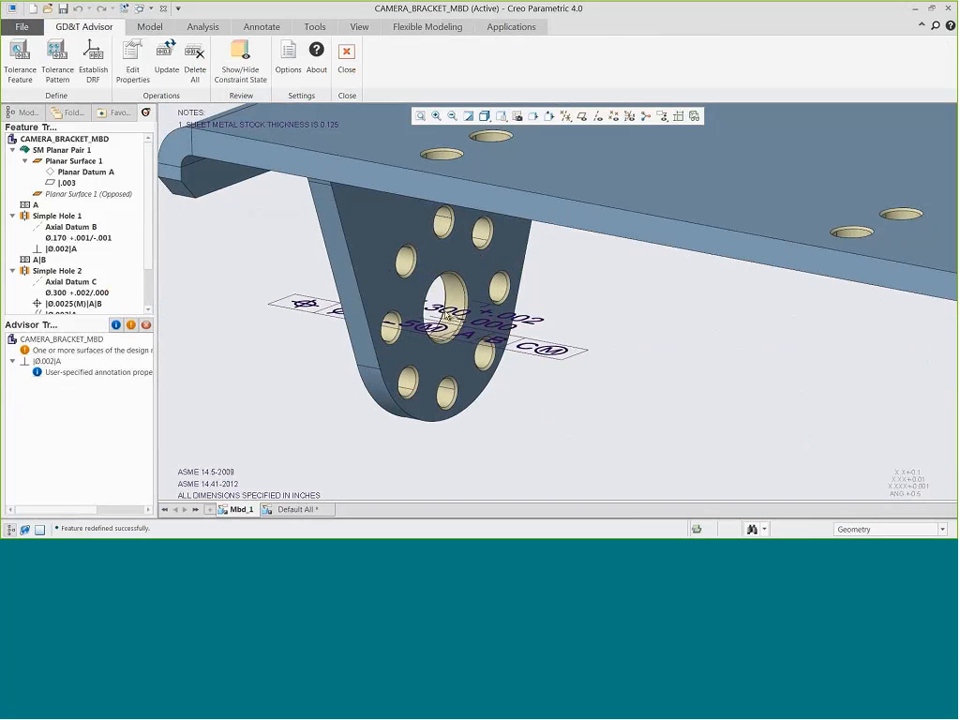
# - Move the left flange hole's diameter dimension with its position frame clear of the flange, down and to the right, and restore the 00_START view
pyautogui.click(449, 317)
pyautogui.moveTo(449, 317); pyautogui.dragTo(525, 378)
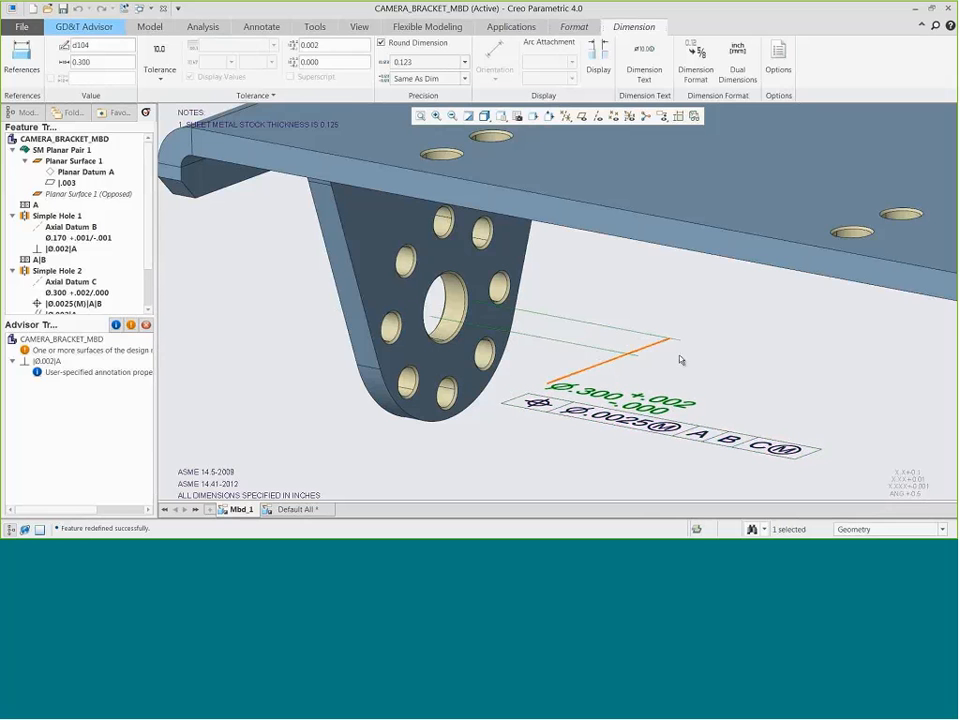
pyautogui.click(736, 346)
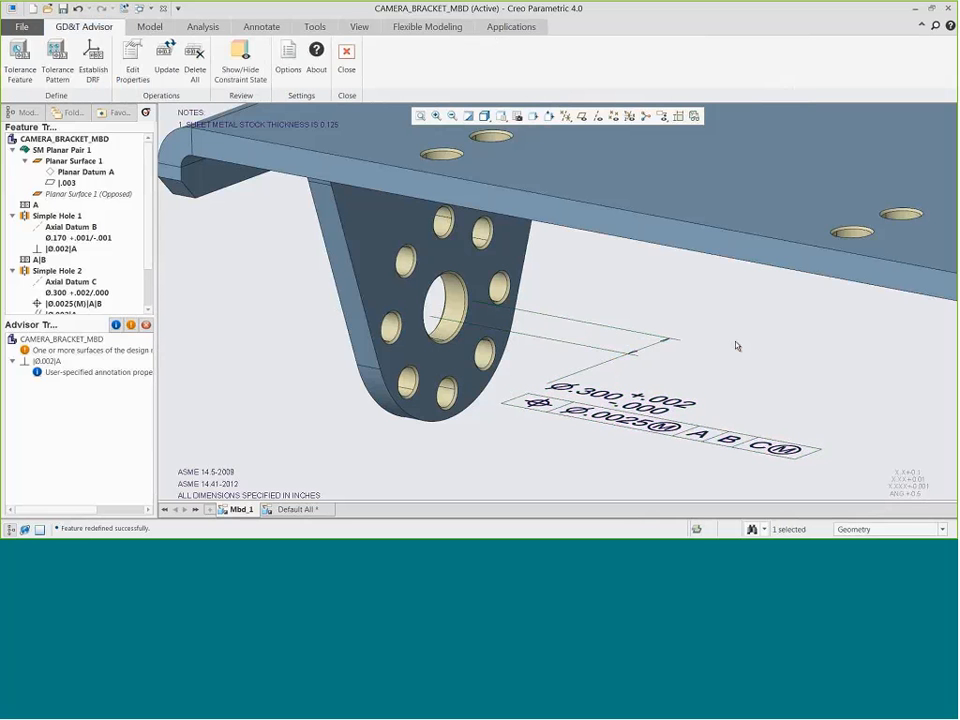
pyautogui.click(501, 116)
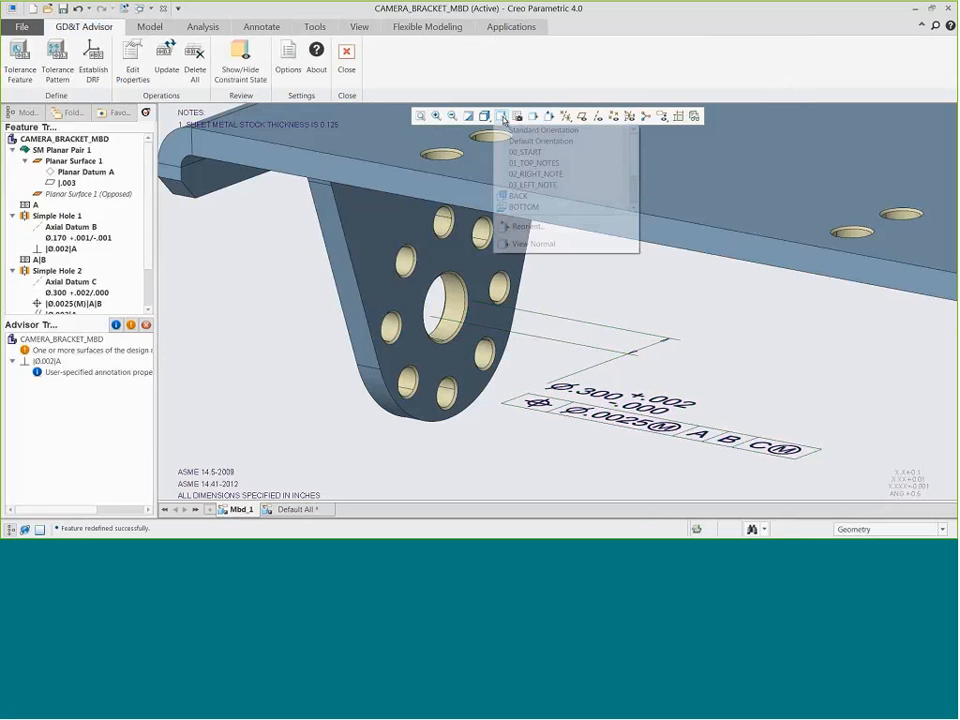
pyautogui.click(530, 156)
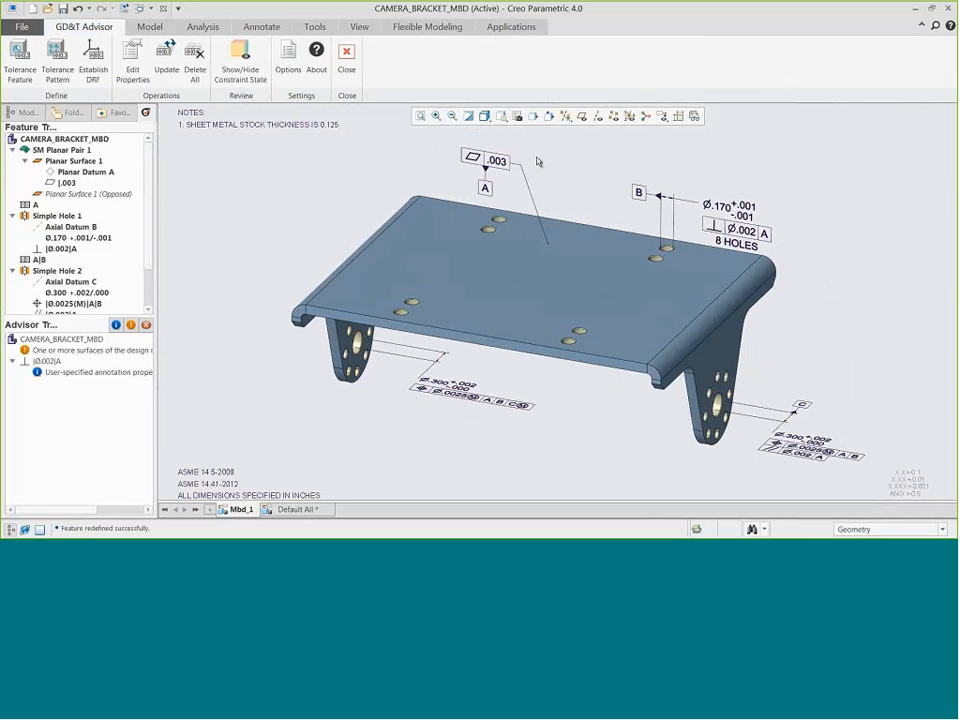
# - In the 02_RIGHT_NOTE saved view, add a simple-hole tolerance feature on a small flange hole, including its entire pattern
pyautogui.click(501, 116)
pyautogui.click(565, 174)
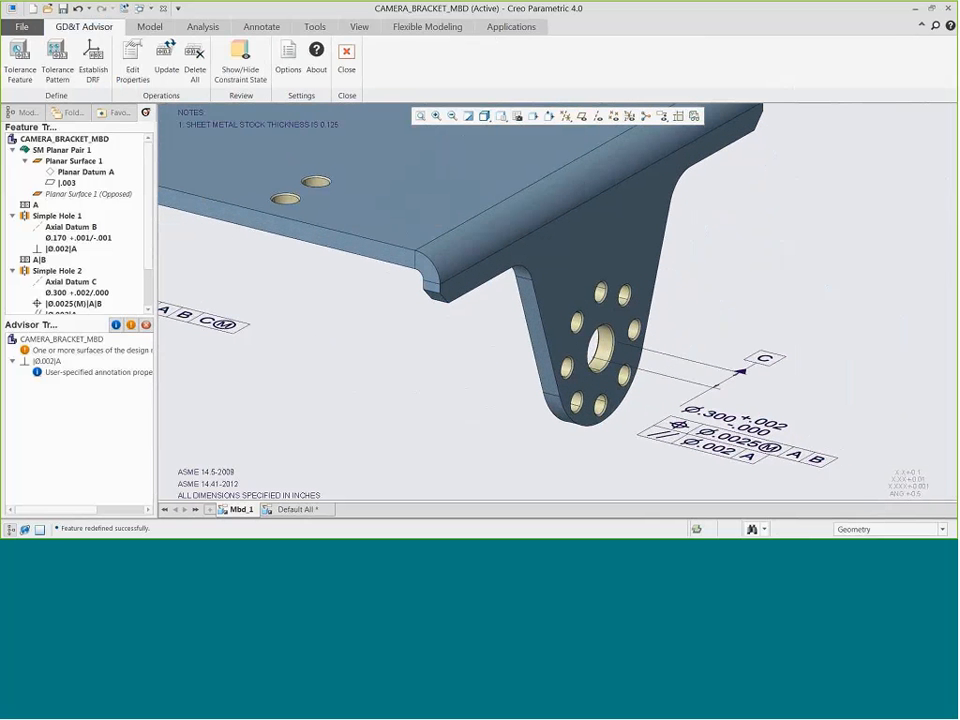
pyautogui.click(20, 58)
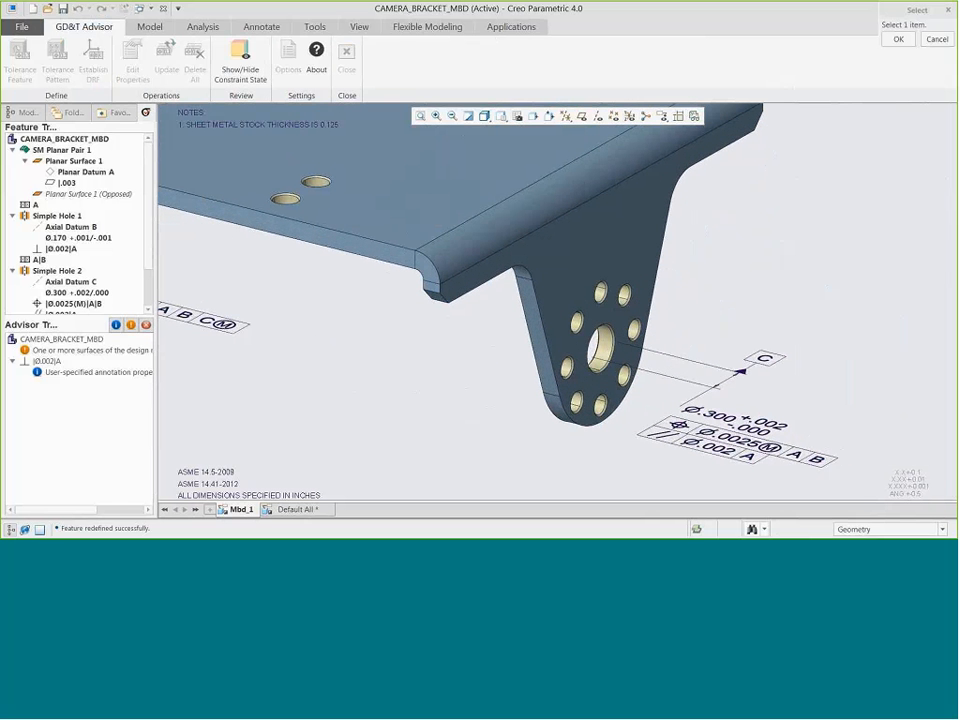
pyautogui.click(565, 367)
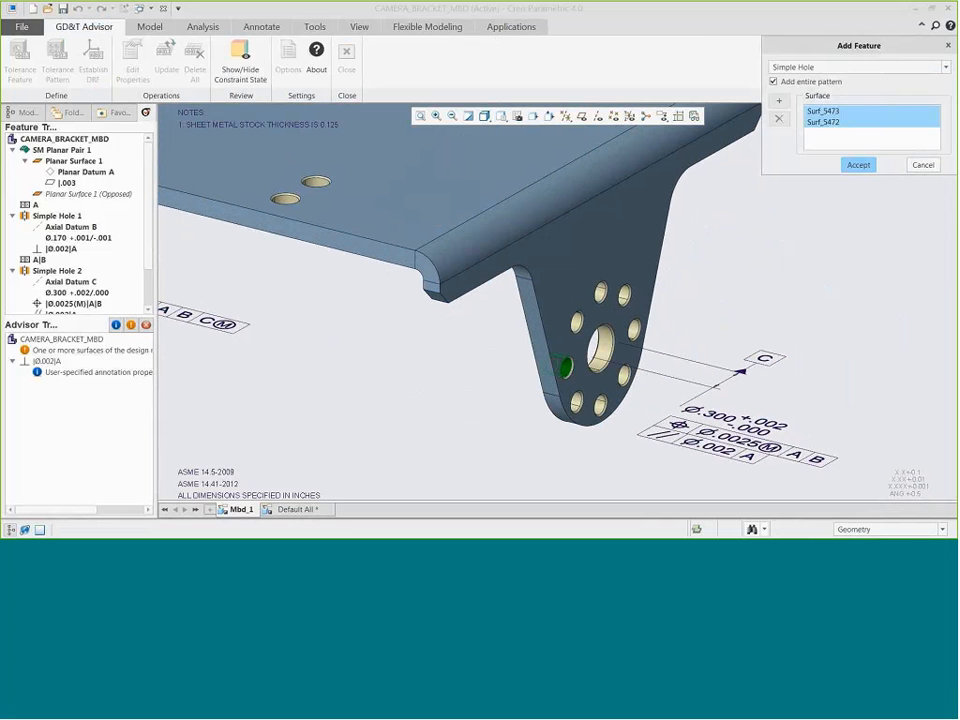
pyautogui.click(858, 165)
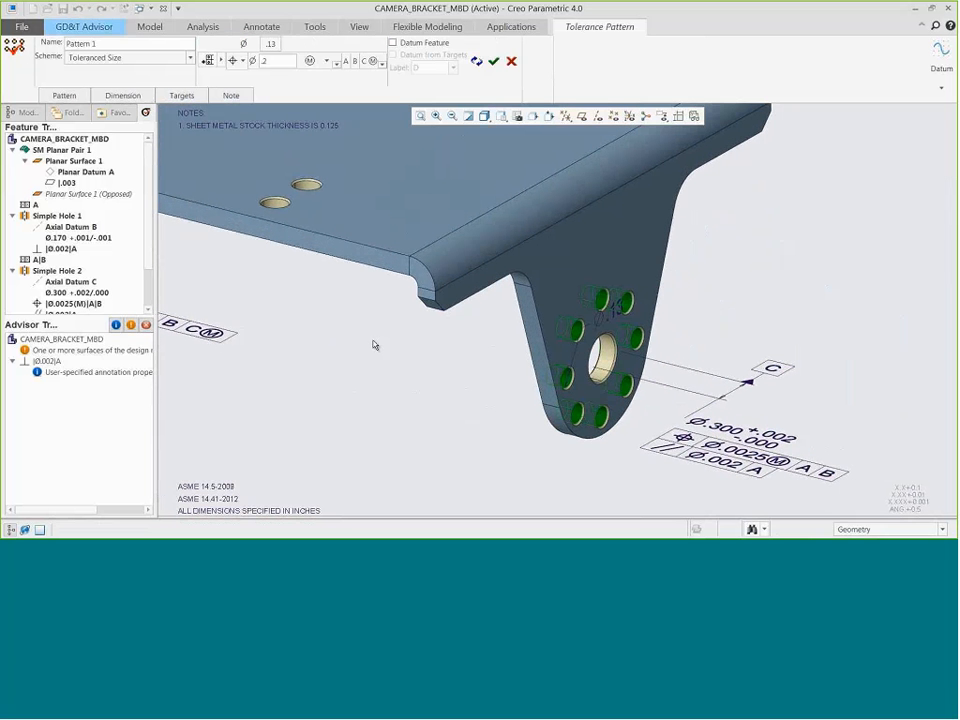
# - Apply a 0.0015 diametral position tolerance relative to A, B and C at MMC to the hole pattern, and complete the tolerance pattern
pyautogui.click(234, 61)
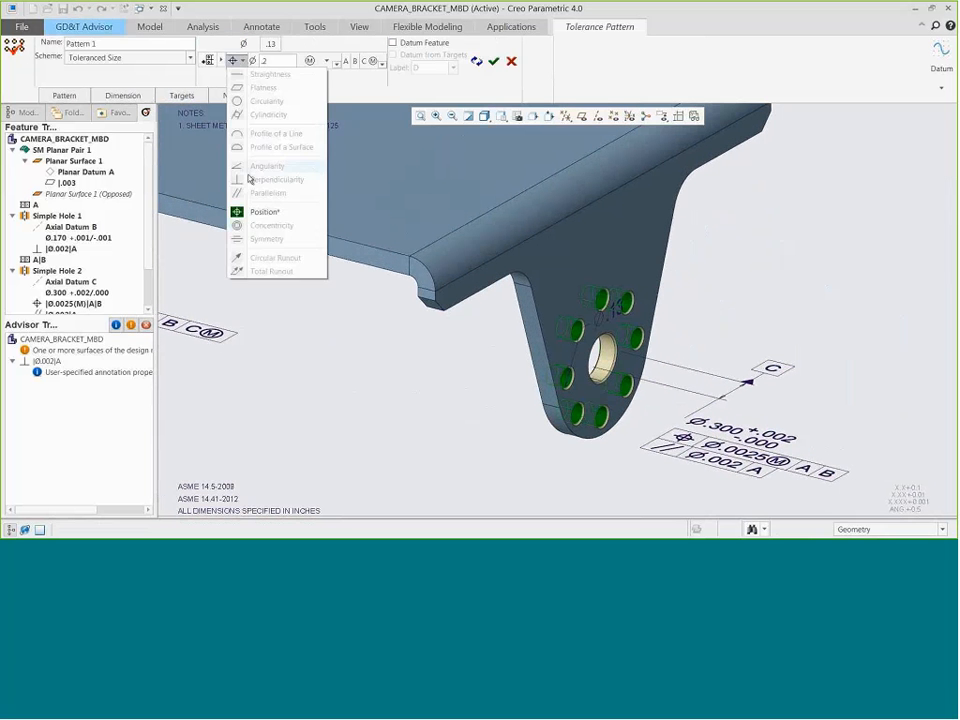
pyautogui.click(258, 212)
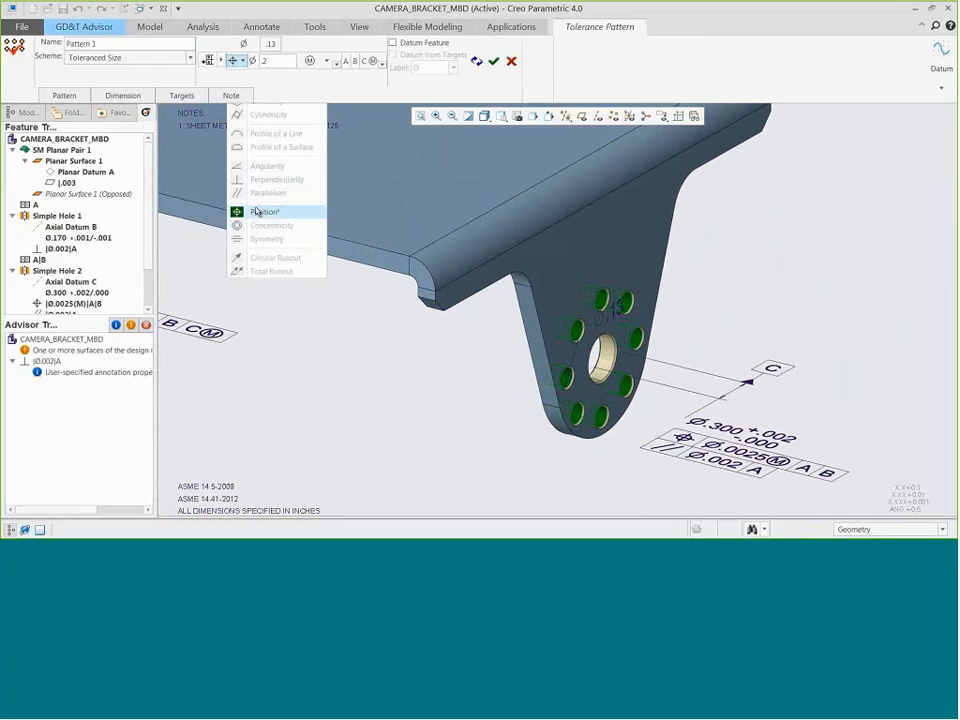
pyautogui.doubleClick(275, 64)
pyautogui.write('0.0015')
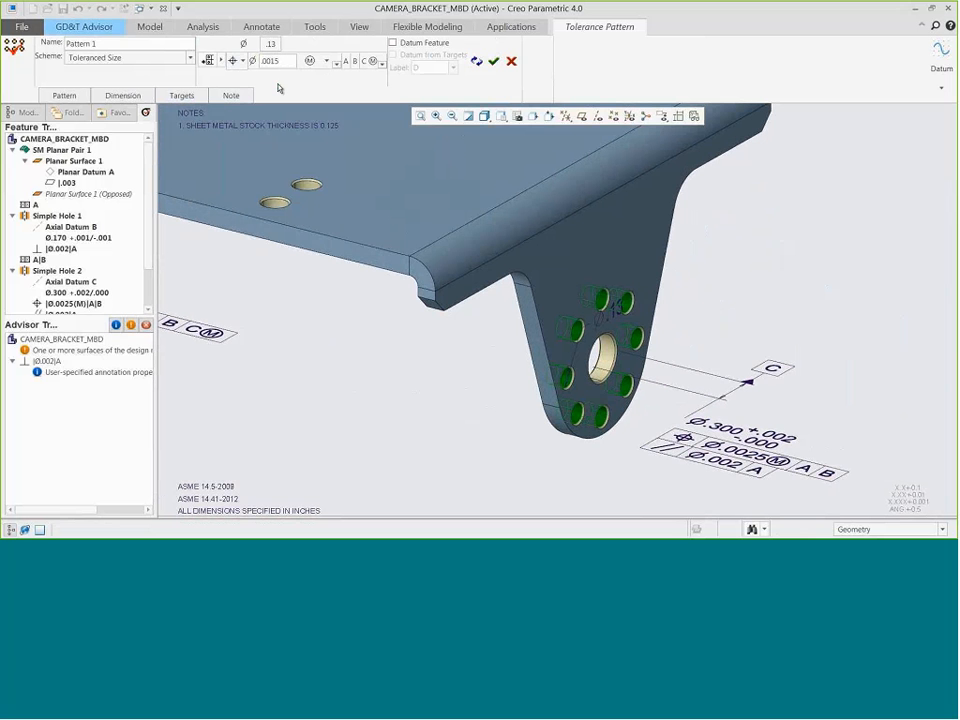
pyautogui.press('Return')
pyautogui.click(493, 61)
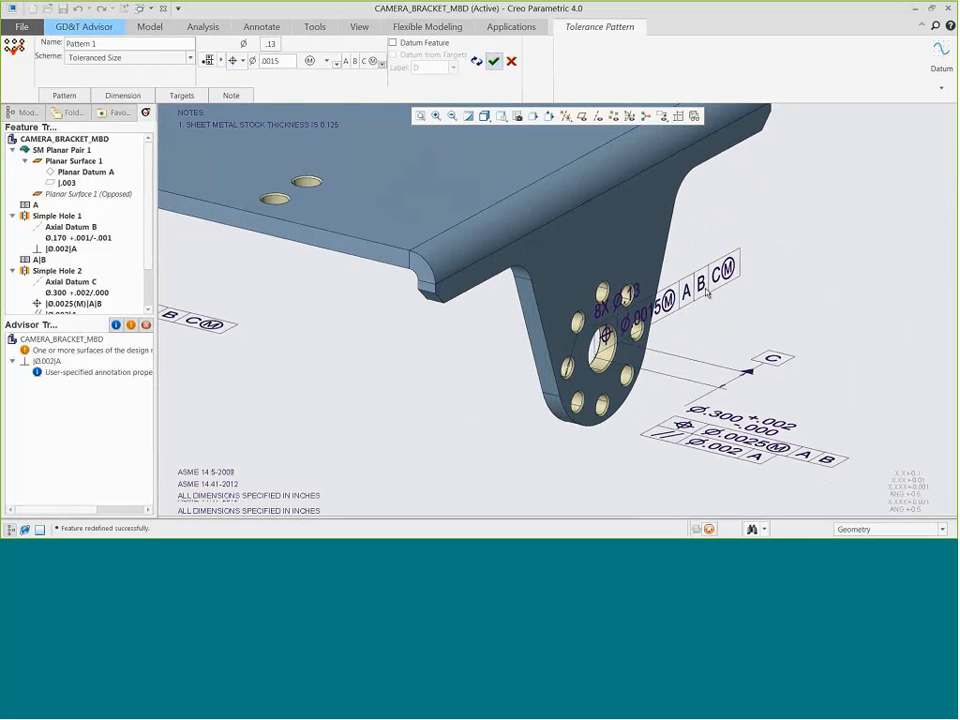
# - Set the selection filter to Annotation and move the pattern's diameter dimension with its frame clear of the right flange, to its left
pyautogui.click(884, 529)
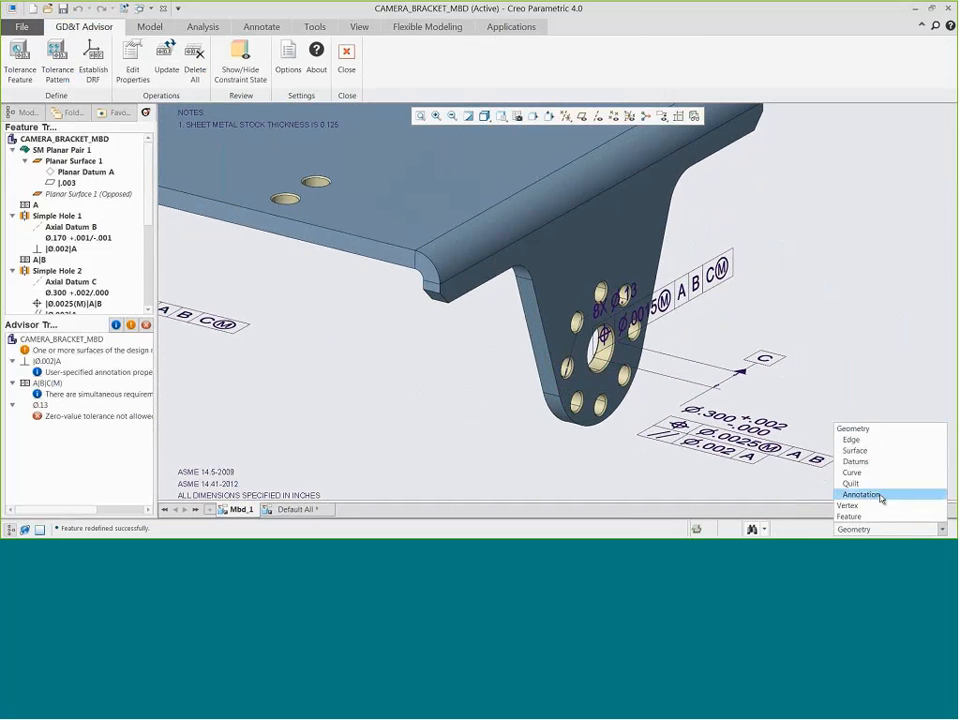
pyautogui.click(862, 495)
pyautogui.click(611, 301)
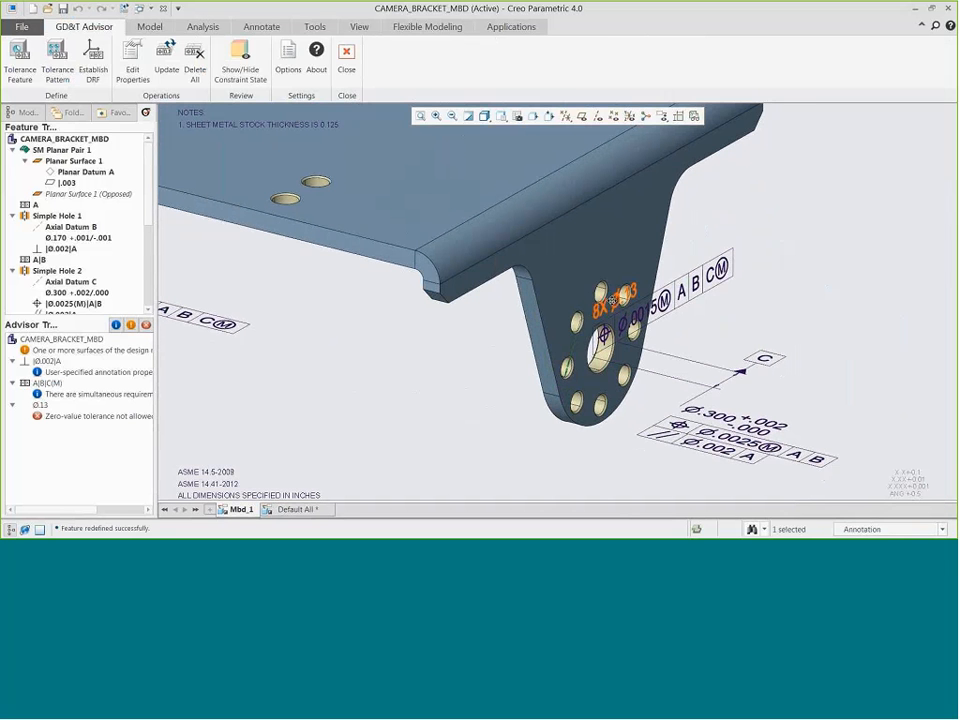
pyautogui.moveTo(611, 301)
pyautogui.mouseDown()
pyautogui.moveTo(506, 326)
pyautogui.moveTo(493, 324)
pyautogui.moveTo(496, 316)
pyautogui.mouseUp()
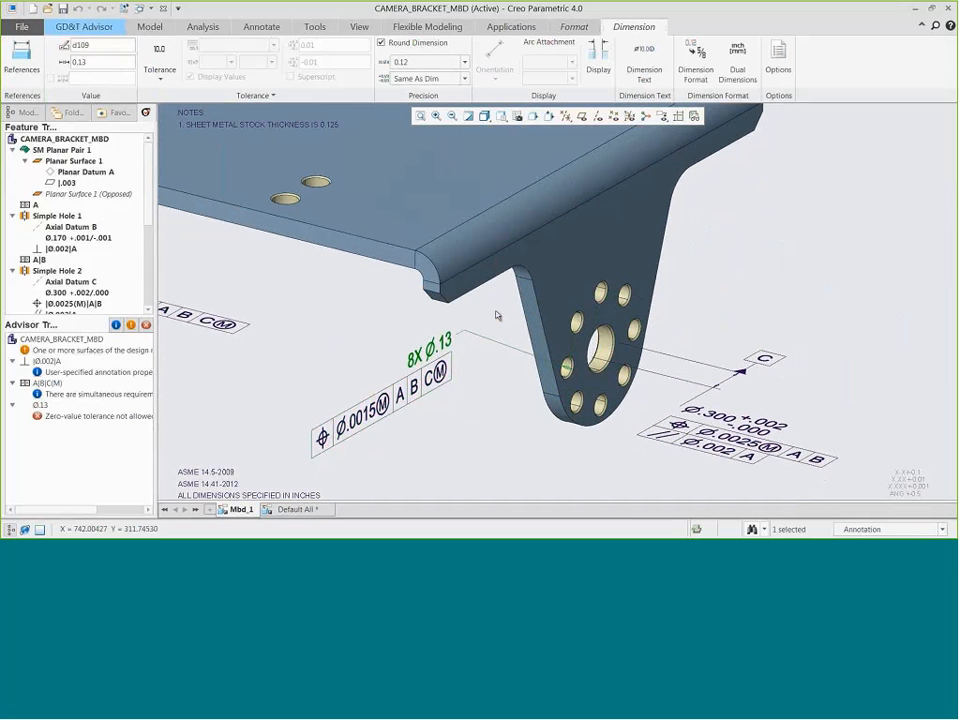
pyautogui.click(487, 442)
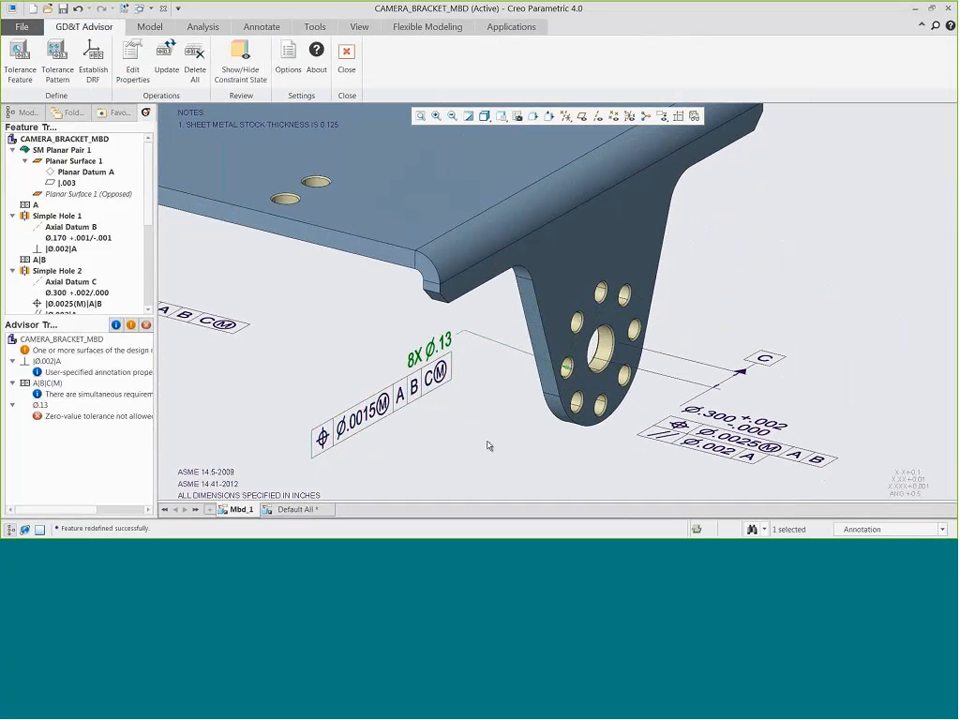
# - Add the centred text "2 PLACES" below the hole pattern's position tolerance frame
pyautogui.click(359, 412)
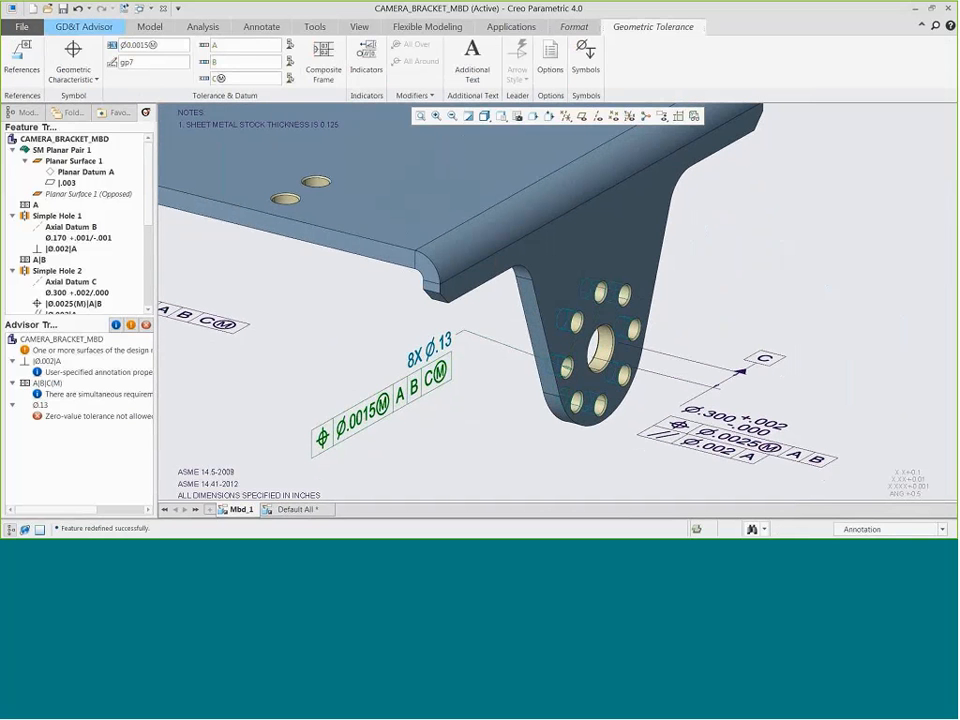
pyautogui.click(472, 58)
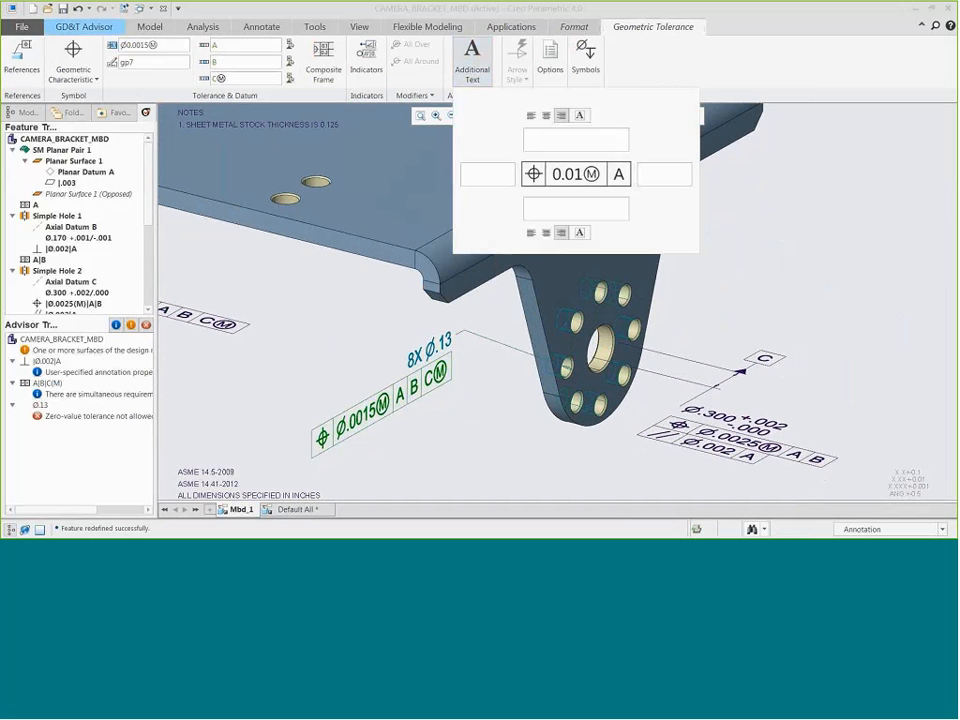
pyautogui.click(550, 206)
pyautogui.write('2 PLACES')
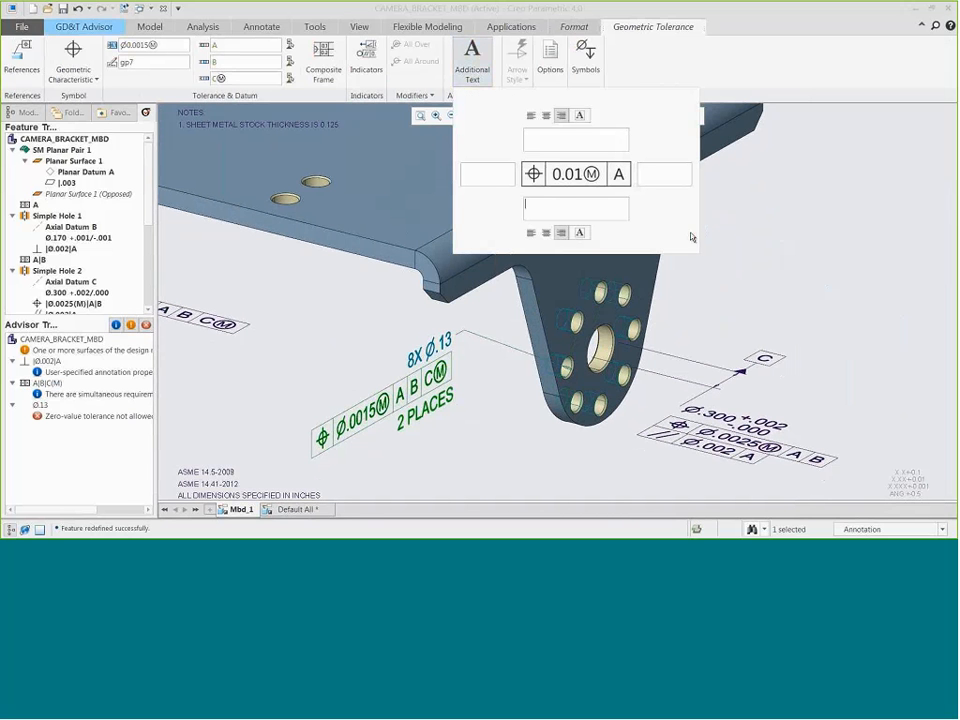
pyautogui.click(546, 232)
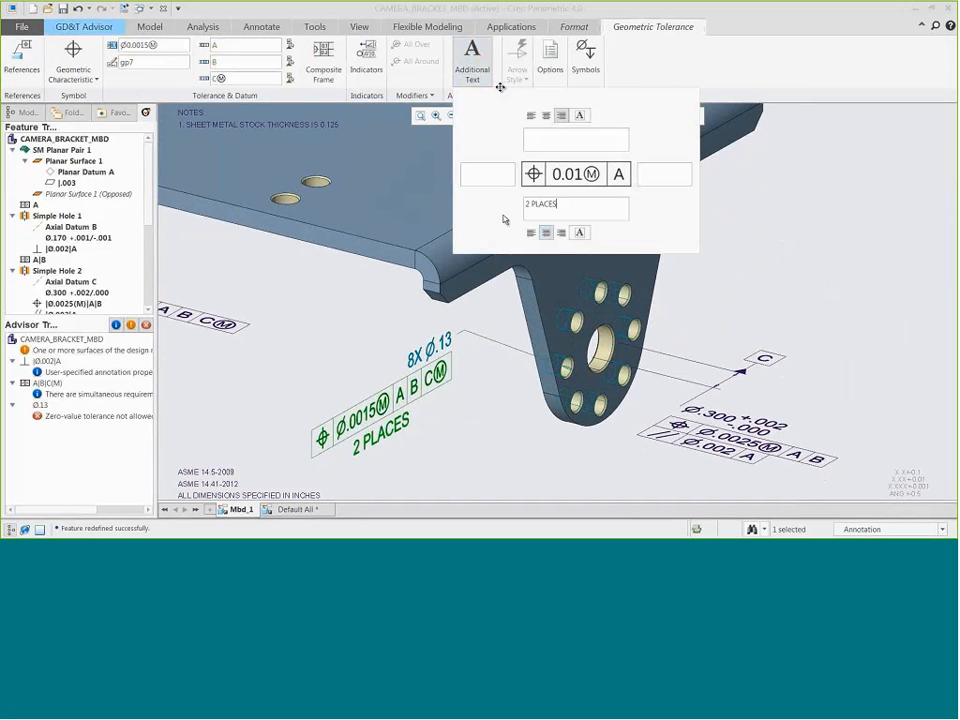
pyautogui.click(431, 457)
pyautogui.click(423, 461)
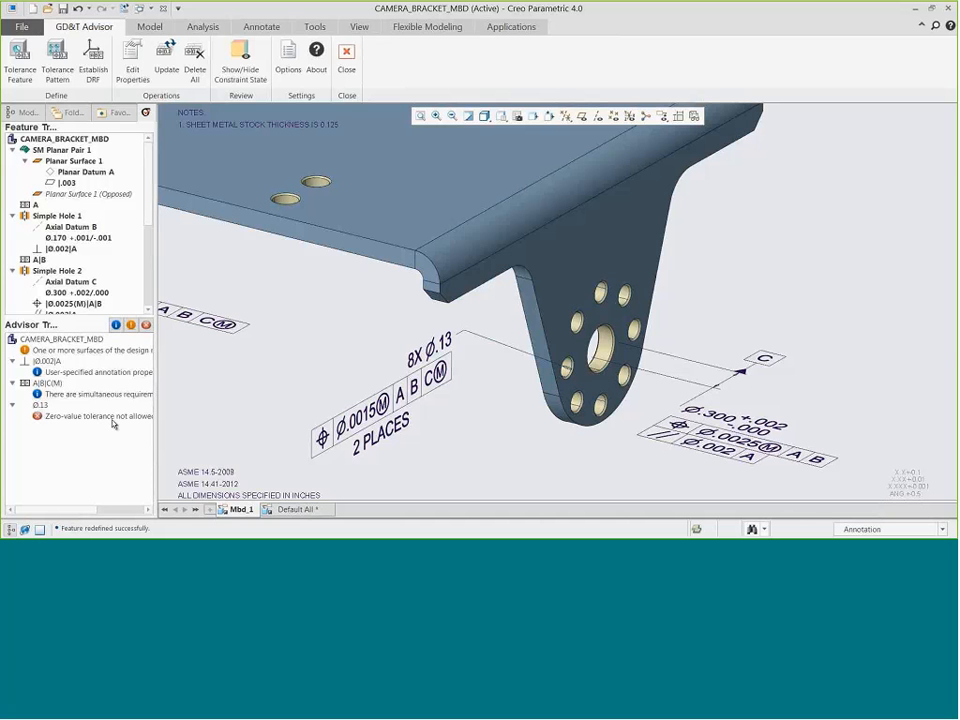
# - Set the hole pattern's diameter dimension to + / - Symmetric tolerancing with three decimals and a tolerance of .002
pyautogui.click(40, 405)
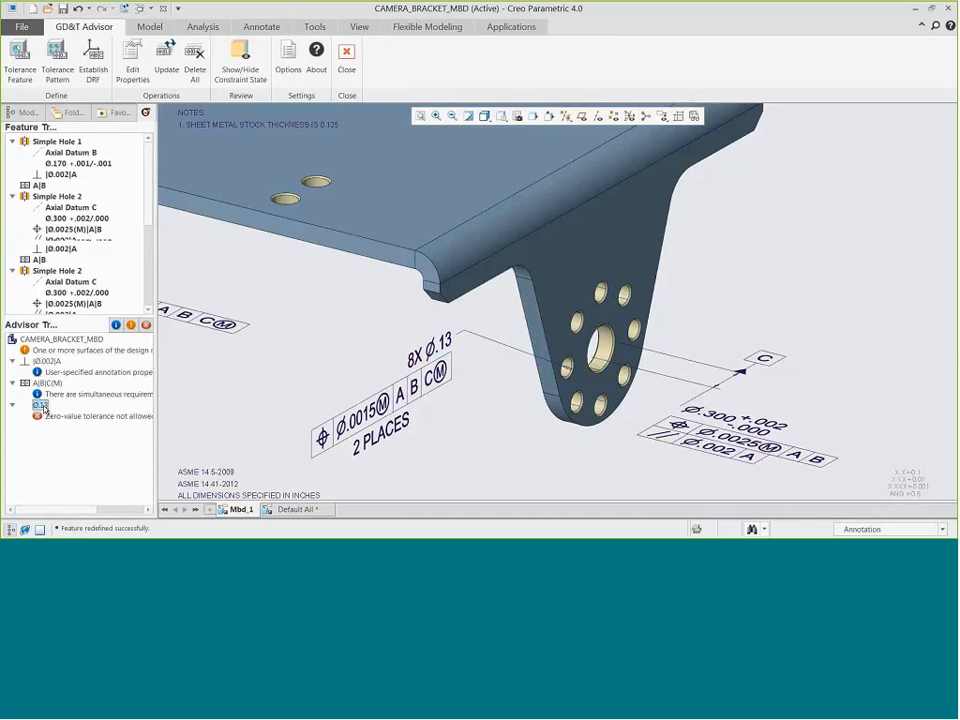
pyautogui.rightClick(42, 406)
pyautogui.moveTo(86, 414)
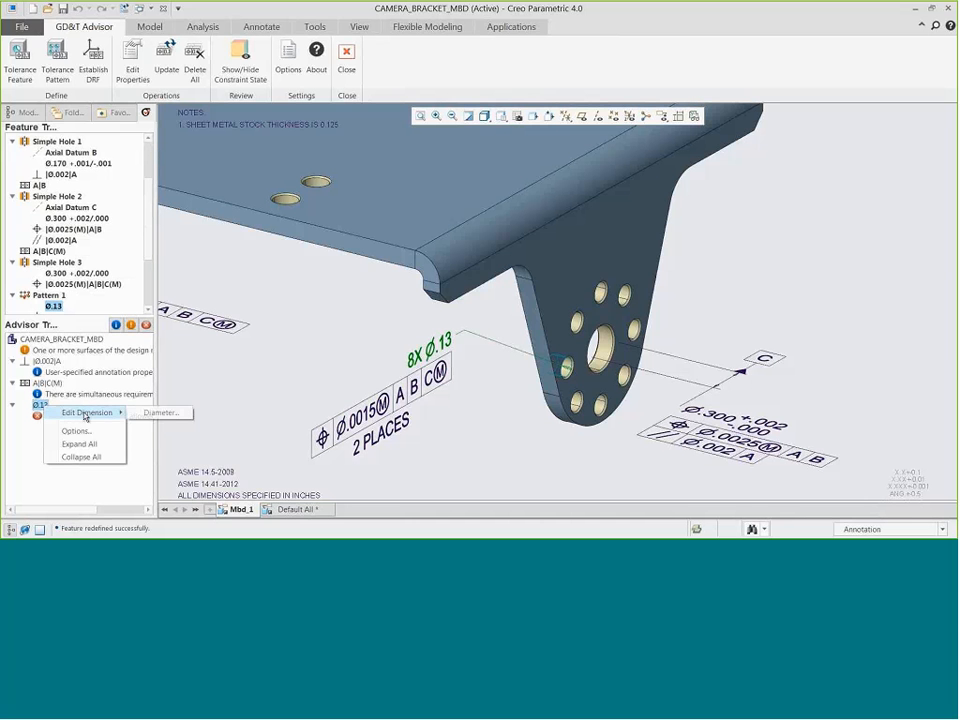
pyautogui.click(164, 414)
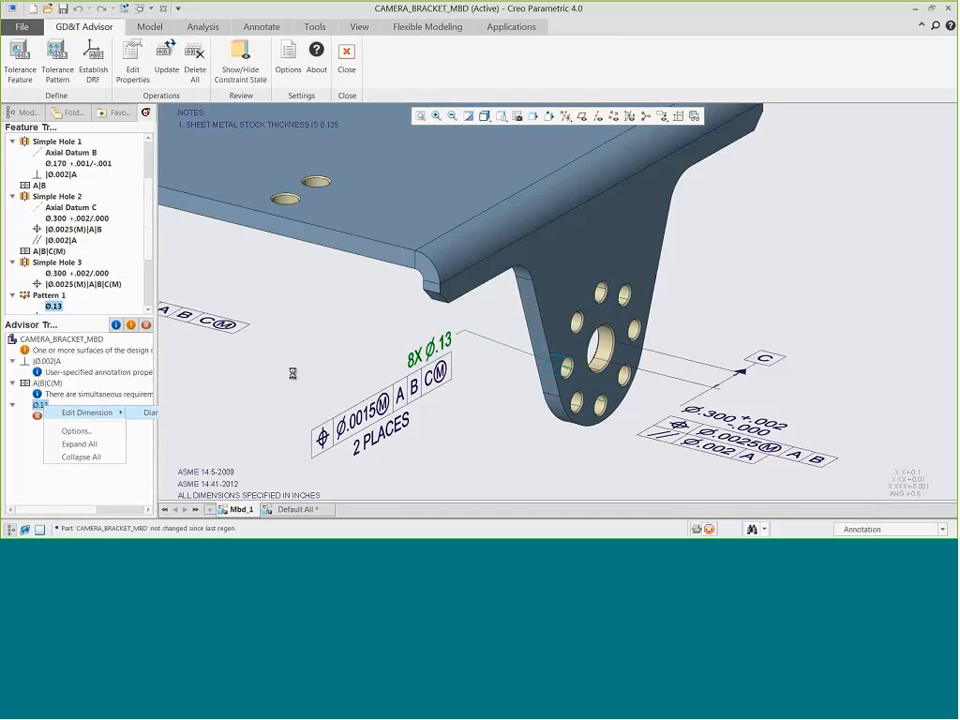
pyautogui.click(486, 248)
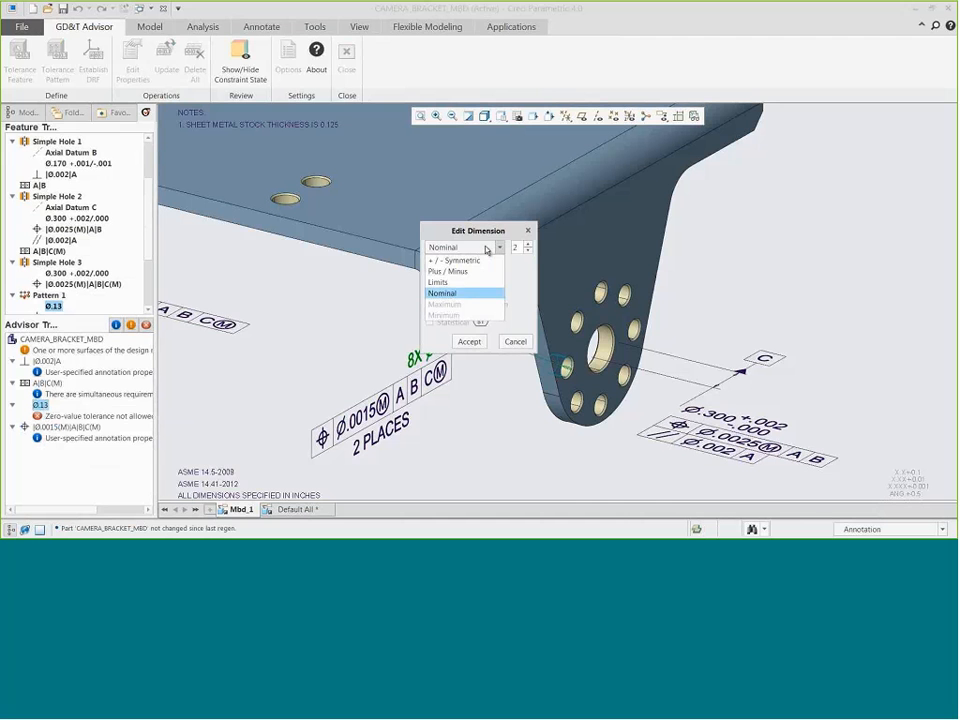
pyautogui.click(479, 262)
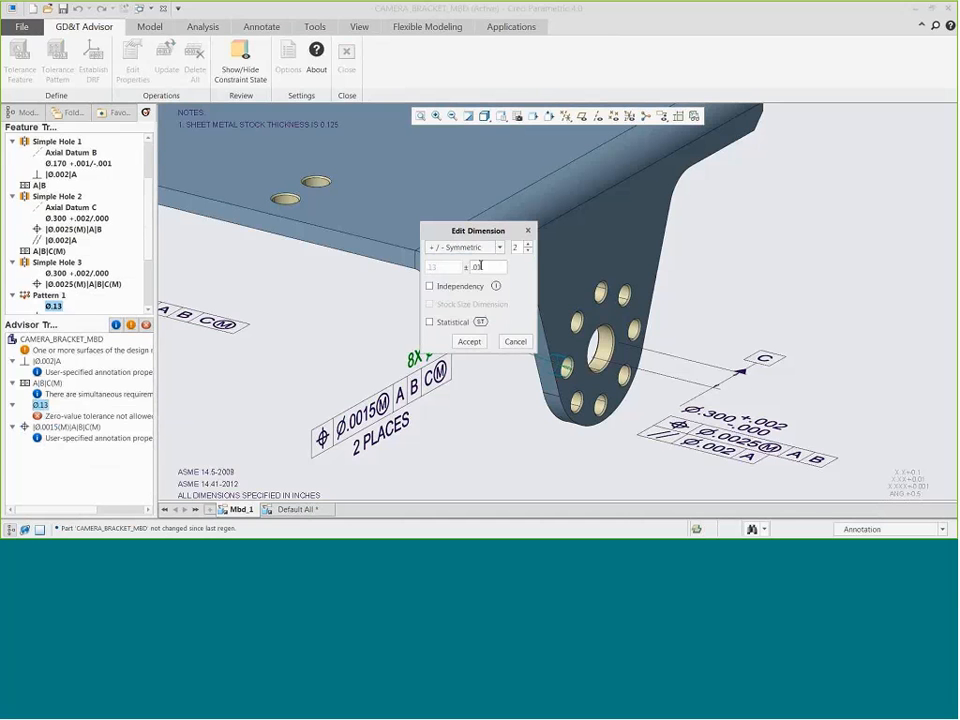
pyautogui.click(529, 245)
pyautogui.doubleClick(494, 268)
pyautogui.write('.002')
pyautogui.click(468, 341)
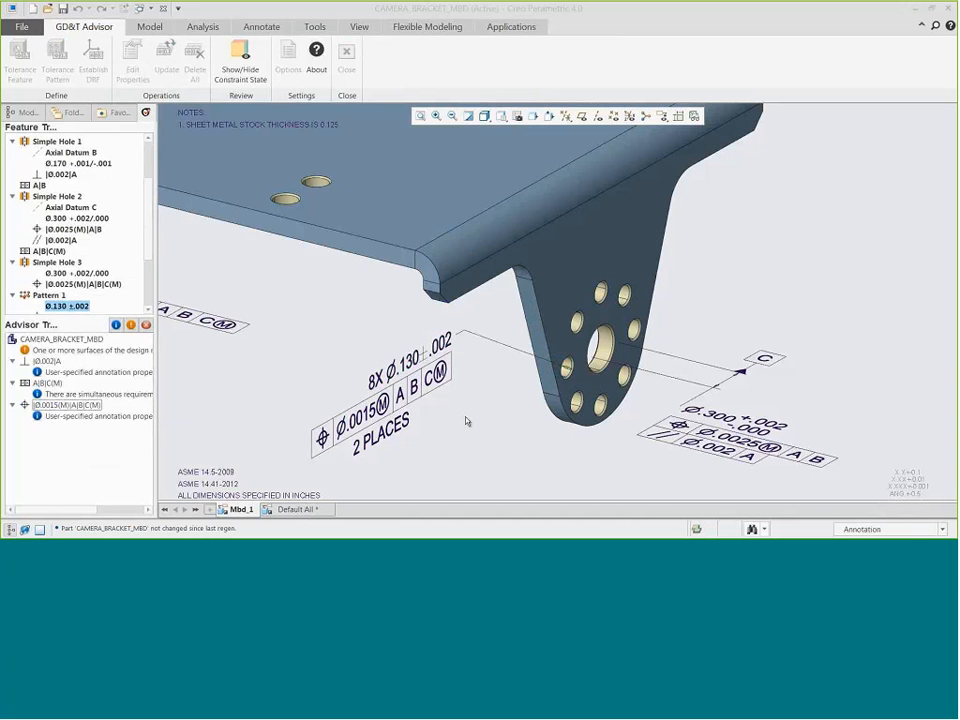
# - Restore the 00_START view and show the bracket's constraint state to review which surfaces are constrained, and hide it again
pyautogui.click(501, 116)
pyautogui.click(527, 153)
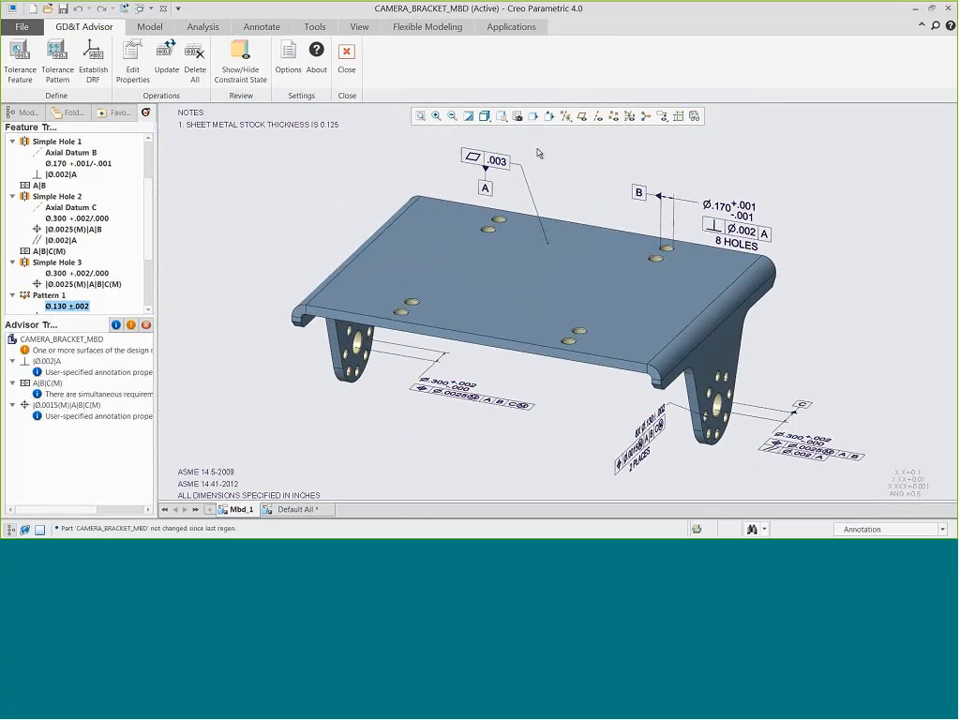
pyautogui.click(240, 62)
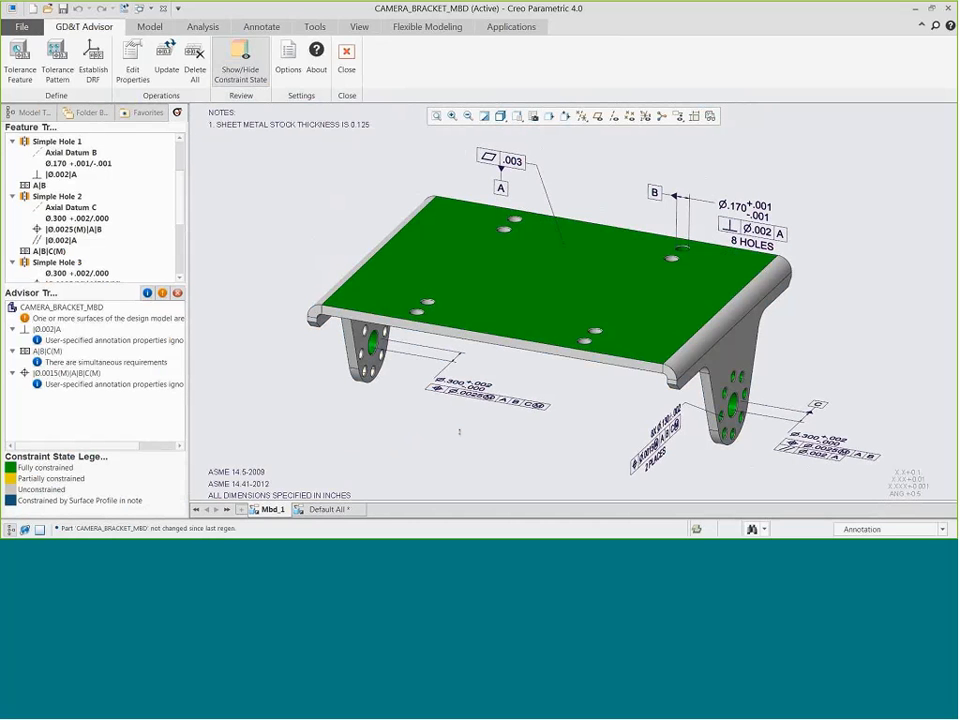
pyautogui.click(258, 74)
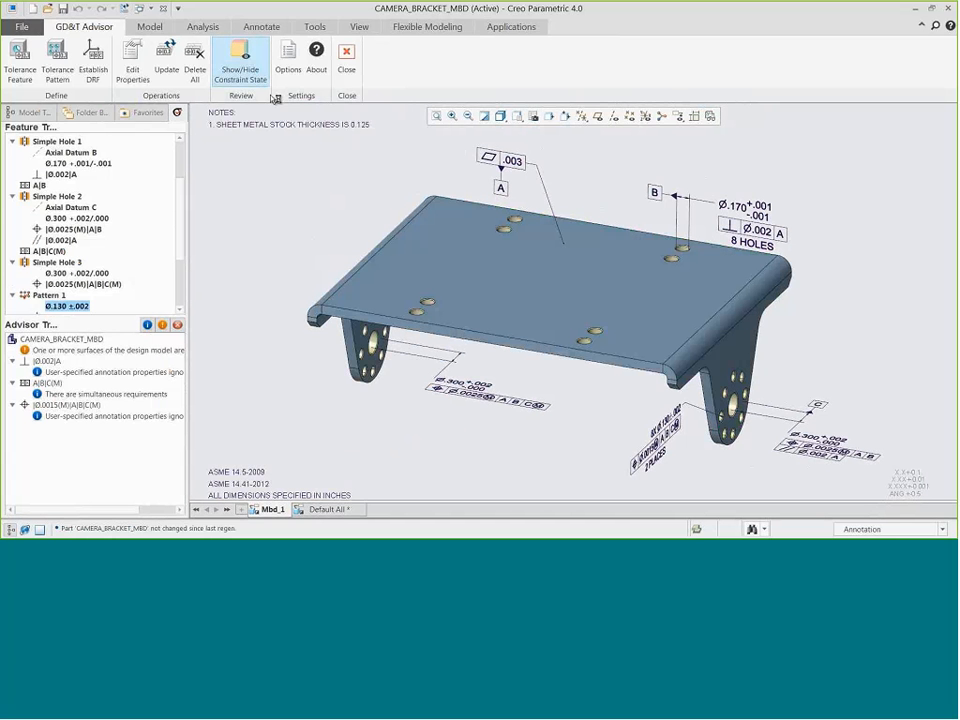
# - Leave GD&T Advisor, close the camera bracket and erase the part from the session
pyautogui.click(347, 57)
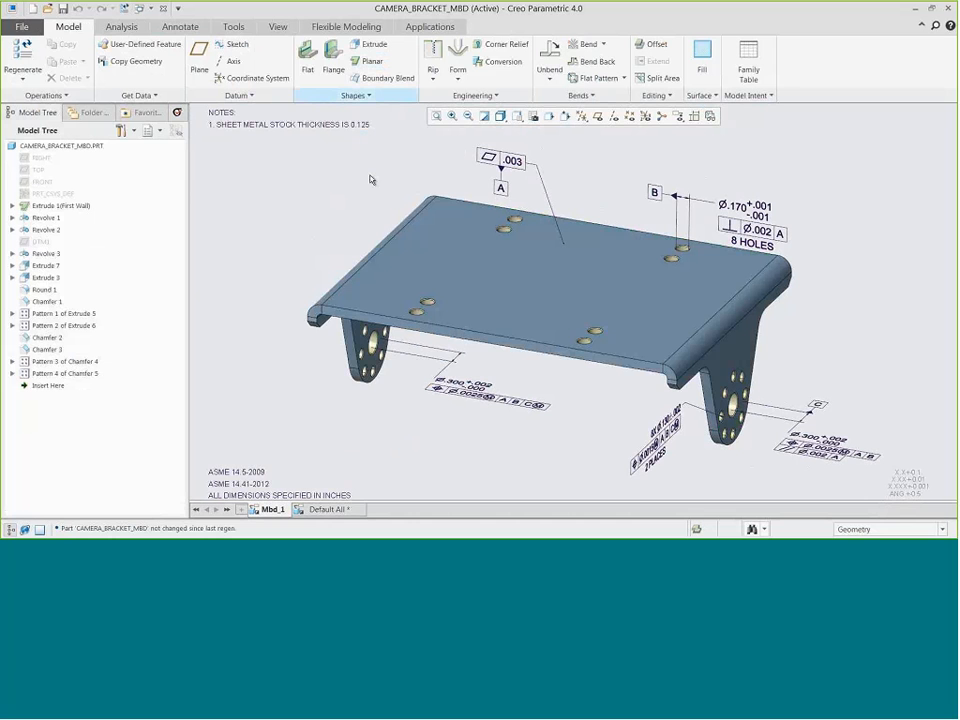
pyautogui.click(166, 9)
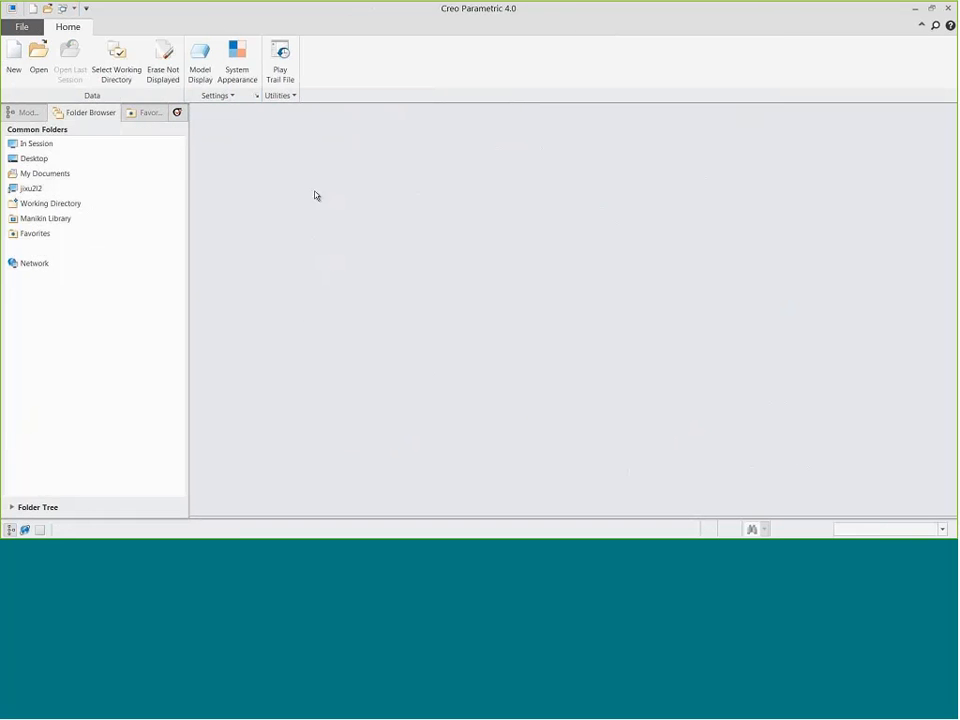
pyautogui.click(165, 75)
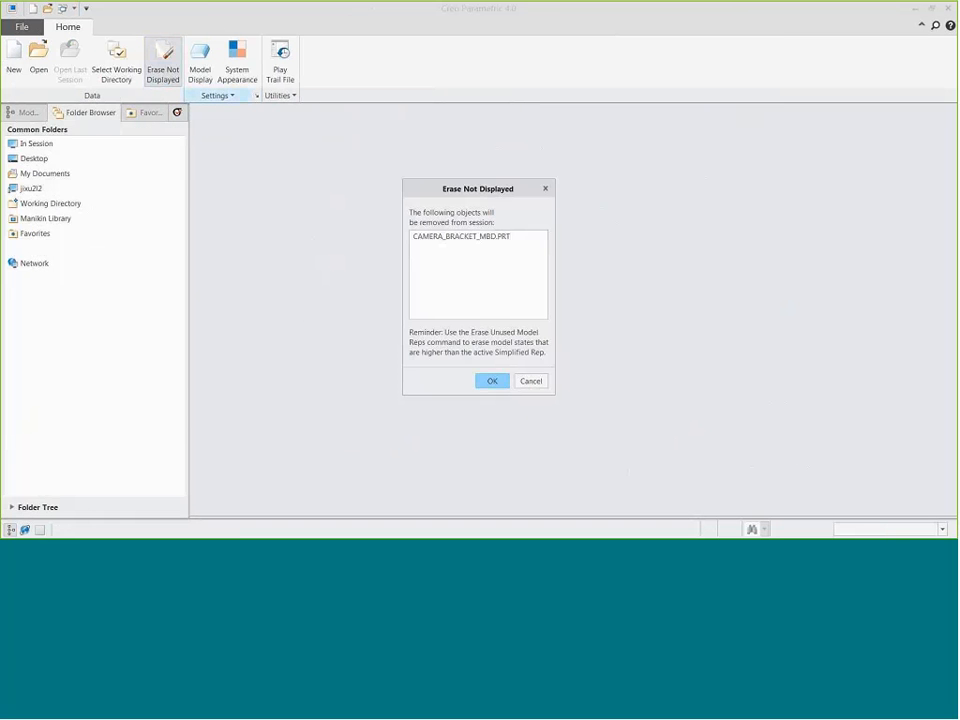
pyautogui.click(492, 381)
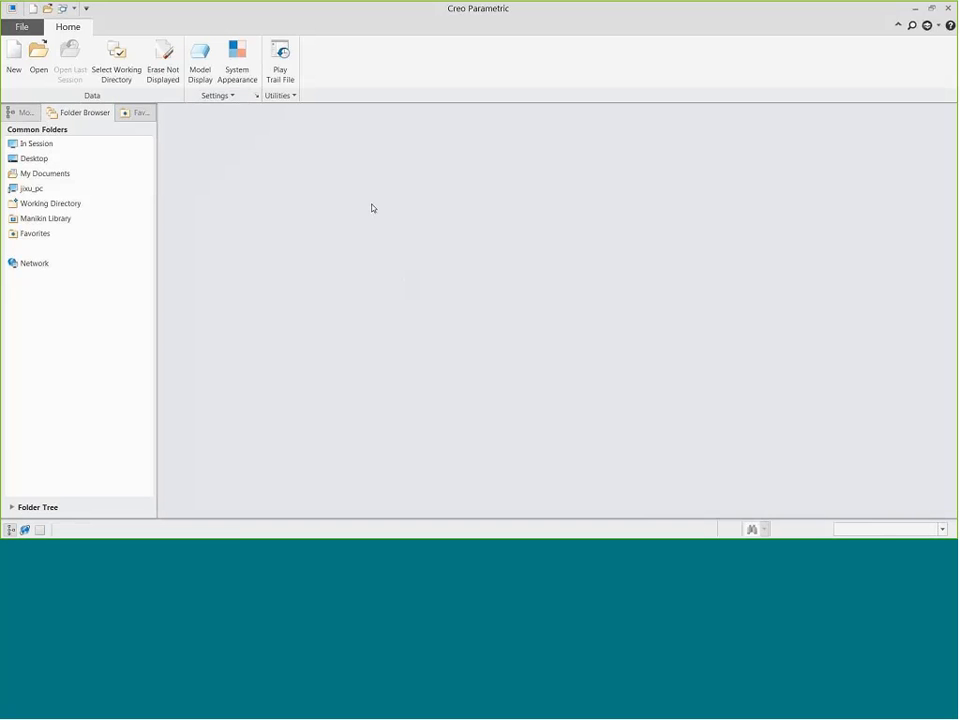
# - Find the gripper files by searching for "gr", open gripper_link-mbd.prt and switch on its annotation display
pyautogui.click(39, 55)
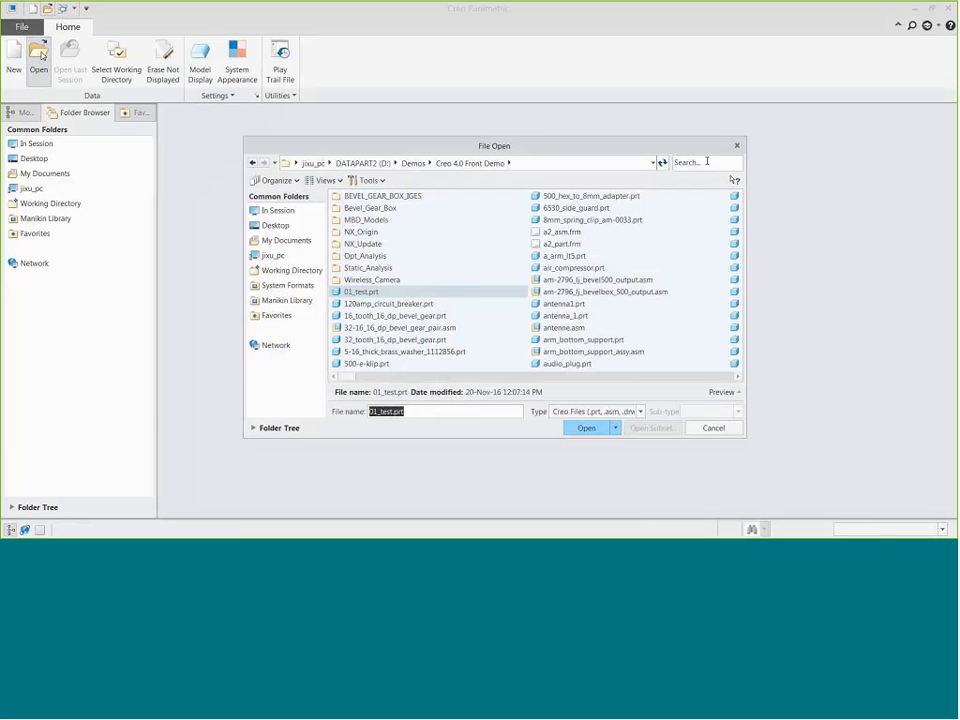
pyautogui.click(705, 162)
pyautogui.write('gr')
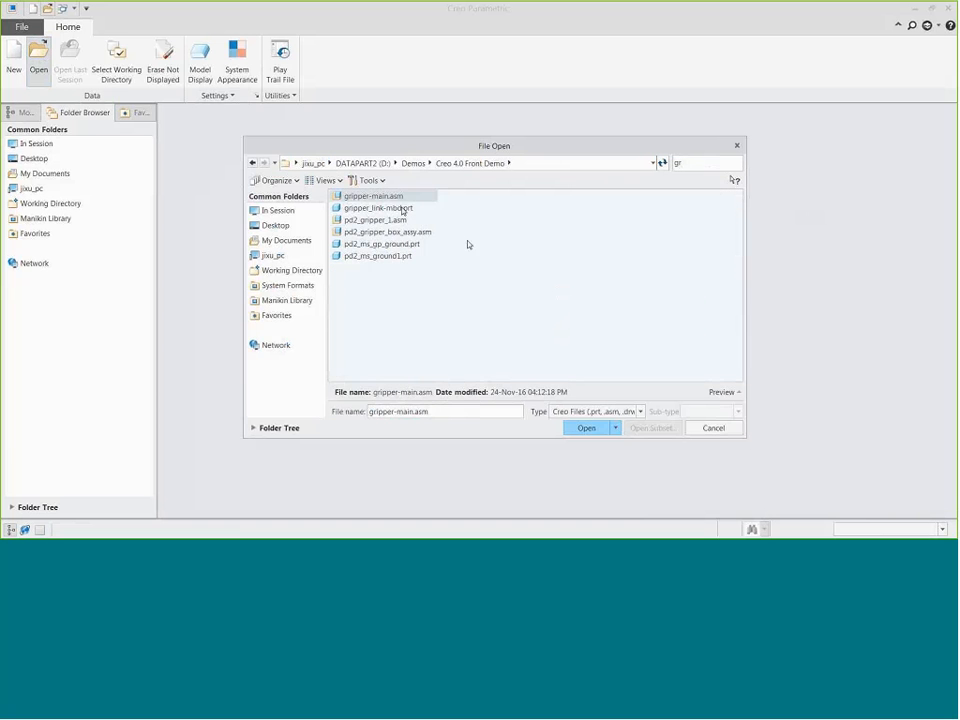
pyautogui.click(402, 209)
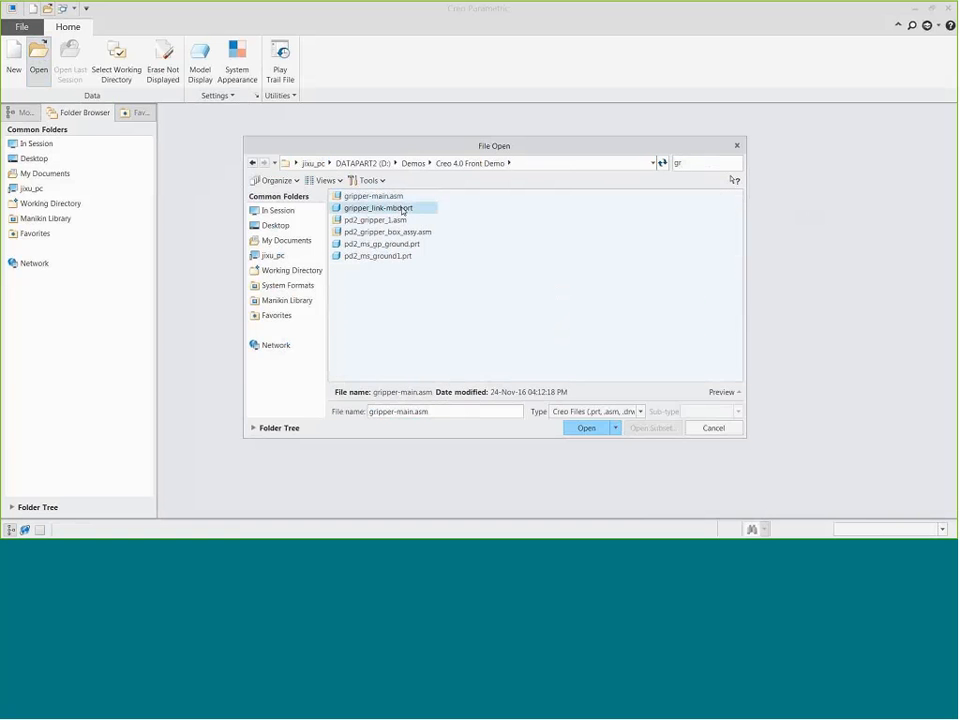
pyautogui.click(596, 428)
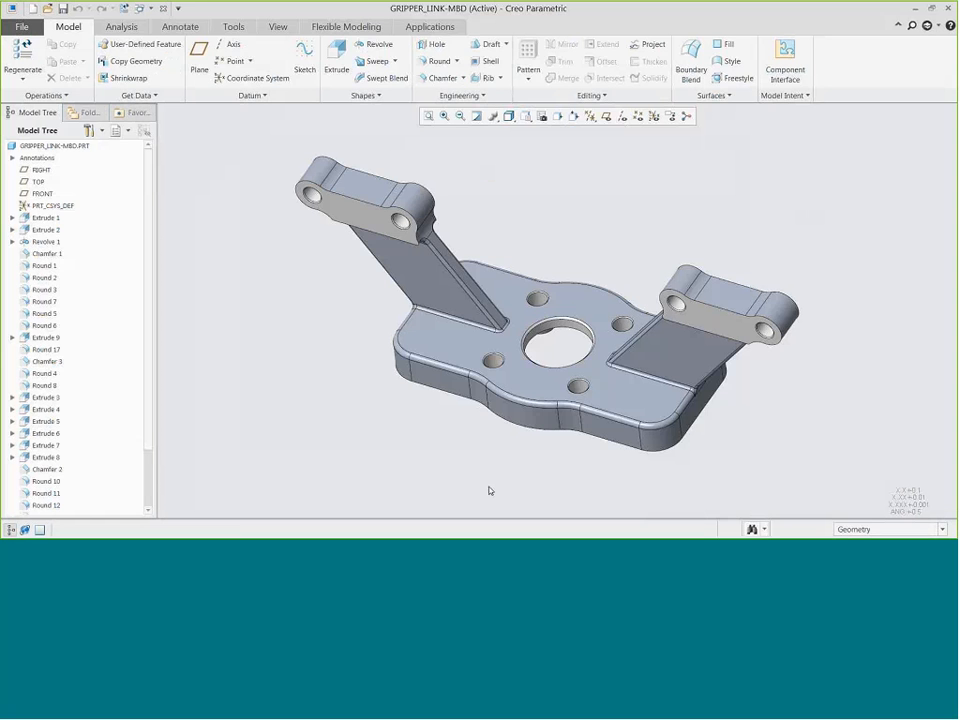
pyautogui.click(670, 117)
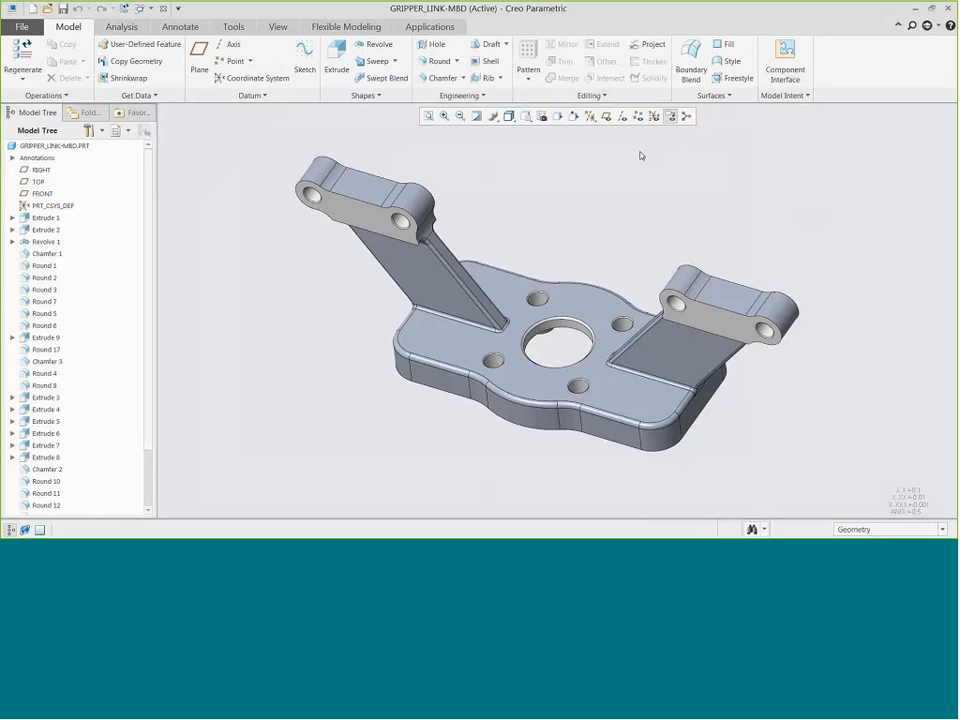
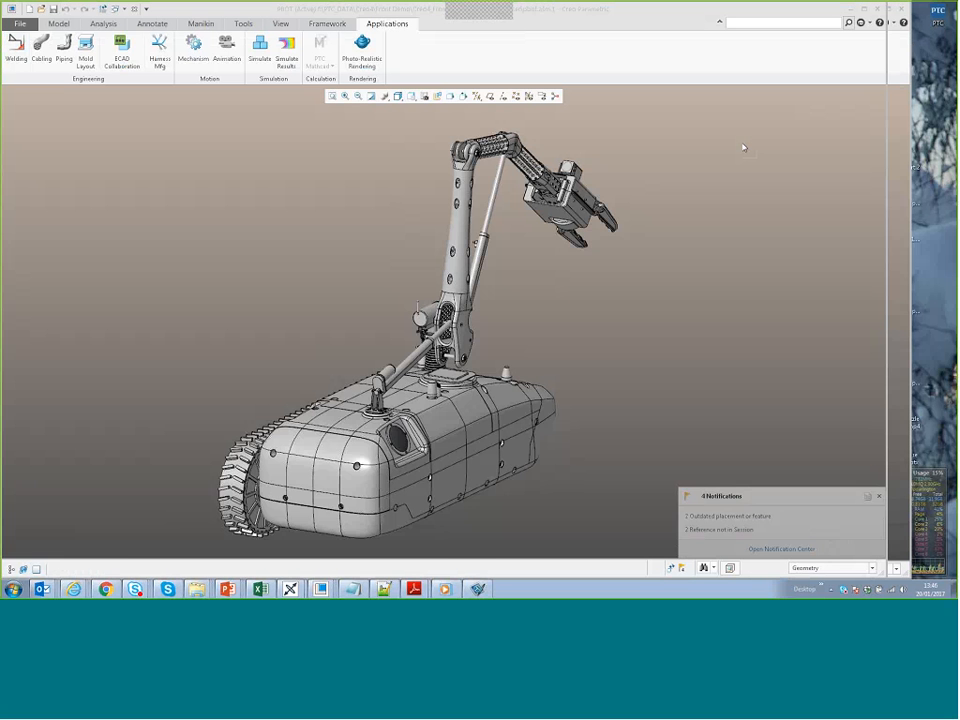
# - Try adding the Datum Feature Symbol command to the geometry mini toolbar, customizing it from a selected gripper finger surface
pyautogui.scroll(5, 628, 229)
pyautogui.scroll(3, 577, 173)
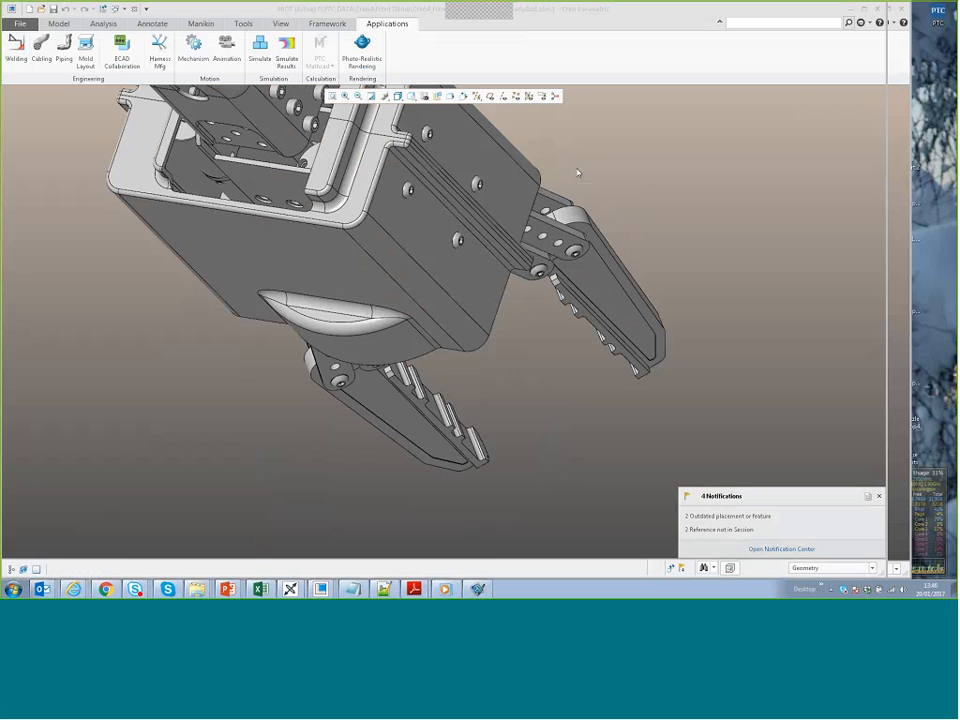
pyautogui.scroll(-2, 577, 173)
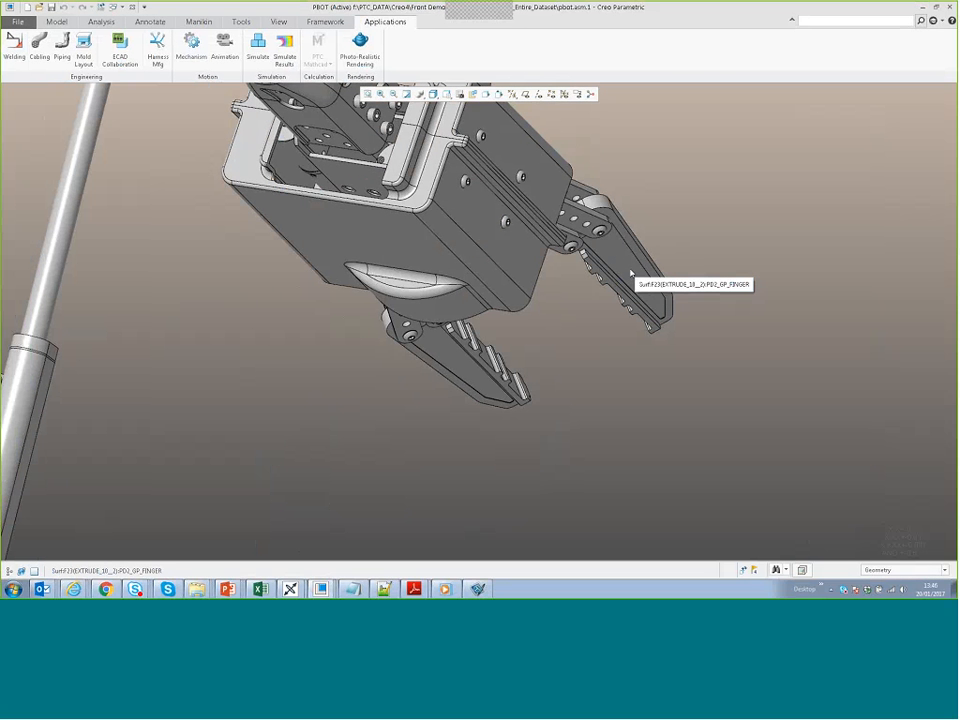
pyautogui.click(631, 273)
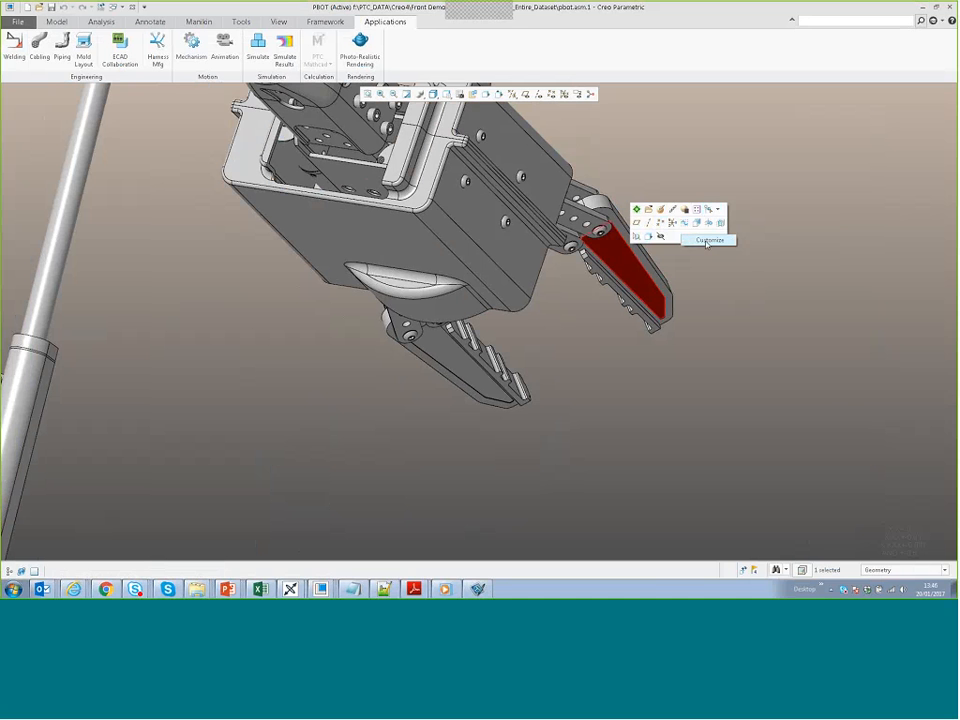
pyautogui.click(708, 241)
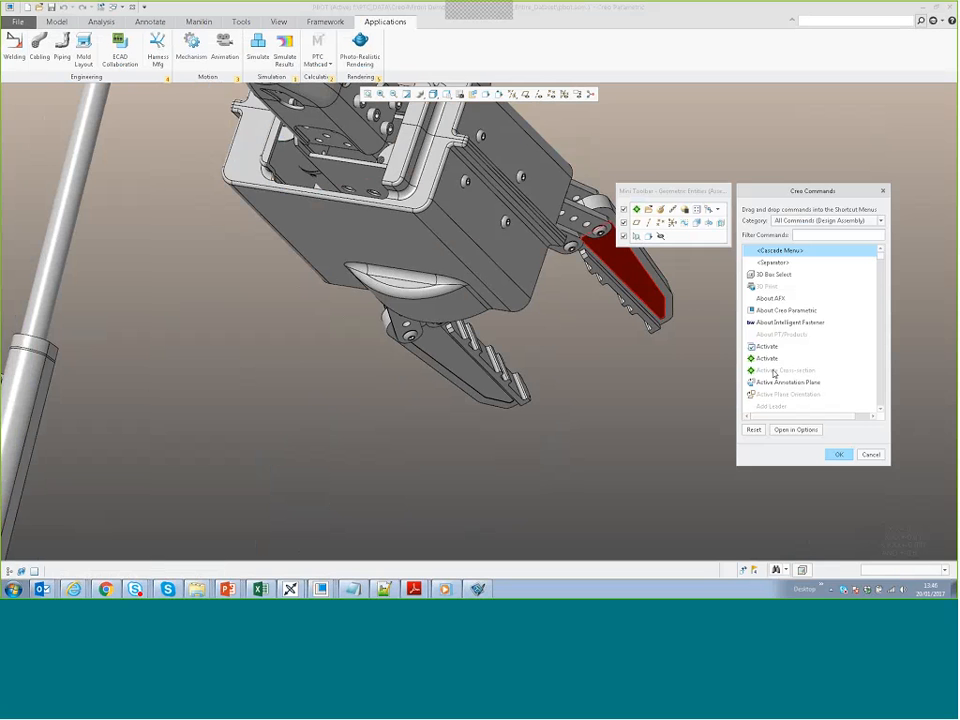
pyautogui.moveTo(881, 257); pyautogui.dragTo(884, 293)
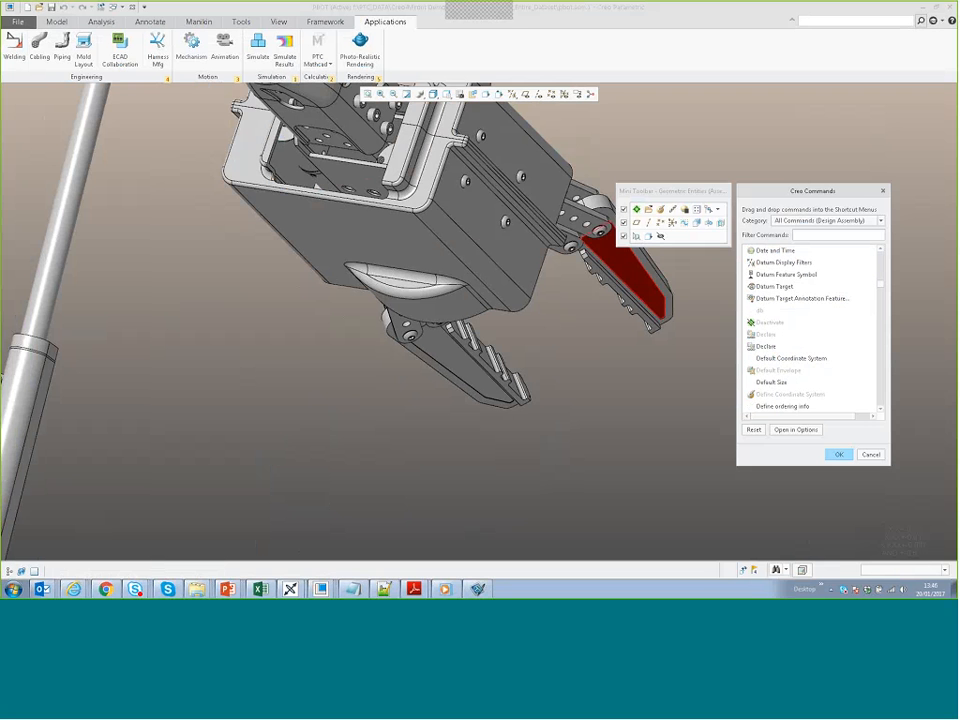
pyautogui.click(789, 279)
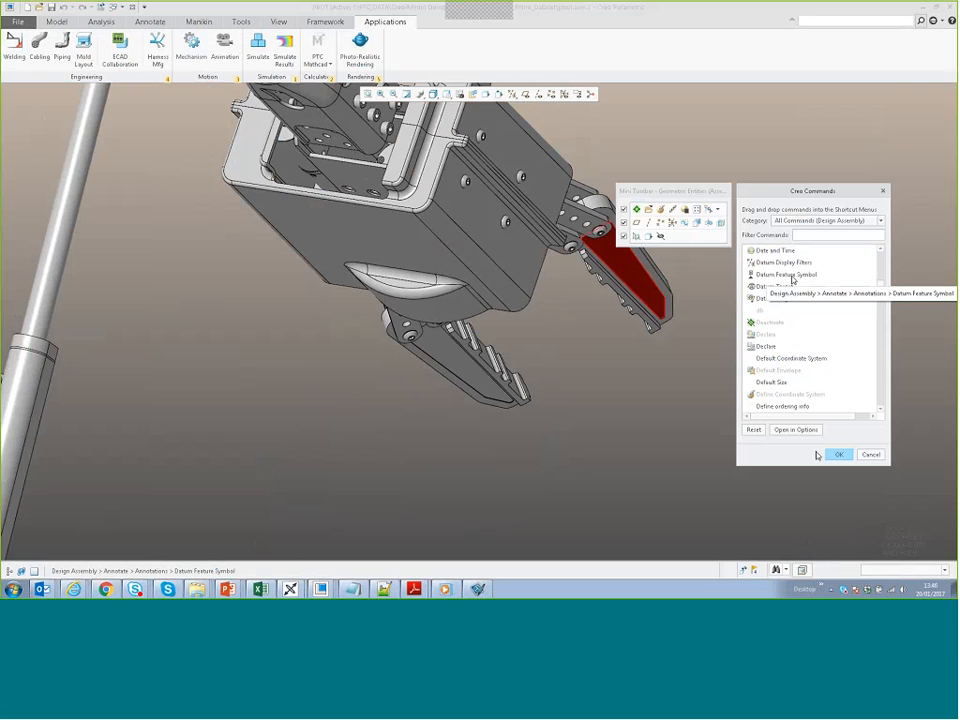
pyautogui.moveTo(786, 274); pyautogui.dragTo(671, 235)
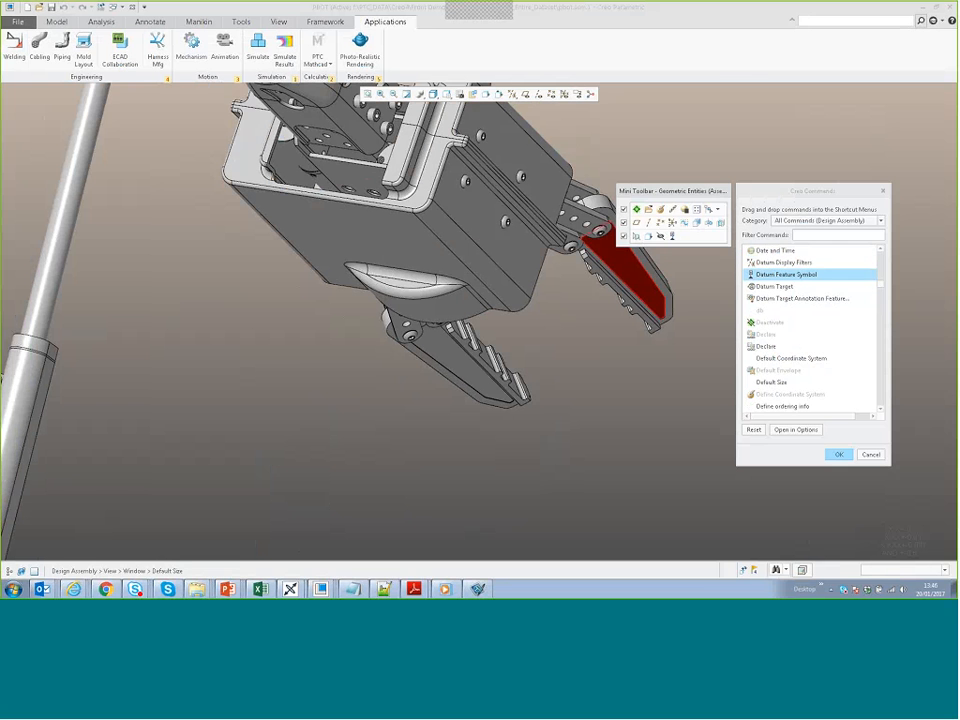
pyautogui.click(869, 454)
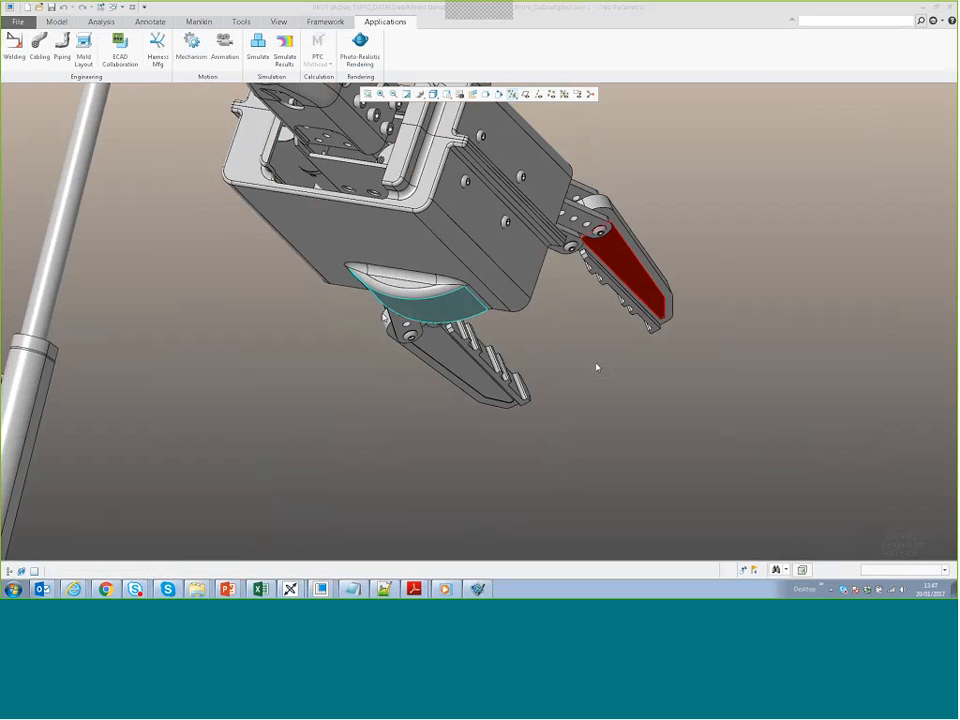
# - View the whole robot in full-screen mode with its notice dismissed for the future, and return to the normal window
pyautogui.scroll(6, 540, 374)
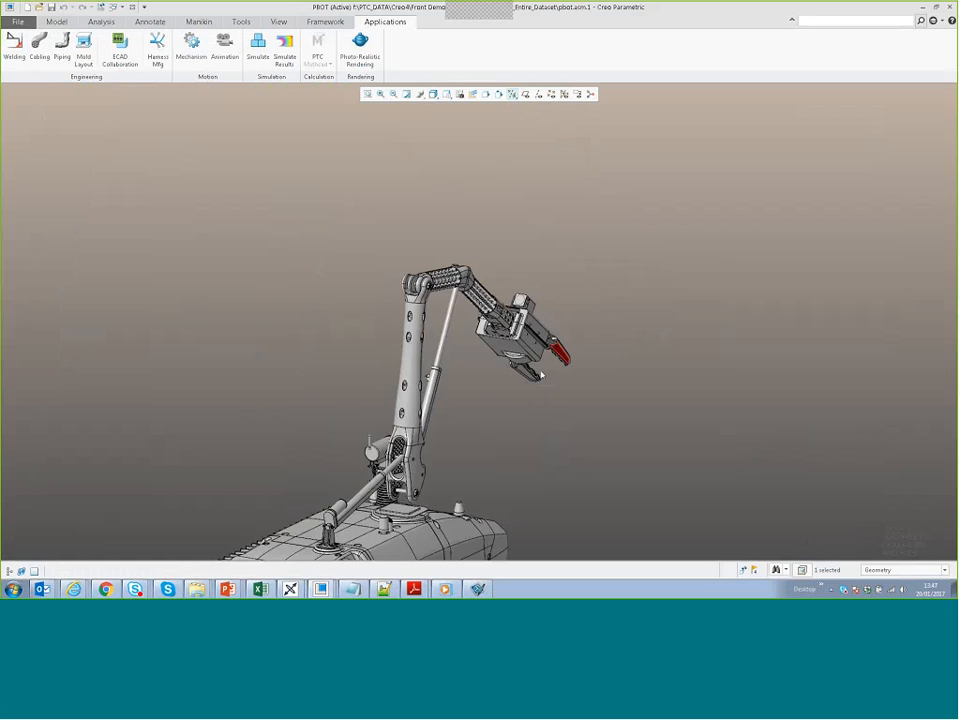
pyautogui.keyDown('shift'); pyautogui.moveTo(538, 373); pyautogui.dragTo(604, 234, button='middle'); pyautogui.keyUp('shift')
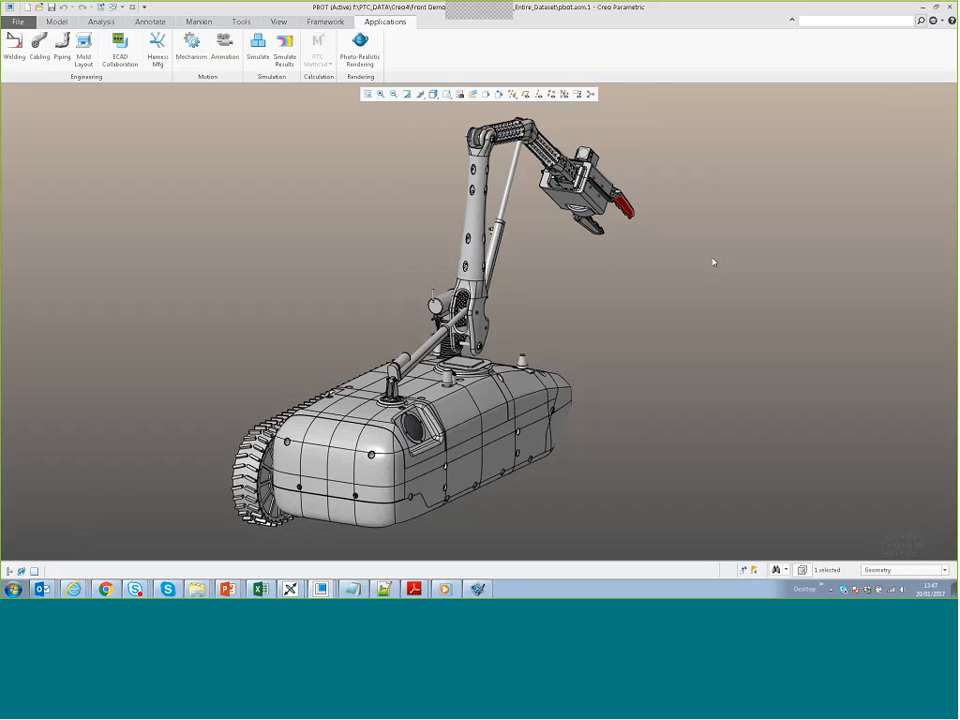
pyautogui.press('F11')
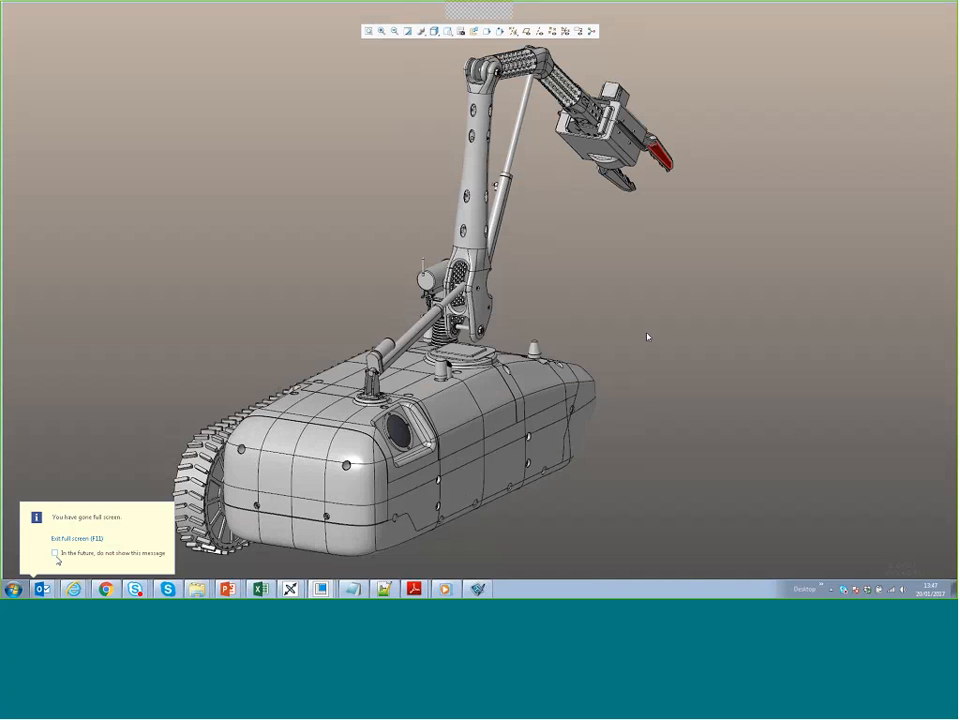
pyautogui.click(55, 555)
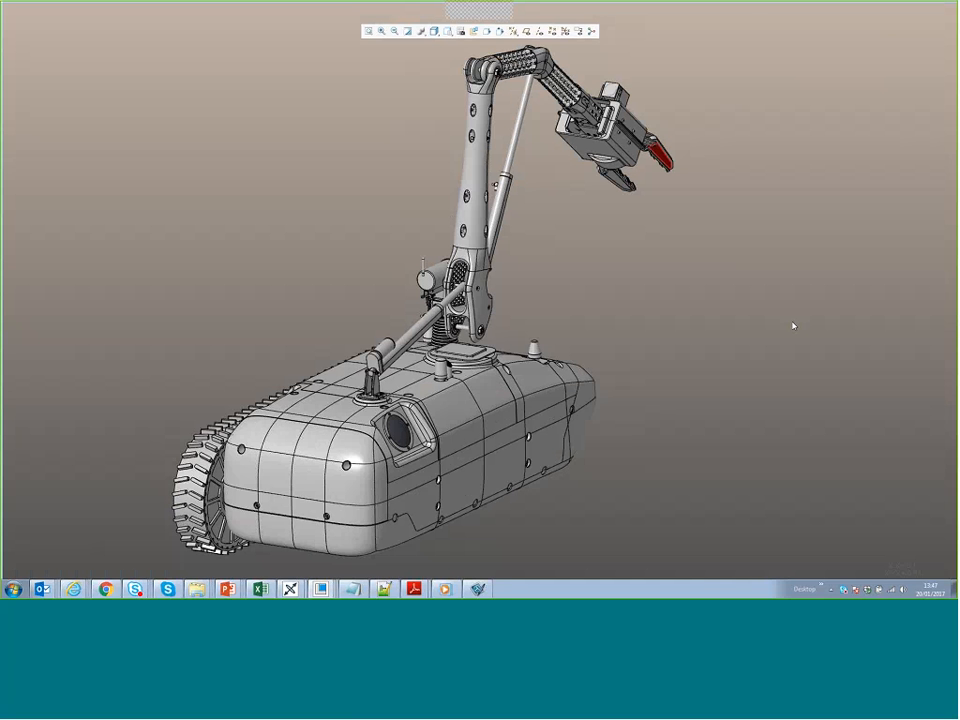
pyautogui.moveTo(760, 5)
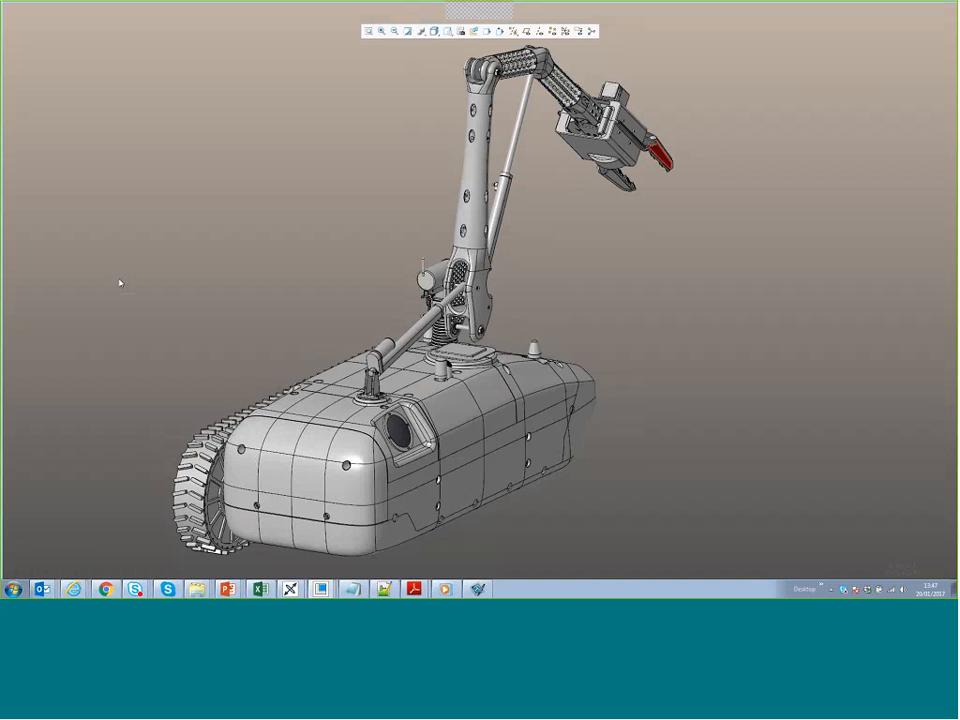
pyautogui.press('F11')
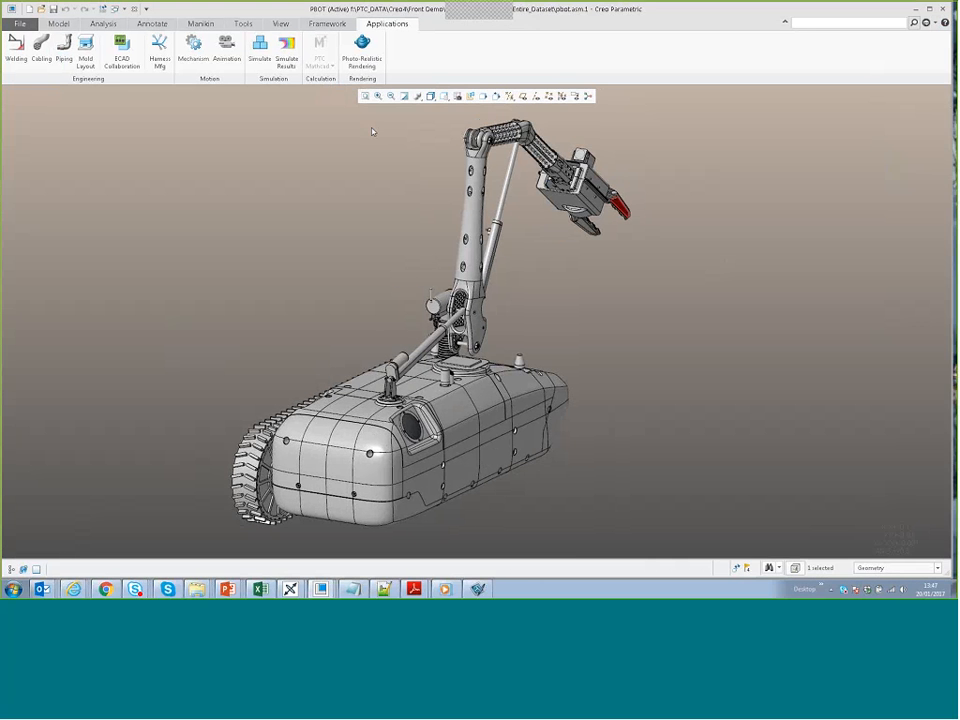
pyautogui.hotkey('alt', 'space')
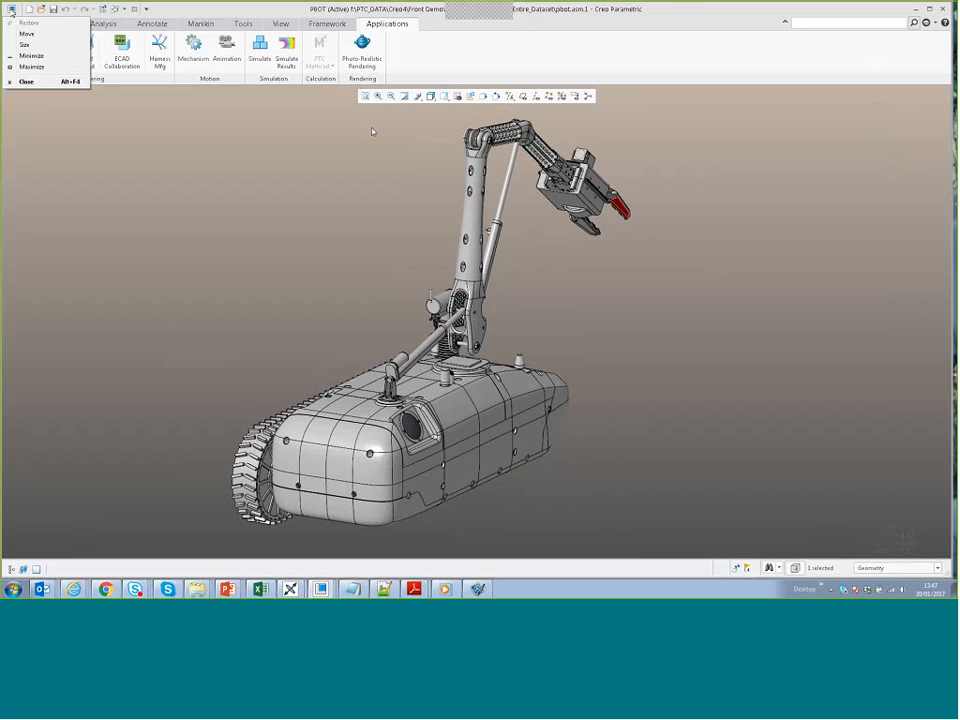
pyautogui.press('Escape')
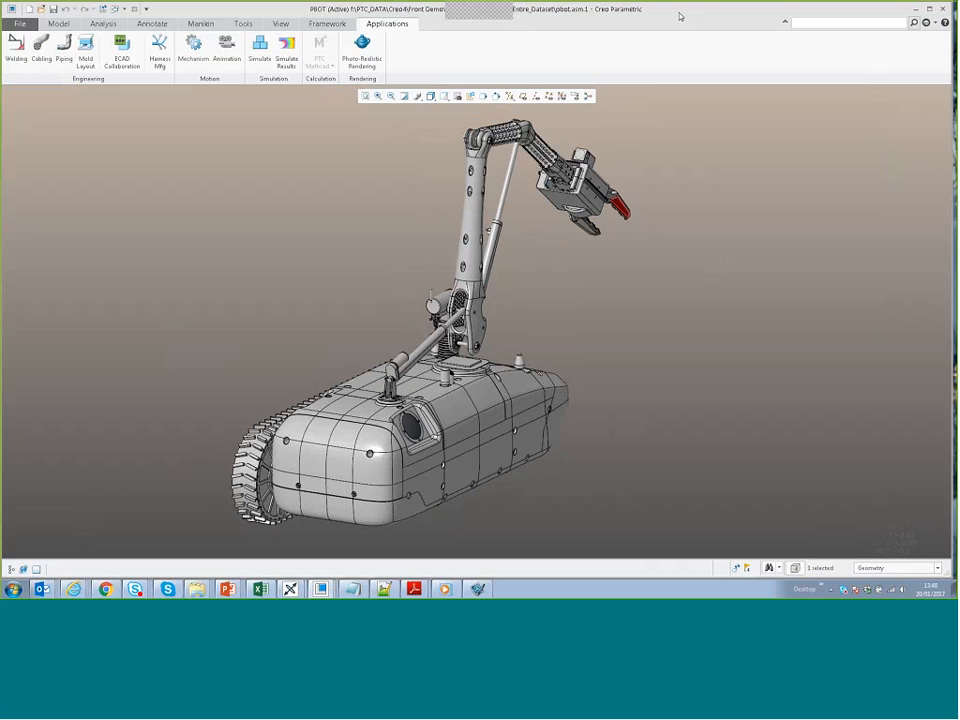
pyautogui.doubleClick(682, 16)
pyautogui.doubleClick(686, 17)
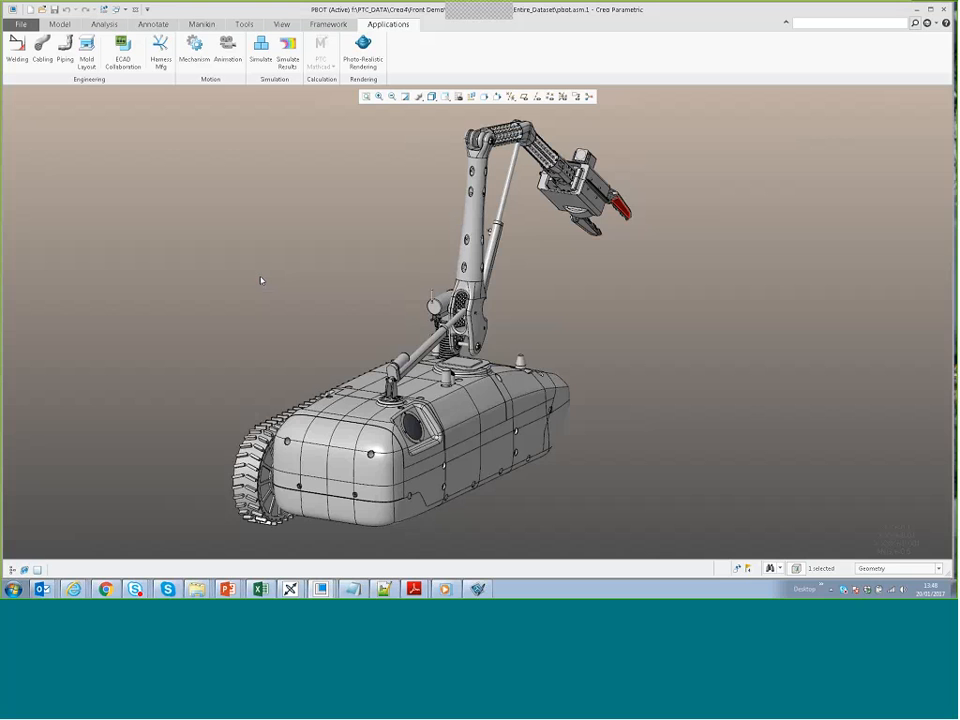
# - Show the model tree beside the robot, and compare the normal window with full-screen mode before leaving full screen
pyautogui.press('F11')
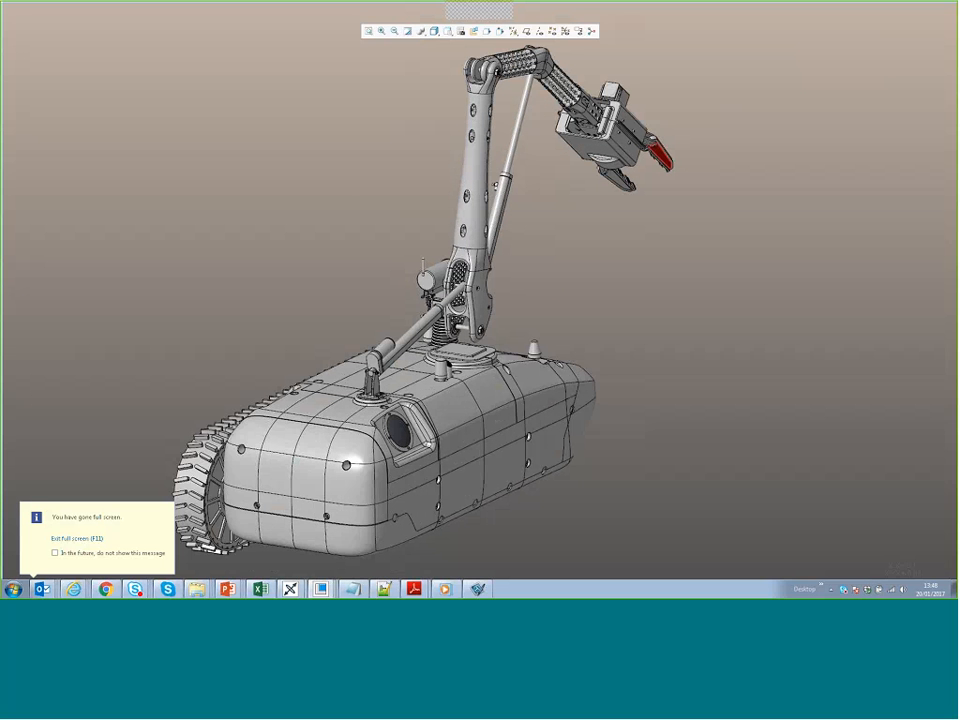
pyautogui.press('F11')
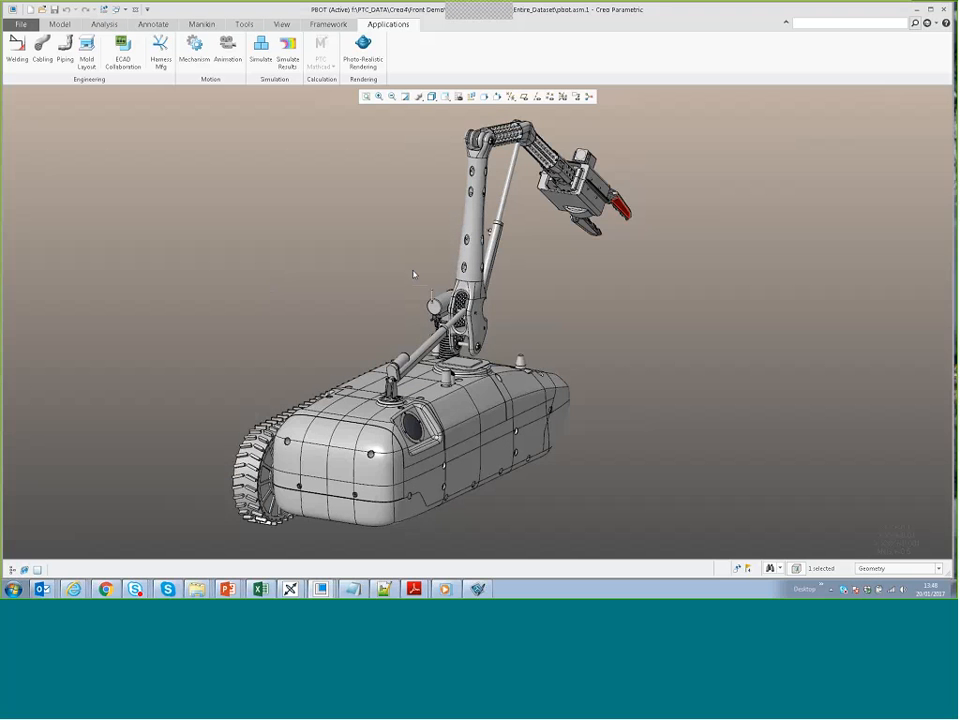
pyautogui.click(12, 569)
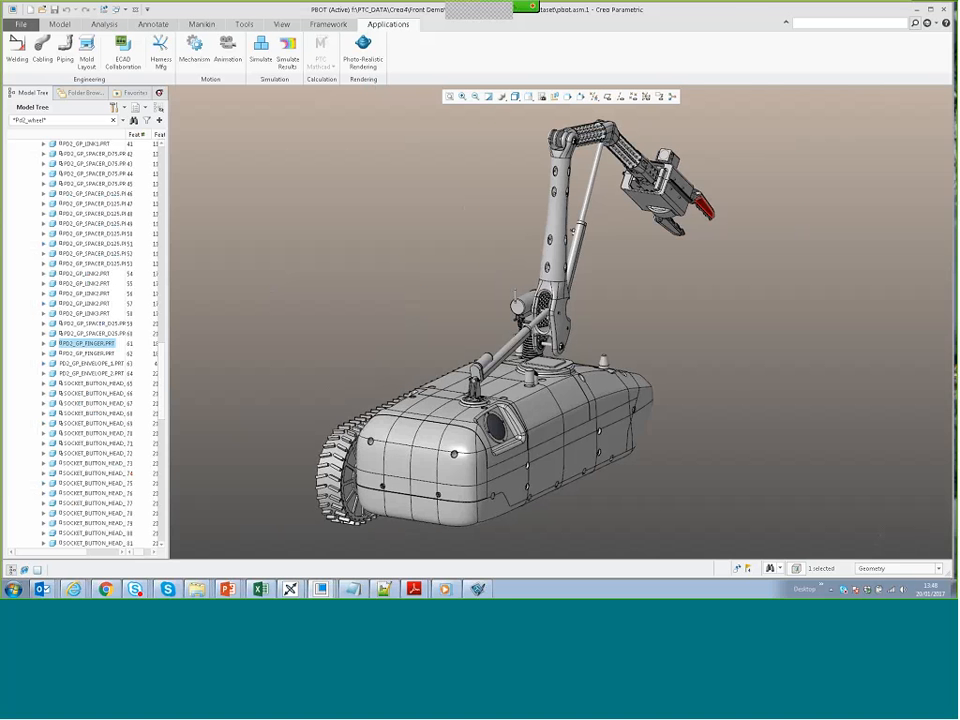
pyautogui.press('F11')
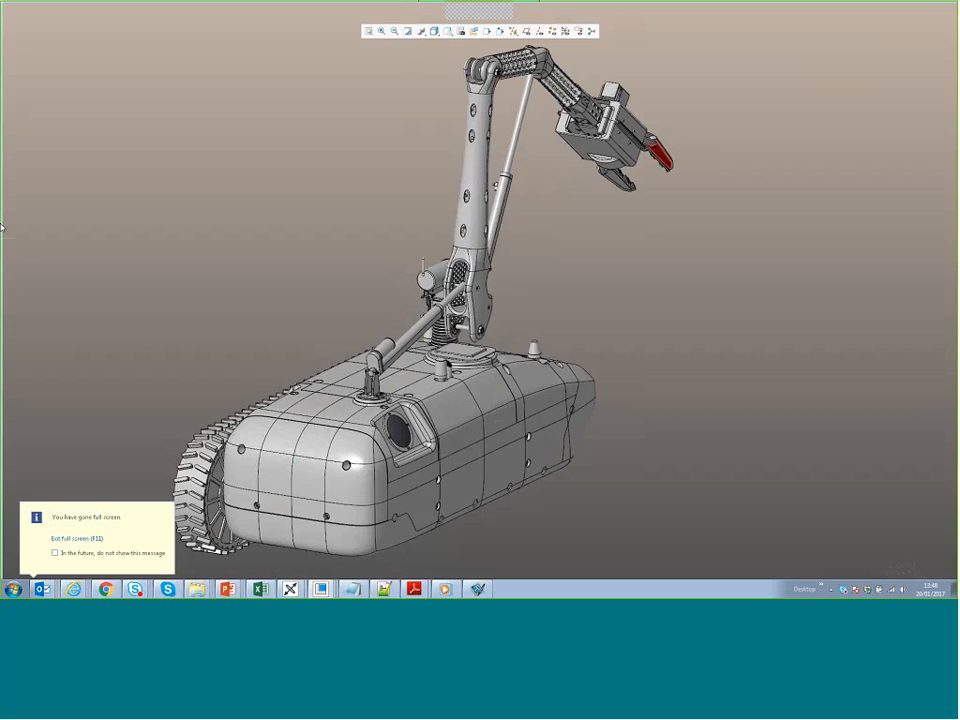
pyautogui.press('F11')
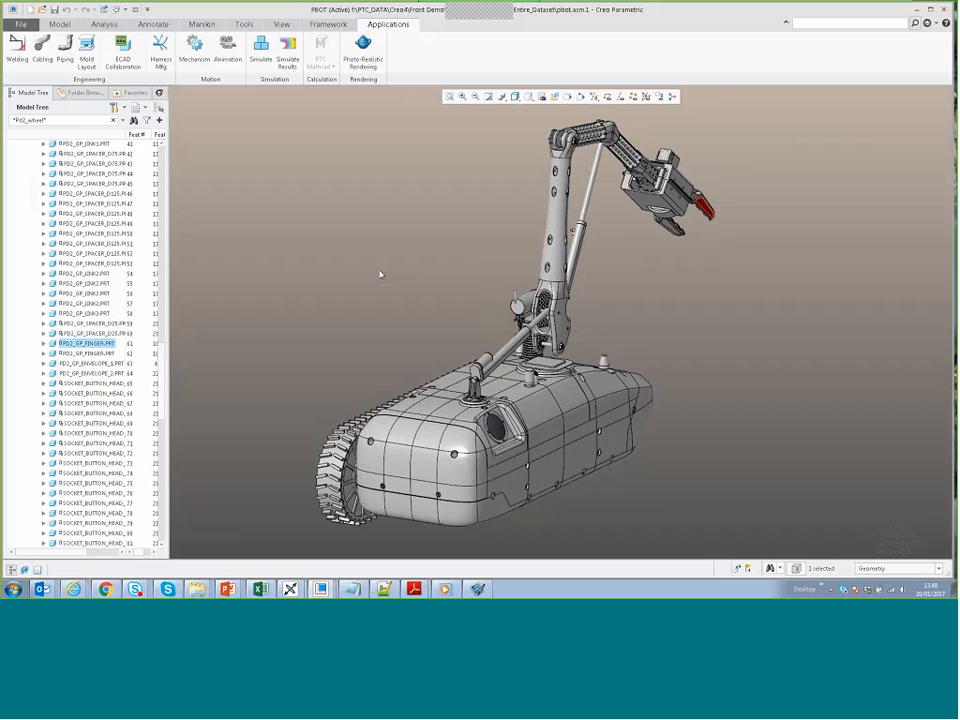
# - Orient the robot upright in a straight end-on view and examine its body and tracked wheel up close
pyautogui.hotkey('ctrl', 'd')
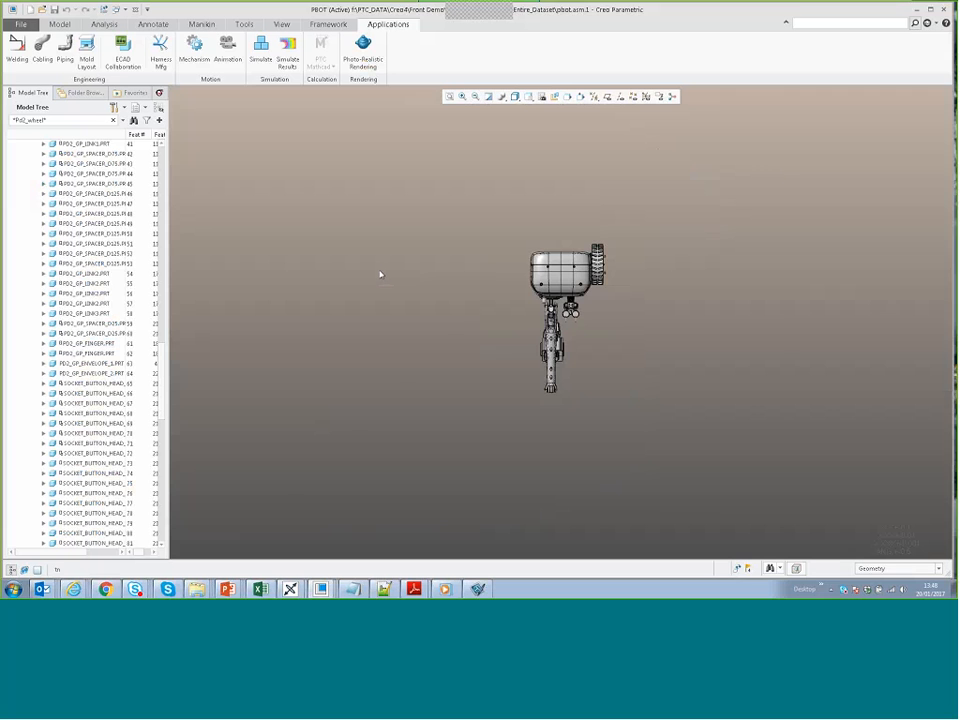
pyautogui.press('t')
pyautogui.press('n')
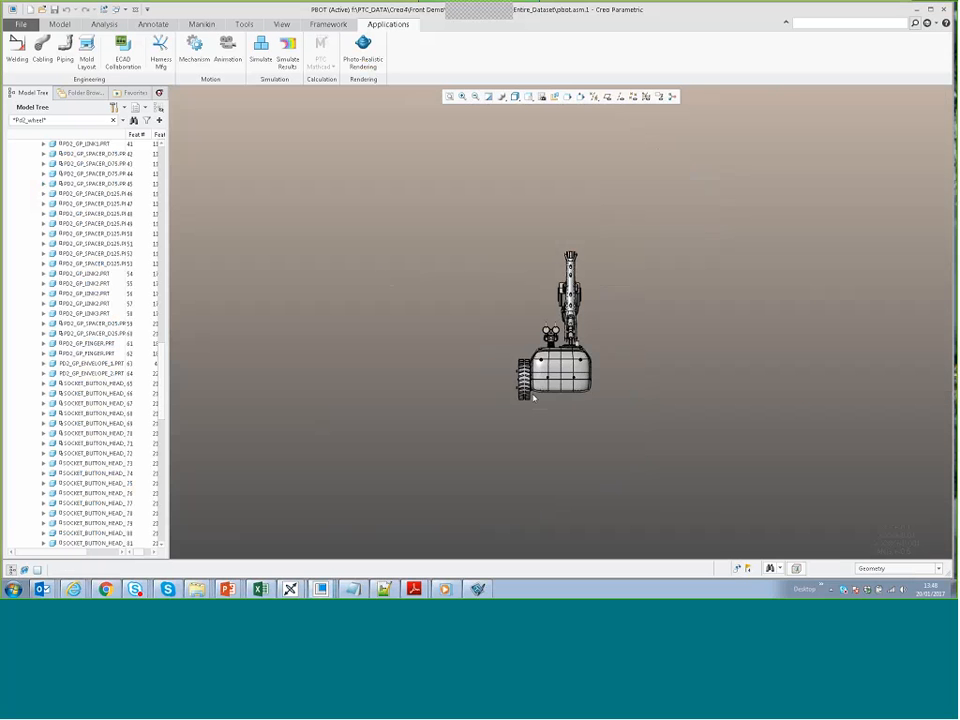
pyautogui.scroll(-6, 532, 398)
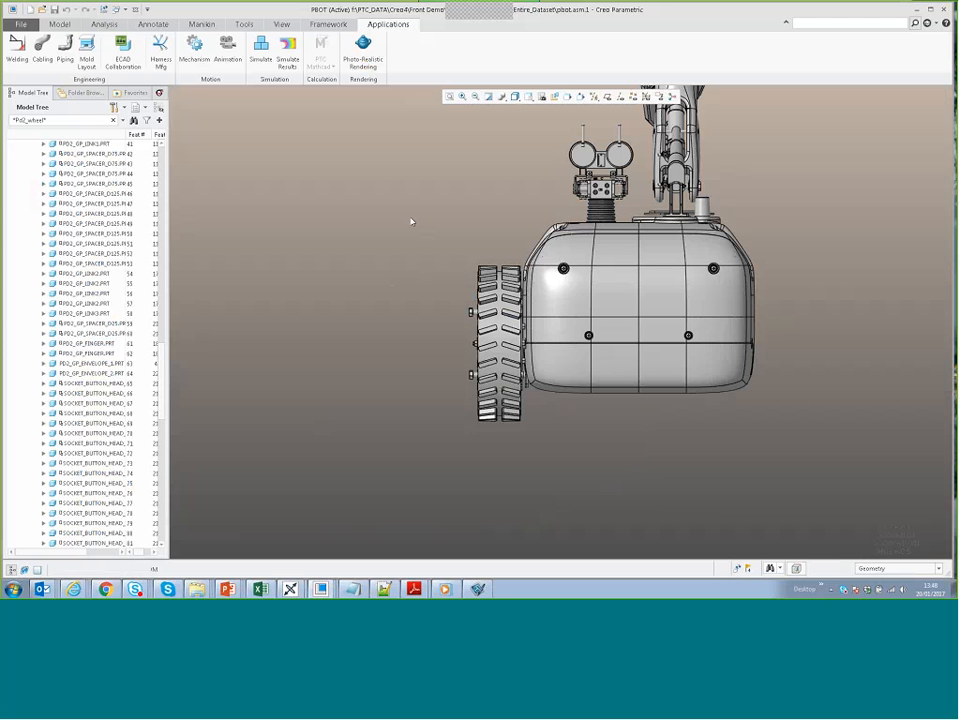
# - Try box-selecting the components around the track in both directions, and clear the selection
pyautogui.moveTo(403, 201); pyautogui.dragTo(523, 467)
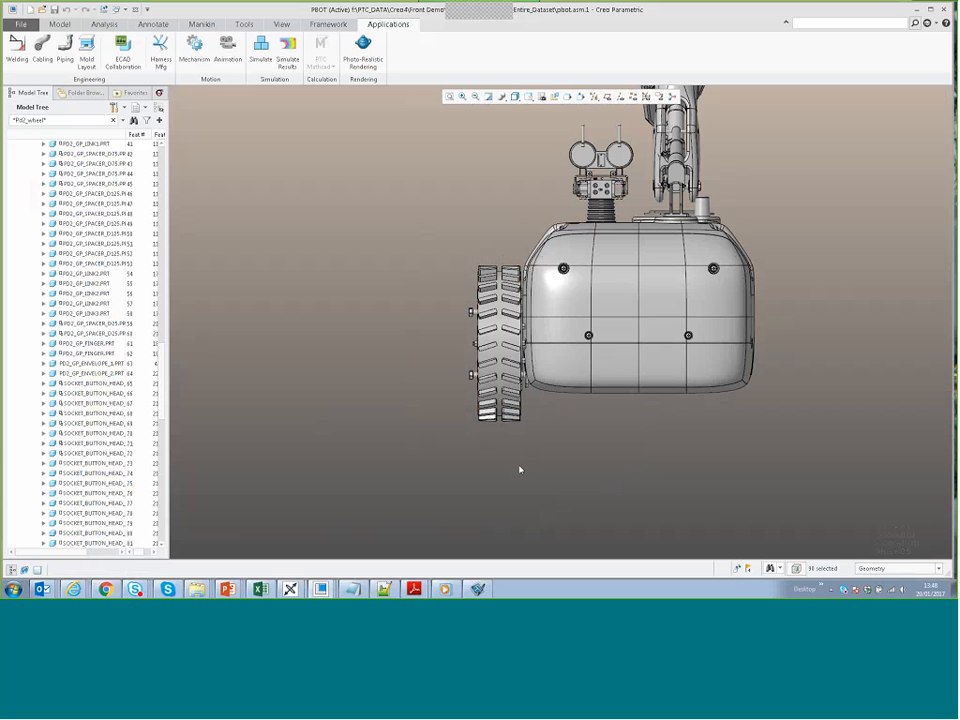
pyautogui.moveTo(538, 477)
pyautogui.mouseDown()
pyautogui.moveTo(476, 374)
pyautogui.moveTo(449, 287)
pyautogui.mouseUp()
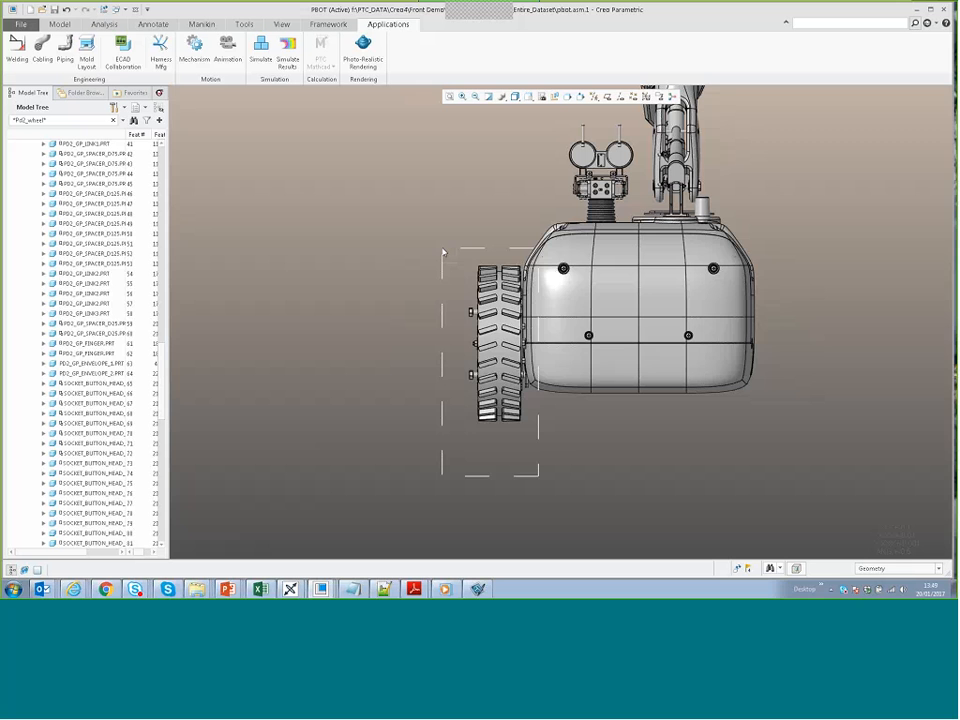
pyautogui.moveTo(443, 252); pyautogui.dragTo(464, 259)
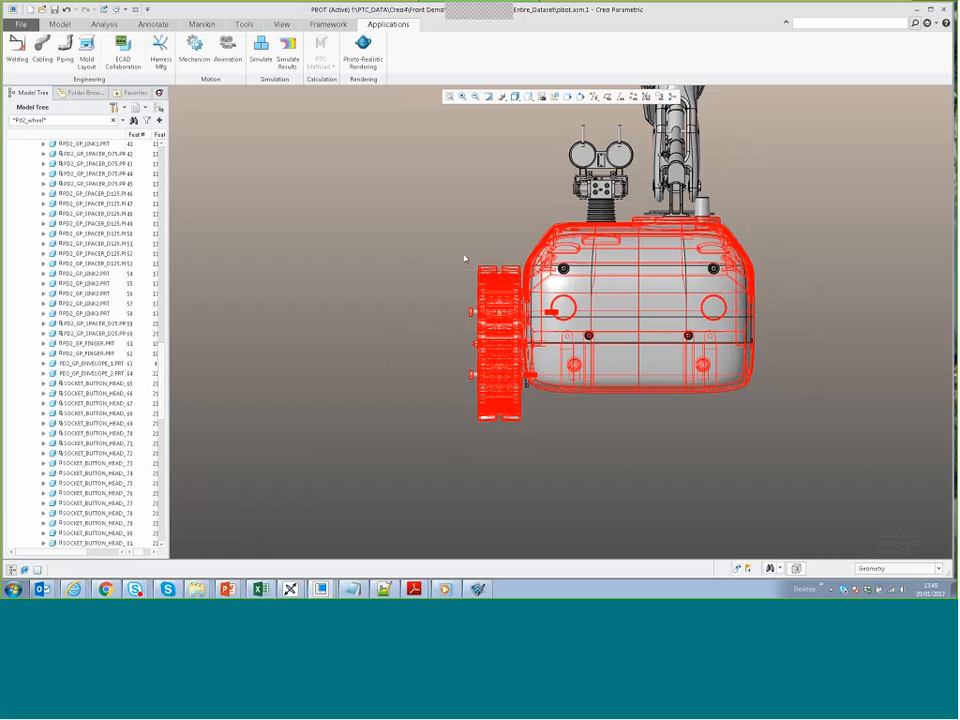
pyautogui.click(908, 325)
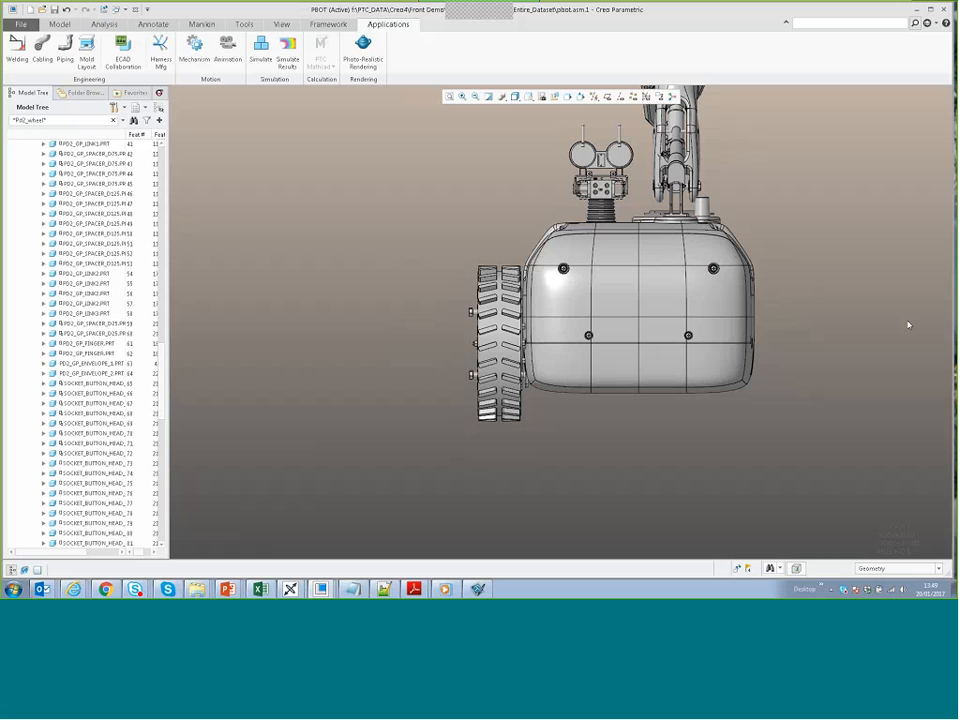
# - Set up a Mirror Component operation for TRACKS_PORT.ASM about the assembly's ASM_TOP datum plane
pyautogui.scroll(10, 61, 270)
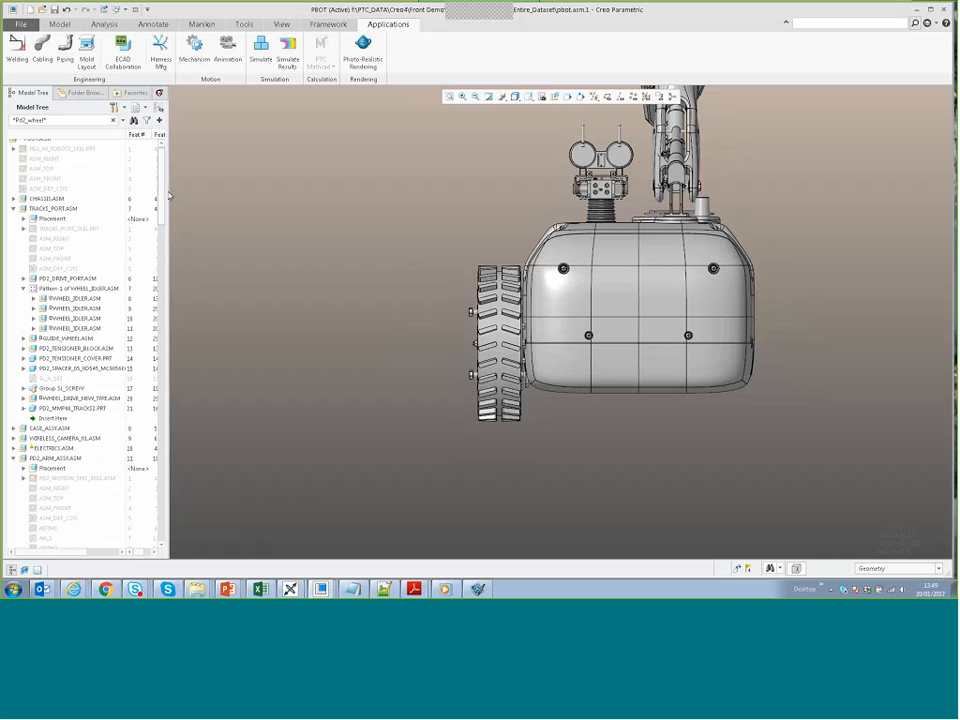
pyautogui.click(52, 214)
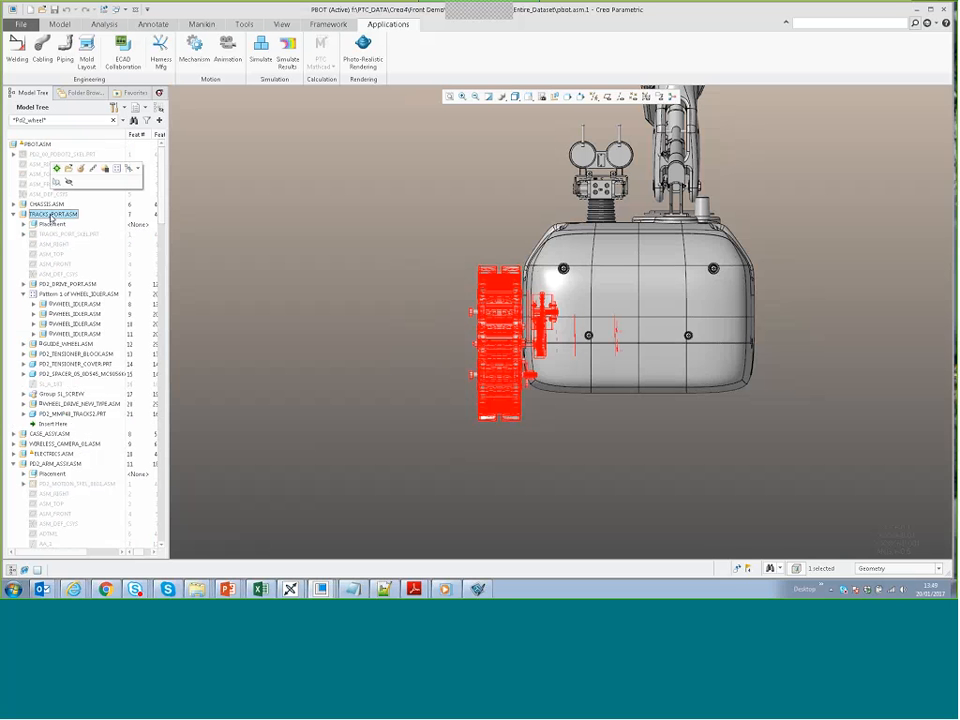
pyautogui.rightClick(52, 216)
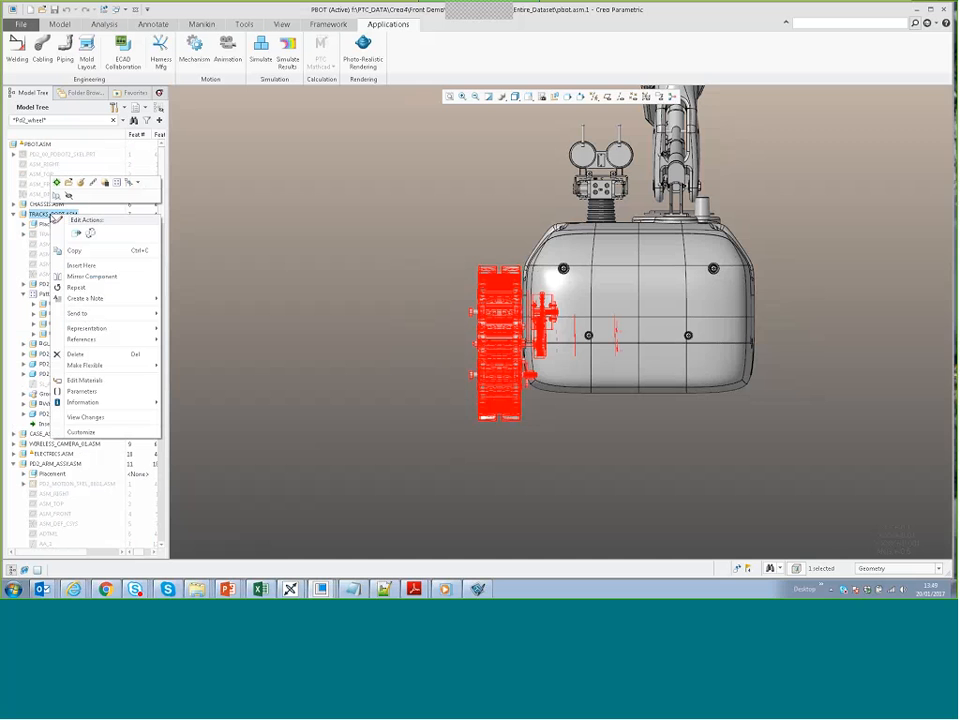
pyautogui.click(81, 277)
pyautogui.click(45, 175)
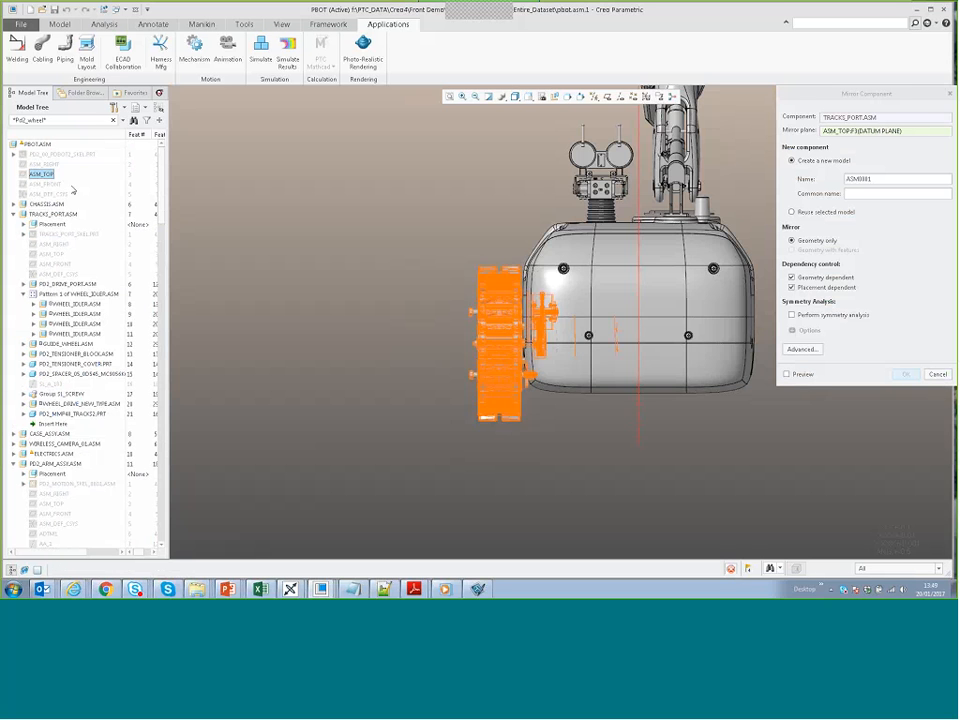
pyautogui.scroll(2, 350, 411)
pyautogui.moveTo(519, 366)
pyautogui.mouseDown(button='middle')
pyautogui.moveTo(367, 384)
pyautogui.moveTo(516, 330)
pyautogui.moveTo(355, 392)
pyautogui.mouseUp(button='middle')
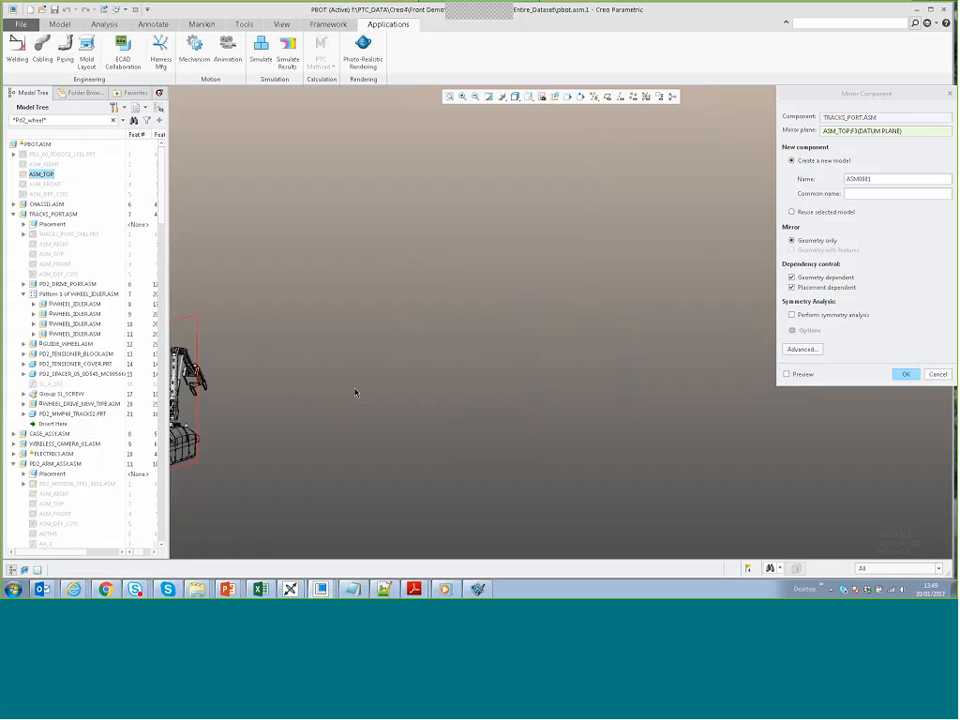
pyautogui.moveTo(577, 330)
pyautogui.mouseDown(button='middle')
pyautogui.moveTo(648, 314)
pyautogui.moveTo(590, 330)
pyautogui.mouseUp(button='middle')
pyautogui.scroll(-3, 450, 366)
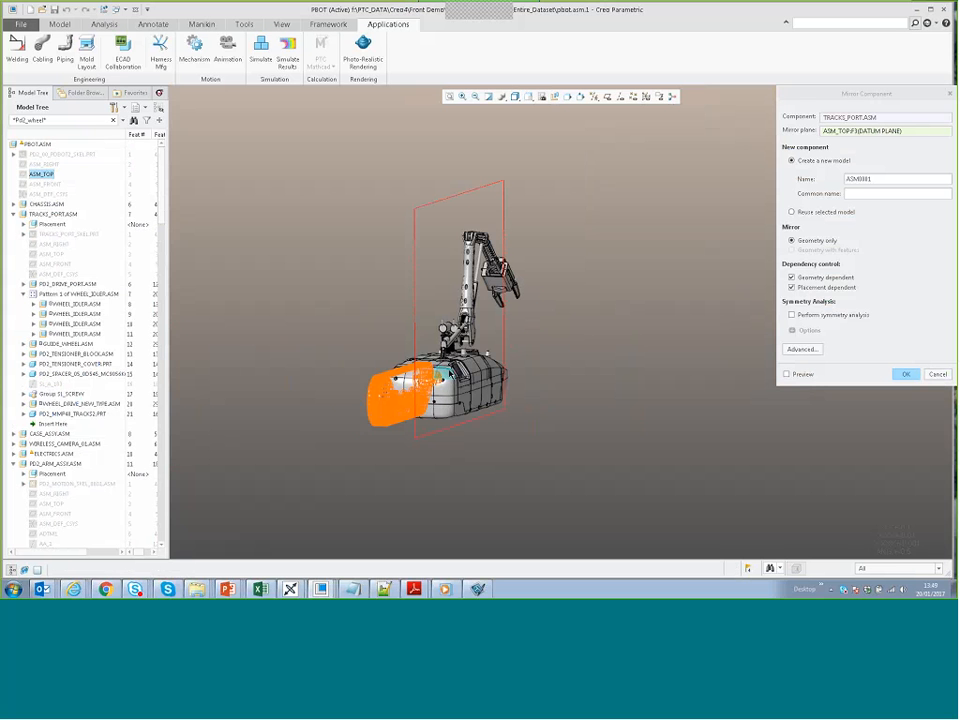
# - Enable symmetry analysis for the mirror with its options shown, and open the advanced subassembly component settings in a wider window
pyautogui.click(792, 315)
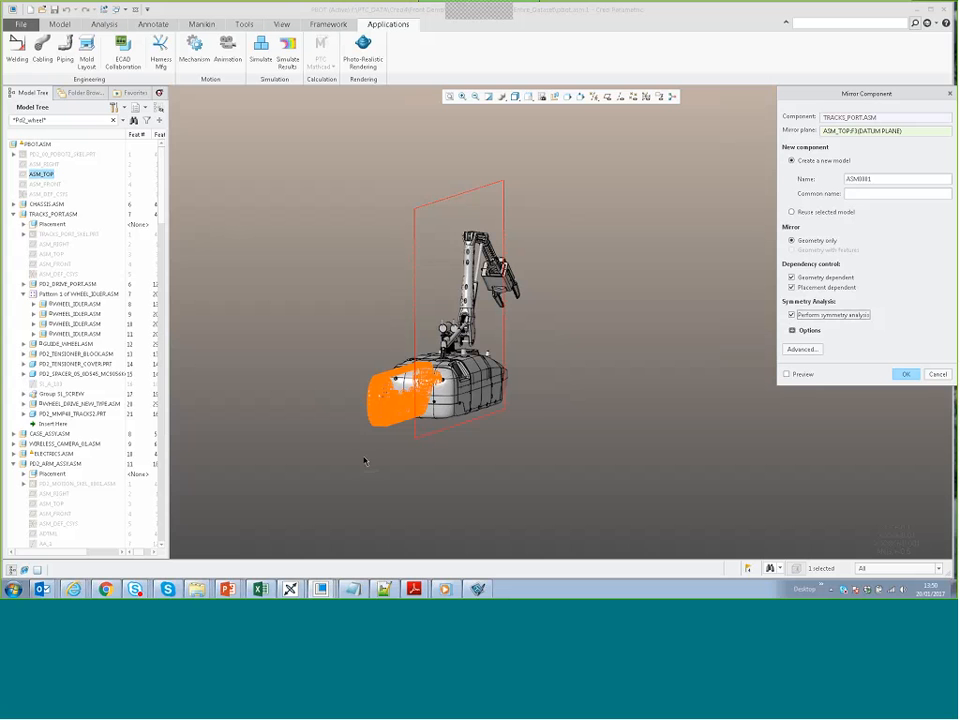
pyautogui.scroll(3, 365, 461)
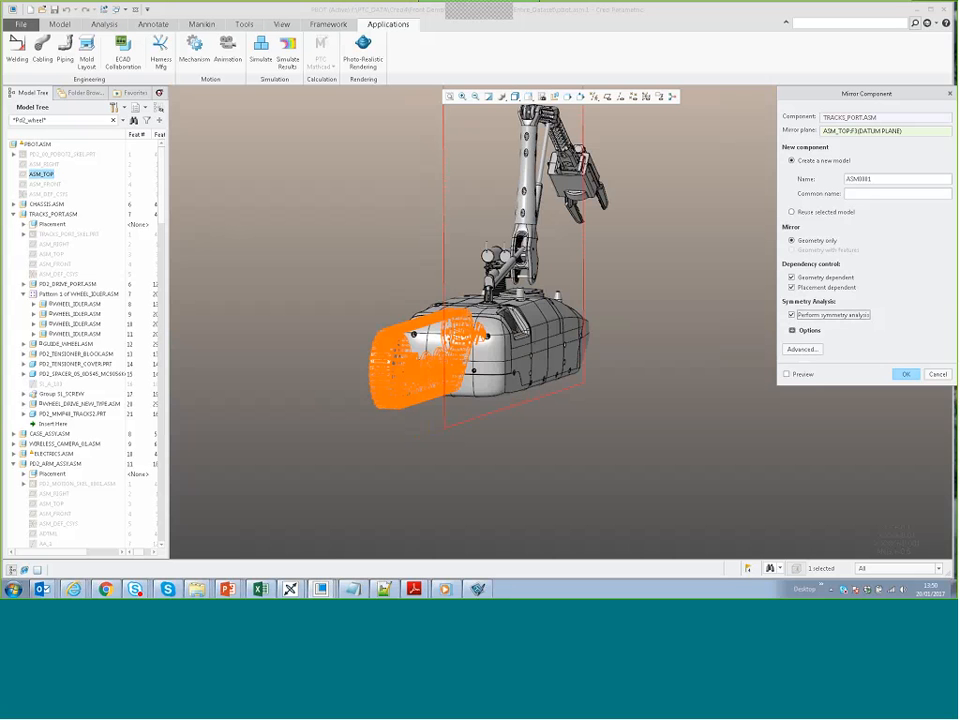
pyautogui.click(793, 330)
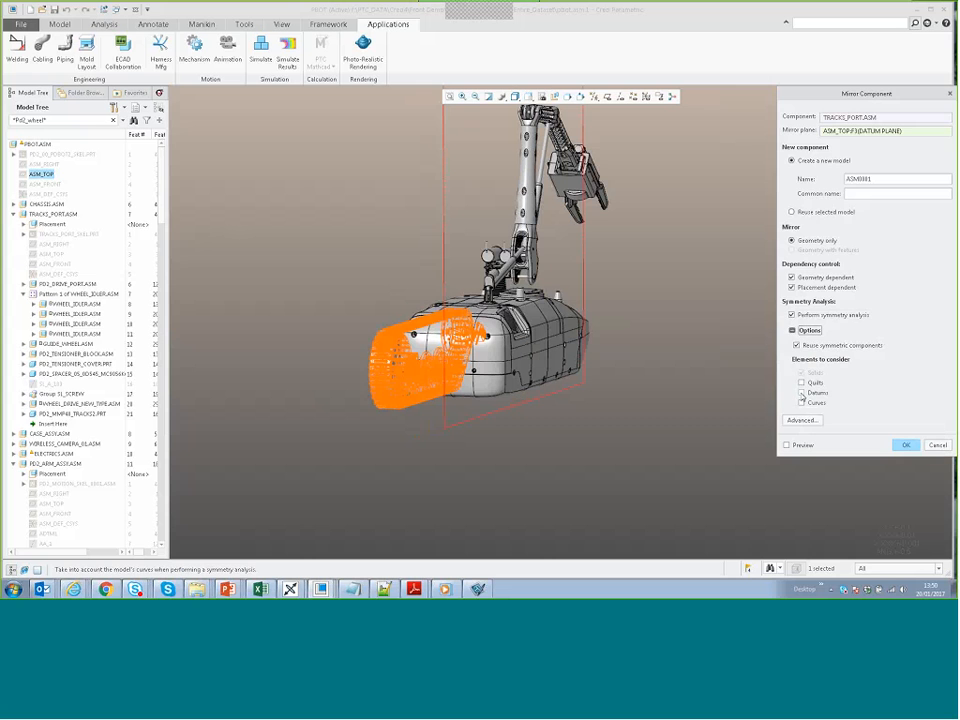
pyautogui.click(802, 421)
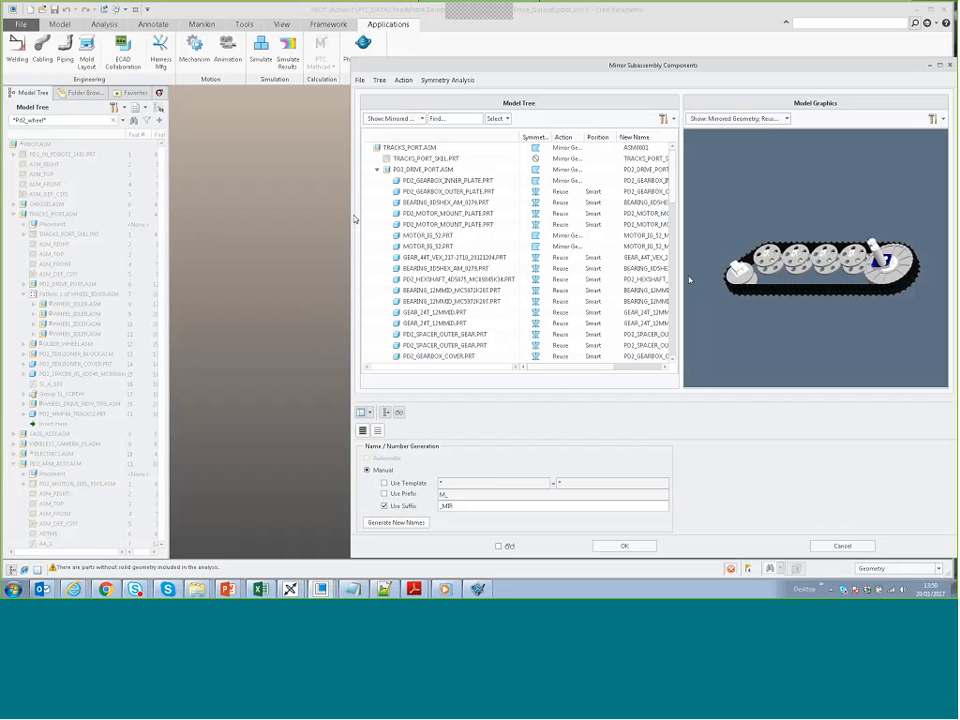
pyautogui.moveTo(353, 219); pyautogui.dragTo(270, 219)
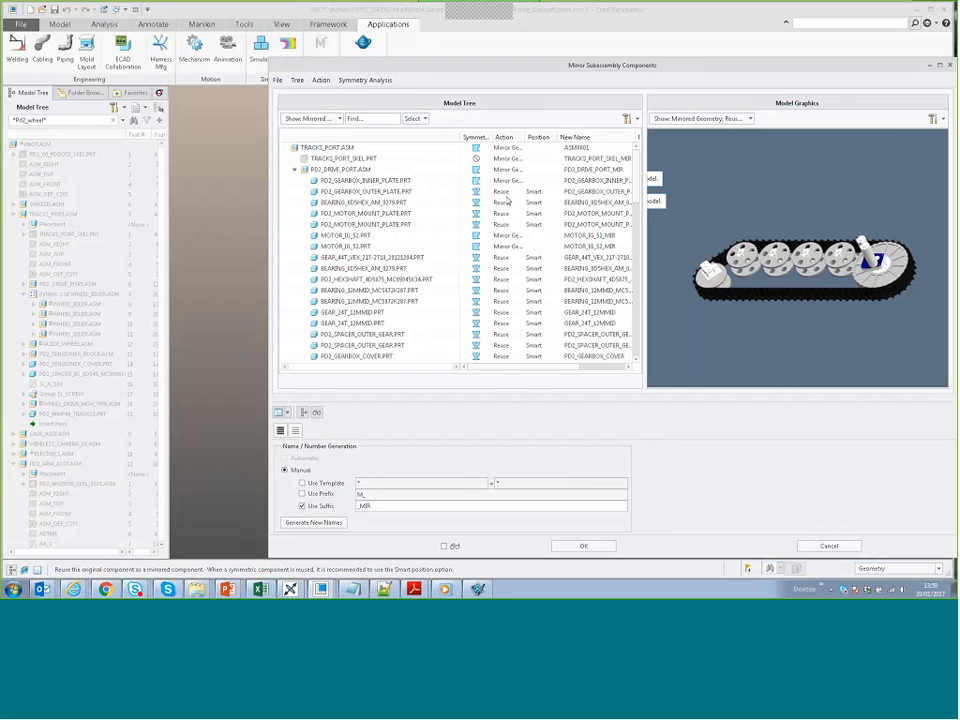
# - Examine the mirror actions of the gearbox outer plate and the bearing below it, and the model graphics display filters
pyautogui.click(504, 192)
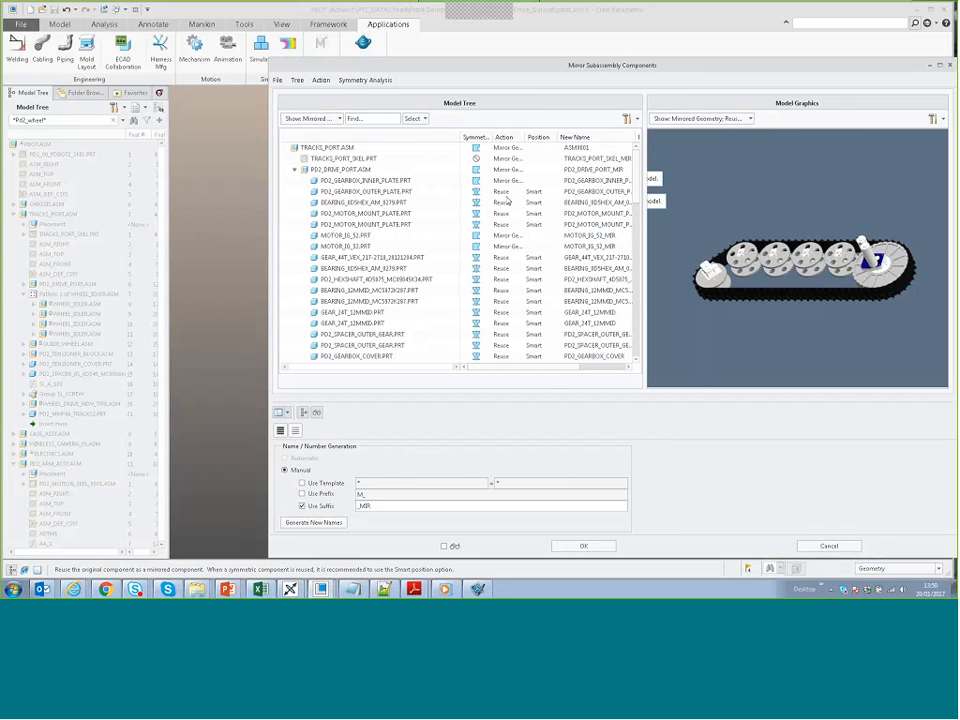
pyautogui.click(368, 192)
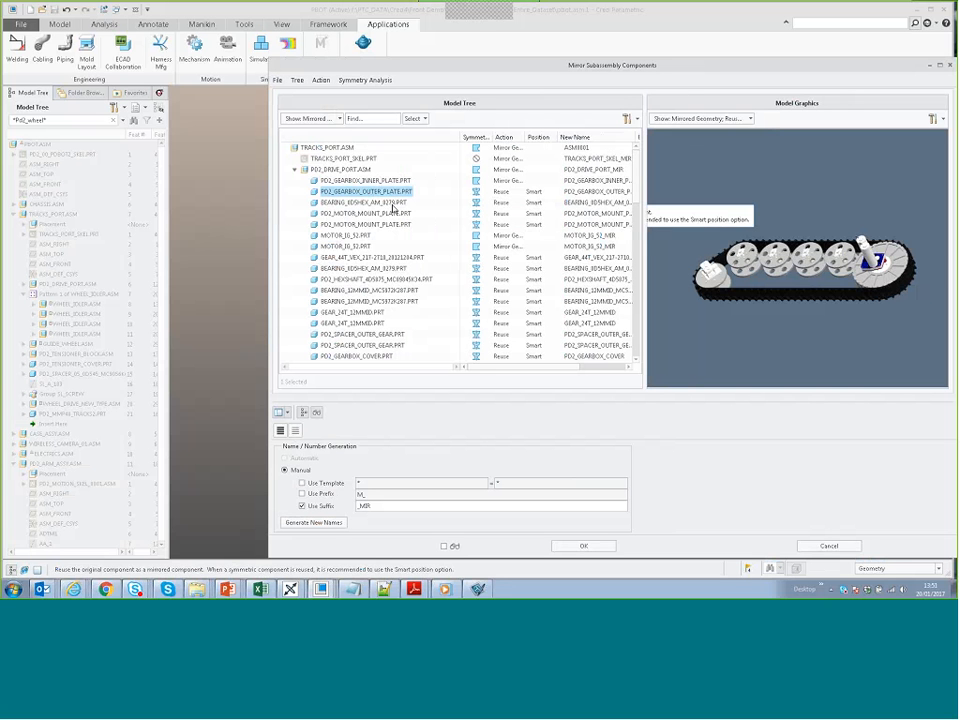
pyautogui.click(393, 204)
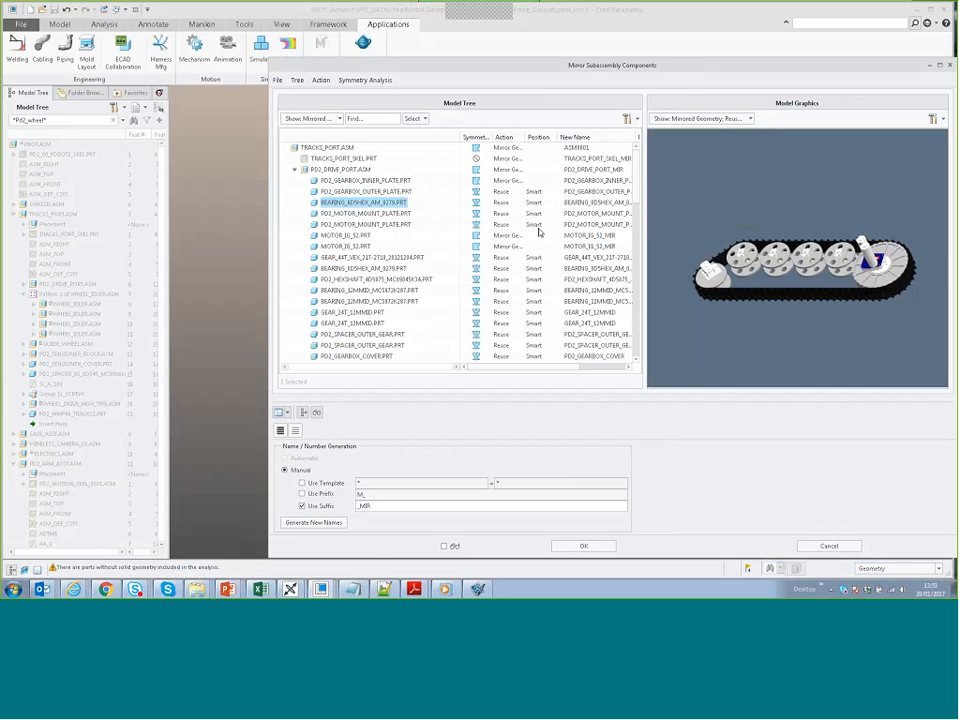
pyautogui.click(700, 118)
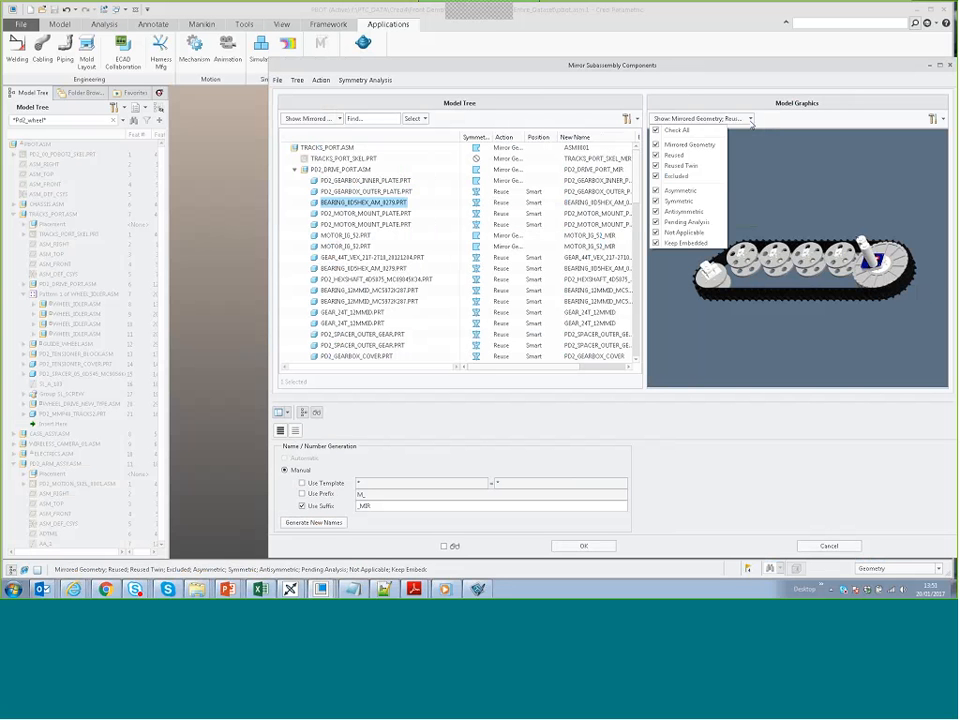
pyautogui.click(800, 176)
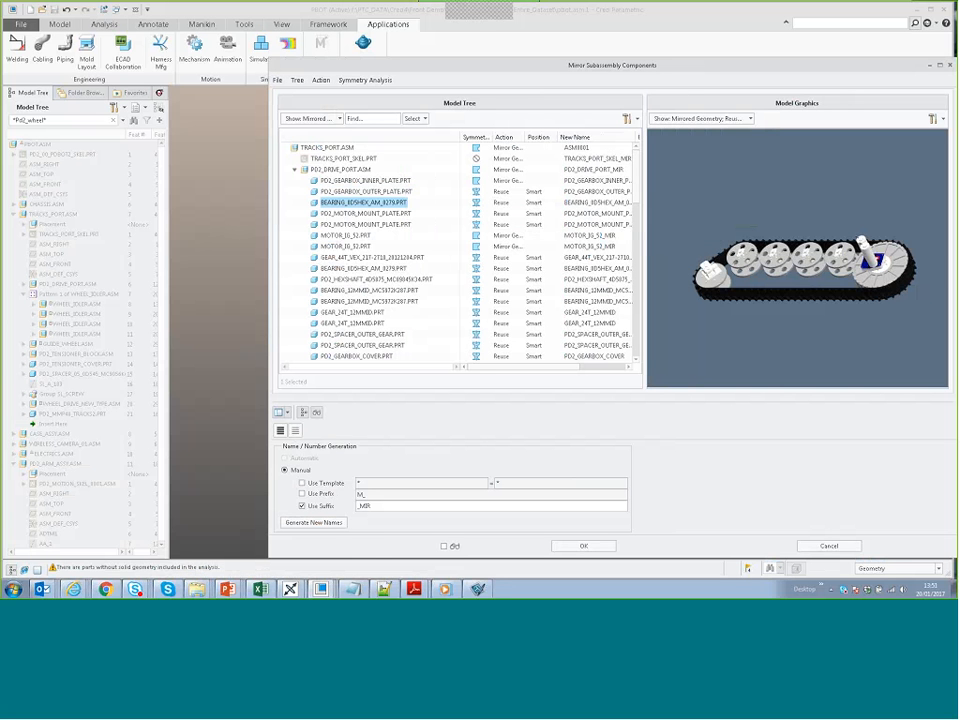
# - Turn on the mirrored track preview and locate PD2_WHEEL_SIDE.PRT of the idler wheel in it up close
pyautogui.click(444, 547)
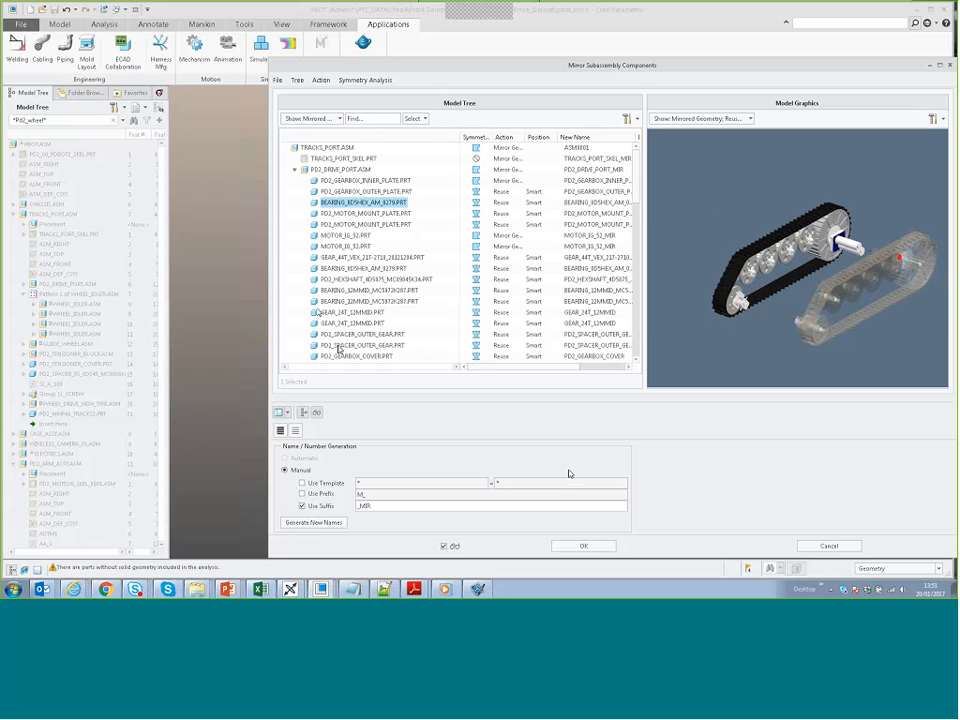
pyautogui.scroll(-2, 367, 349)
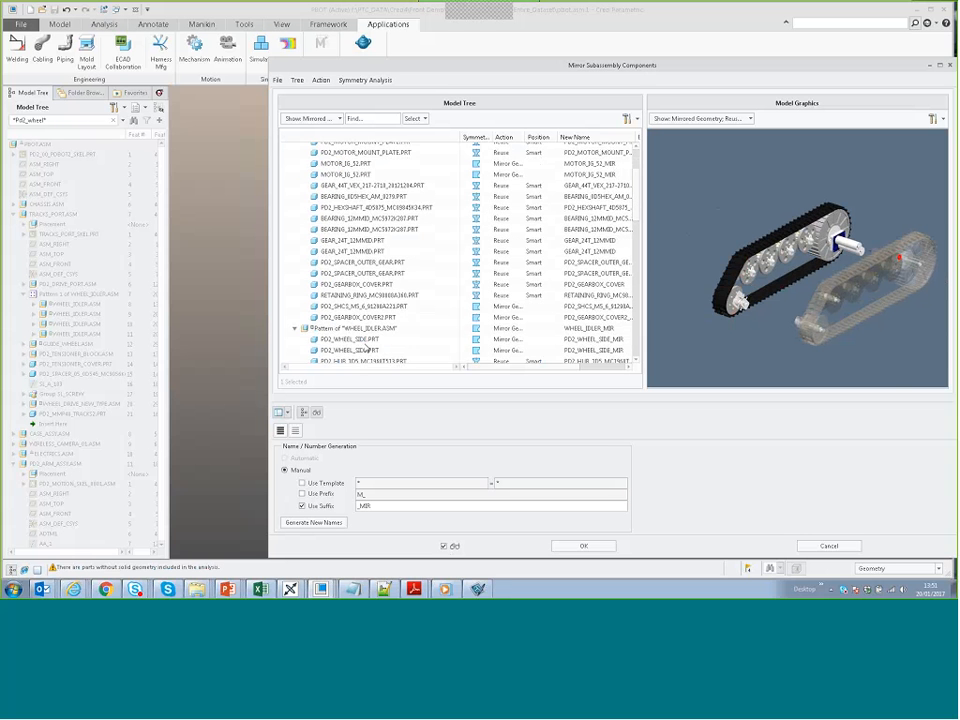
pyautogui.scroll(-1, 367, 349)
pyautogui.click(350, 315)
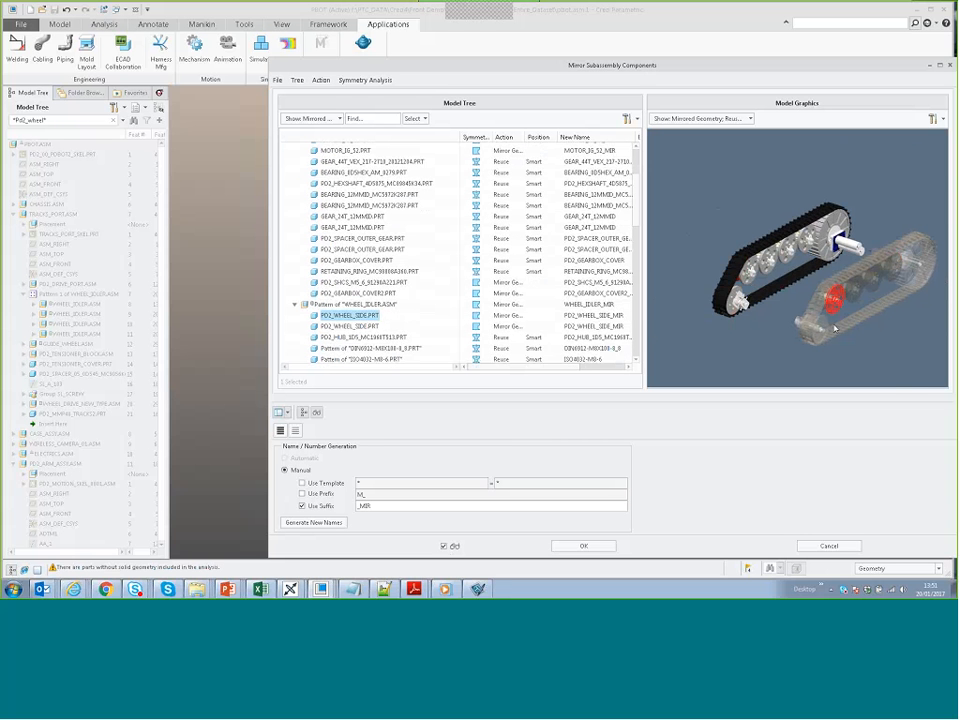
pyautogui.scroll(3, 717, 274)
pyautogui.moveTo(717, 274)
pyautogui.mouseDown(button='middle')
pyautogui.moveTo(774, 281)
pyautogui.moveTo(764, 284)
pyautogui.moveTo(788, 310)
pyautogui.mouseUp(button='middle')
# - Locate the idler wheel's hub and nut plates and both guide wheel sides in the mirrored track preview
pyautogui.click(350, 337)
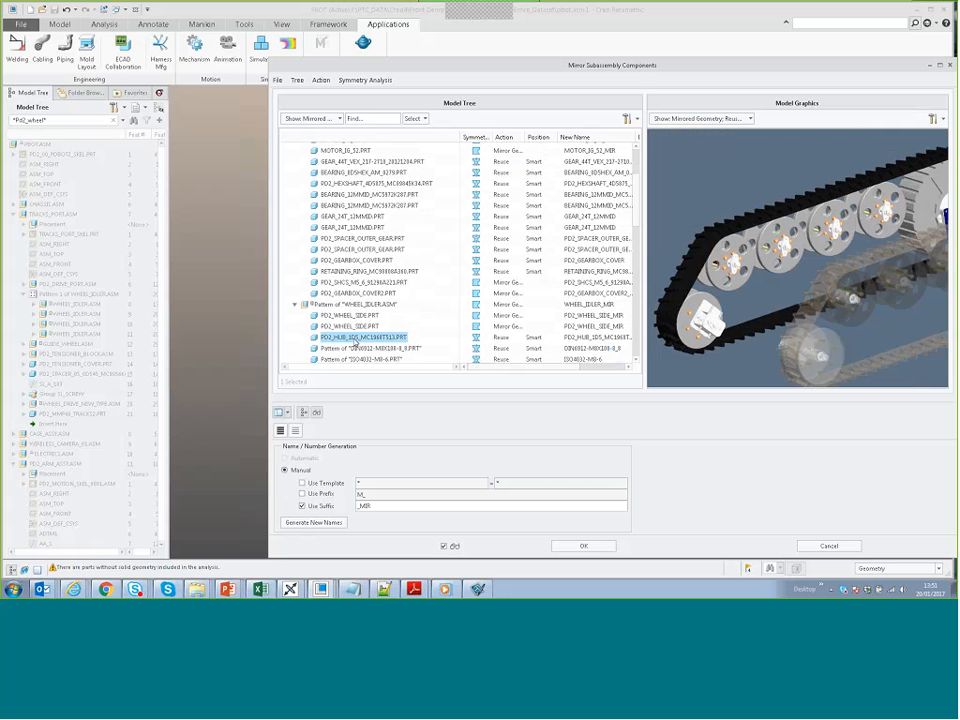
pyautogui.scroll(-2, 355, 332)
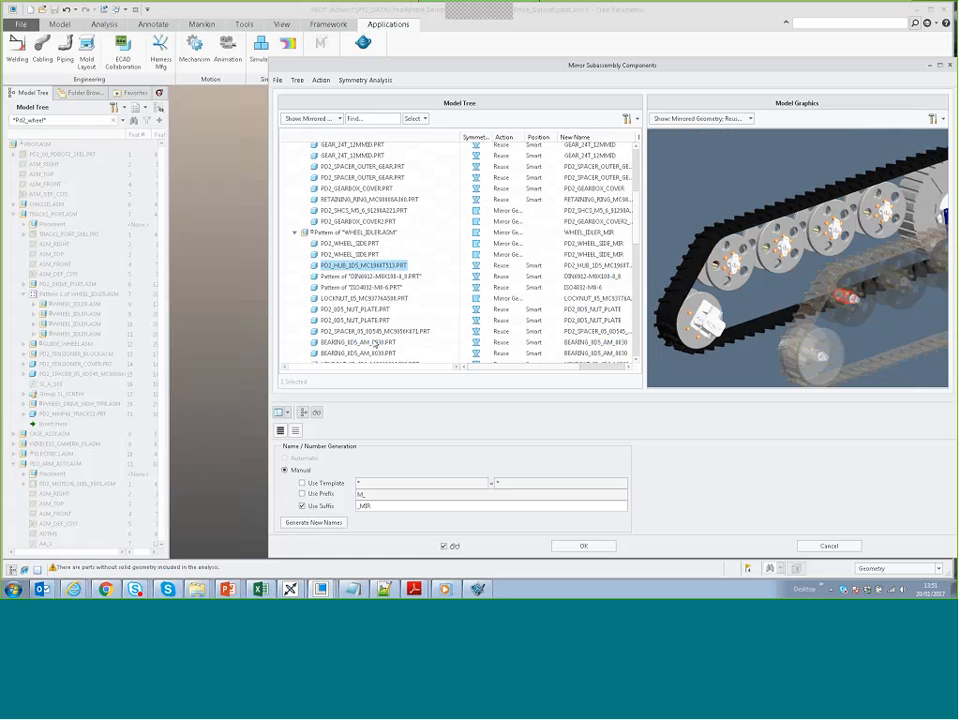
pyautogui.click(354, 312)
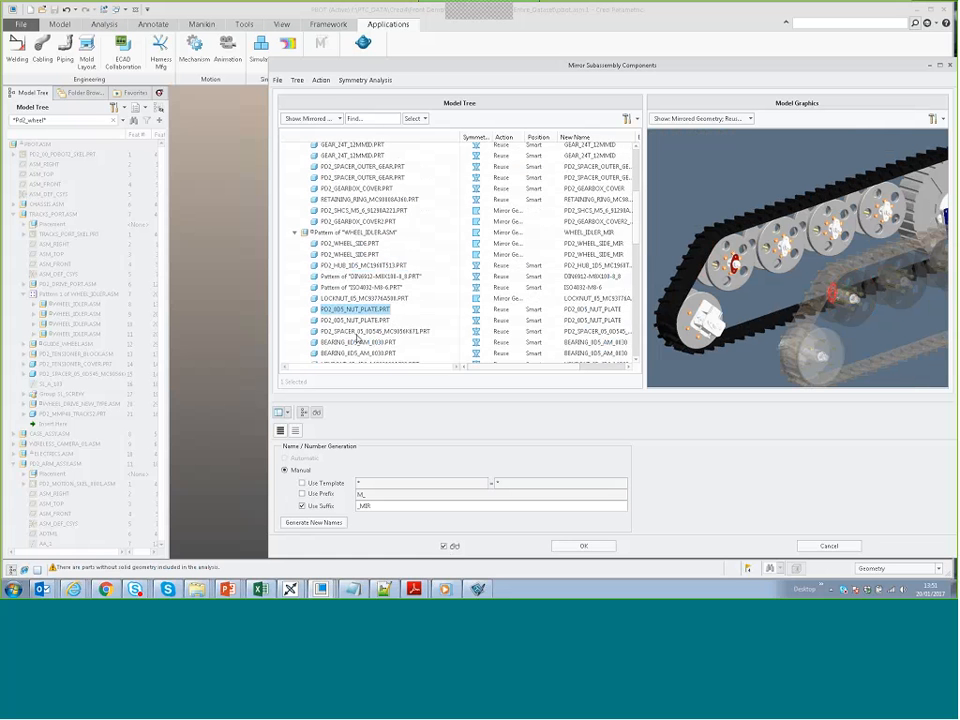
pyautogui.click(366, 322)
pyautogui.scroll(-3, 387, 278)
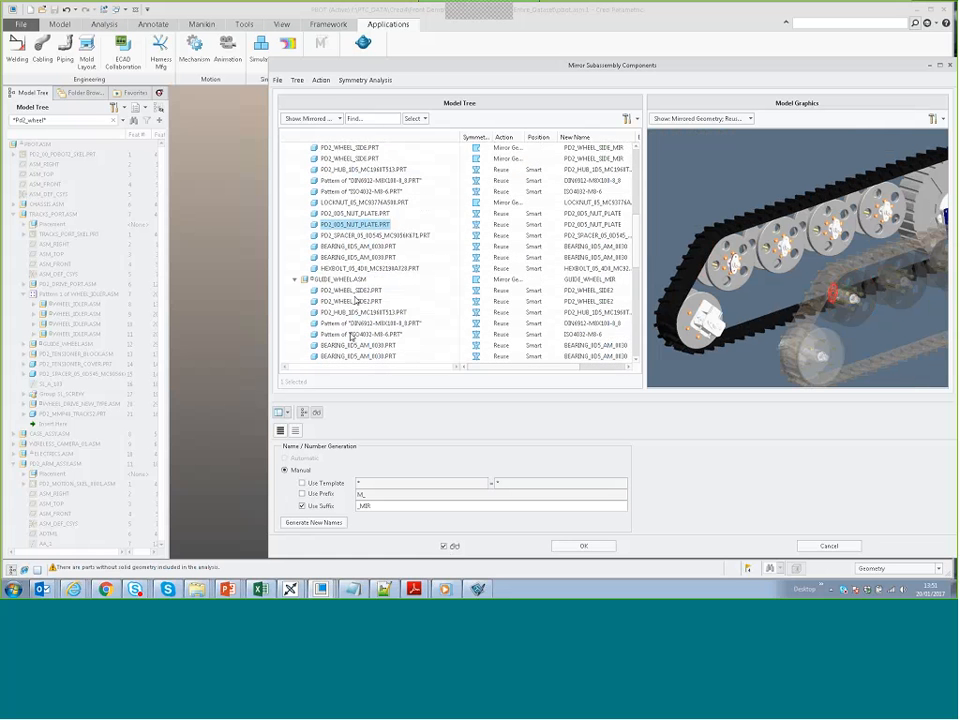
pyautogui.click(352, 290)
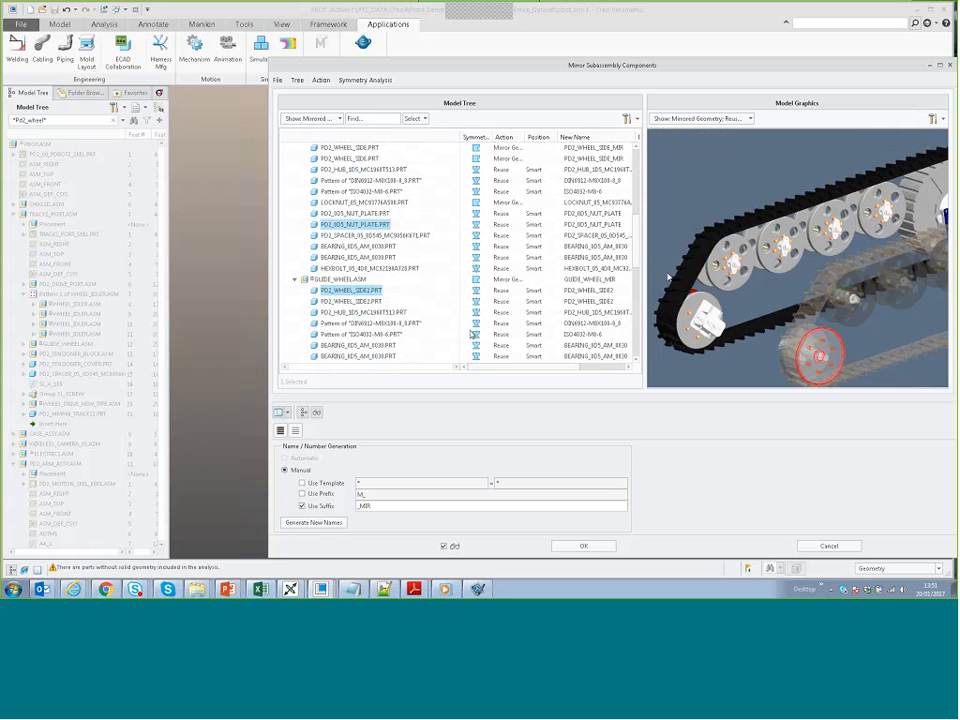
pyautogui.click(356, 302)
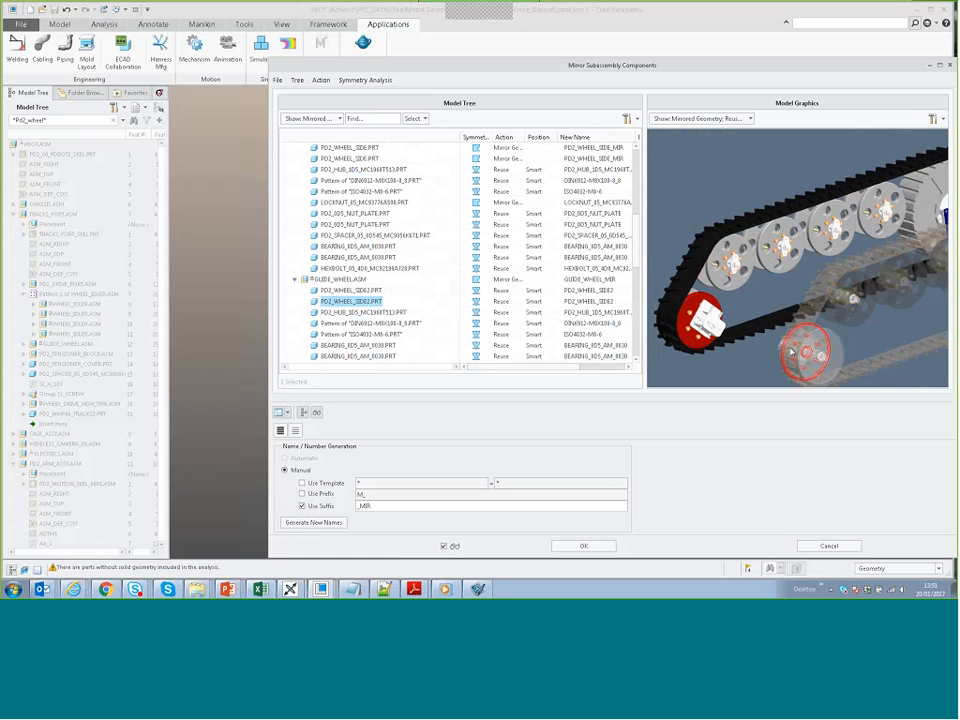
pyautogui.scroll(-2, 790, 352)
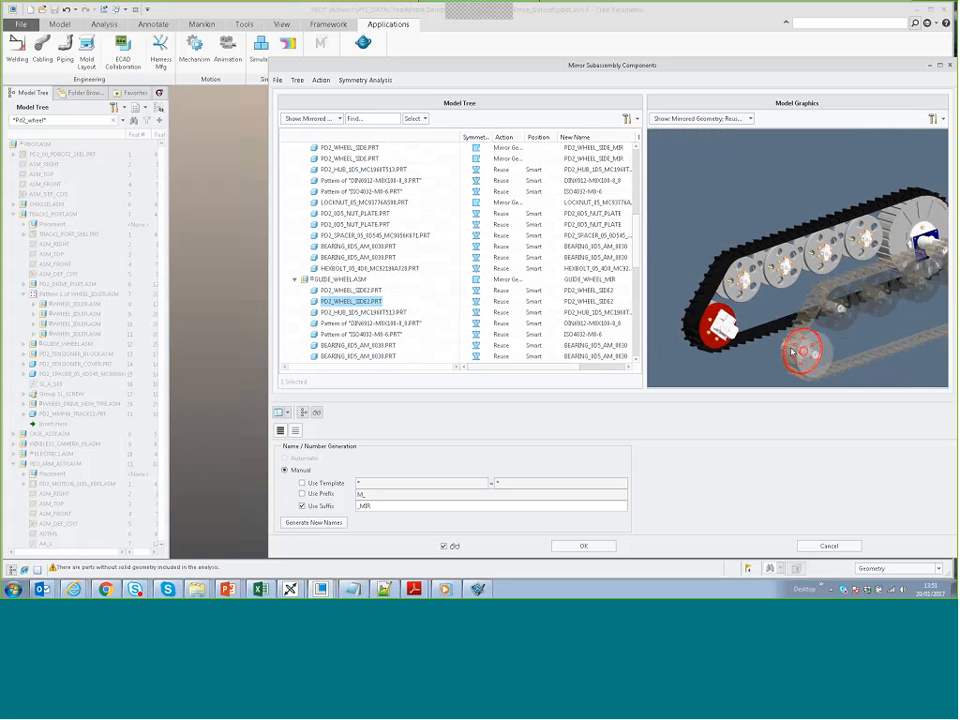
# - Accept the subassembly mirror settings to create the opposite track, and examine the robot with both tracks
pyautogui.click(584, 546)
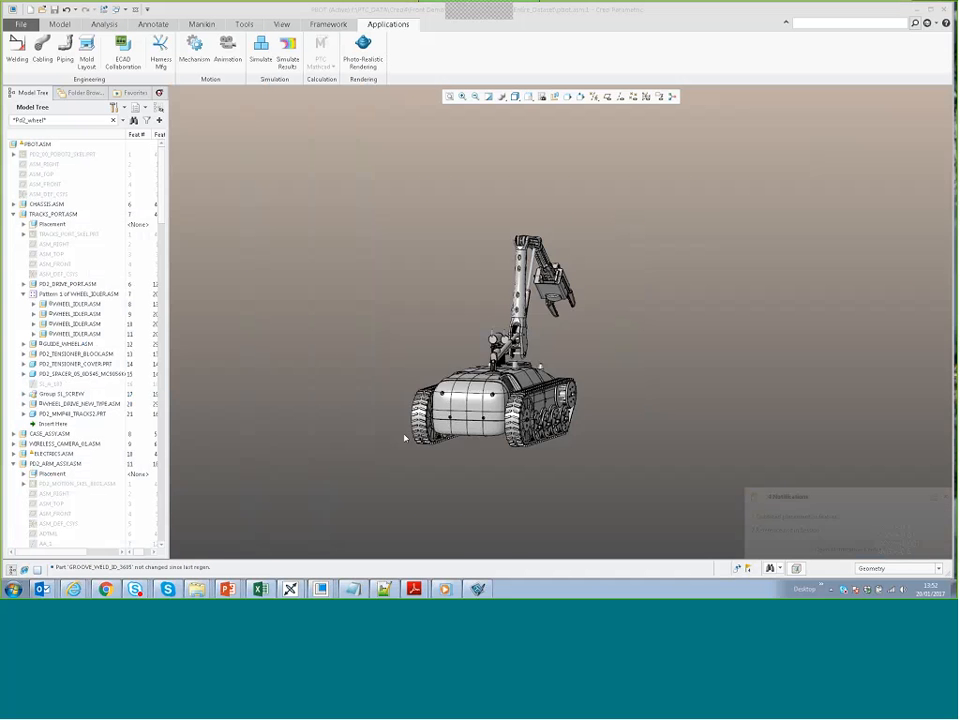
pyautogui.scroll(-4, 405, 438)
pyautogui.moveTo(578, 435); pyautogui.dragTo(730, 425, button='middle')
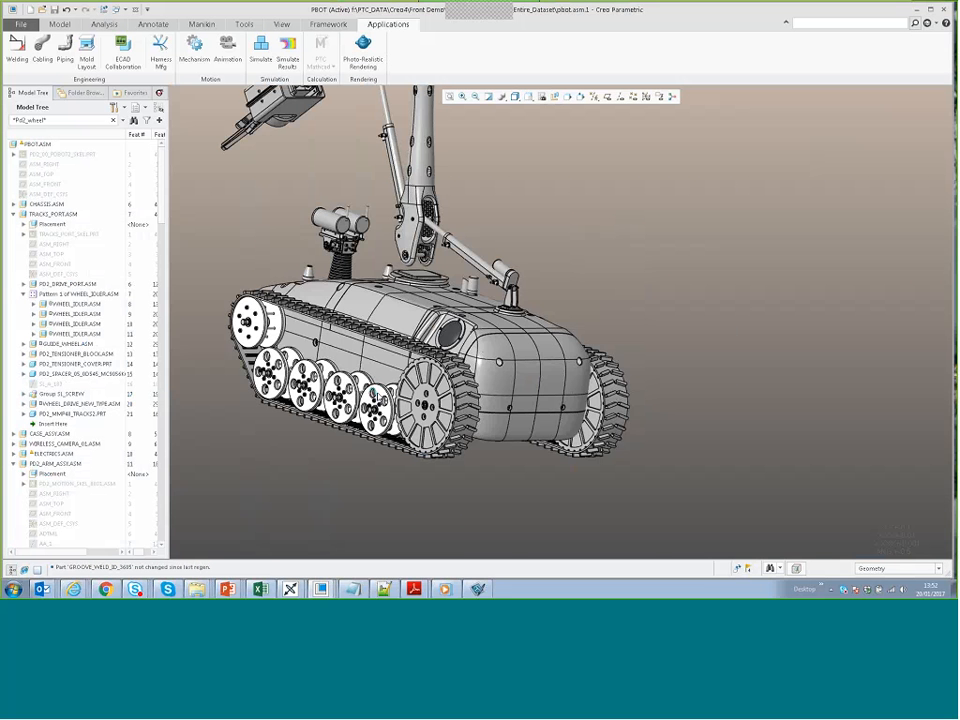
# - Select an idler wheel side on the track and filter the model tree to components matching *Pd2_wheel*
pyautogui.click(382, 400)
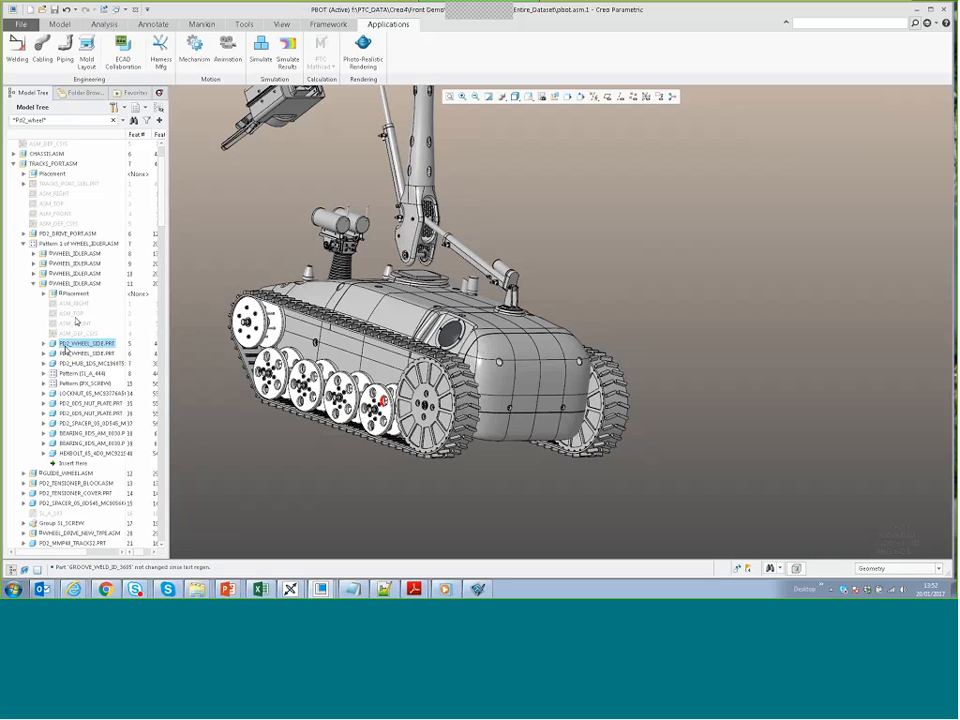
pyautogui.click(56, 121)
pyautogui.press('Return')
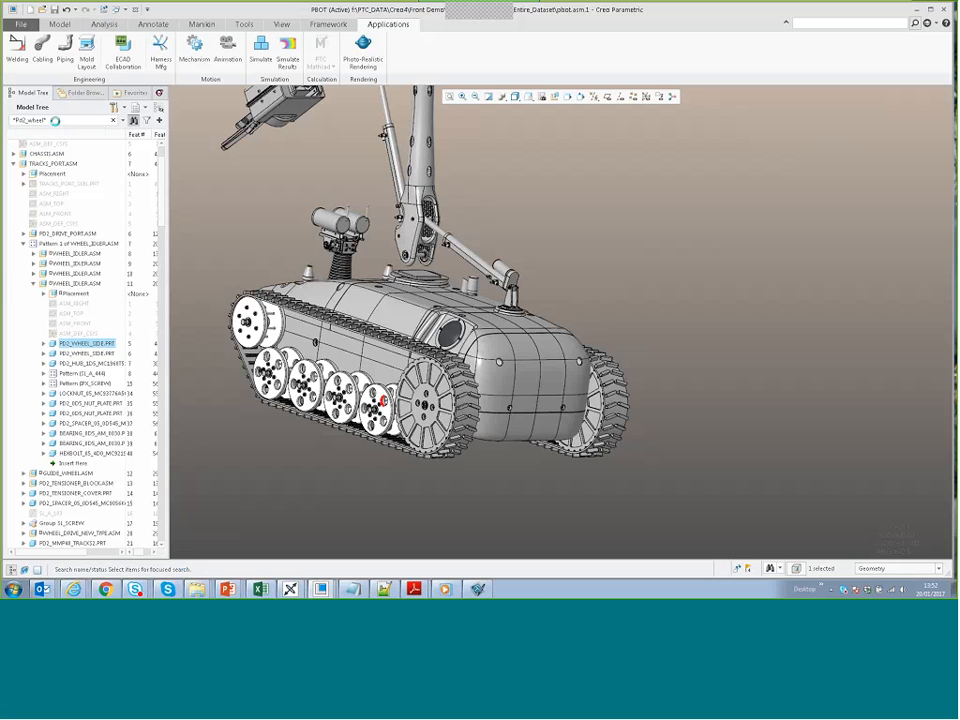
pyautogui.scroll(1, 147, 122)
pyautogui.click(147, 122)
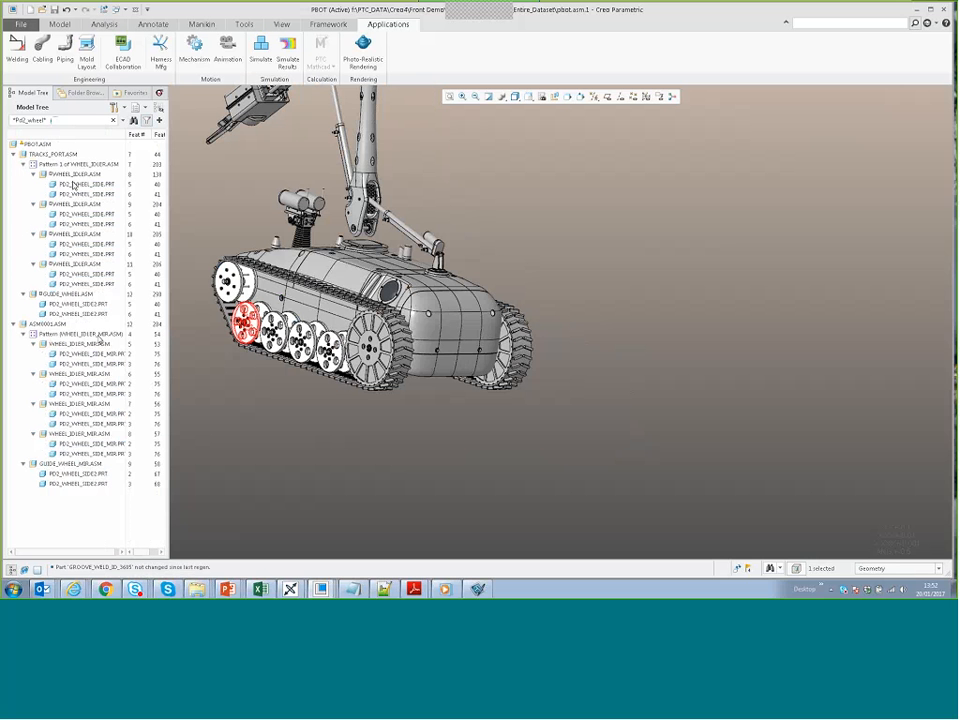
# - Select the whole filtered component list, from the first idler wheel side to the last guide wheel side, to highlight it on the robot
pyautogui.keyDown('shift'); pyautogui.click(86, 487); pyautogui.keyUp('shift')
pyautogui.moveTo(426, 408); pyautogui.dragTo(300, 430, button='middle')
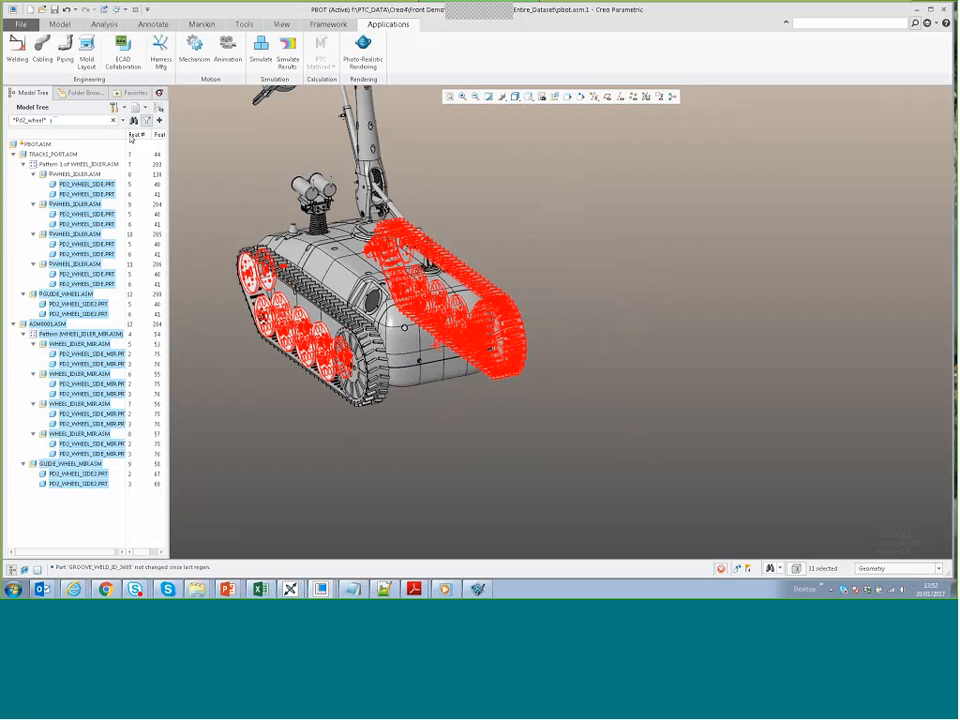
# - Highlight individual wheel sides of the original and mirrored tracks together on the robot, including both mirrored guide wheel sides, and clear the selection
pyautogui.click(68, 474)
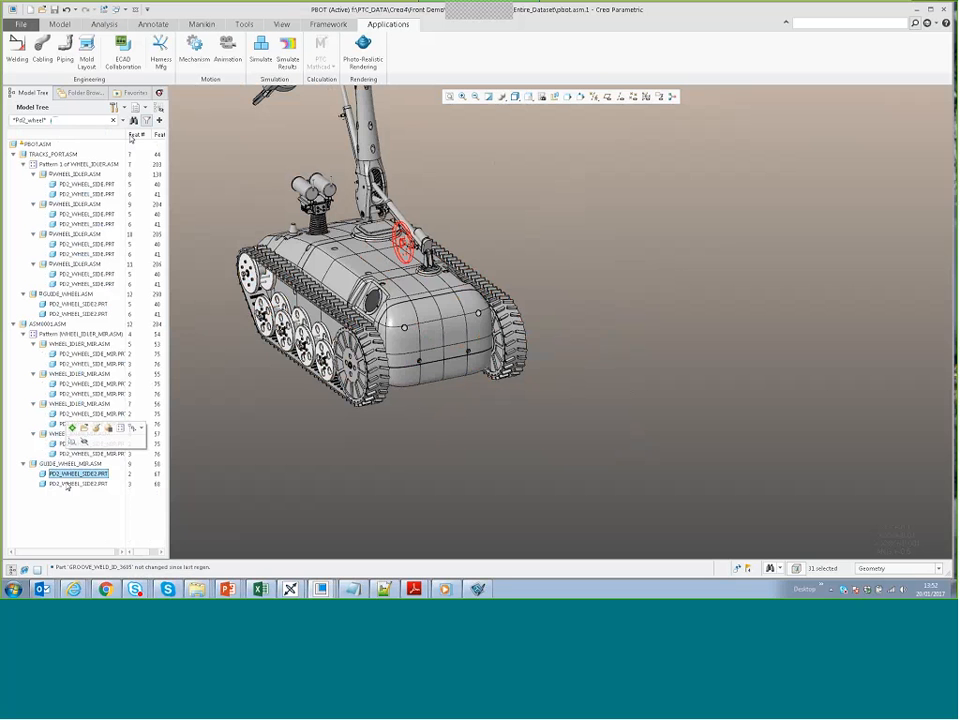
pyautogui.keyDown('ctrl'); pyautogui.click(67, 484); pyautogui.keyUp('ctrl')
pyautogui.keyDown('ctrl'); pyautogui.click(85, 424); pyautogui.keyUp('ctrl')
pyautogui.keyDown('ctrl'); pyautogui.click(85, 414); pyautogui.keyUp('ctrl')
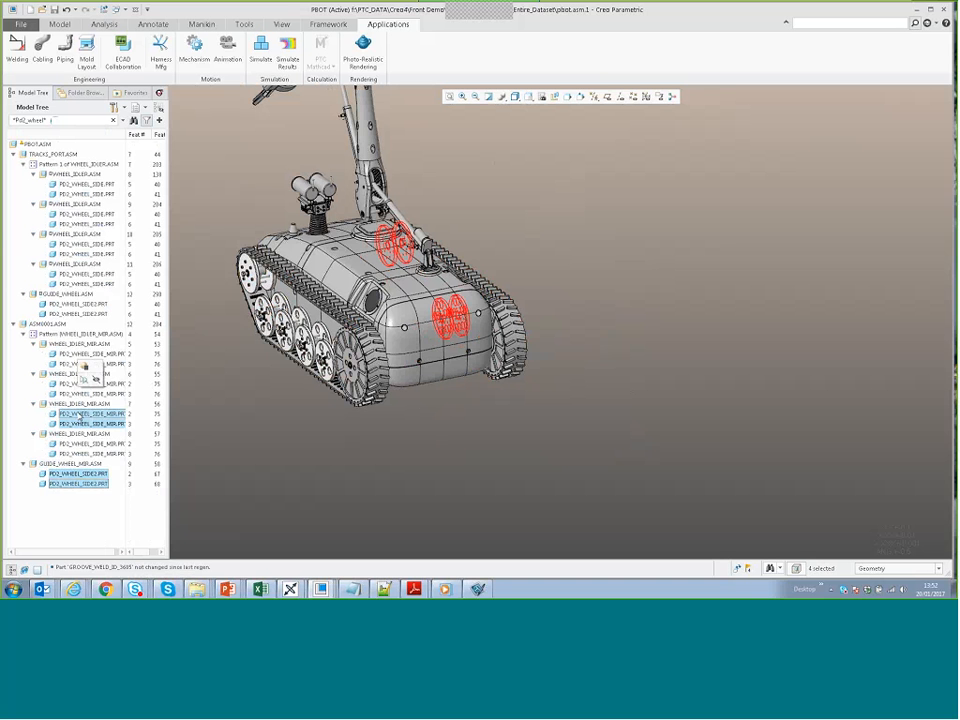
pyautogui.keyDown('ctrl'); pyautogui.click(84, 254); pyautogui.keyUp('ctrl')
pyautogui.keyDown('ctrl'); pyautogui.click(83, 245); pyautogui.keyUp('ctrl')
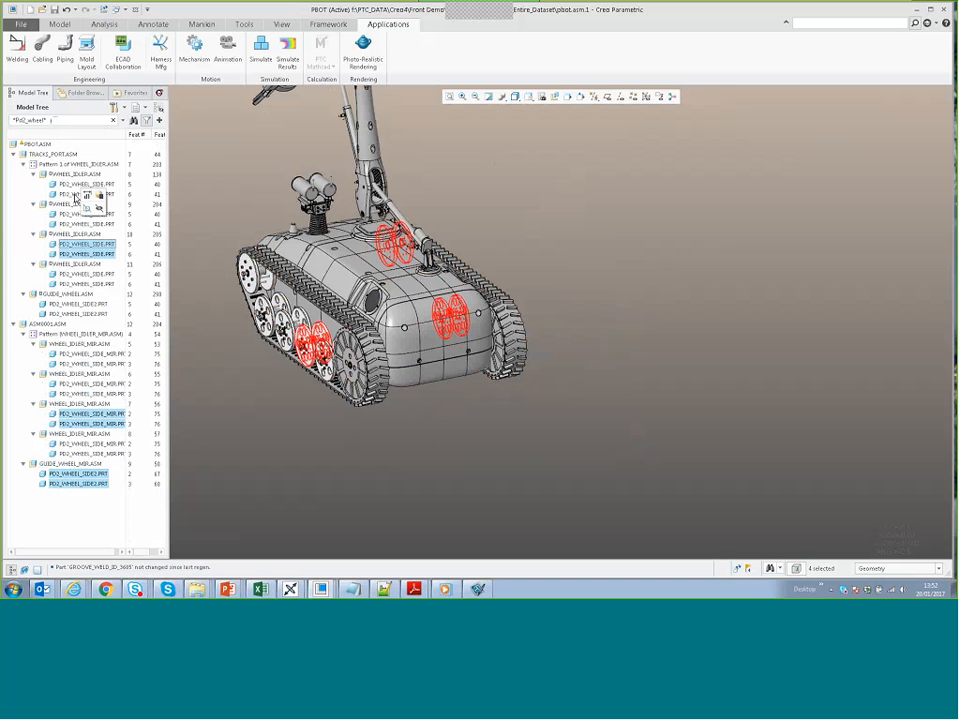
pyautogui.keyDown('ctrl'); pyautogui.click(81, 194); pyautogui.keyUp('ctrl')
pyautogui.keyDown('ctrl'); pyautogui.click(79, 177); pyautogui.keyUp('ctrl')
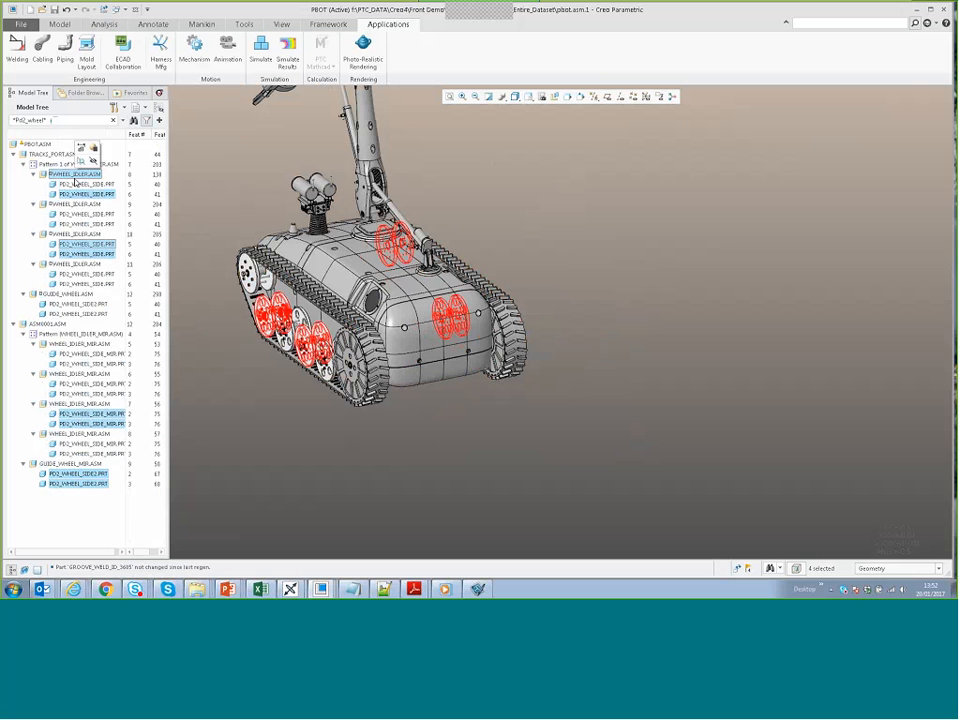
pyautogui.click(537, 491)
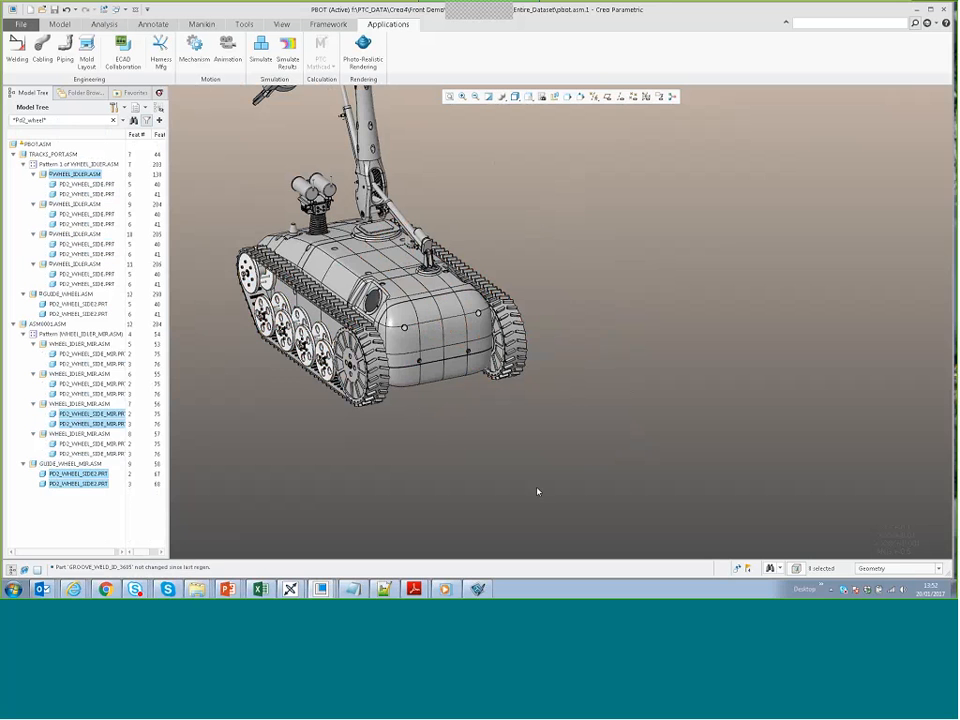
# - Switch to the G3 part and examine its curved surface and the separate straight curve from several angles
pyautogui.click(323, 590)
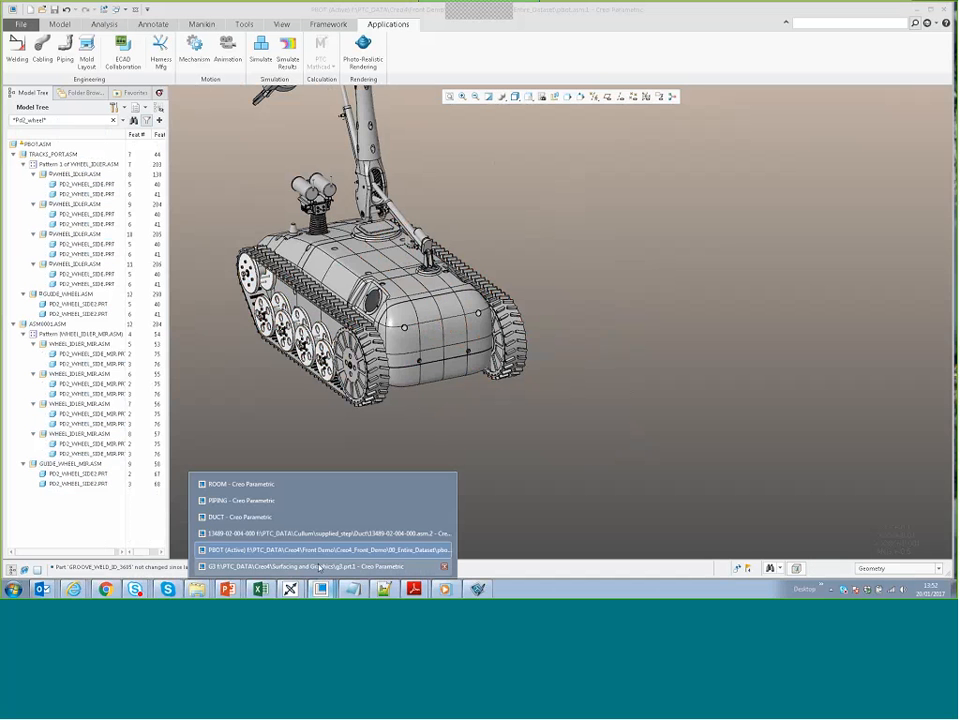
pyautogui.click(328, 562)
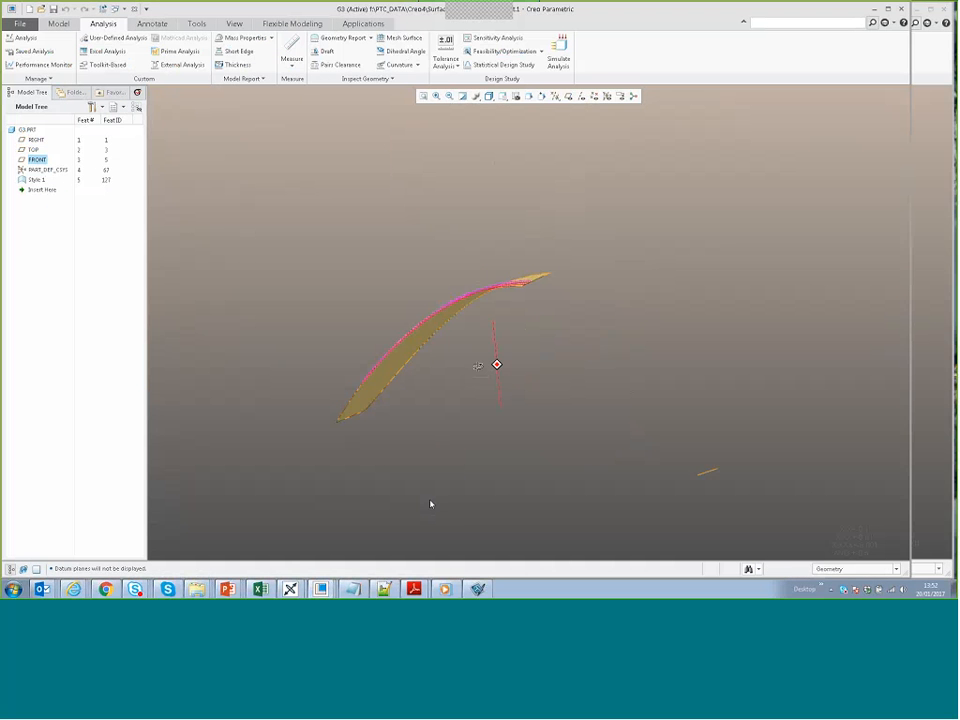
pyautogui.moveTo(431, 504); pyautogui.dragTo(467, 395, button='middle')
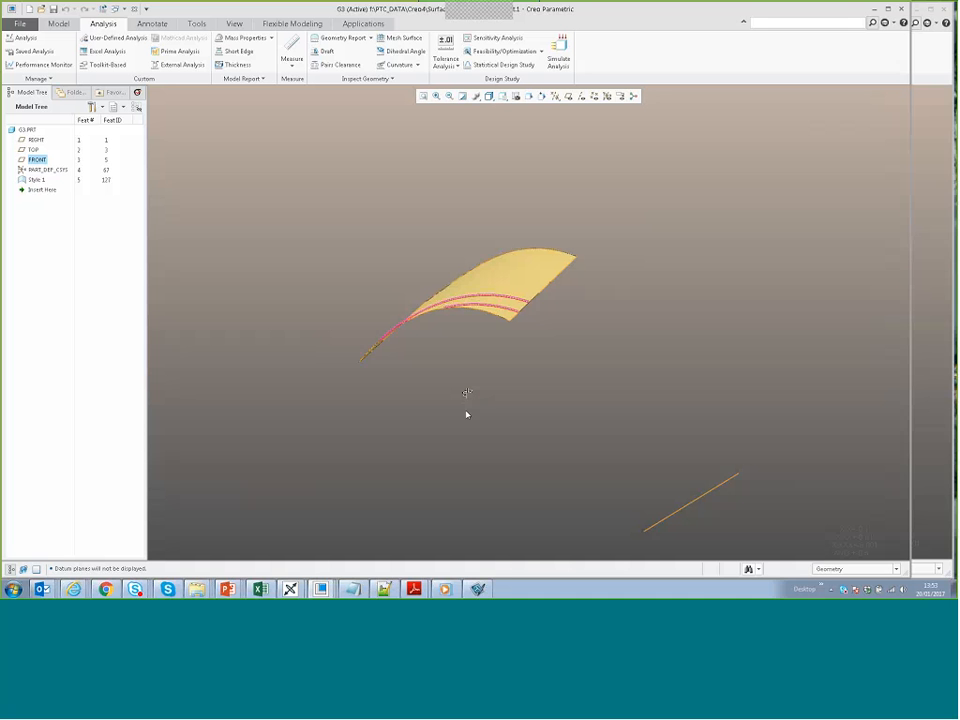
pyautogui.moveTo(466, 412)
pyautogui.mouseDown(button='middle')
pyautogui.moveTo(505, 362)
pyautogui.moveTo(487, 342)
pyautogui.moveTo(499, 347)
pyautogui.mouseUp(button='middle')
pyautogui.scroll(-3, 499, 347)
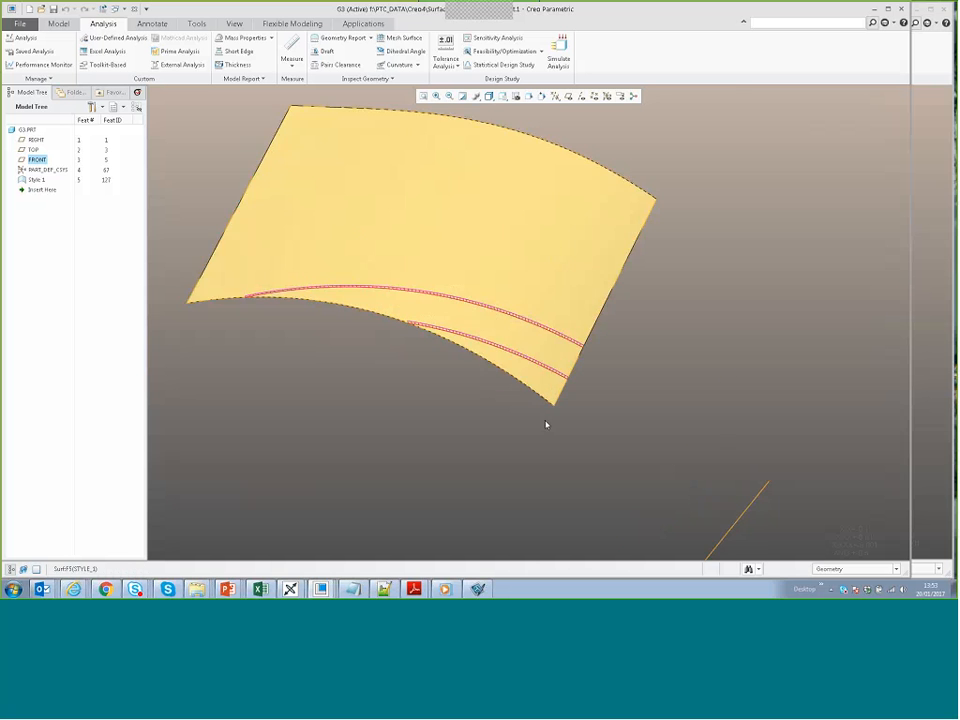
pyautogui.moveTo(546, 424); pyautogui.dragTo(544, 391, button='middle')
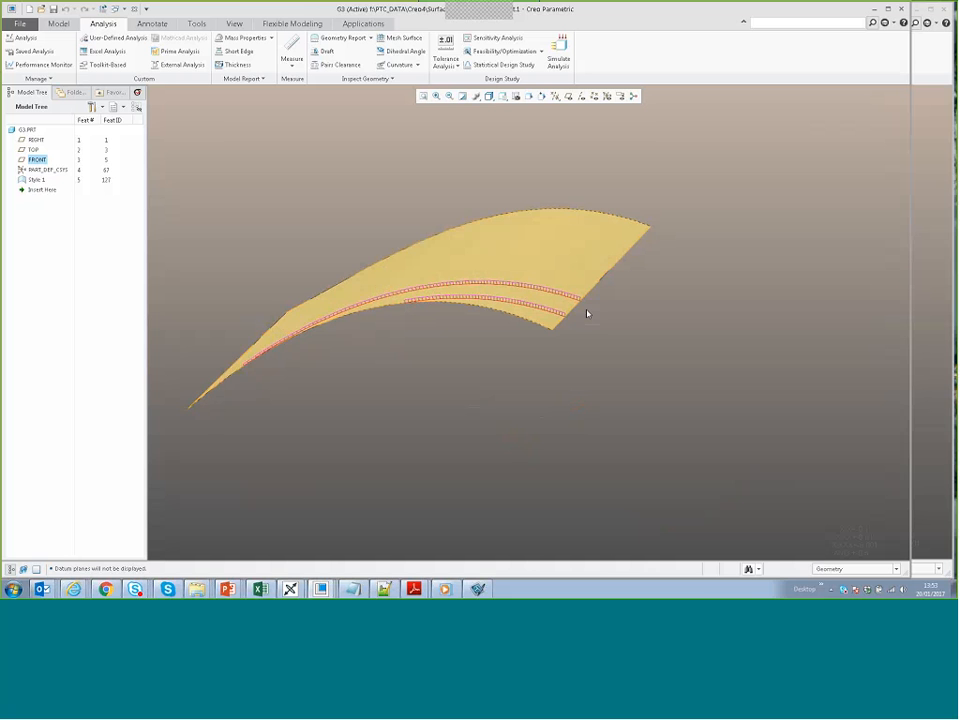
pyautogui.scroll(-3, 450, 354)
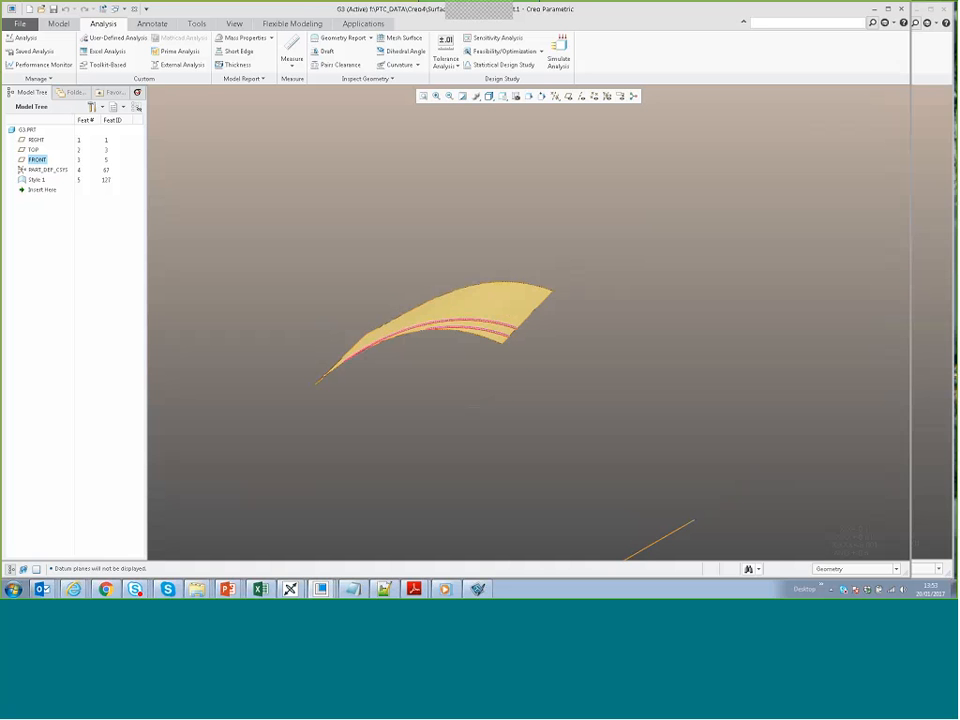
pyautogui.keyDown('shift'); pyautogui.moveTo(519, 396); pyautogui.dragTo(533, 337, button='middle'); pyautogui.keyUp('shift')
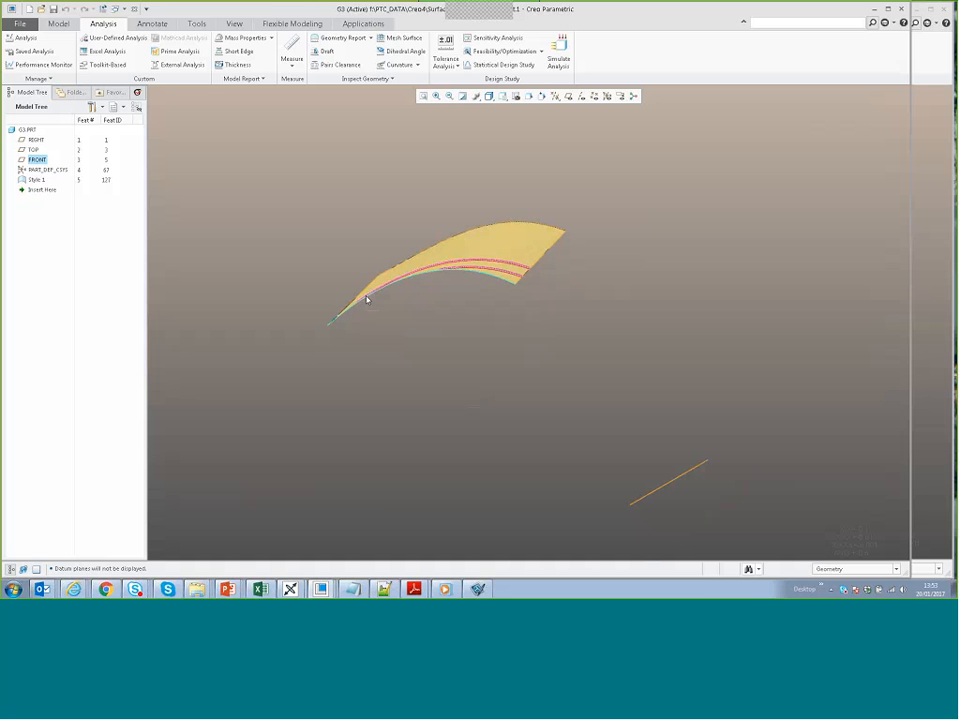
# - Open the Style 1 feature of G3.PRT for redefinition
pyautogui.click(38, 179)
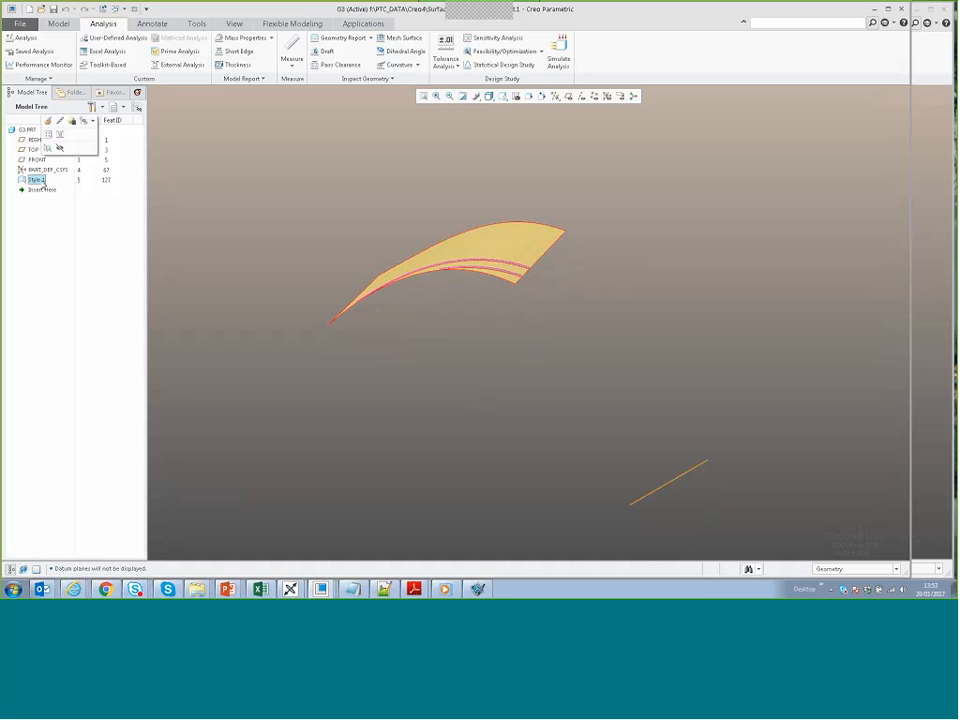
pyautogui.click(48, 121)
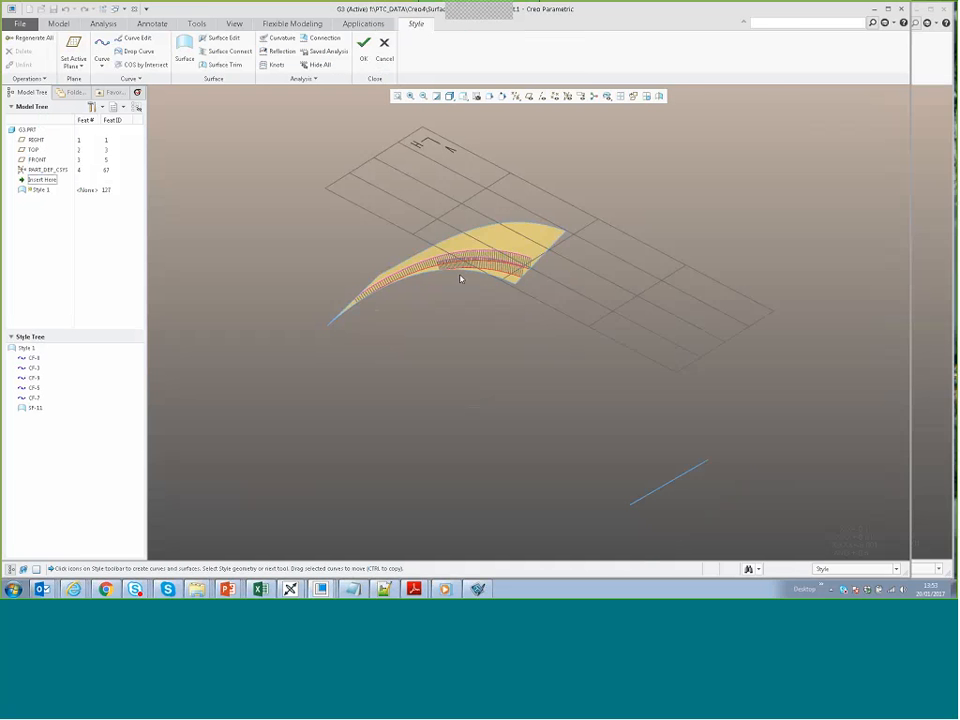
pyautogui.moveTo(534, 281); pyautogui.dragTo(518, 215, button='middle')
# - In full-screen view, create two style curves joining the ends of the separate straight curve to the corners of the surface's nearest edge
pyautogui.click(102, 50)
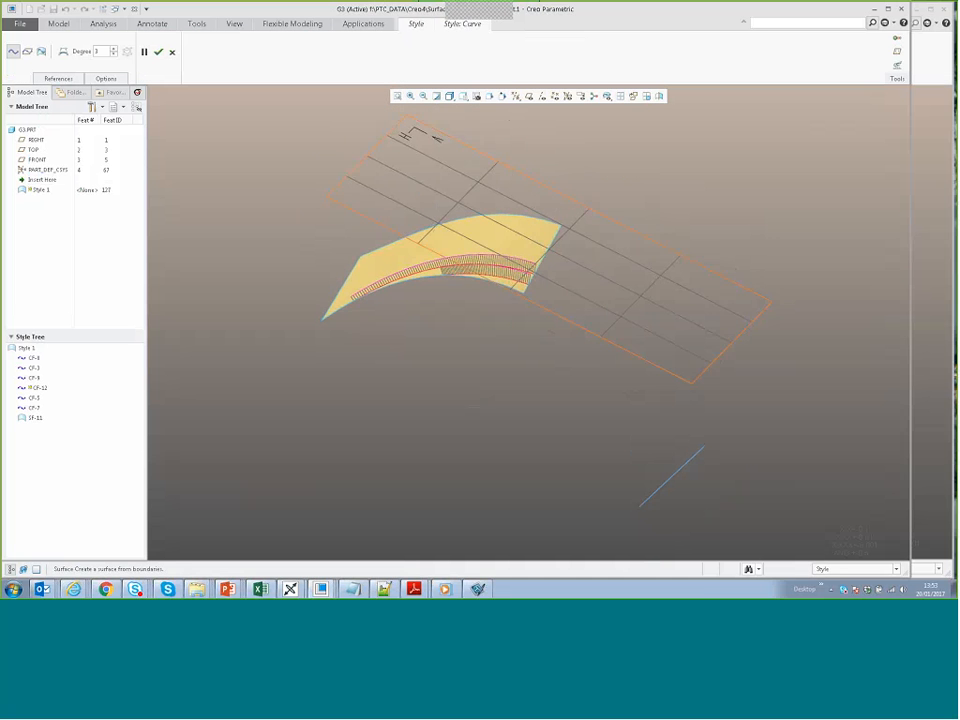
pyautogui.scroll(-3, 618, 474)
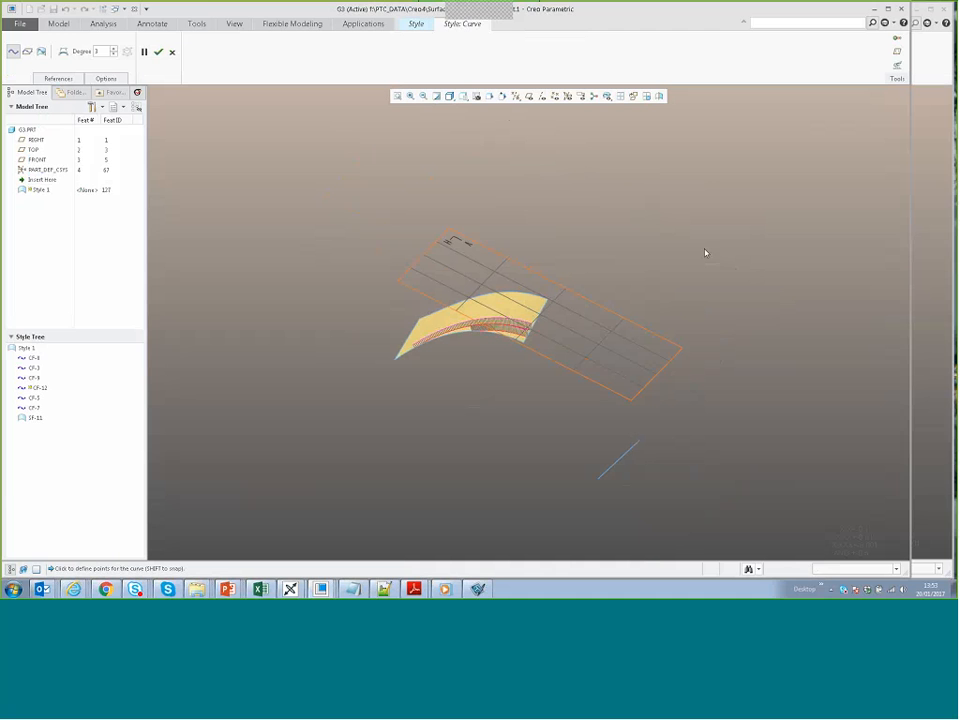
pyautogui.press('F11')
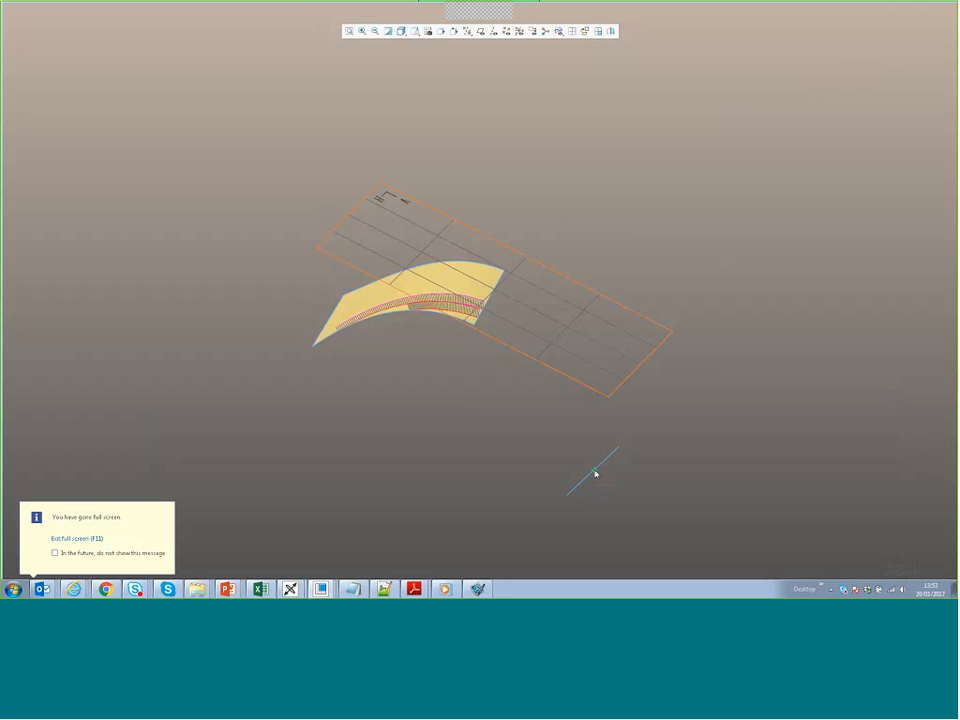
pyautogui.keyDown('shift'); pyautogui.click(567, 496); pyautogui.keyUp('shift')
pyautogui.moveTo(434, 338); pyautogui.dragTo(437, 375, button='middle')
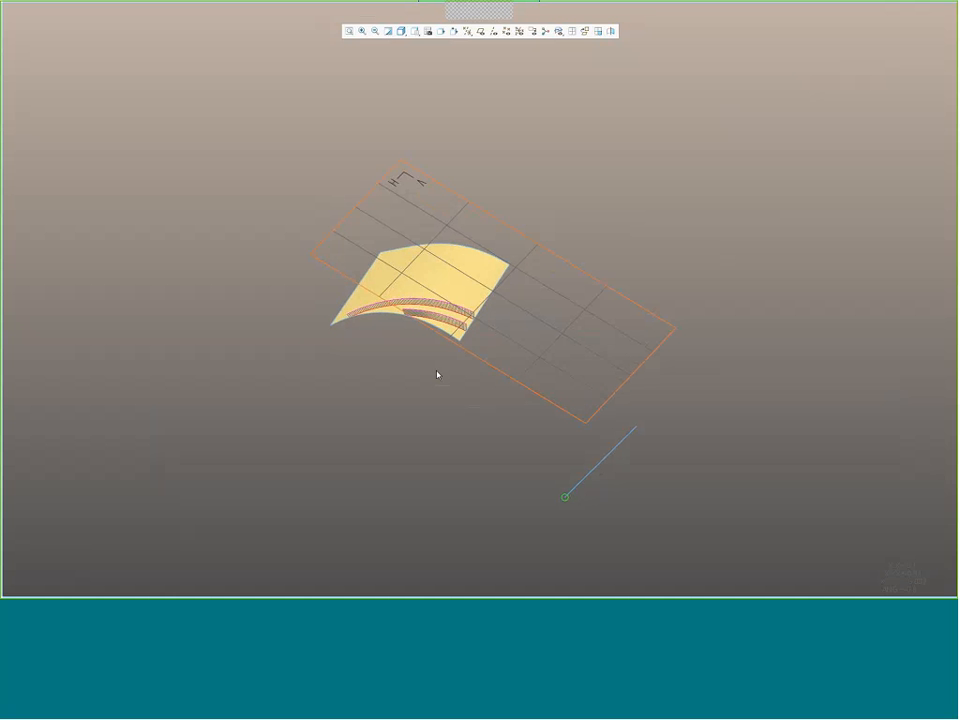
pyautogui.click(457, 337)
pyautogui.middleClick(579, 384)
pyautogui.click(508, 266)
pyautogui.middleClick(699, 266)
pyautogui.middleClick(699, 266)
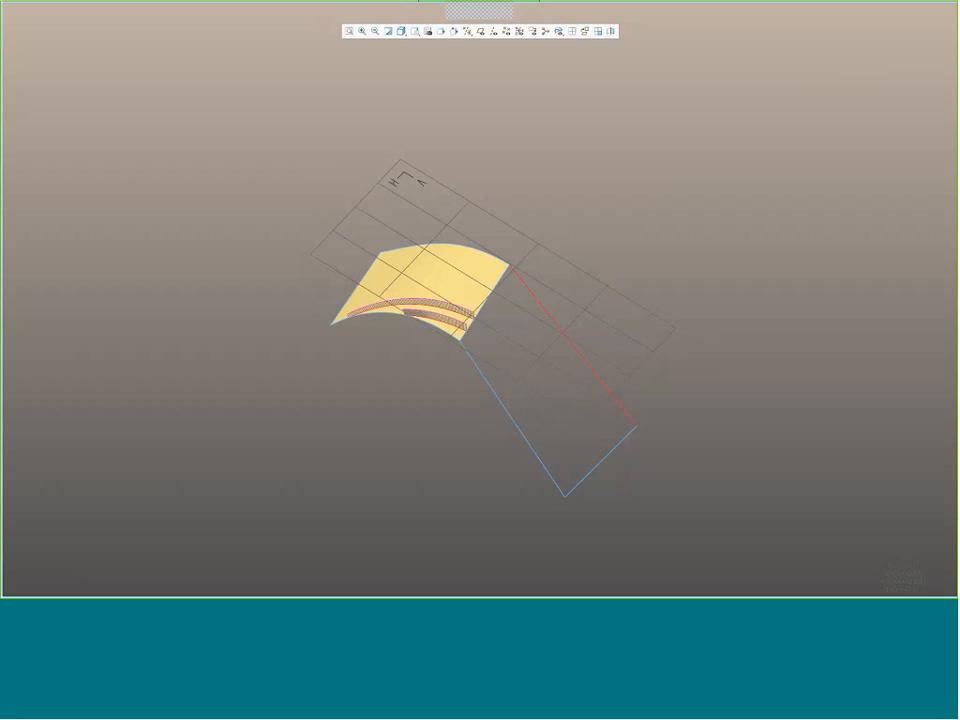
# - Create a style surface bounded by the two new curves, the separate straight curve and the adjoining edge of the existing surface
pyautogui.moveTo(310, 5)
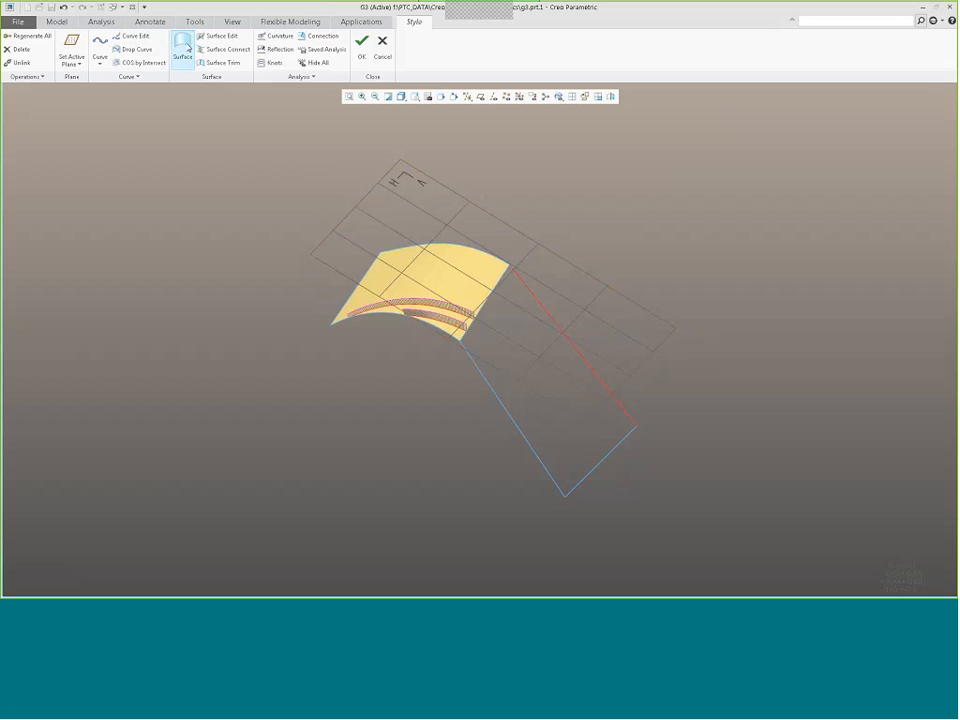
pyautogui.click(182, 50)
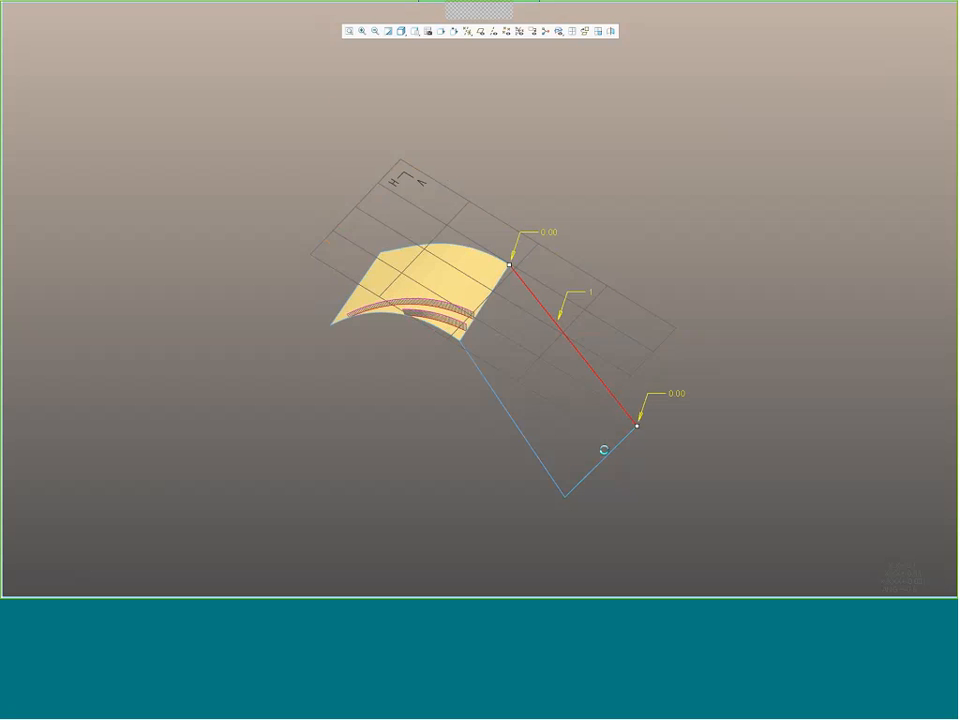
pyautogui.keyDown('ctrl'); pyautogui.click(603, 450); pyautogui.keyUp('ctrl')
pyautogui.keyDown('ctrl'); pyautogui.click(470, 356); pyautogui.keyUp('ctrl')
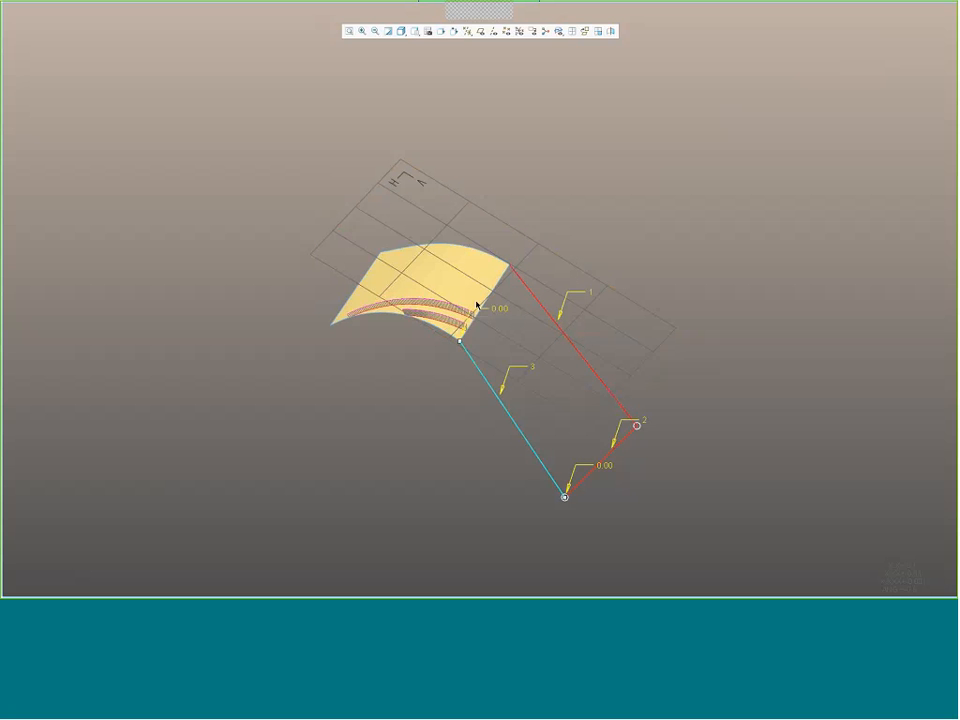
pyautogui.keyDown('ctrl'); pyautogui.click(489, 302); pyautogui.keyUp('ctrl')
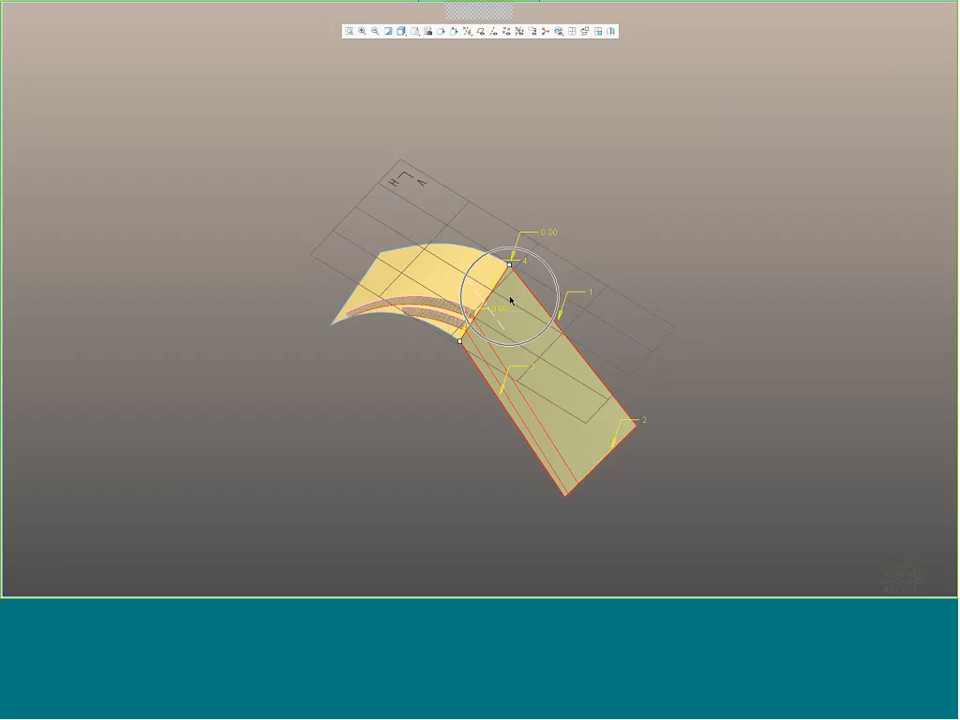
pyautogui.middleClick(678, 214)
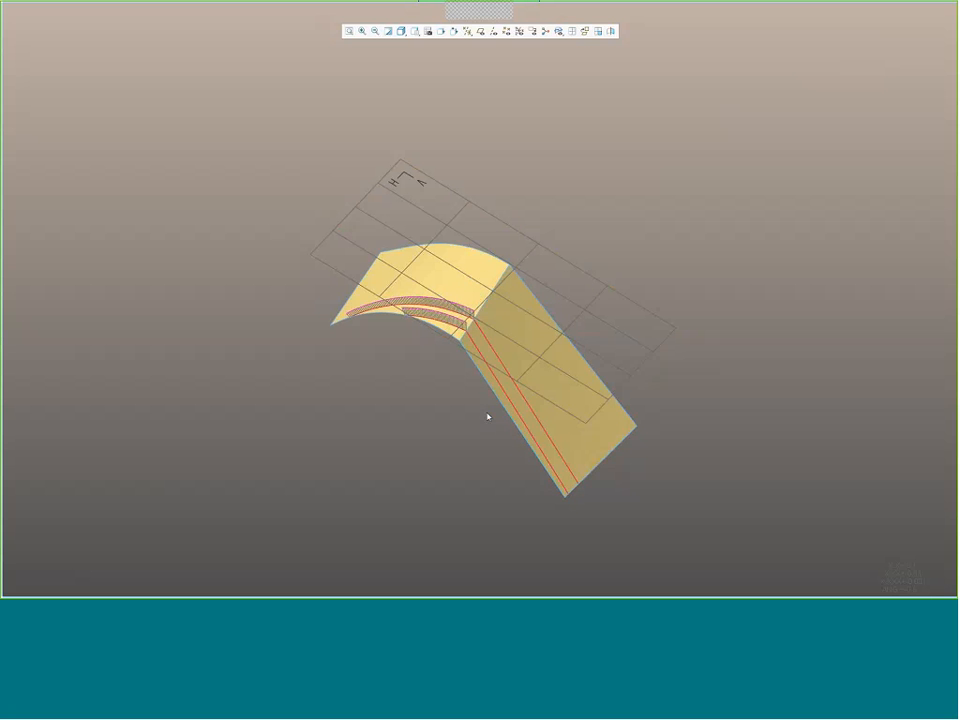
# - Reopen the new surface for editing and show the continuity options for its connection to the original surface
pyautogui.scroll(-3, 488, 416)
pyautogui.moveTo(429, 341)
pyautogui.mouseDown(button='middle')
pyautogui.moveTo(453, 307)
pyautogui.moveTo(462, 201)
pyautogui.moveTo(450, 238)
pyautogui.moveTo(470, 226)
pyautogui.mouseUp(button='middle')
pyautogui.scroll(-5, 462, 201)
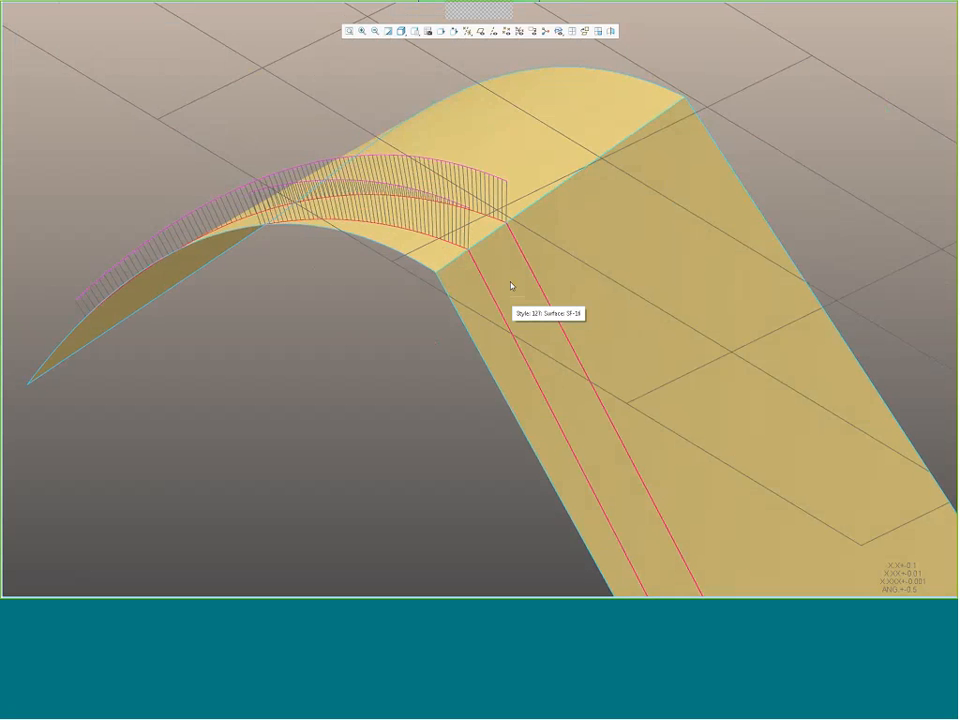
pyautogui.doubleClick(632, 235)
pyautogui.rightClick(566, 194)
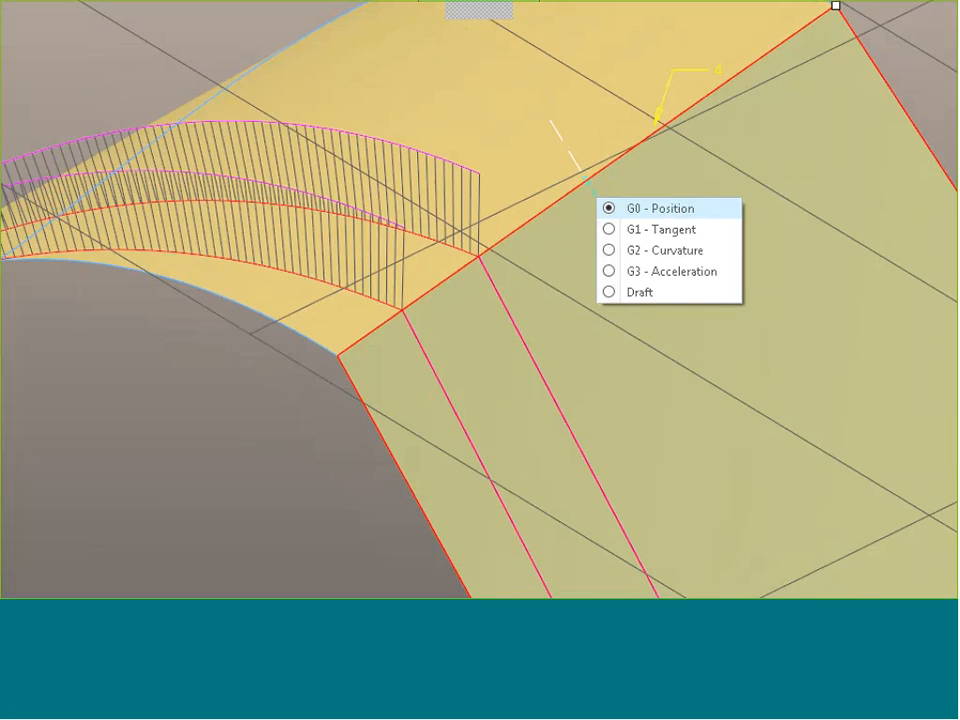
pyautogui.click(600, 192)
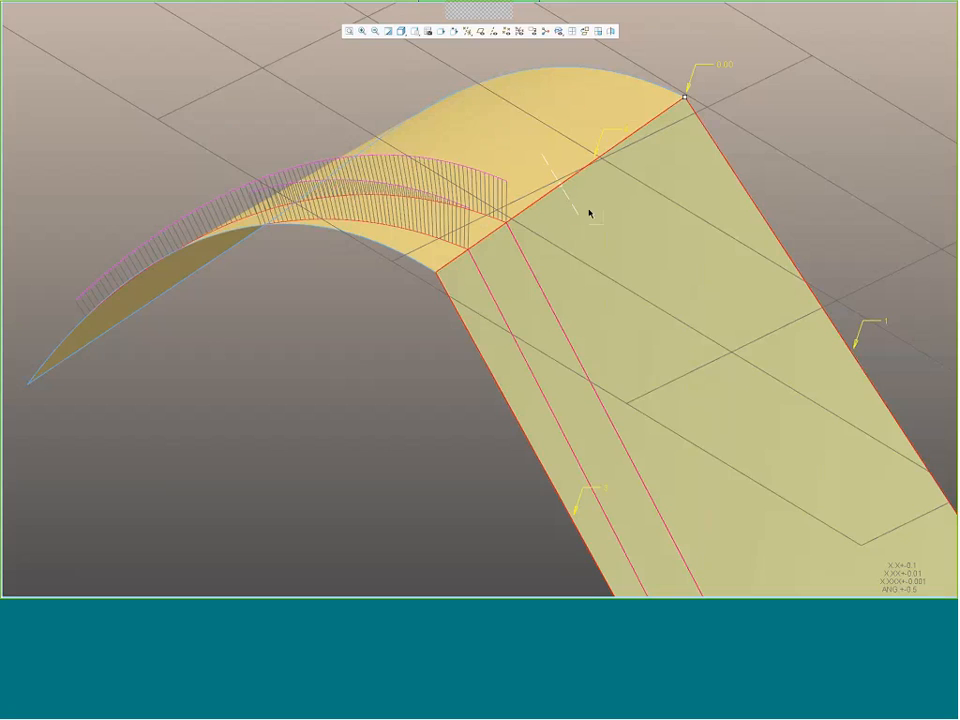
# - Make the surface connection at the shared edge tangent, agree to connect the defining curves, and examine the curvature plot across the joint
pyautogui.scroll(5, 589, 213)
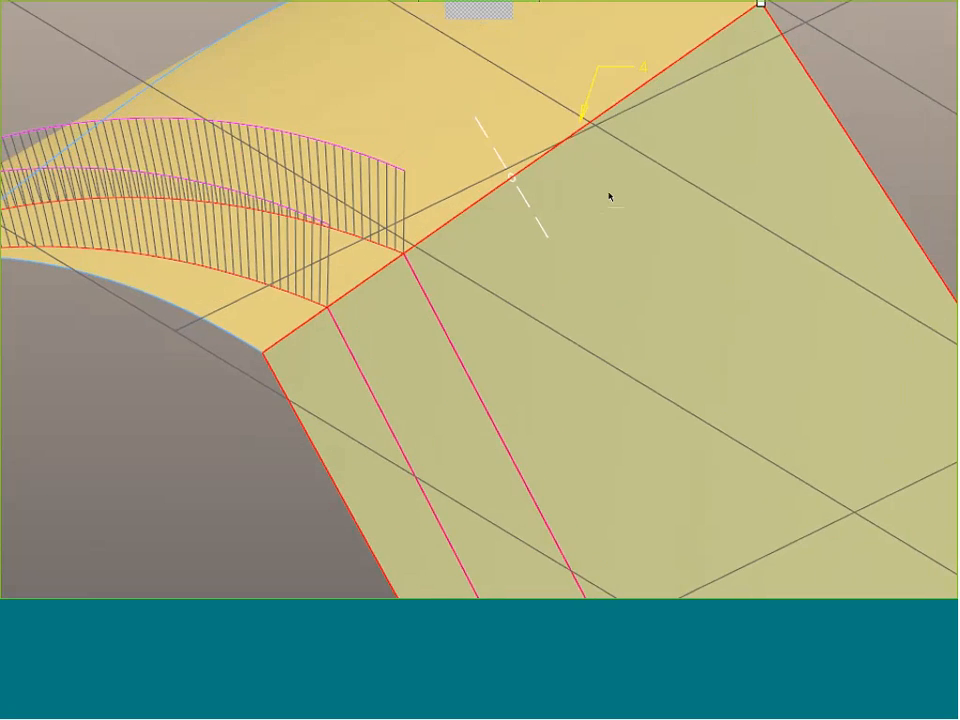
pyautogui.scroll(-5, 610, 197)
pyautogui.click(574, 209)
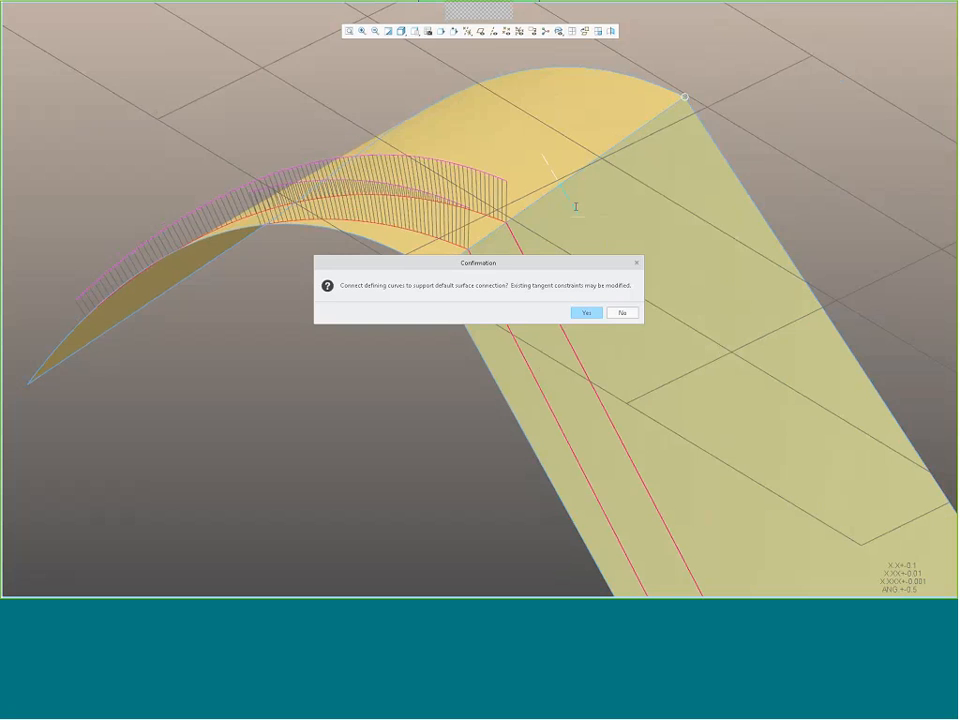
pyautogui.rightClick(574, 209)
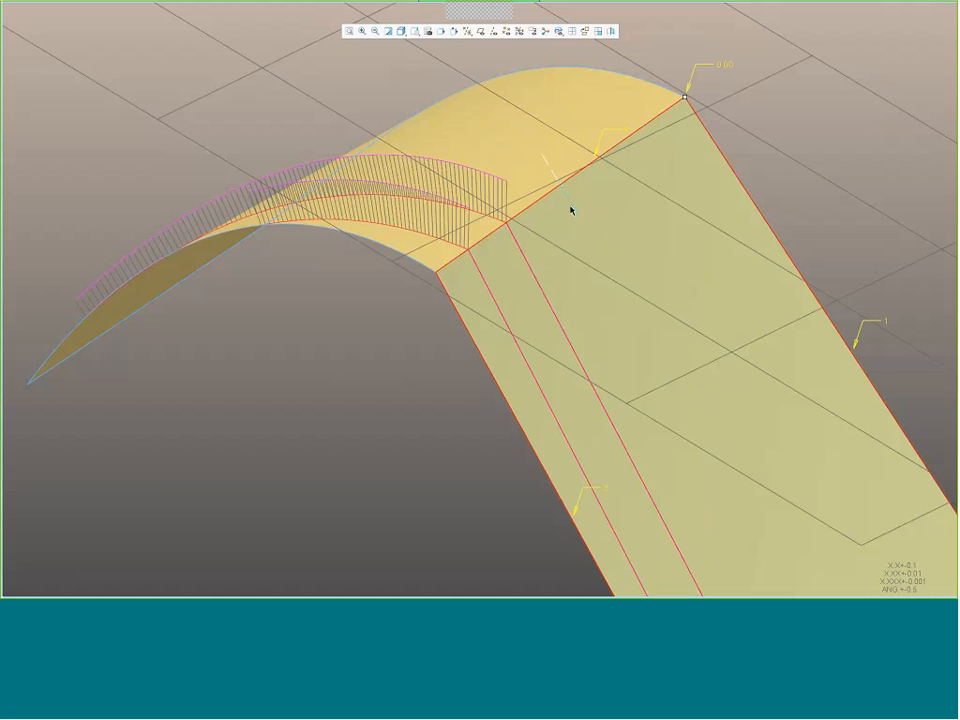
pyautogui.click(575, 212)
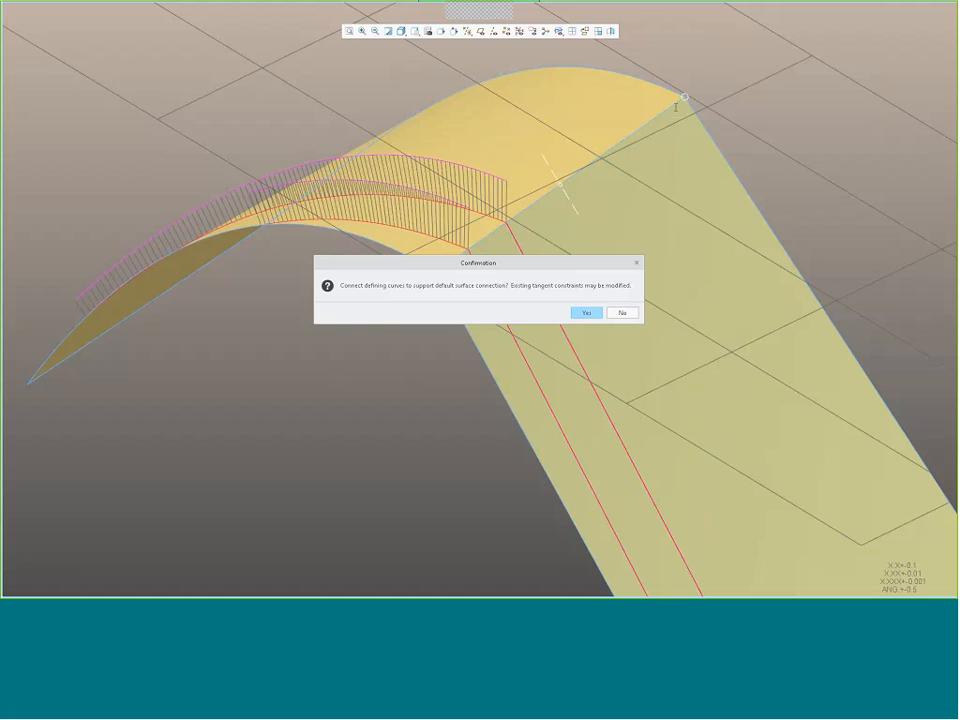
pyautogui.click(586, 316)
pyautogui.moveTo(611, 320); pyautogui.dragTo(657, 284, button='middle')
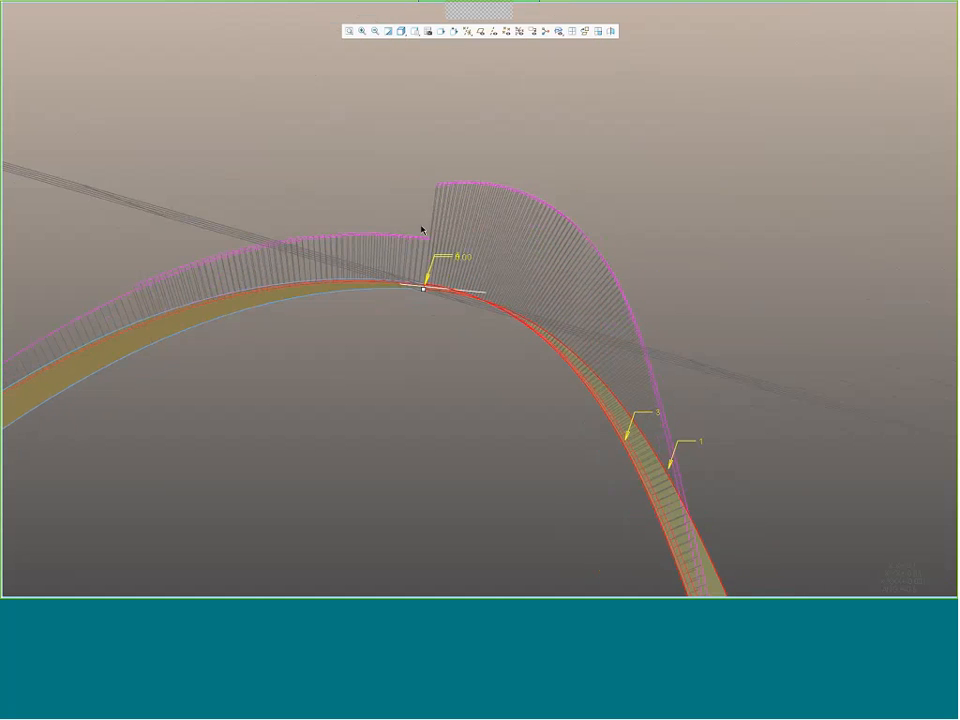
pyautogui.scroll(5, 421, 232)
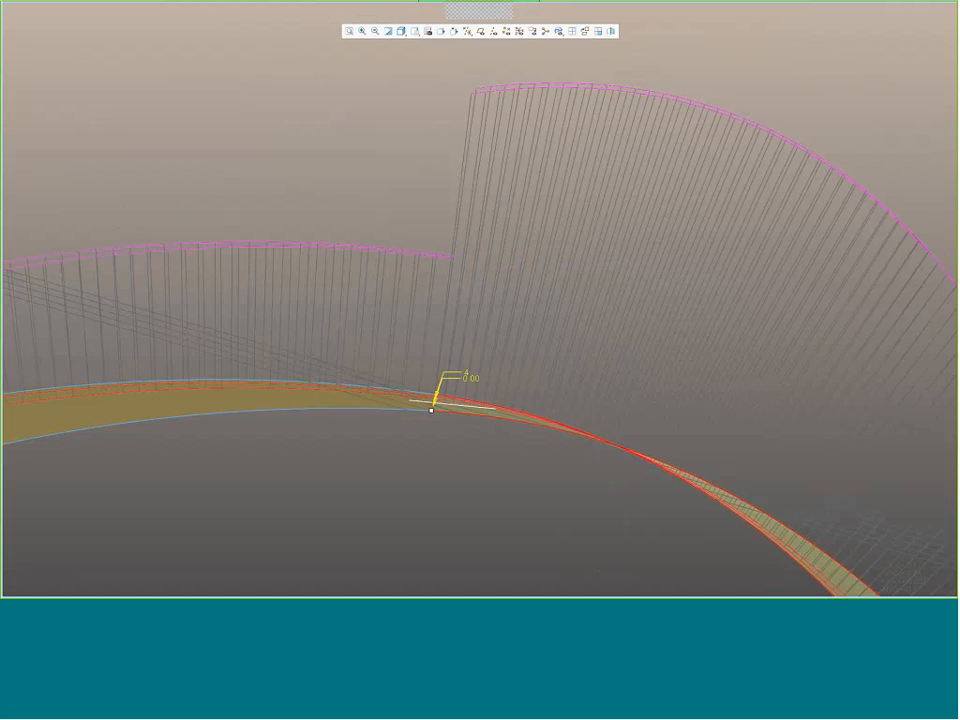
pyautogui.moveTo(508, 300); pyautogui.dragTo(536, 263, button='middle')
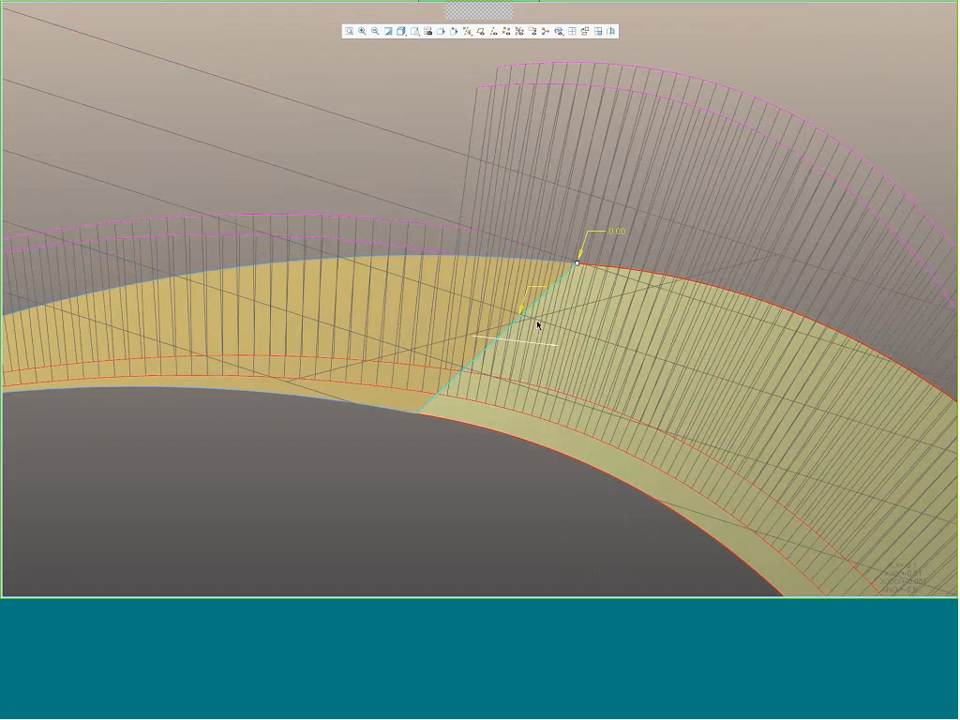
# - Set the surface connection at the shared edge to G2 curvature, agree to connect the defining curves, and examine the curvature plot across the joint
pyautogui.click(548, 348)
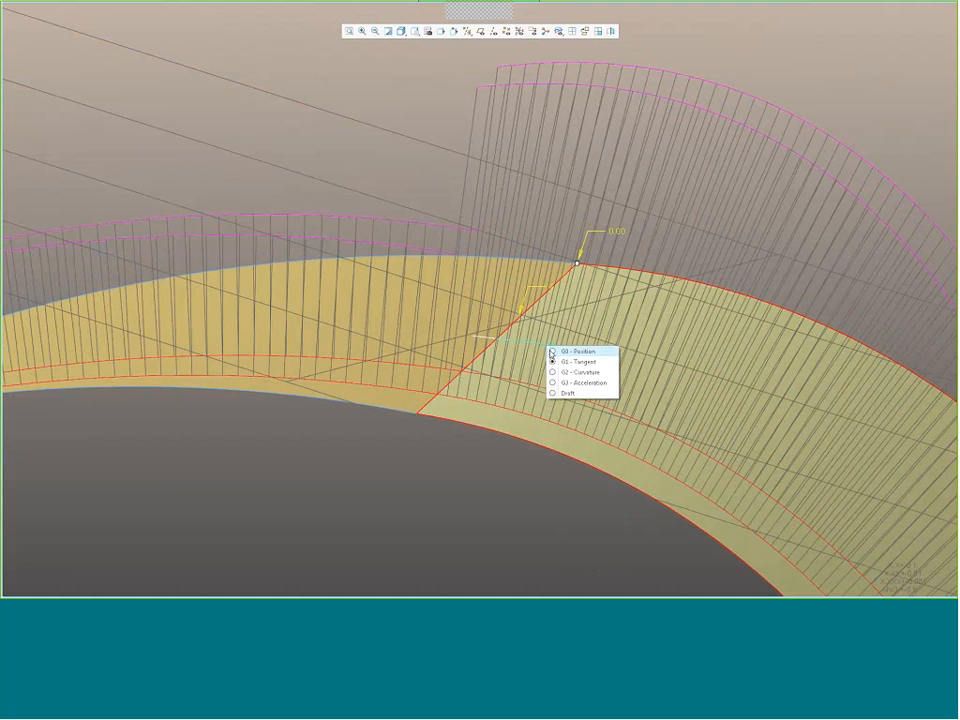
pyautogui.click(585, 373)
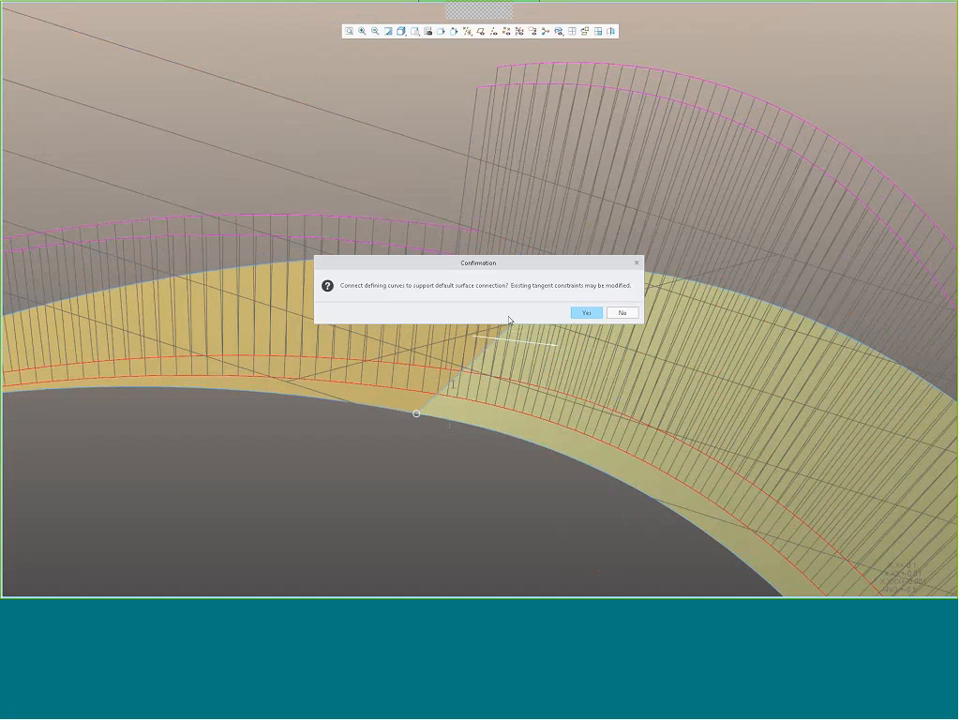
pyautogui.click(588, 314)
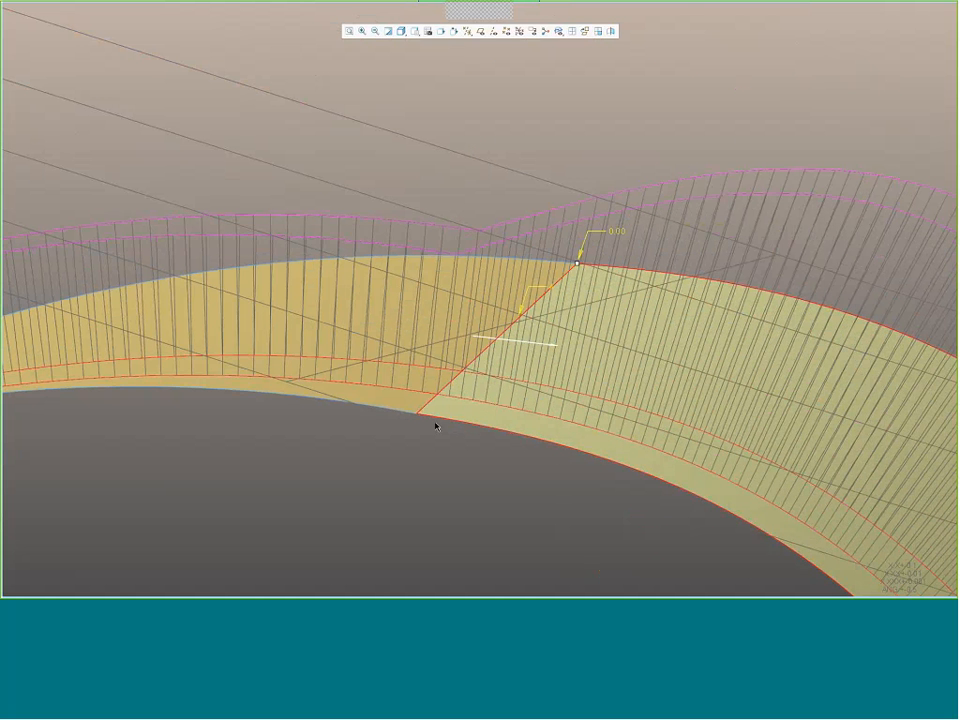
pyautogui.moveTo(468, 387)
pyautogui.mouseDown(button='middle')
pyautogui.moveTo(479, 385)
pyautogui.moveTo(470, 384)
pyautogui.moveTo(474, 374)
pyautogui.mouseUp(button='middle')
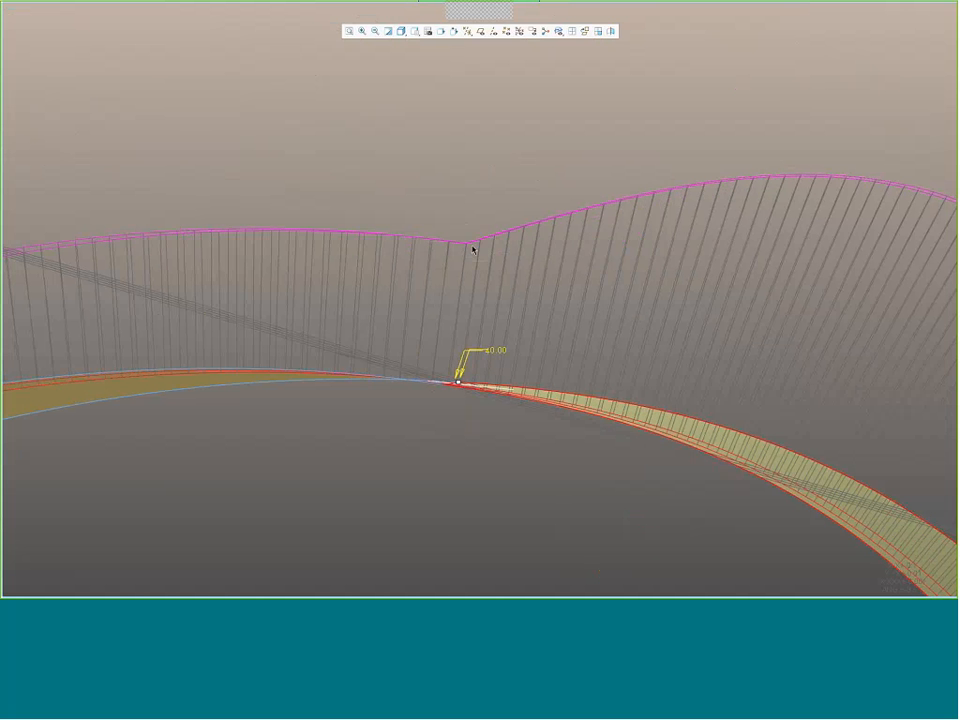
pyautogui.moveTo(501, 291); pyautogui.dragTo(495, 300, button='middle')
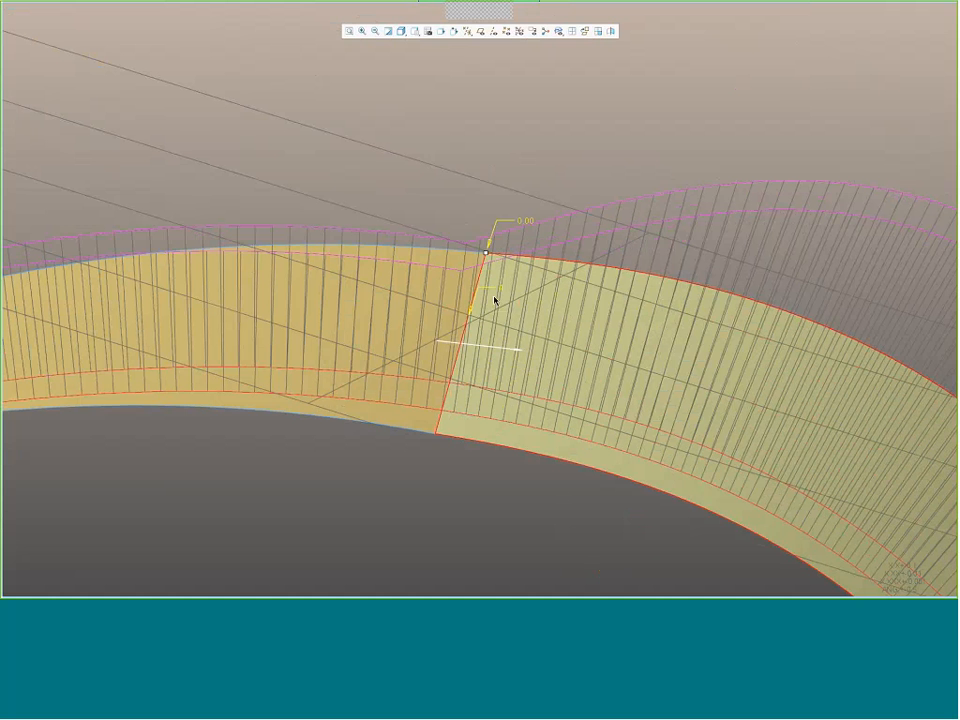
# - Raise the shared-edge surface connection to G3 acceleration, agree to connect the defining curves, and examine the curvature combs across the joint
pyautogui.click(503, 352)
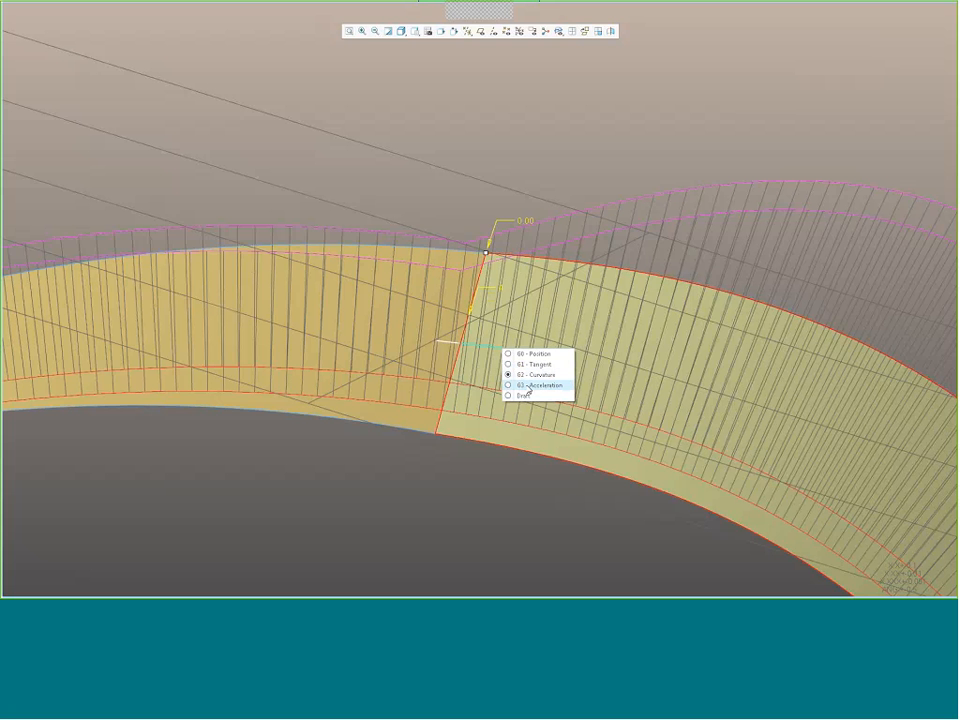
pyautogui.click(529, 386)
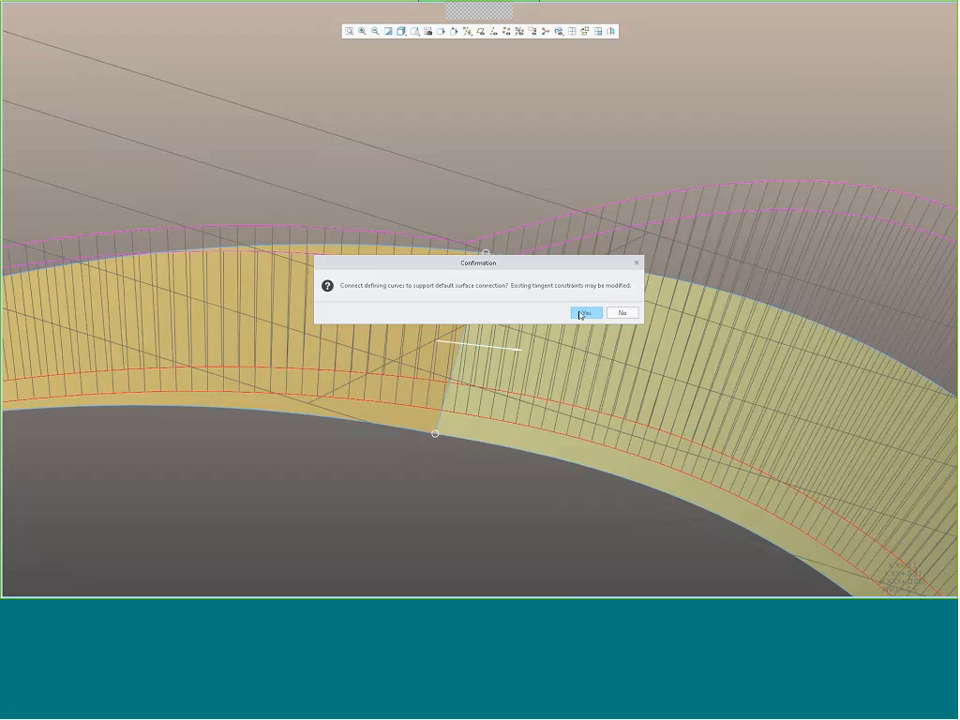
pyautogui.click(580, 315)
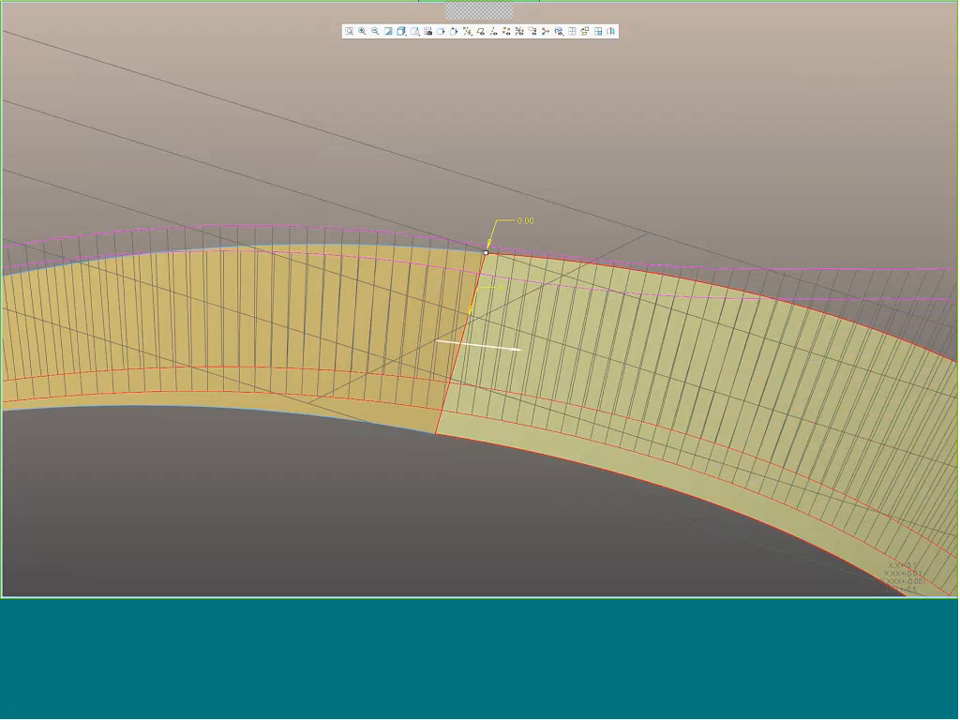
pyautogui.moveTo(499, 337); pyautogui.dragTo(513, 312, button='middle')
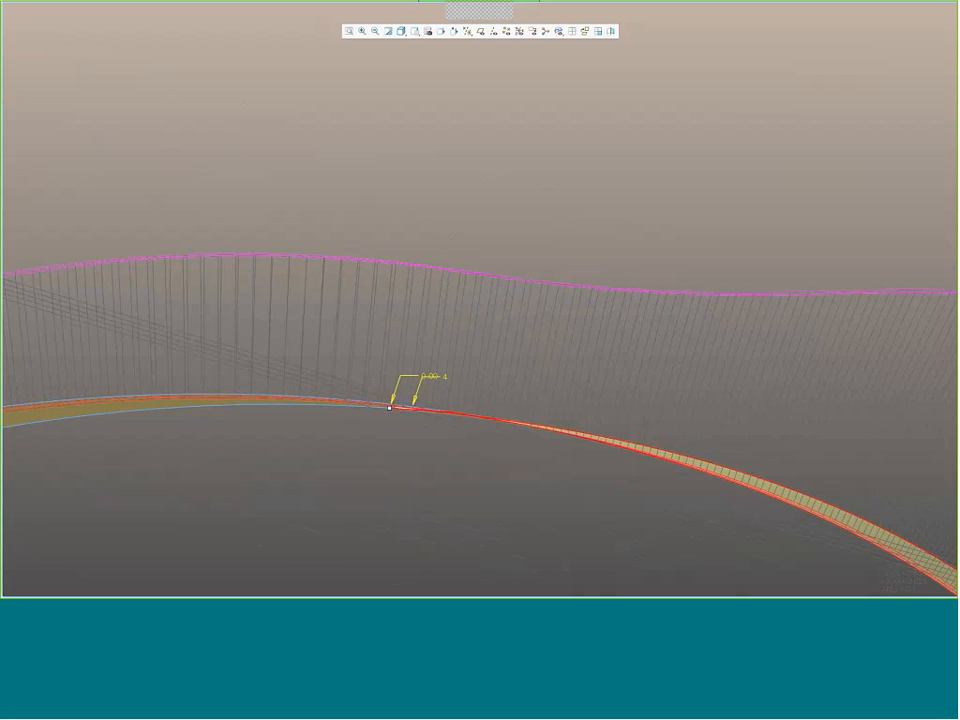
pyautogui.scroll(2, 620, 364)
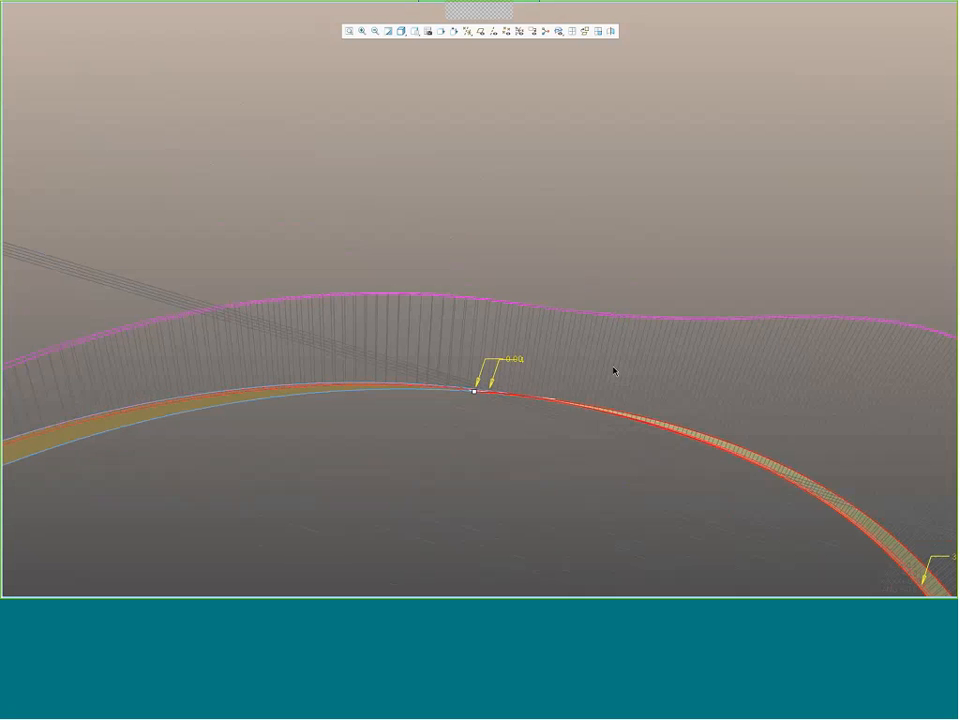
pyautogui.moveTo(616, 356); pyautogui.dragTo(594, 382, button='middle')
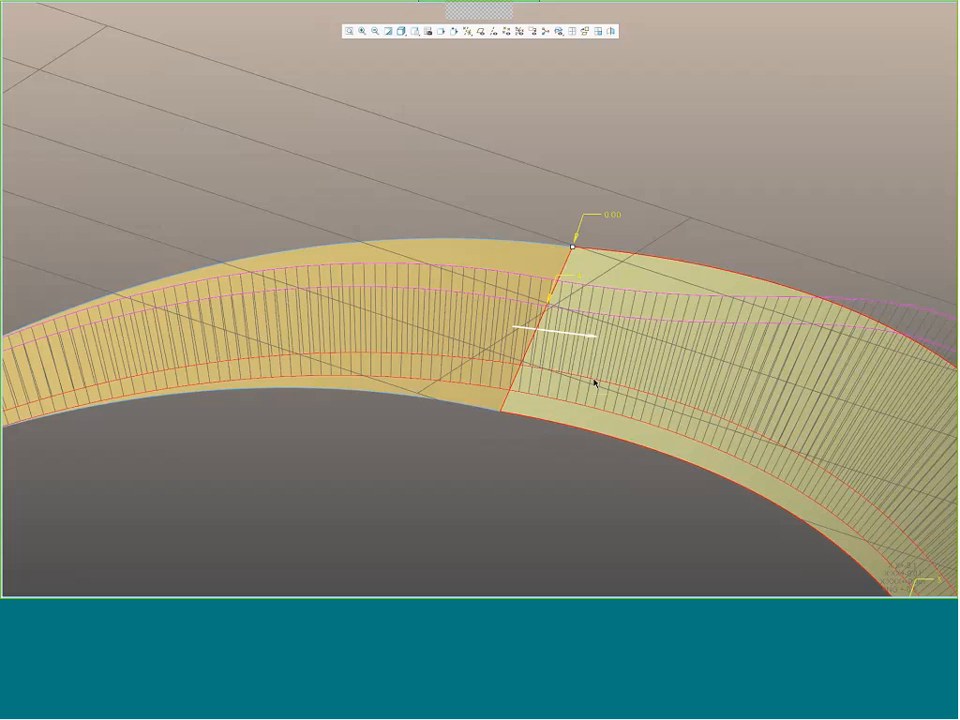
# - Leave full-screen view and change the position-only connection at the shared edge to G3 acceleration, with the defining curves connected
pyautogui.click(596, 380)
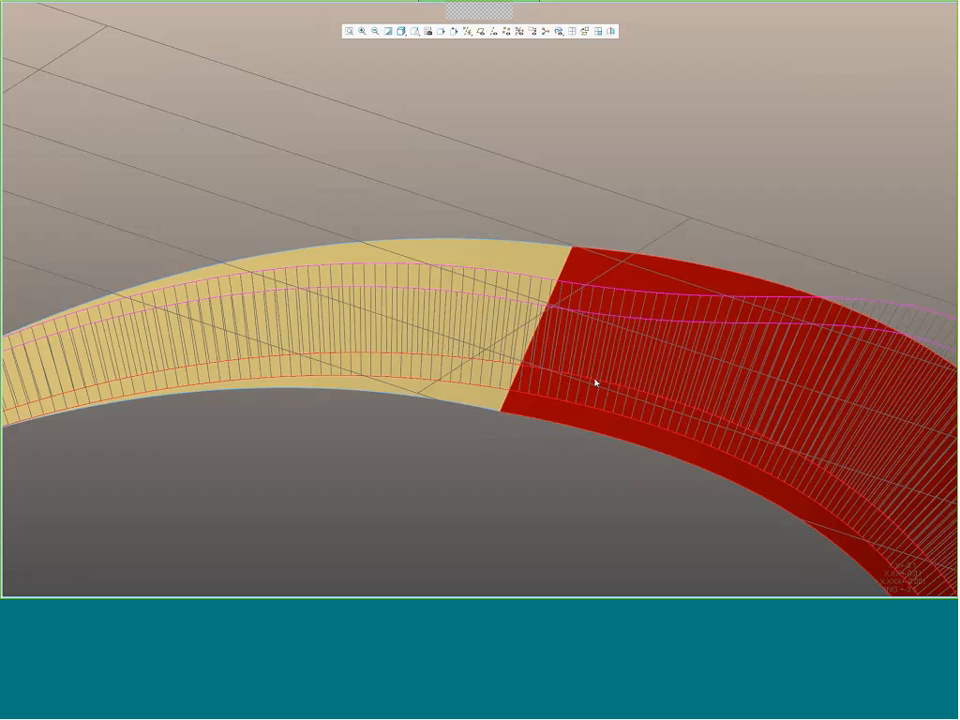
pyautogui.scroll(-5, 605, 296)
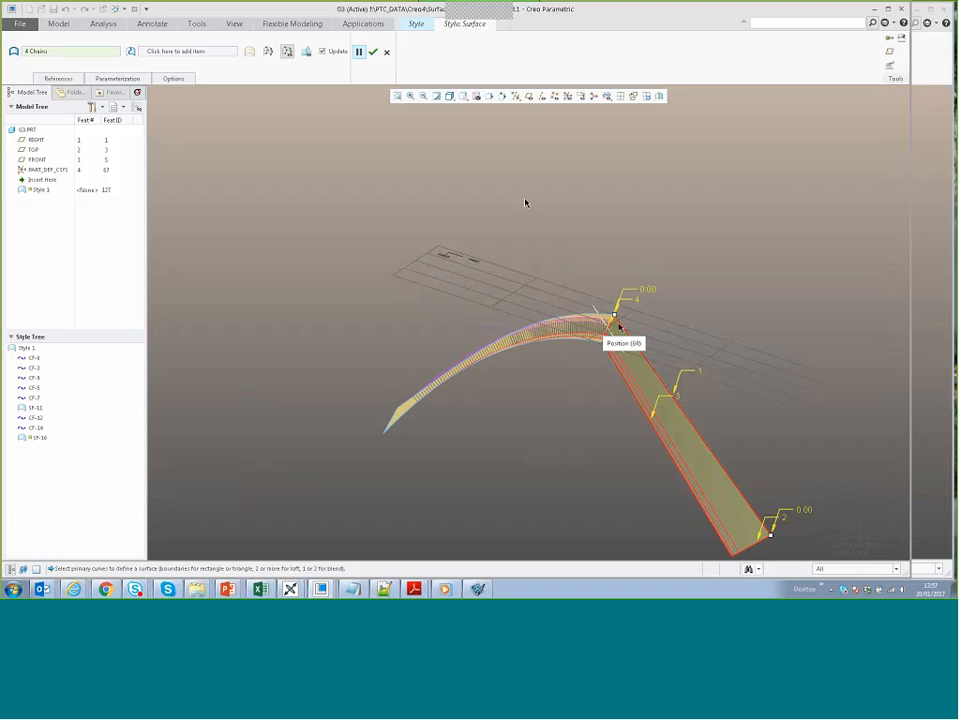
pyautogui.rightClick(609, 340)
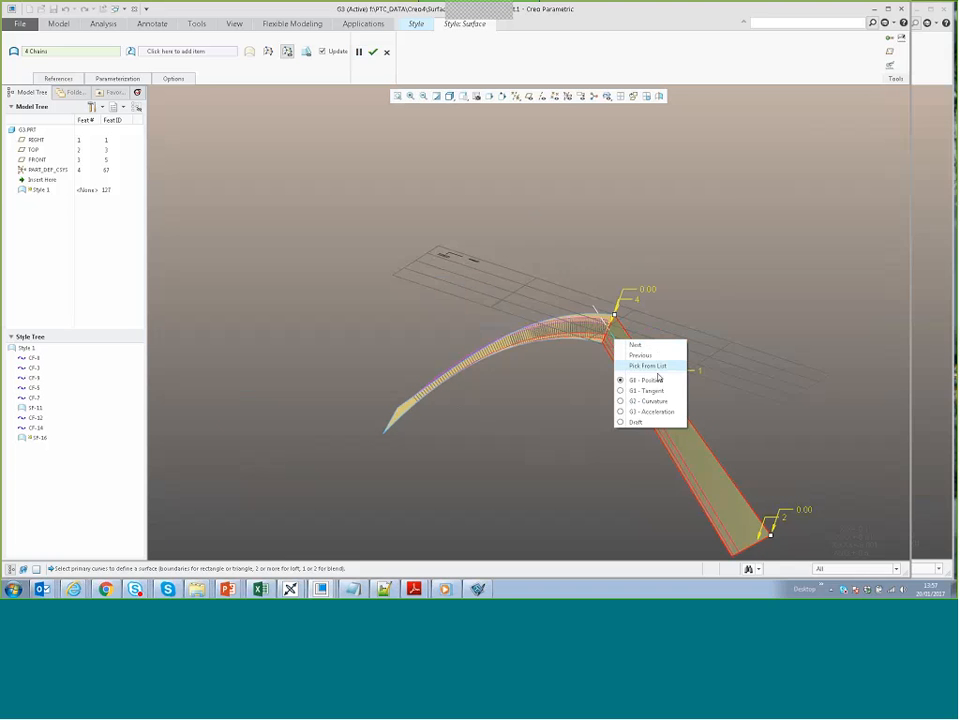
pyautogui.click(653, 412)
pyautogui.click(586, 313)
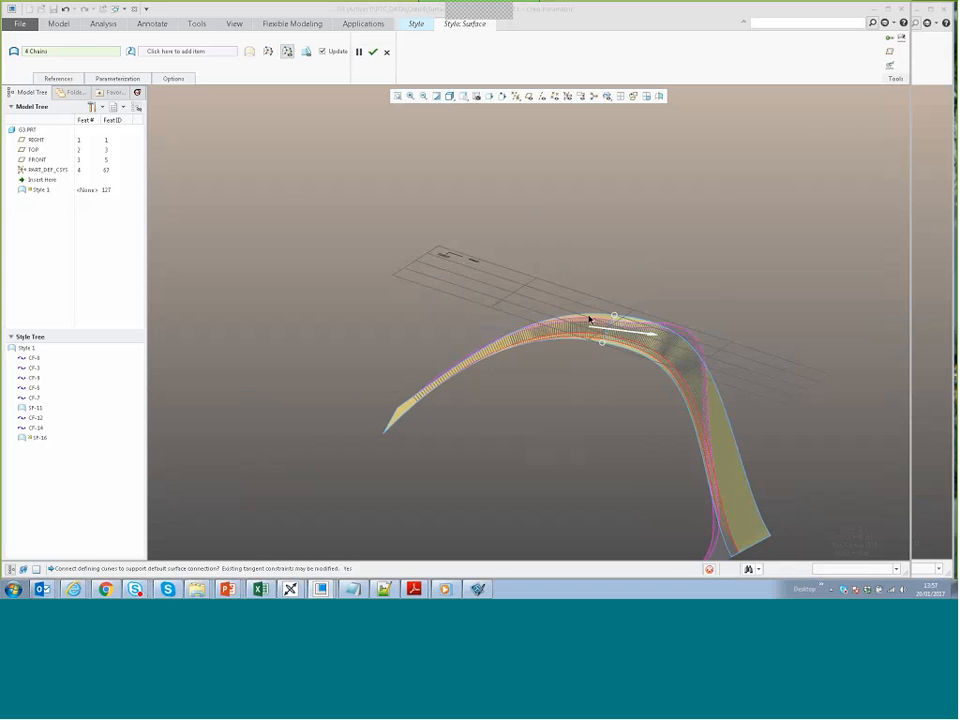
# - Accept the surface edit and complete the Style feature
pyautogui.moveTo(589, 319); pyautogui.dragTo(528, 274, button='middle')
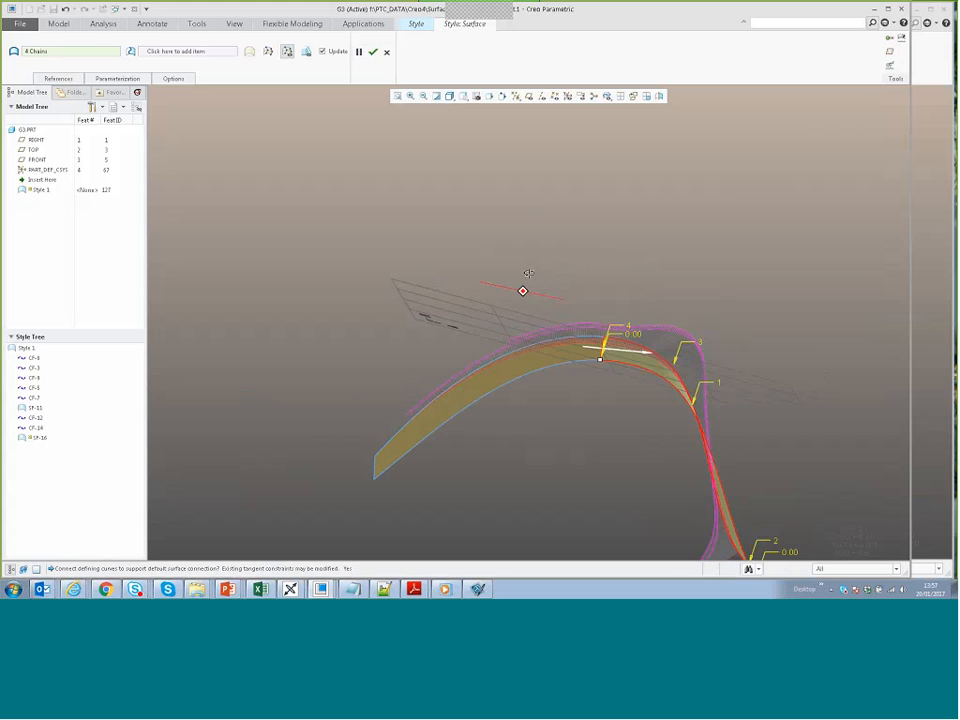
pyautogui.middleClick(528, 274)
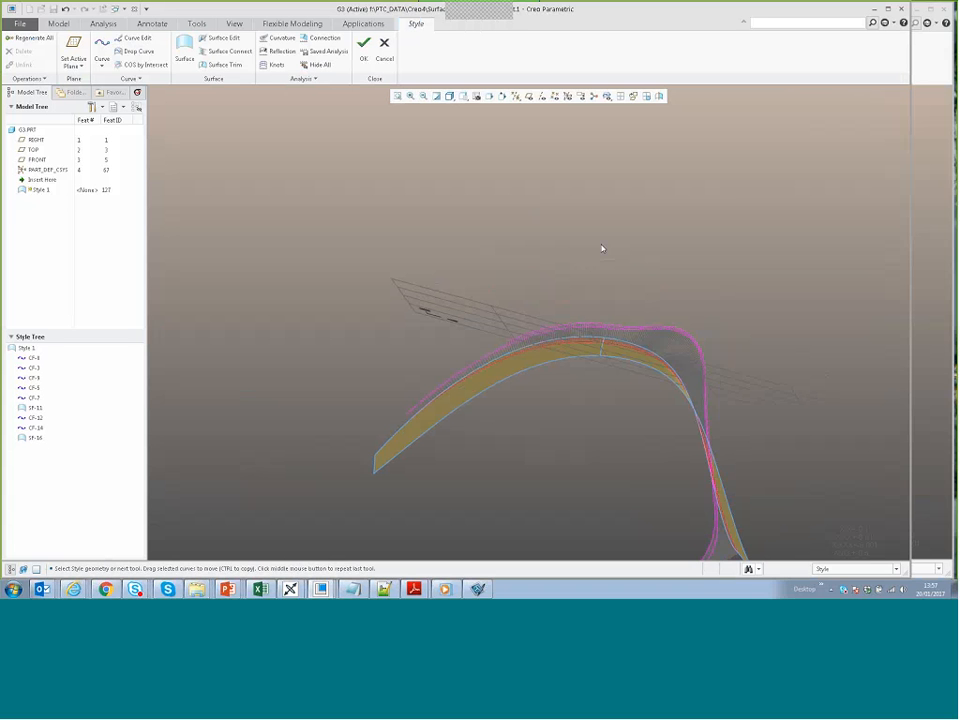
pyautogui.click(363, 48)
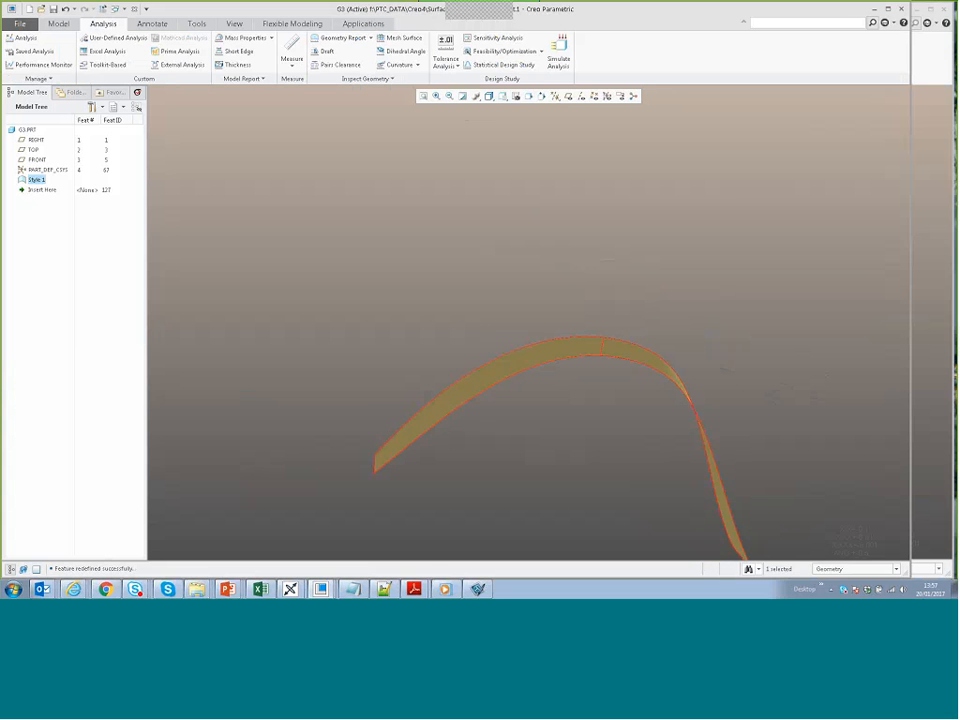
# - In a new part based on the default template, start a Freestyle feature with a closed sphere primitive
pyautogui.hotkey('ctrl', 'n')
pyautogui.press('Return')
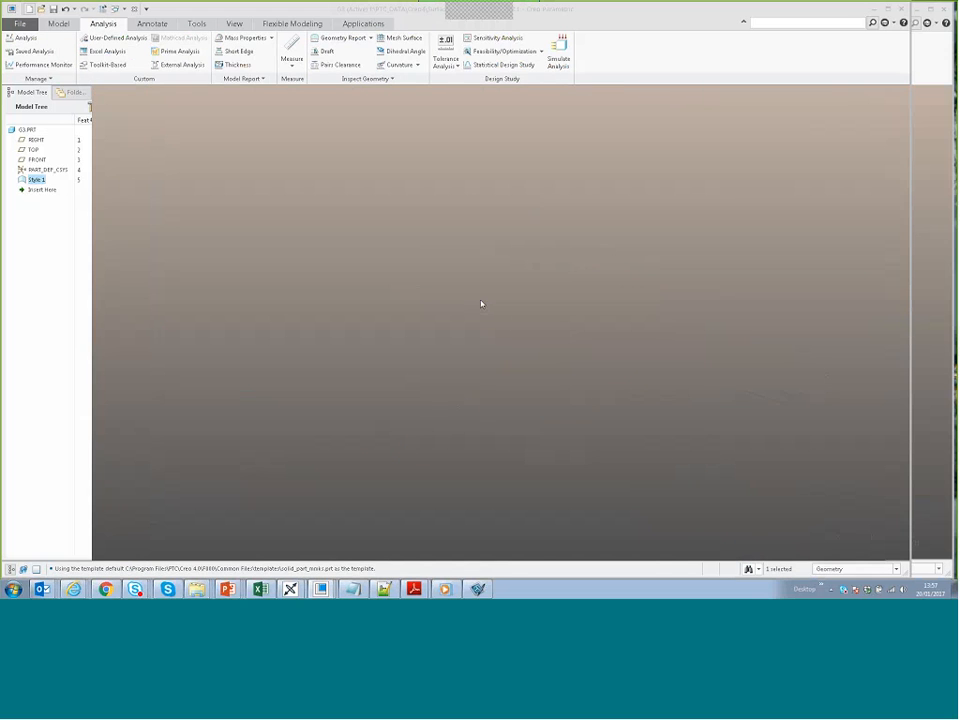
pyautogui.click(592, 65)
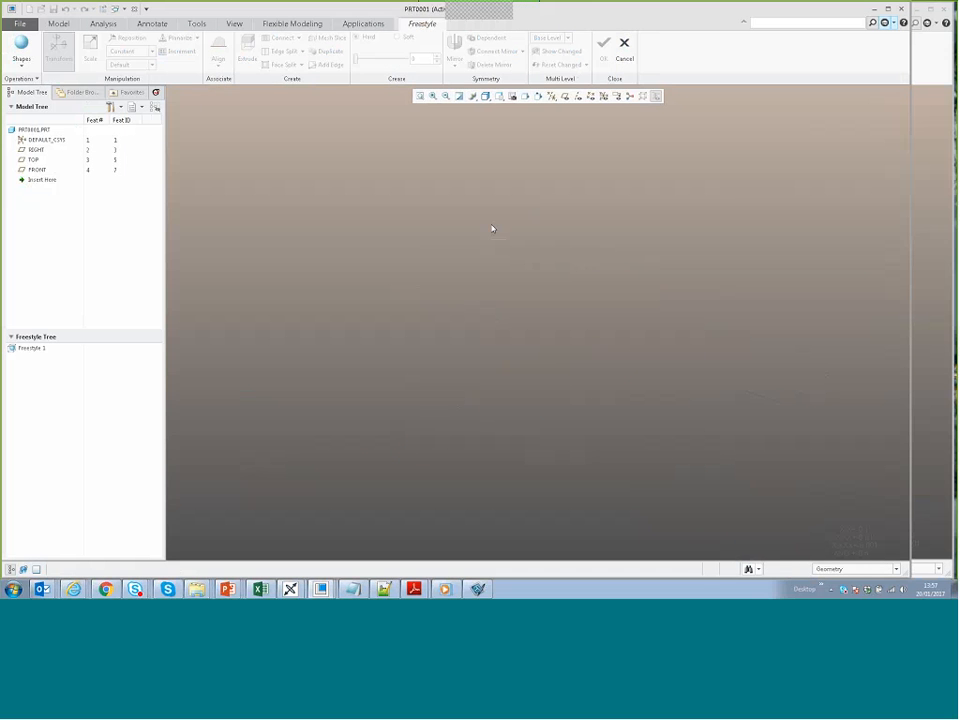
pyautogui.click(21, 60)
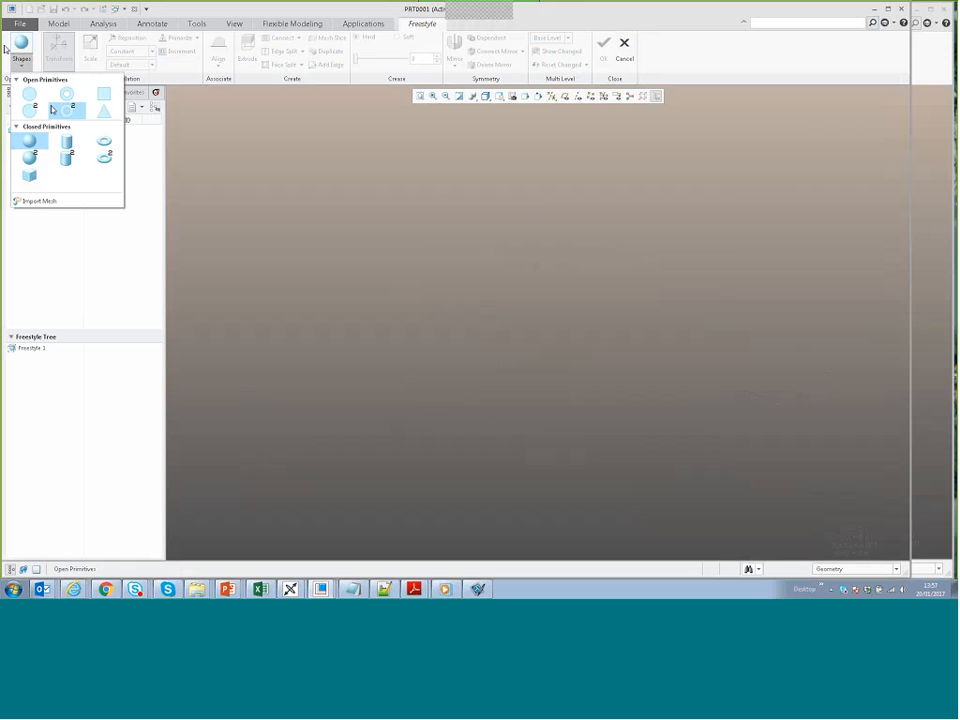
pyautogui.click(29, 141)
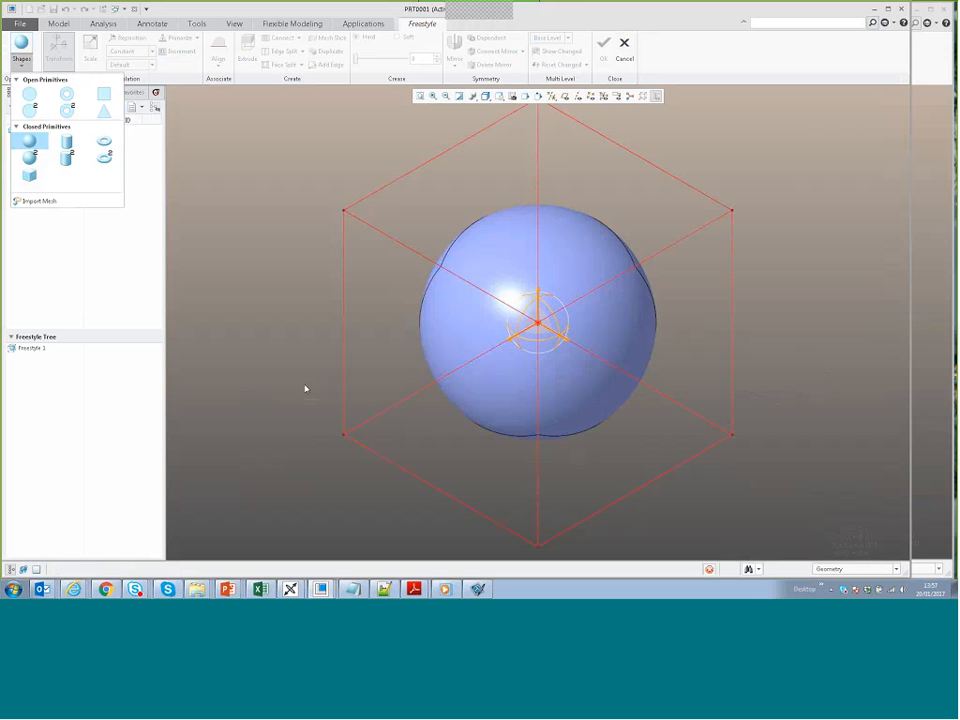
# - Set the display style to Shading, then select the sphere's entire control mesh and move it away from its original location
pyautogui.click(486, 97)
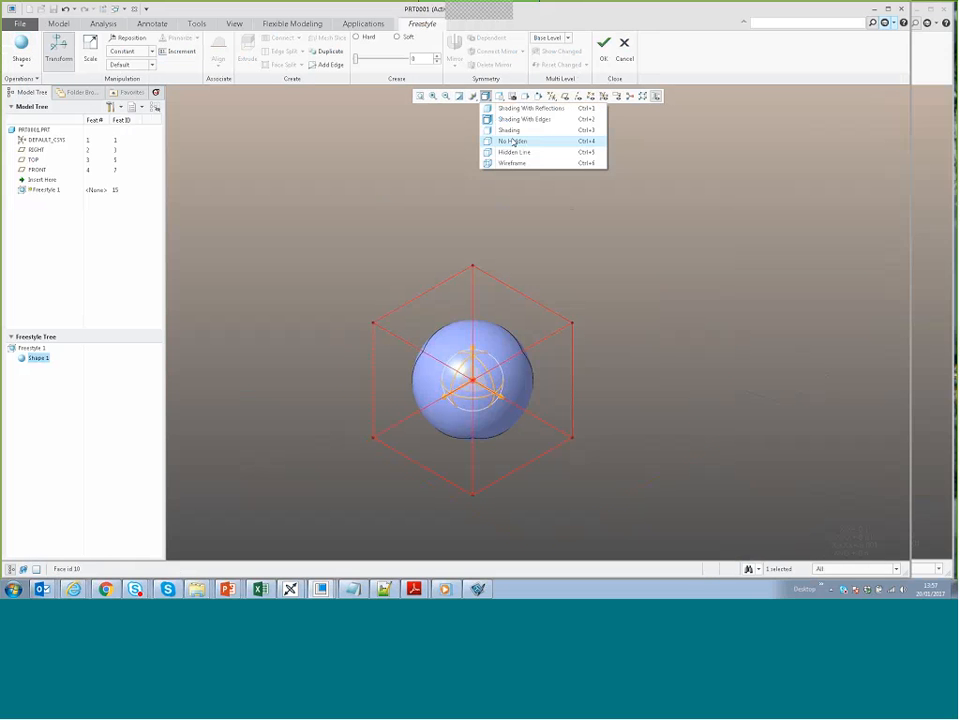
pyautogui.click(512, 130)
pyautogui.click(514, 262)
pyautogui.scroll(4, 510, 291)
pyautogui.moveTo(402, 201); pyautogui.dragTo(612, 475)
pyautogui.scroll(4, 429, 460)
pyautogui.moveTo(445, 412); pyautogui.dragTo(558, 178)
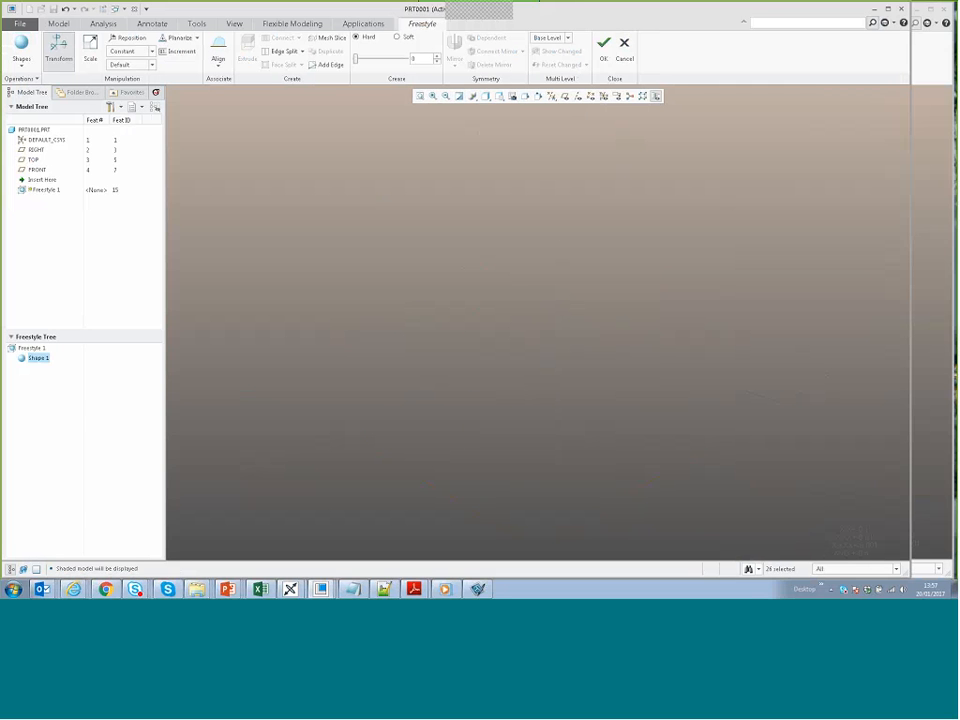
pyautogui.click(612, 212)
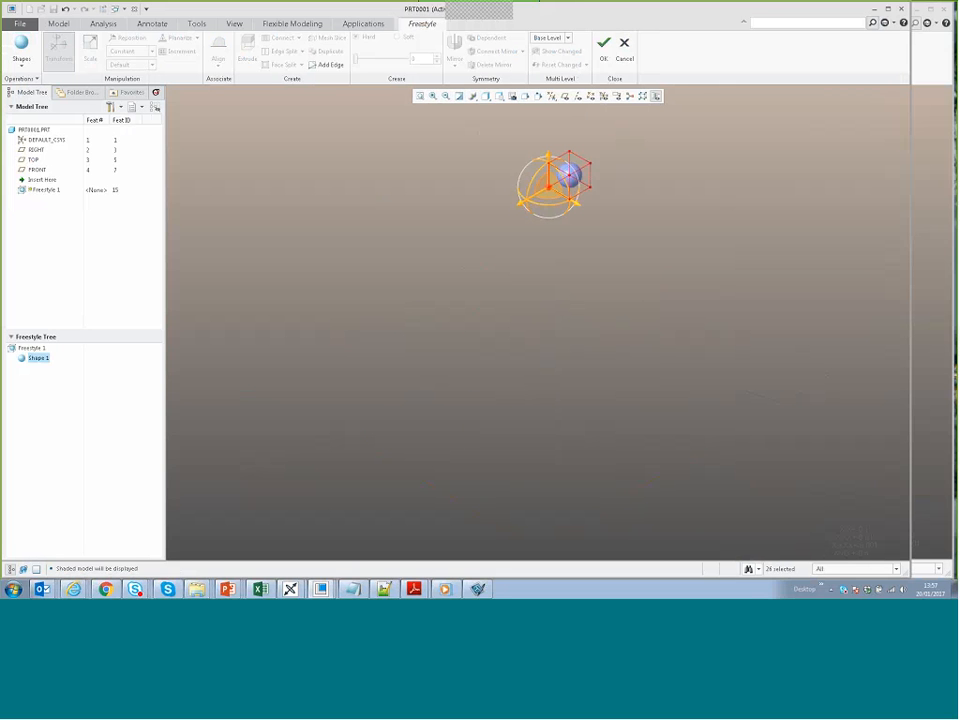
pyautogui.scroll(-3, 579, 189)
# - Stretch the sphere lengthwise into an ellipsoid by pulling one end face of its control mesh, and shift the whole shape slightly
pyautogui.click(578, 191)
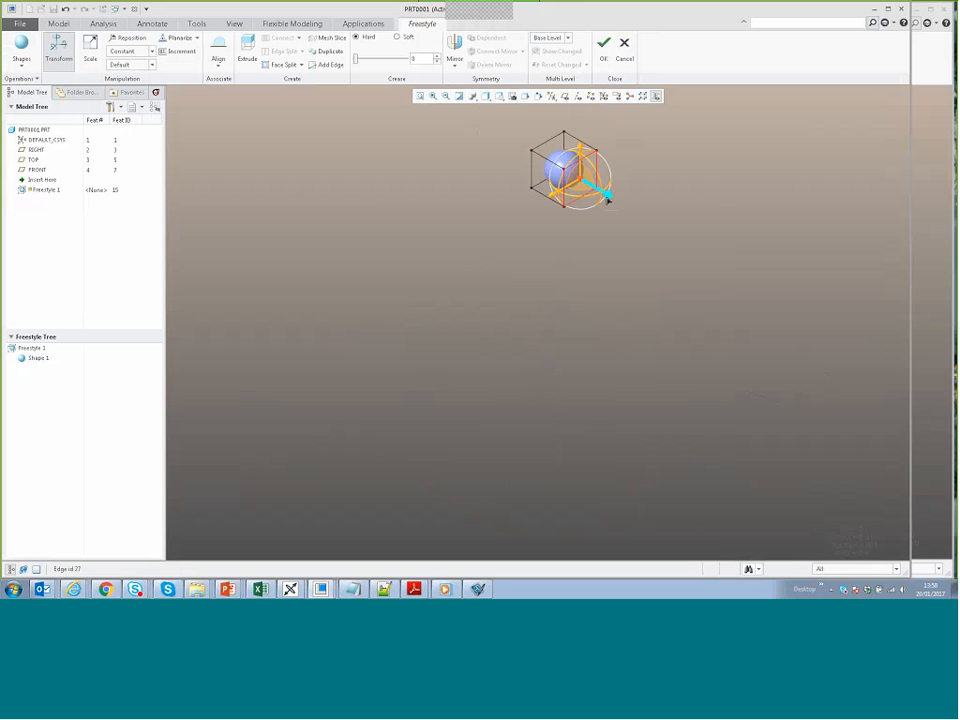
pyautogui.moveTo(636, 214); pyautogui.dragTo(669, 249)
pyautogui.moveTo(493, 130); pyautogui.dragTo(736, 325)
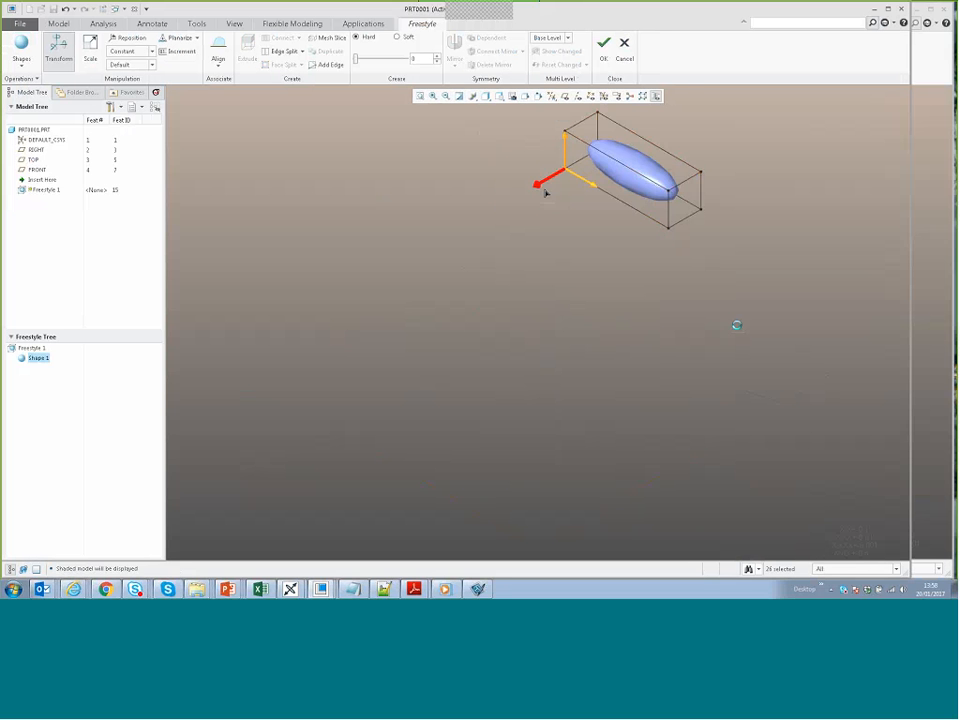
# - Add a second sphere primitive at the original location and stretch it lengthwise by pulling the matching end face of its mesh
pyautogui.scroll(2, 600, 328)
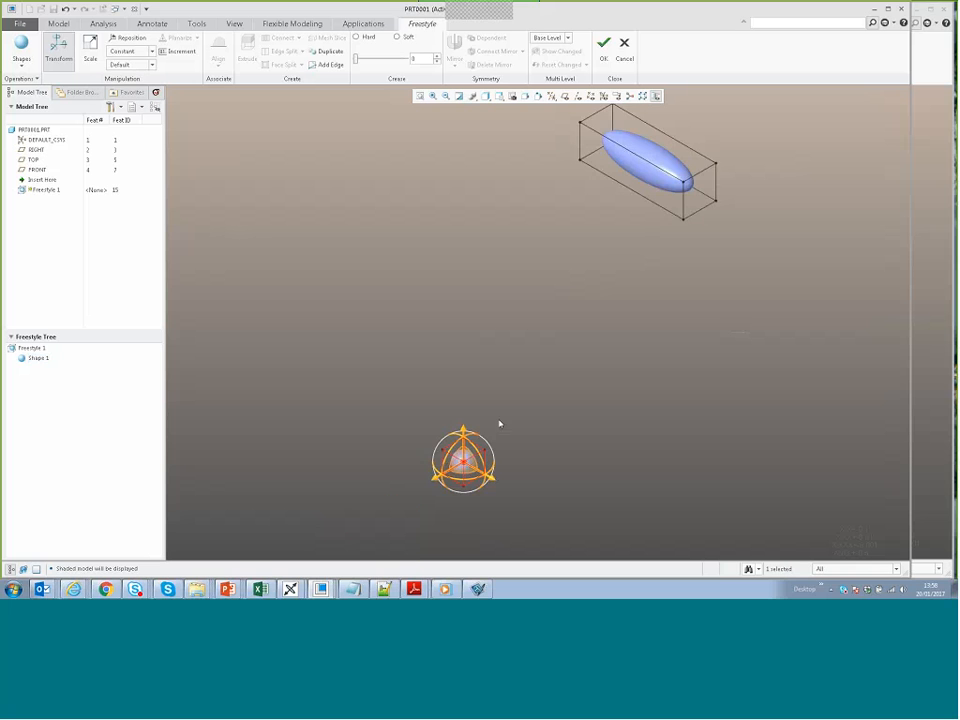
pyautogui.scroll(-4, 485, 475)
pyautogui.click(484, 475)
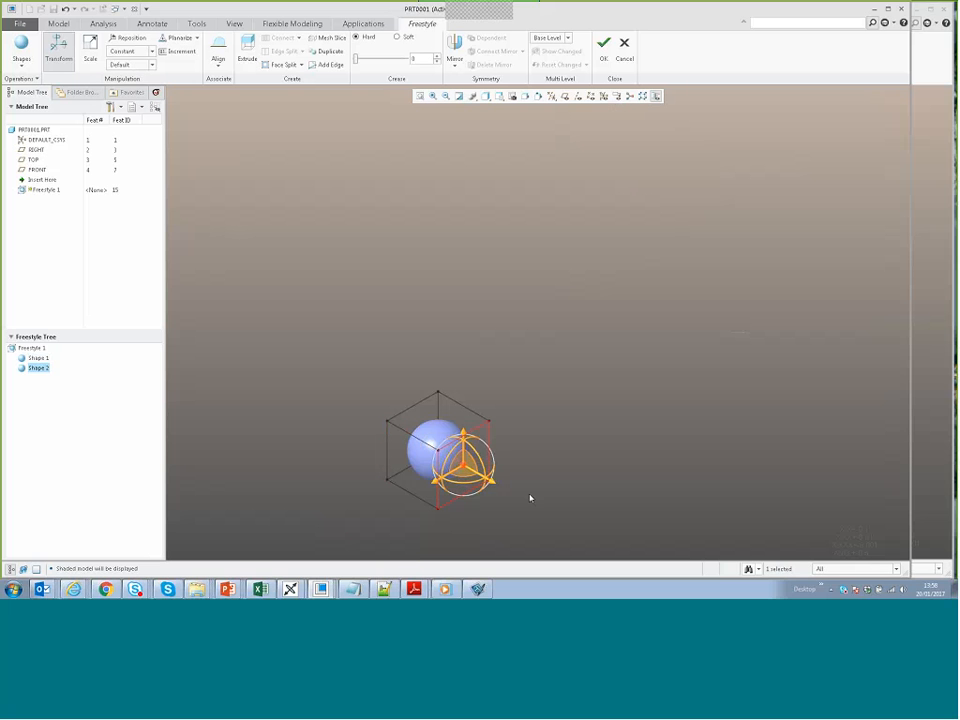
pyautogui.moveTo(495, 484); pyautogui.dragTo(570, 527)
pyautogui.scroll(4, 494, 494)
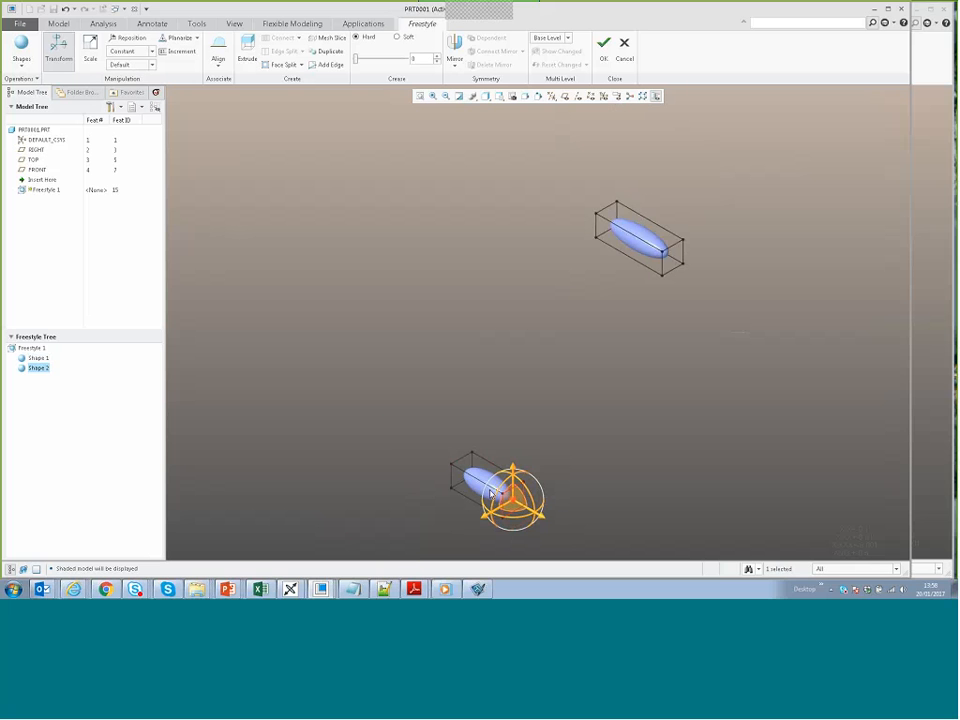
# - Extrude the upper face of the second shape's control mesh to add a block on top
pyautogui.scroll(-3, 493, 471)
pyautogui.scroll(-1, 493, 471)
pyautogui.click(493, 471)
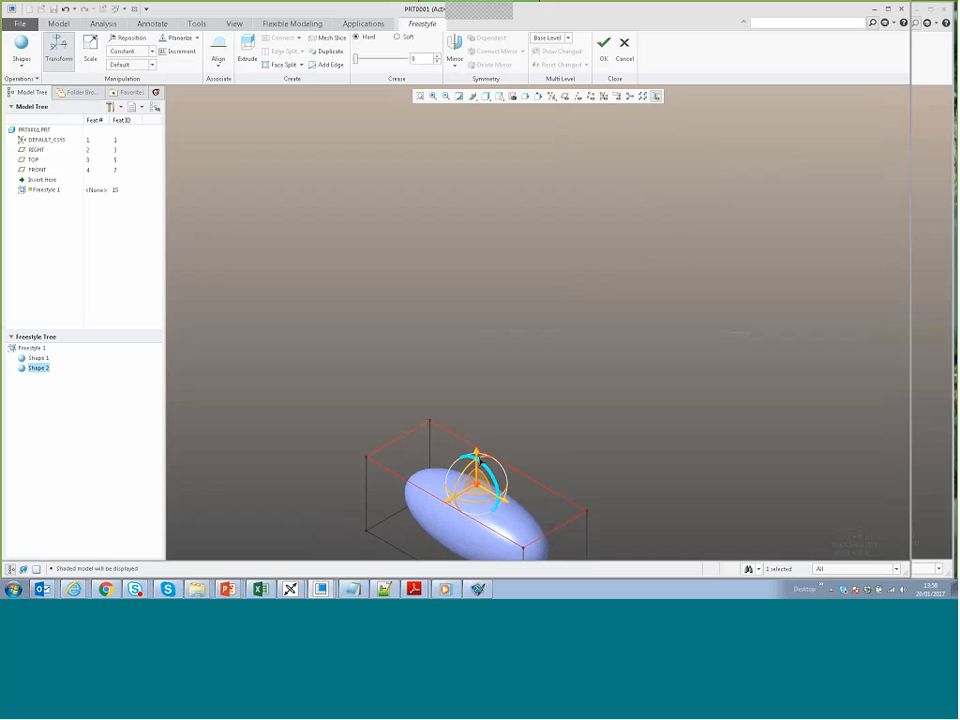
pyautogui.rightClick(517, 353)
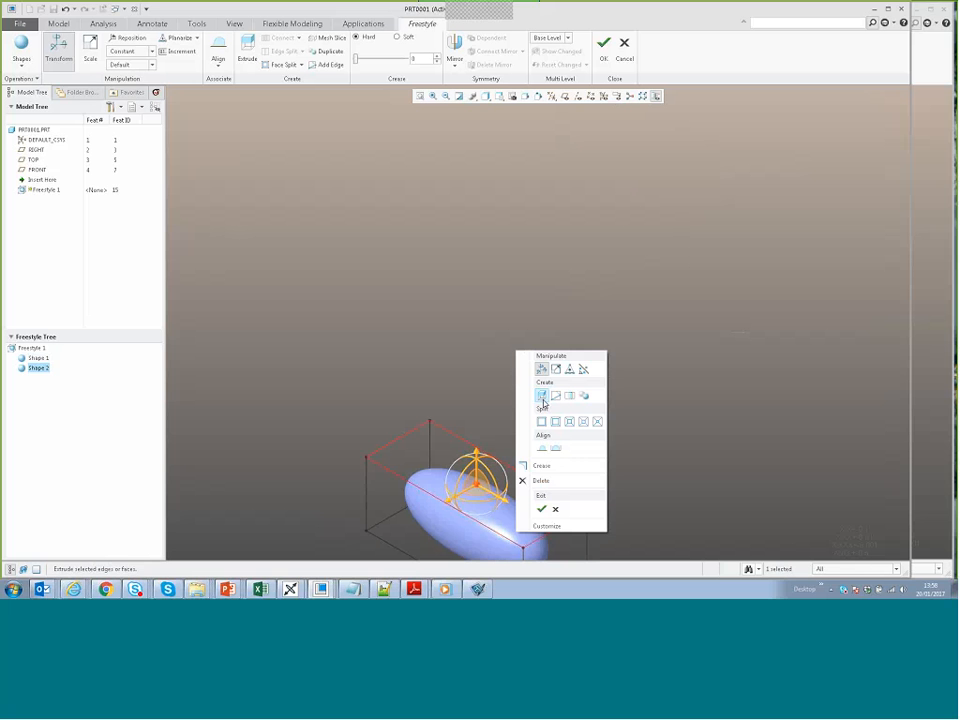
pyautogui.click(541, 395)
pyautogui.scroll(2, 549, 377)
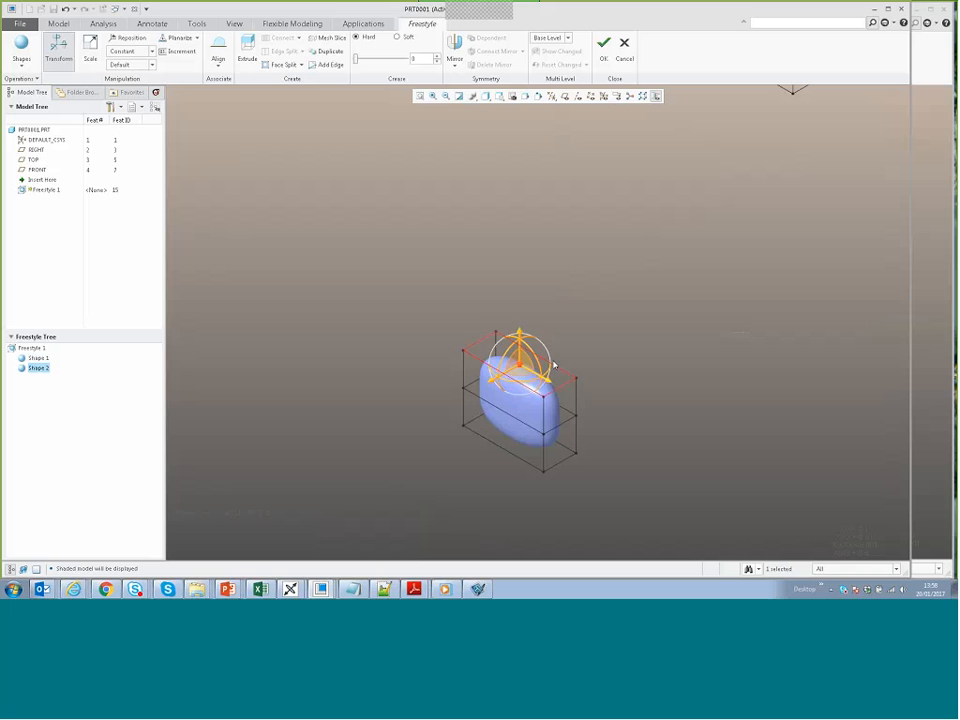
# - Reshape the upper block of the second shape by pulling its end edge inward and shifting its top face sideways
pyautogui.moveTo(553, 364); pyautogui.dragTo(566, 390)
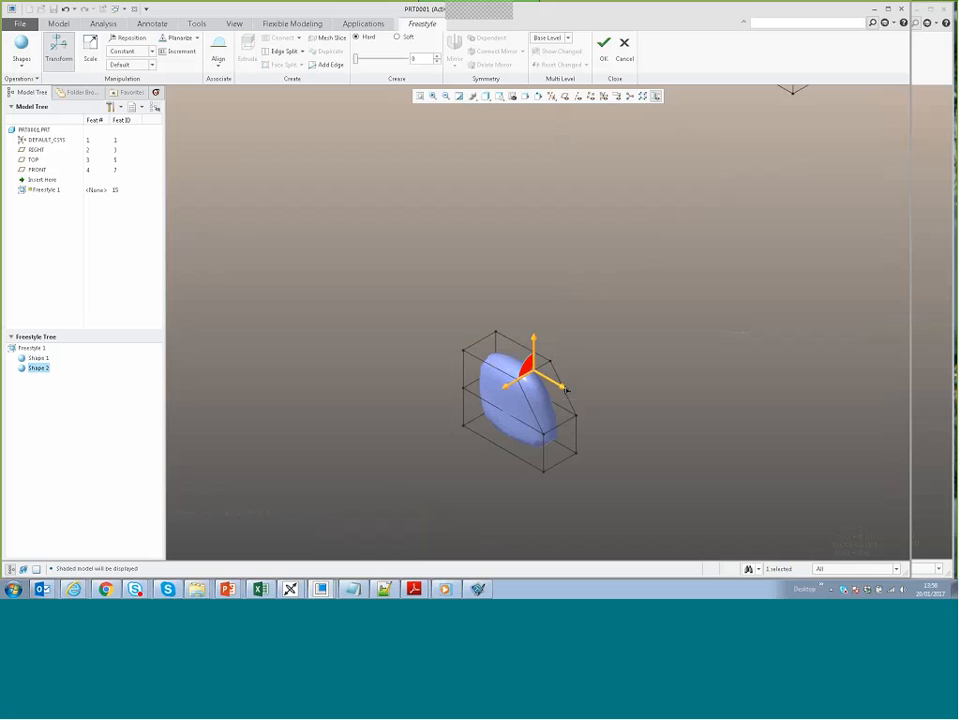
pyautogui.moveTo(435, 300); pyautogui.dragTo(576, 402)
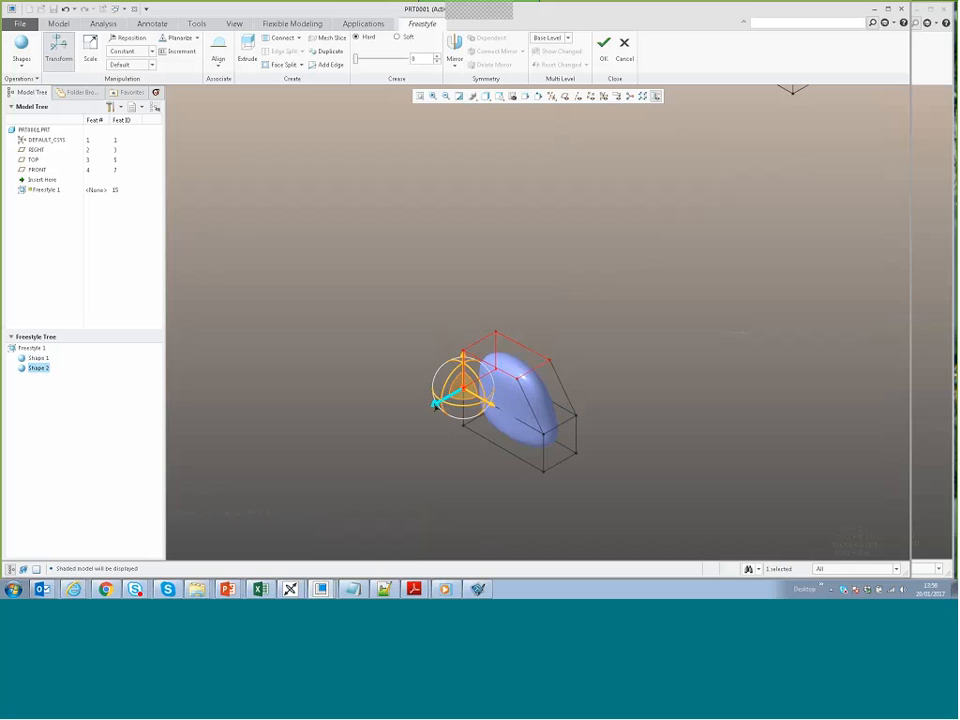
pyautogui.moveTo(434, 406); pyautogui.dragTo(457, 394)
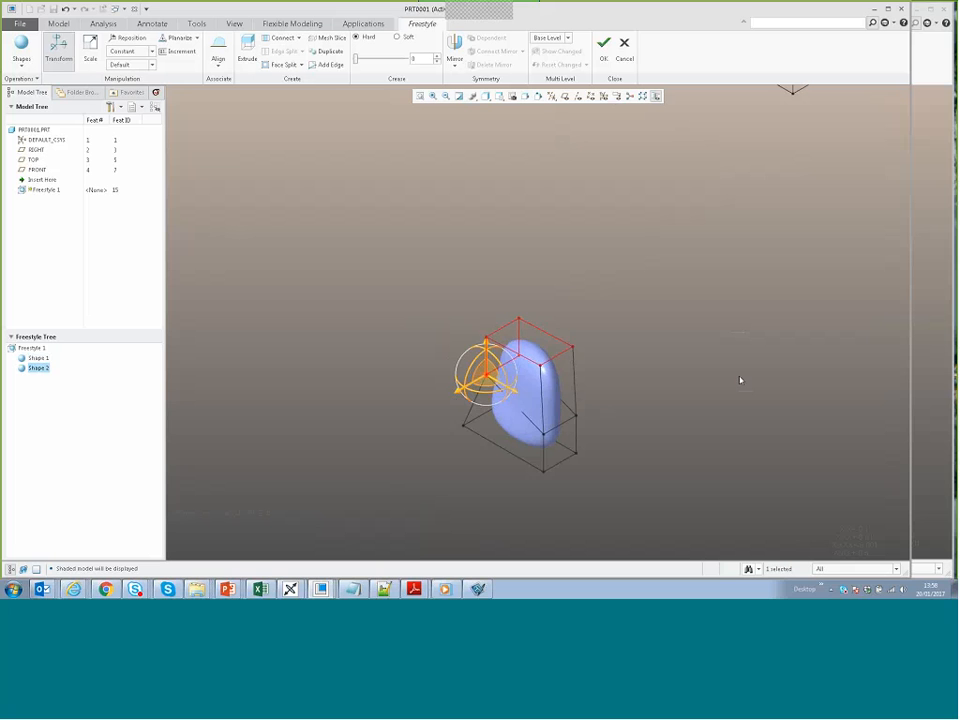
pyautogui.hotkey('ctrl', 'z')
pyautogui.click(510, 357)
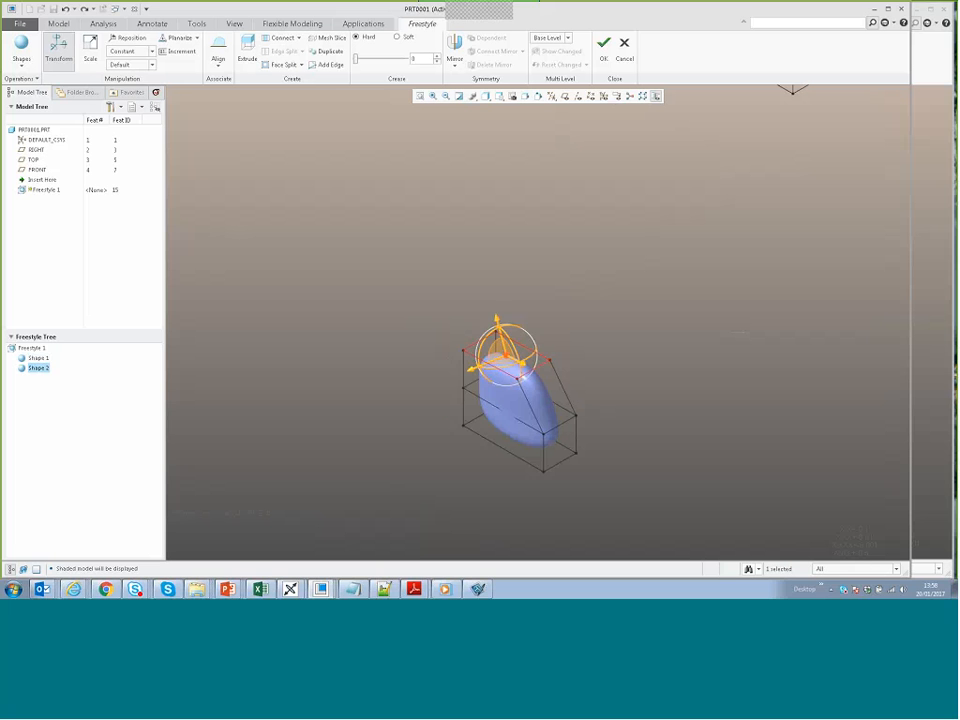
pyautogui.moveTo(476, 367); pyautogui.dragTo(505, 354)
# - Extrude the near end face of the first shape's control mesh and push it inward to hollow that end
pyautogui.scroll(-3, 505, 354)
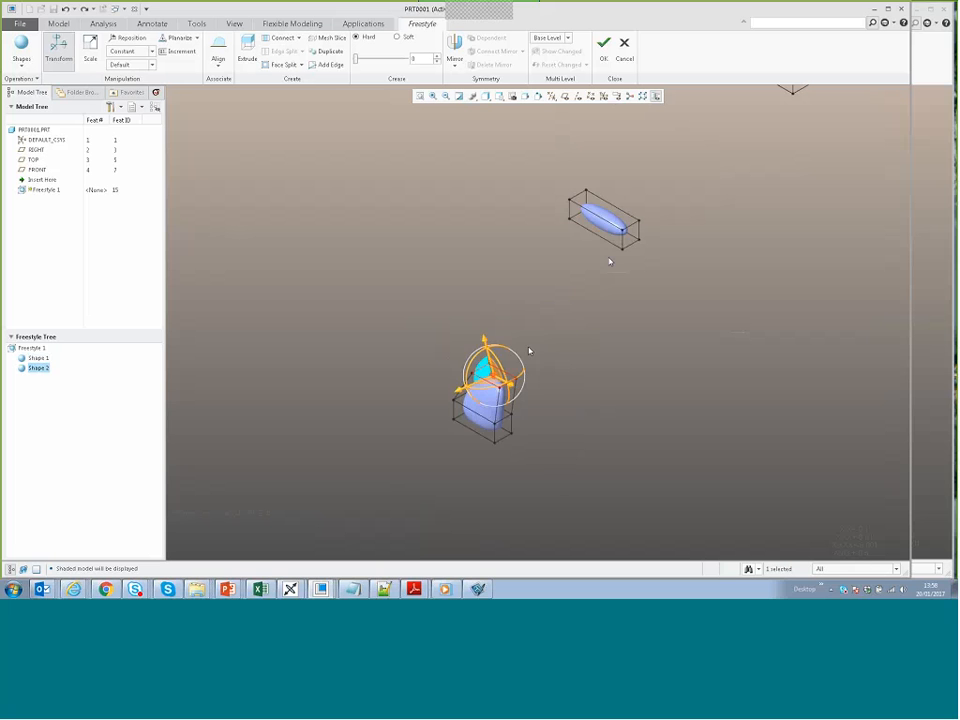
pyautogui.scroll(4, 611, 261)
pyautogui.scroll(3, 652, 237)
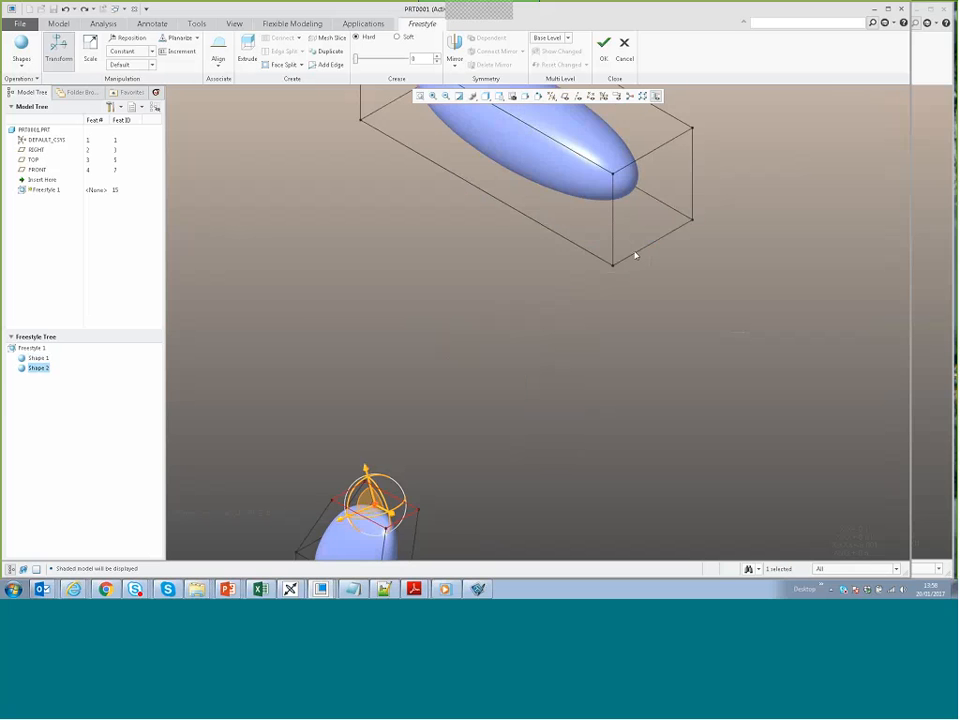
pyautogui.click(632, 236)
pyautogui.click(250, 57)
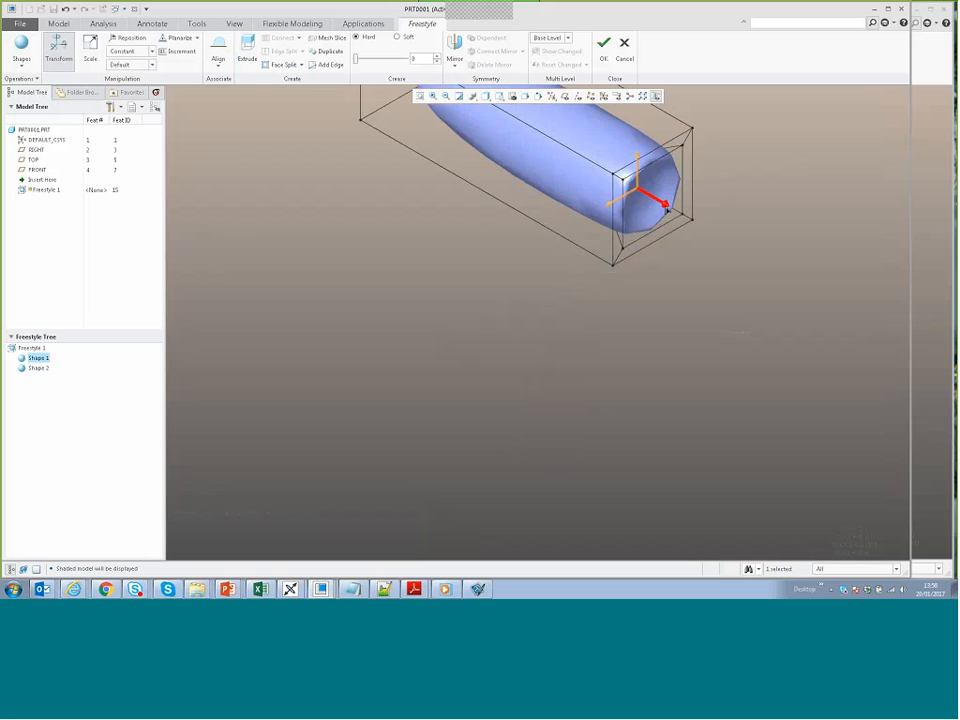
# - Try splitting the first shape's control mesh crosswise at mid-length and raising the new upper edge
pyautogui.scroll(-4, 517, 298)
pyautogui.moveTo(517, 298); pyautogui.dragTo(509, 252, button='middle')
pyautogui.scroll(-4, 509, 251)
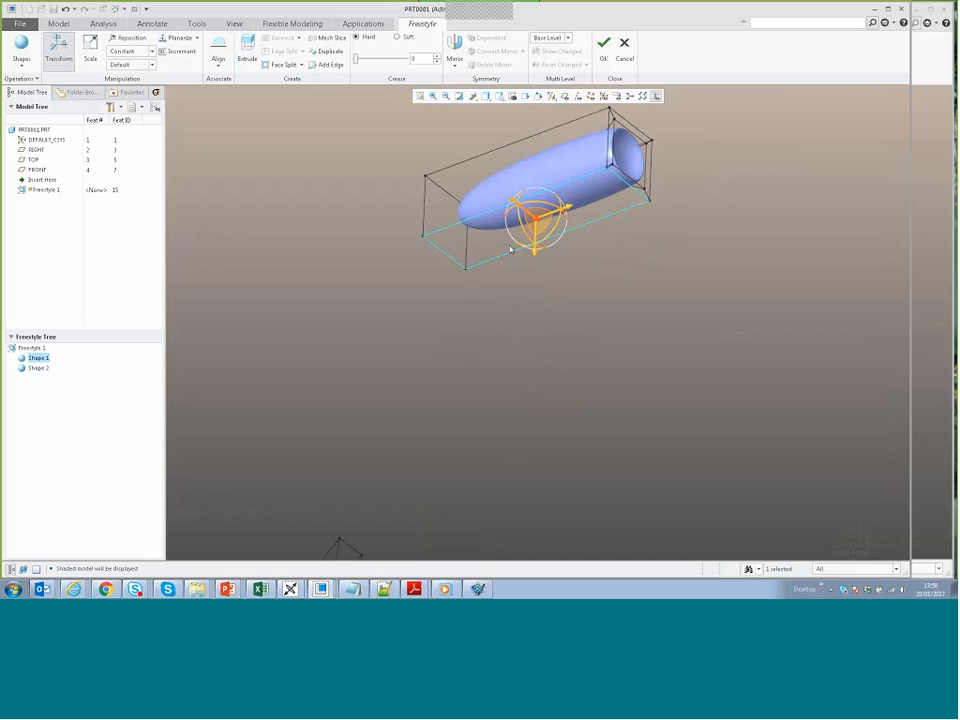
pyautogui.click(433, 248)
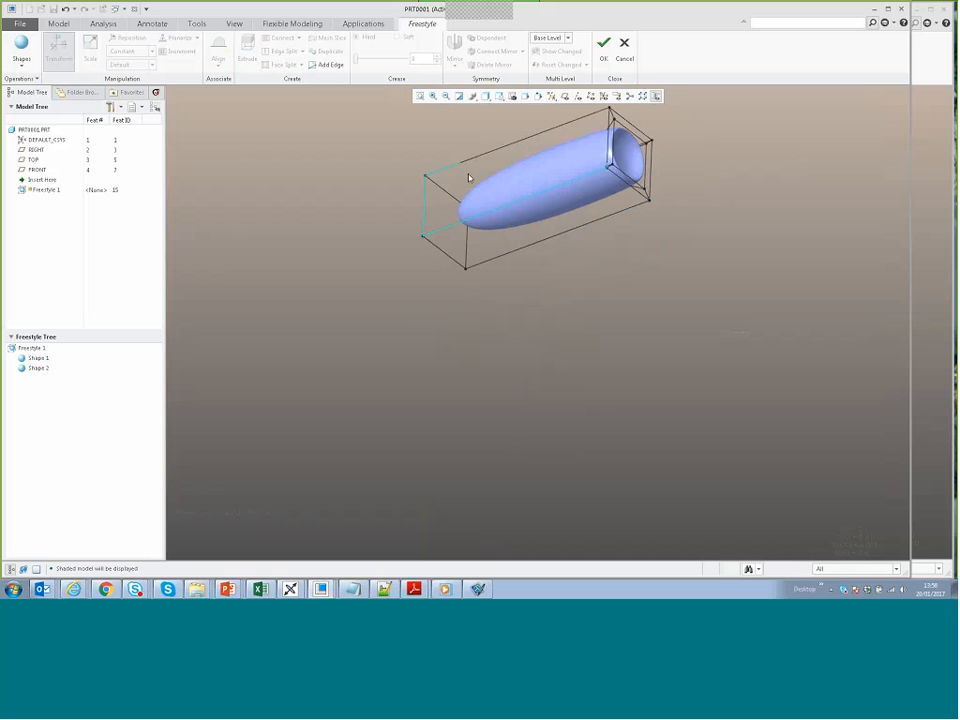
pyautogui.click(524, 206)
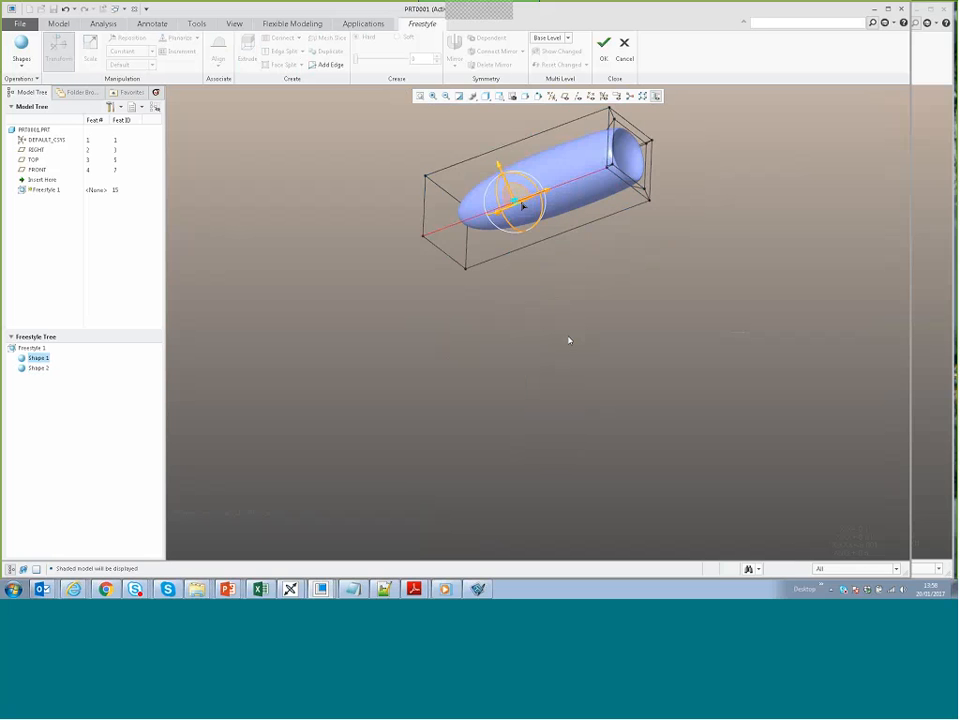
pyautogui.click(274, 48)
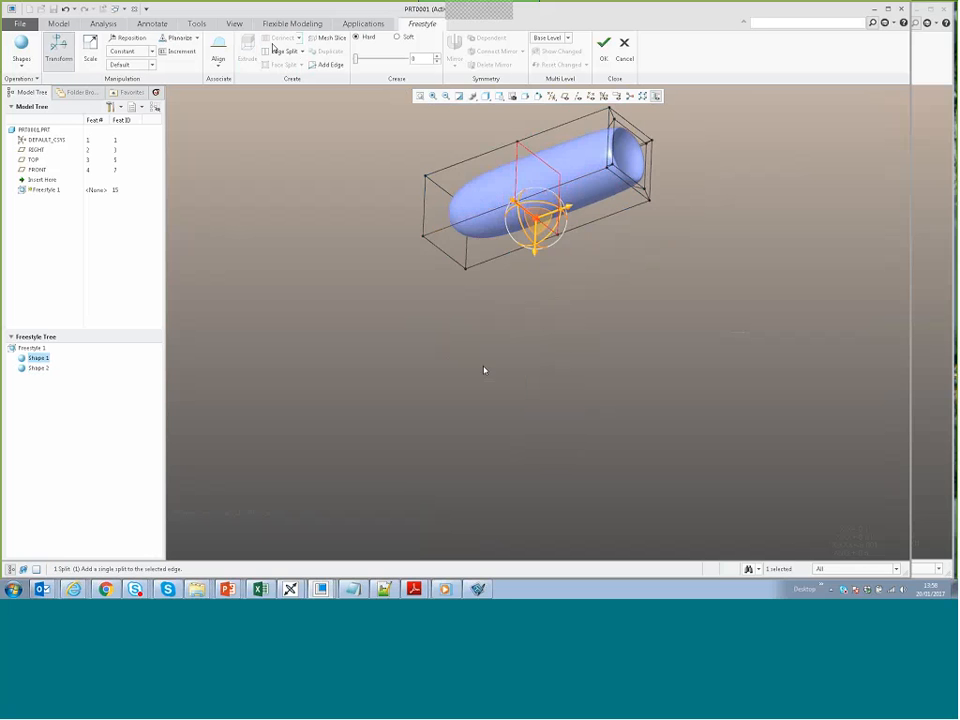
pyautogui.moveTo(542, 255)
pyautogui.mouseDown(button='middle')
pyautogui.moveTo(542, 267)
pyautogui.moveTo(512, 180)
pyautogui.mouseUp(button='middle')
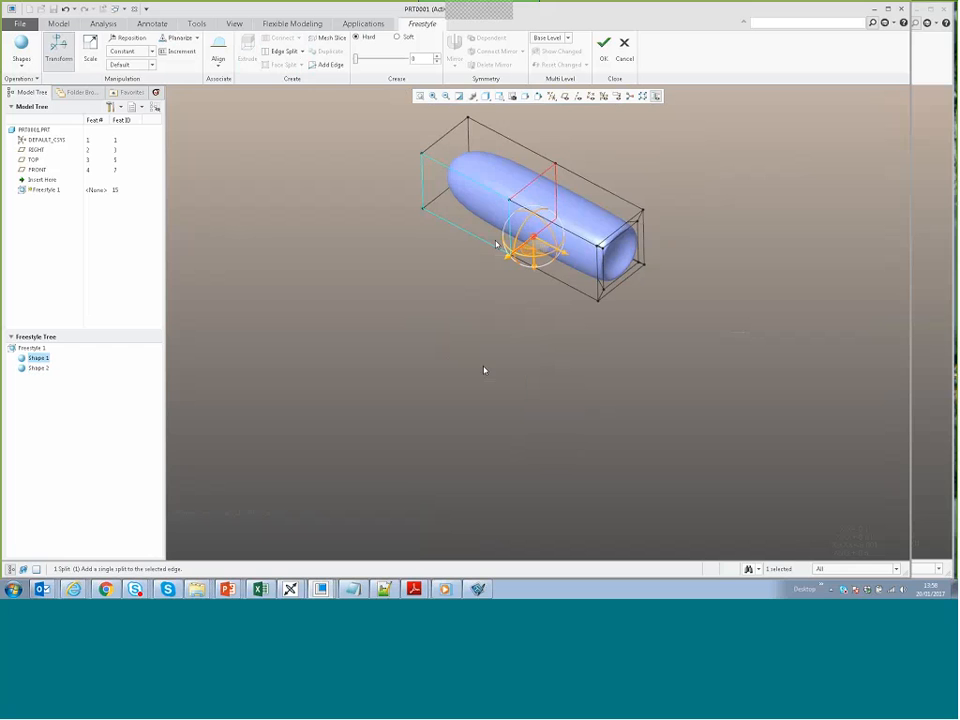
pyautogui.click(531, 184)
pyautogui.moveTo(532, 152); pyautogui.dragTo(532, 131)
# - Try a lengthwise split of the first shape's mesh, and undo it together with the crosswise split and raised edge
pyautogui.click(284, 51)
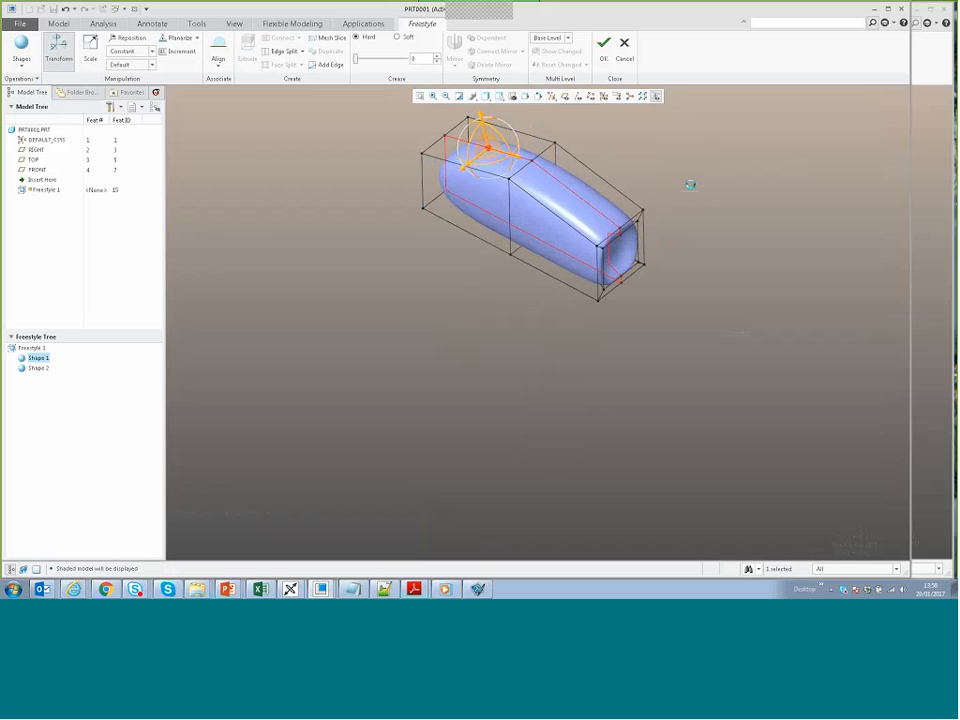
pyautogui.hotkey('ctrl', 'z')
pyautogui.hotkey('ctrl', 'z')
# - Add an edge across the middle of the underside face of the first shape's control mesh
pyautogui.click(568, 285)
pyautogui.moveTo(568, 285); pyautogui.dragTo(535, 391, button='middle')
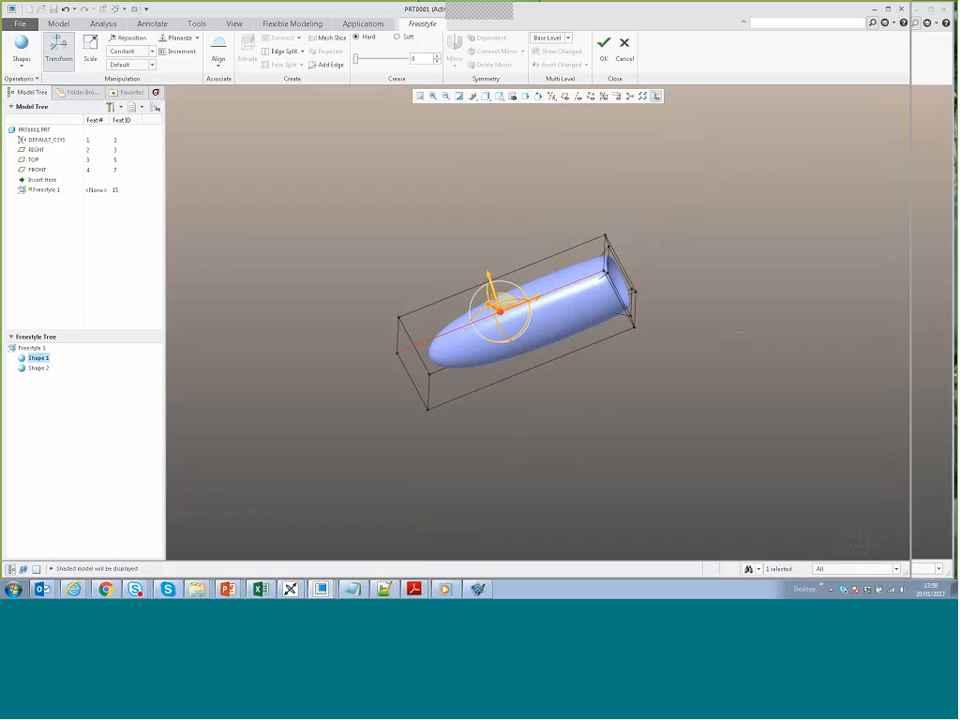
pyautogui.click(531, 371)
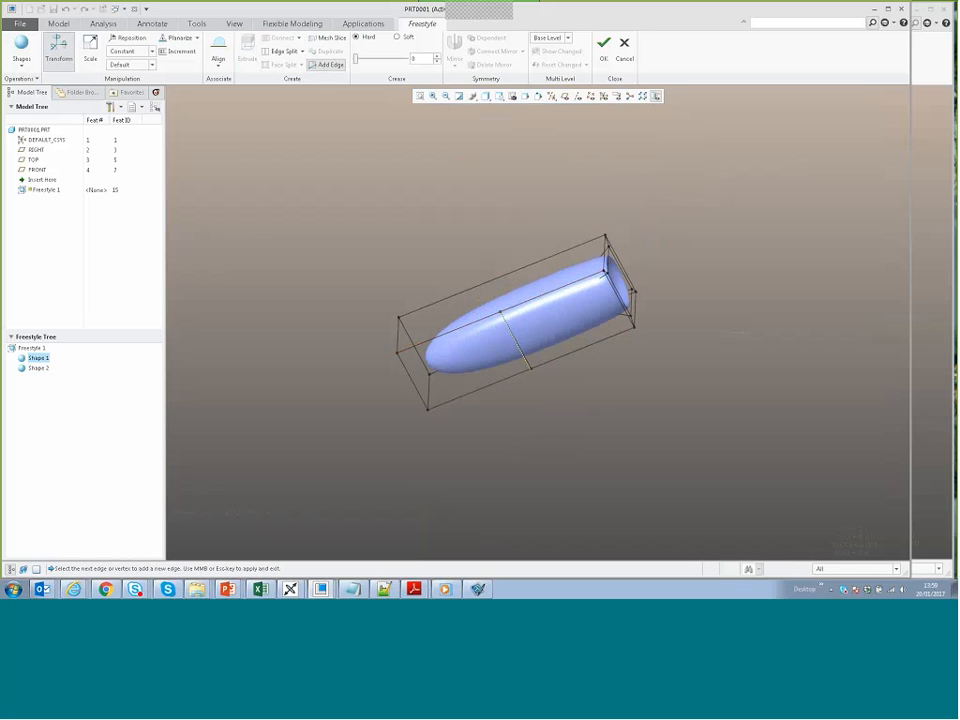
pyautogui.middleClick(572, 470)
# - Connect the second shape's top face to the closed-end half of the first shape's underside, joining both shapes
pyautogui.scroll(1, 572, 470)
pyautogui.moveTo(572, 470); pyautogui.dragTo(451, 306, button='middle')
pyautogui.click(451, 306)
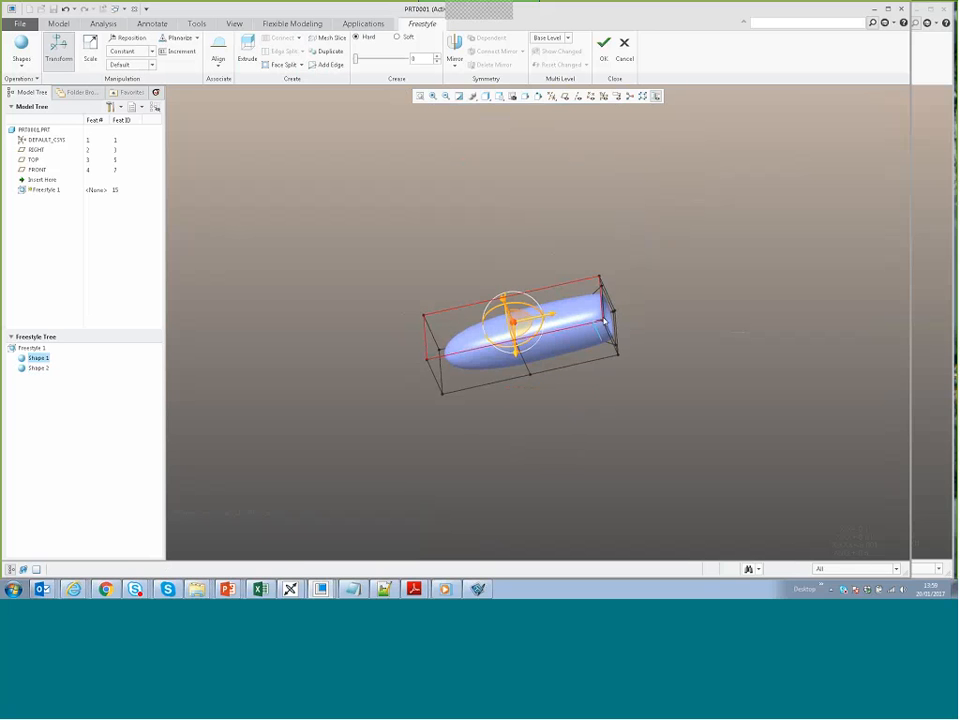
pyautogui.moveTo(576, 311); pyautogui.dragTo(553, 308, button='middle')
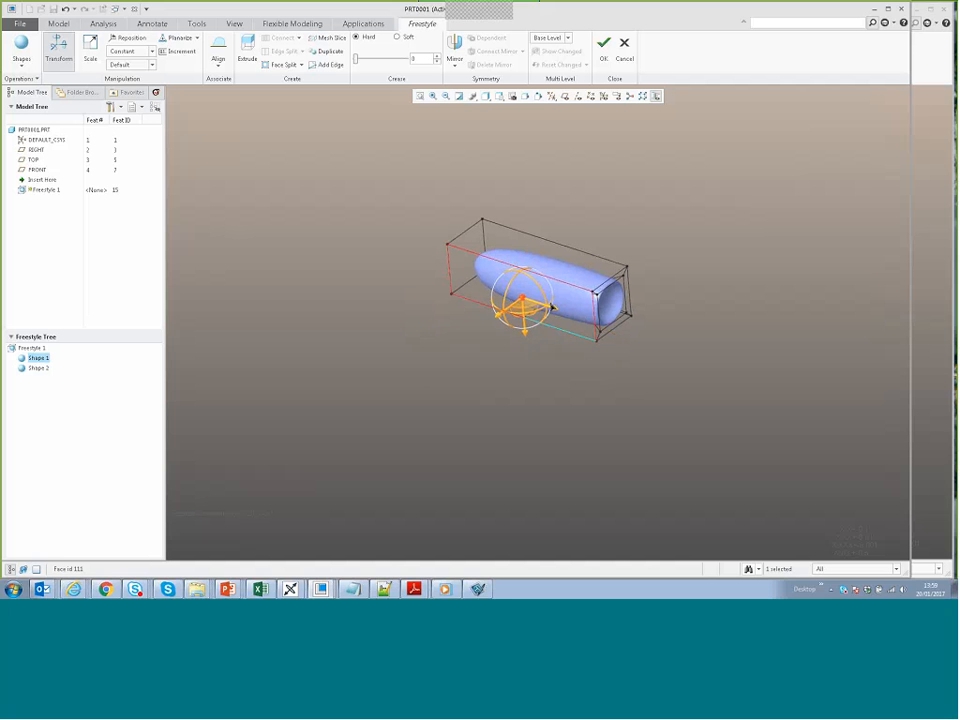
pyautogui.click(447, 307)
pyautogui.moveTo(546, 444)
pyautogui.keyDown('shift'); pyautogui.mouseDown(button='middle')
pyautogui.moveTo(573, 283)
pyautogui.moveTo(507, 265)
pyautogui.mouseUp(button='middle'); pyautogui.keyUp('shift')
pyautogui.click(505, 265)
pyautogui.scroll(5, 504, 411)
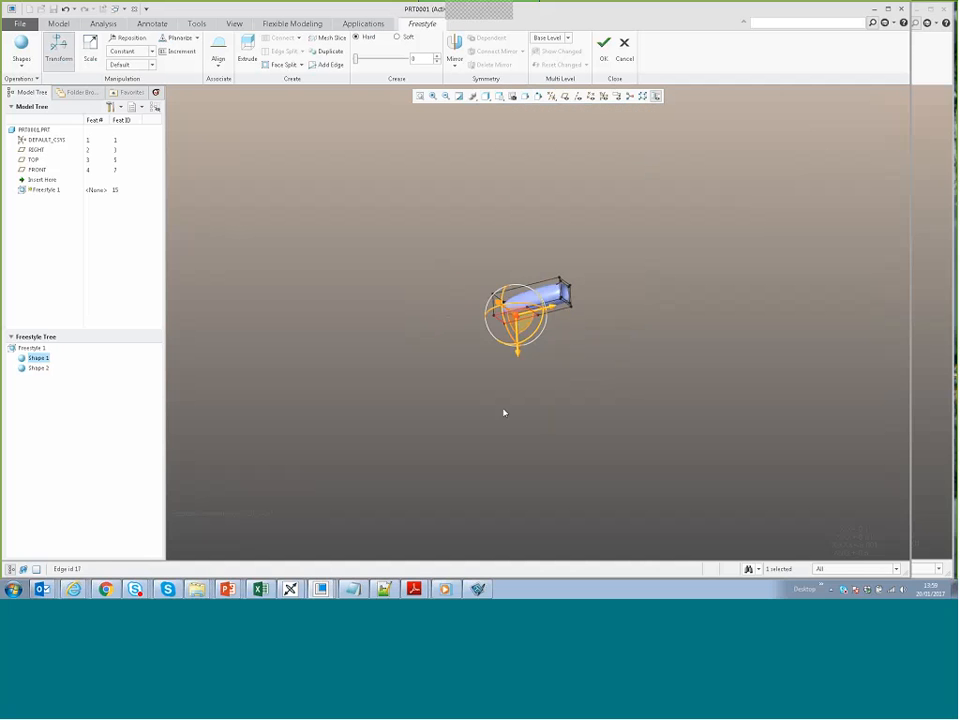
pyautogui.moveTo(504, 411)
pyautogui.keyDown('shift'); pyautogui.mouseDown(button='middle')
pyautogui.moveTo(588, 178)
pyautogui.moveTo(547, 282)
pyautogui.mouseUp(button='middle'); pyautogui.keyUp('shift')
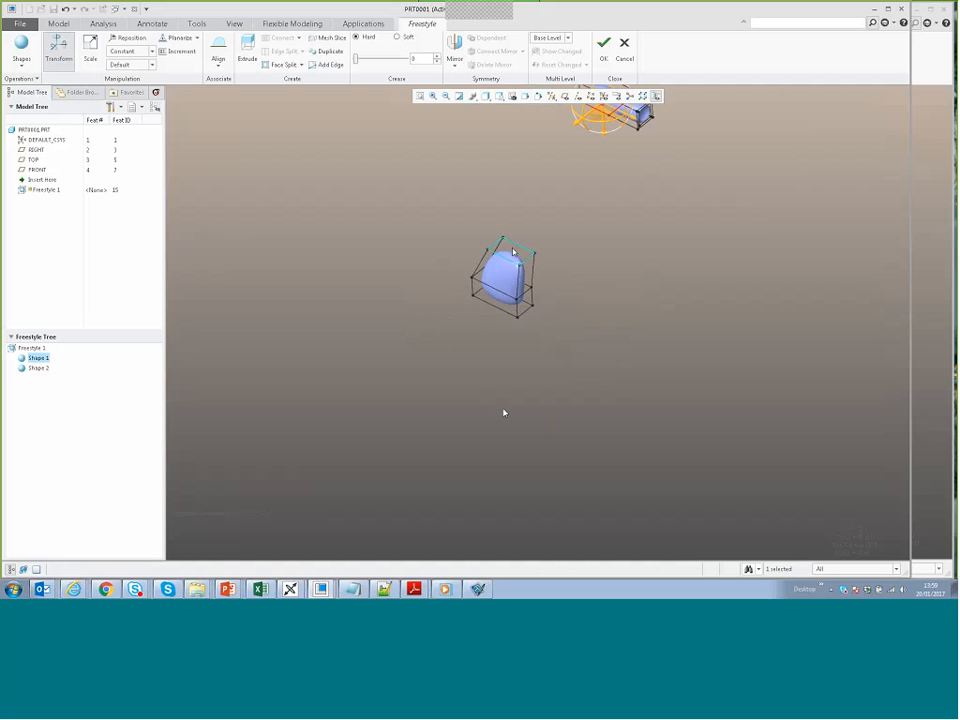
pyautogui.click(515, 249)
pyautogui.keyDown('ctrl'); pyautogui.click(608, 107); pyautogui.keyUp('ctrl')
pyautogui.click(281, 38)
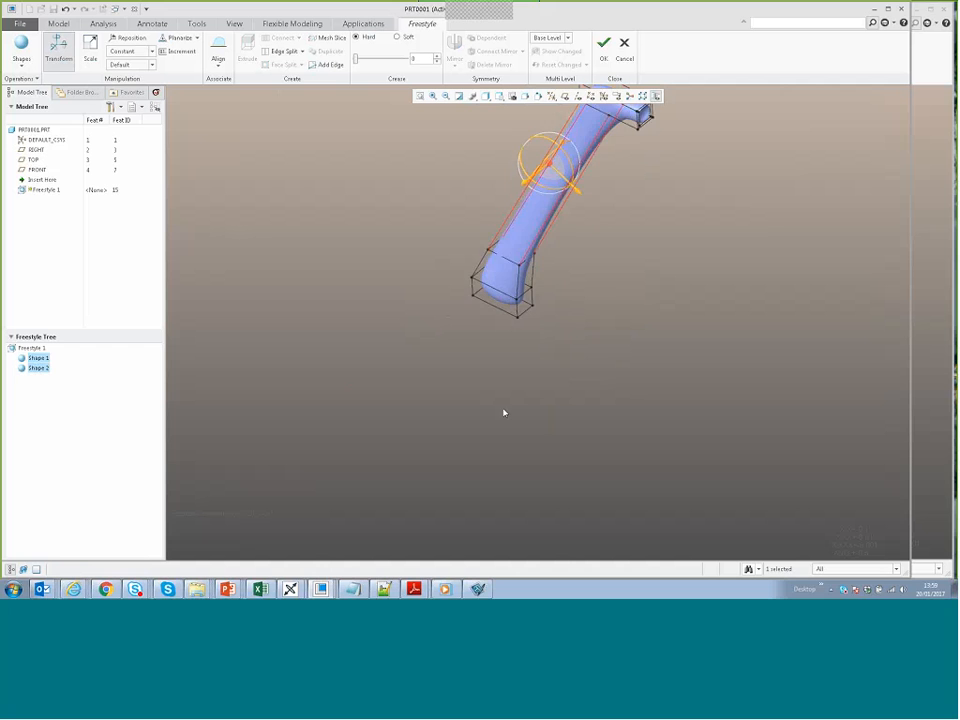
# - Select the upper section of the joined shape's mesh and move it closer to the lower end
pyautogui.moveTo(394, 383)
pyautogui.mouseDown(button='middle')
pyautogui.moveTo(370, 341)
pyautogui.moveTo(540, 289)
pyautogui.moveTo(484, 231)
pyautogui.mouseUp(button='middle')
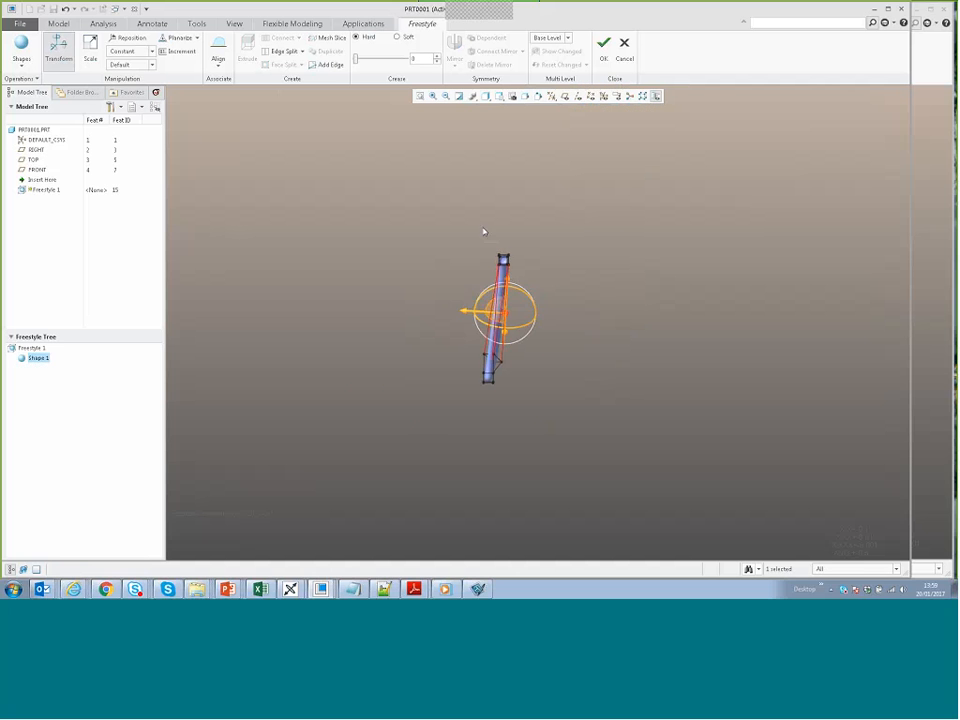
pyautogui.click(521, 302)
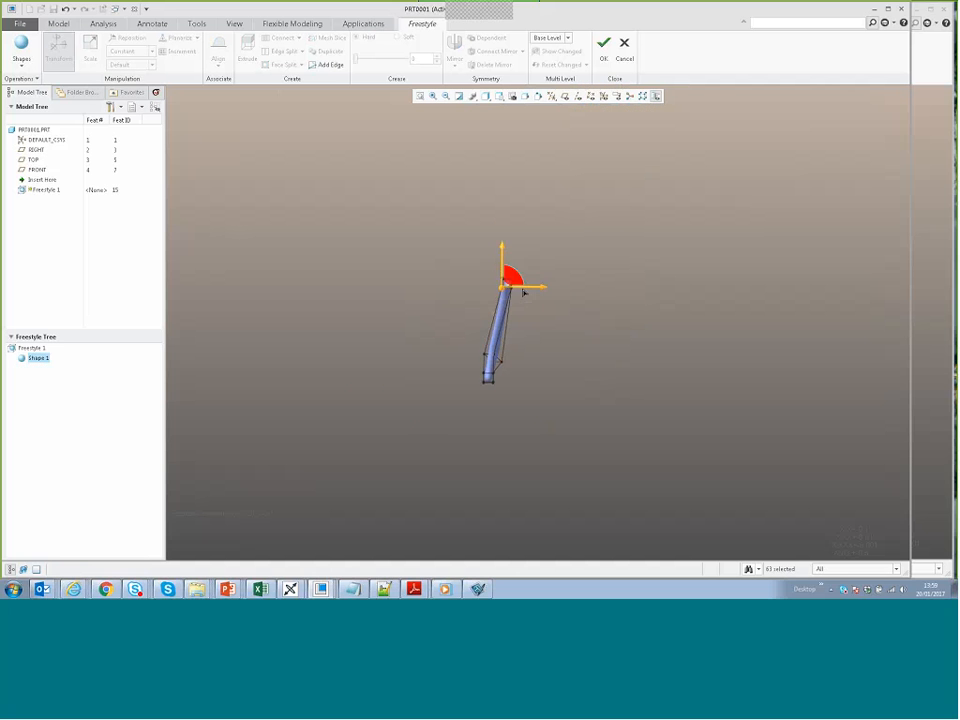
pyautogui.moveTo(523, 298)
pyautogui.mouseDown()
pyautogui.moveTo(521, 377)
pyautogui.moveTo(476, 381)
pyautogui.mouseUp()
# - Pull the mesh edge on the inner side of the neck, just above the base, to reshape the transition
pyautogui.moveTo(476, 381); pyautogui.dragTo(488, 408, button='middle')
pyautogui.scroll(-10, 455, 365)
pyautogui.click(513, 362)
pyautogui.moveTo(477, 346); pyautogui.dragTo(527, 347)
# - Lengthen the base by pulling the end edge of its control mesh outward beneath the upper arm
pyautogui.moveTo(611, 401); pyautogui.dragTo(680, 400, button='middle')
pyautogui.click(531, 491)
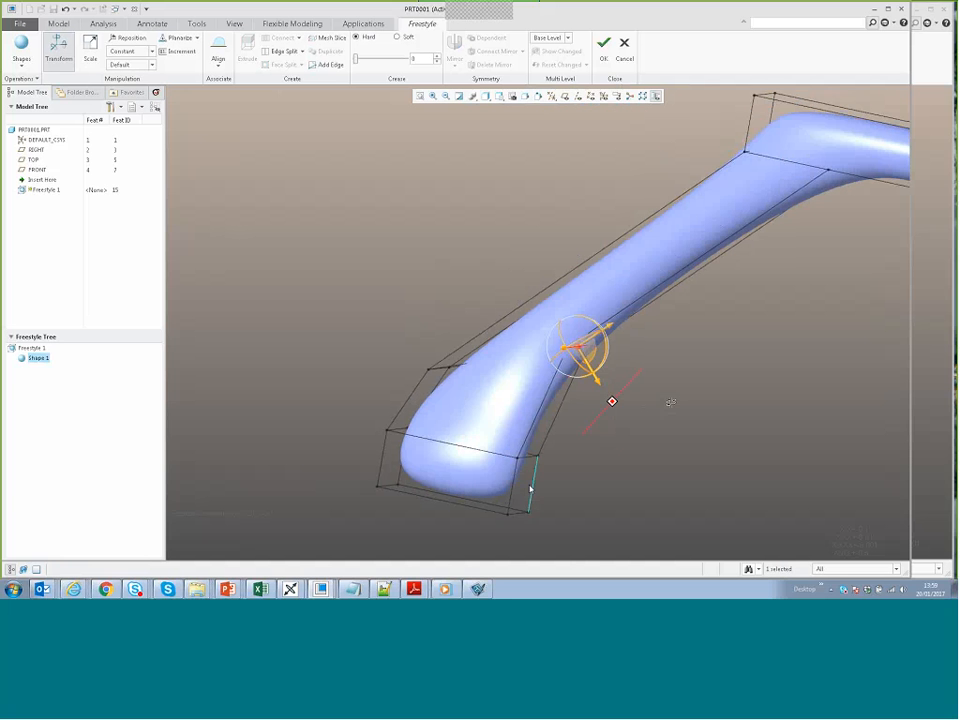
pyautogui.moveTo(563, 501); pyautogui.dragTo(686, 524)
# - Apply a hard crease of 100 to the bottom face of the base to flatten it
pyautogui.moveTo(574, 457); pyautogui.dragTo(572, 458, button='middle')
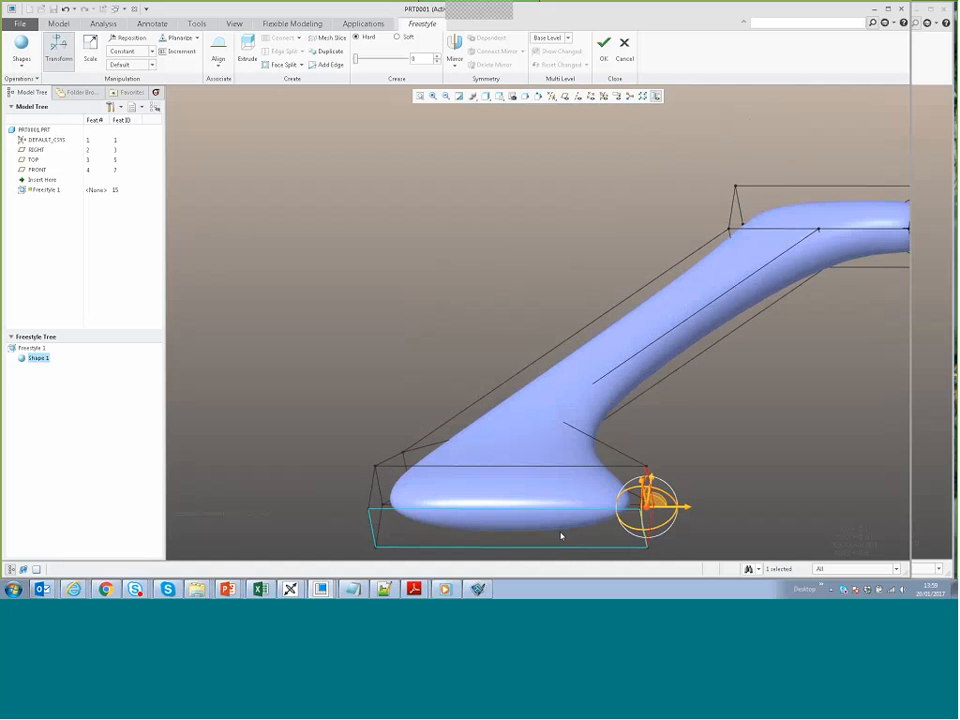
pyautogui.click(561, 536)
pyautogui.moveTo(355, 58); pyautogui.dragTo(443, 71)
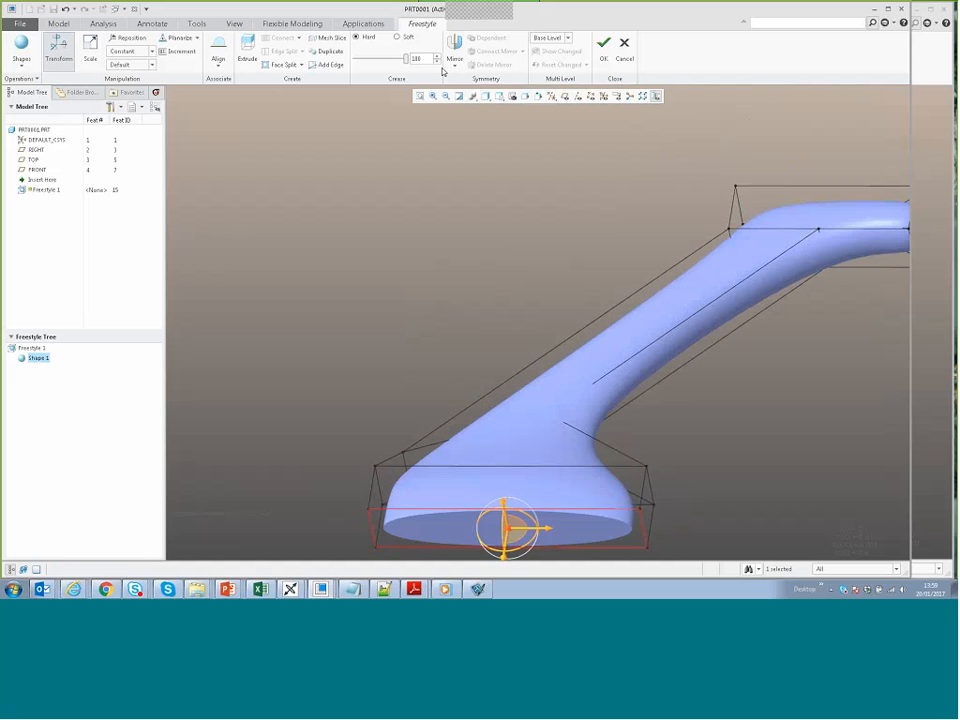
# - Select the upper section of the mesh around the hollow end and shift it back over the base
pyautogui.scroll(5, 445, 223)
pyautogui.moveTo(644, 267); pyautogui.dragTo(587, 242, button='middle')
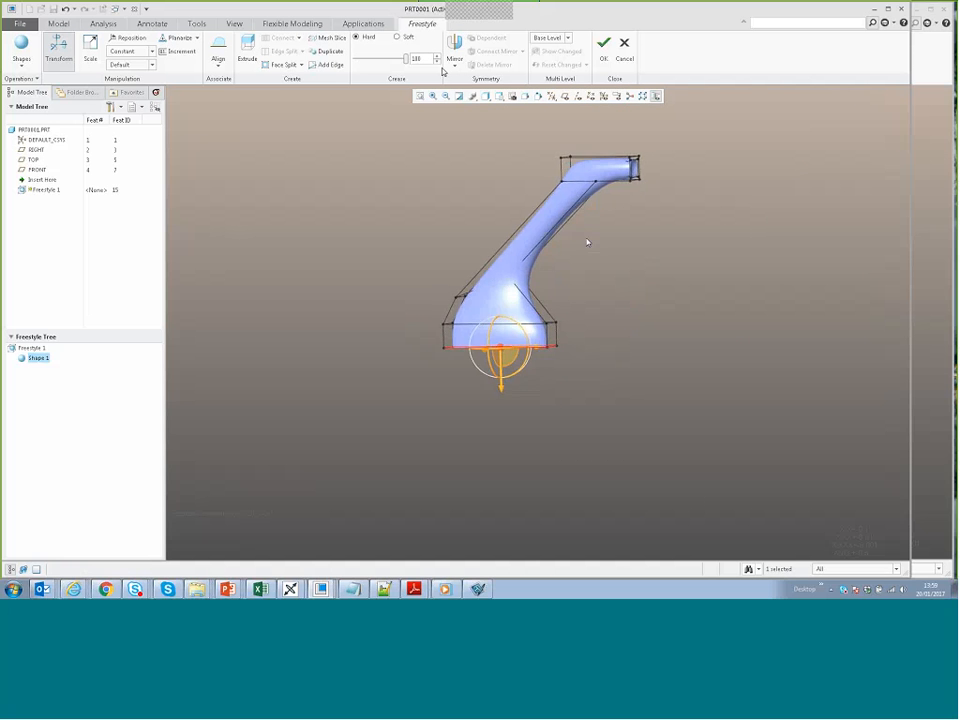
pyautogui.click(632, 168)
pyautogui.moveTo(598, 181); pyautogui.dragTo(511, 194)
# - Widen the base by pulling one long side face of its control mesh outward
pyautogui.moveTo(564, 275); pyautogui.dragTo(512, 238, button='middle')
pyautogui.moveTo(540, 219); pyautogui.dragTo(466, 406, button='middle')
pyautogui.moveTo(437, 330); pyautogui.dragTo(437, 300, button='middle')
pyautogui.click(437, 400)
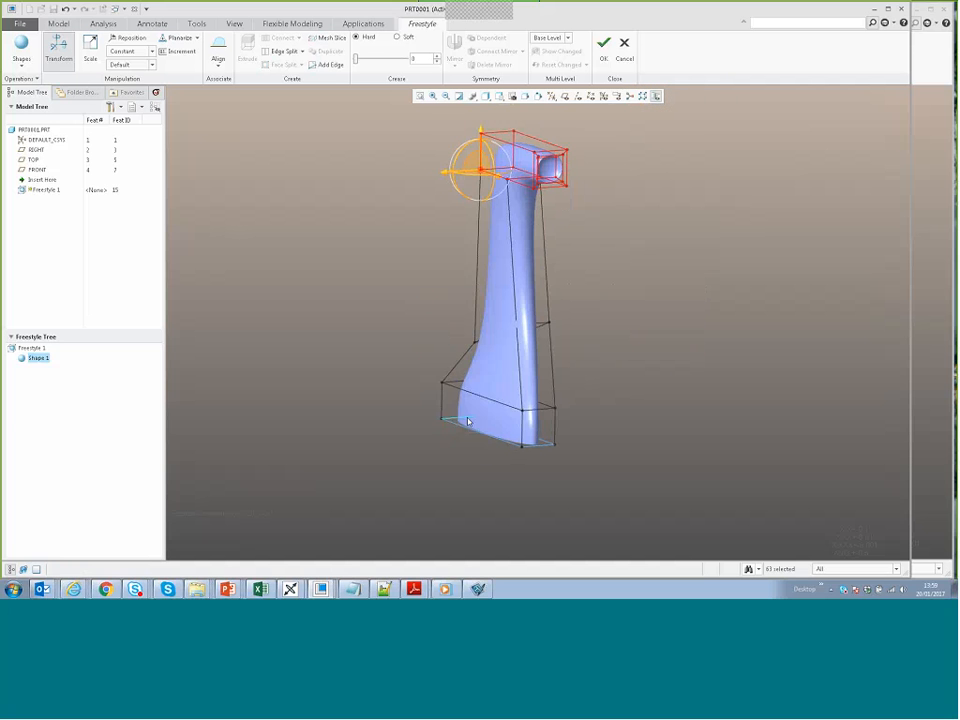
pyautogui.moveTo(481, 412); pyautogui.dragTo(440, 415)
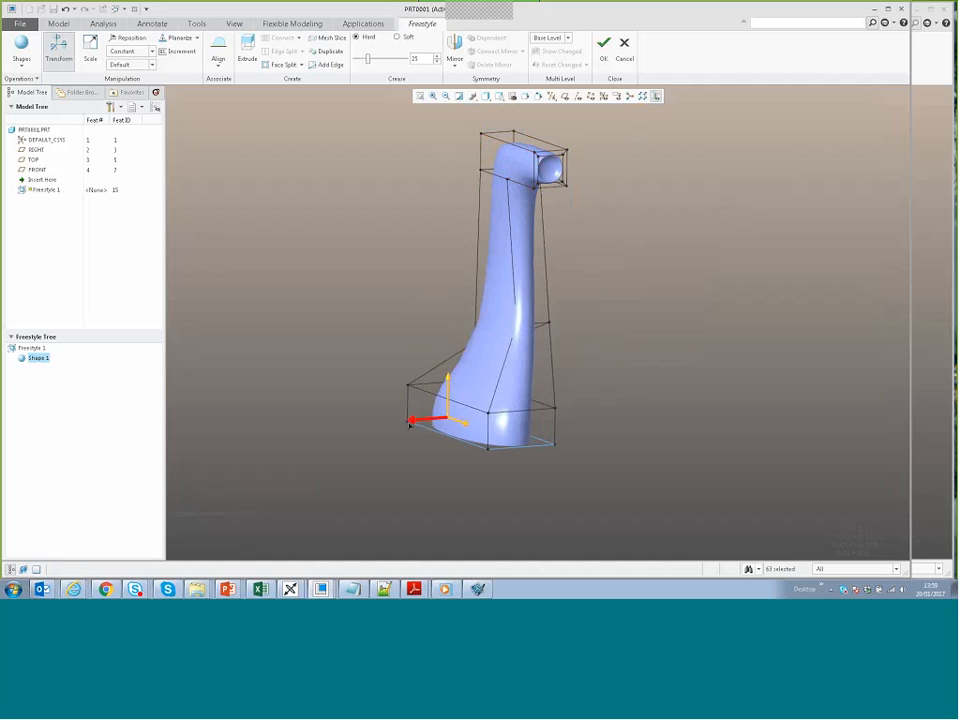
# - Move the outer side face at the upper end of the freestyle shape outward to widen the neck
pyautogui.click(613, 364)
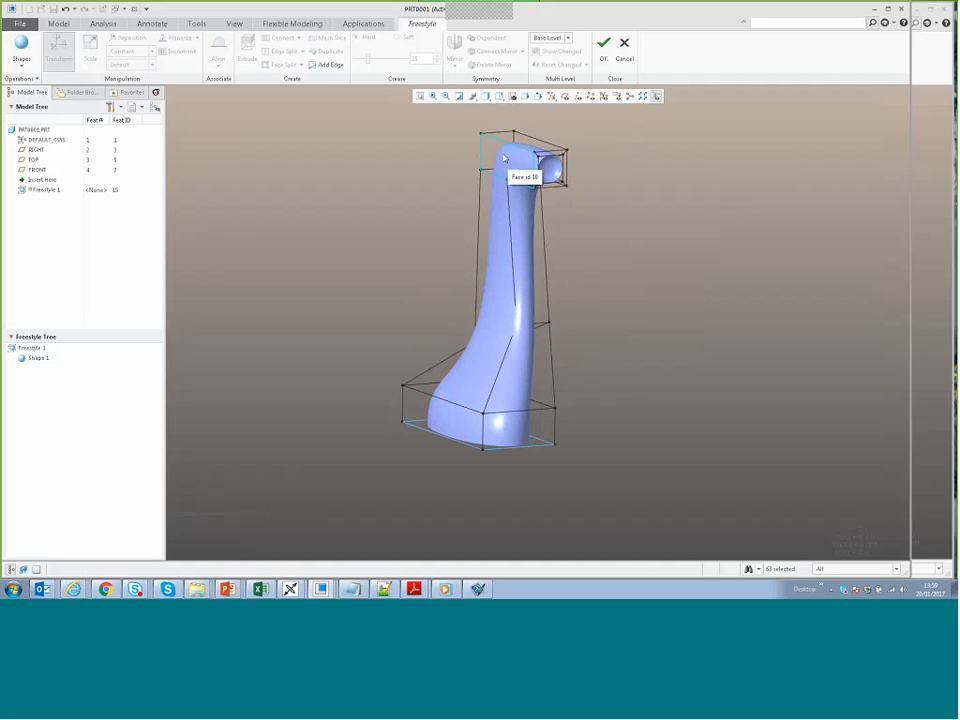
pyautogui.moveTo(505, 158); pyautogui.dragTo(489, 160)
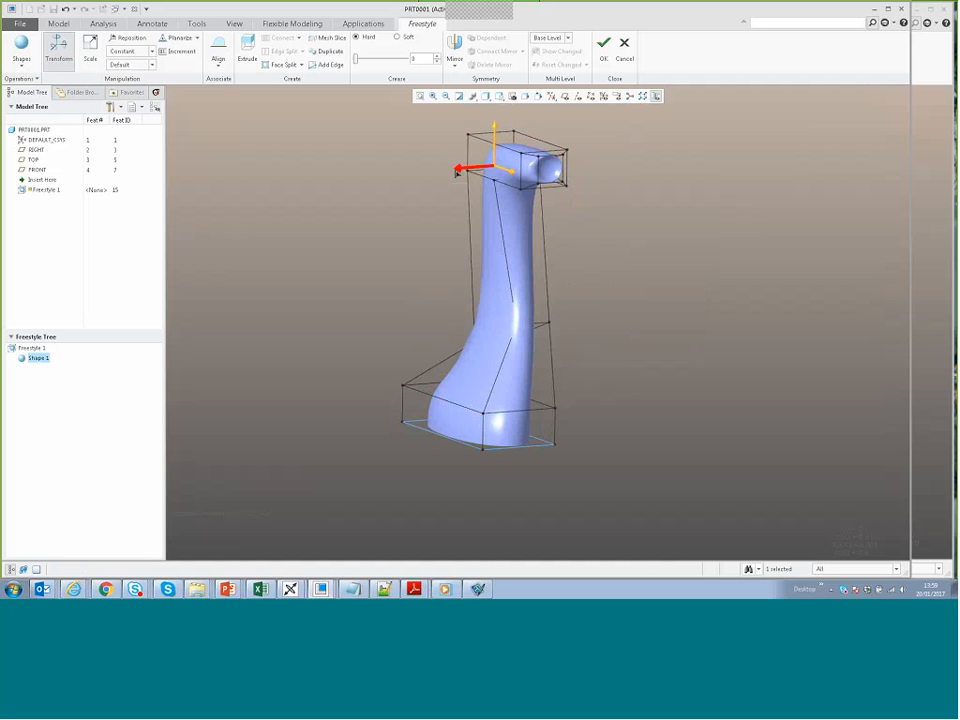
pyautogui.click(649, 259)
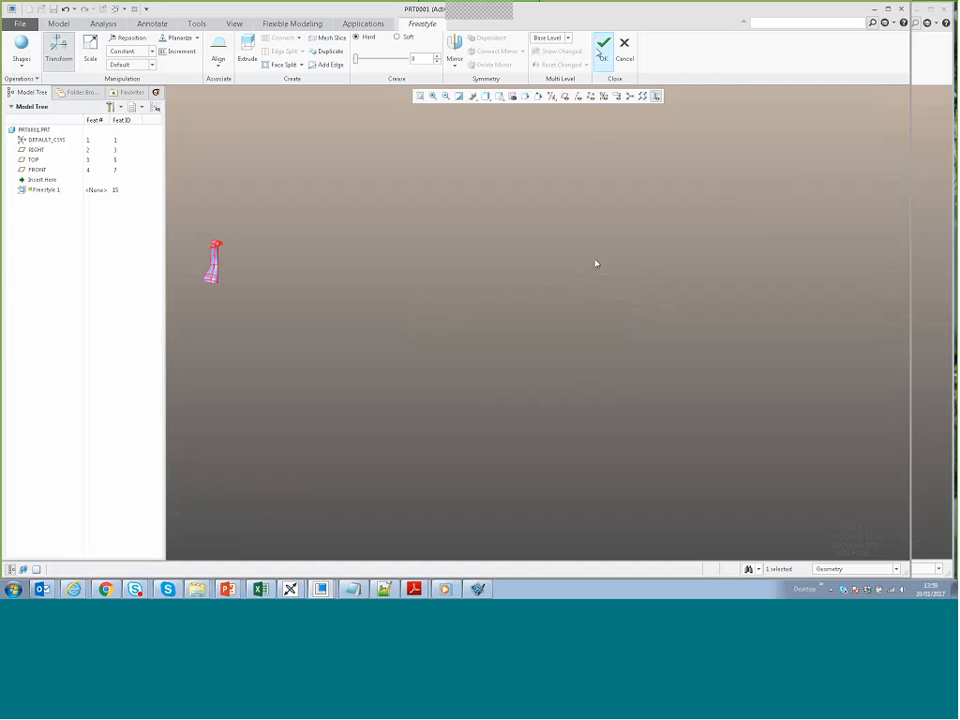
# - Accept the freestyle feature and bring the finished shape into view
pyautogui.click(601, 55)
pyautogui.scroll(-7, 208, 258)
pyautogui.keyDown('shift'); pyautogui.moveTo(341, 355); pyautogui.dragTo(541, 320, button='middle'); pyautogui.keyUp('shift')
pyautogui.click(407, 270)
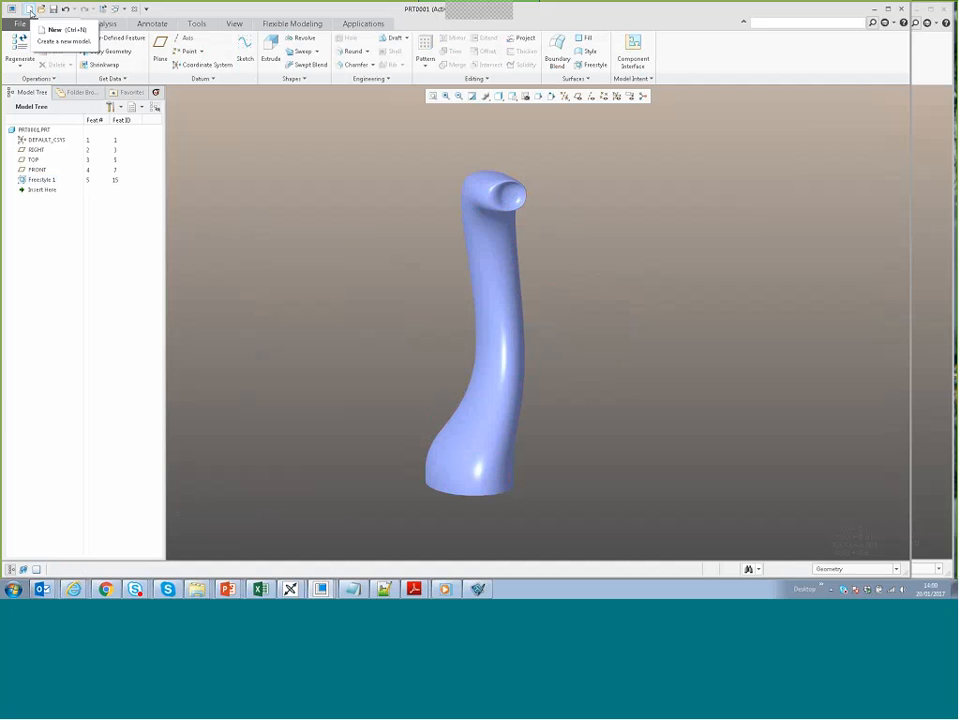
# - Create a new solid part with the default name and template, and start a Freestyle feature in it
pyautogui.click(32, 8)
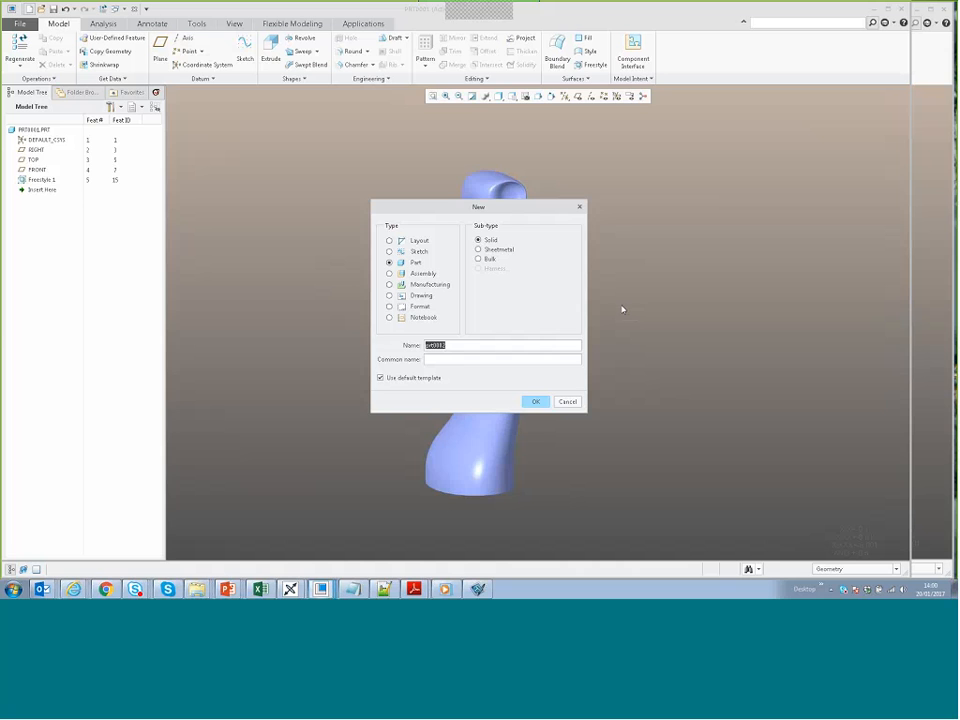
pyautogui.press('Return')
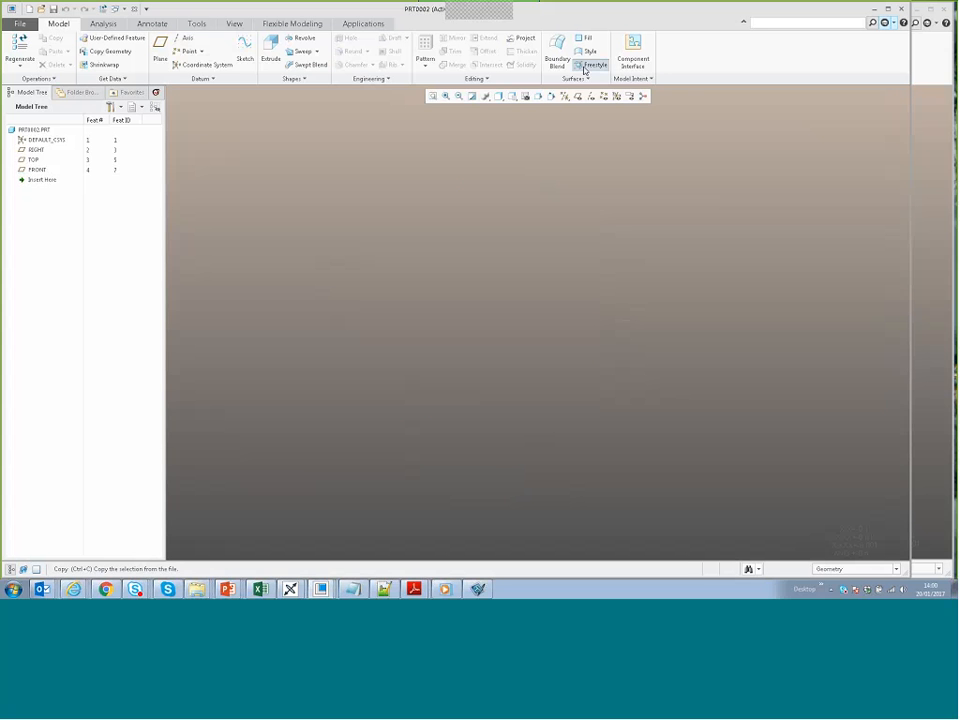
pyautogui.click(587, 66)
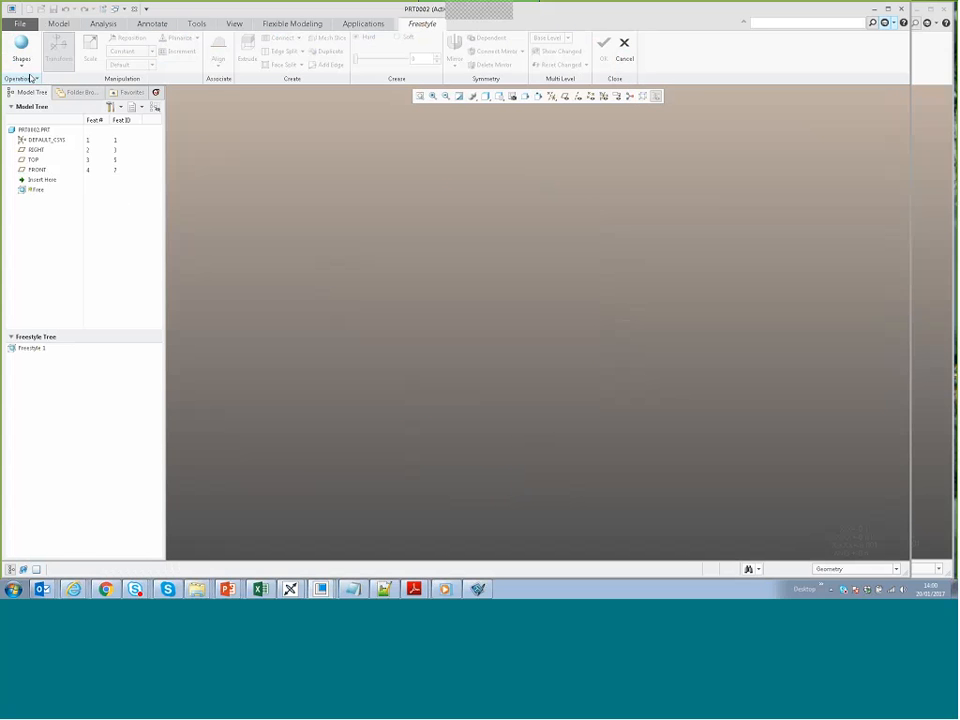
# - Import the mesh Frog.obj from the Frog folder into the freestyle feature, with facet units set to Model
pyautogui.click(22, 64)
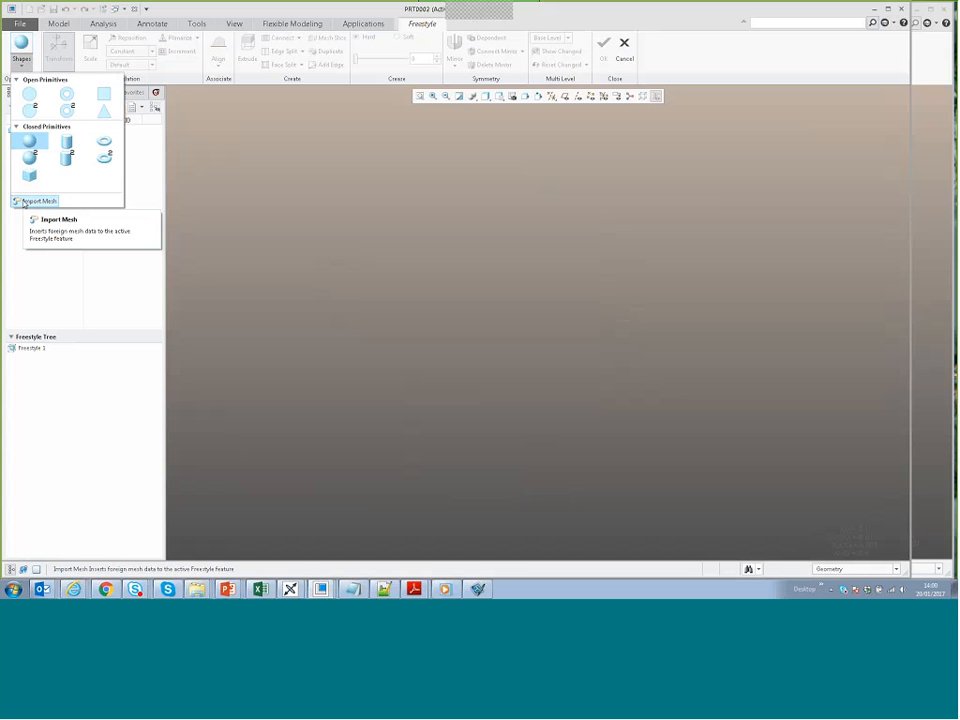
pyautogui.click(40, 201)
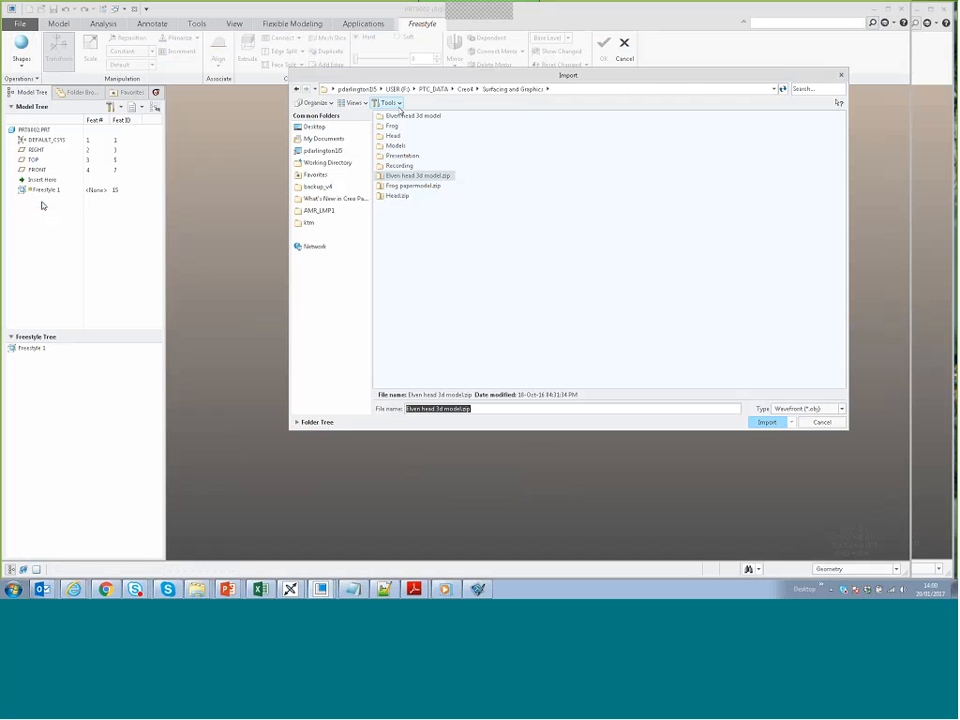
pyautogui.write('Frog')
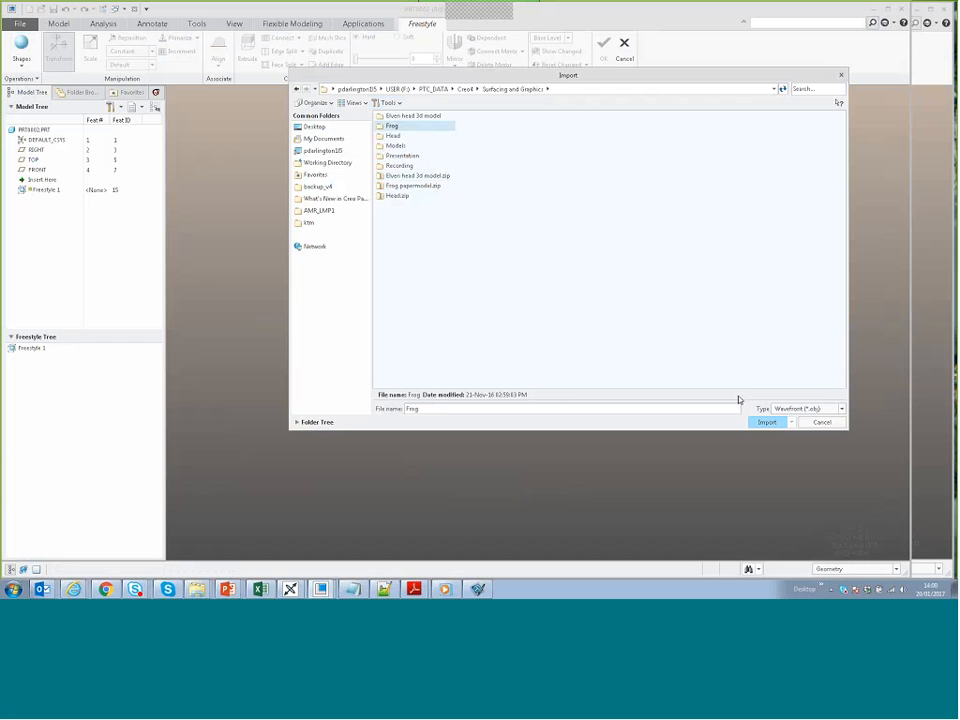
pyautogui.press('Return')
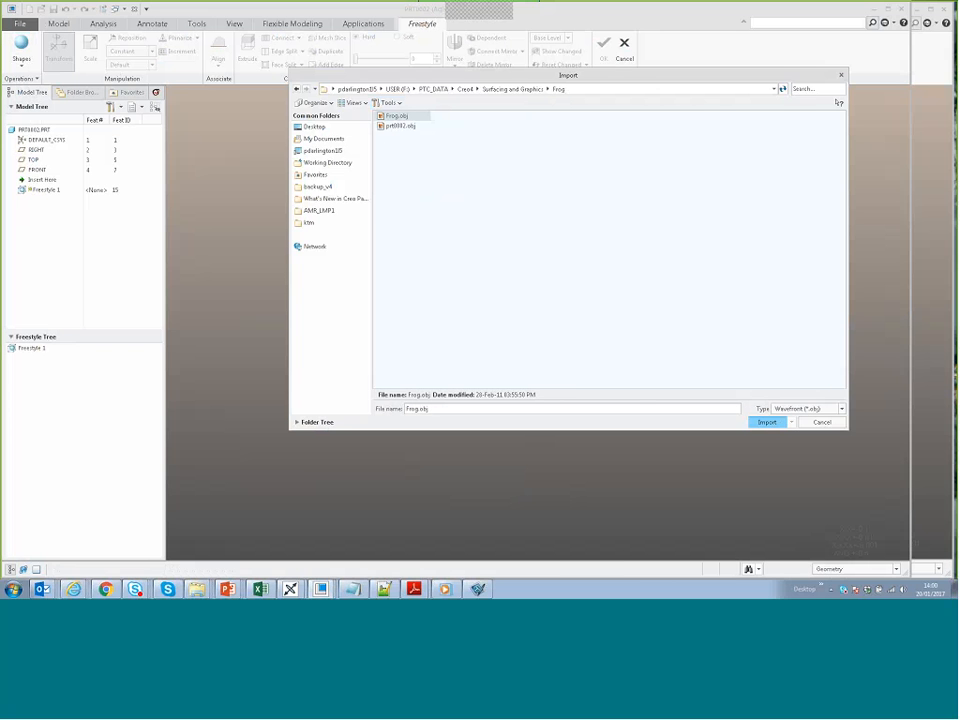
pyautogui.press('Return')
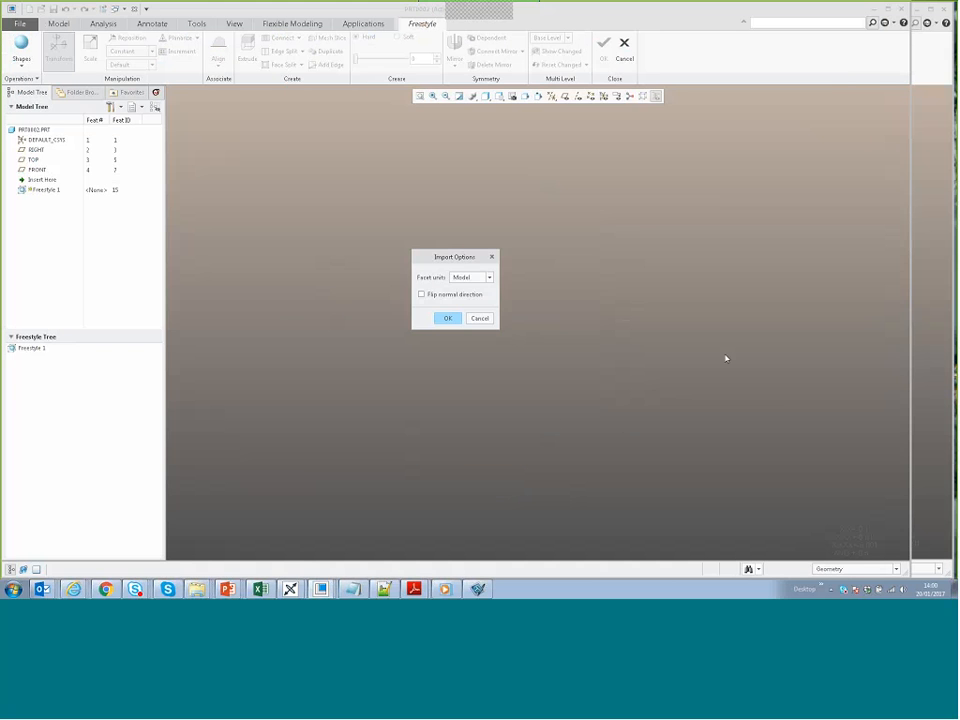
pyautogui.click(459, 324)
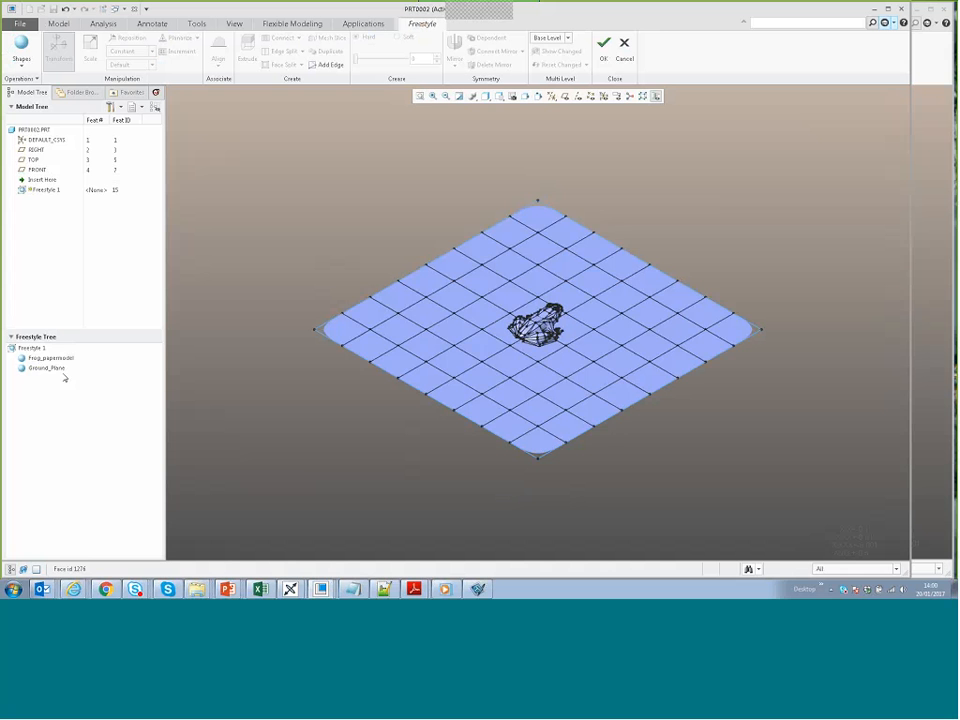
# - Delete the Ground_Plane shape from the freestyle feature and refit the view to the frog
pyautogui.click(45, 368)
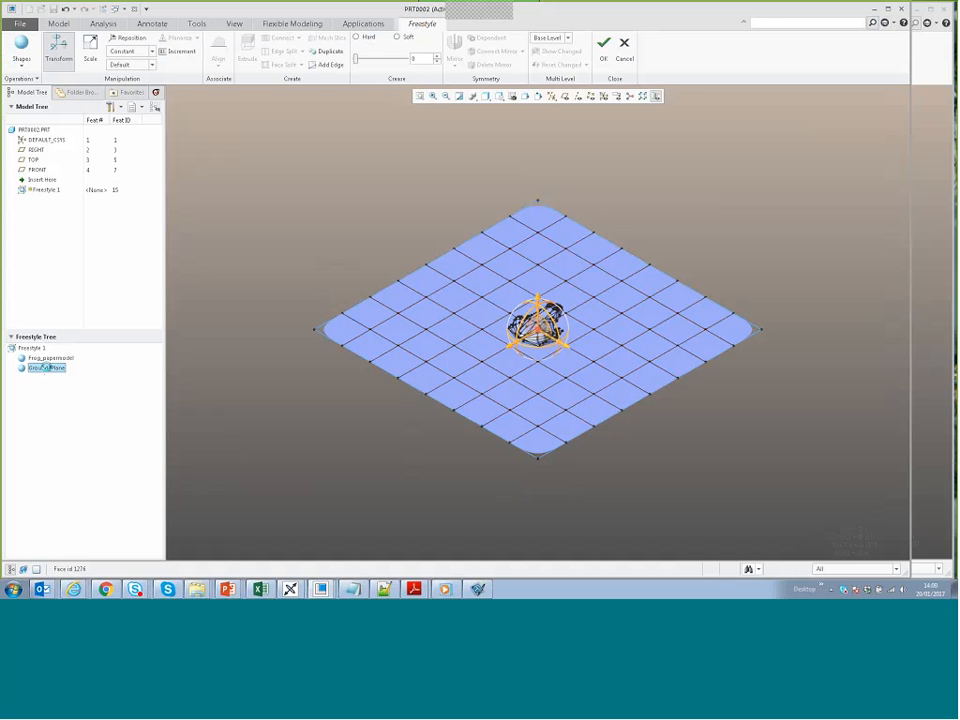
pyautogui.press('Delete')
pyautogui.hotkey('ctrl', 'd')
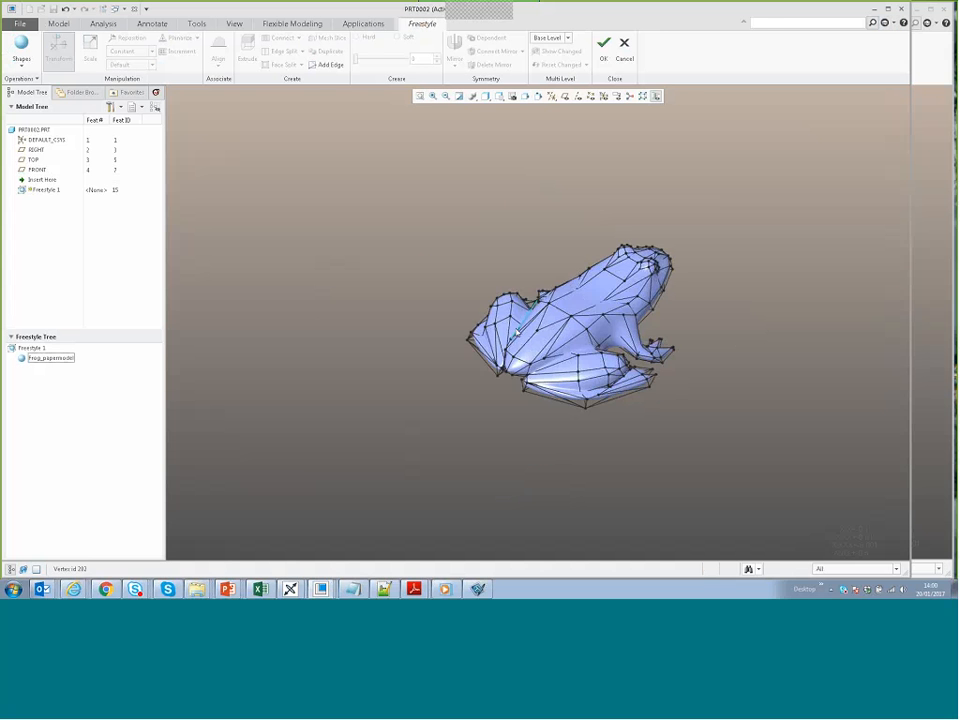
# - Select the two mesh faces at the frog's nose tip and pull them far forward into a long snout
pyautogui.scroll(5, 508, 336)
pyautogui.scroll(-4, 508, 336)
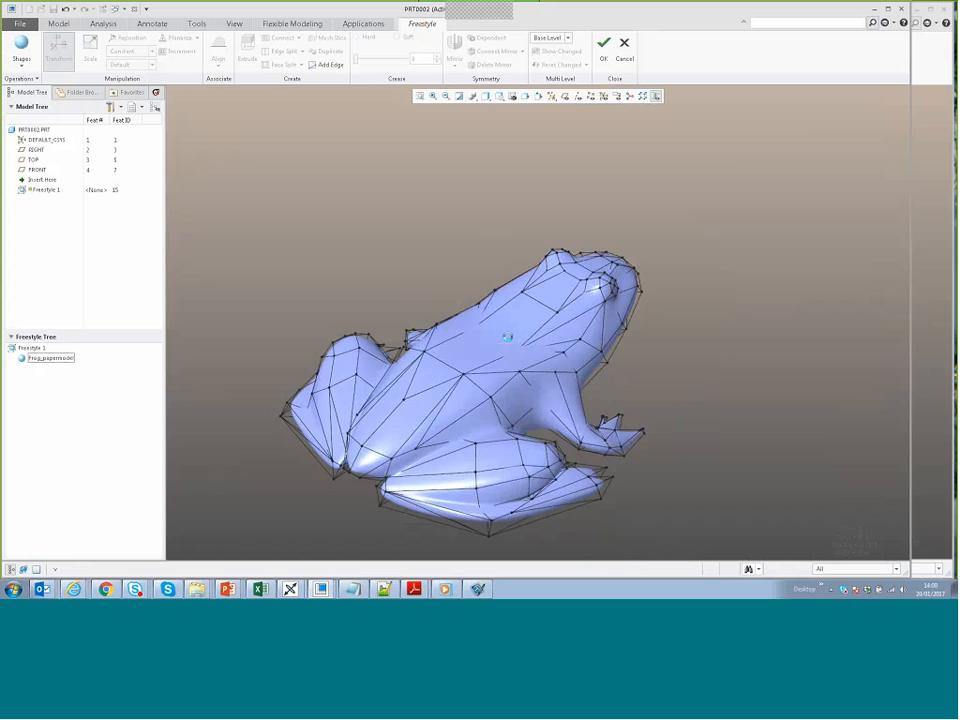
pyautogui.moveTo(507, 337); pyautogui.dragTo(640, 341, button='middle')
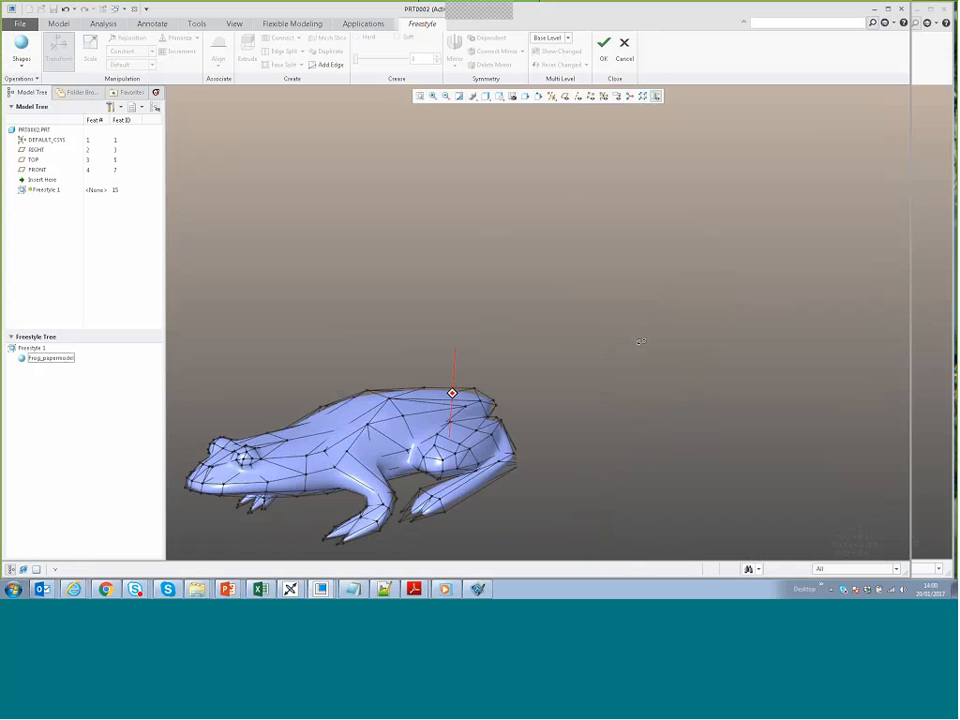
pyautogui.moveTo(641, 341); pyautogui.dragTo(710, 342, button='middle')
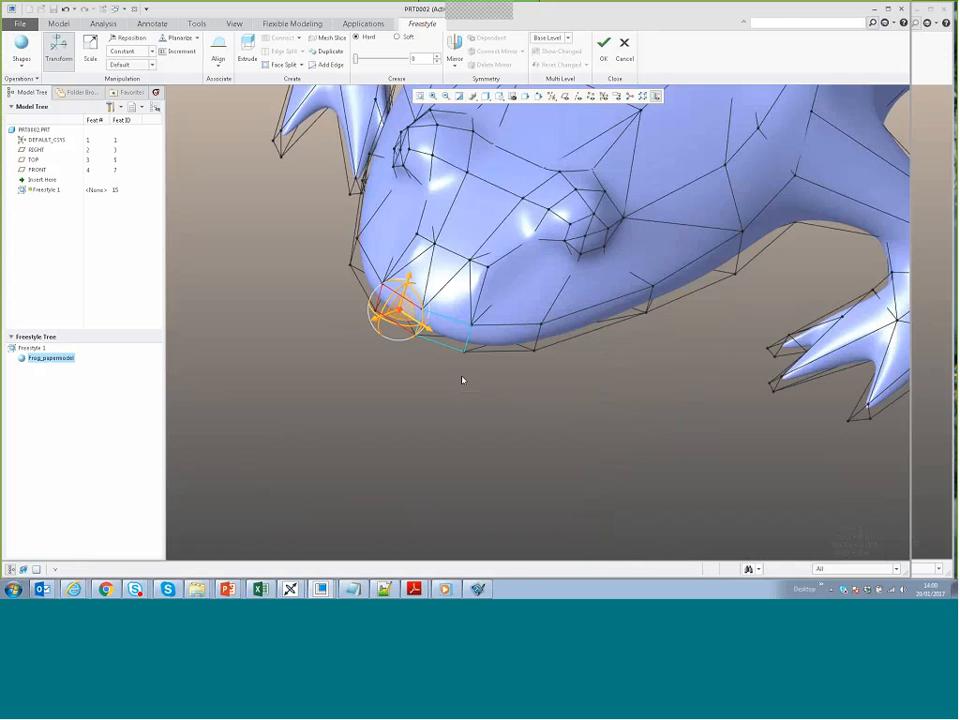
pyautogui.moveTo(463, 380); pyautogui.dragTo(444, 365, button='middle')
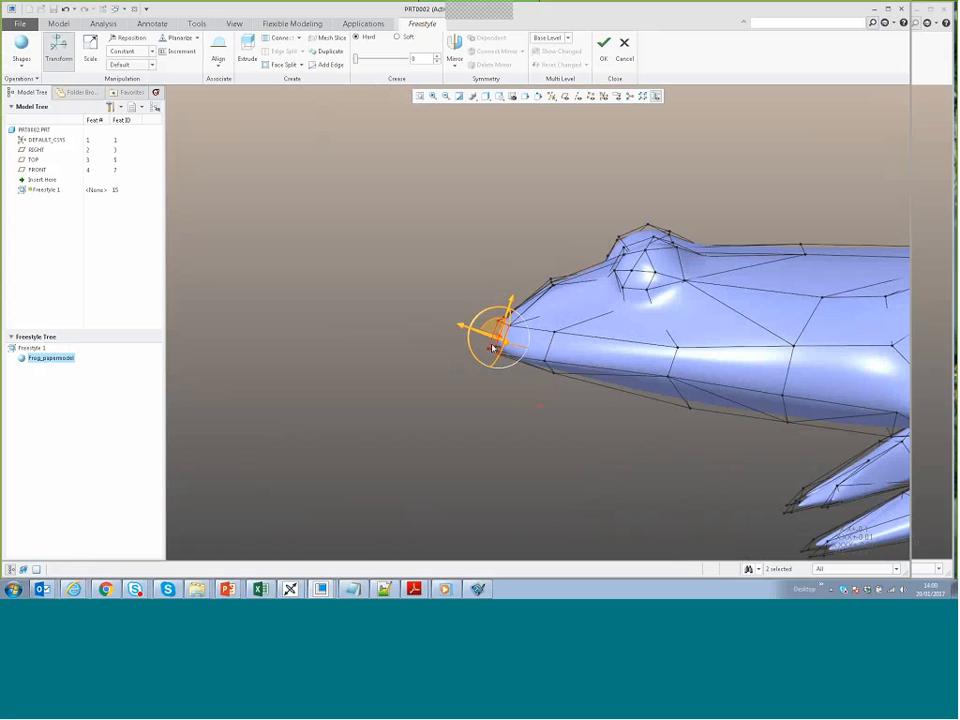
pyautogui.moveTo(495, 347); pyautogui.dragTo(131, 413)
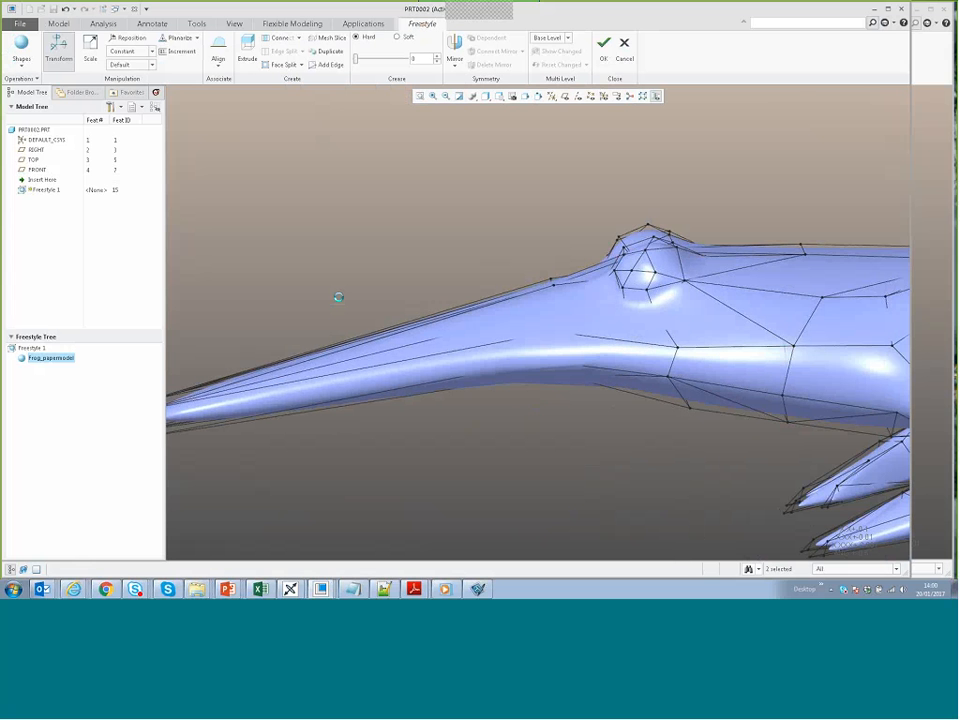
# - Accept the frog freestyle feature and inspect the resulting surface from several angles
pyautogui.scroll(2, 338, 297)
pyautogui.click(604, 47)
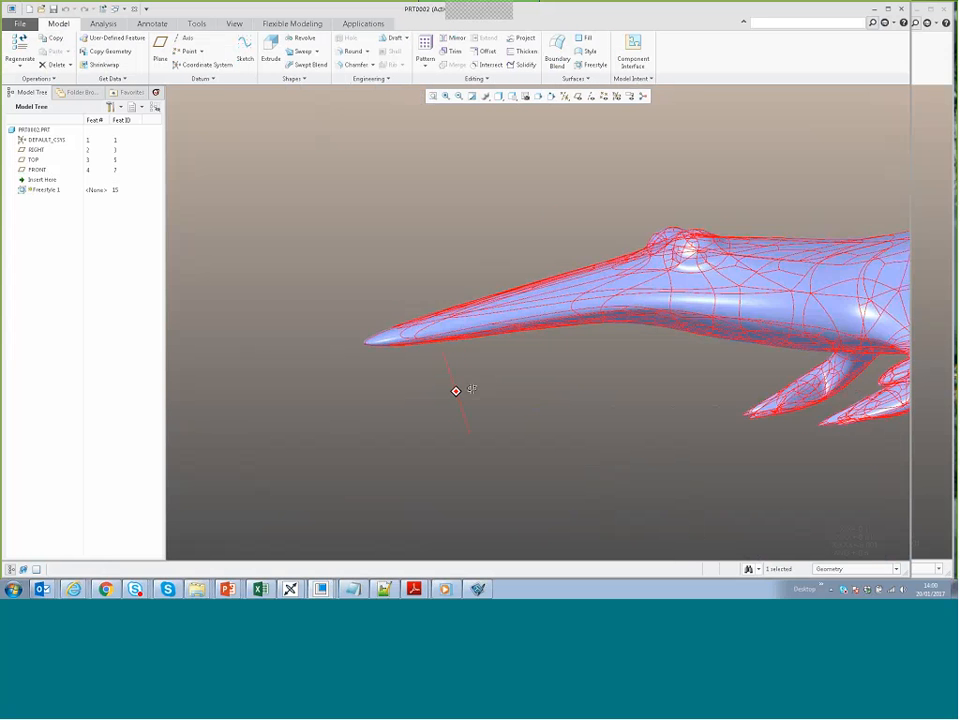
pyautogui.moveTo(472, 389); pyautogui.dragTo(486, 417, button='middle')
pyautogui.click(484, 420)
pyautogui.scroll(4, 484, 420)
pyautogui.moveTo(519, 373); pyautogui.dragTo(498, 410, button='middle')
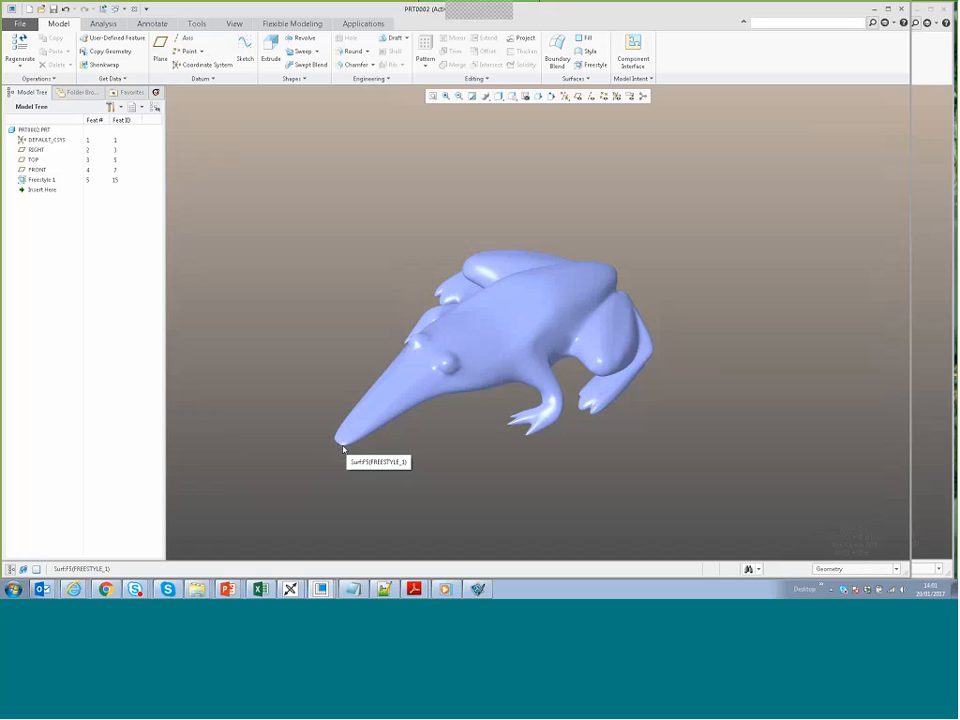
pyautogui.moveTo(409, 443)
pyautogui.mouseDown(button='middle')
pyautogui.moveTo(394, 375)
pyautogui.moveTo(392, 386)
pyautogui.mouseUp(button='middle')
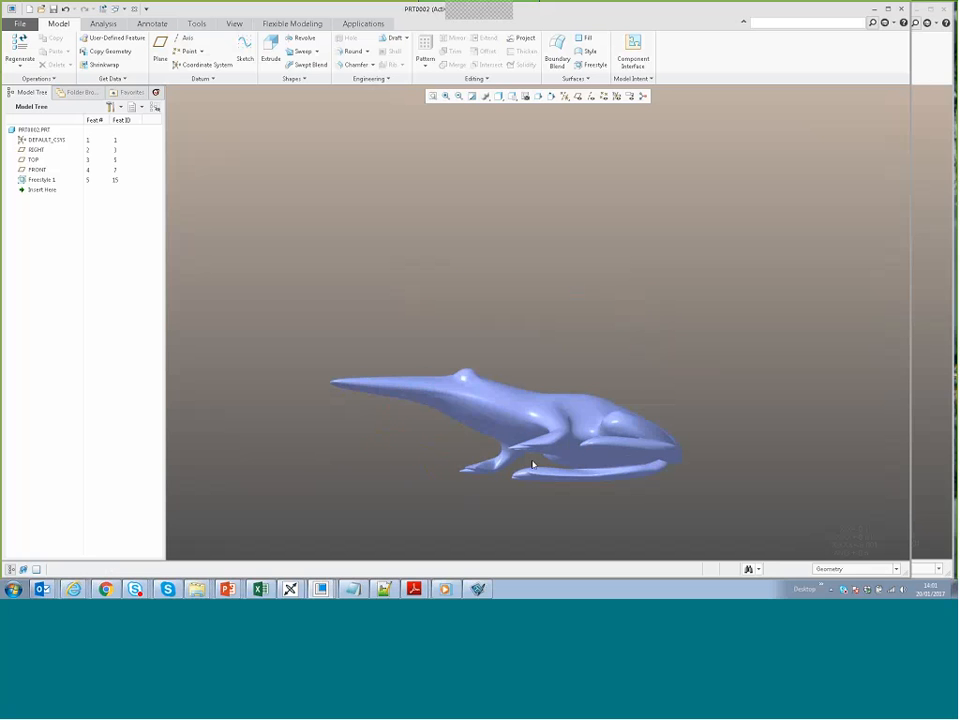
pyautogui.moveTo(533, 464); pyautogui.dragTo(536, 378, button='middle')
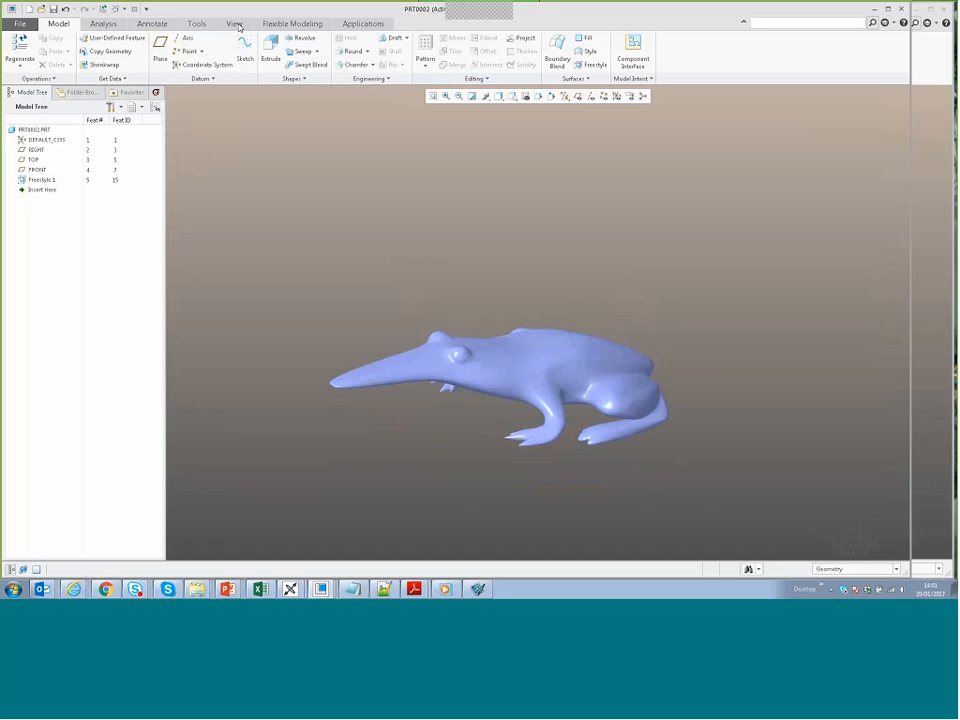
# - Set the frog's display style to Shading With Reflections and view it from different angles
pyautogui.click(498, 96)
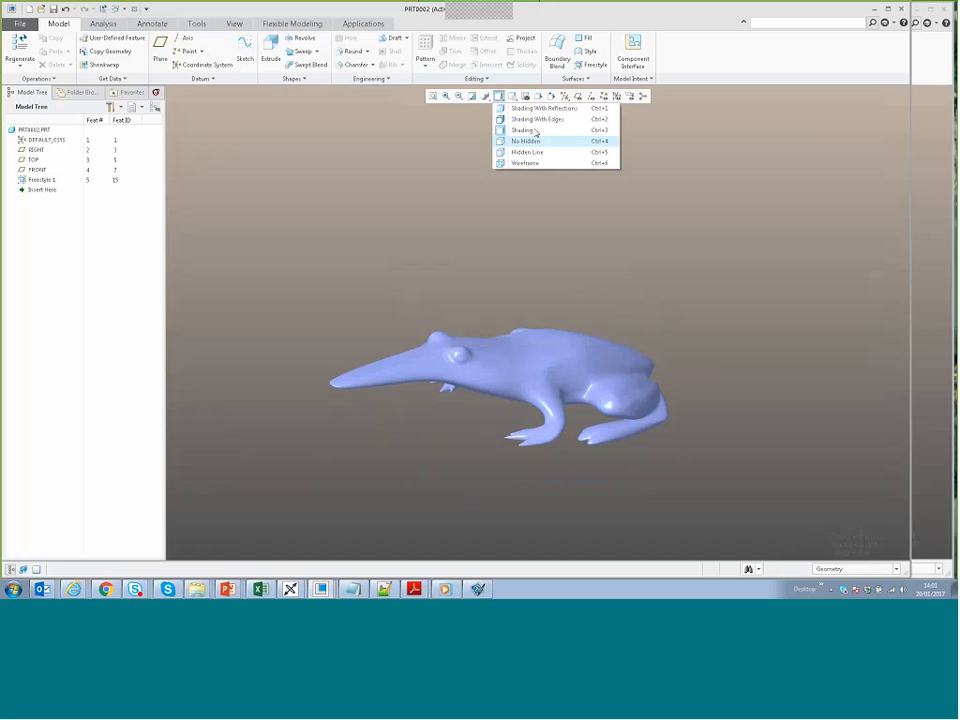
pyautogui.click(526, 110)
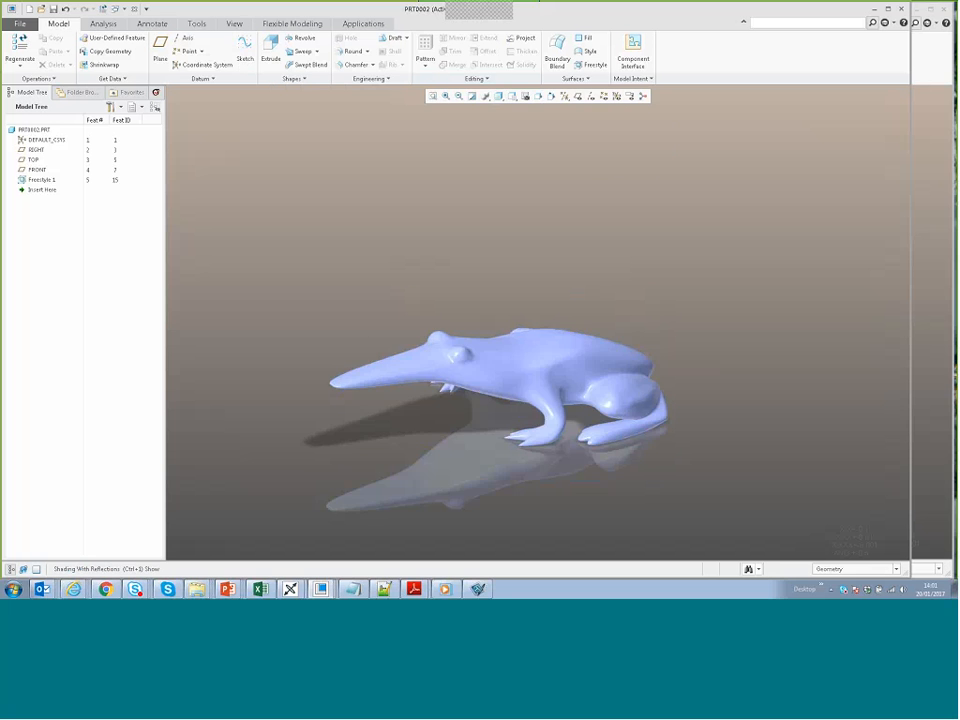
pyautogui.scroll(4, 450, 217)
pyautogui.moveTo(461, 219)
pyautogui.mouseDown(button='middle')
pyautogui.moveTo(486, 214)
pyautogui.moveTo(433, 231)
pyautogui.mouseUp(button='middle')
pyautogui.scroll(-3, 433, 232)
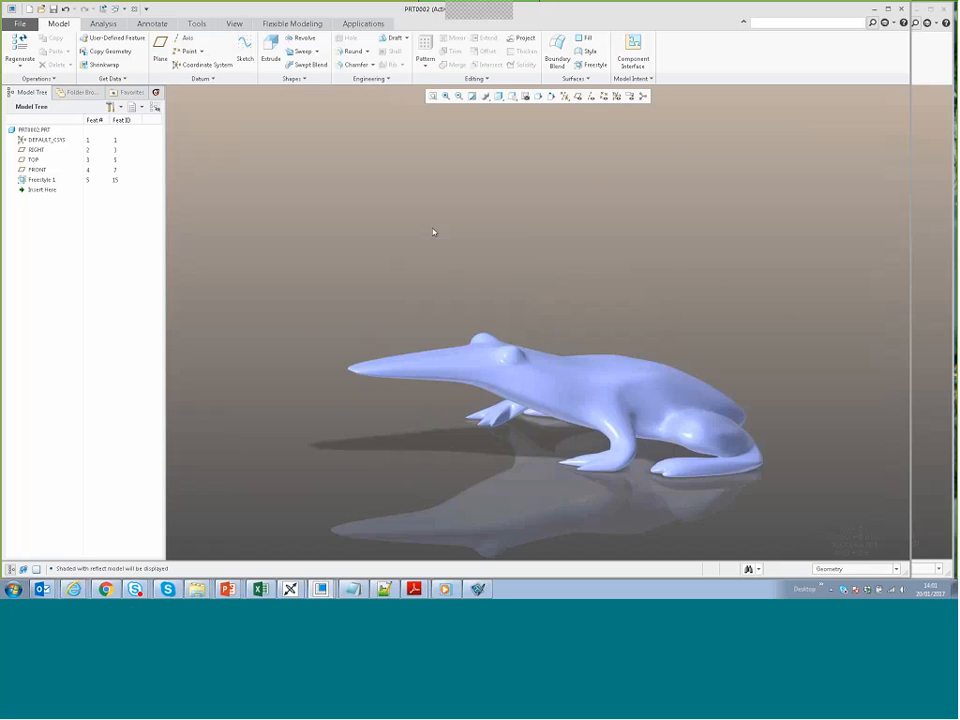
pyautogui.moveTo(540, 285)
pyautogui.mouseDown(button='middle')
pyautogui.moveTo(549, 322)
pyautogui.moveTo(546, 301)
pyautogui.mouseUp(button='middle')
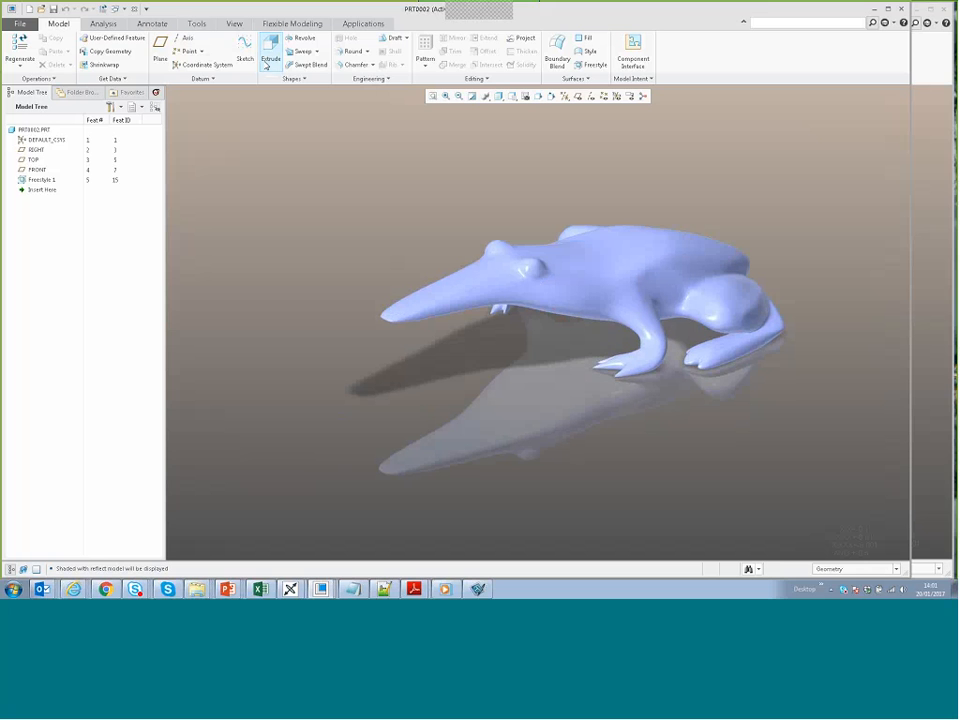
# - Start photo-realistic rendering of the frog, frame it in a close view and hide the model tree
pyautogui.click(362, 23)
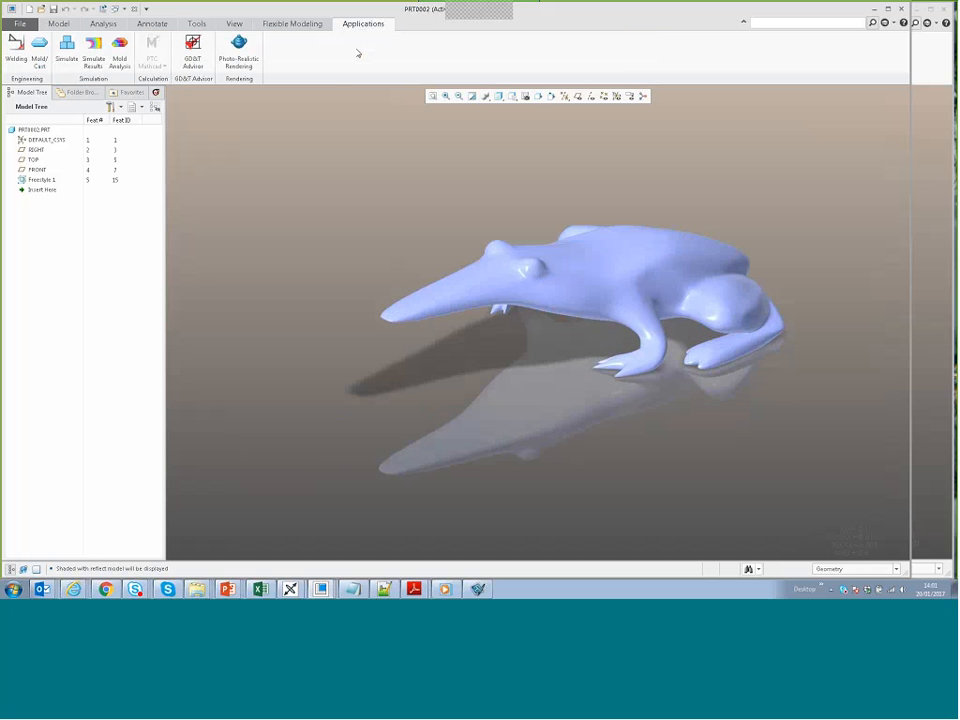
pyautogui.click(243, 58)
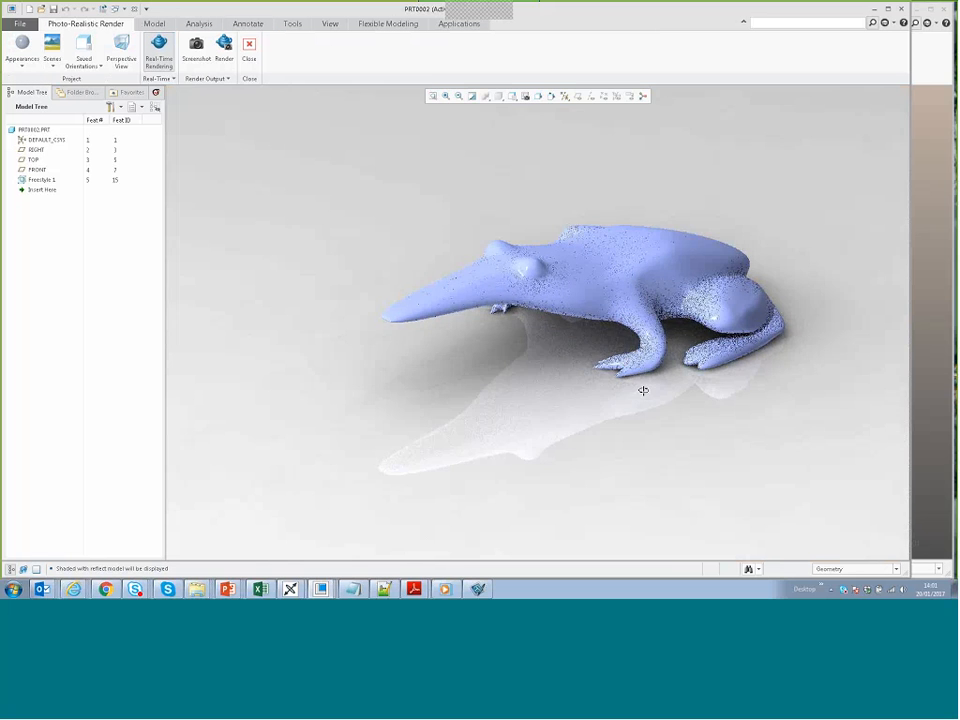
pyautogui.moveTo(643, 390); pyautogui.dragTo(565, 410, button='middle')
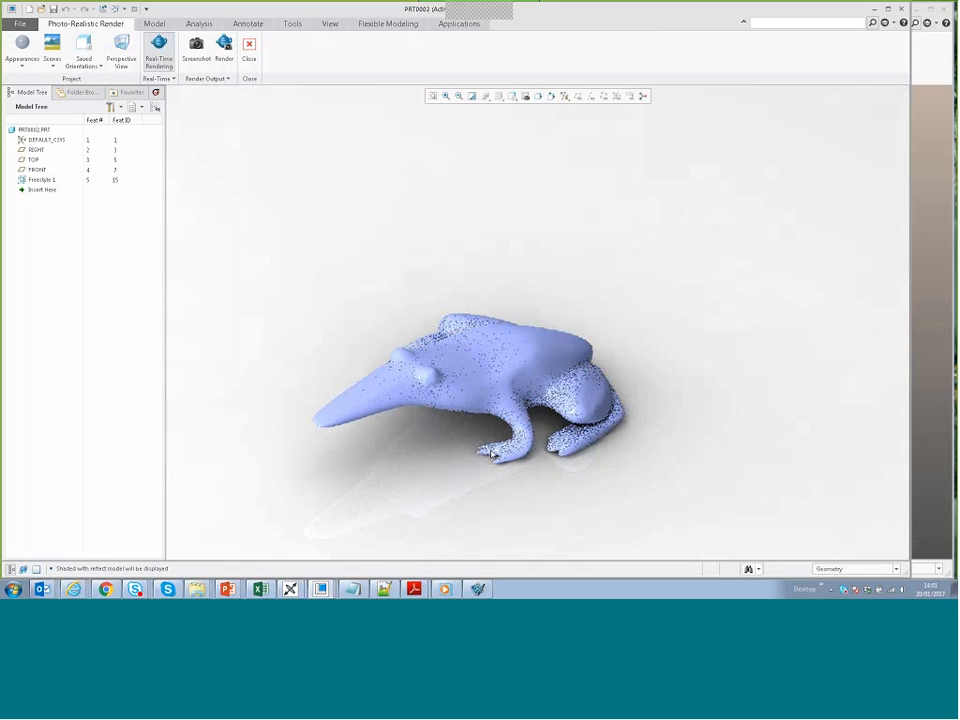
pyautogui.scroll(-5, 491, 455)
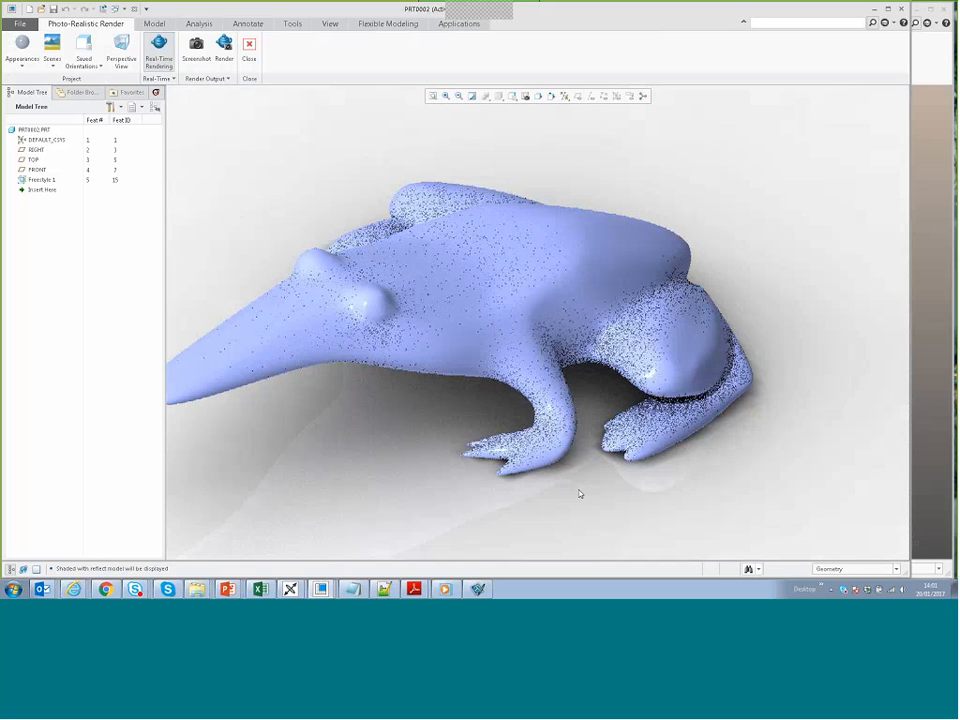
pyautogui.keyDown('shift'); pyautogui.moveTo(758, 475); pyautogui.dragTo(806, 453, button='middle'); pyautogui.keyUp('shift')
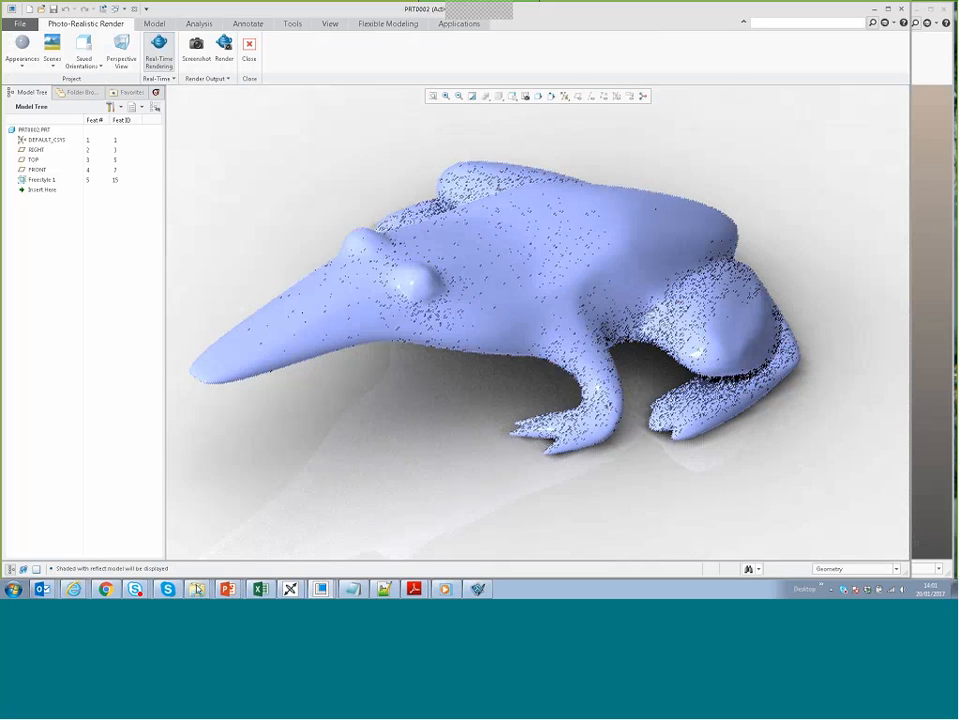
pyautogui.click(11, 569)
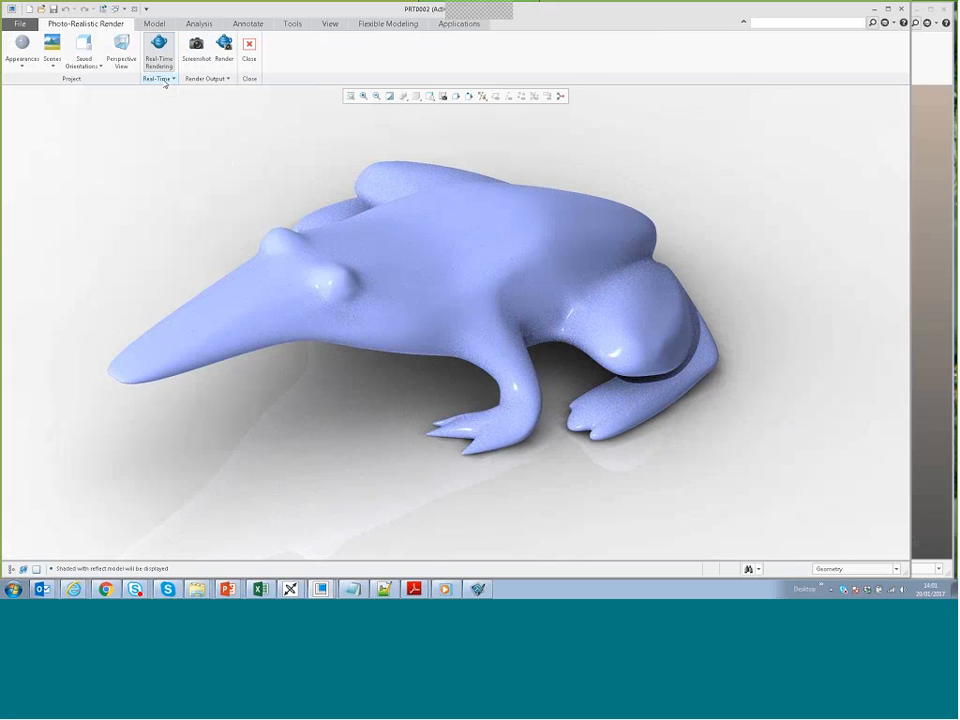
# - Review the lighting presets in the real-time rendering settings and accept the settings without changes
pyautogui.click(166, 83)
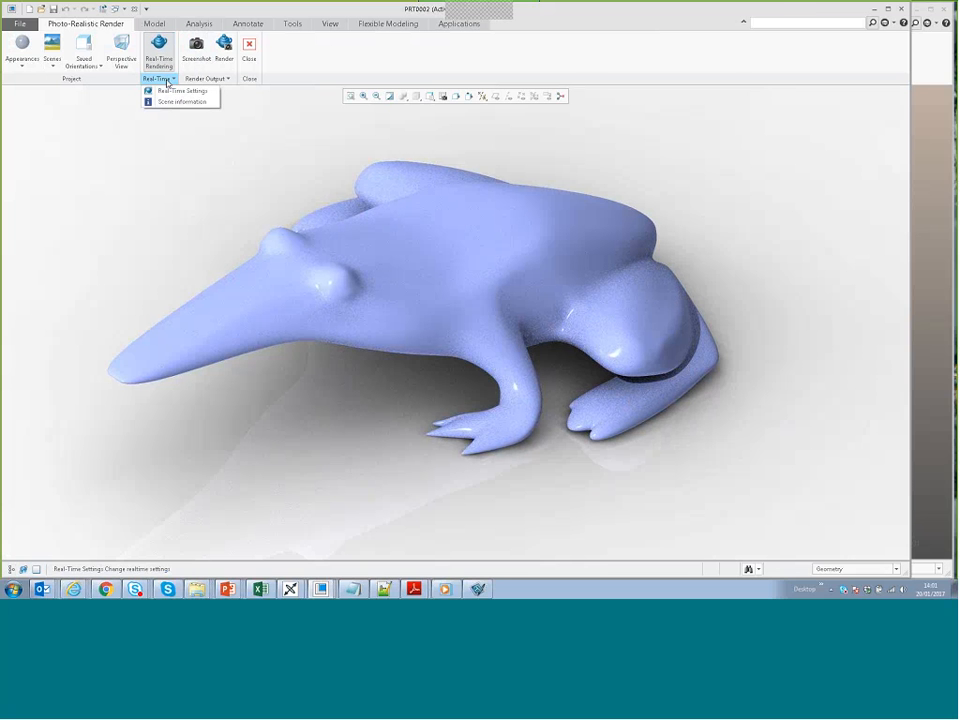
pyautogui.click(180, 90)
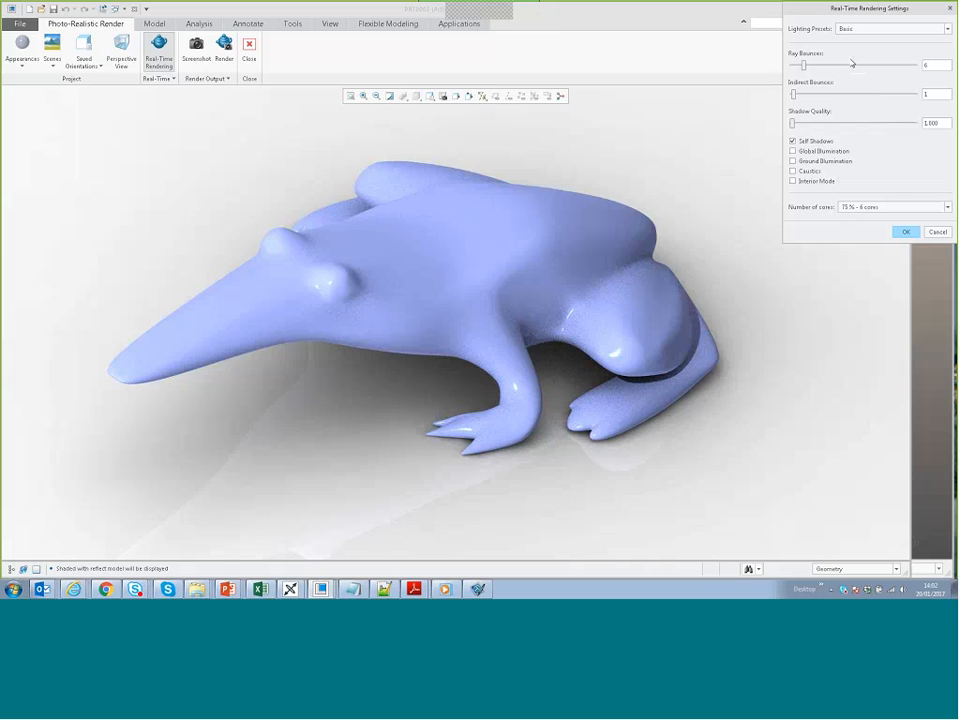
pyautogui.click(862, 30)
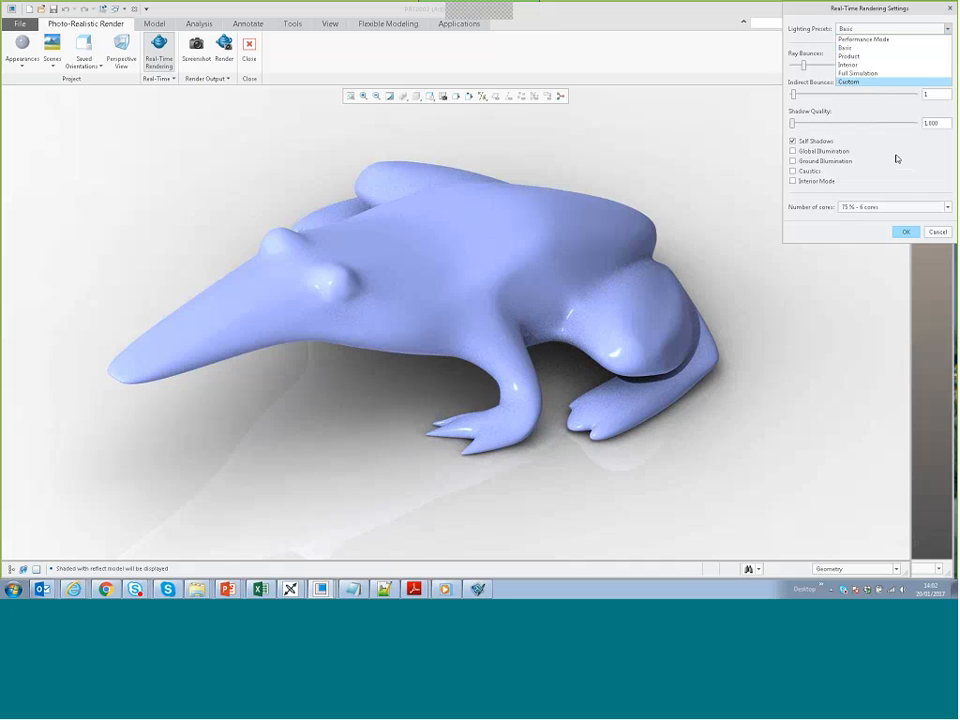
pyautogui.click(940, 66)
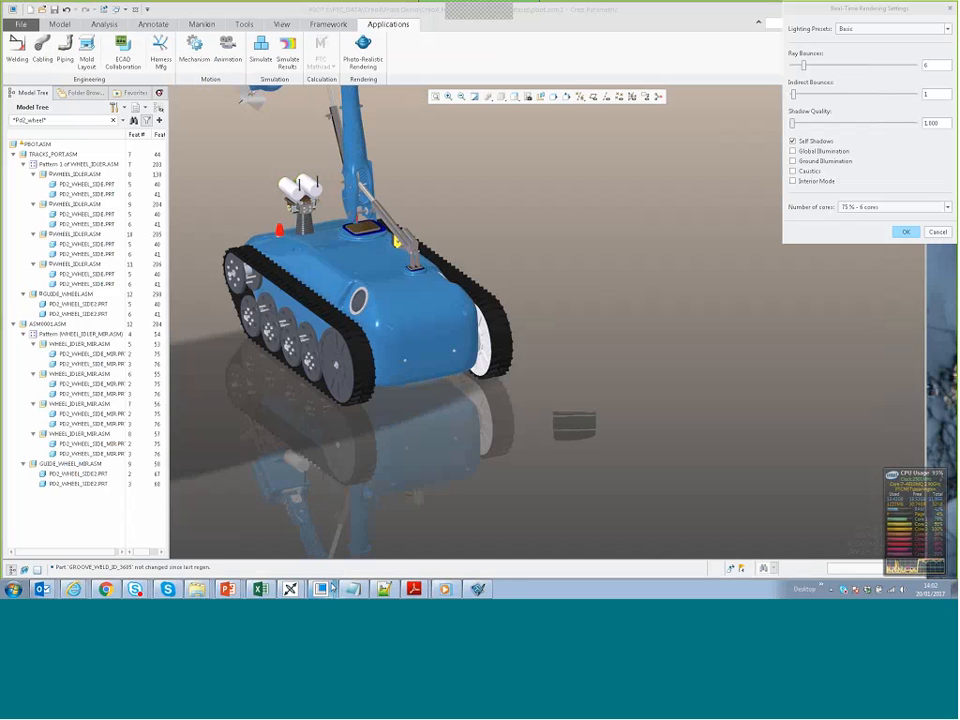
pyautogui.moveTo(320, 589)
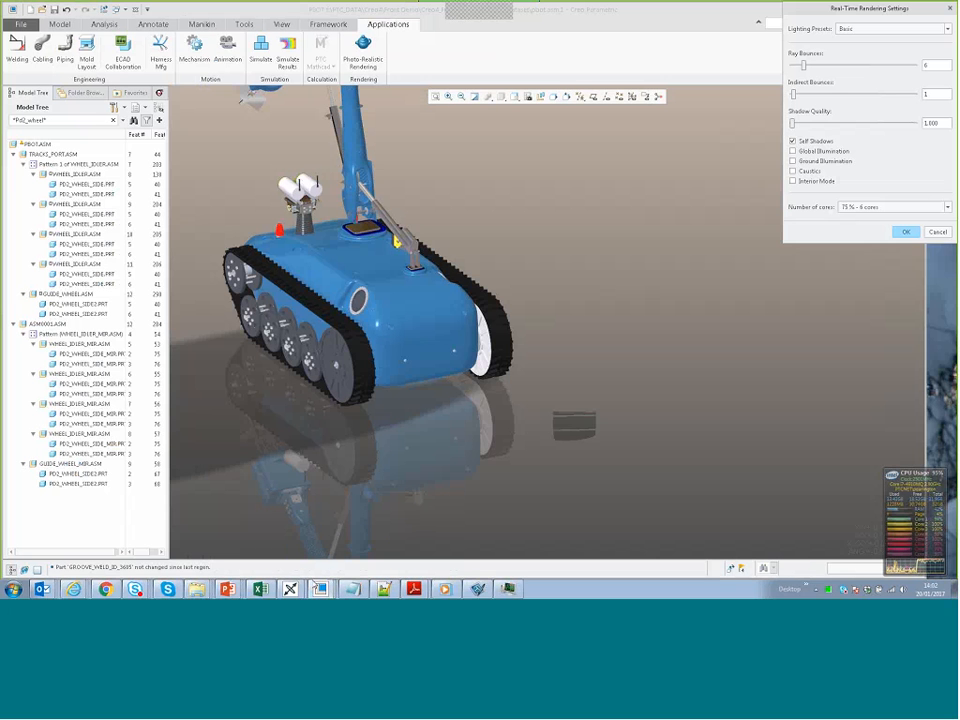
pyautogui.click(320, 589)
pyautogui.click(317, 553)
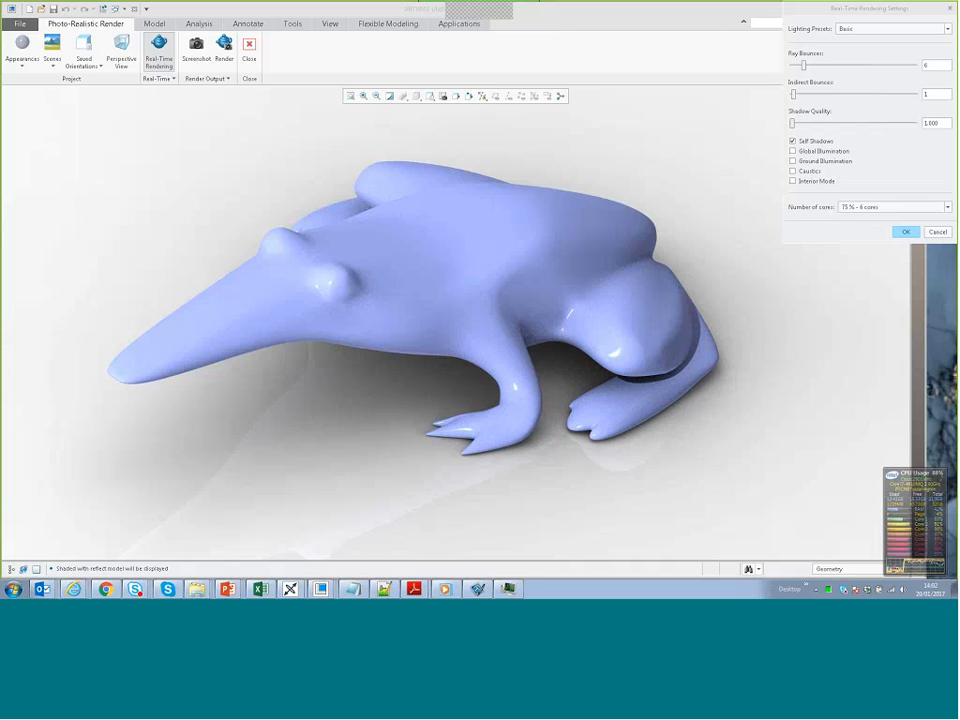
pyautogui.click(908, 232)
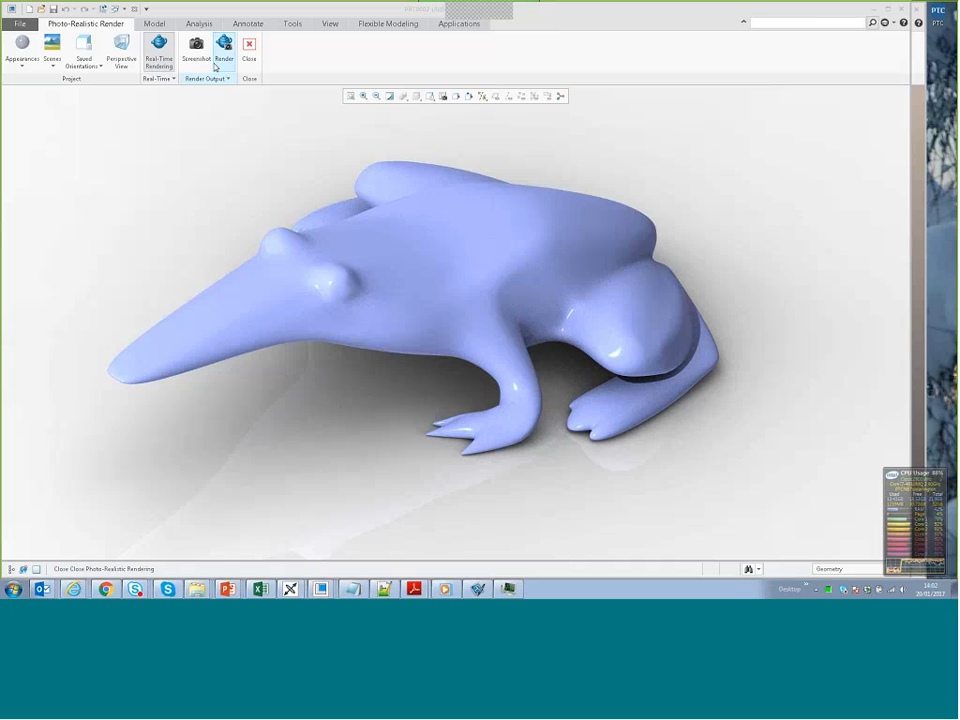
# - Close the frog's photo-realistic rendering and create a new solid part from the default template
pyautogui.click(249, 50)
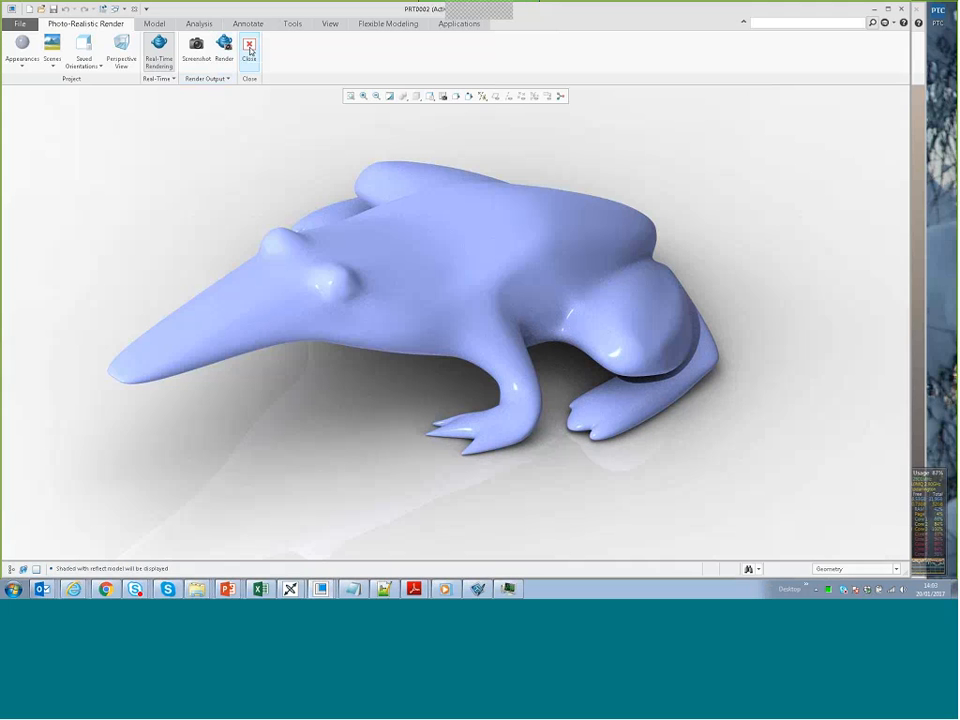
pyautogui.scroll(4, 489, 362)
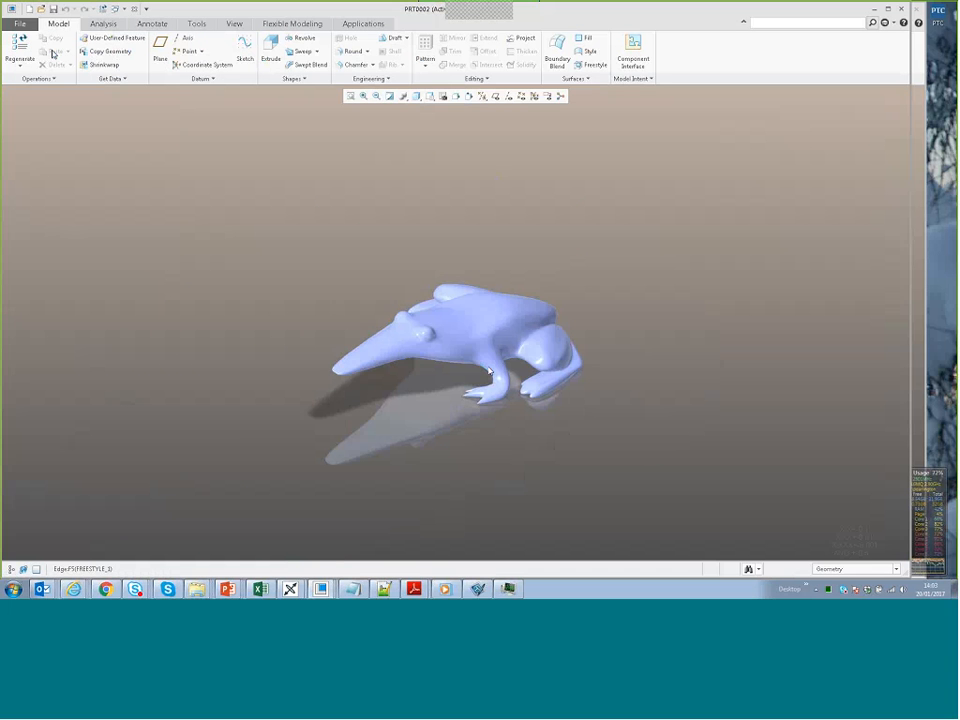
pyautogui.click(28, 8)
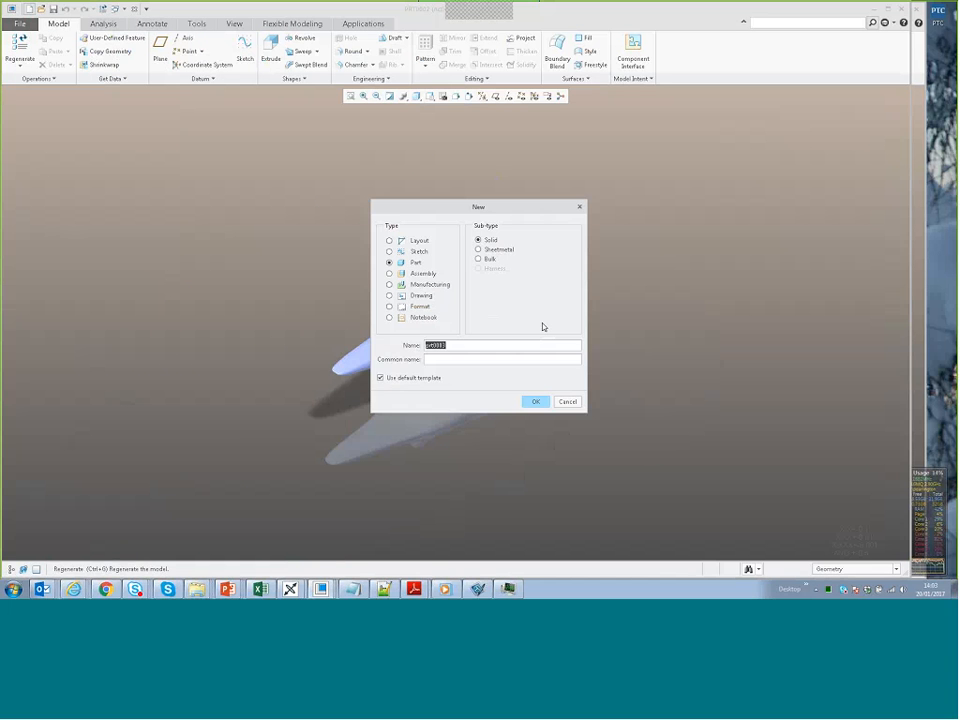
pyautogui.press('Return')
# - Extrude a rectangle of about 362 by 328, cornered at the origin on the FRONT plane, into a solid block about 672 deep
pyautogui.click(269, 46)
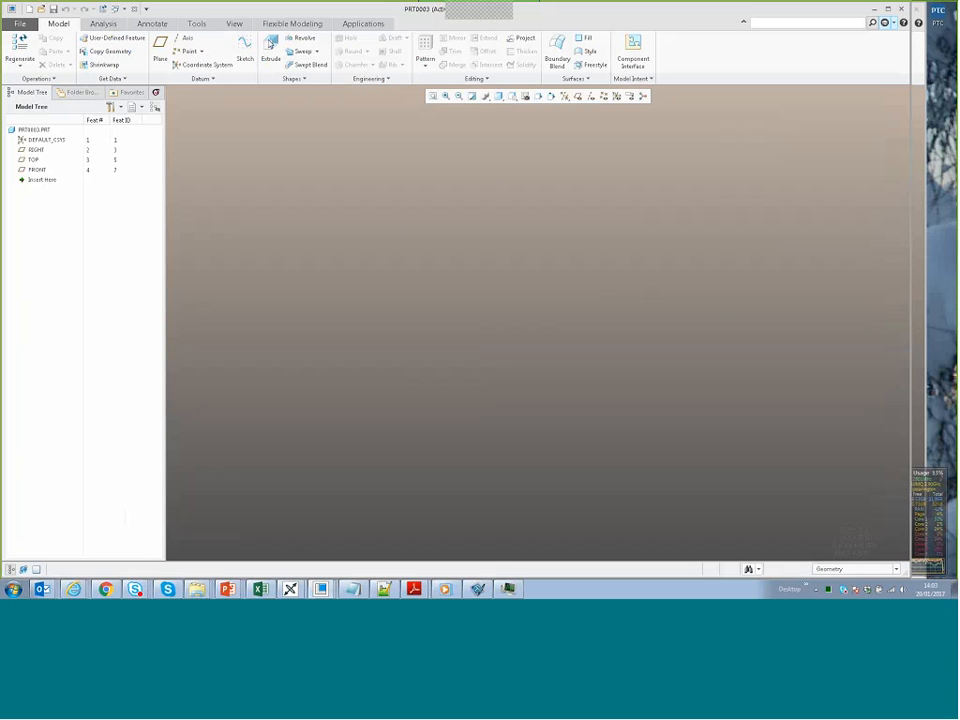
pyautogui.click(34, 171)
pyautogui.rightClick(623, 304)
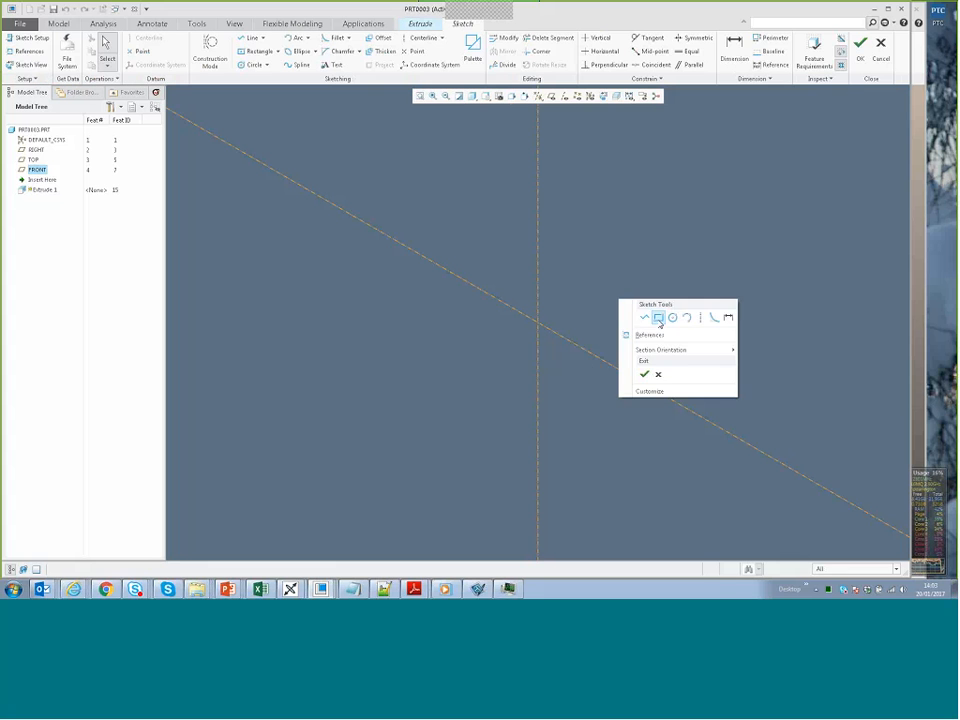
pyautogui.click(656, 315)
pyautogui.click(538, 322)
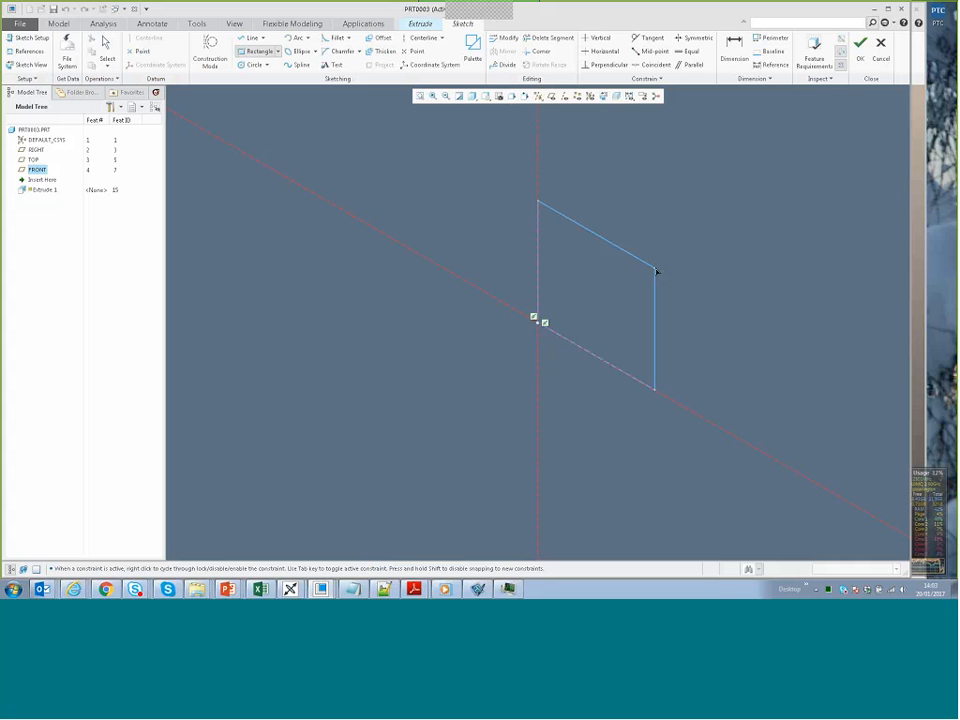
pyautogui.click(650, 268)
pyautogui.rightClick(713, 341)
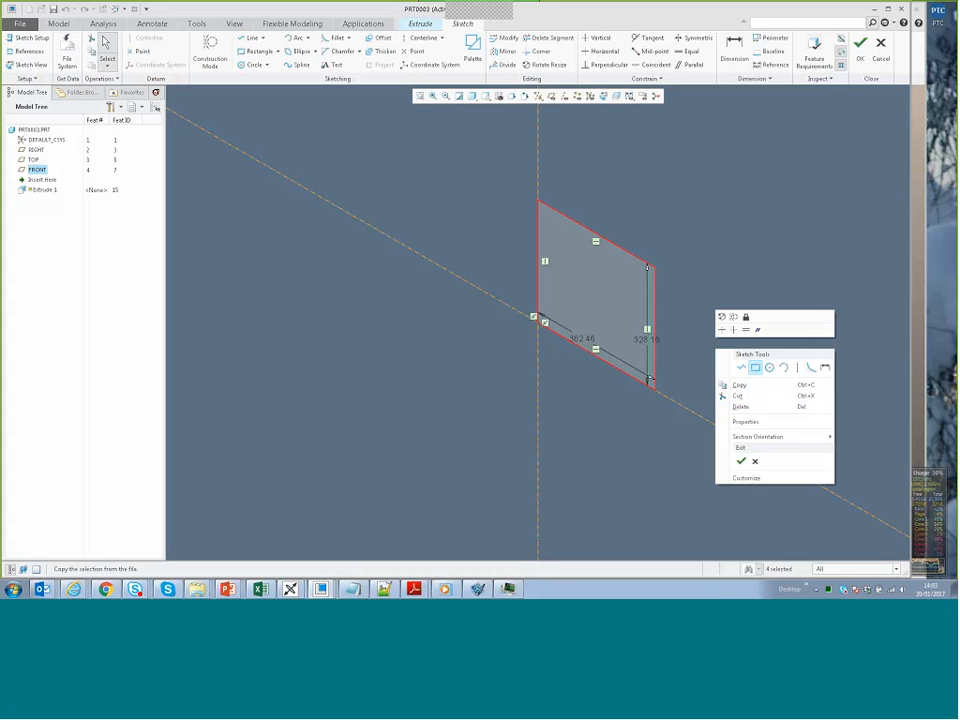
pyautogui.click(740, 461)
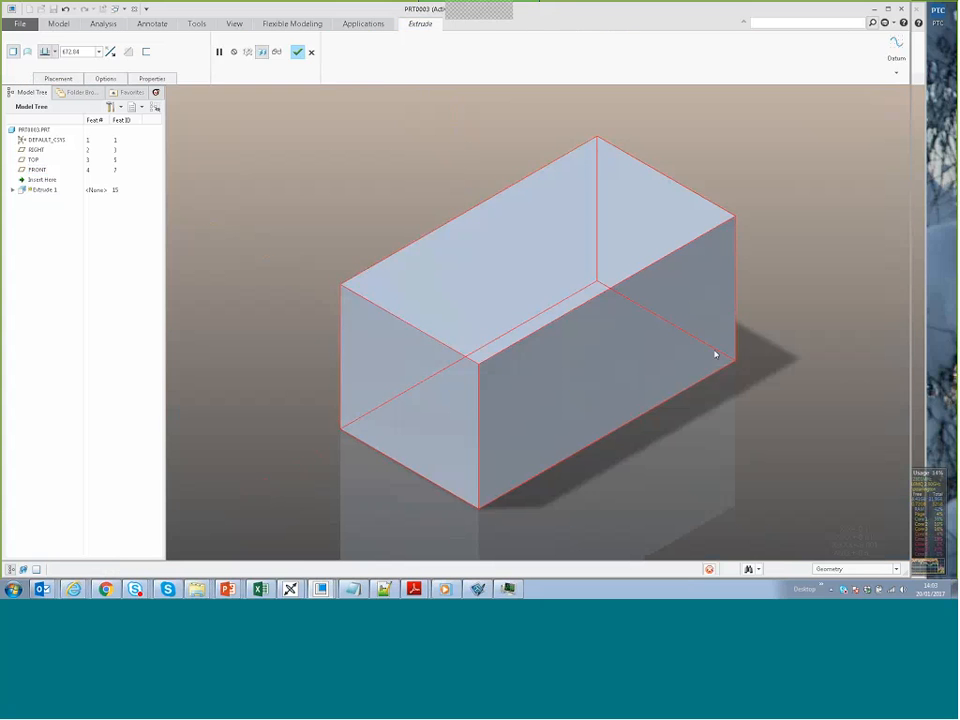
pyautogui.middleClick(714, 356)
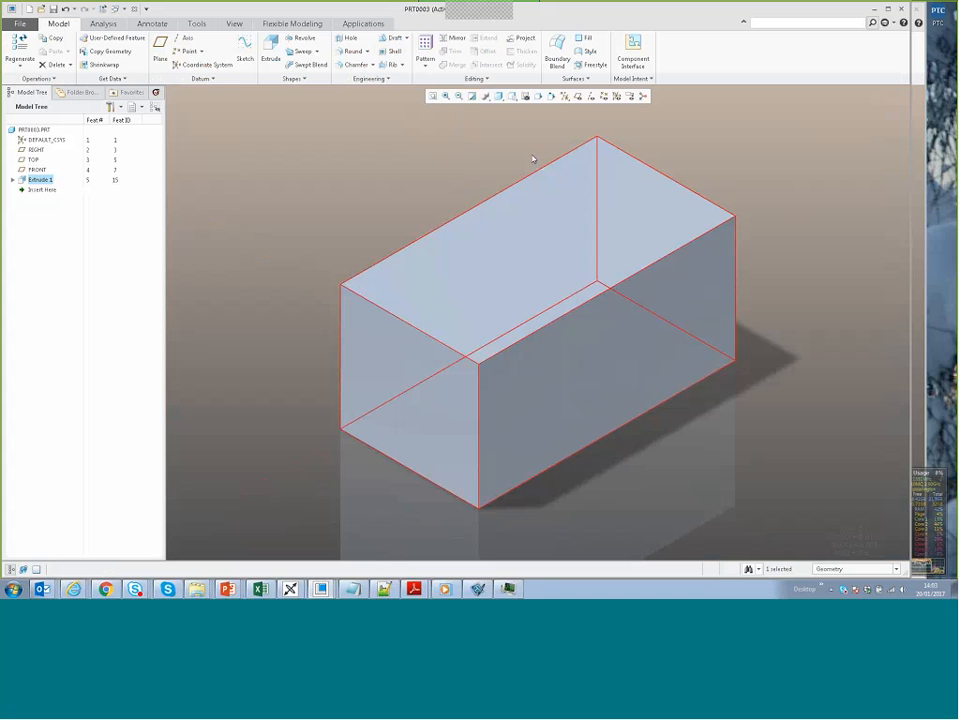
# - View the block in photo-realistic rendering, examine its ground shadow near a lower corner and close the rendering
pyautogui.click(363, 24)
pyautogui.click(248, 69)
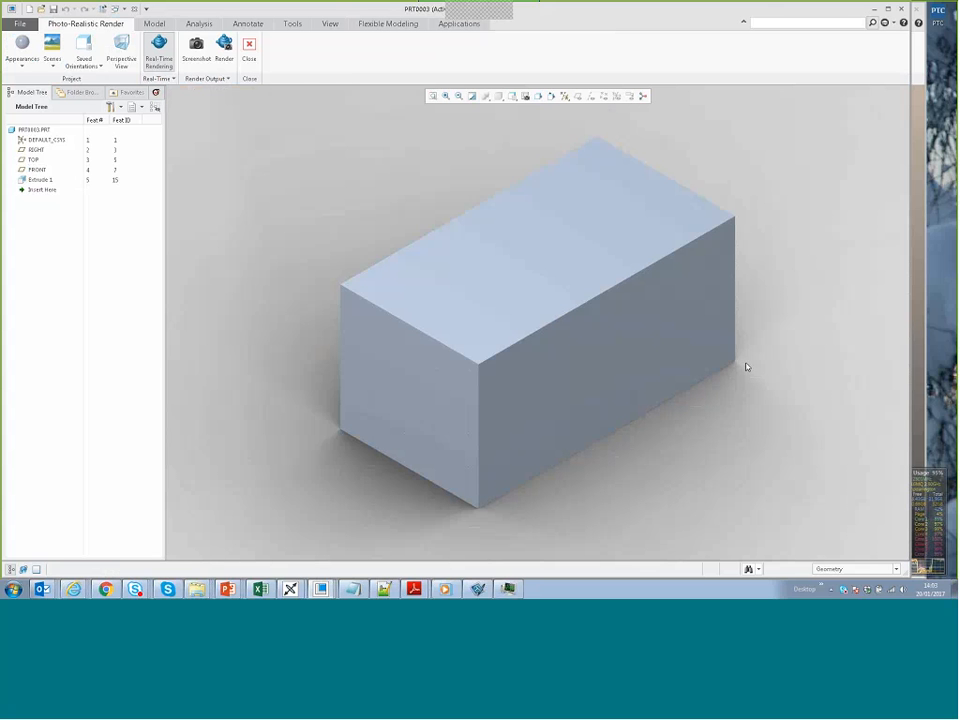
pyautogui.scroll(5, 745, 367)
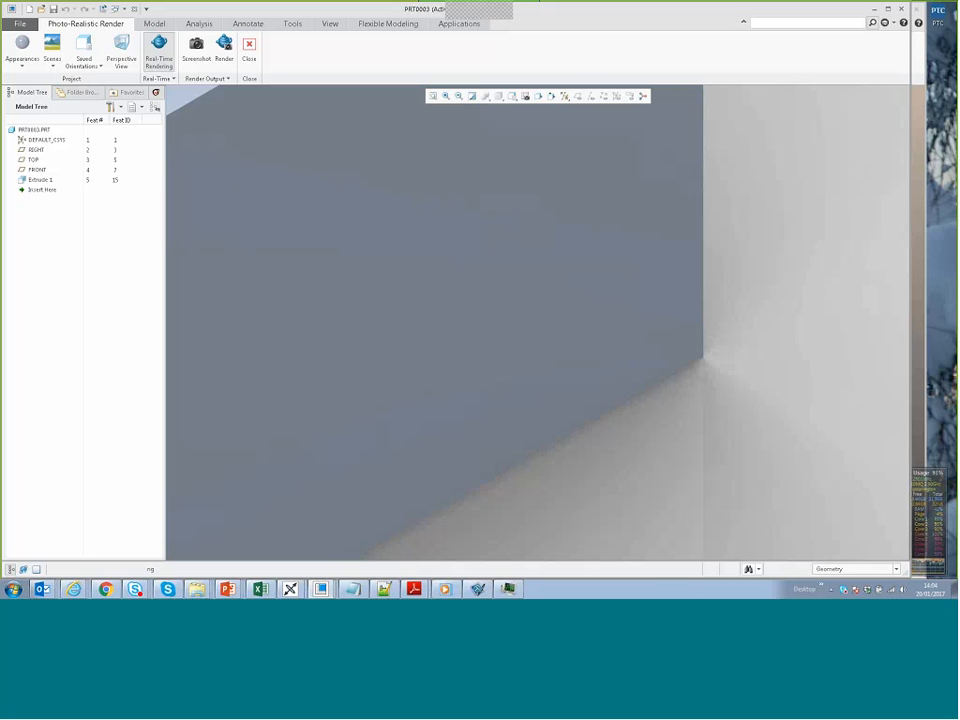
pyautogui.click(249, 50)
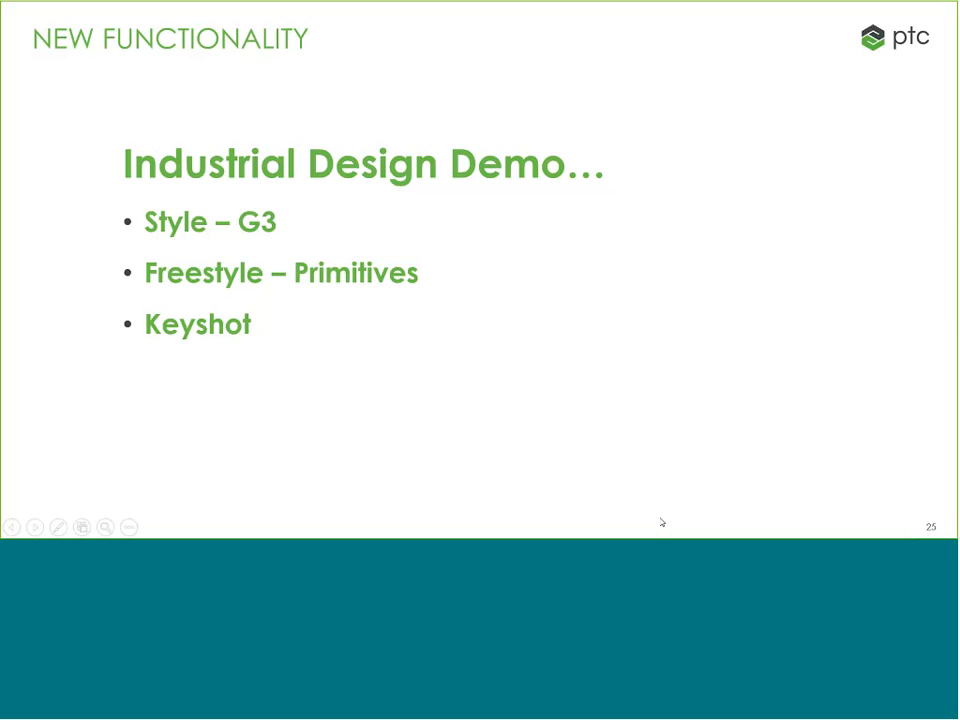
pyautogui.press('Right')
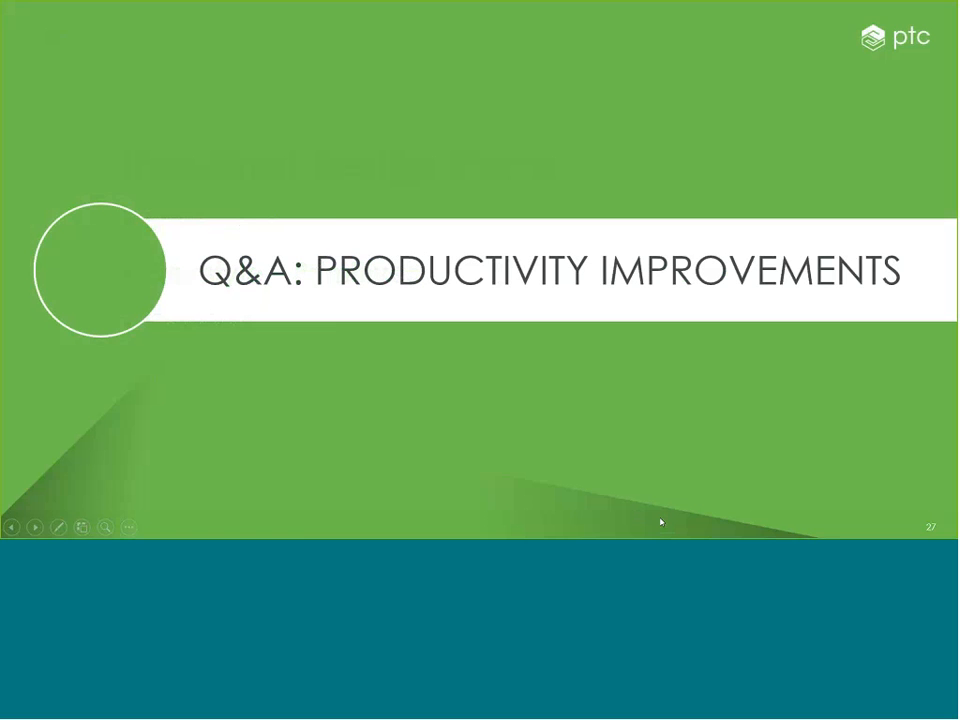
pyautogui.press('Right')
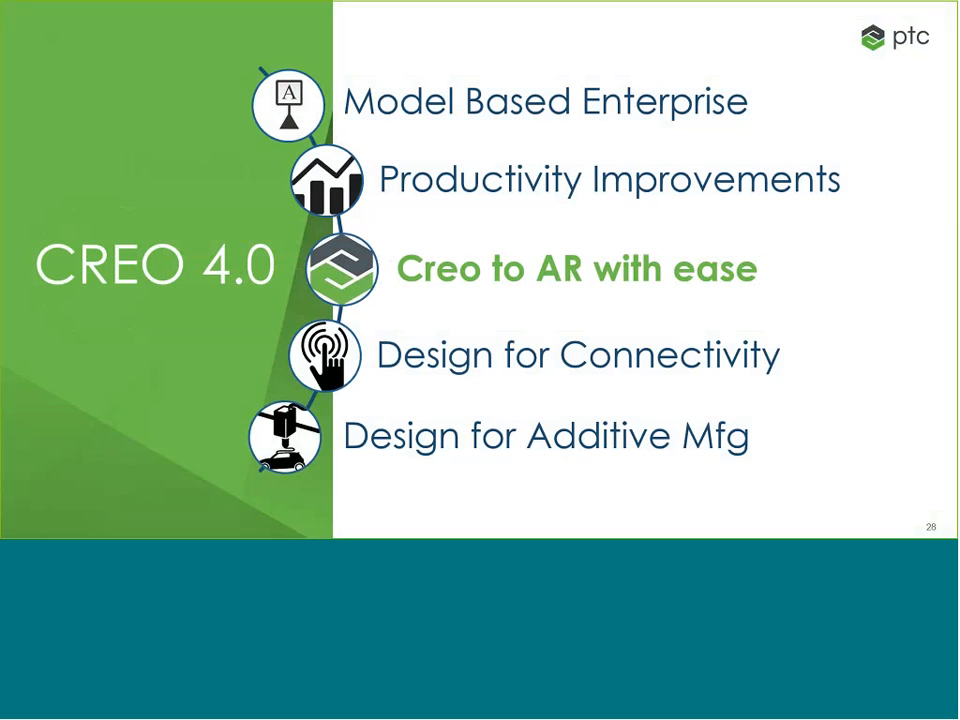
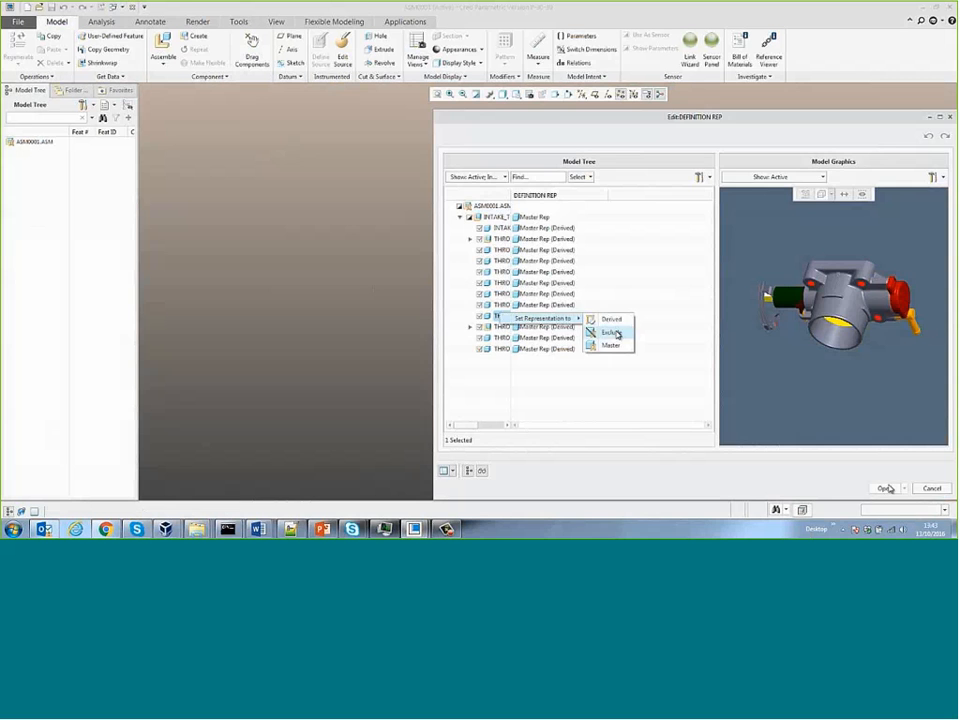
# - Open the edited definition representation of the intake throttle assembly and add throttle_sensor1.prt as a component
pyautogui.click(884, 488)
pyautogui.scroll(2, 627, 350)
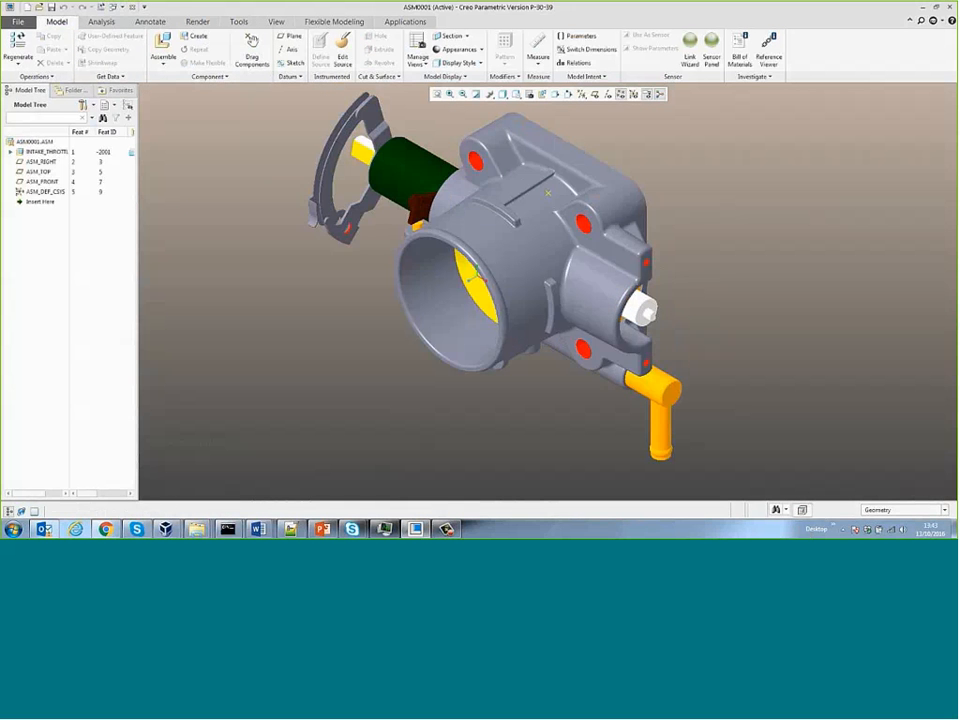
pyautogui.click(163, 48)
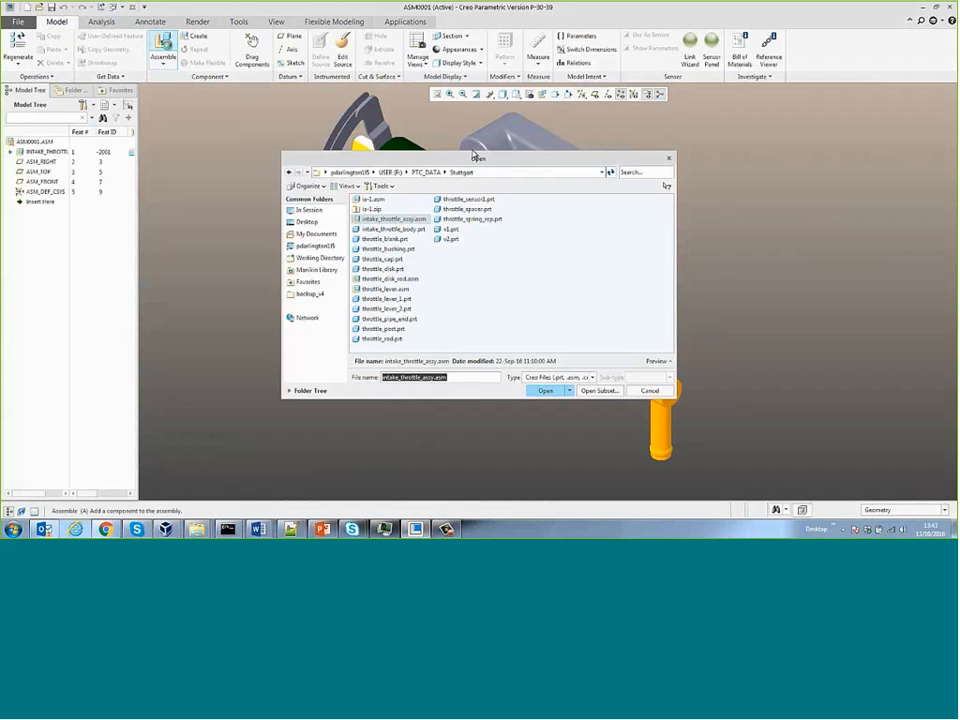
pyautogui.doubleClick(467, 197)
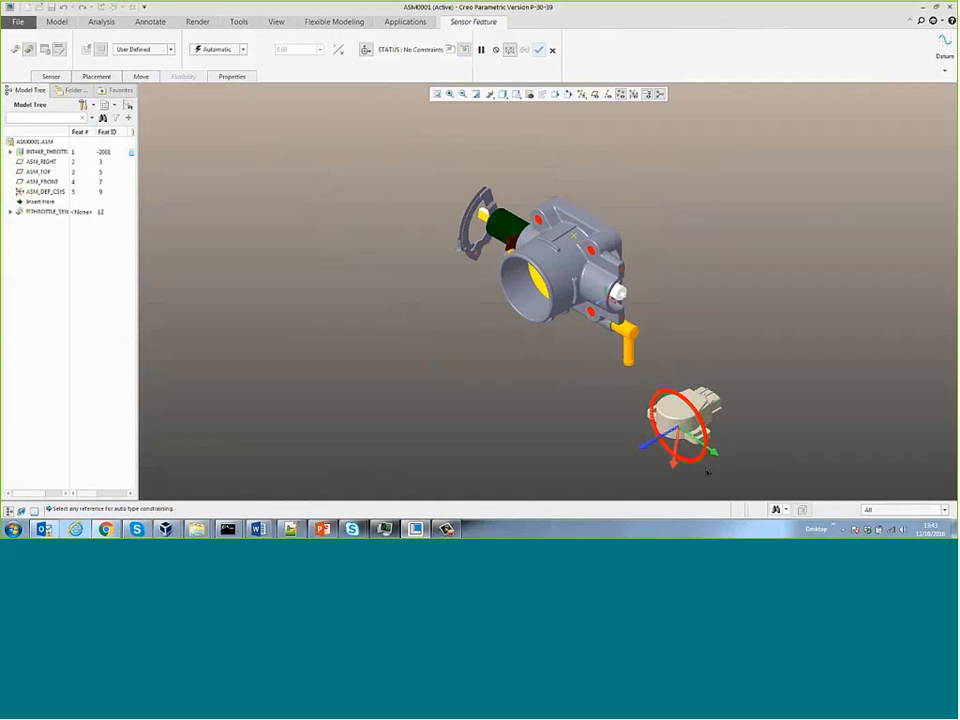
# - Make the throttle sensor's round surface coincident with the end of the throttle rod
pyautogui.scroll(3, 657, 424)
pyautogui.click(647, 420)
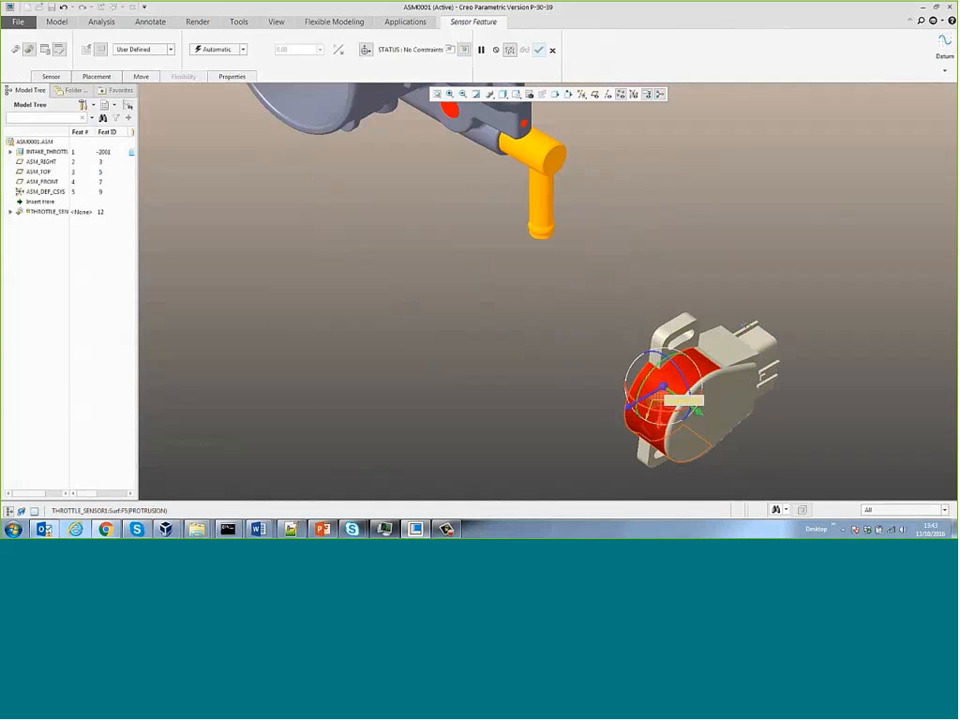
pyautogui.scroll(2, 528, 278)
pyautogui.click(510, 114)
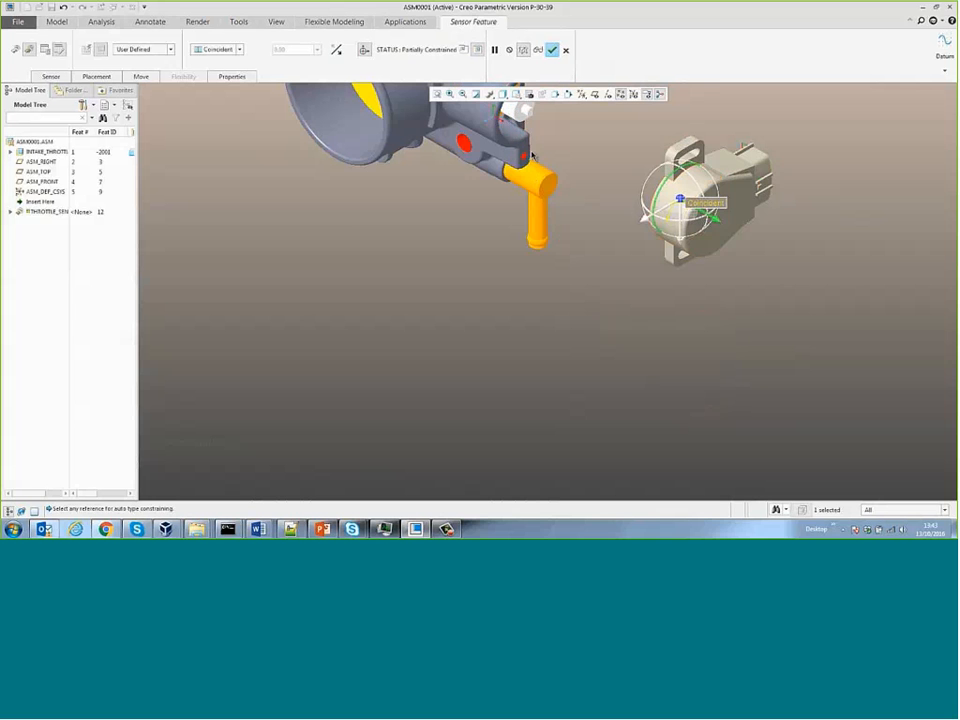
# - Set the sensor's second constraint, between its mounting face and the throttle body, to Coincident and accept the placement
pyautogui.scroll(3, 645, 217)
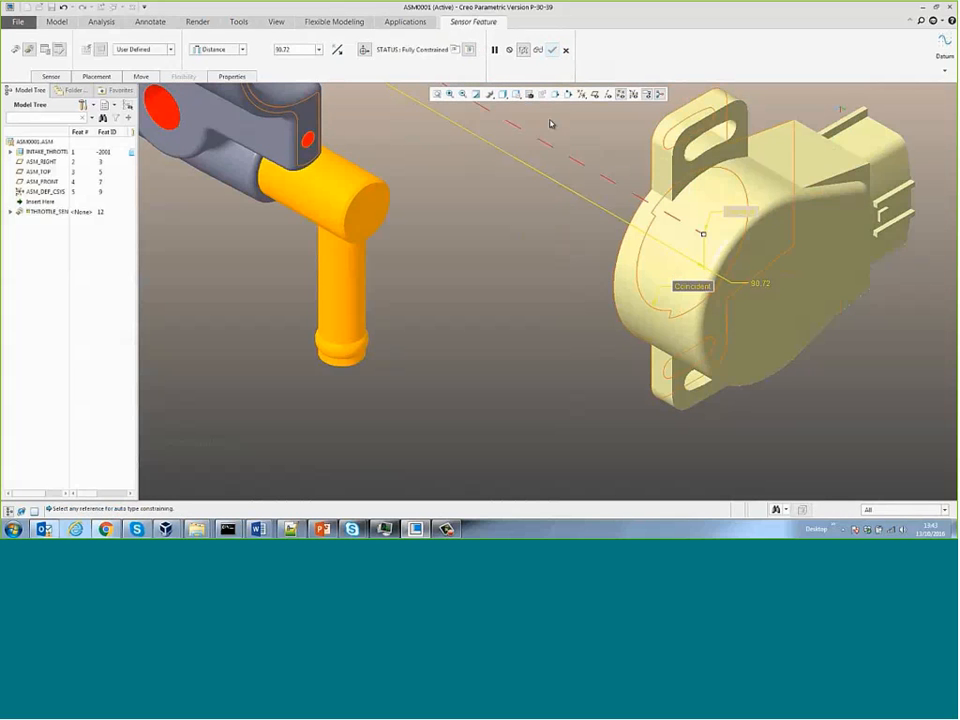
pyautogui.click(235, 51)
pyautogui.click(216, 87)
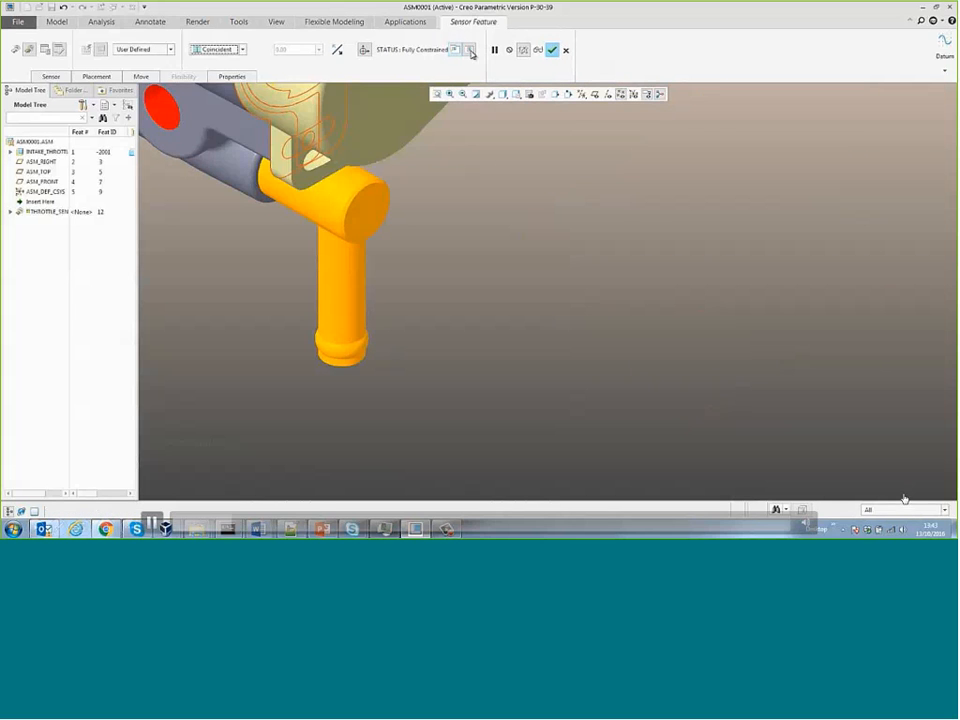
pyautogui.click(552, 52)
# - Edit the definition of the throttle sensor feature and display its sensor parameters
pyautogui.scroll(-5, 572, 328)
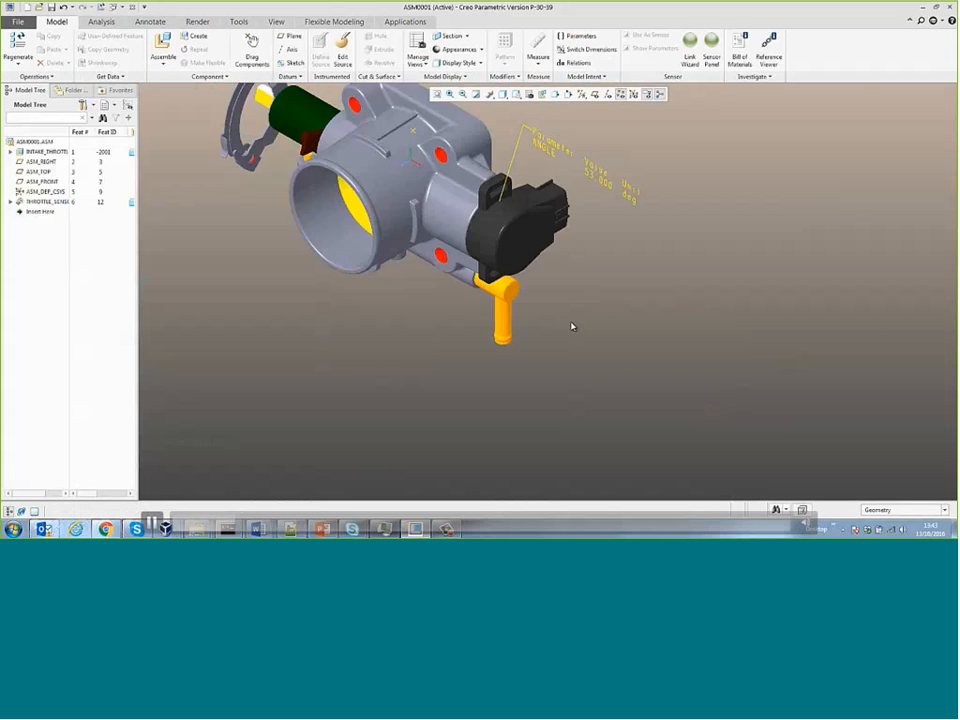
pyautogui.moveTo(594, 261); pyautogui.dragTo(606, 206, button='middle')
pyautogui.keyDown('shift'); pyautogui.moveTo(606, 206); pyautogui.dragTo(638, 262, button='middle'); pyautogui.keyUp('shift')
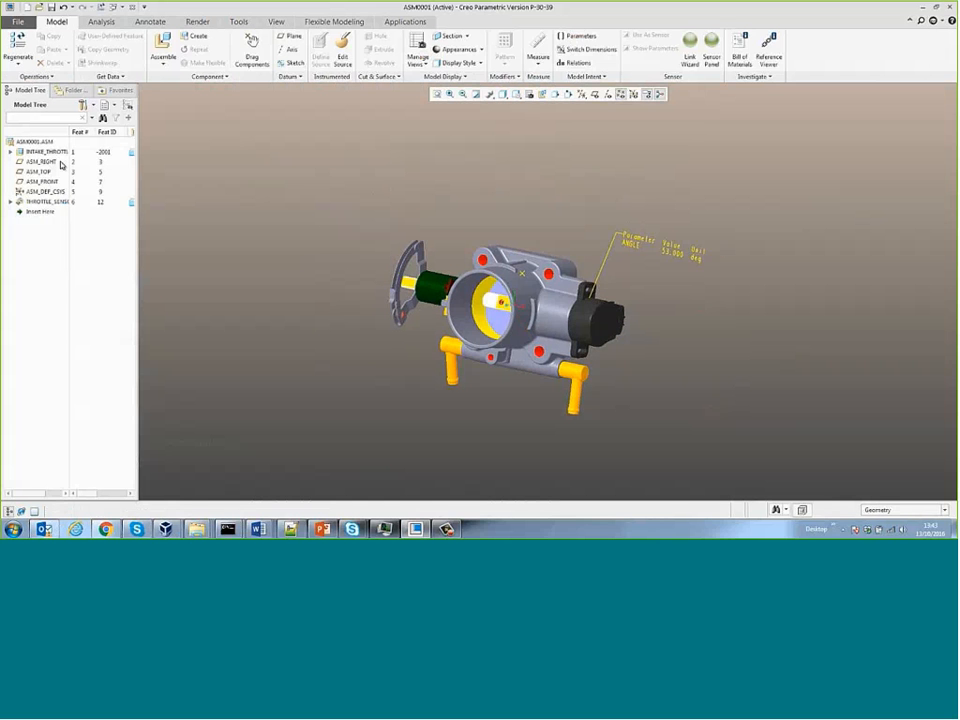
pyautogui.rightClick(42, 201)
pyautogui.click(45, 156)
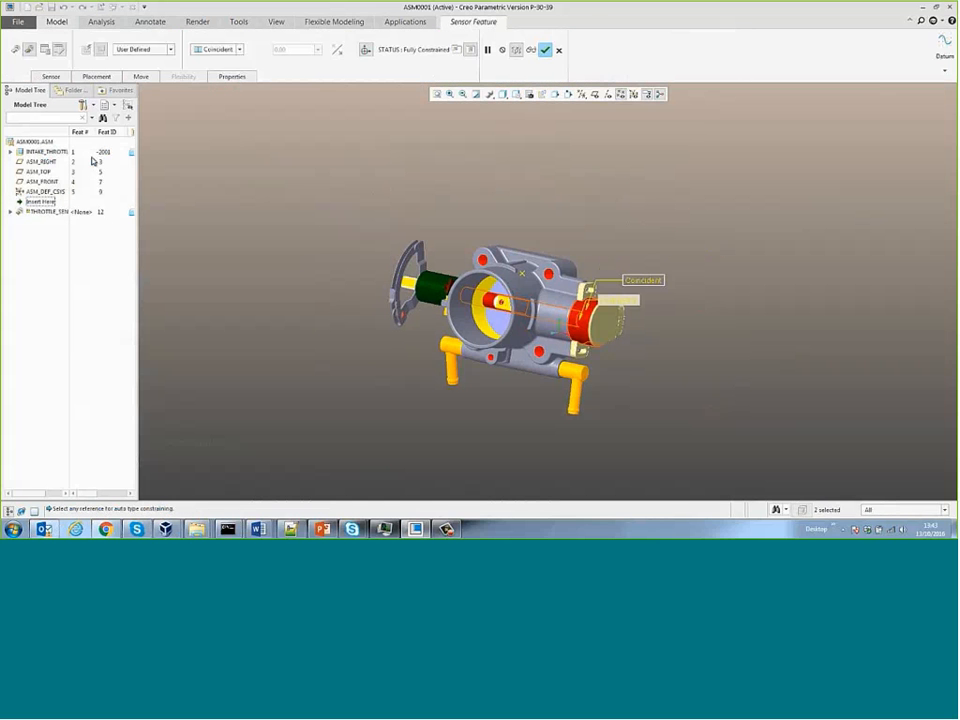
pyautogui.click(51, 76)
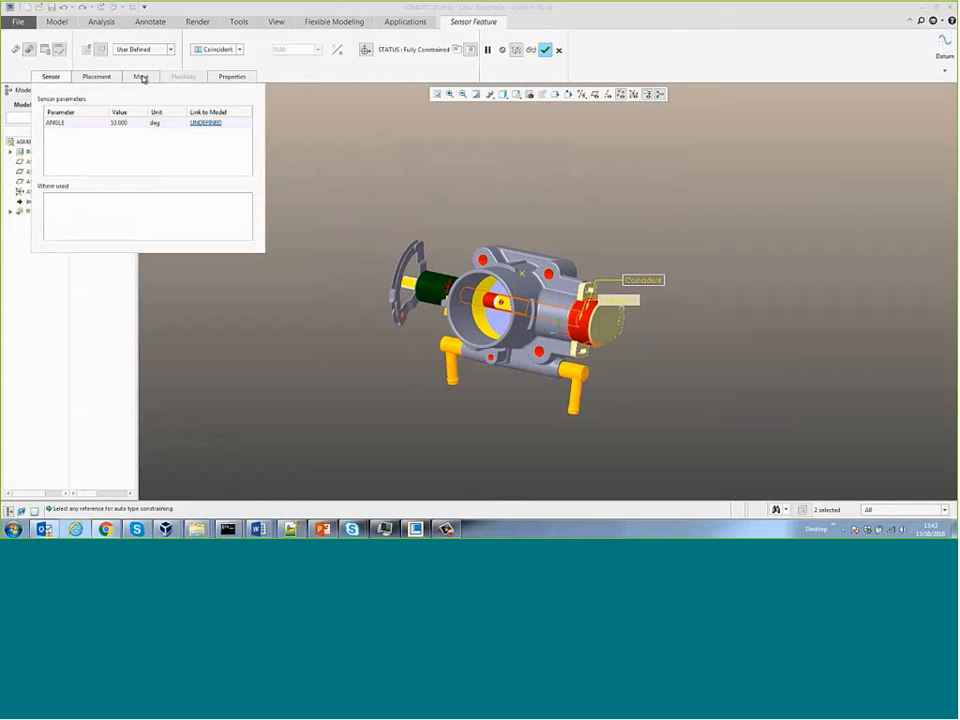
# - Link the sensor's ANGLE parameter to the throttle rod's angular dimension and accept the sensor feature
pyautogui.click(206, 122)
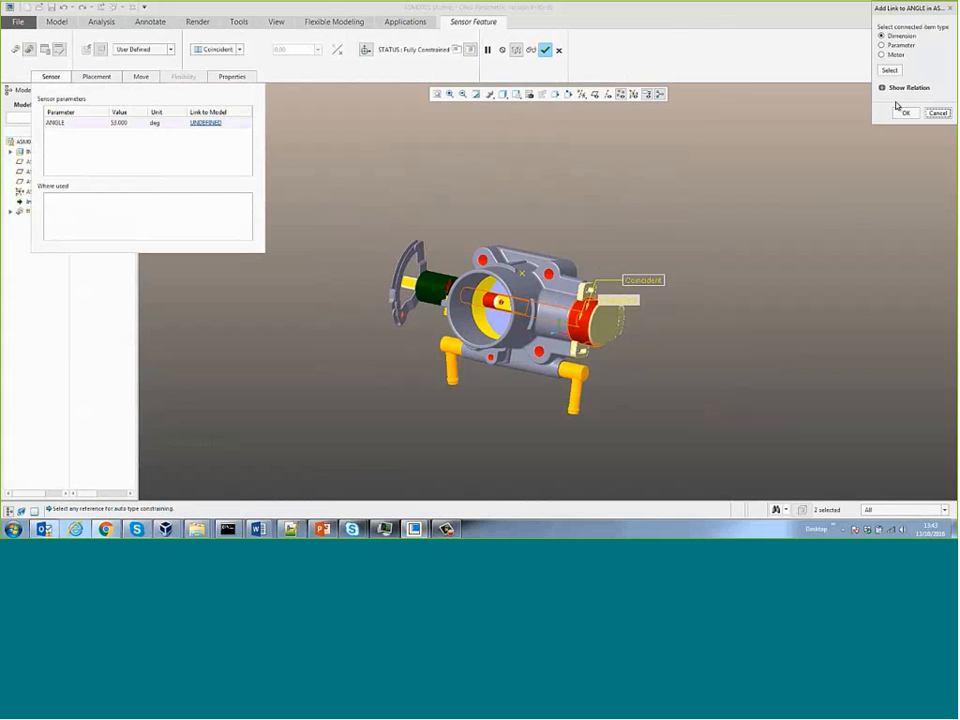
pyautogui.click(889, 70)
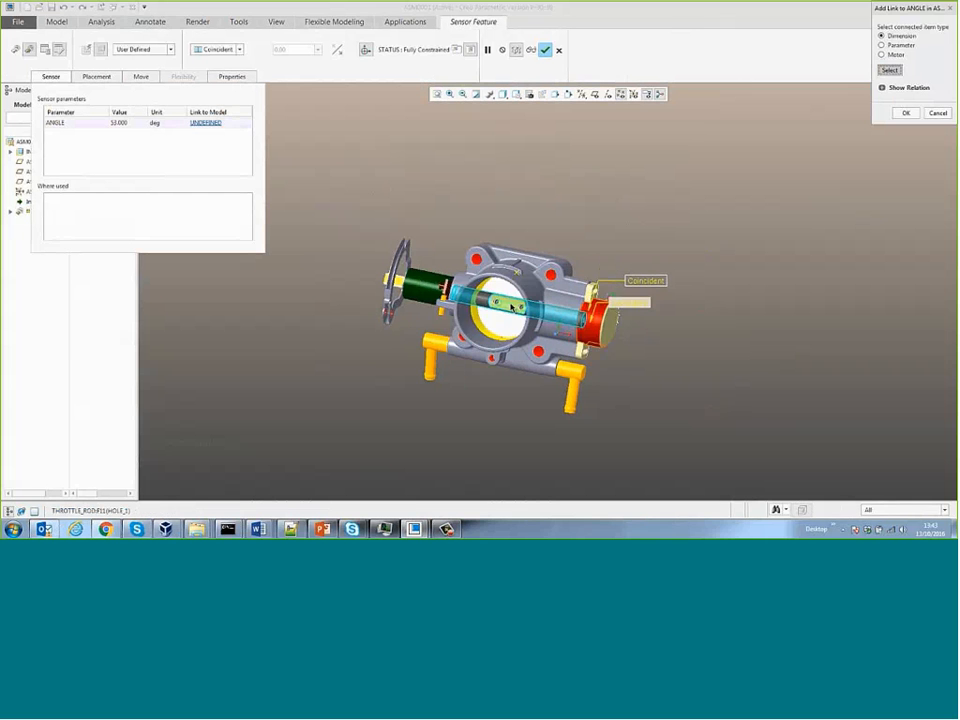
pyautogui.click(511, 306)
pyautogui.moveTo(606, 326); pyautogui.dragTo(557, 332, button='middle')
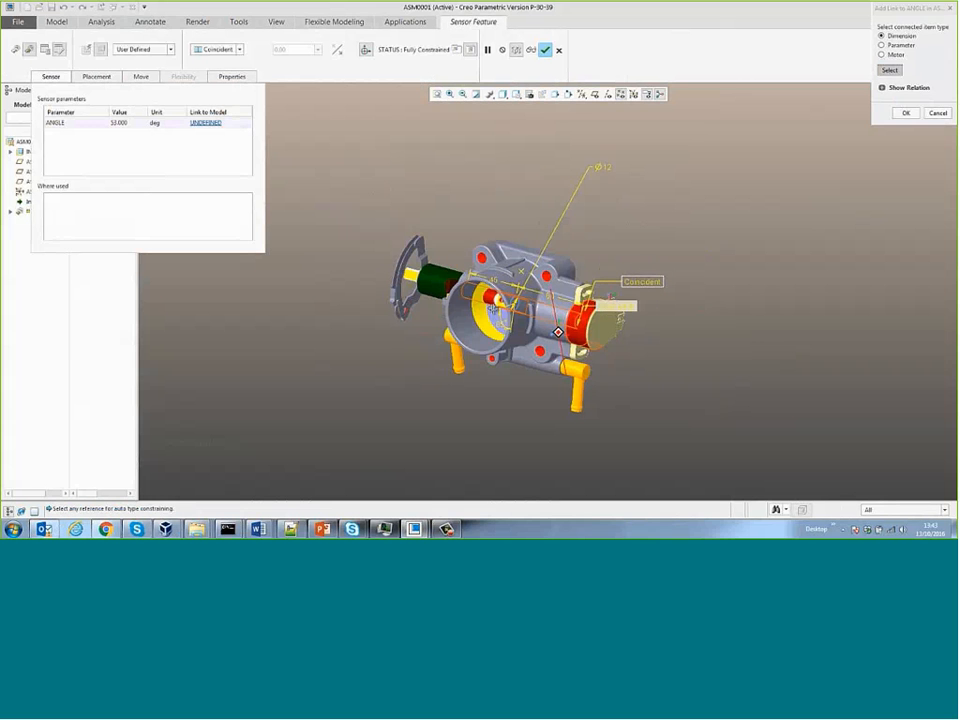
pyautogui.click(499, 327)
pyautogui.click(906, 113)
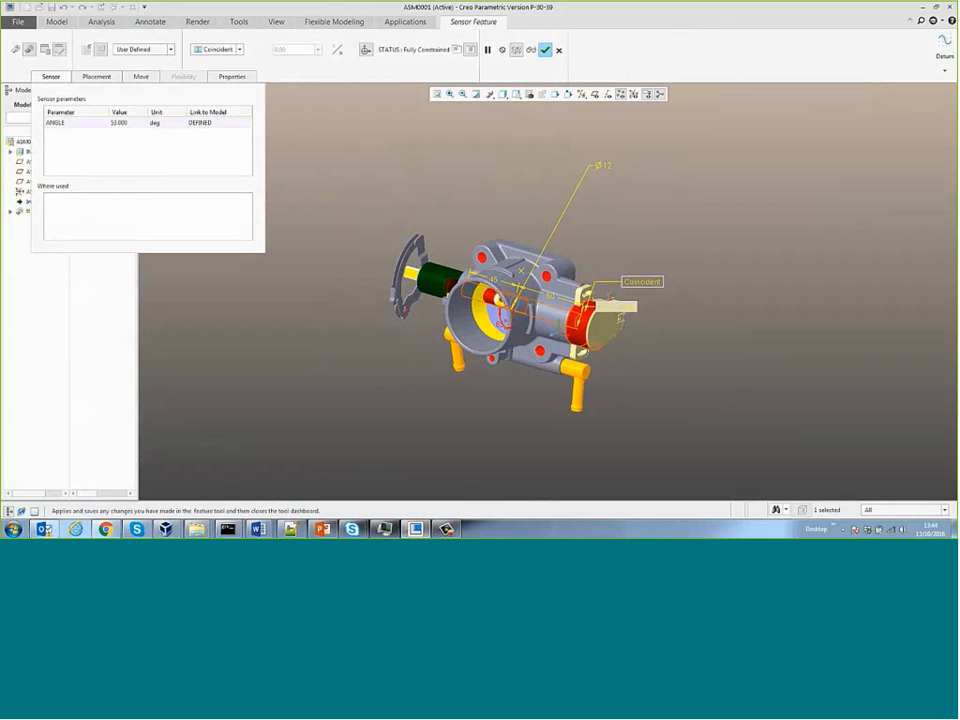
pyautogui.click(545, 50)
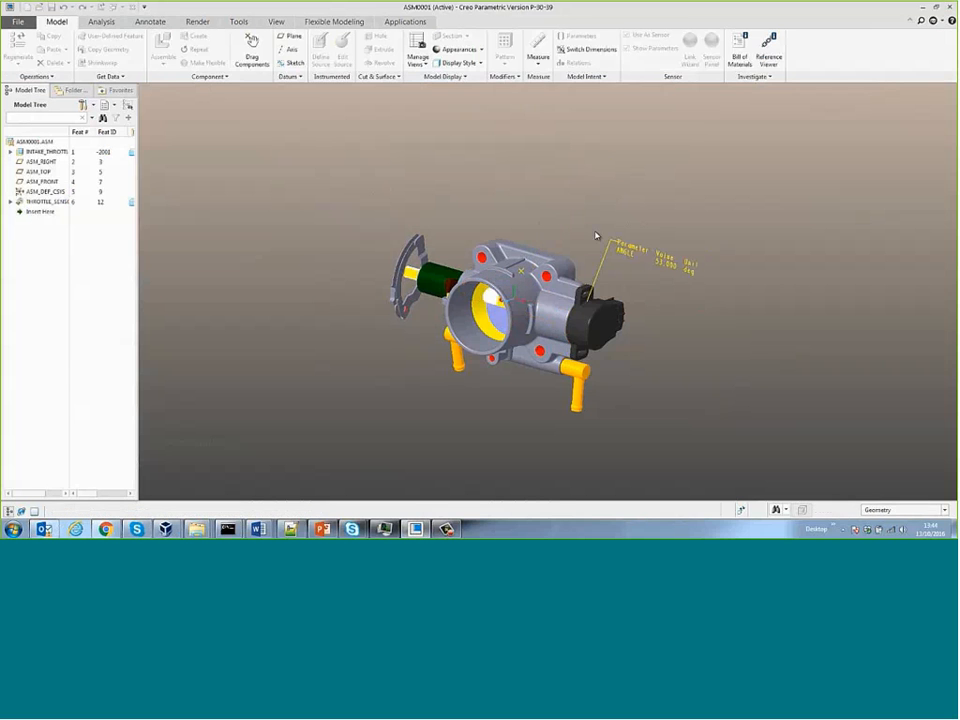
# - Set the ANGLE value in the throttle sensor's note to 20, regenerate the assembly and inspect the throttle disk's position
pyautogui.click(10, 202)
pyautogui.click(653, 266)
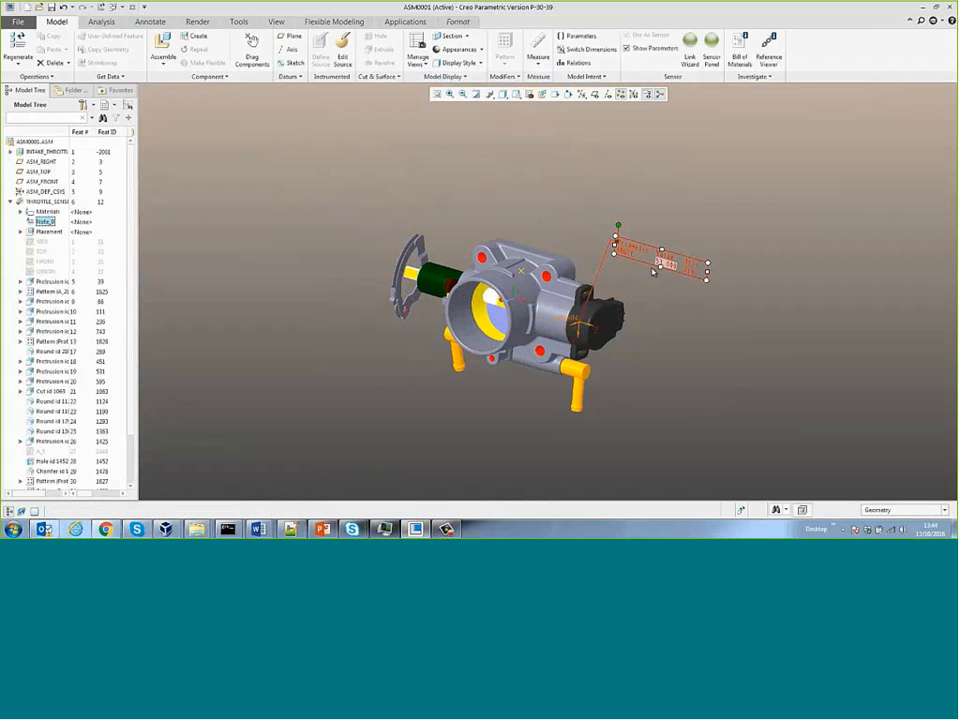
pyautogui.doubleClick(655, 266)
pyautogui.write('20')
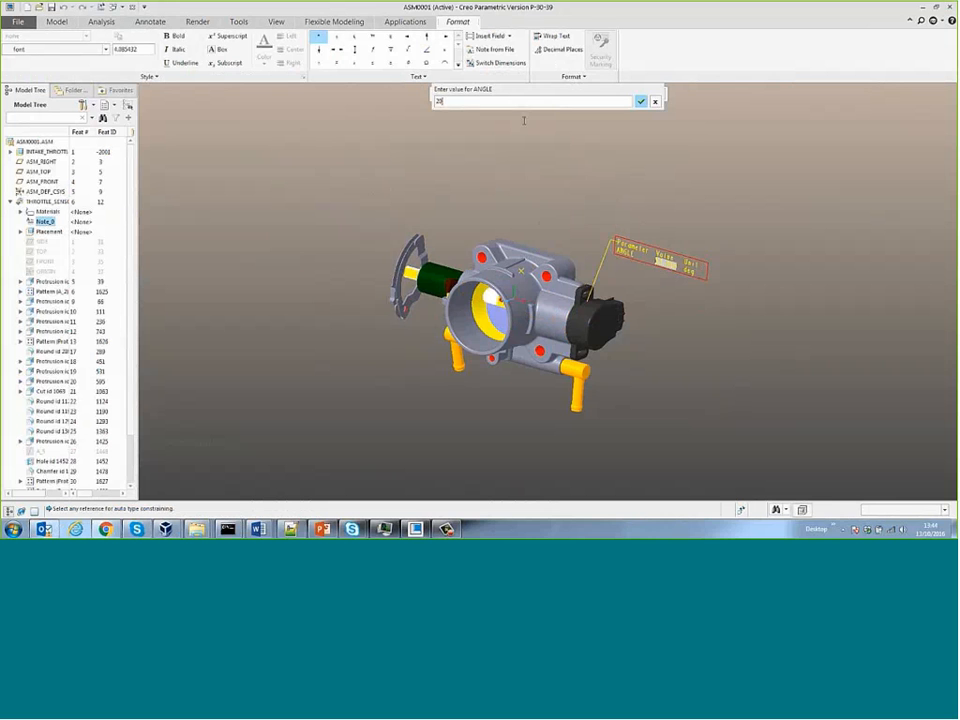
pyautogui.press('Return')
pyautogui.moveTo(537, 271); pyautogui.dragTo(564, 248, button='middle')
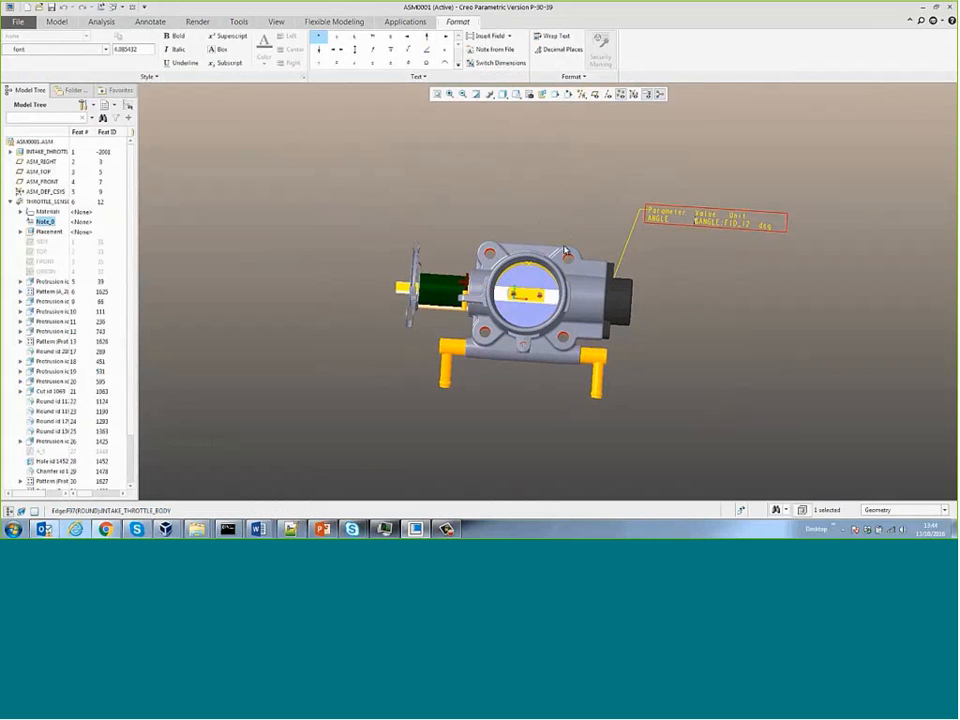
pyautogui.hotkey('ctrl', 'g')
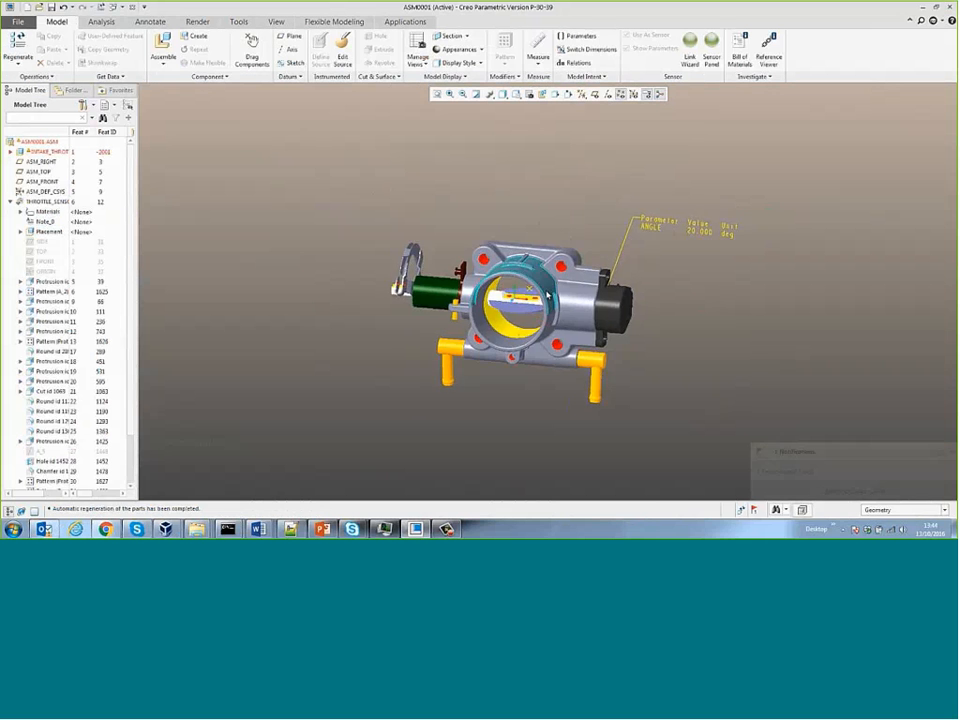
pyautogui.scroll(5, 548, 290)
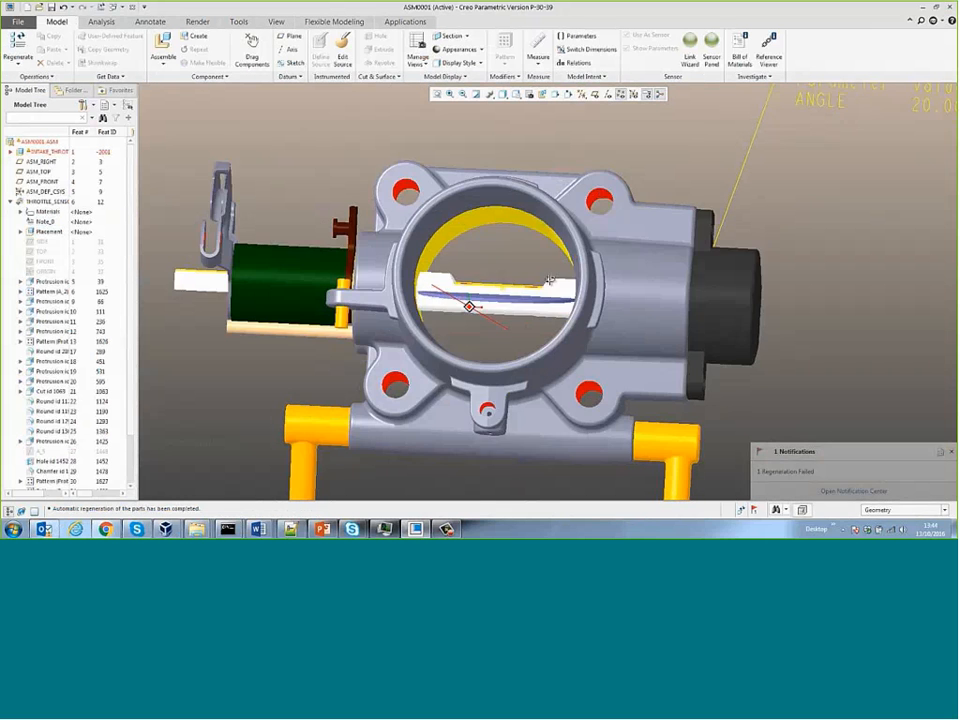
pyautogui.moveTo(550, 280); pyautogui.dragTo(534, 294, button='middle')
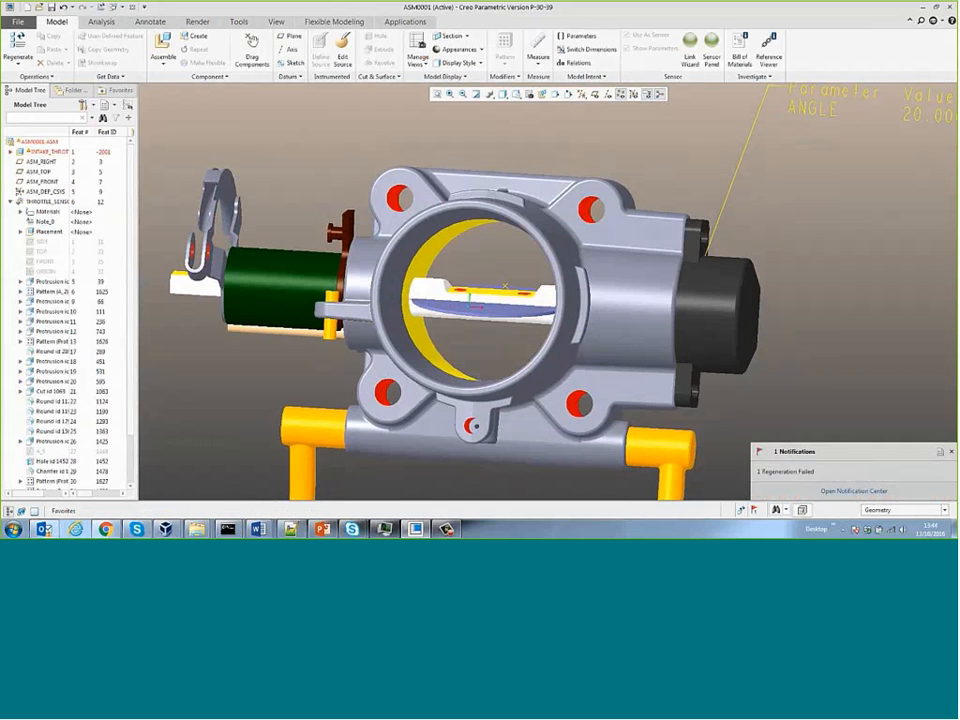
# - Set the ANGLE value in the throttle sensor's note to 50 and update the throttle disk's position
pyautogui.click(44, 221)
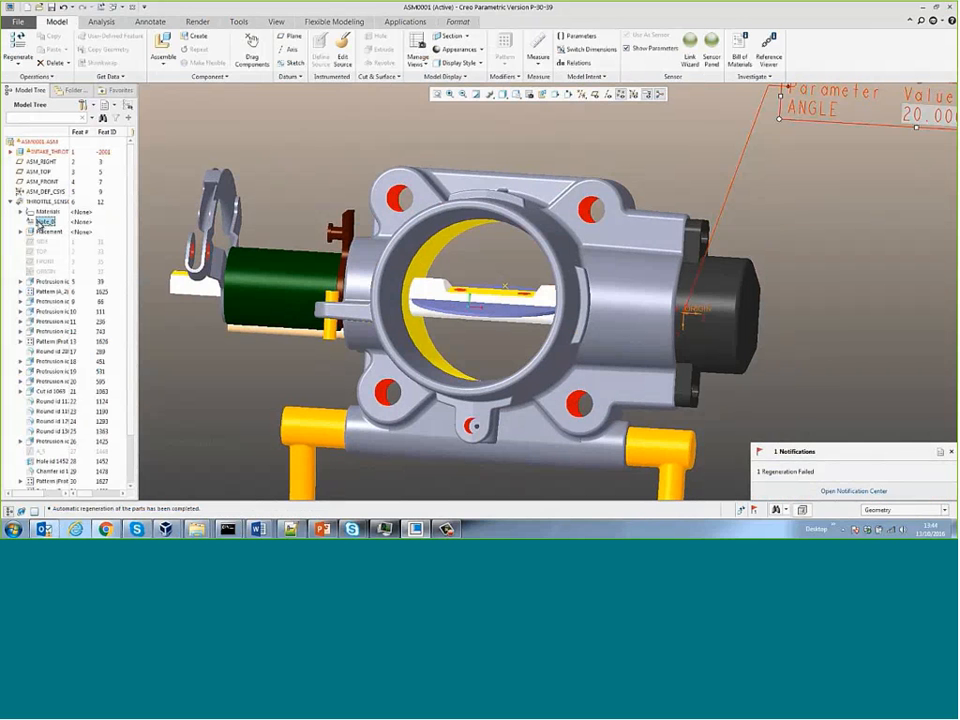
pyautogui.doubleClick(40, 225)
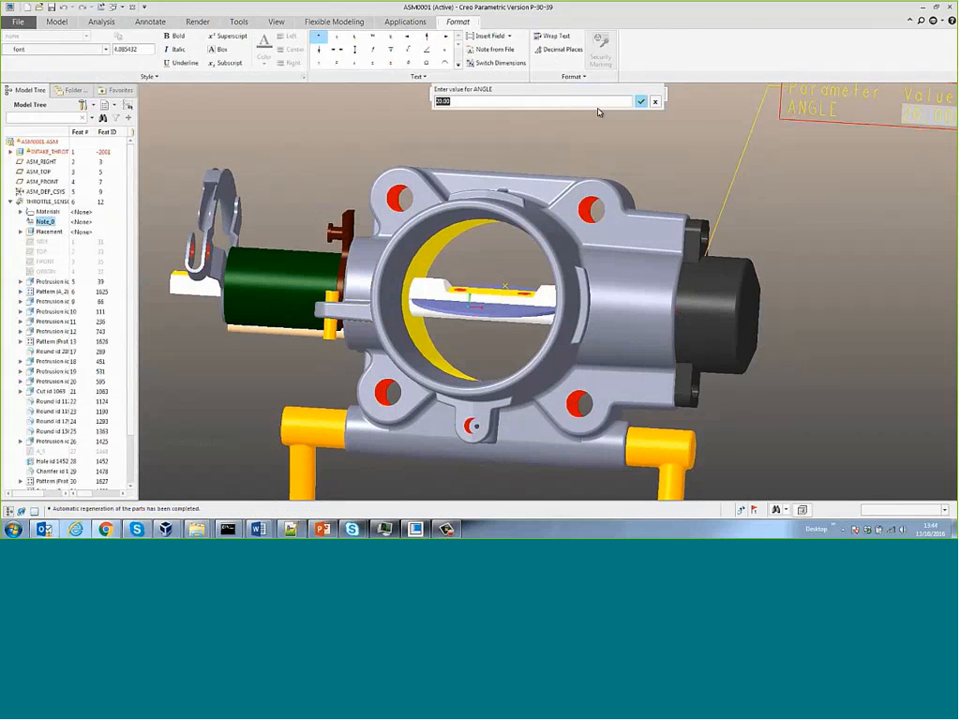
pyautogui.write('50')
pyautogui.press('Return')
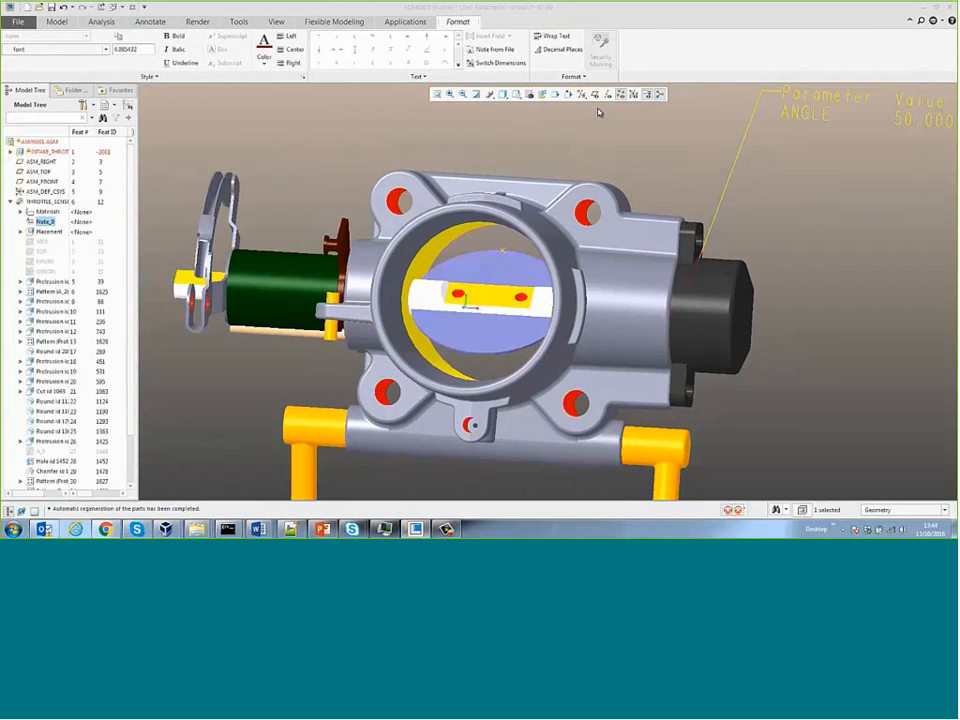
pyautogui.moveTo(622, 308); pyautogui.dragTo(560, 320, button='middle')
# - Create a solid part named area from the default template and open its sensor parameter definition without loading an XML file
pyautogui.hotkey('ctrl', 'n')
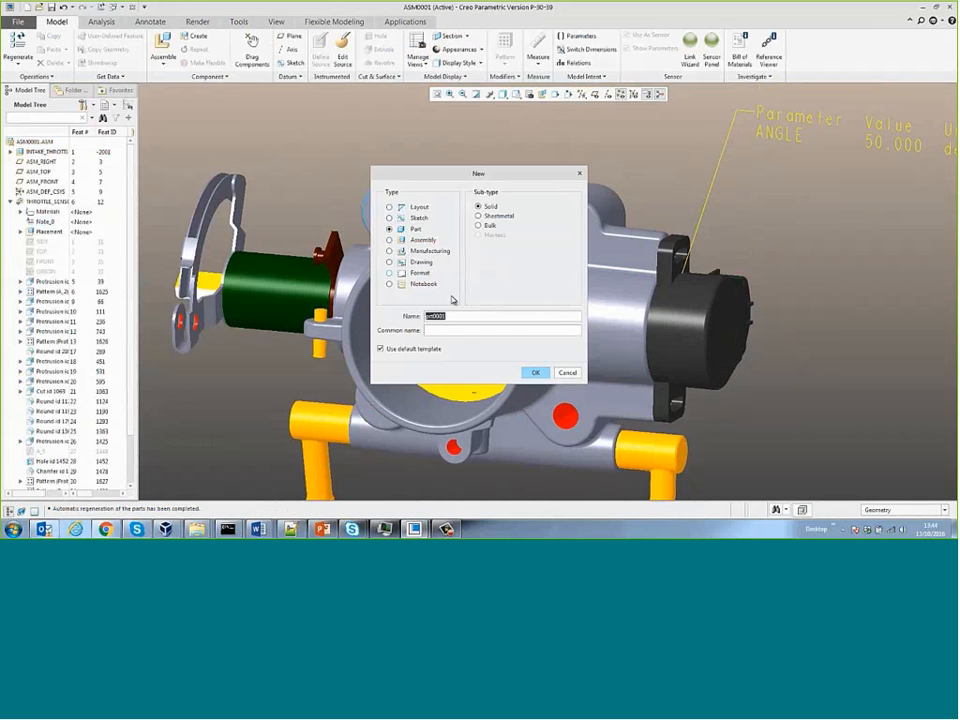
pyautogui.click(535, 372)
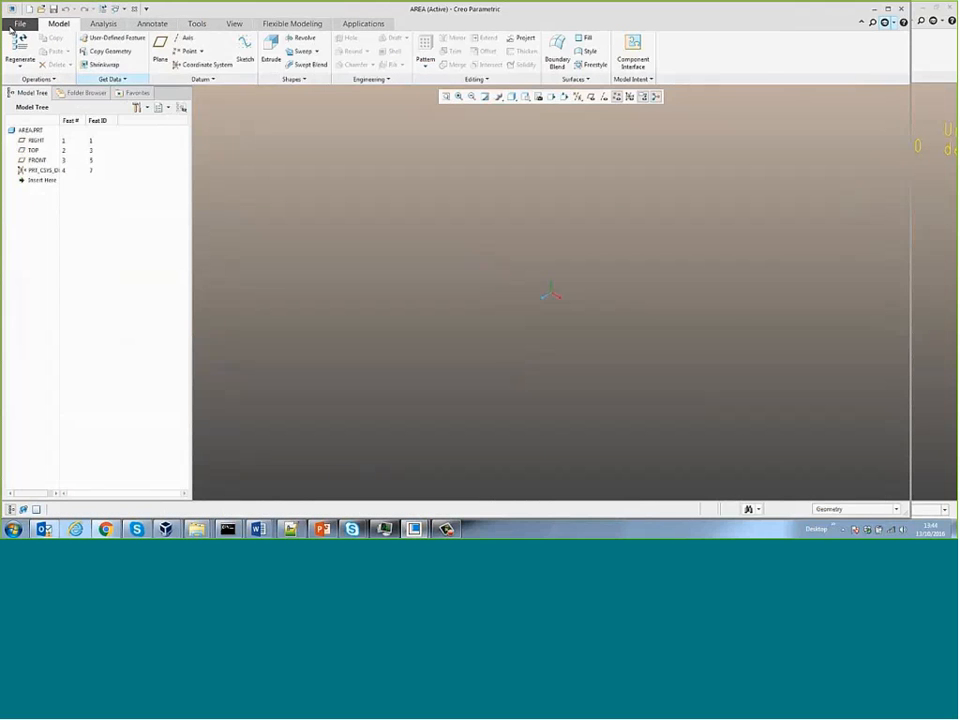
pyautogui.click(14, 25)
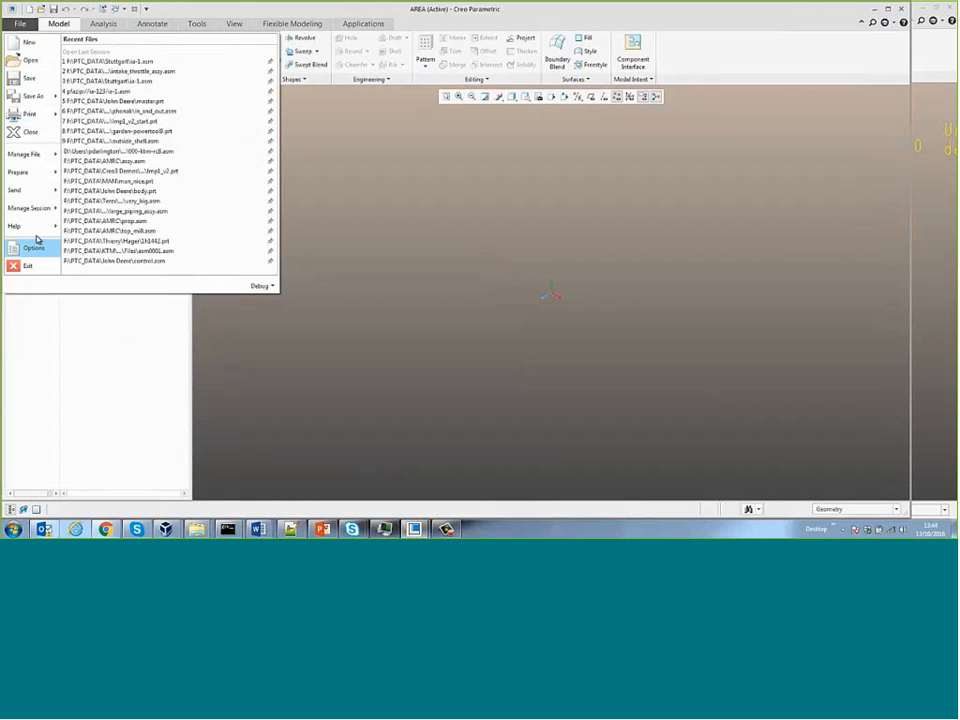
pyautogui.moveTo(20, 172)
pyautogui.click(116, 58)
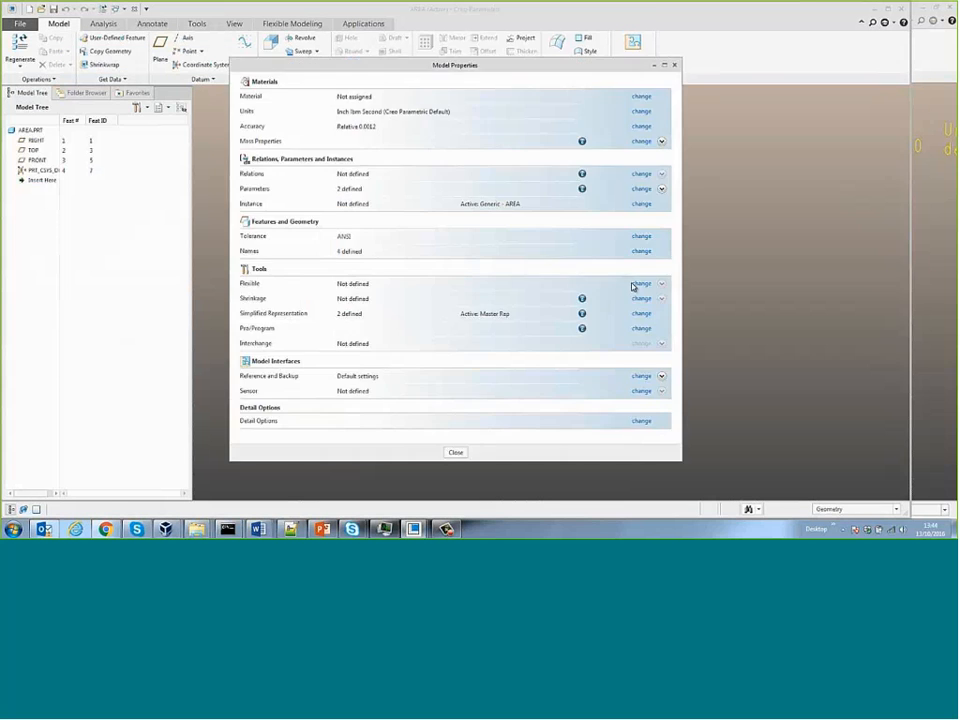
pyautogui.click(637, 284)
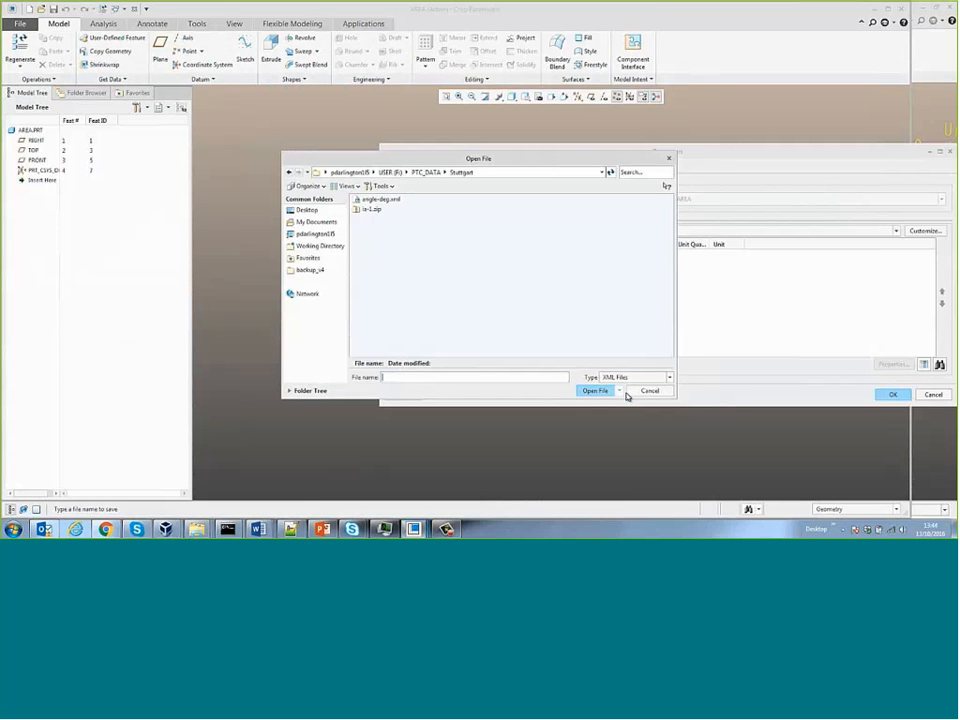
pyautogui.click(647, 391)
# - Define a real-number sensor parameter named area with unit quantity Area in mm^2, and close the model properties
pyautogui.click(396, 364)
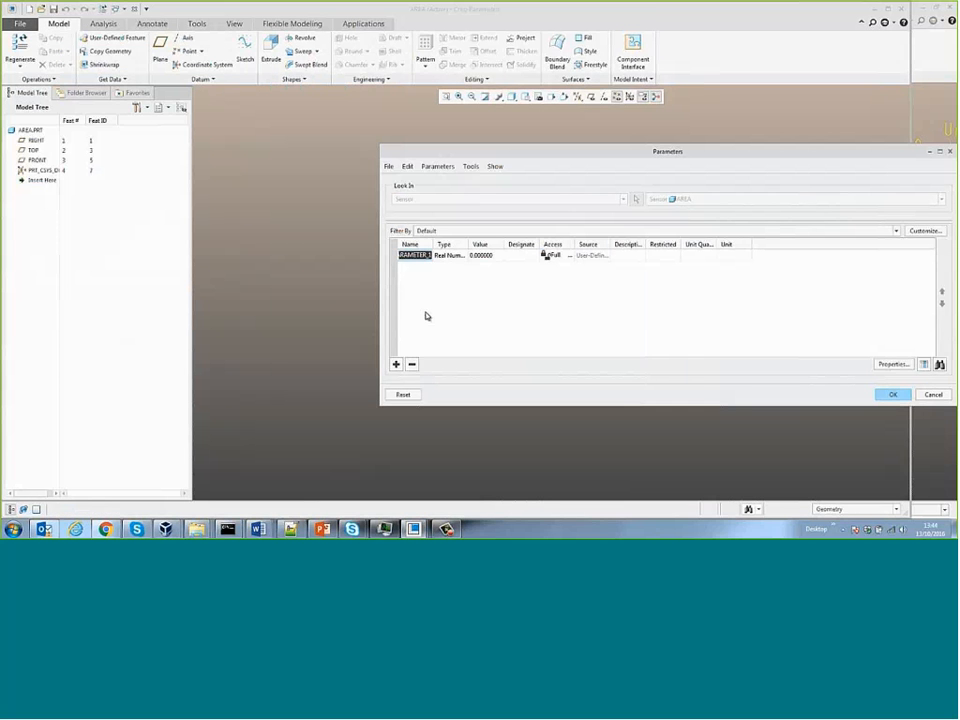
pyautogui.write('area')
pyautogui.click(711, 257)
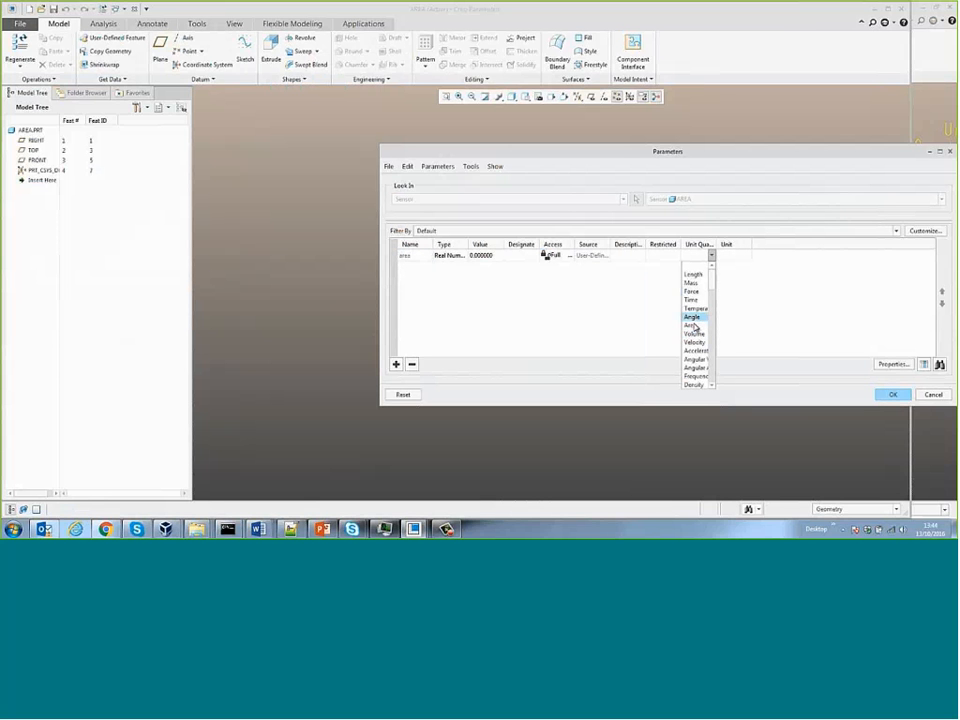
pyautogui.click(700, 326)
pyautogui.click(746, 255)
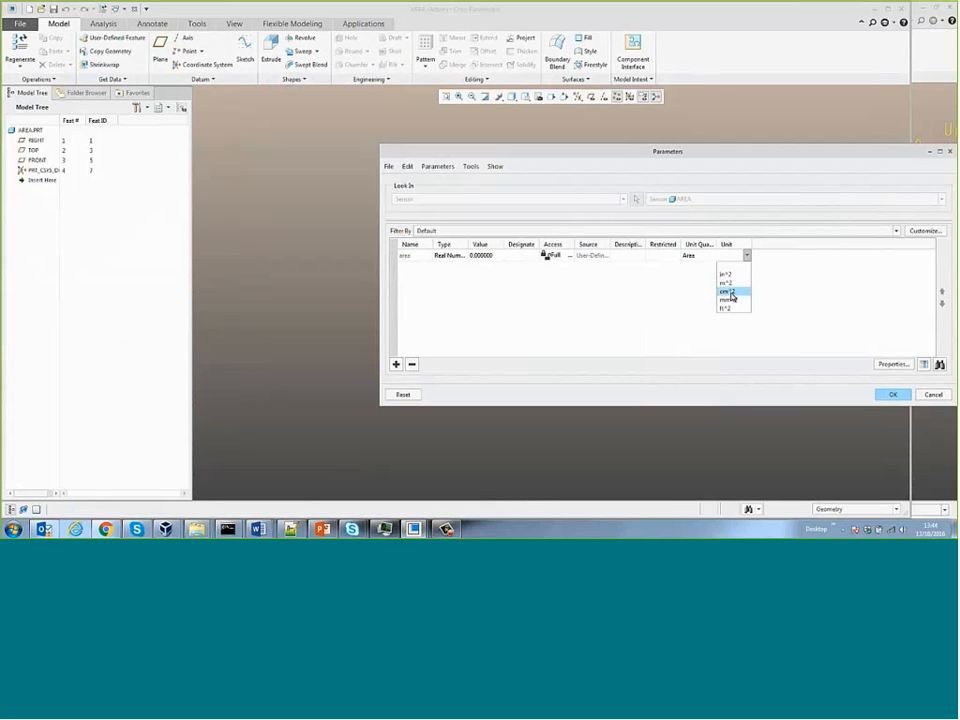
pyautogui.click(731, 294)
pyautogui.click(893, 394)
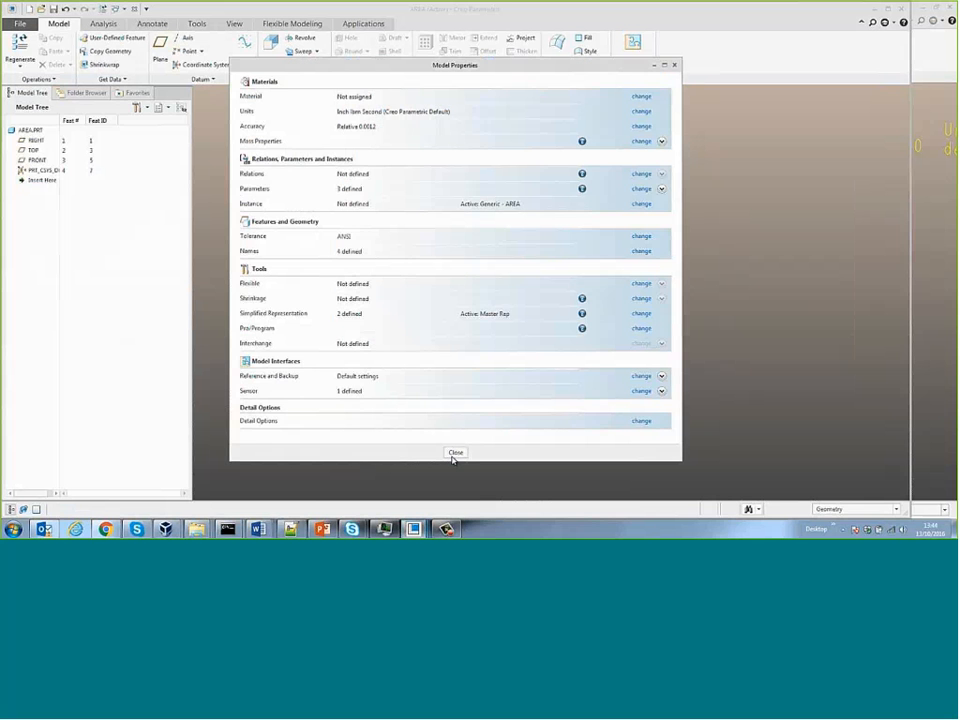
pyautogui.click(454, 452)
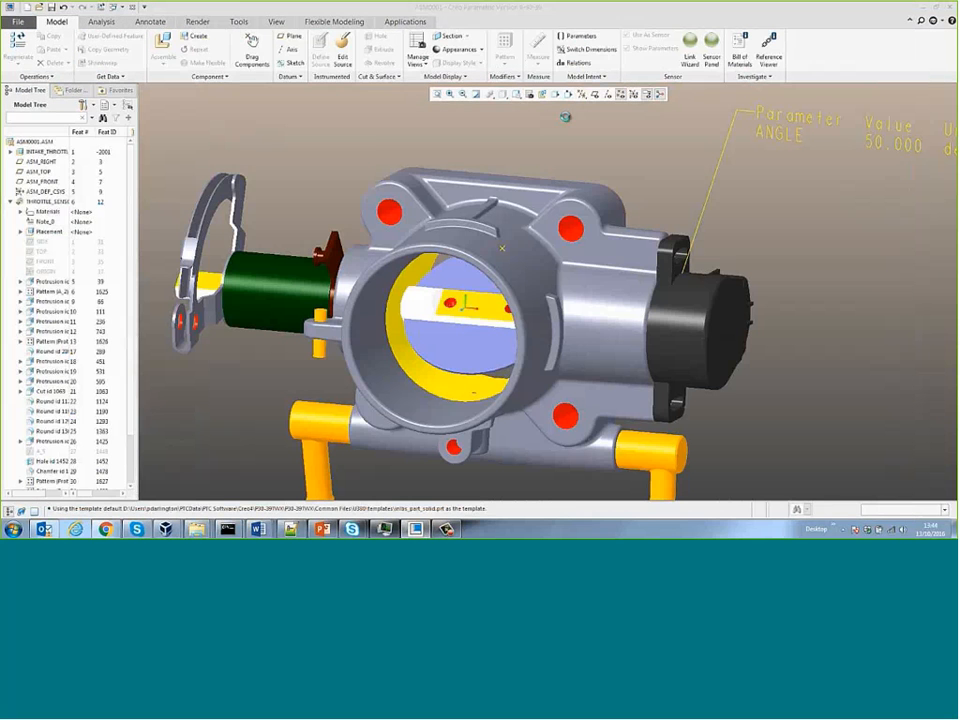
# - Assemble area.prt from the current session into the throttle assembly as a sensor with the Default constraint
pyautogui.click(163, 45)
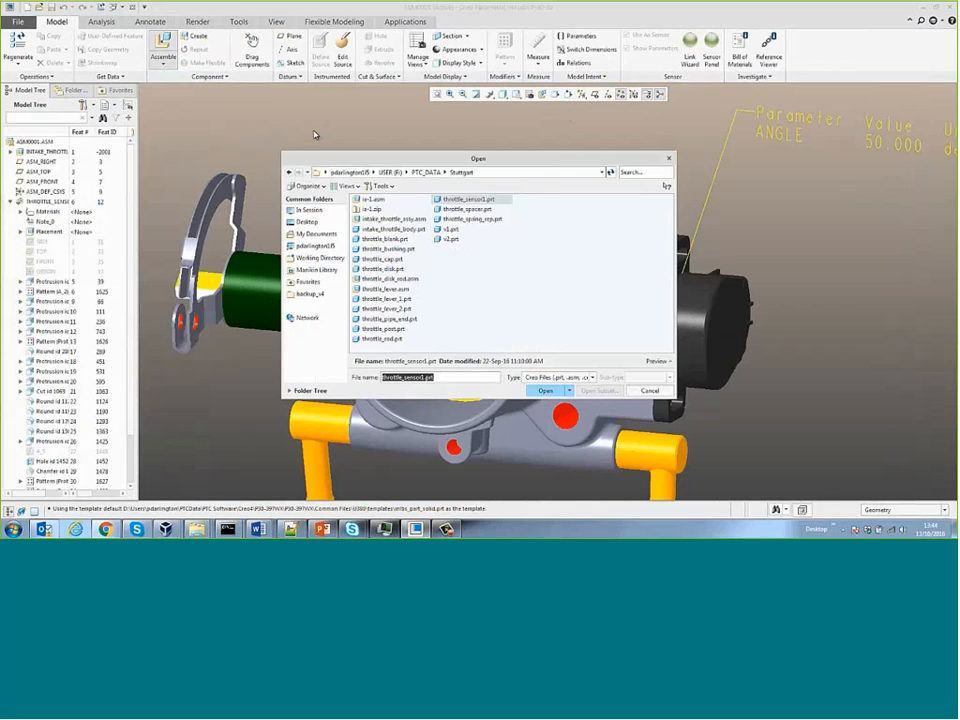
pyautogui.click(309, 210)
pyautogui.click(372, 200)
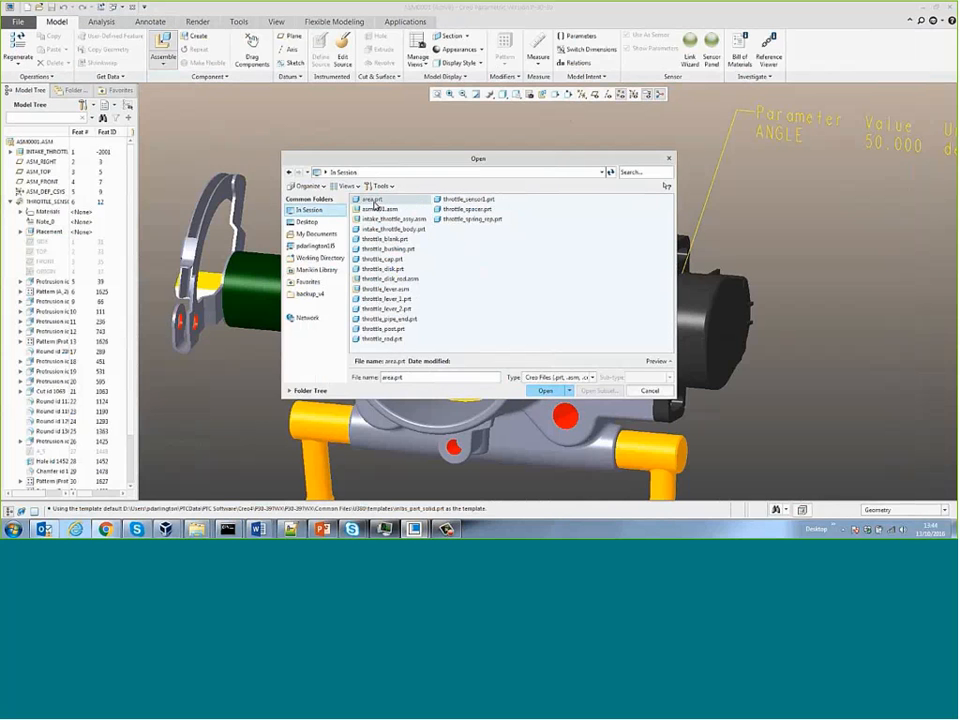
pyautogui.doubleClick(372, 200)
pyautogui.rightClick(407, 141)
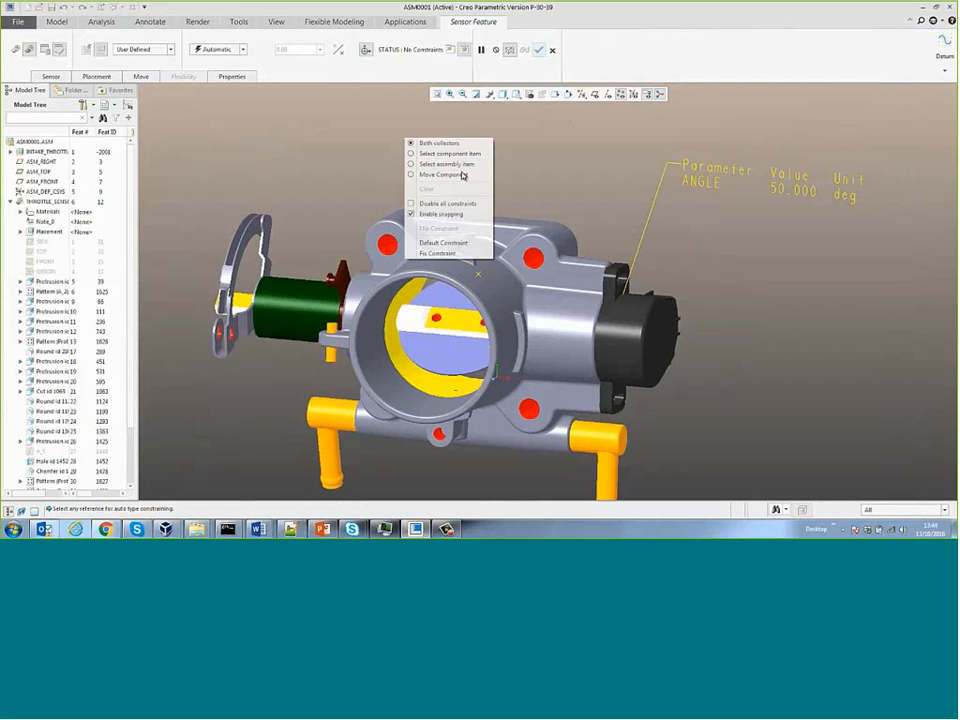
pyautogui.click(456, 244)
pyautogui.click(539, 49)
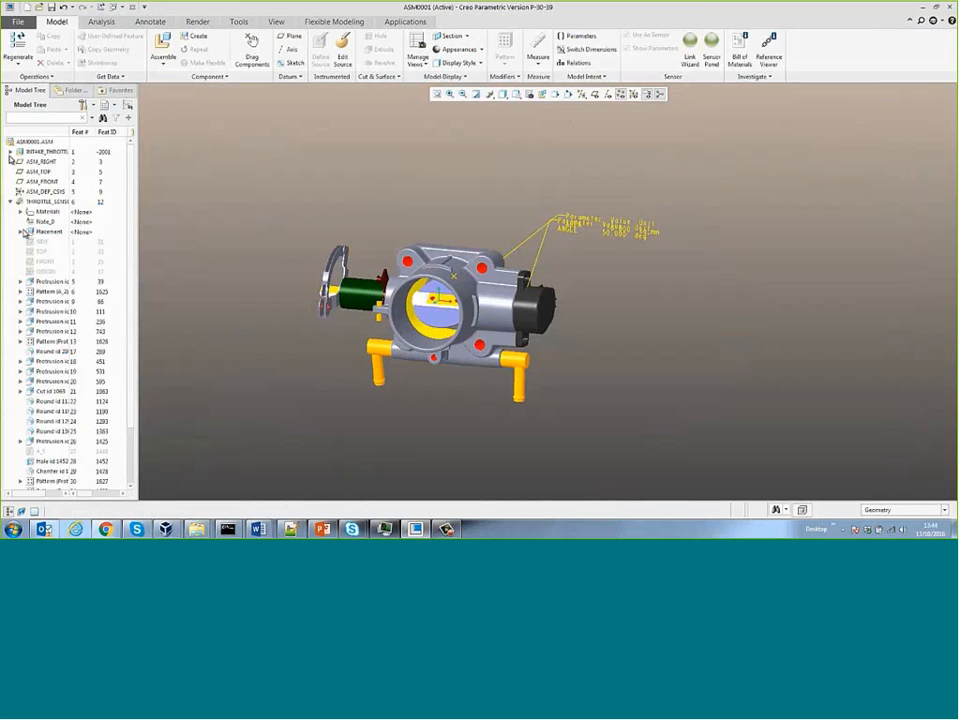
# - Move the AREA parameter note away from the ANGLE note, placing it above the lever side of the throttle body
pyautogui.click(10, 202)
pyautogui.click(10, 212)
pyautogui.click(45, 222)
pyautogui.scroll(-1, 563, 349)
pyautogui.scroll(3, 679, 381)
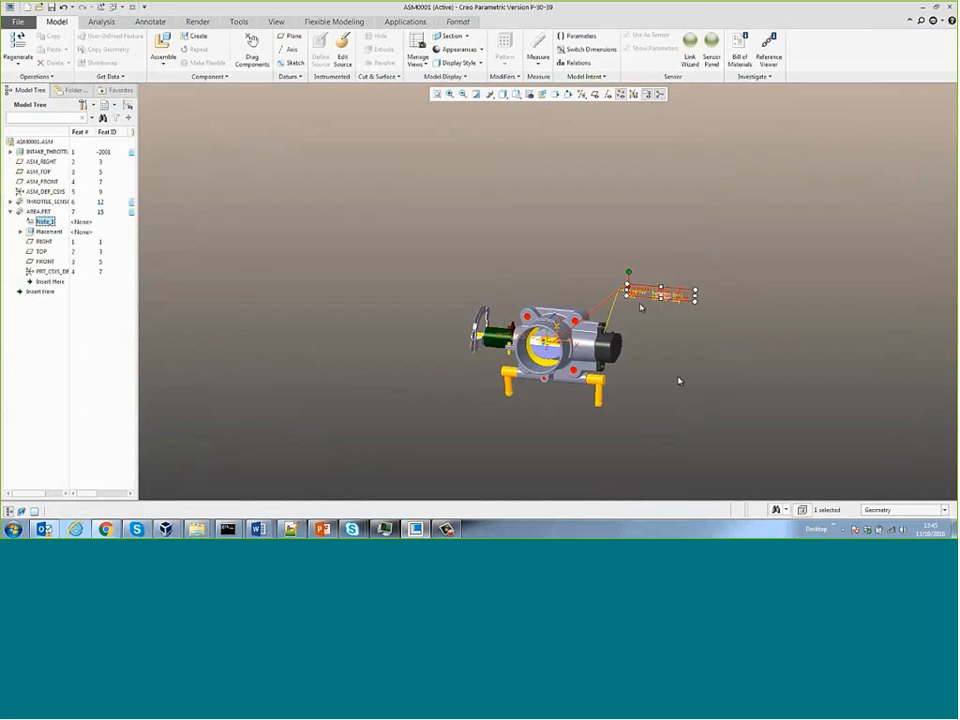
pyautogui.moveTo(658, 293)
pyautogui.mouseDown()
pyautogui.moveTo(462, 272)
pyautogui.moveTo(484, 269)
pyautogui.mouseUp()
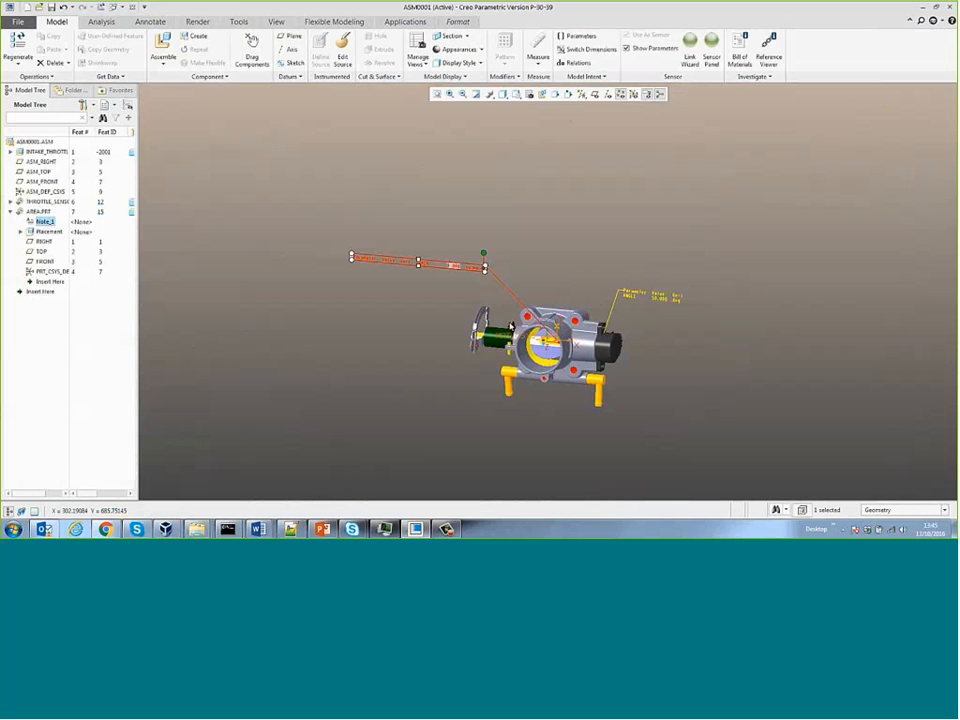
pyautogui.scroll(-3, 495, 290)
pyautogui.click(588, 221)
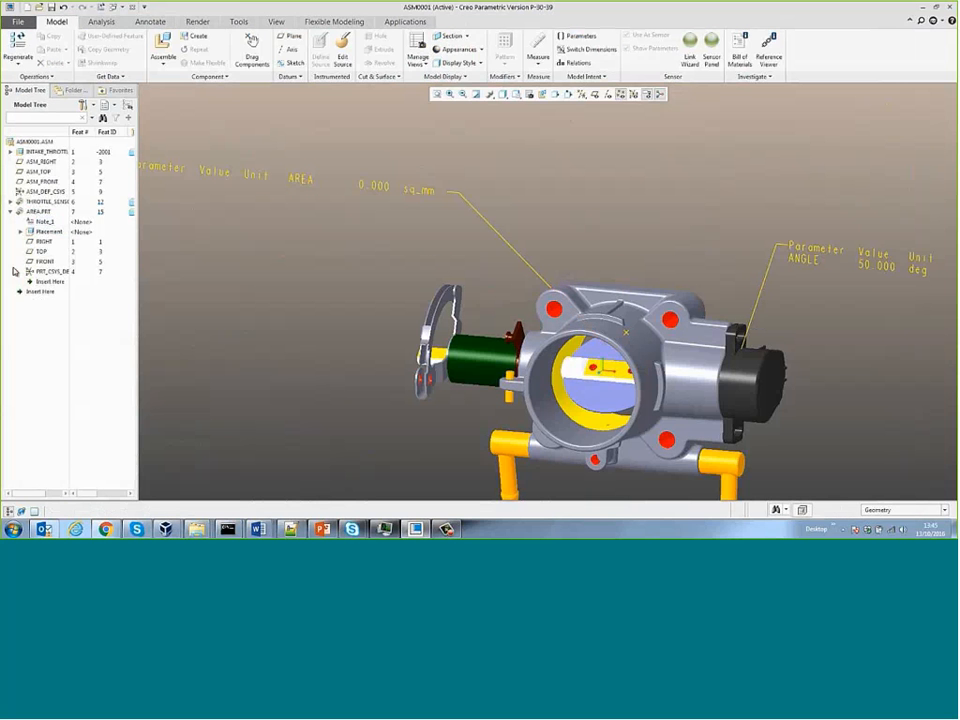
# - Measure the area of the Extrude 1 surface in the intake throttle assembly's bore opening and save the measurement as a feature
pyautogui.click(10, 152)
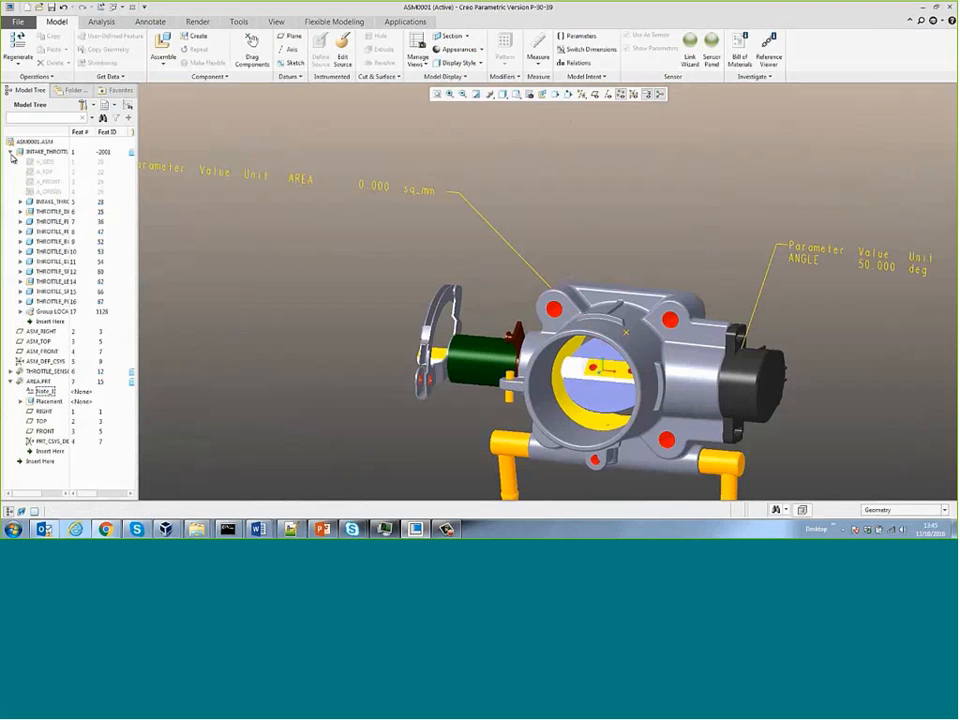
pyautogui.click(20, 311)
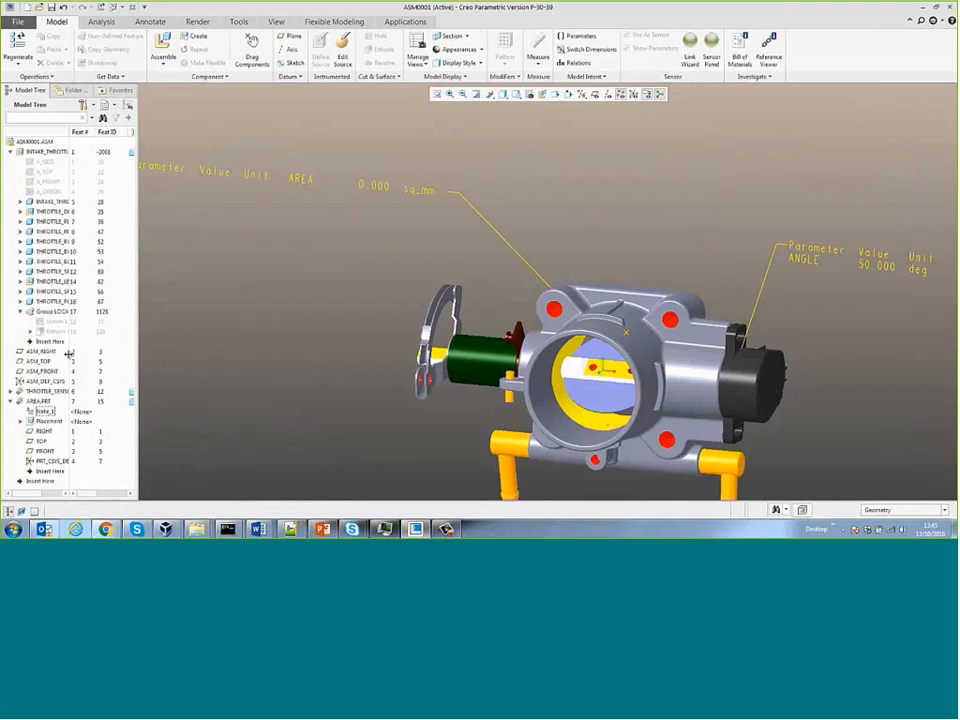
pyautogui.rightClick(56, 331)
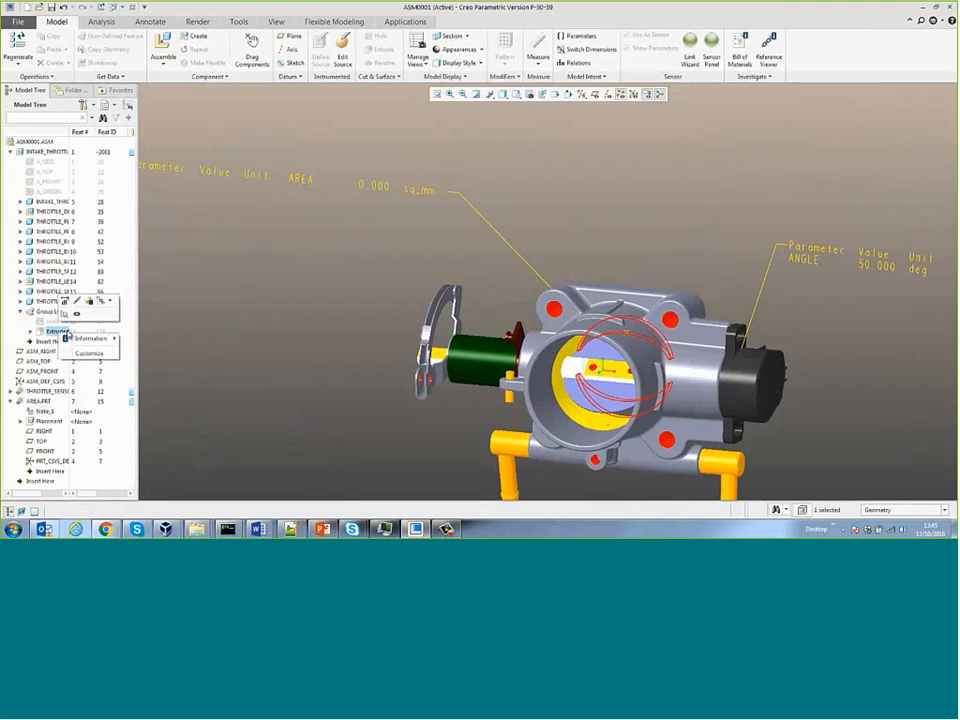
pyautogui.moveTo(332, 369); pyautogui.dragTo(240, 350, button='middle')
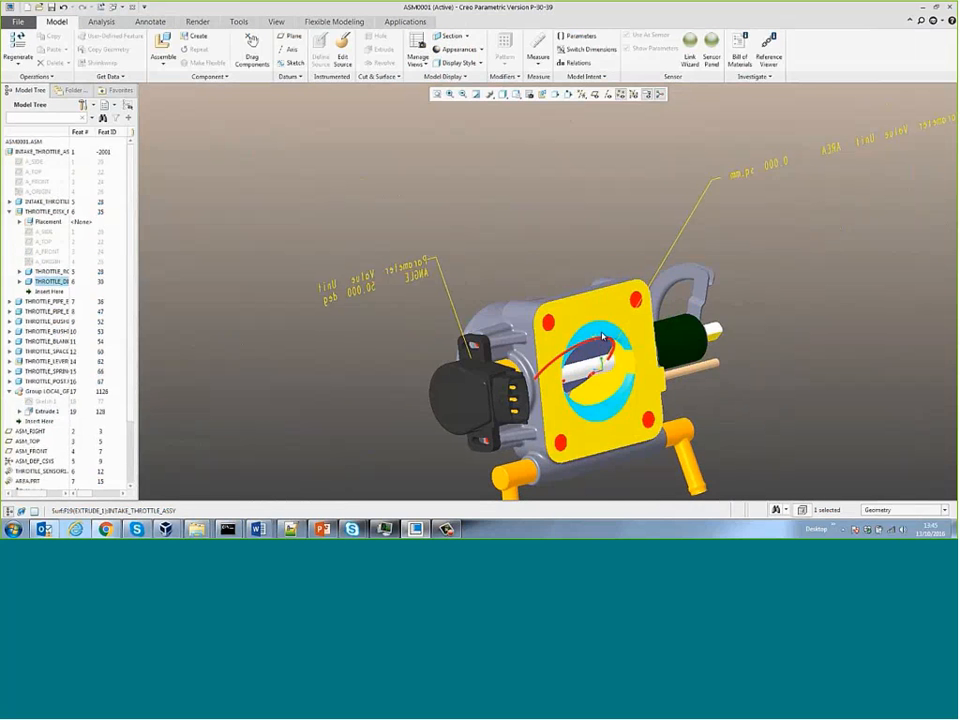
pyautogui.click(561, 270)
pyautogui.moveTo(561, 270)
pyautogui.mouseDown(button='middle')
pyautogui.moveTo(561, 259)
pyautogui.moveTo(575, 263)
pyautogui.mouseUp(button='middle')
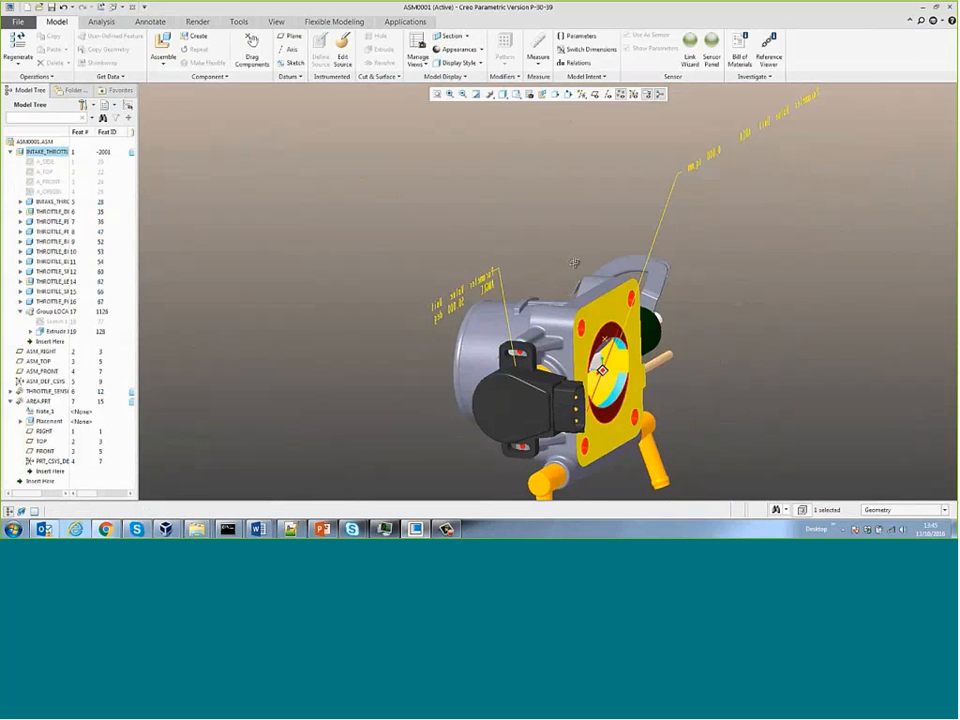
pyautogui.click(101, 22)
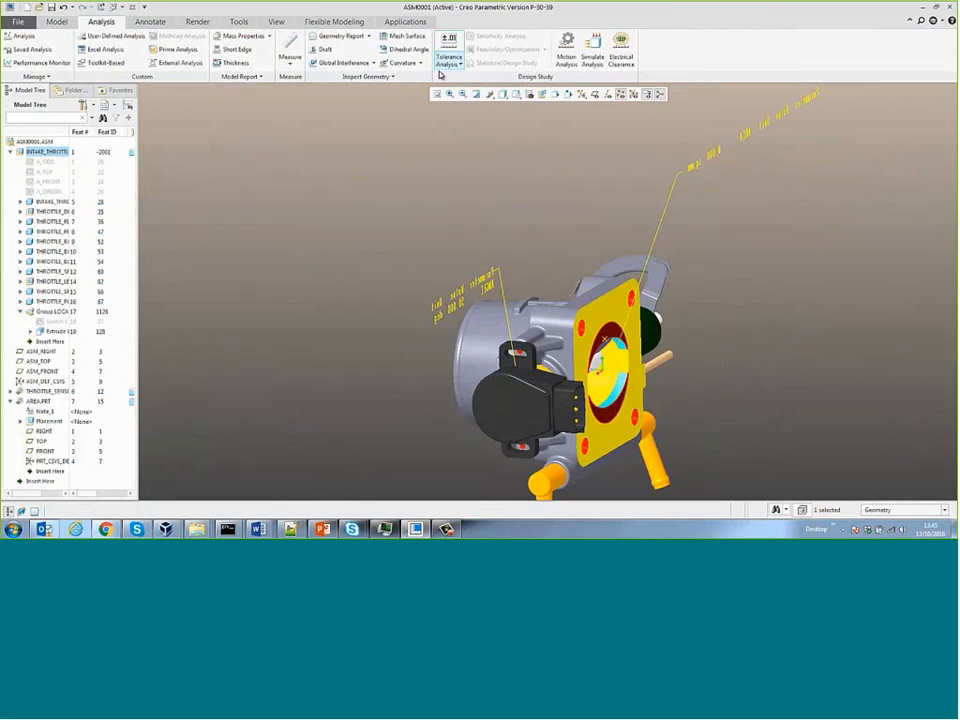
pyautogui.click(290, 45)
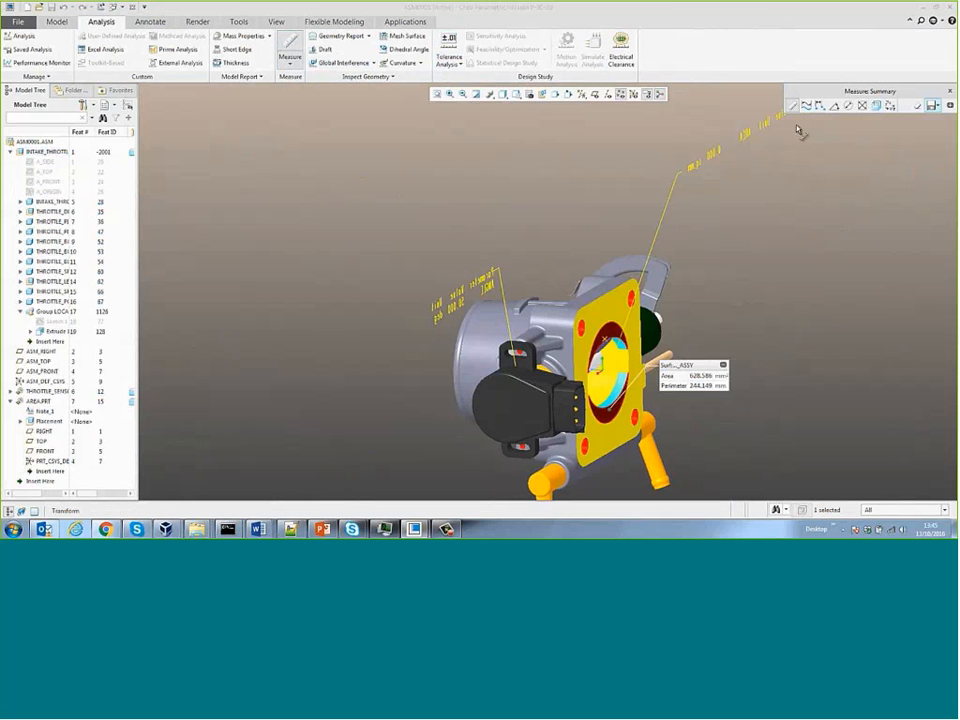
pyautogui.click(932, 105)
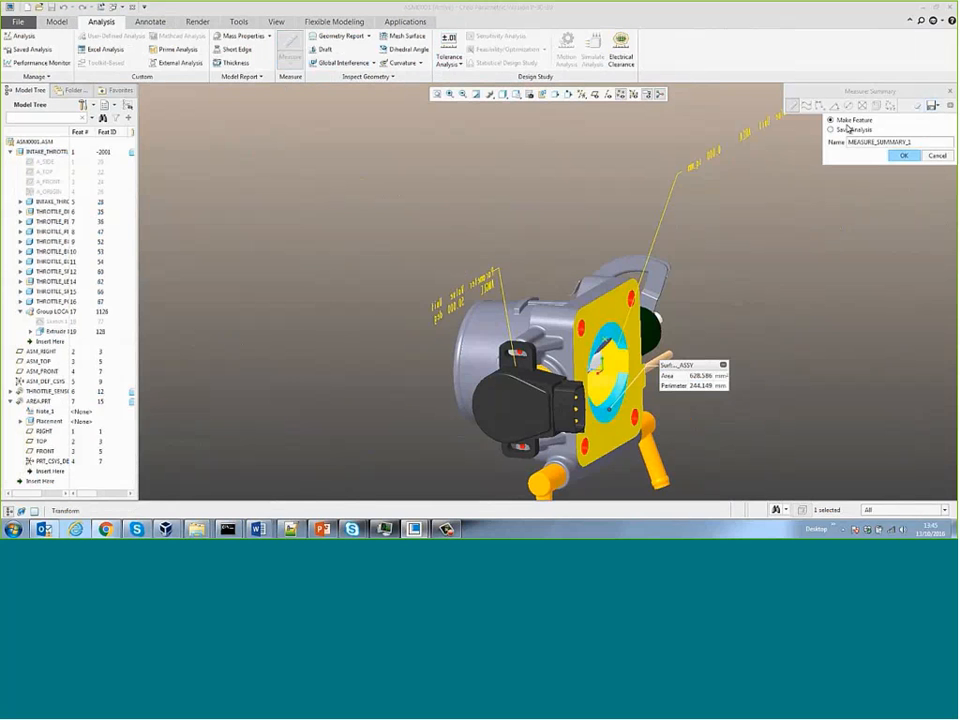
pyautogui.click(903, 155)
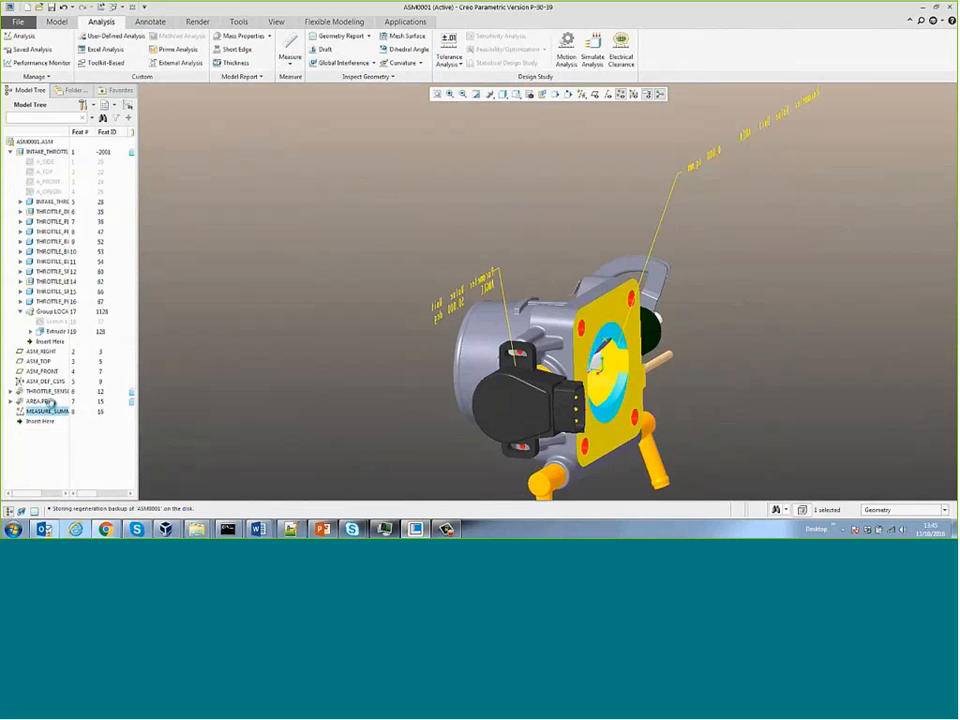
# - Reorder area.prt after the measurement feature and redefine it as a virtual, calculated sensor
pyautogui.rightClick(46, 288)
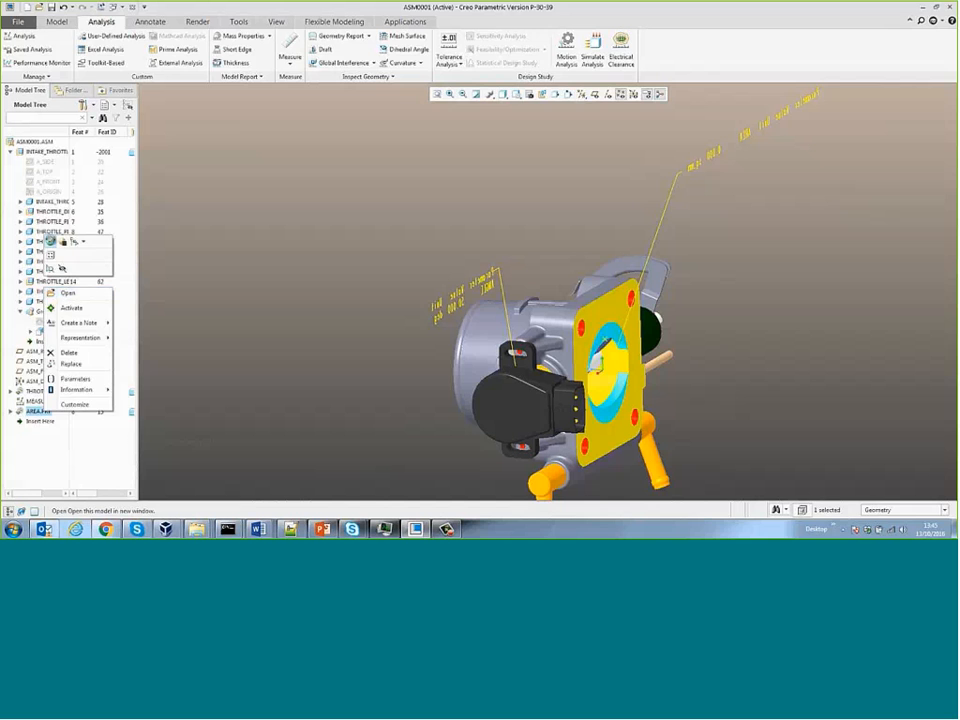
pyautogui.click(51, 242)
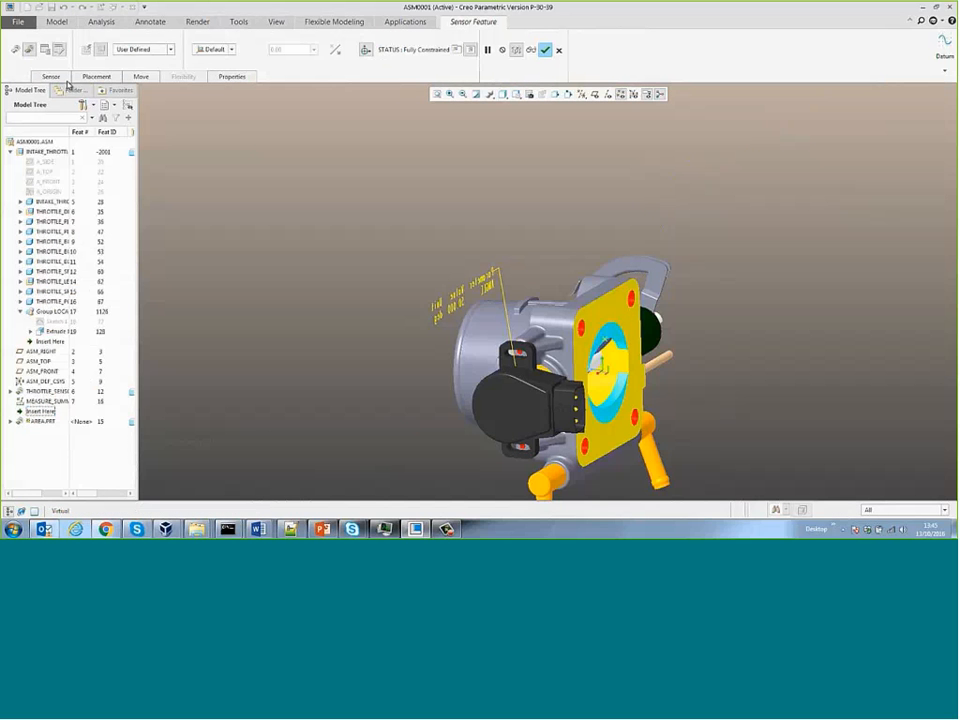
pyautogui.click(15, 51)
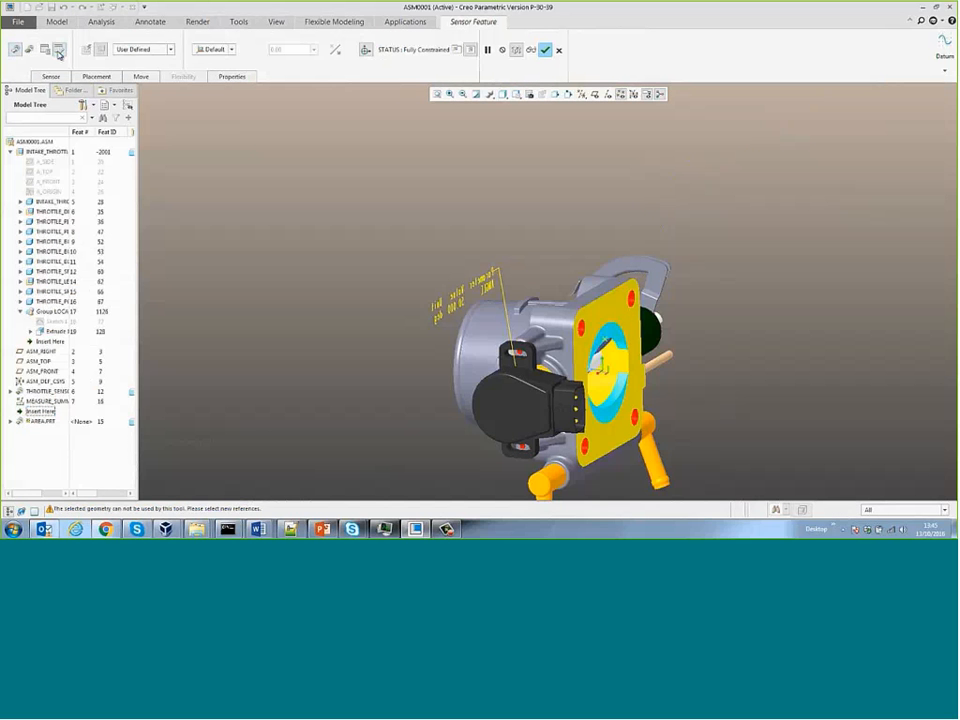
pyautogui.click(51, 77)
pyautogui.click(206, 123)
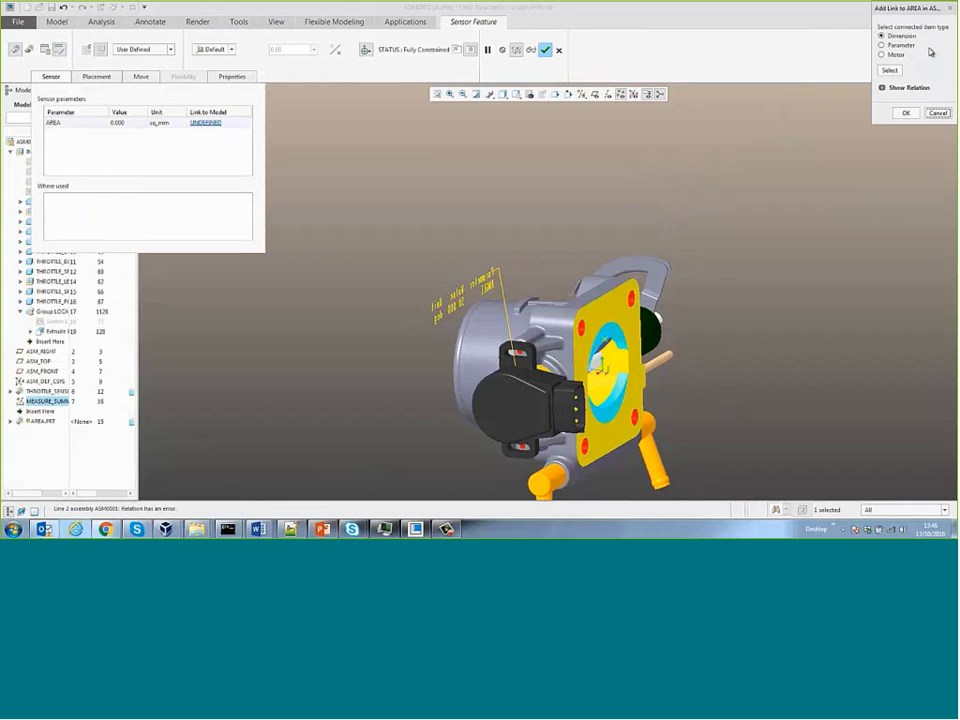
pyautogui.click(889, 70)
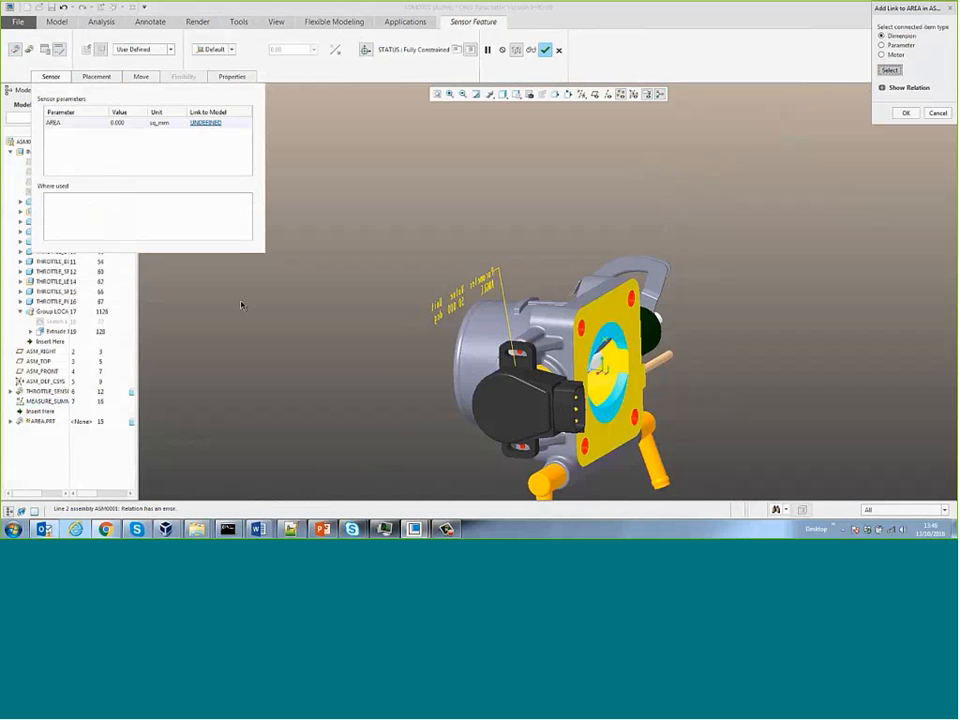
pyautogui.click(46, 50)
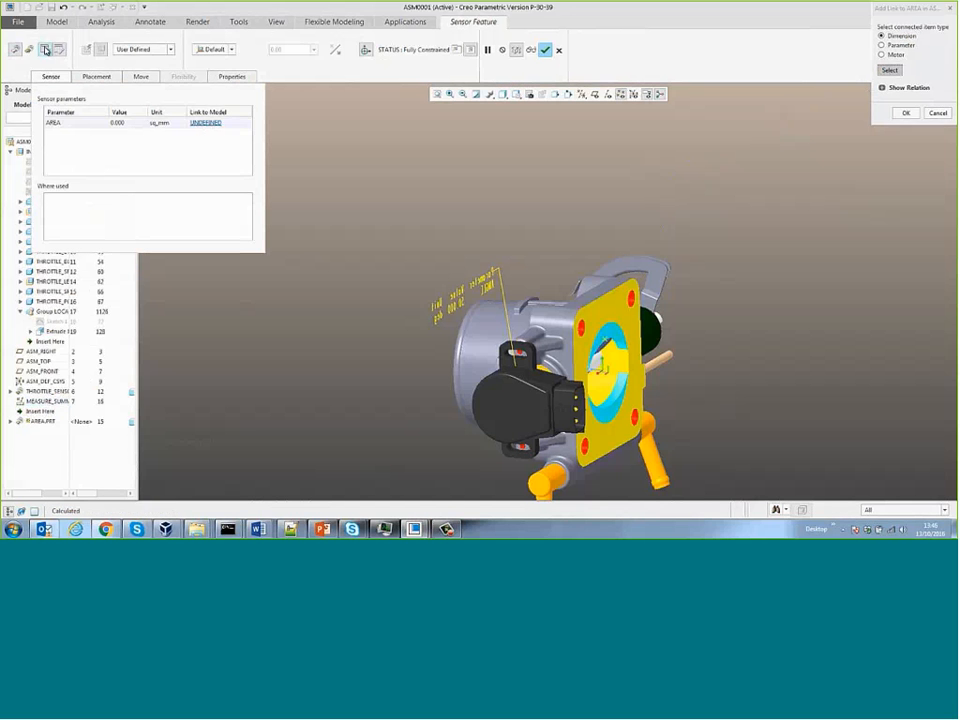
# - Link the AREA sensor parameter to the AREA parameter of the measurement feature and accept the sensor definition
pyautogui.click(881, 45)
pyautogui.click(889, 70)
pyautogui.click(720, 207)
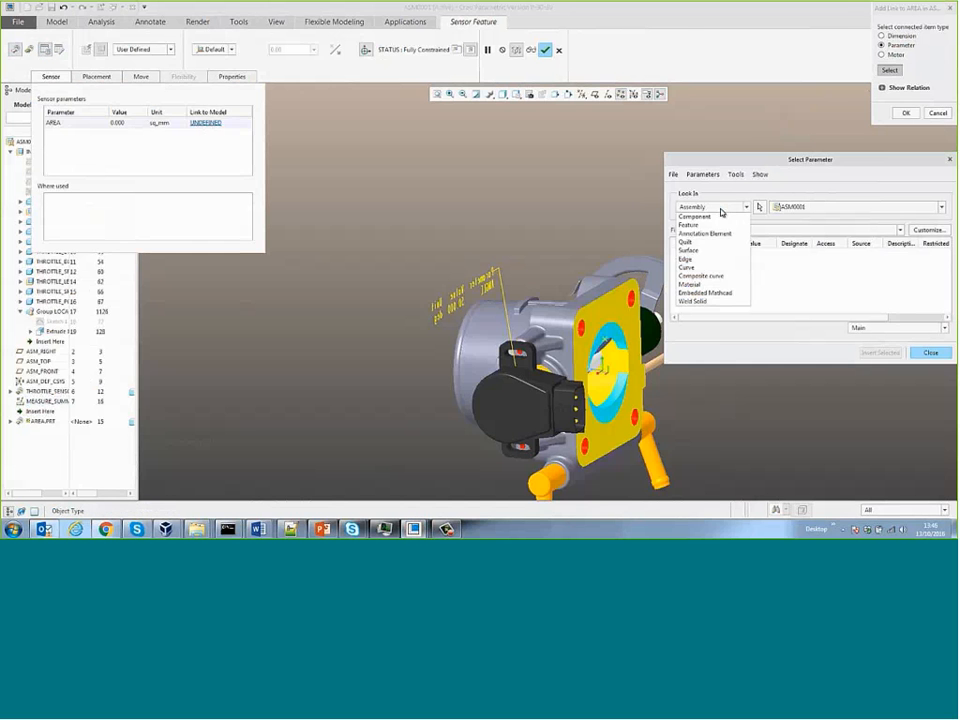
pyautogui.click(688, 245)
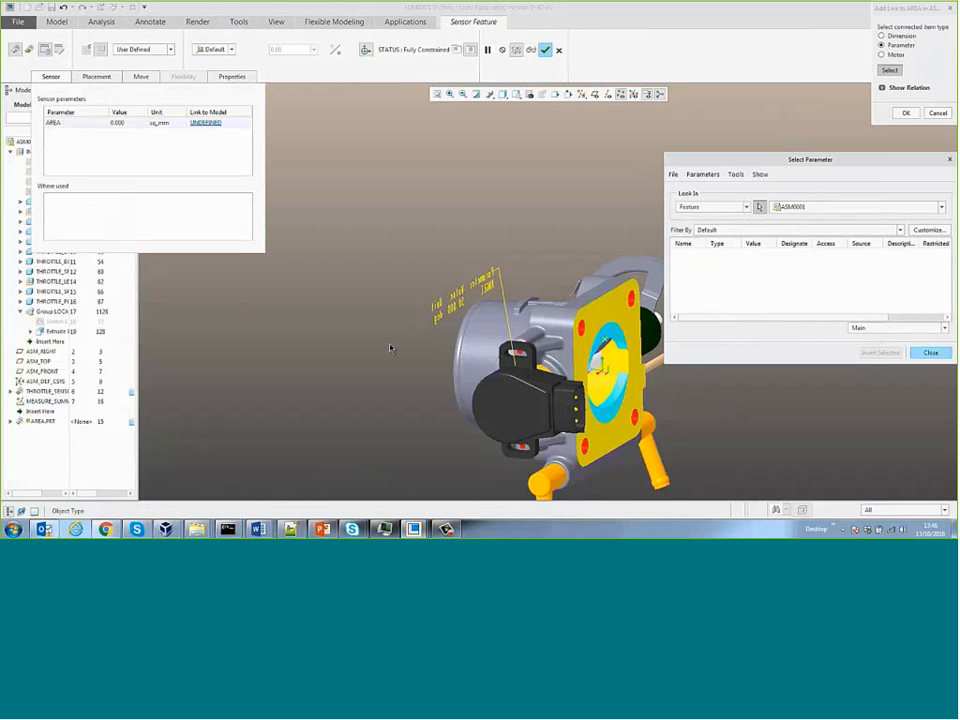
pyautogui.click(45, 401)
pyautogui.click(688, 254)
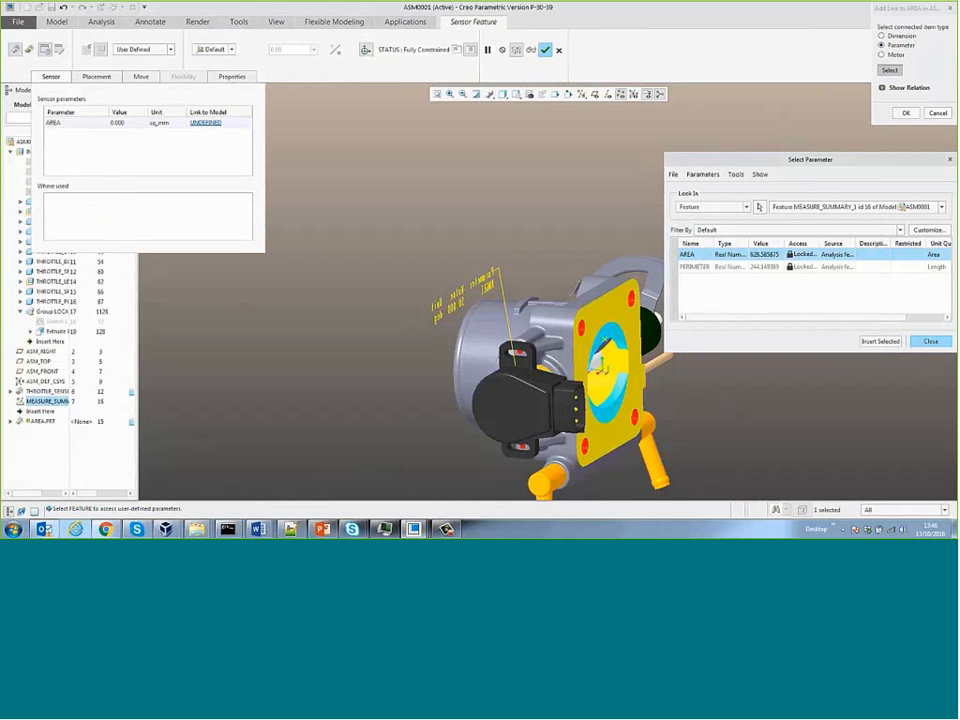
pyautogui.click(898, 342)
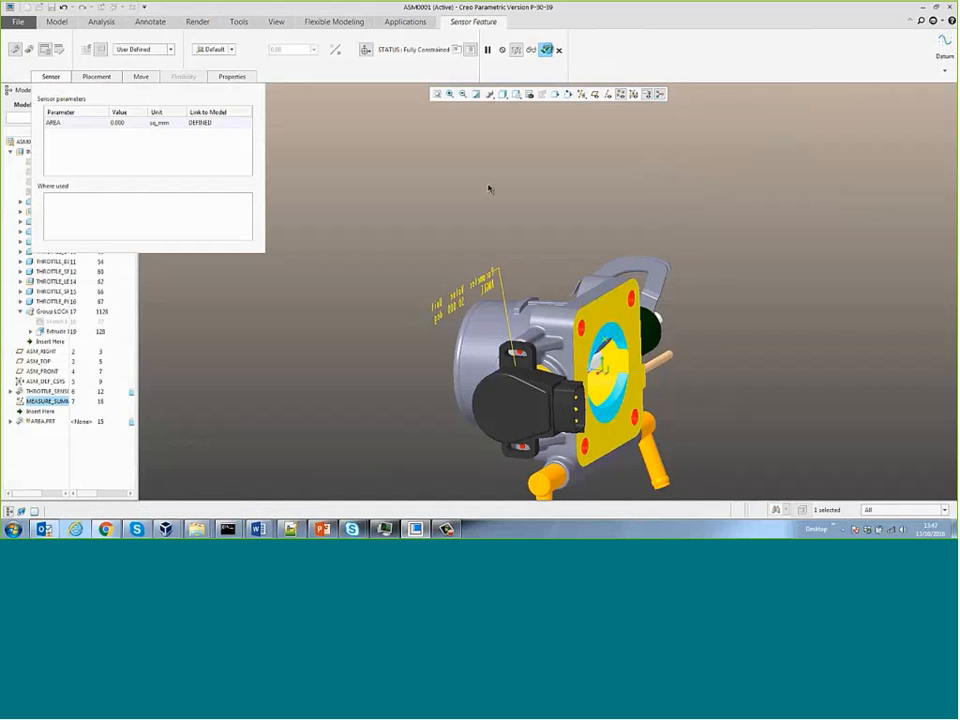
pyautogui.click(546, 50)
# - Set the ANGLE value in the throttle sensor's note to 80 deg and regenerate the assembly
pyautogui.moveTo(420, 240); pyautogui.dragTo(546, 282, button='middle')
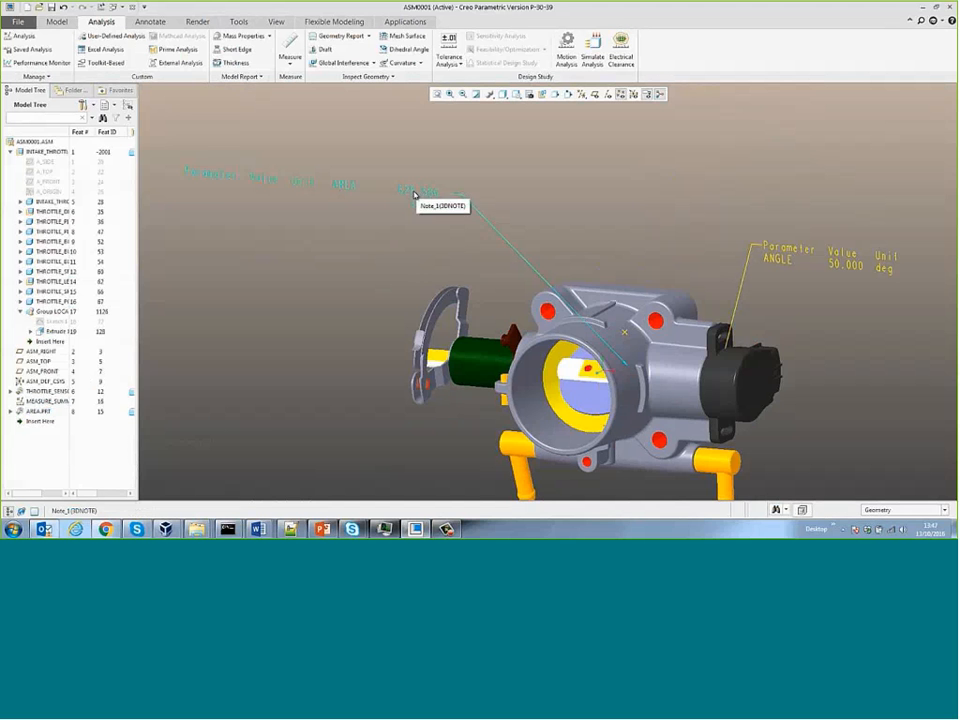
pyautogui.click(11, 392)
pyautogui.click(50, 412)
pyautogui.doubleClick(845, 265)
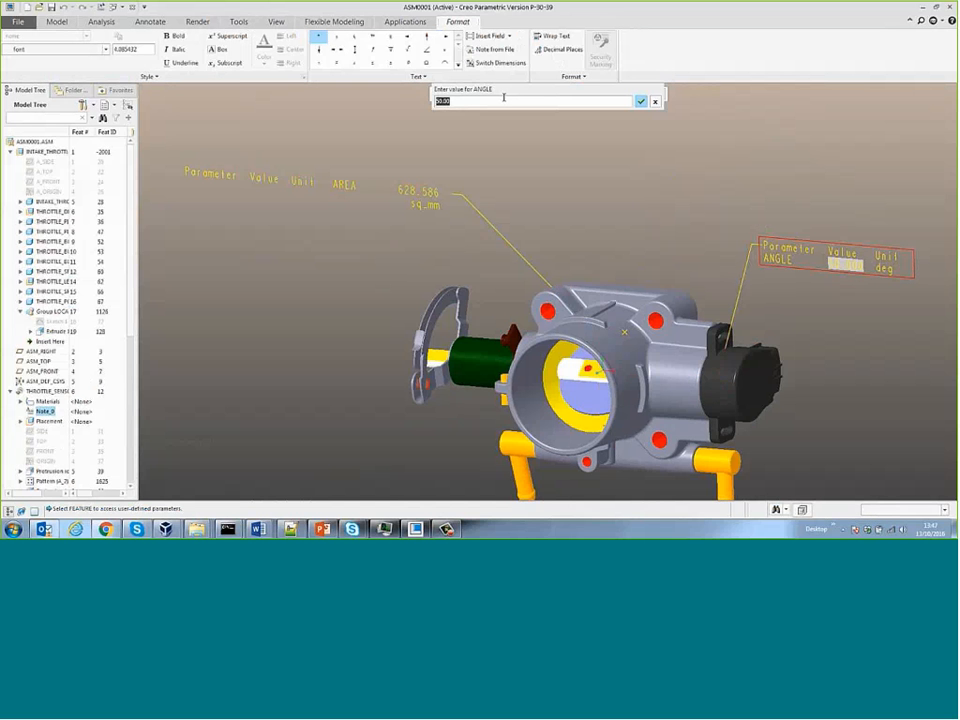
pyautogui.press('Return')
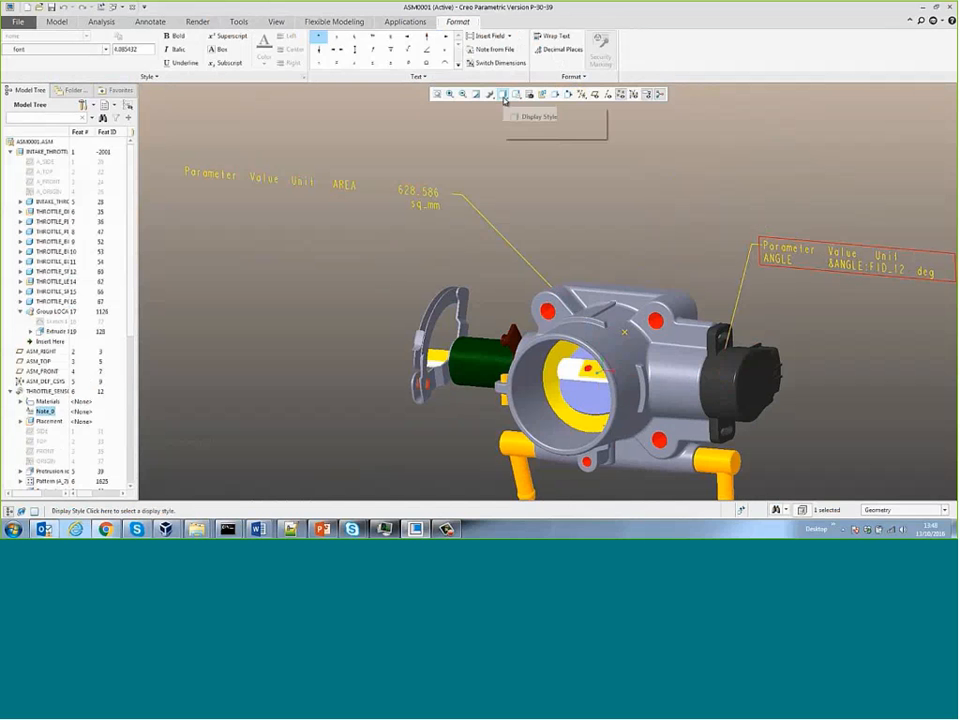
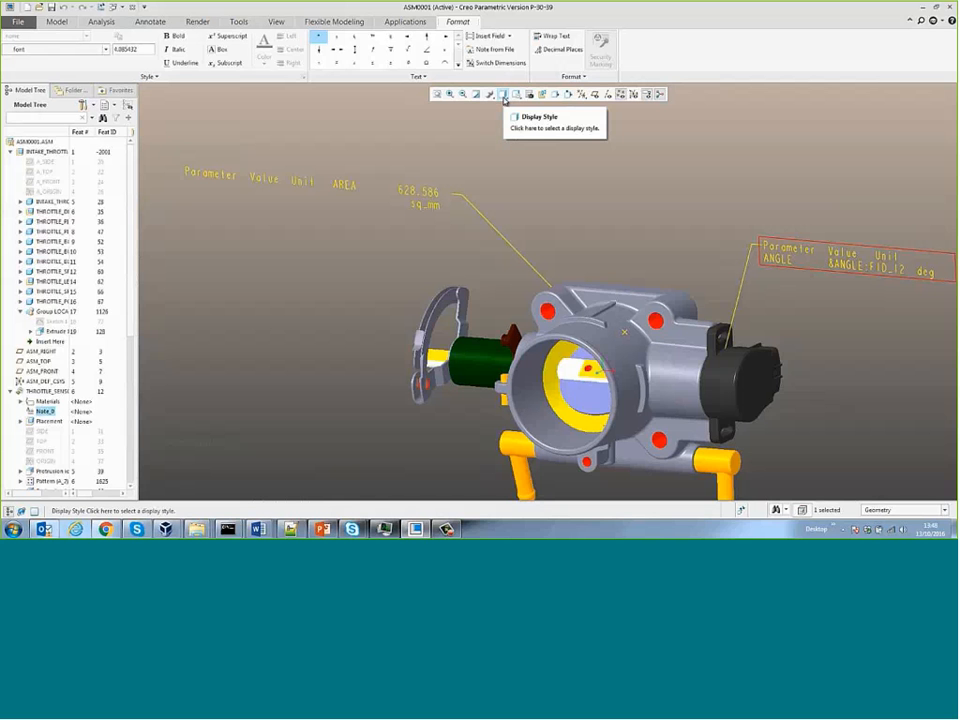
pyautogui.hotkey('ctrl', 'g')
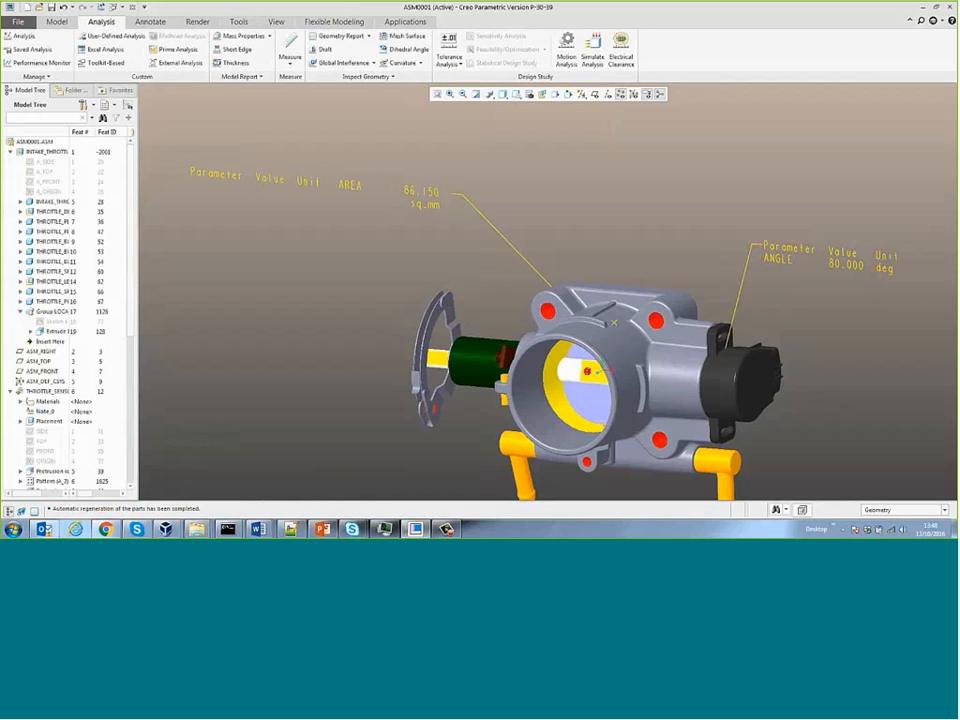
# - View the throttle bore from the front, set the ANGLE value to 30 deg and regenerate the assembly
pyautogui.moveTo(549, 264); pyautogui.dragTo(570, 248, button='middle')
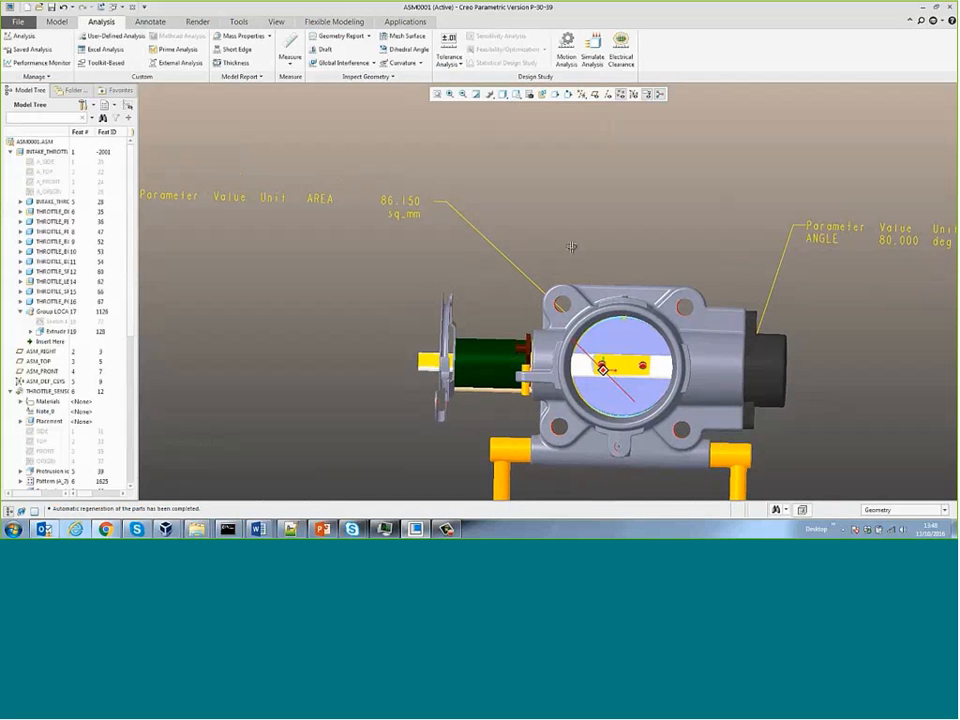
pyautogui.click(45, 412)
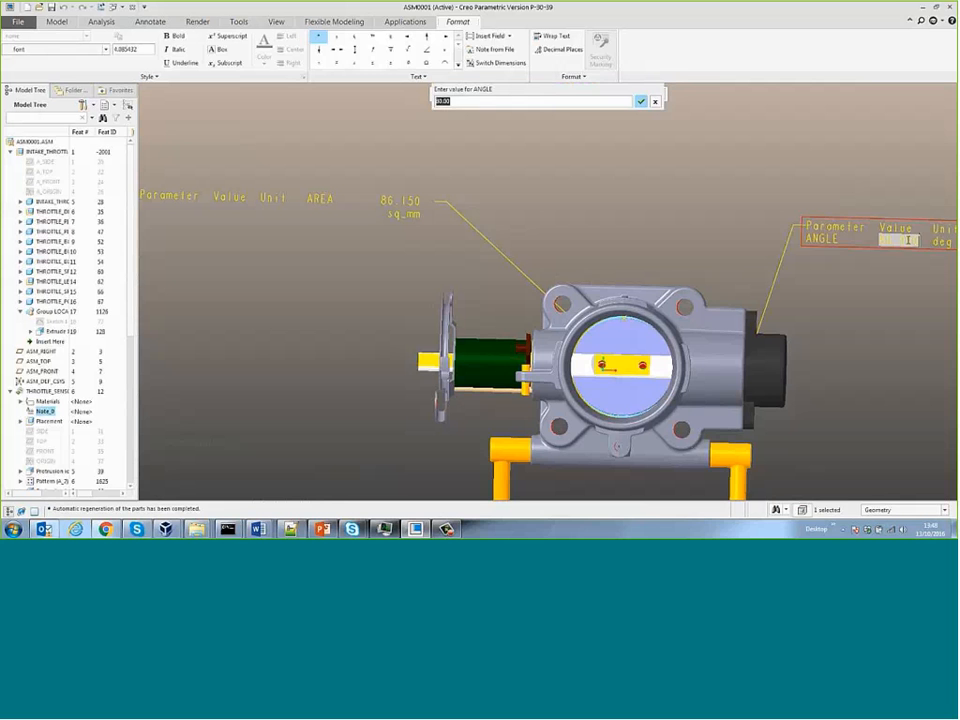
pyautogui.write('30')
pyautogui.press('Return')
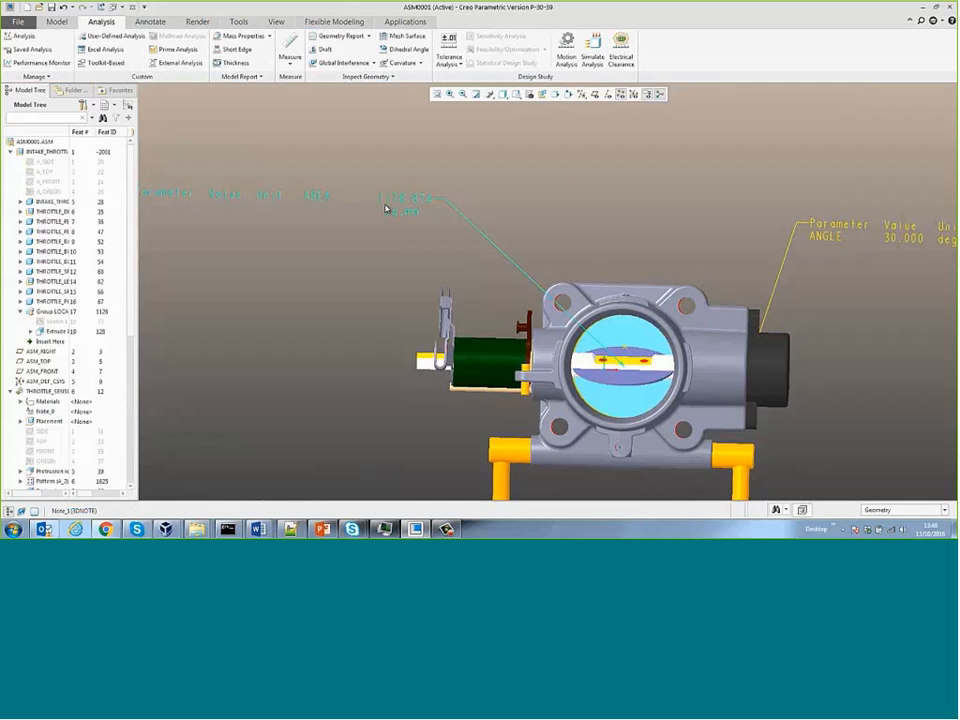
pyautogui.moveTo(579, 187); pyautogui.dragTo(574, 188, button='middle')
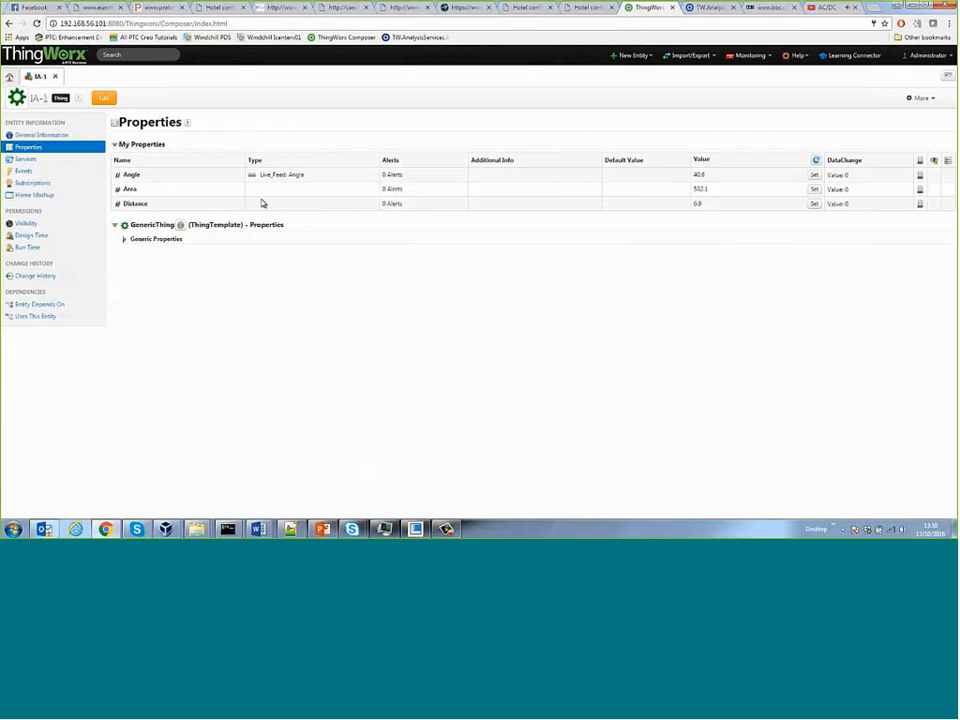
# - Examine the Angle, Area and Distance properties of IA-1 in ThingWorx Composer and the data shapes of the ia-1 analysis model
pyautogui.doubleClick(138, 176)
pyautogui.doubleClick(131, 189)
pyautogui.moveTo(148, 203); pyautogui.dragTo(121, 204)
pyautogui.click(710, 8)
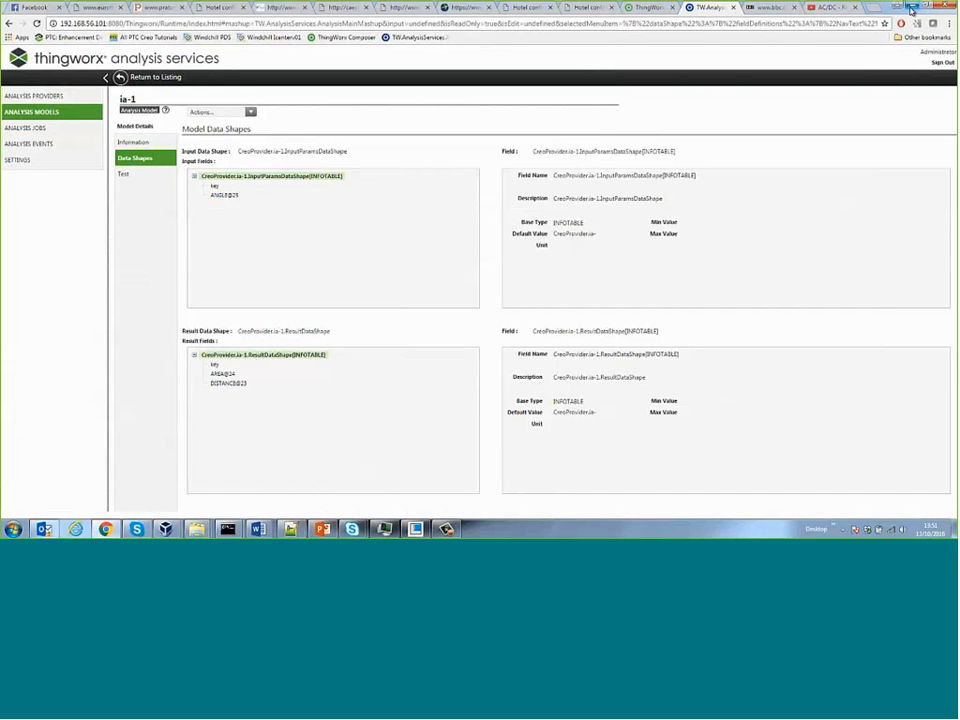
# - Return to the IA-1 properties, refresh their values repeatedly and check the Area and Distance values
pyautogui.click(650, 8)
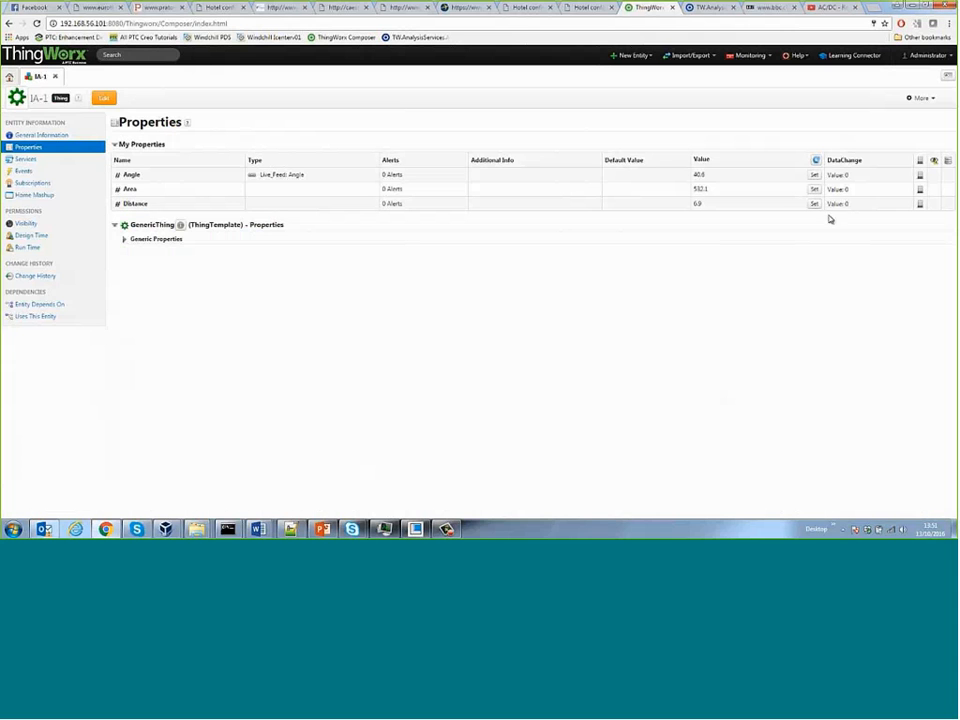
pyautogui.click(815, 161)
pyautogui.click(815, 161)
pyautogui.click(816, 161)
pyautogui.click(816, 161)
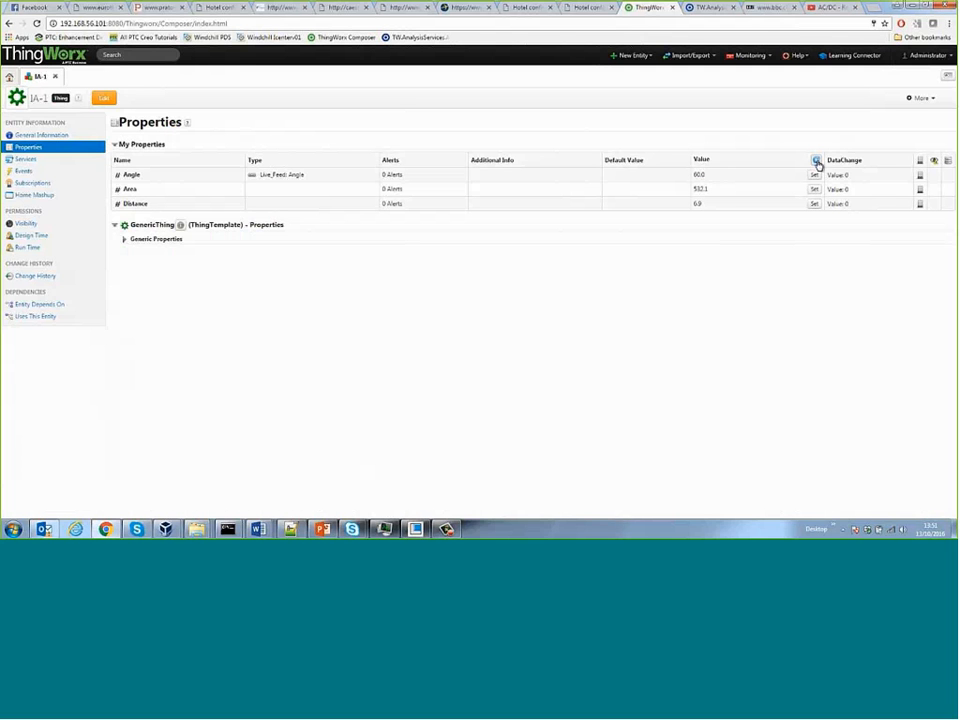
pyautogui.moveTo(720, 191); pyautogui.dragTo(686, 191)
pyautogui.doubleClick(697, 203)
# - Run creoproviderclient.bat in the command prompt to start the Creo analysis provider, and close the embedded browser in the Creo window
pyautogui.moveTo(228, 526)
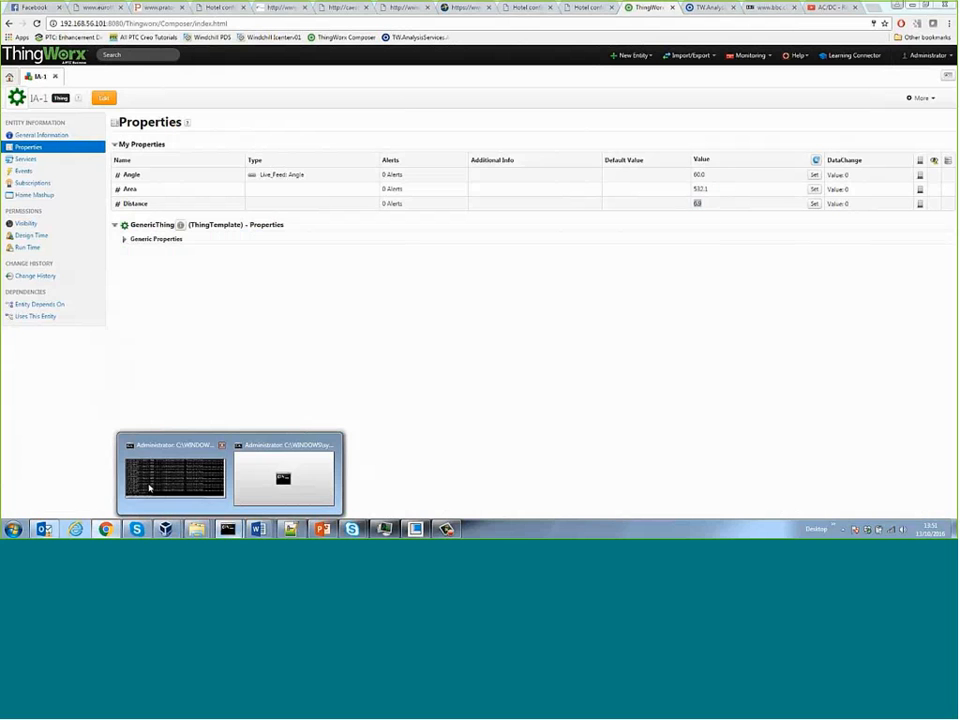
pyautogui.click(171, 474)
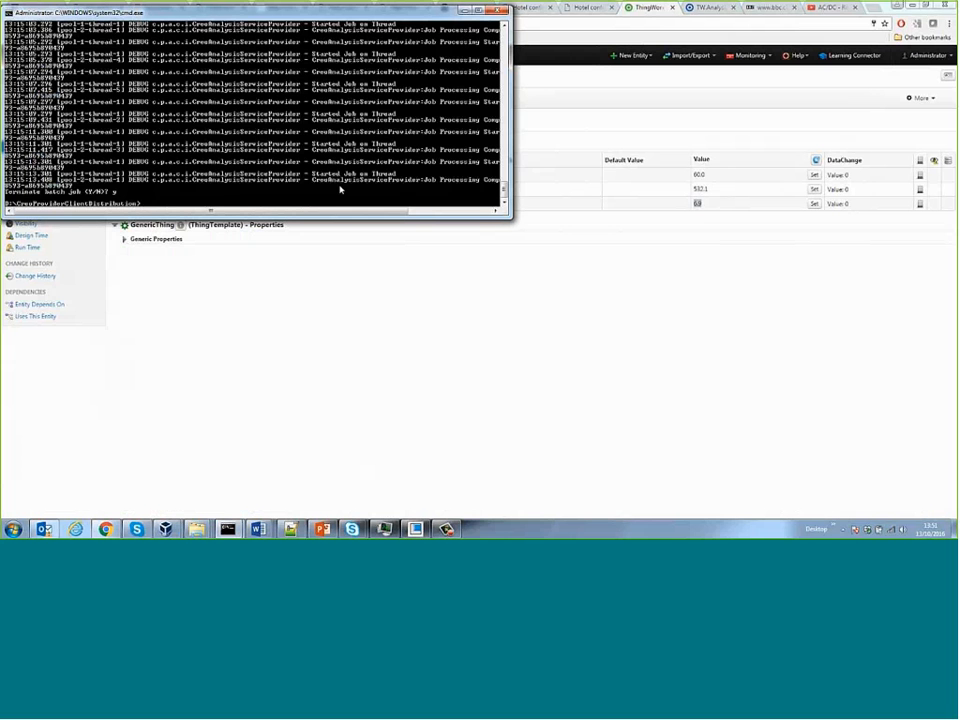
pyautogui.write('creoproviderclient.bat')
pyautogui.press('Return')
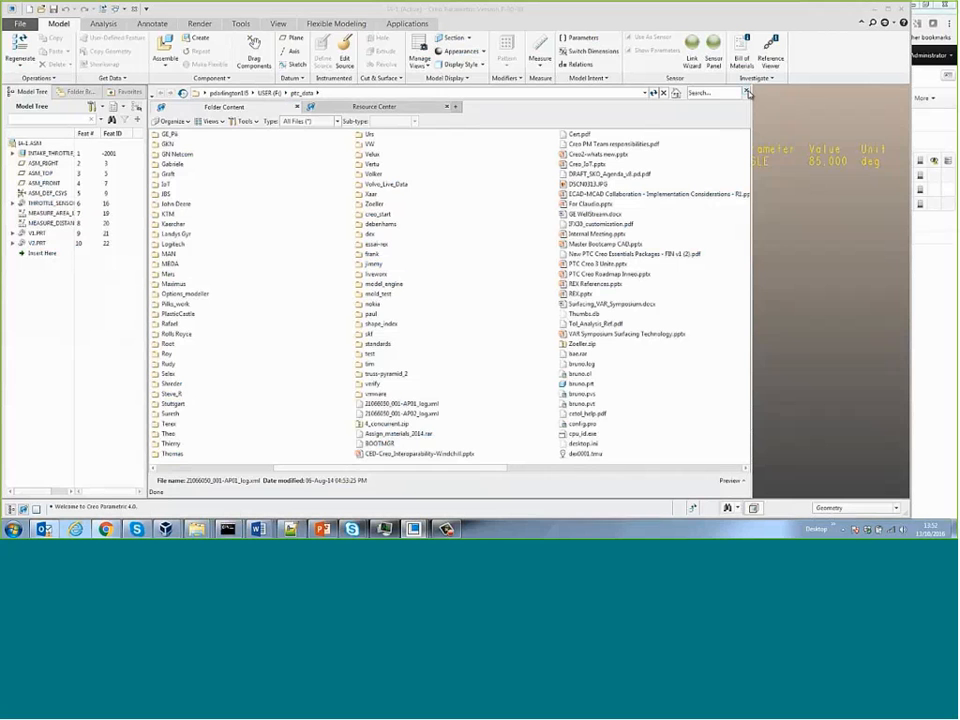
pyautogui.click(746, 92)
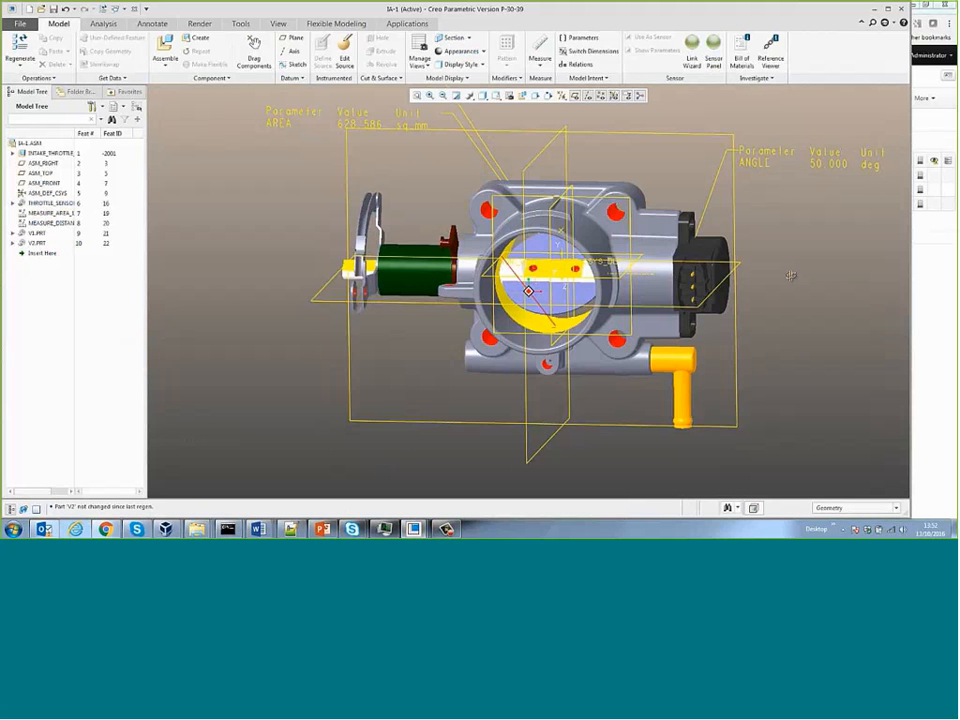
# - Hide the datum planes, axes, points and coordinate systems and orient the throttle assembly to show its sensor annotations
pyautogui.moveTo(790, 275); pyautogui.dragTo(776, 270, button='middle')
pyautogui.click(575, 97)
pyautogui.click(588, 97)
pyautogui.click(601, 97)
pyautogui.click(615, 97)
pyautogui.moveTo(692, 222); pyautogui.dragTo(628, 305, button='middle')
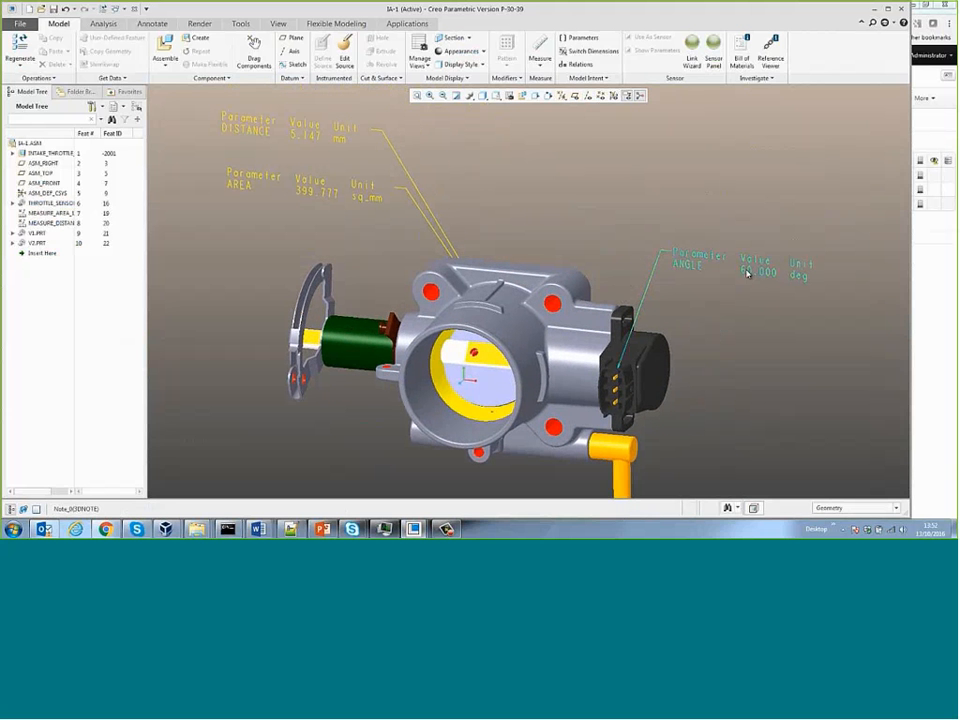
# - Regenerate the throttle assembly and check the Angle, Area and Distance annotations
pyautogui.hotkey('ctrl', 'g')
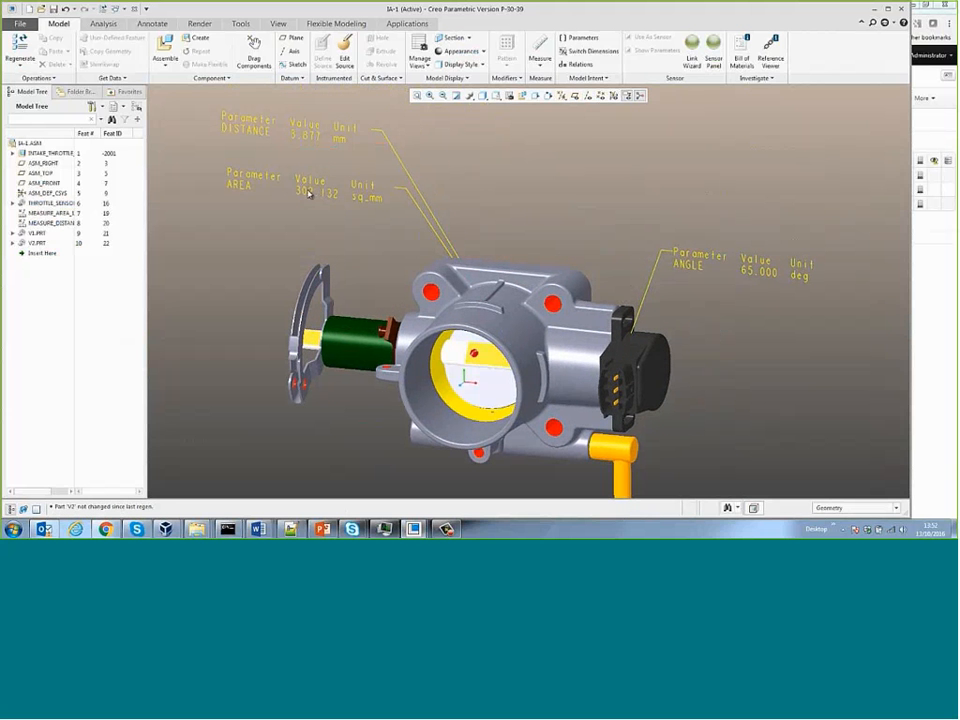
pyautogui.keyDown('shift'); pyautogui.moveTo(300, 204); pyautogui.dragTo(300, 205, button='middle'); pyautogui.keyUp('shift')
pyautogui.moveTo(300, 214)
pyautogui.mouseDown()
pyautogui.moveTo(300, 197)
pyautogui.moveTo(315, 204)
pyautogui.moveTo(309, 209)
pyautogui.mouseUp()
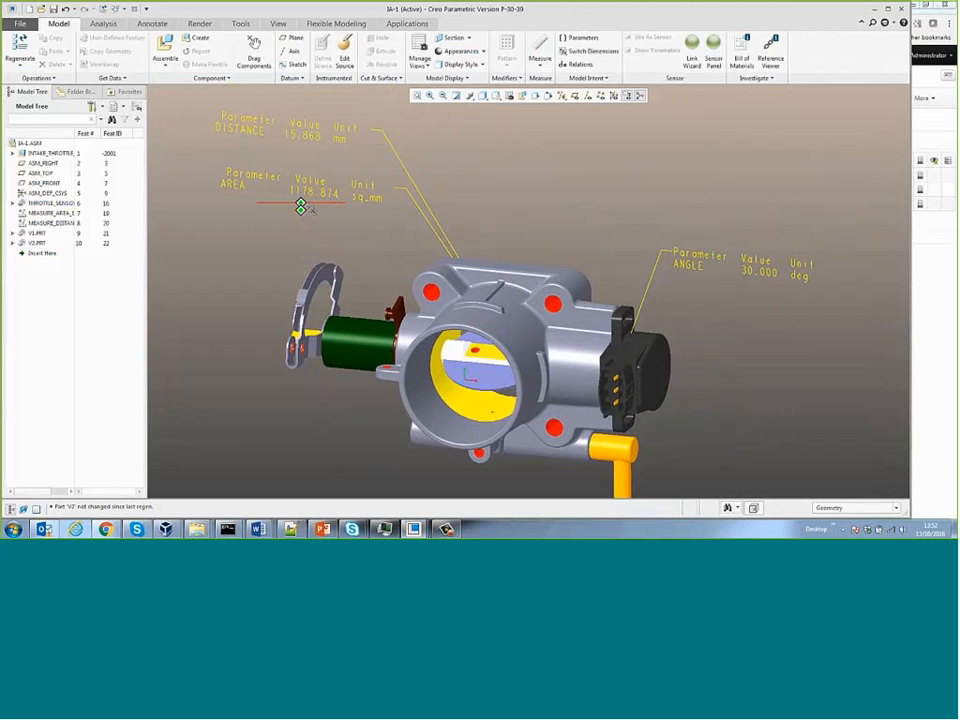
# - Switch to ThingWorx Composer and refresh the IA-1 property values several times to compare Angle, Area and Distance
pyautogui.click(930, 318)
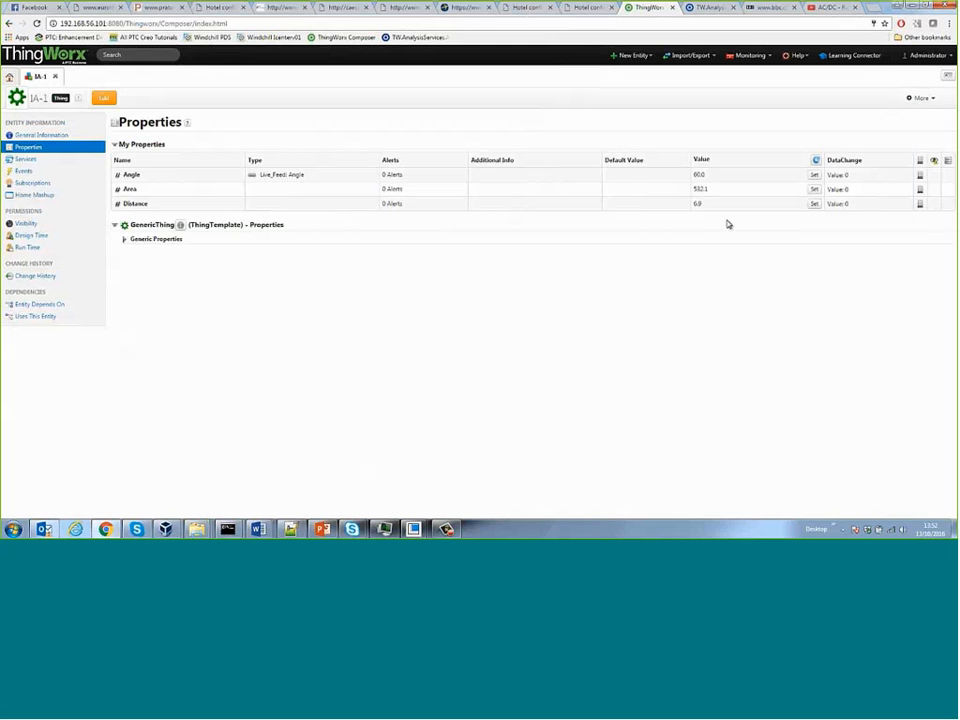
pyautogui.click(817, 162)
pyautogui.click(816, 161)
pyautogui.click(816, 162)
pyautogui.click(816, 163)
pyautogui.click(816, 162)
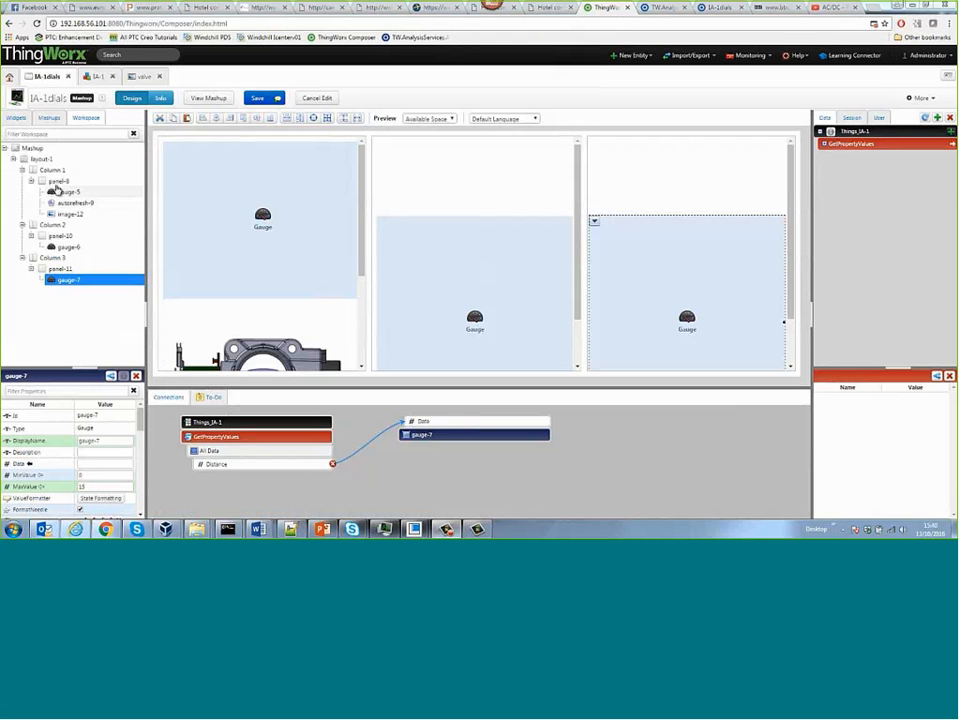
# - Examine the column panels, the throttle image and the properties of gauge-7 in the IA-1dials mashup
pyautogui.click(57, 182)
pyautogui.click(60, 237)
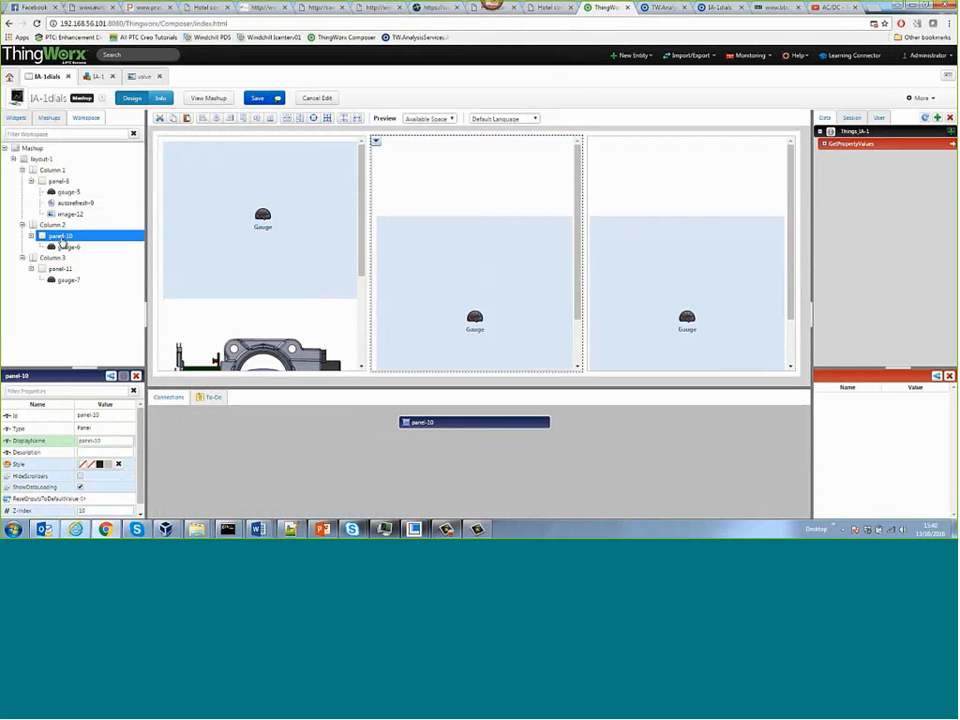
pyautogui.click(66, 280)
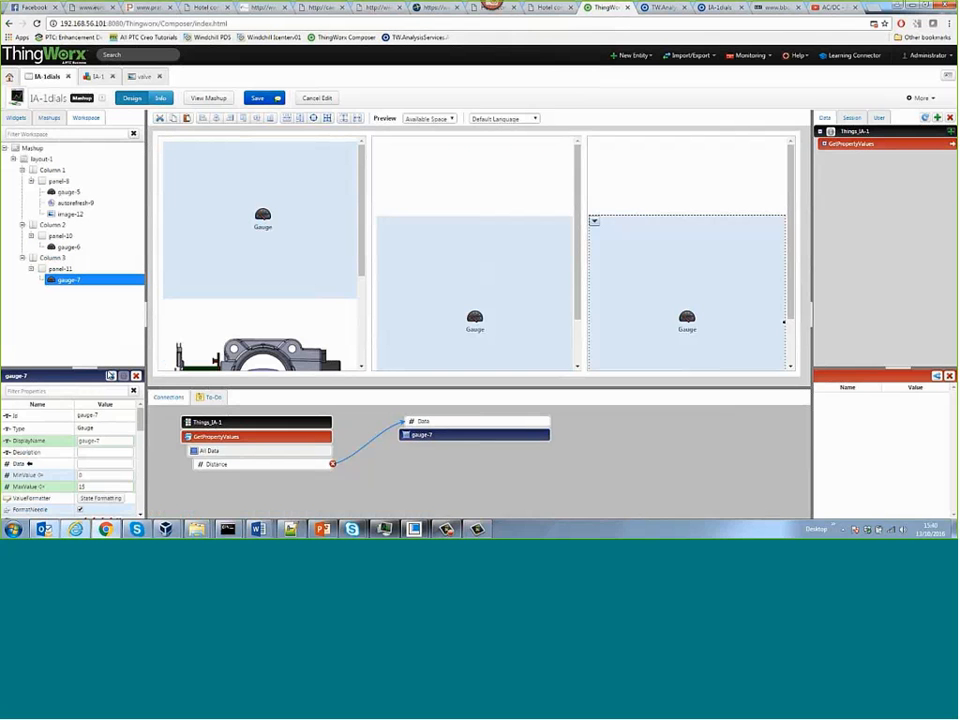
pyautogui.scroll(-2, 363, 245)
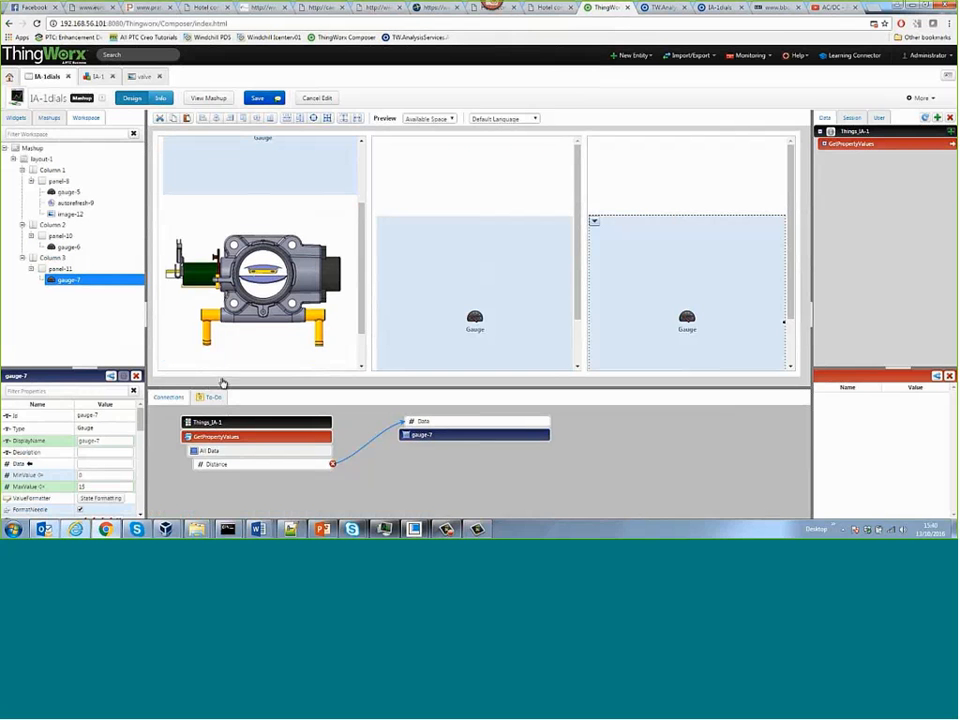
pyautogui.moveTo(141, 425)
pyautogui.mouseDown()
pyautogui.moveTo(150, 493)
pyautogui.moveTo(152, 425)
pyautogui.mouseUp()
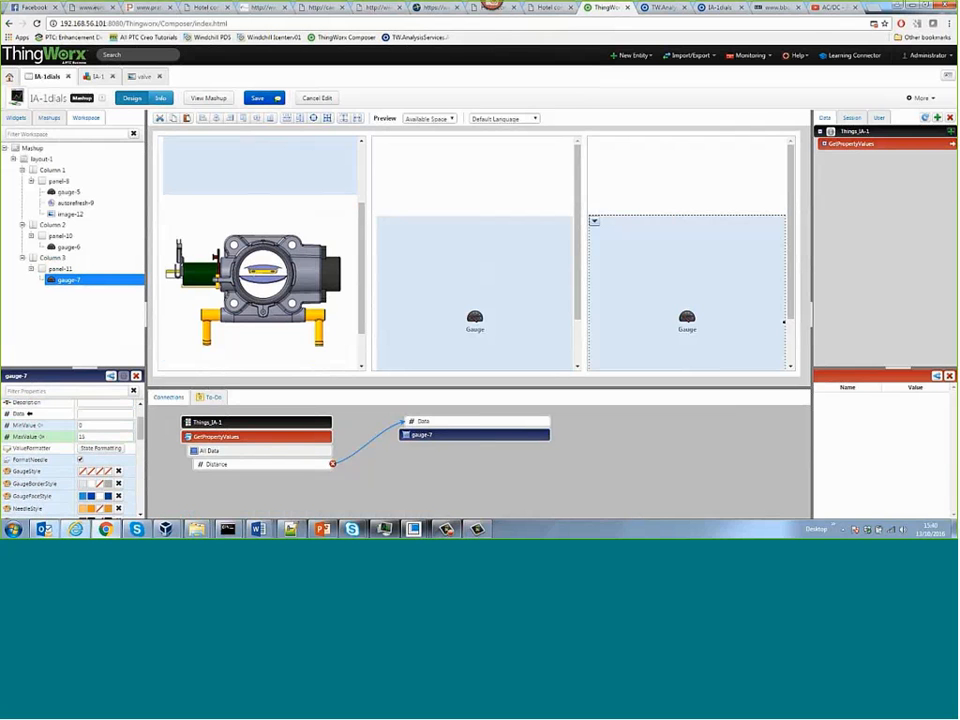
# - Inspect gauge-5's data binding and expand the All Data fields returned by GetPropertyValues
pyautogui.click(68, 192)
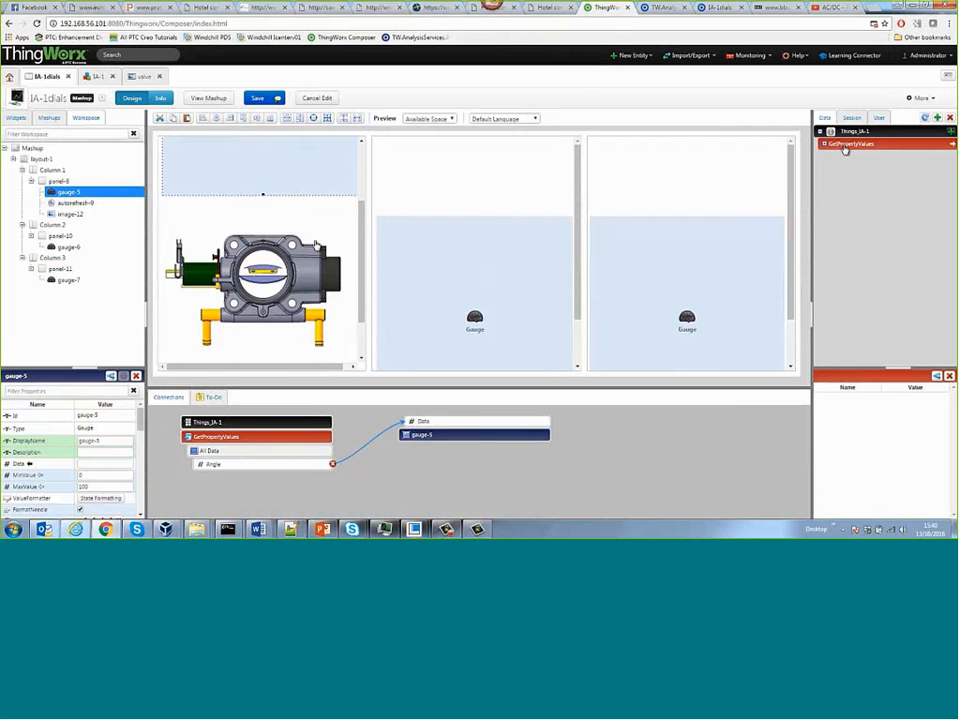
pyautogui.click(824, 146)
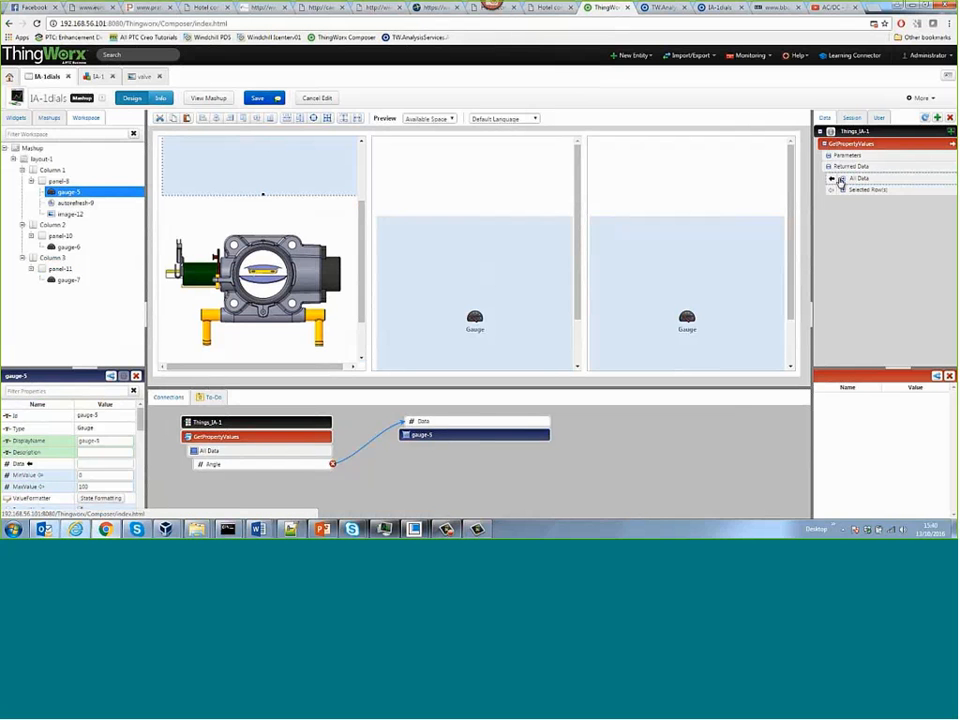
pyautogui.click(840, 179)
pyautogui.click(865, 190)
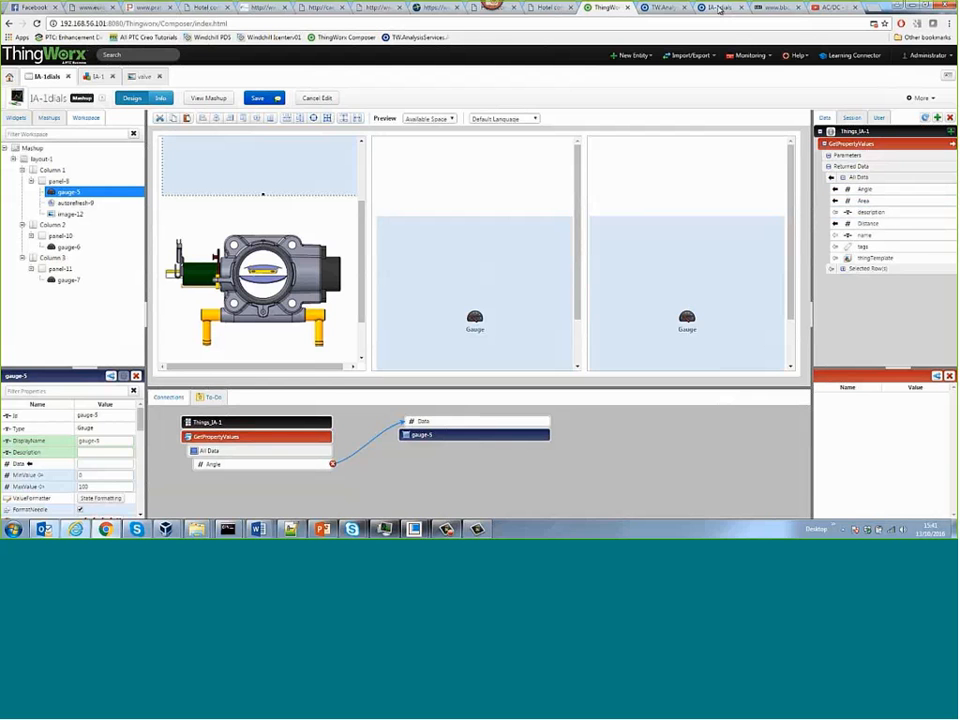
# - View the running IA-1dials mashup and highlight the Valve Angle, Area and Clearance gauge labels in turn
pyautogui.click(717, 8)
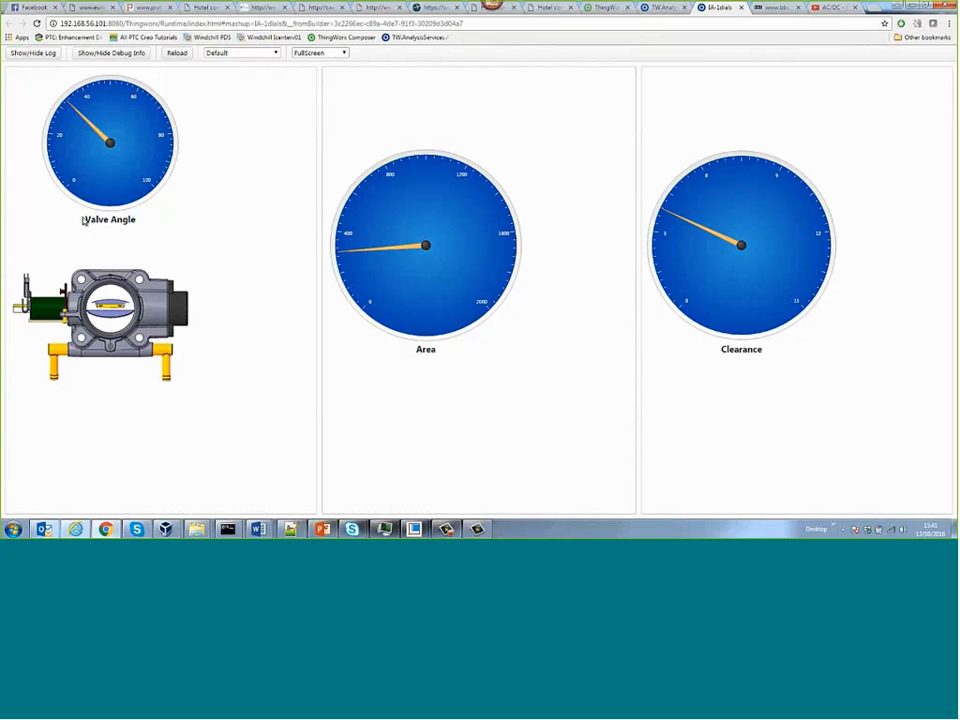
pyautogui.moveTo(84, 220); pyautogui.dragTo(165, 197)
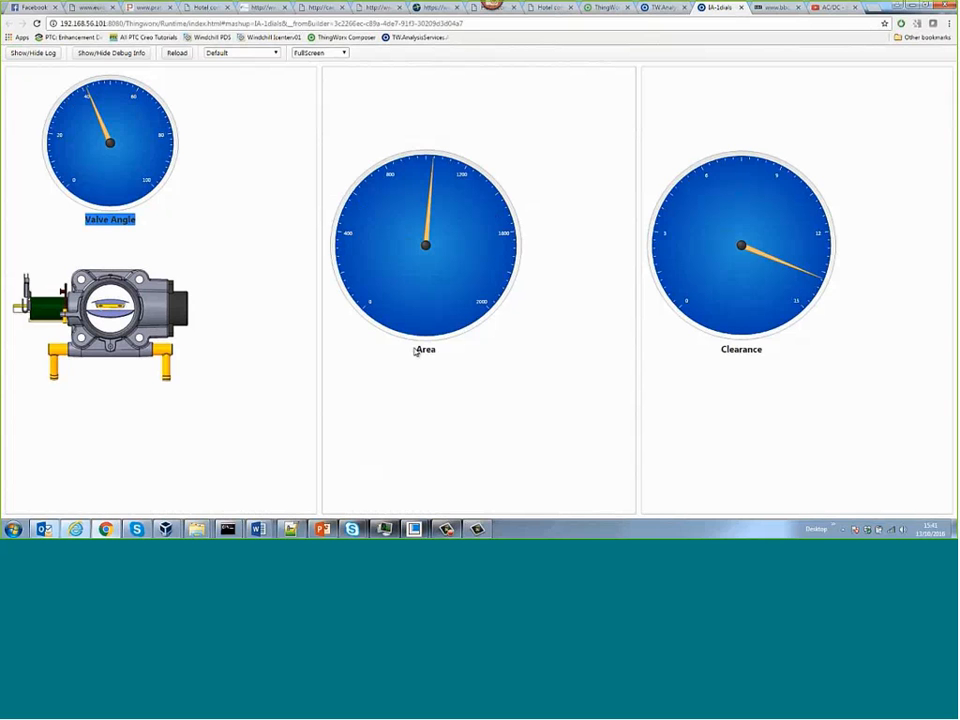
pyautogui.moveTo(416, 346); pyautogui.dragTo(463, 356)
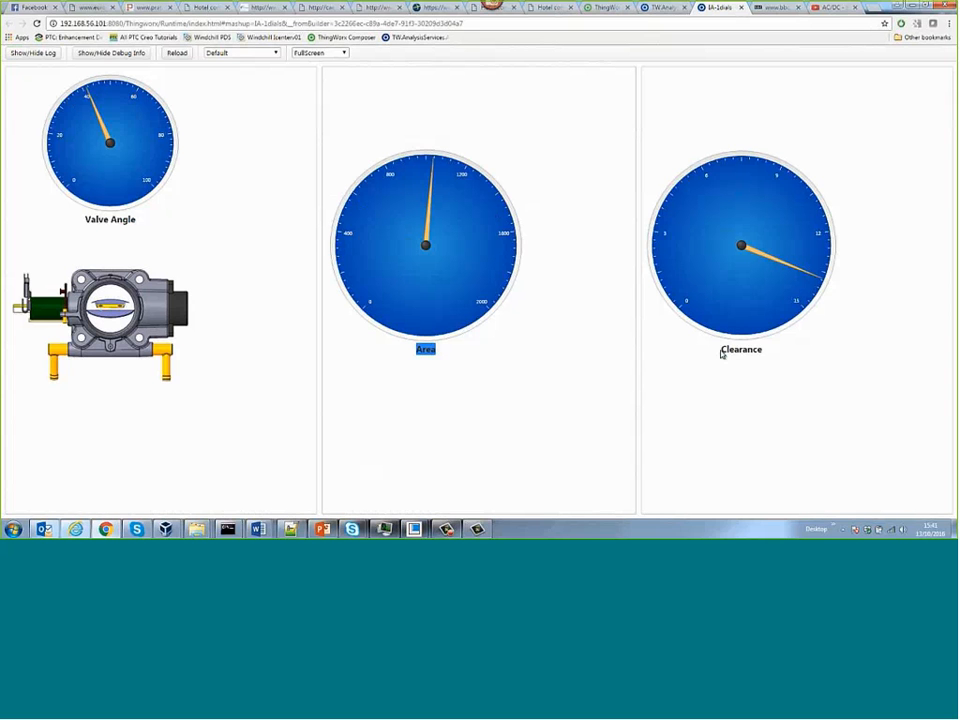
pyautogui.moveTo(721, 353); pyautogui.dragTo(765, 354)
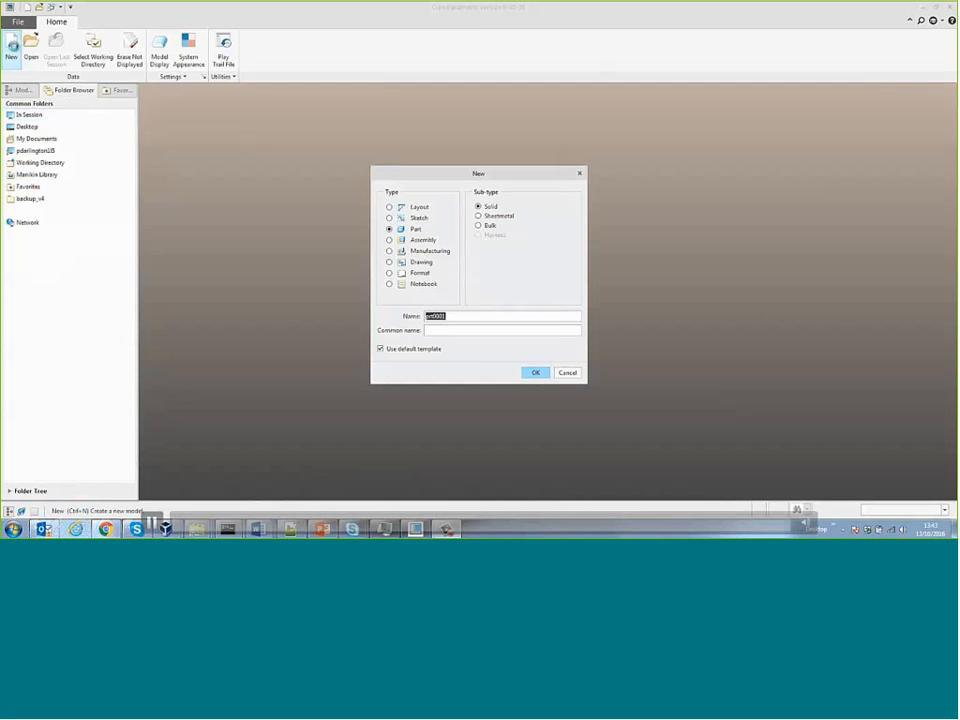
# - Create a new assembly in Creo with the default template, choosing intake_throttle_assy.asm as its source model
pyautogui.click(424, 240)
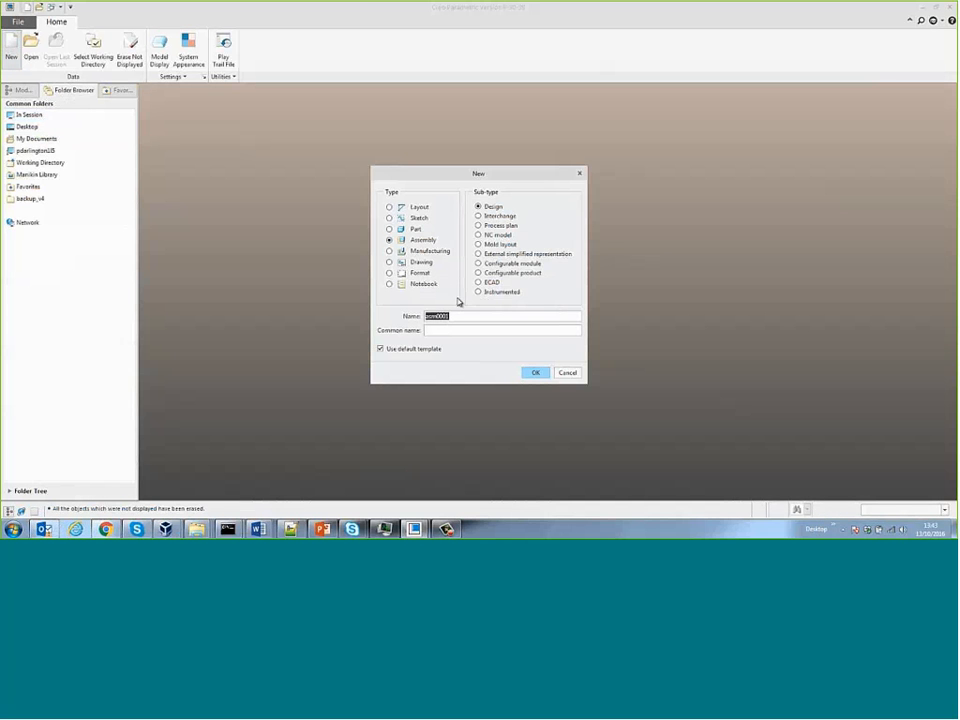
pyautogui.click(533, 372)
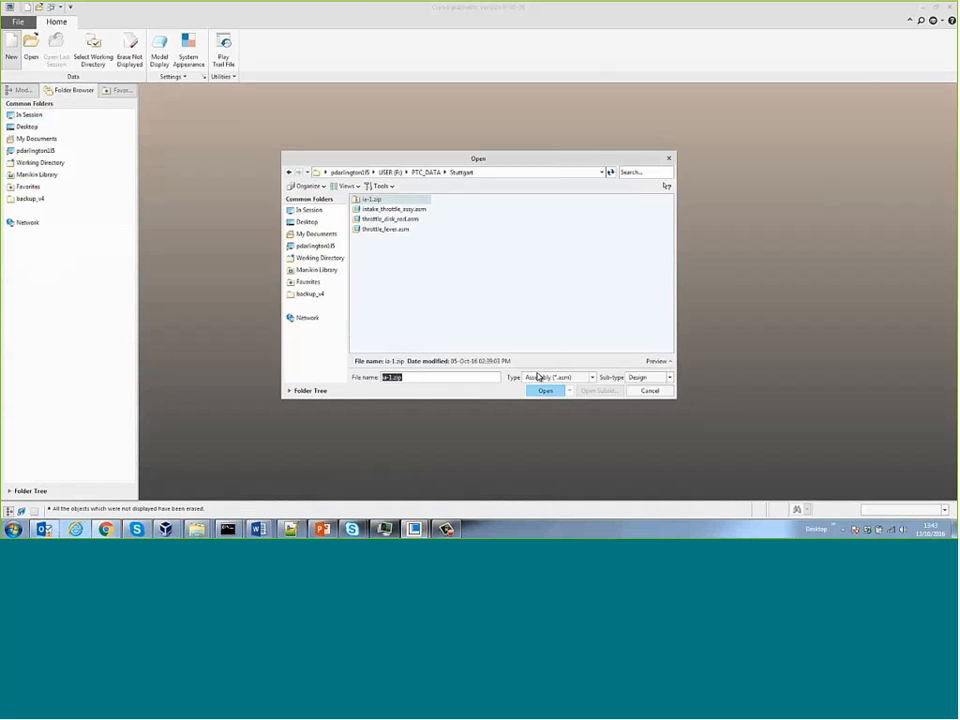
pyautogui.doubleClick(396, 209)
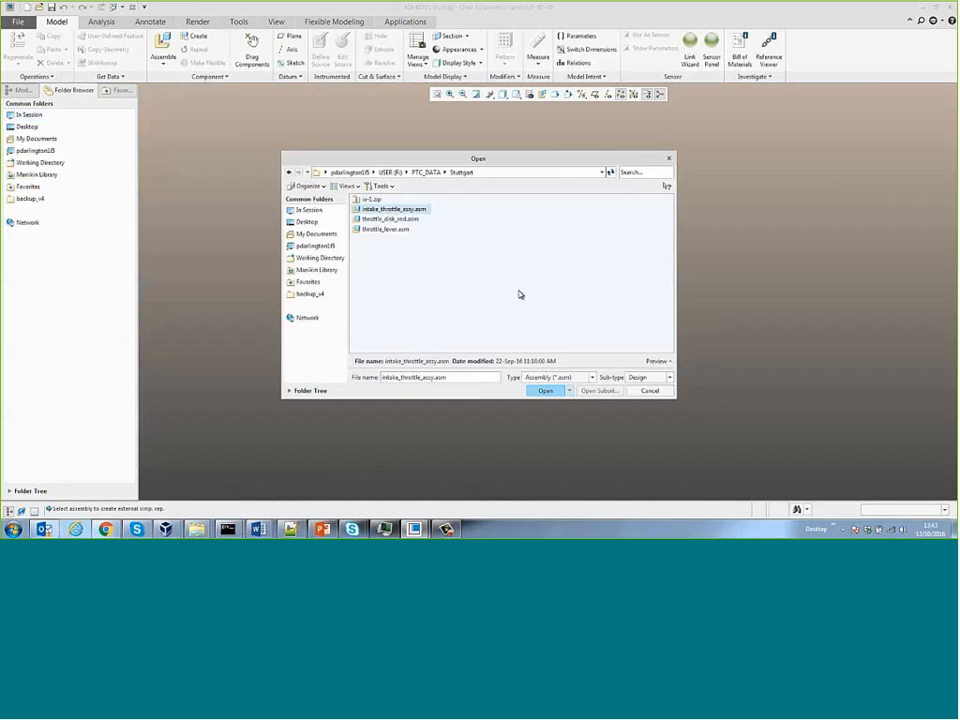
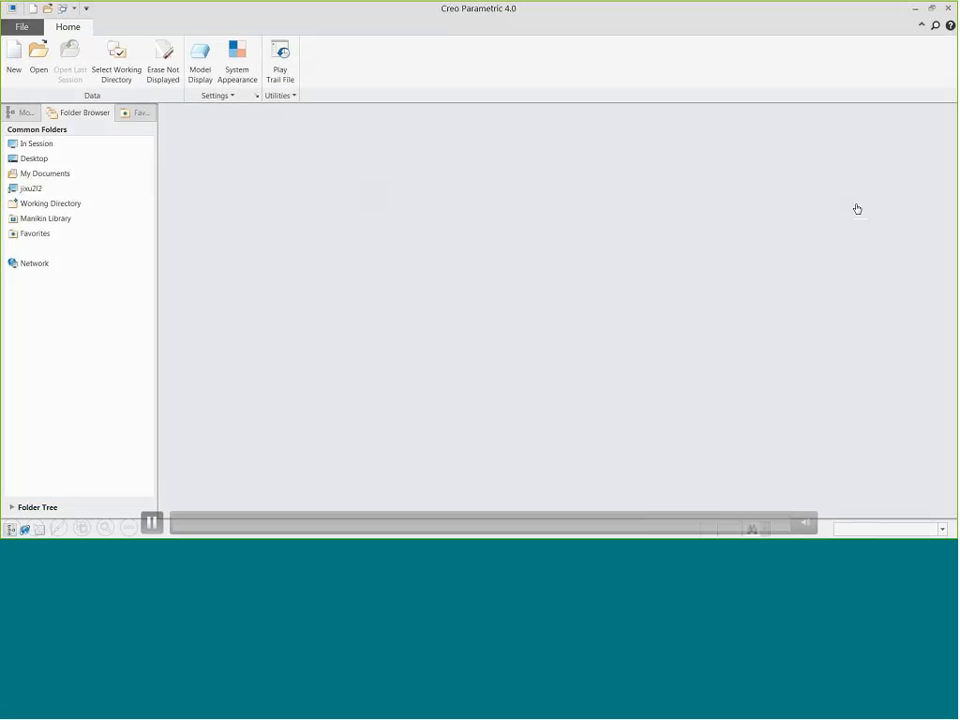
# - Find pd2_gp_finger.prt by searching for "fin", open it and apply the saved view 00_START
pyautogui.hotkey('ctrl', 'o')
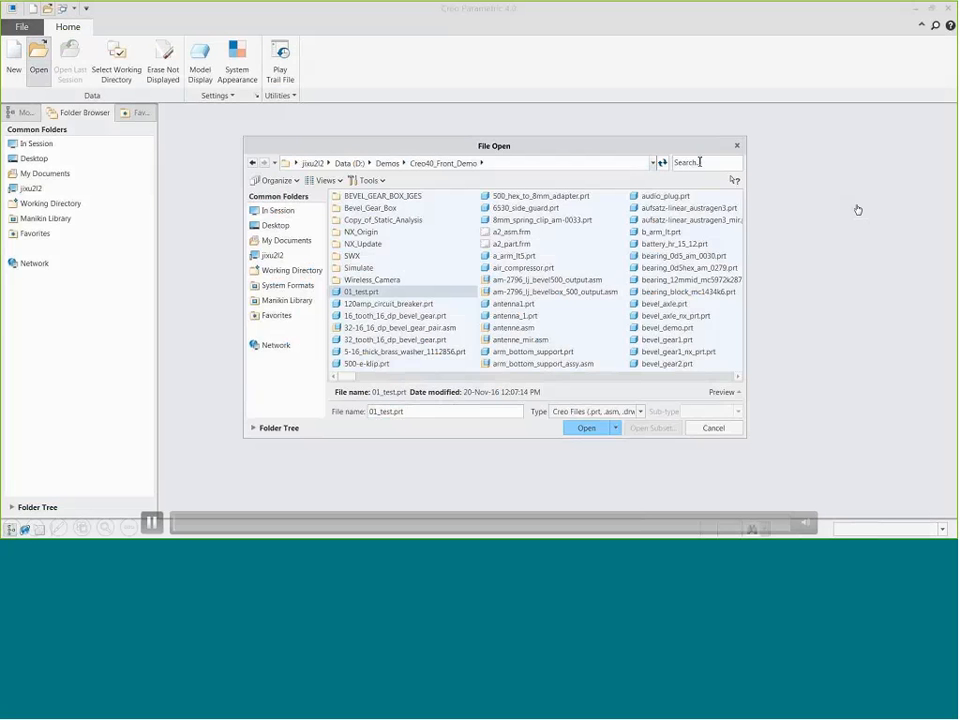
pyautogui.click(700, 162)
pyautogui.write('fin')
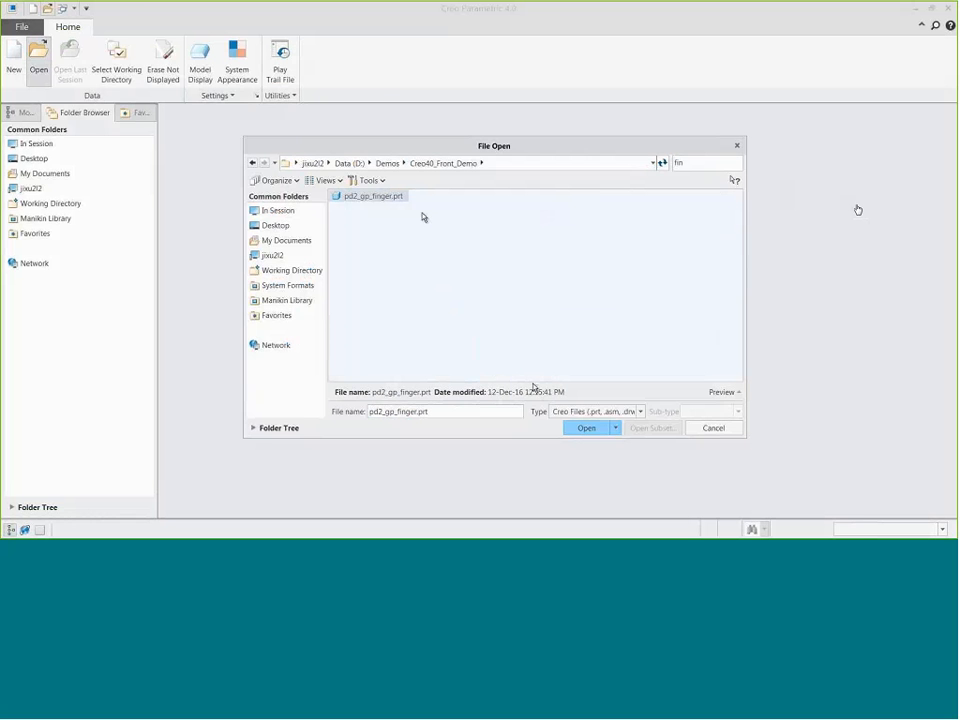
pyautogui.click(583, 427)
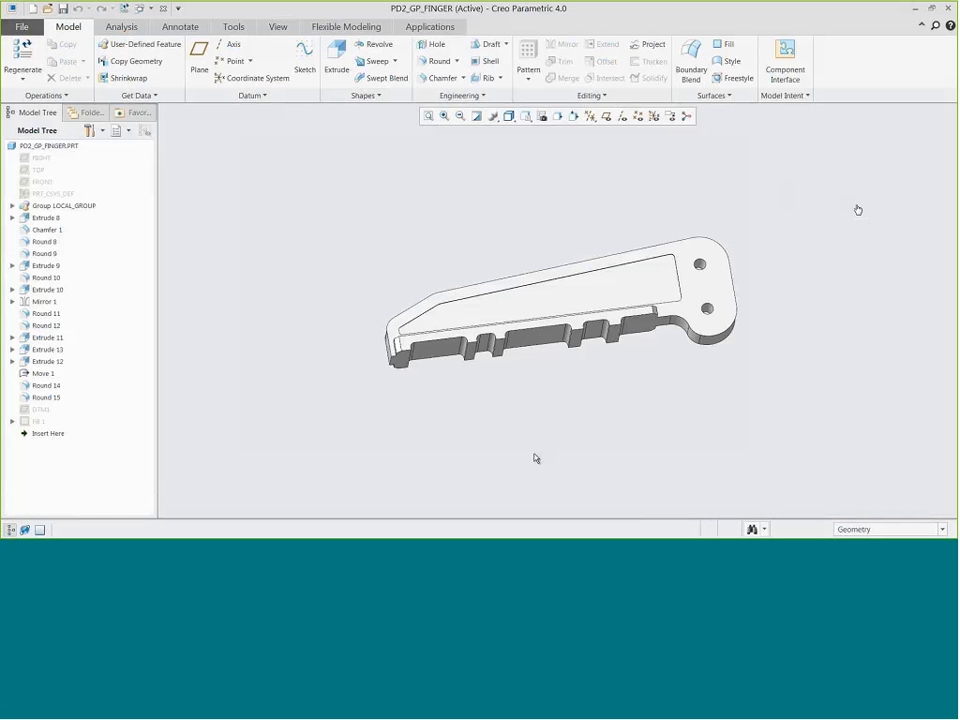
pyautogui.click(525, 116)
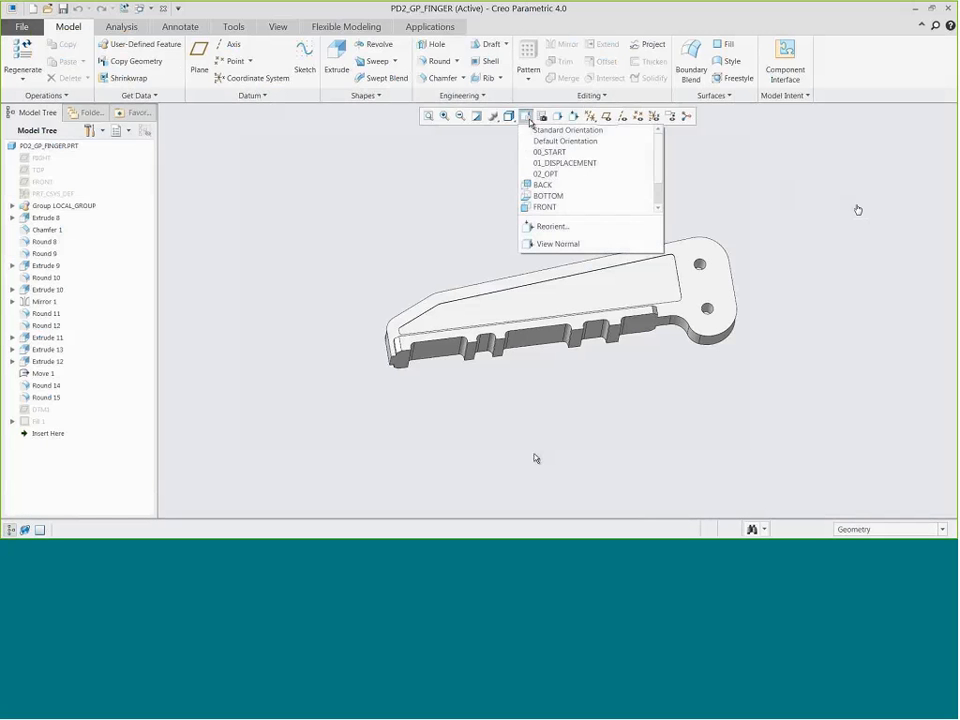
pyautogui.click(553, 152)
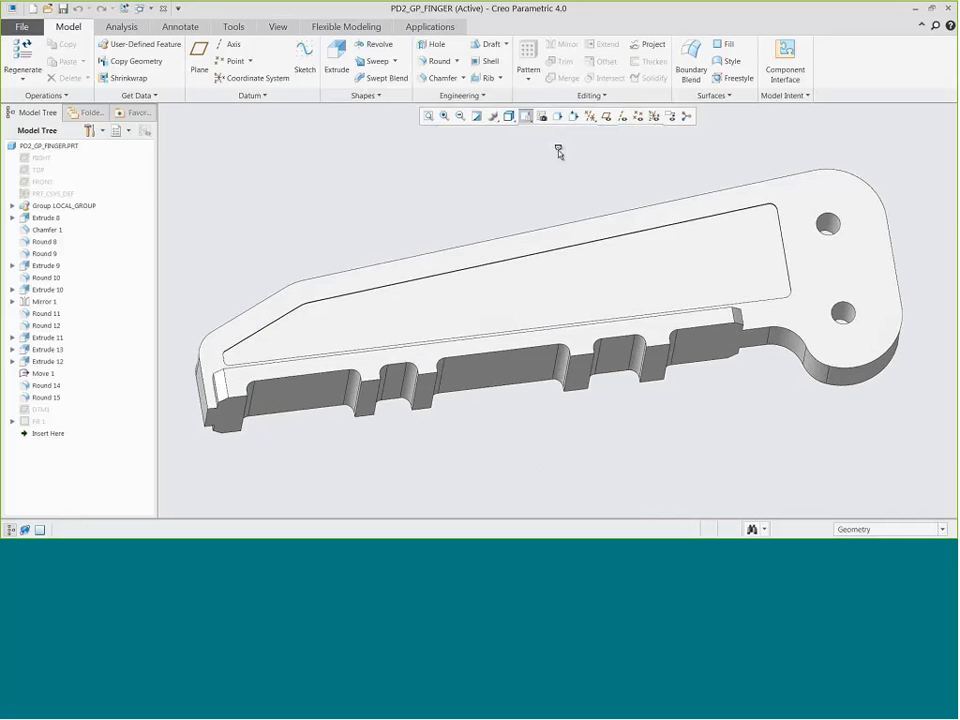
# - Calculate the mass properties of the finger part's solid geometry using the default coordinate system
pyautogui.click(121, 26)
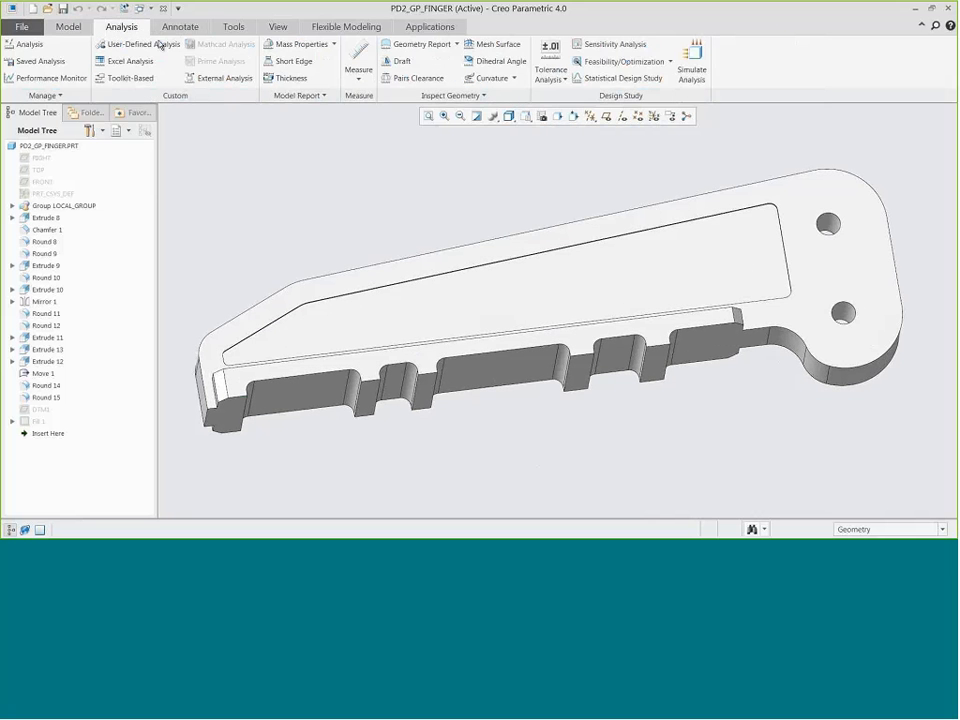
pyautogui.click(294, 45)
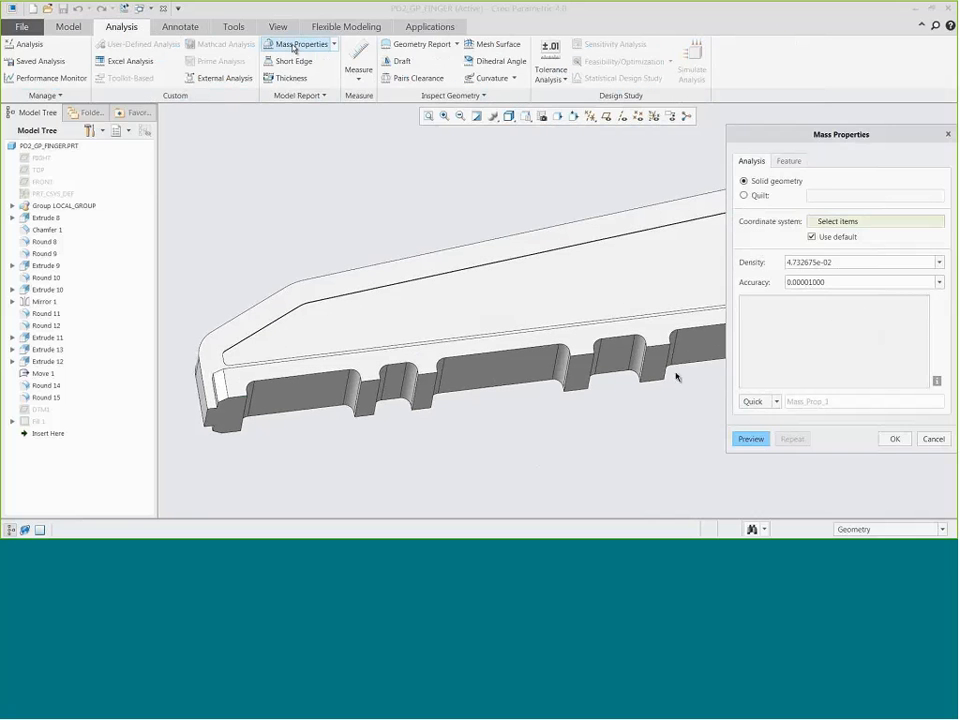
pyautogui.click(749, 439)
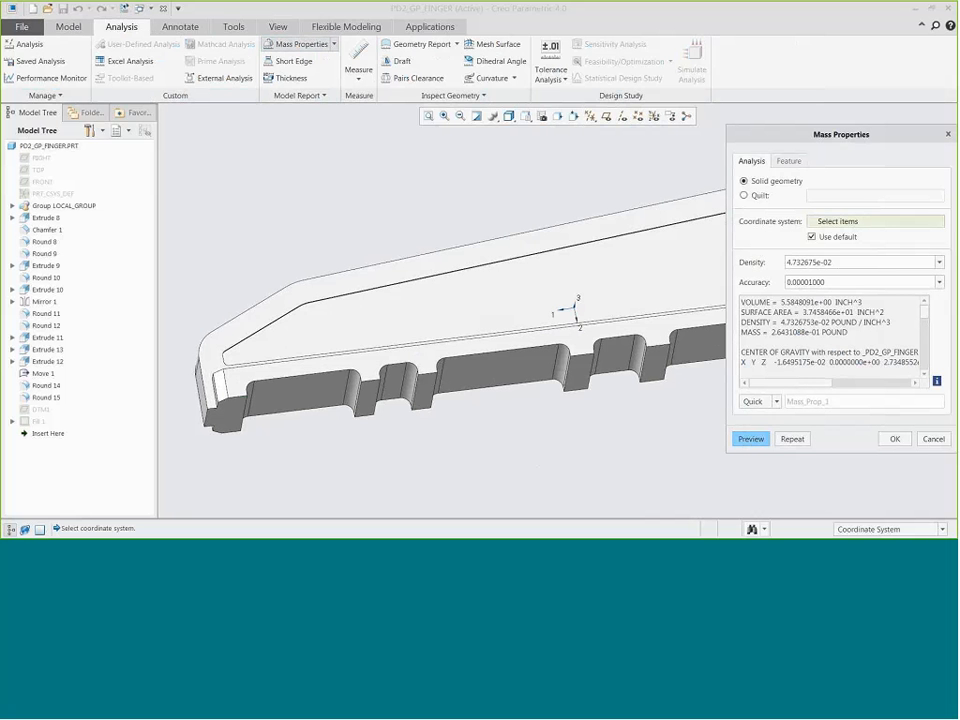
pyautogui.click(895, 439)
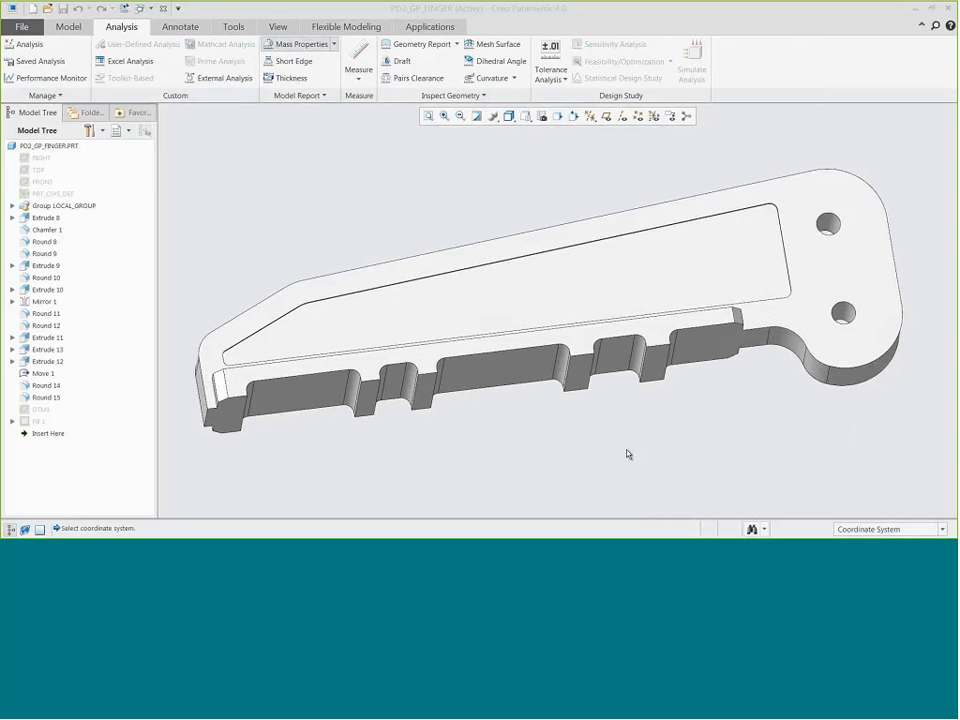
# - Redefine Extrude 11 so that its pocket cuts through the full thickness of the finger part
pyautogui.click(70, 28)
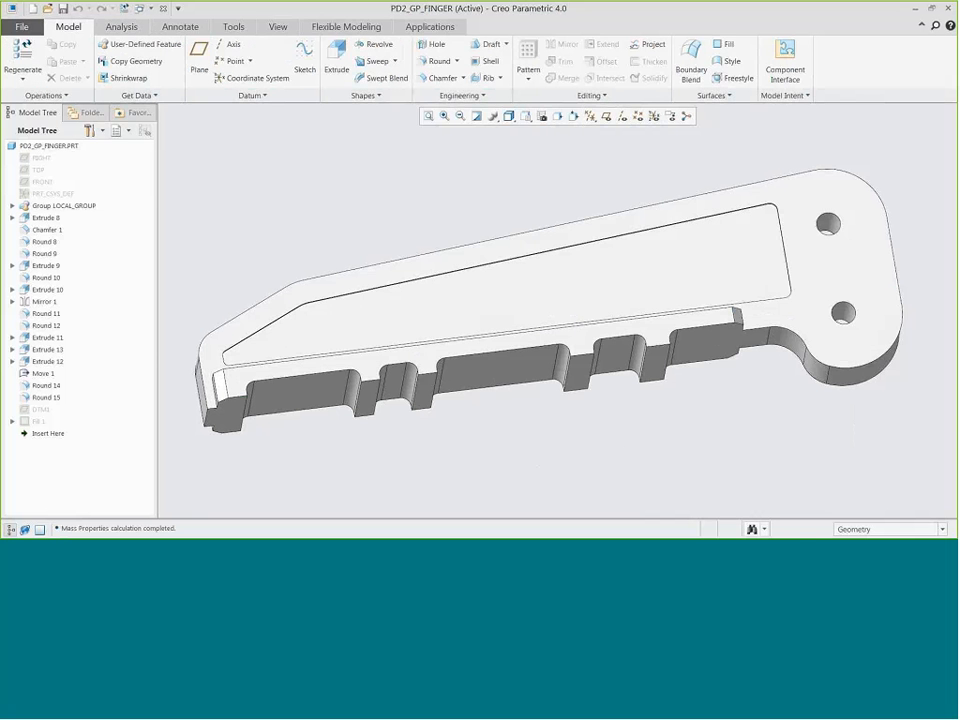
pyautogui.click(50, 337)
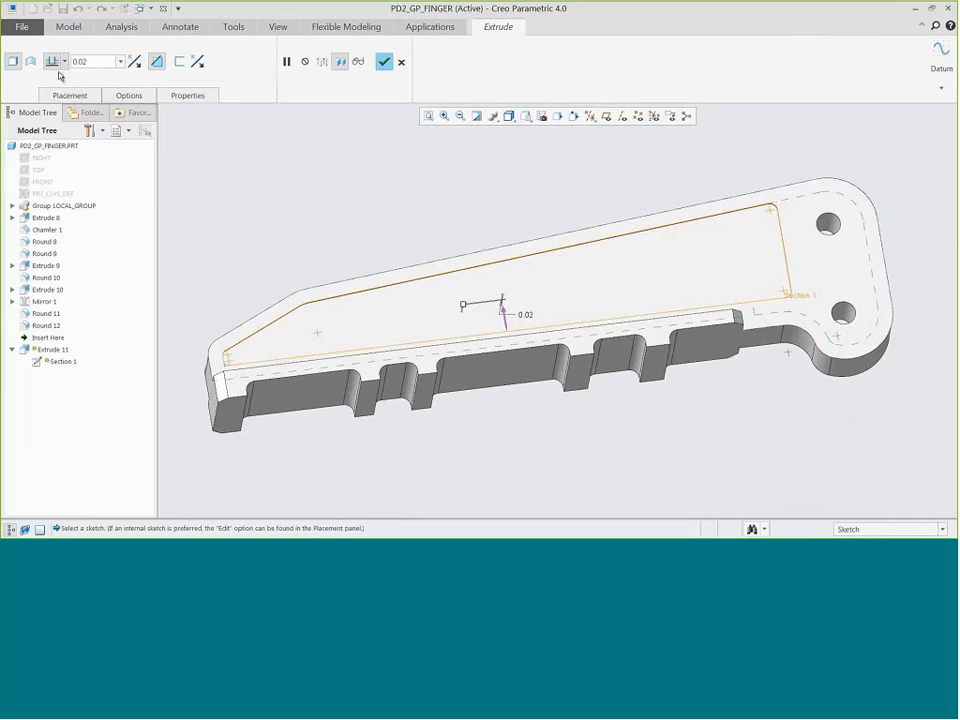
pyautogui.click(62, 62)
pyautogui.click(39, 99)
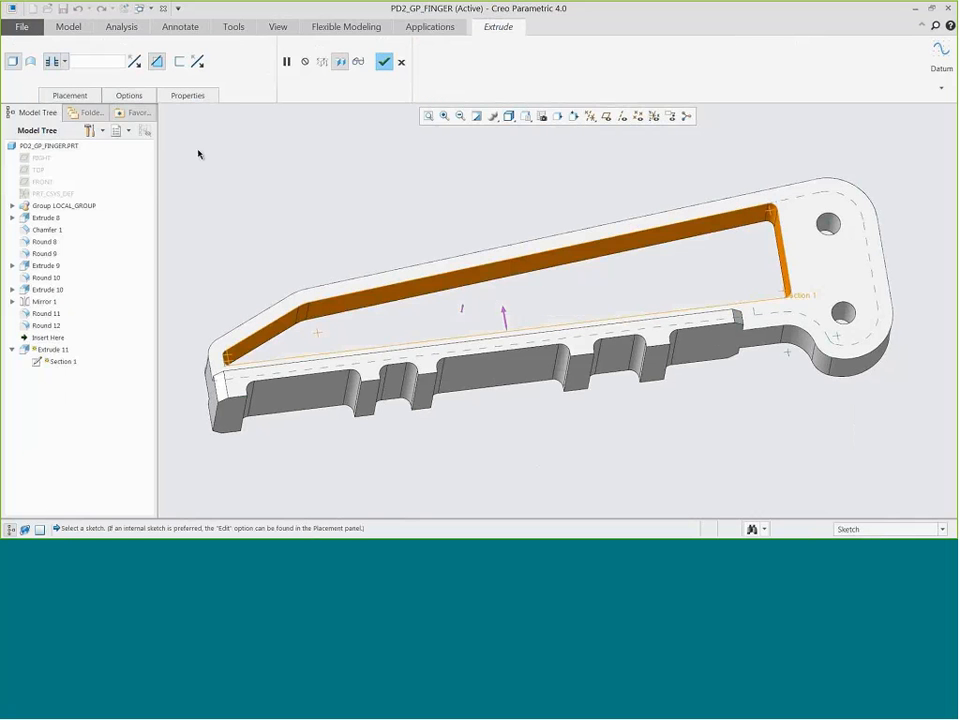
pyautogui.click(384, 62)
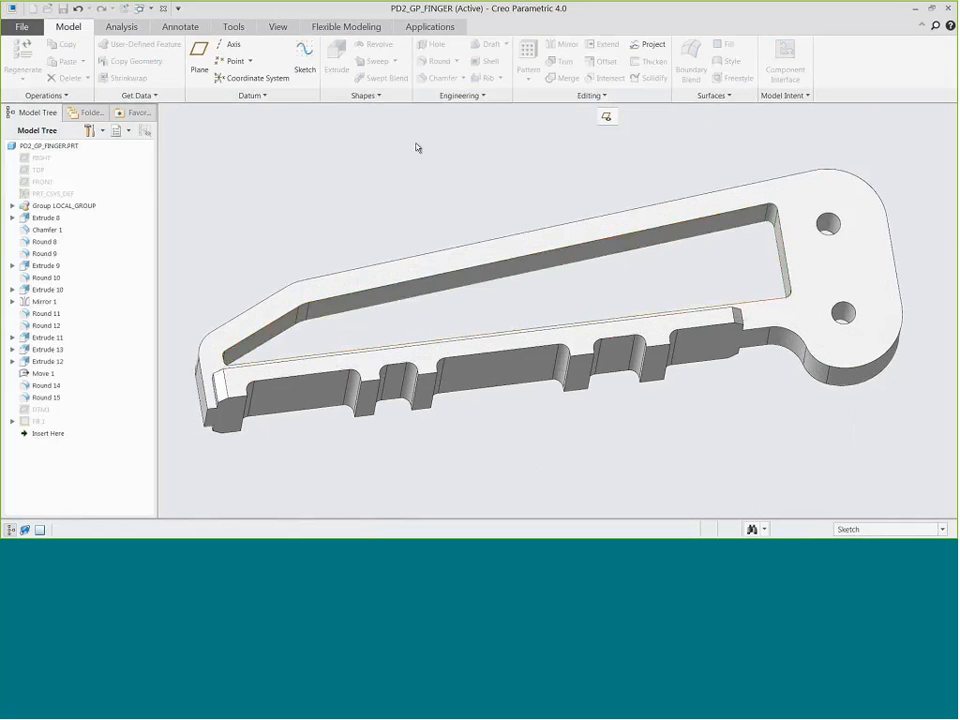
pyautogui.click(434, 197)
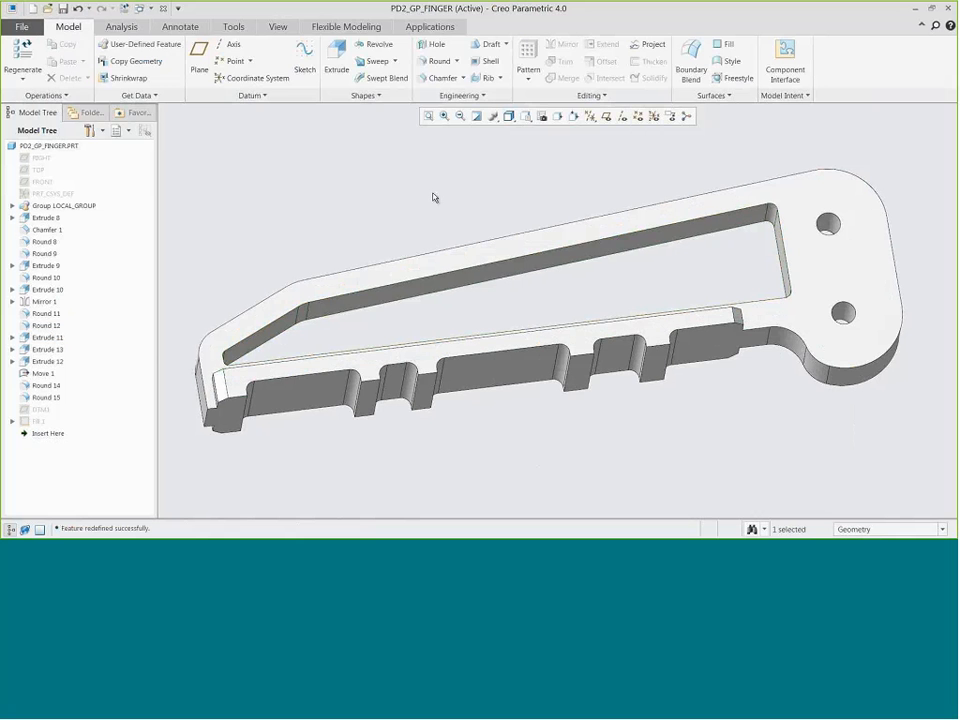
# - Start a Lattice feature on the finger part and choose the intent surfaces of Extrude 11 as its bounding surfaces
pyautogui.click(460, 95)
pyautogui.click(444, 201)
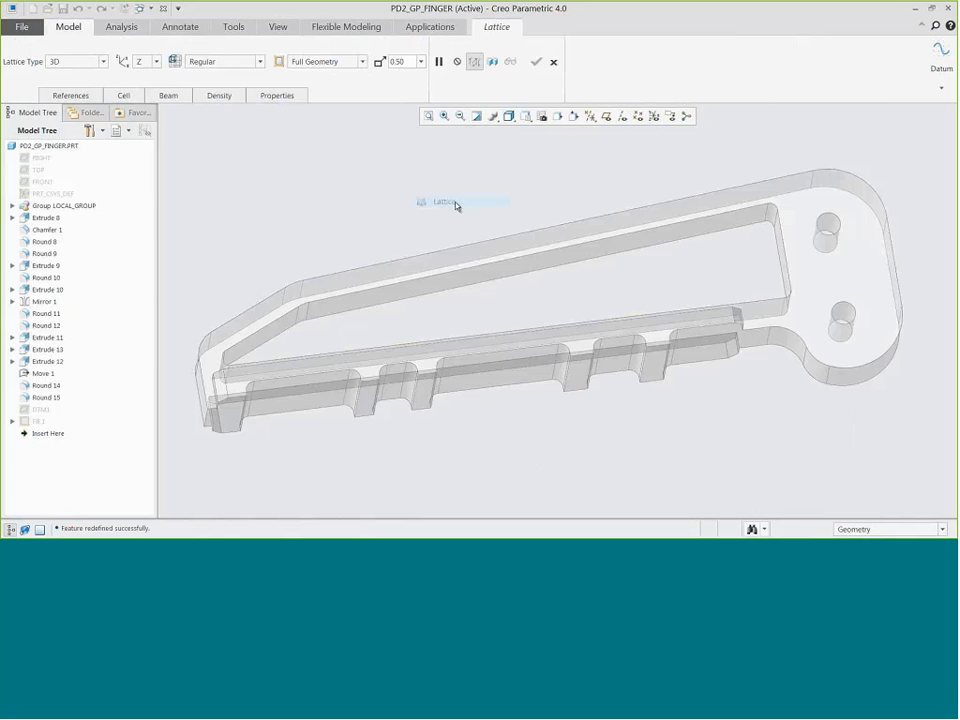
pyautogui.rightClick(456, 206)
pyautogui.click(477, 221)
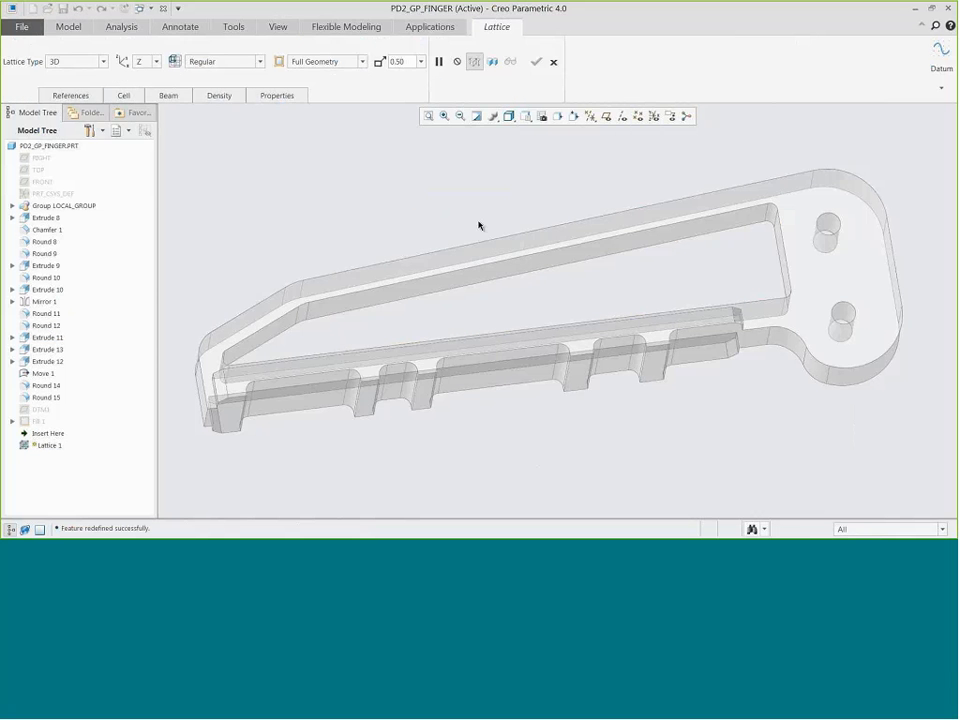
pyautogui.click(550, 264)
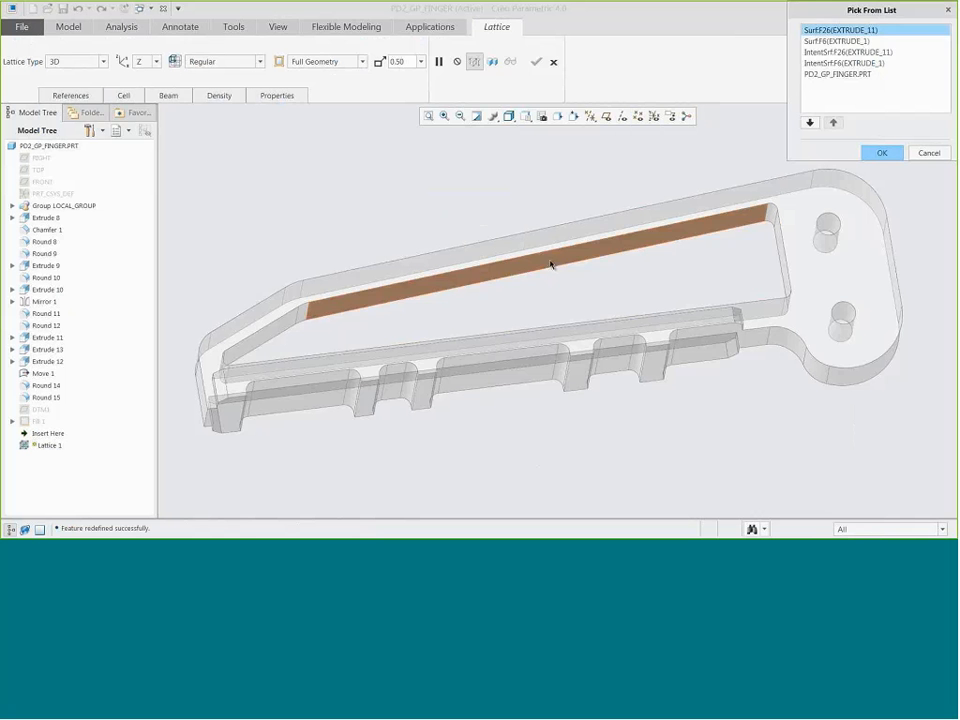
pyautogui.click(831, 52)
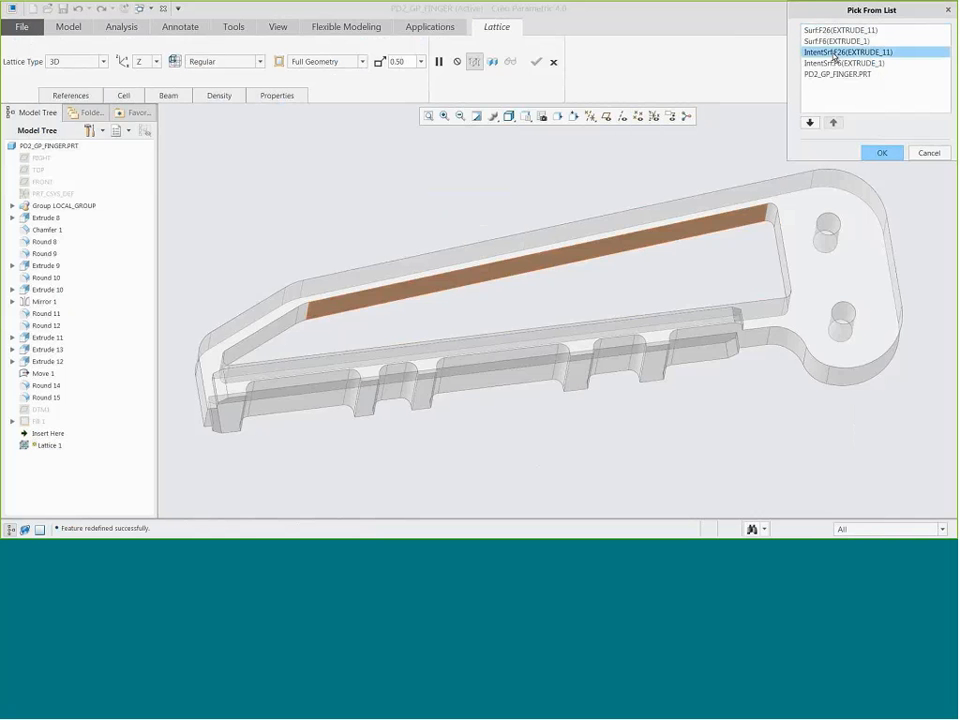
pyautogui.click(882, 152)
# - Add the Extrude 1 surface around the finger's outer profile to the lattice's bounding surfaces
pyautogui.rightClick(669, 175)
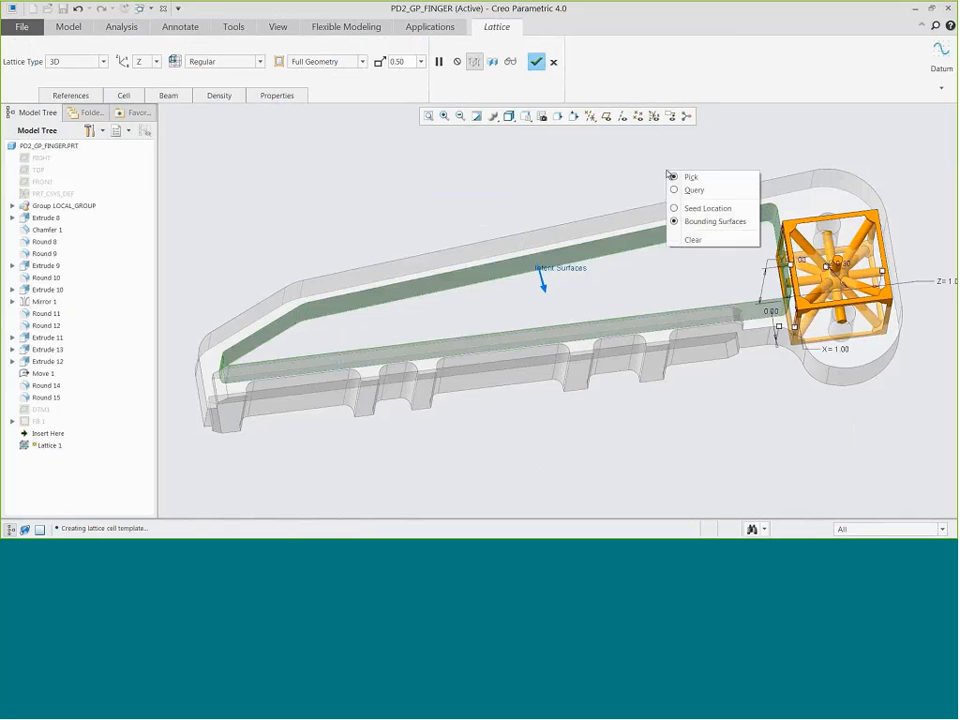
pyautogui.click(690, 189)
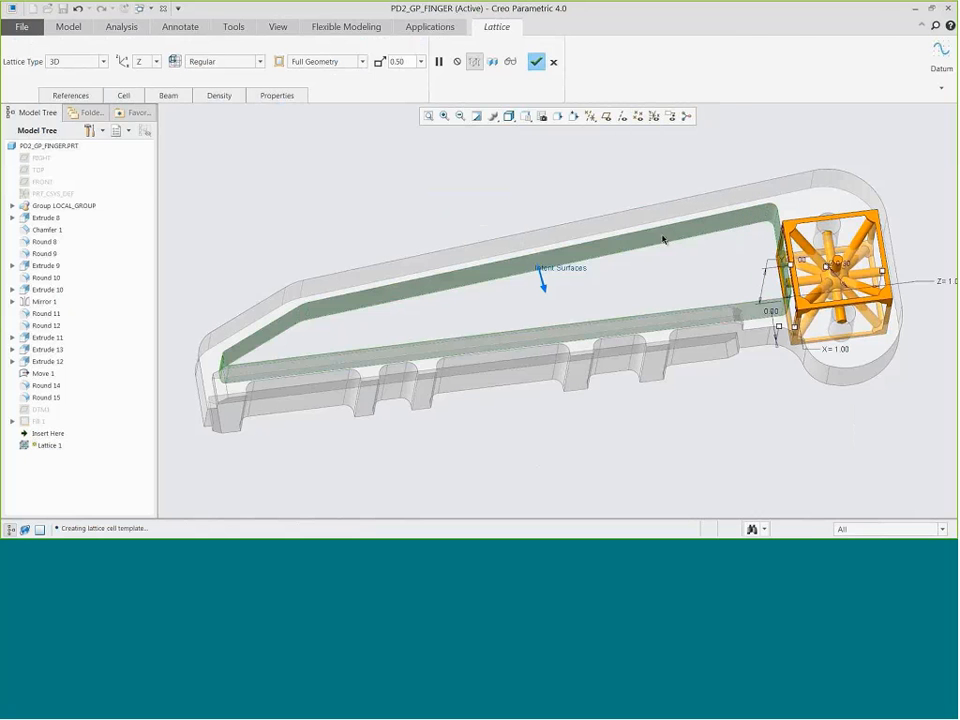
pyautogui.click(662, 238)
pyautogui.press('Down')
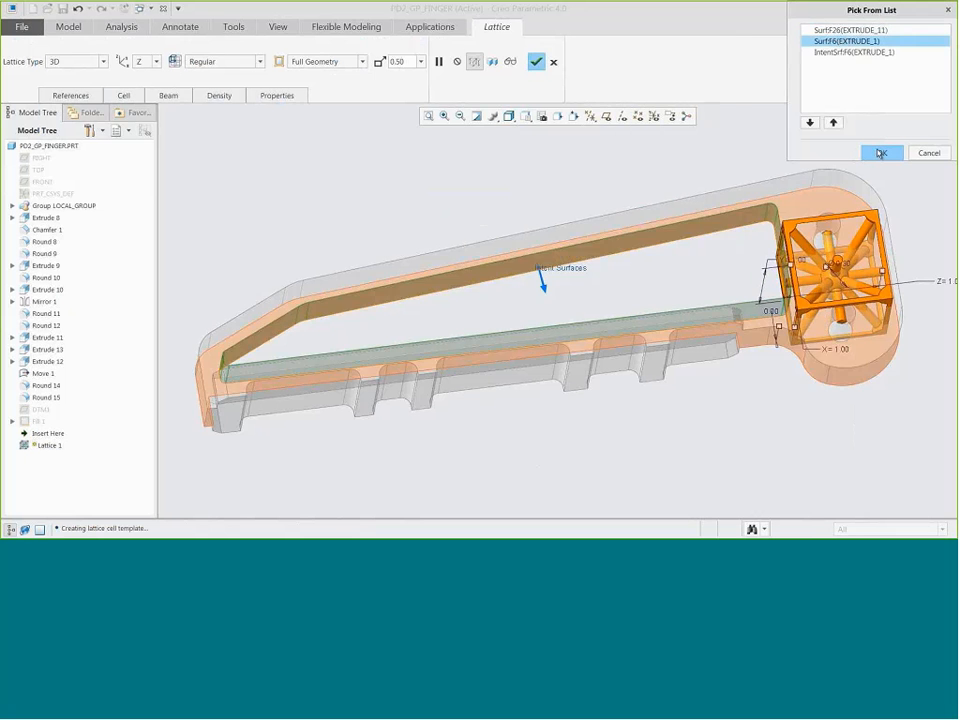
pyautogui.click(882, 152)
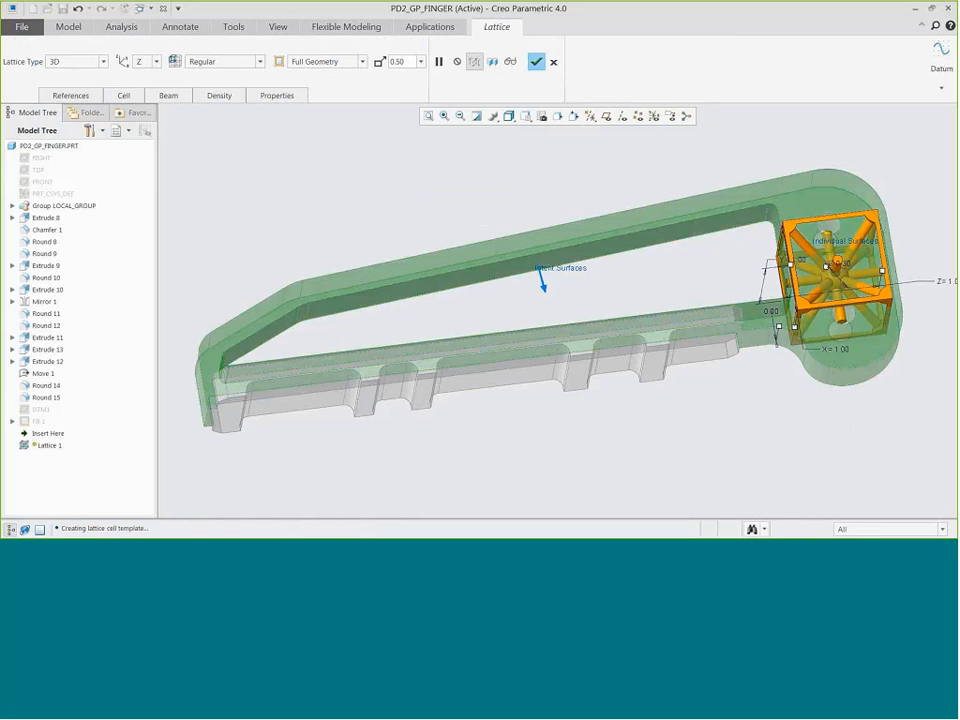
# - Scale the lattice cell by 0.50, preview the lattice in the pocket and resume editing the feature
pyautogui.click(422, 62)
pyautogui.click(403, 108)
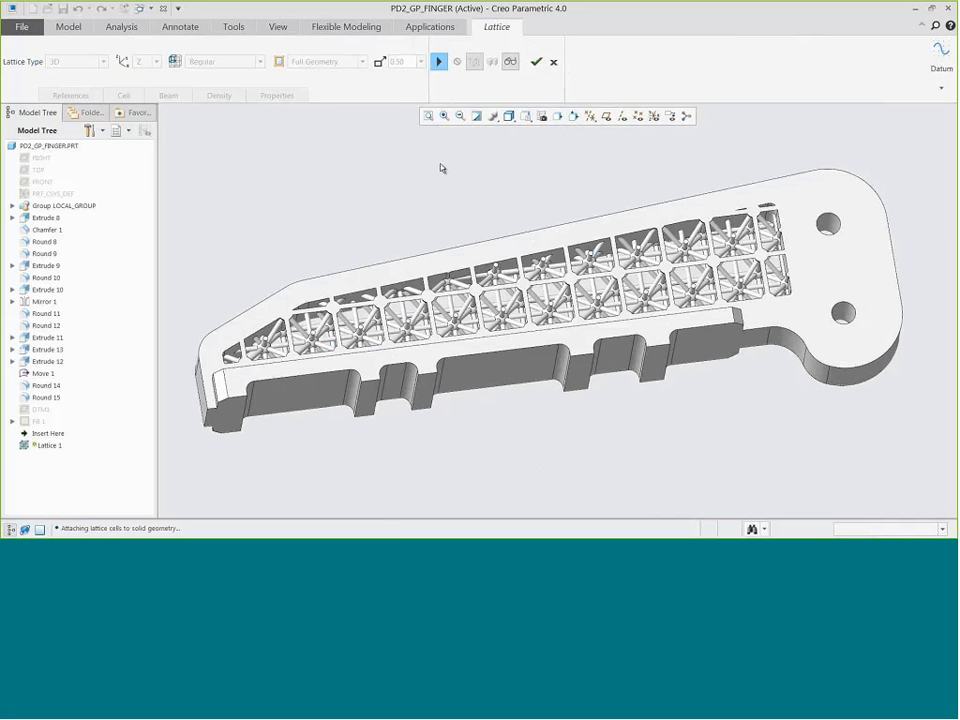
pyautogui.click(440, 64)
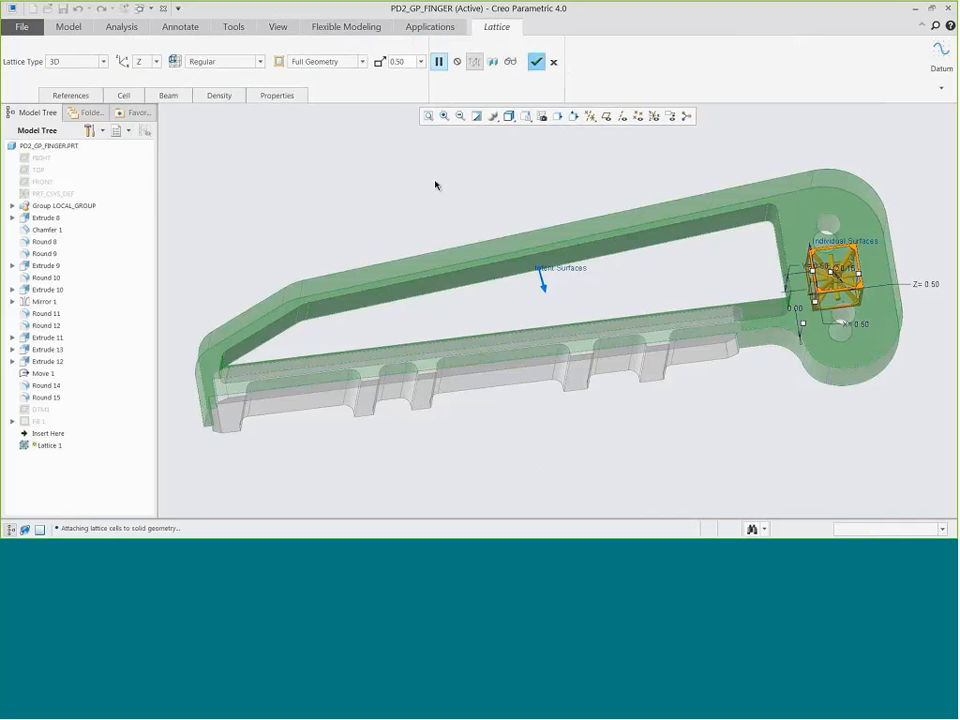
# - Make the lattice cells triangular, turn off inner horizontal beams, turn on removal of dangling beams and preview the result
pyautogui.click(123, 95)
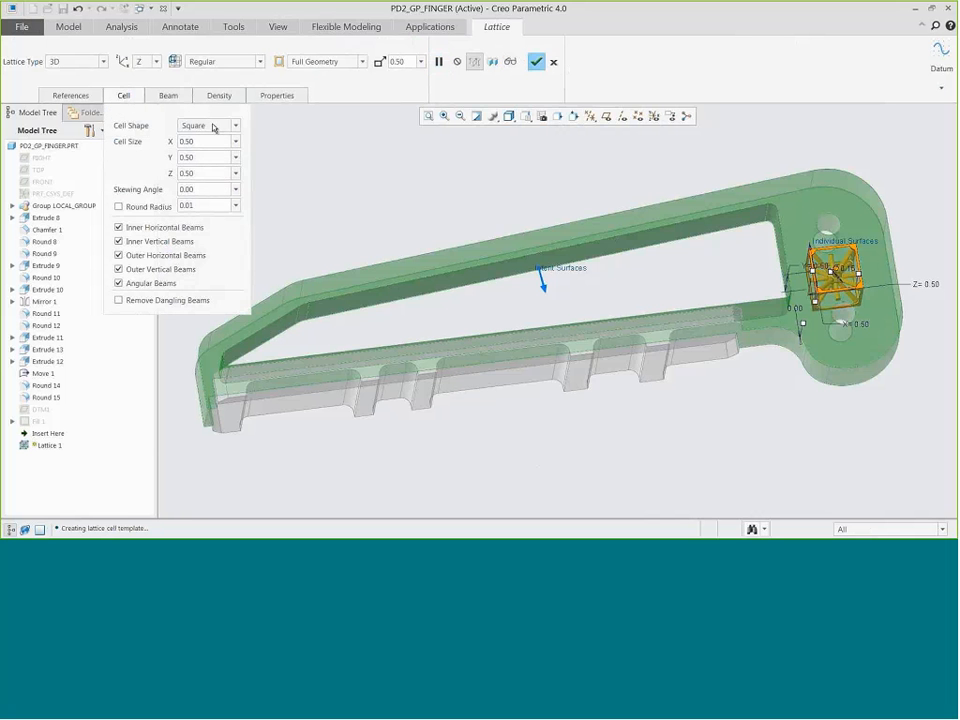
pyautogui.click(213, 126)
pyautogui.click(209, 139)
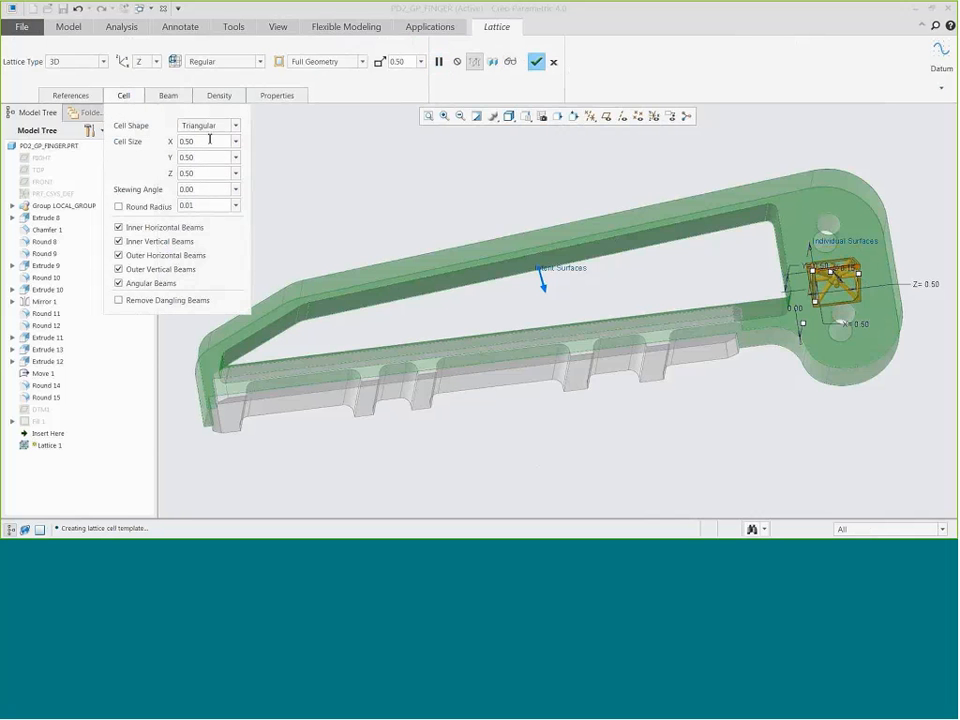
pyautogui.click(120, 228)
pyautogui.click(119, 300)
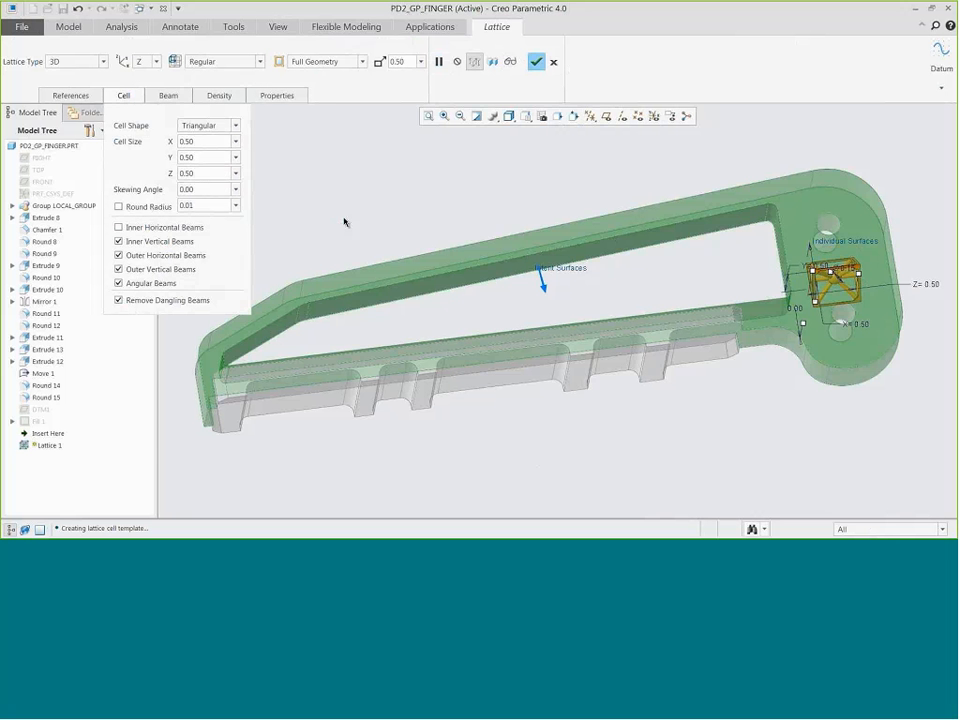
pyautogui.click(508, 62)
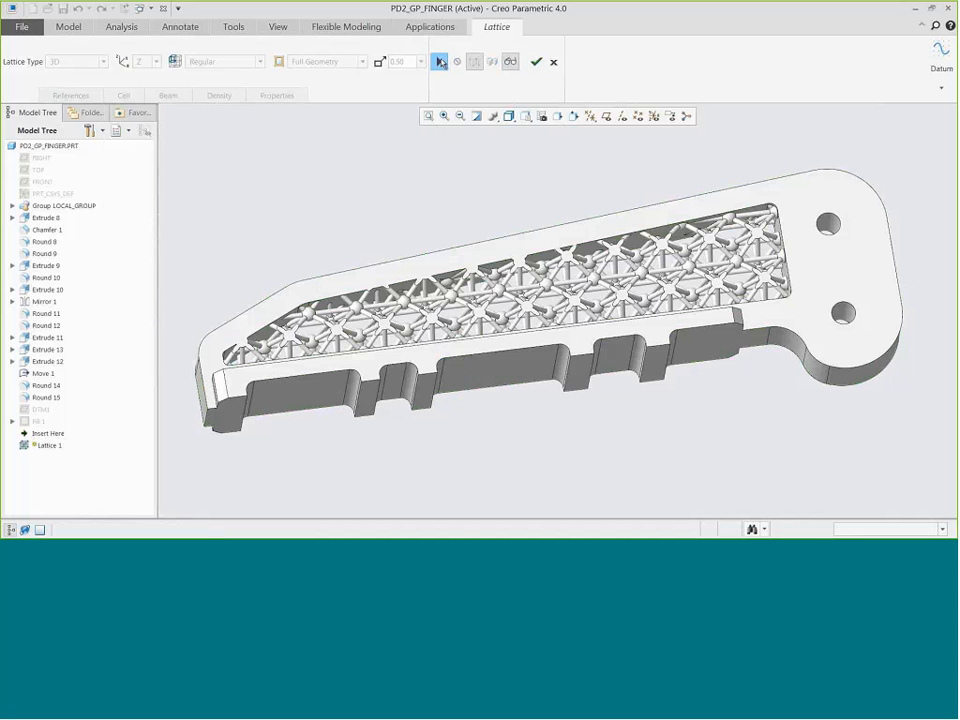
pyautogui.click(440, 62)
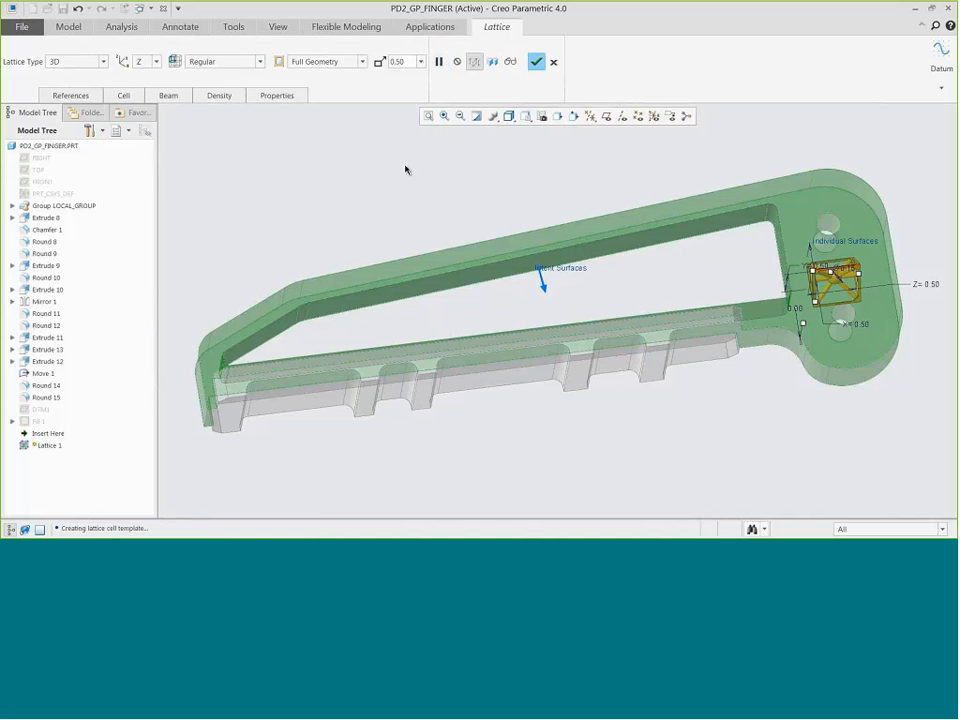
# - Change the lattice type to 2.5D and set its direction to Y
pyautogui.click(103, 62)
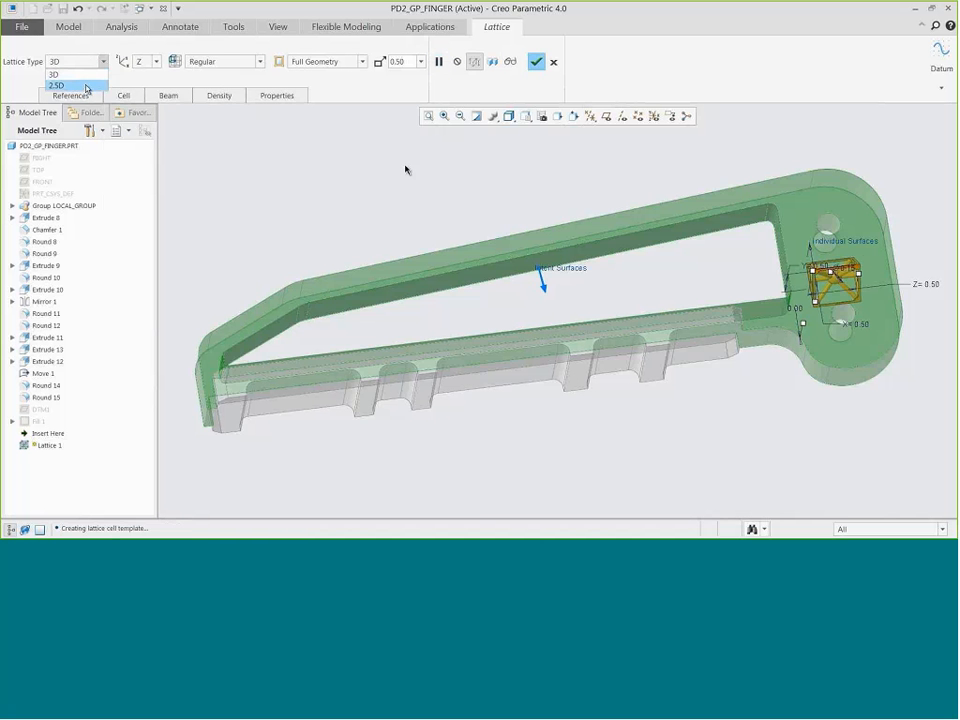
pyautogui.click(86, 86)
pyautogui.click(148, 62)
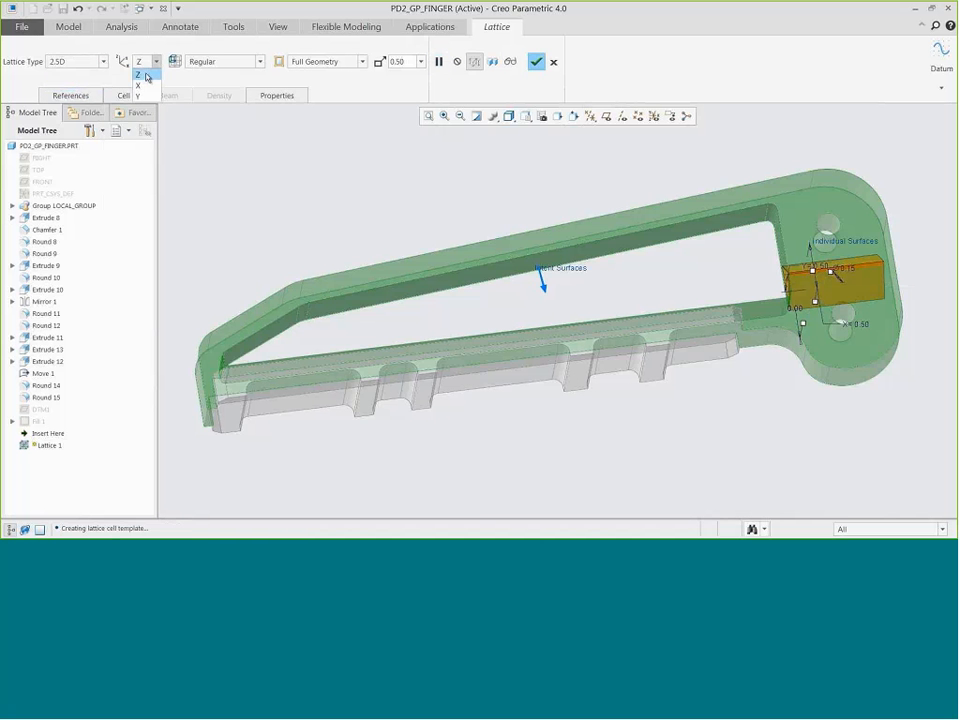
pyautogui.click(140, 95)
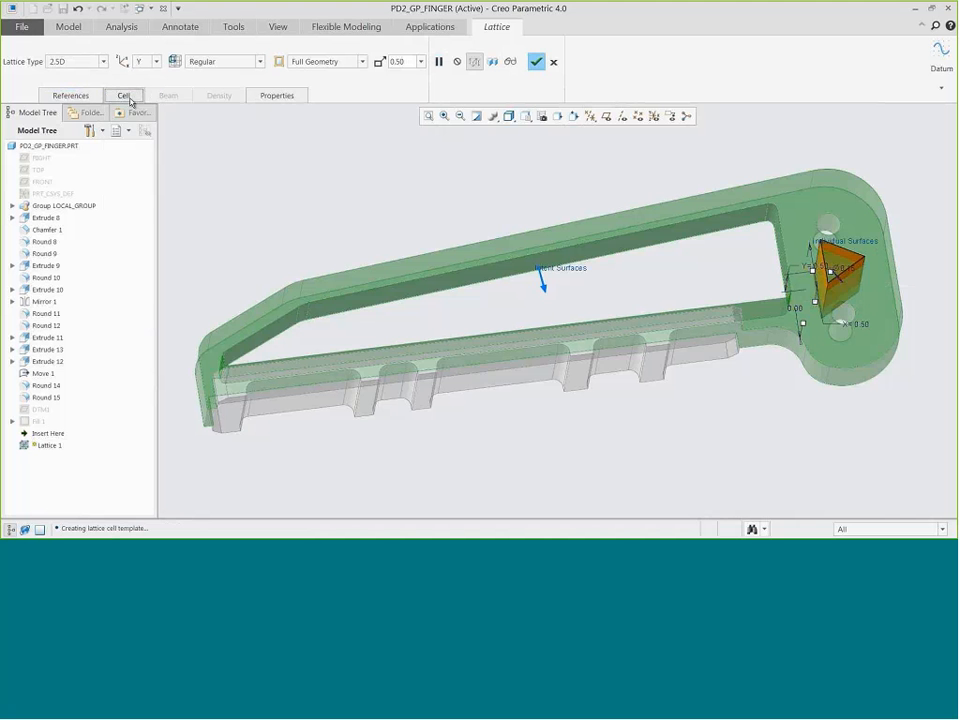
# - Set the 2.5D lattice's cell shape to Square and preview the resulting grid in the pocket
pyautogui.click(126, 97)
pyautogui.click(210, 127)
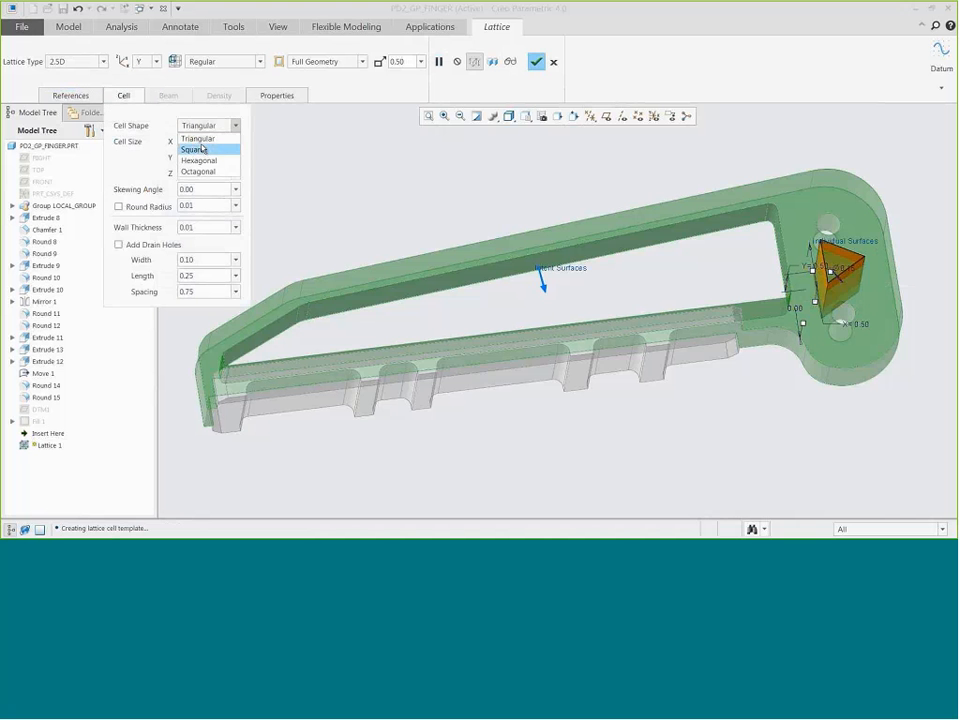
pyautogui.click(196, 149)
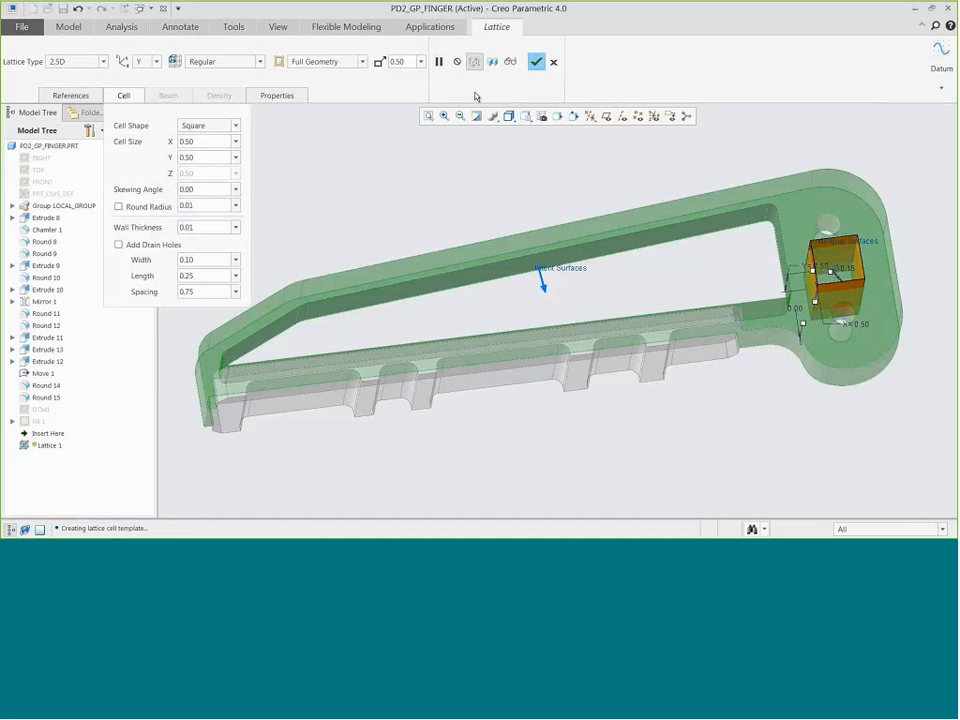
pyautogui.click(510, 61)
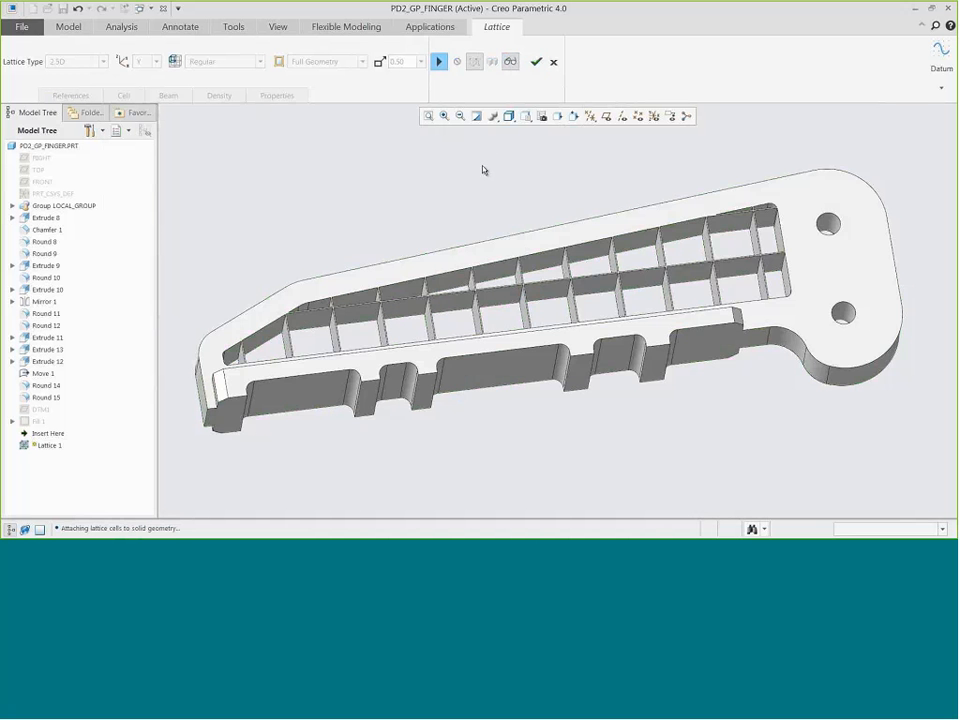
pyautogui.click(438, 61)
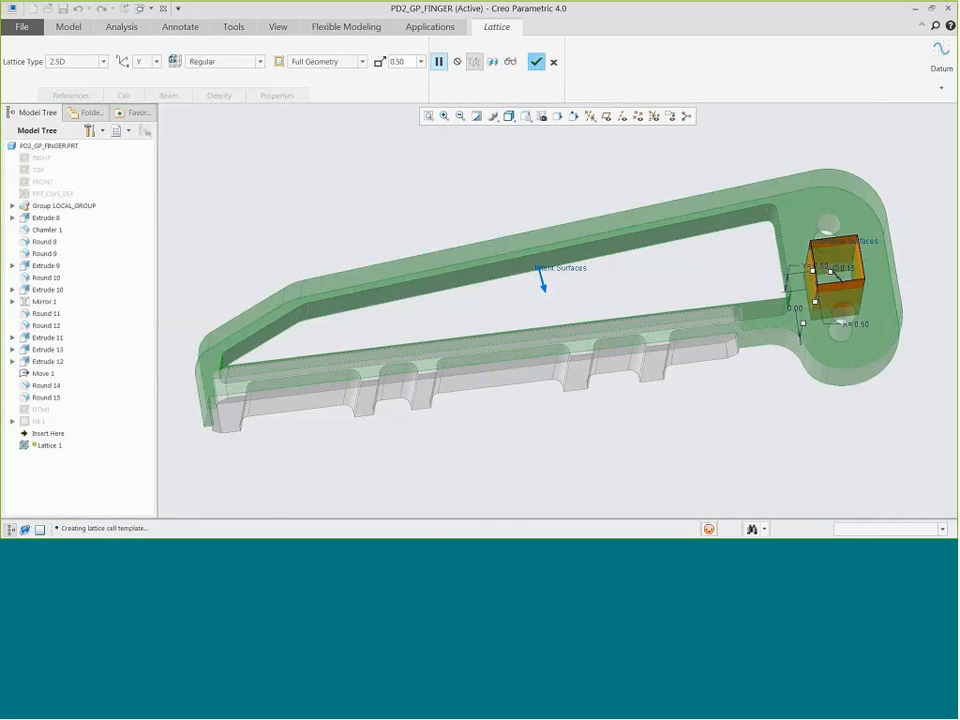
# - Try the Quasi-radial cell arrangement in a preview, and return the lattice to the Regular arrangement
pyautogui.click(259, 62)
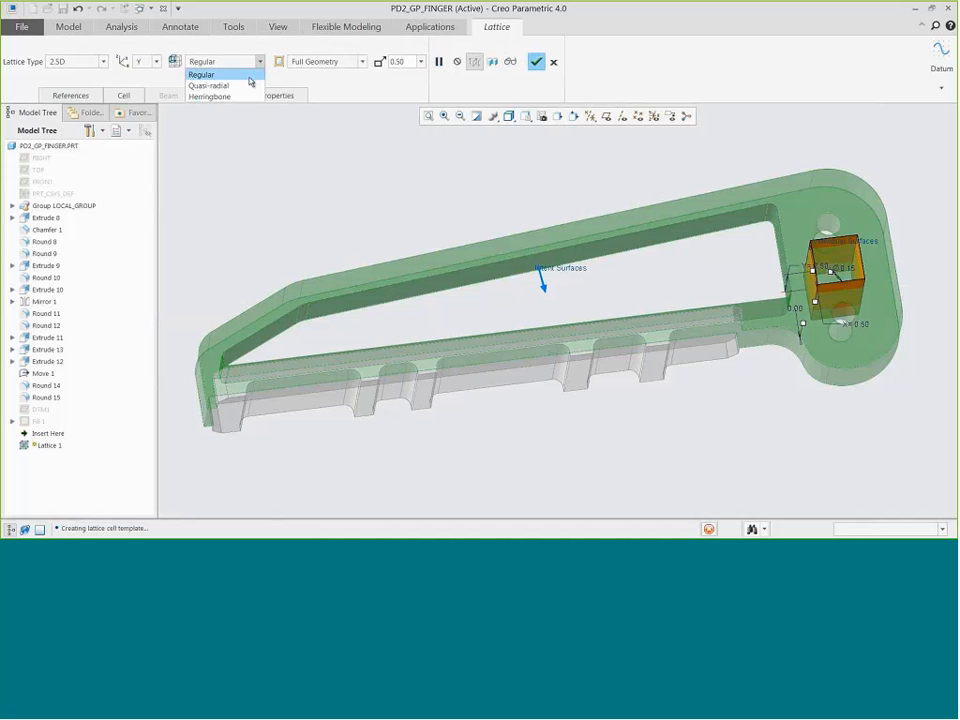
pyautogui.click(250, 86)
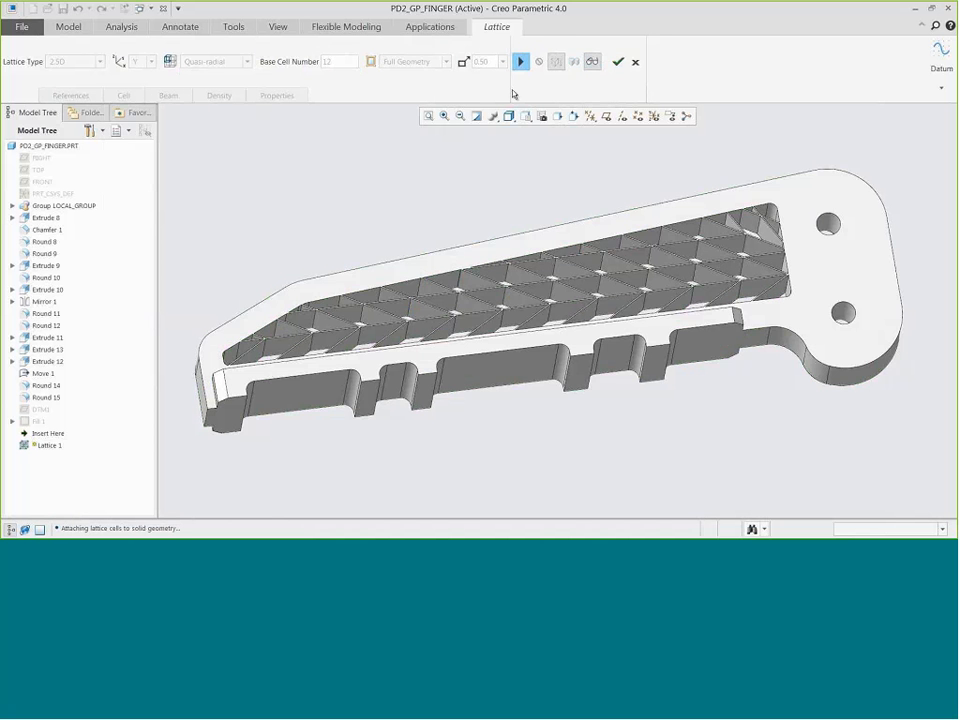
pyautogui.click(520, 61)
pyautogui.click(235, 66)
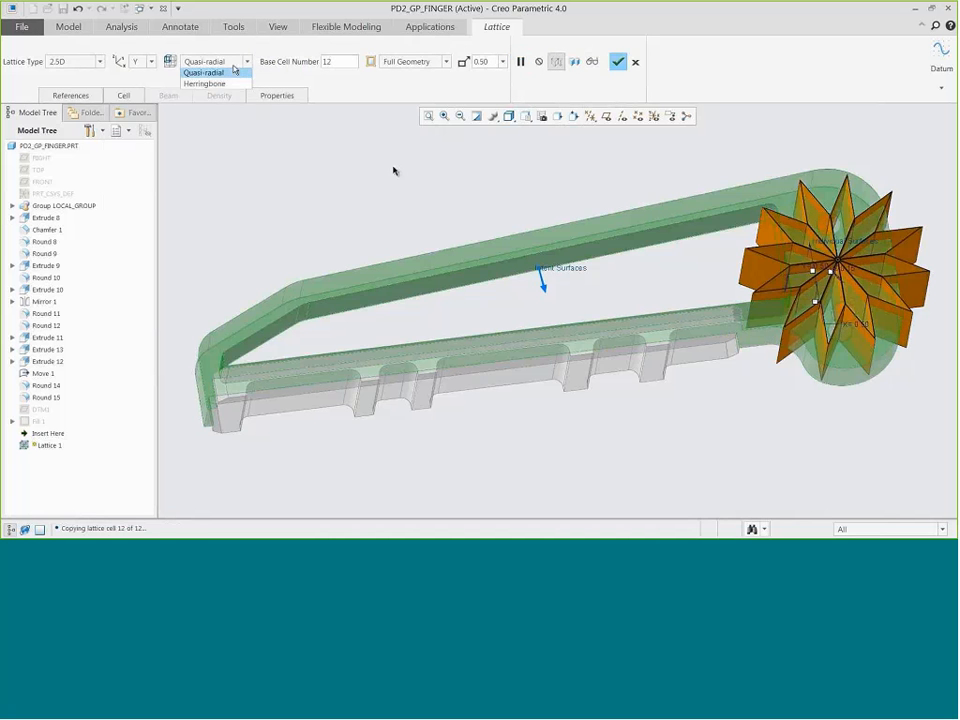
pyautogui.click(231, 75)
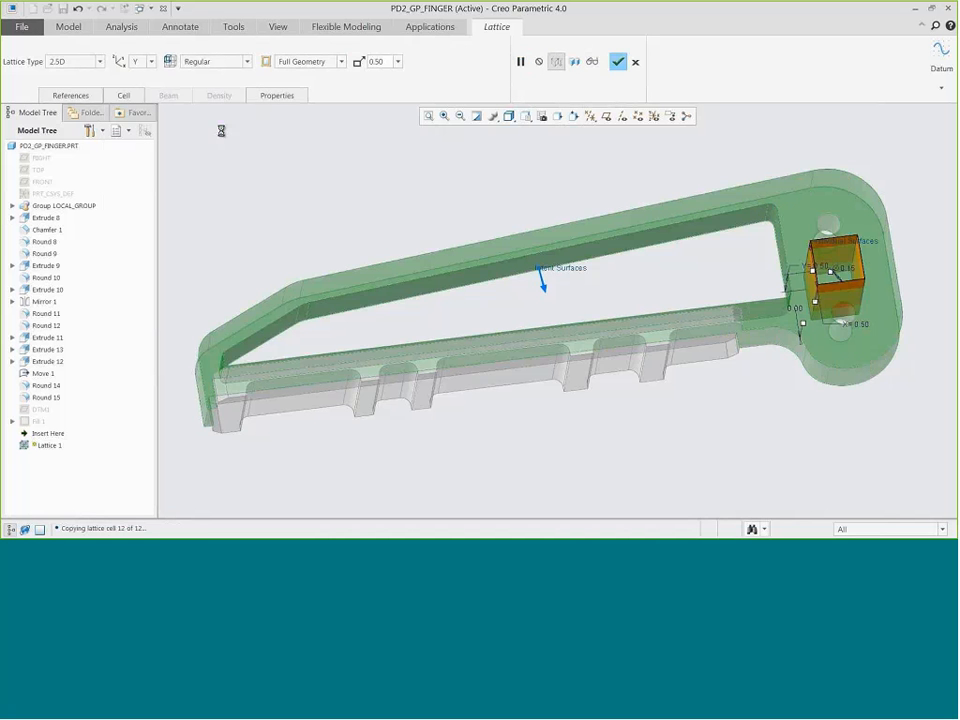
# - Set the lattice's cell shape to Hexagonal and preview the lattice before resuming the feature
pyautogui.click(123, 95)
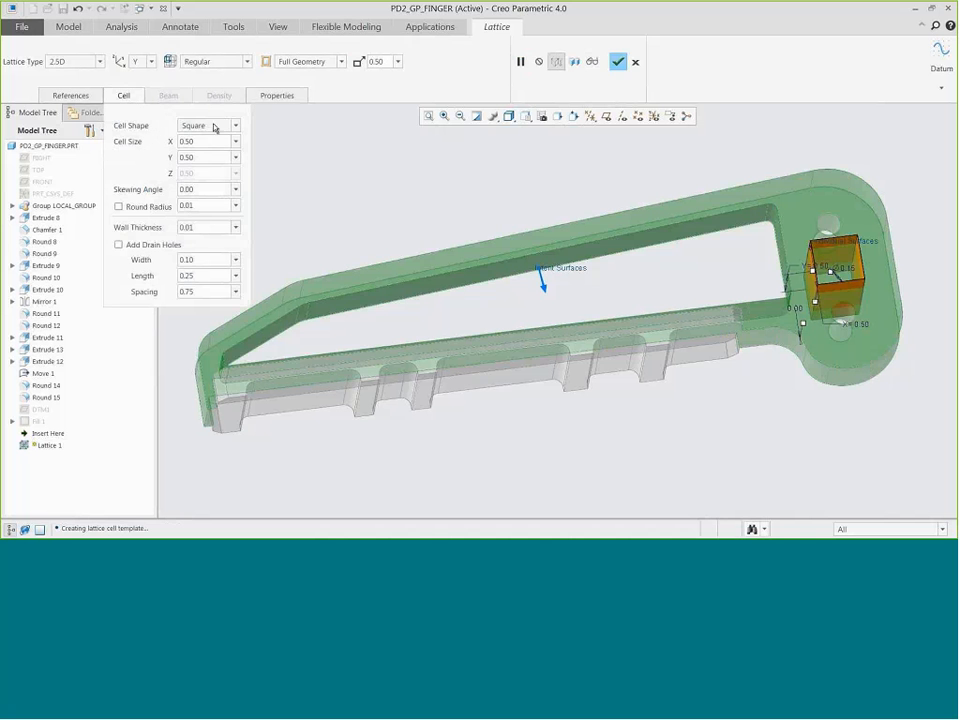
pyautogui.click(210, 126)
pyautogui.click(210, 161)
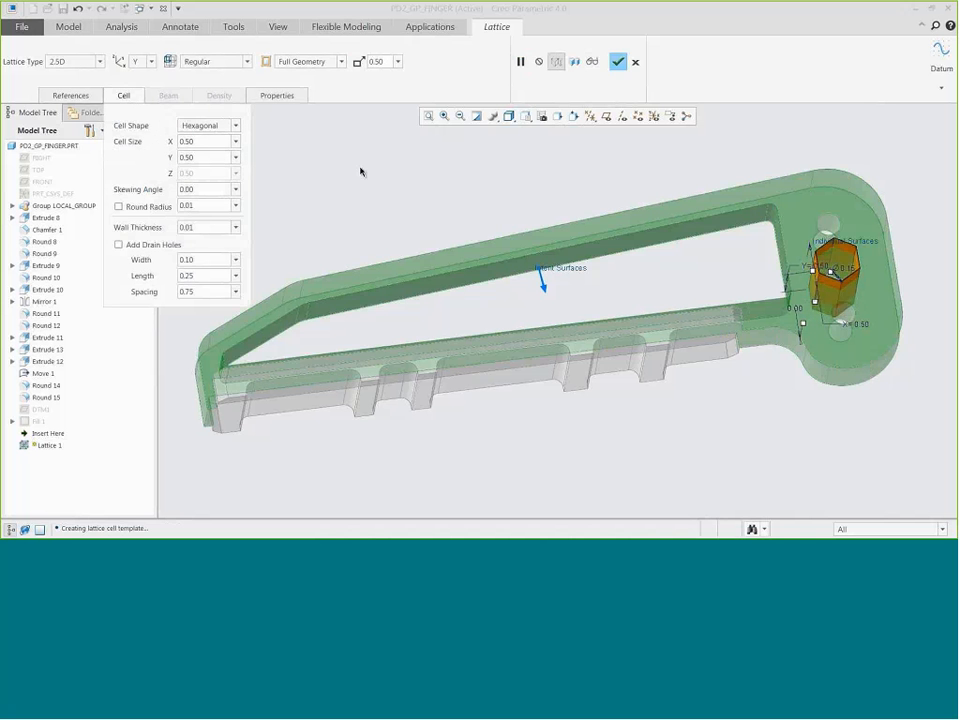
pyautogui.click(592, 61)
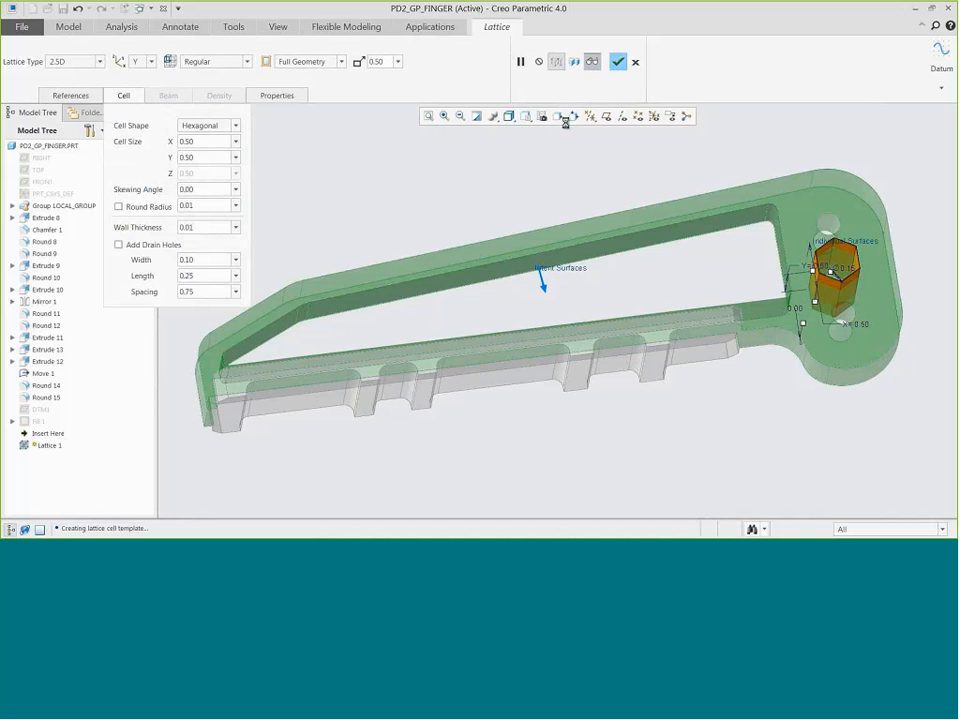
pyautogui.click(520, 61)
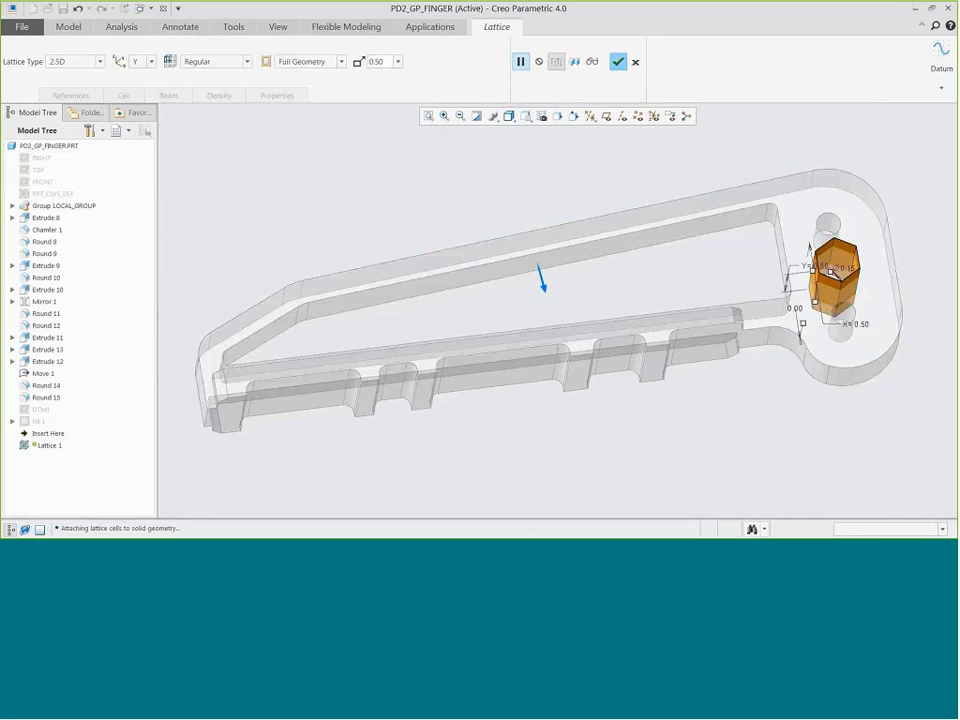
# - Add drain holes to the hexagonal lattice cells, preview the perforated walls and resume editing the feature
pyautogui.click(129, 95)
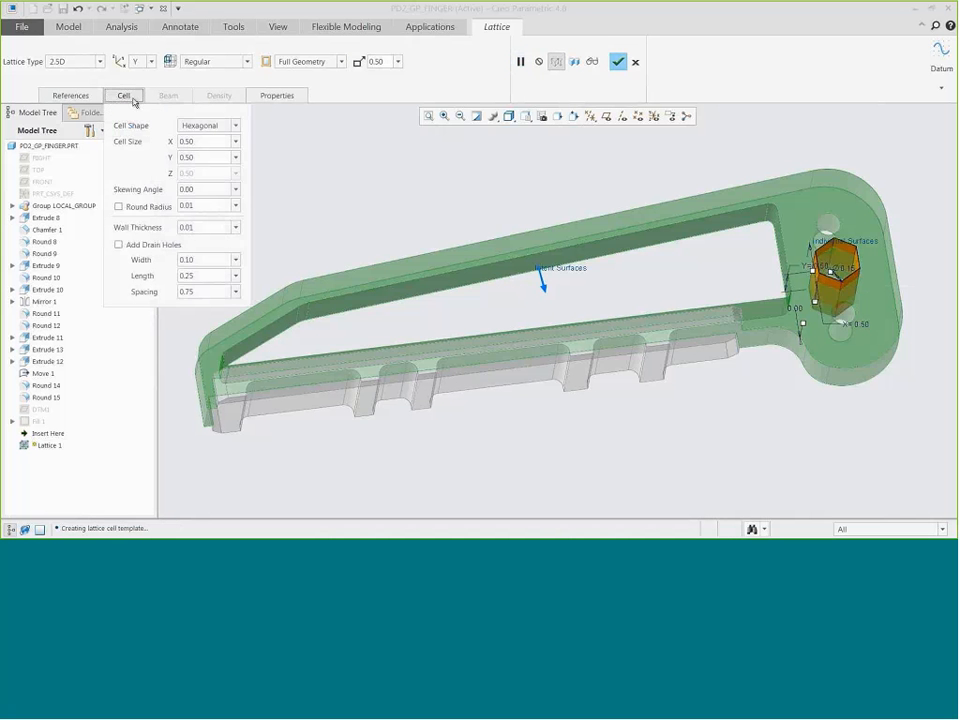
pyautogui.click(132, 245)
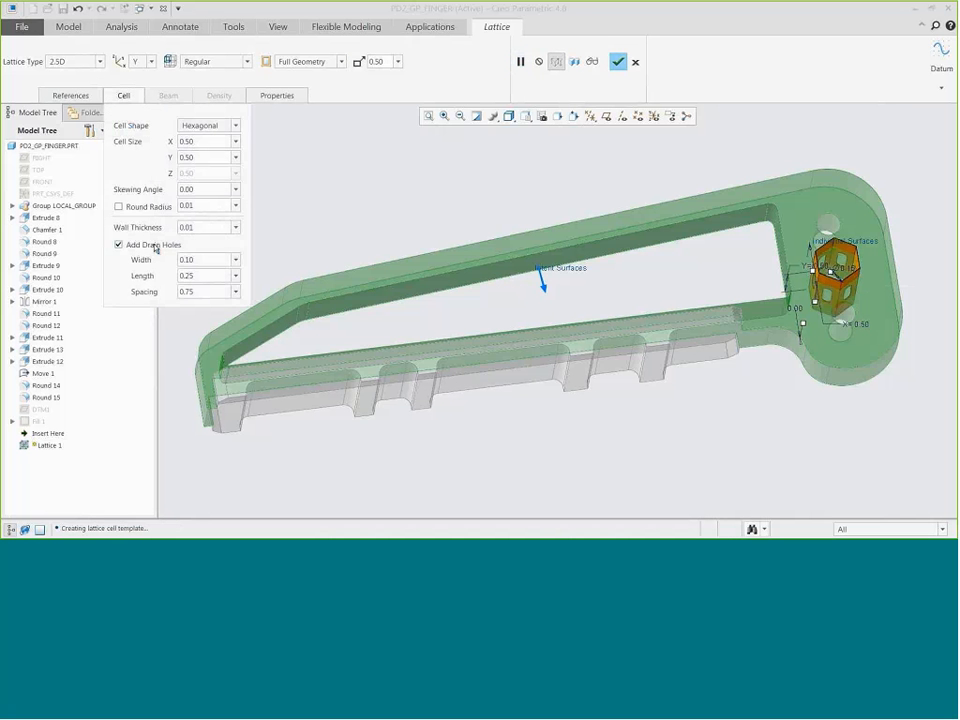
pyautogui.click(592, 61)
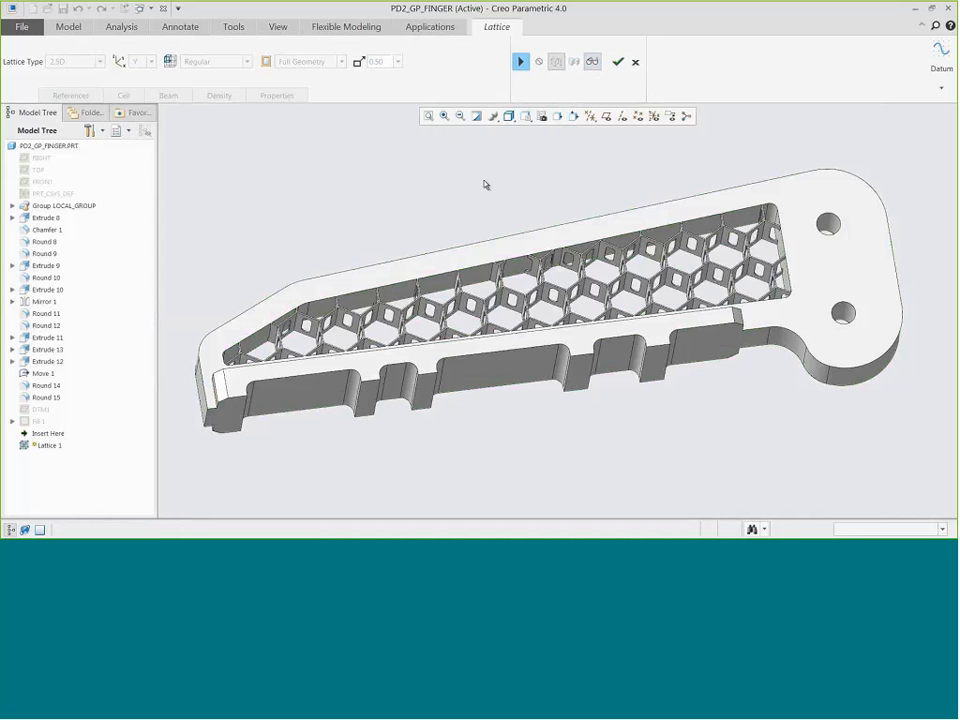
pyautogui.click(521, 62)
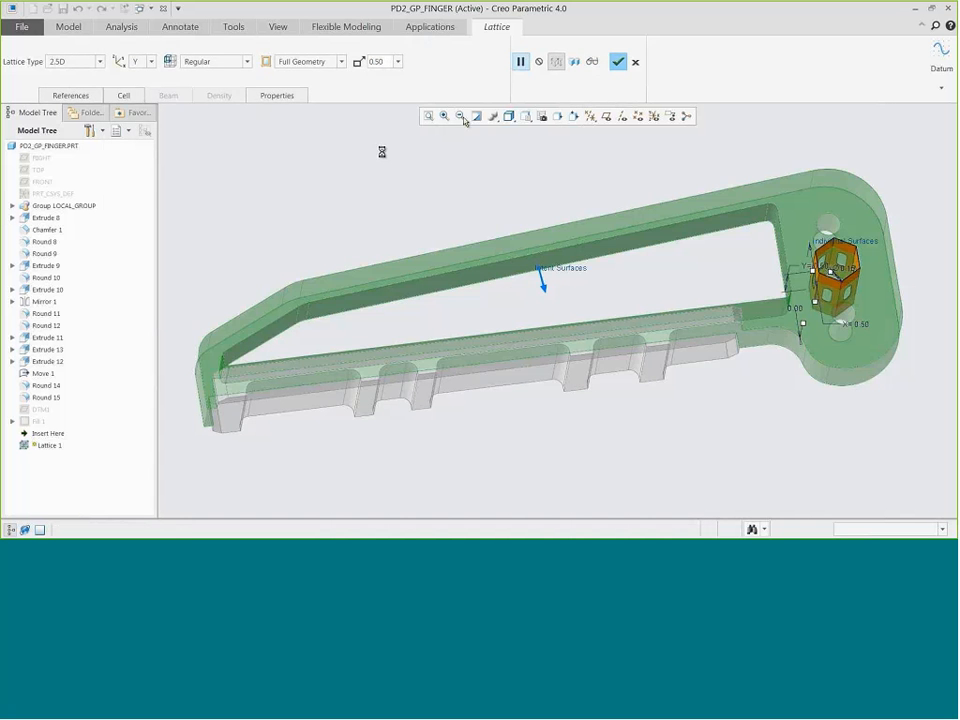
# - Change the lattice type from 2.5D to 3D and set its cell shape to Square
pyautogui.click(90, 62)
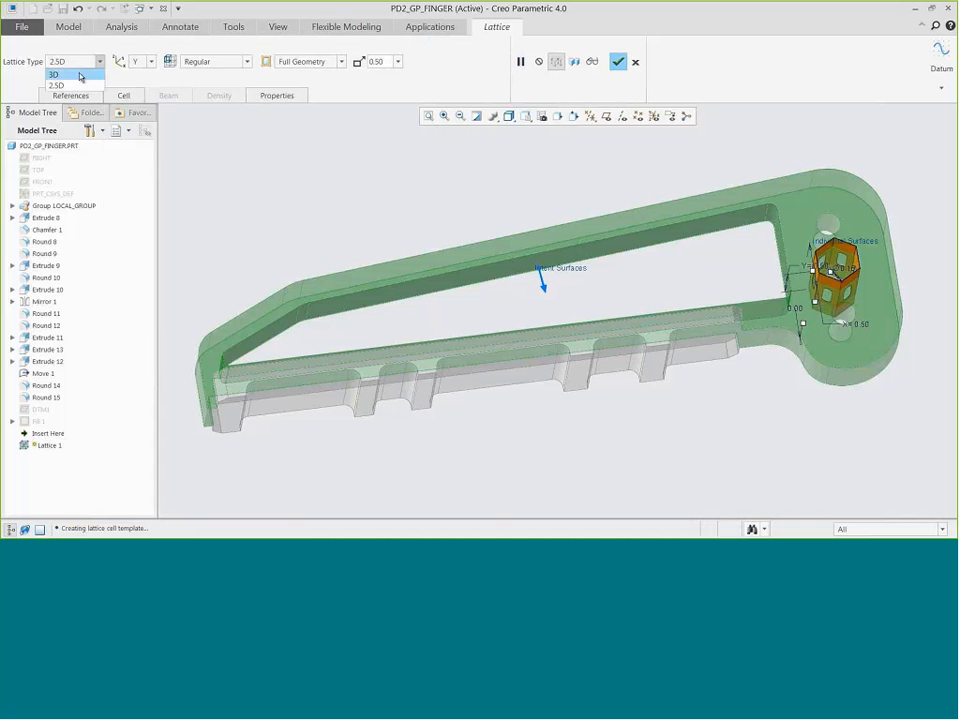
pyautogui.click(80, 77)
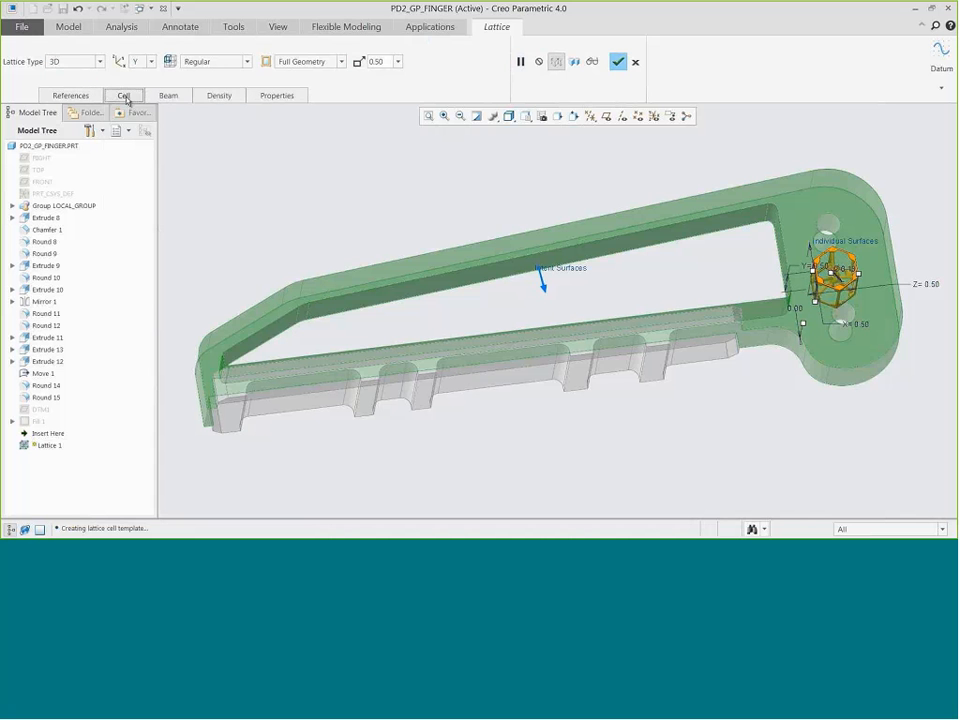
pyautogui.click(124, 95)
pyautogui.click(212, 126)
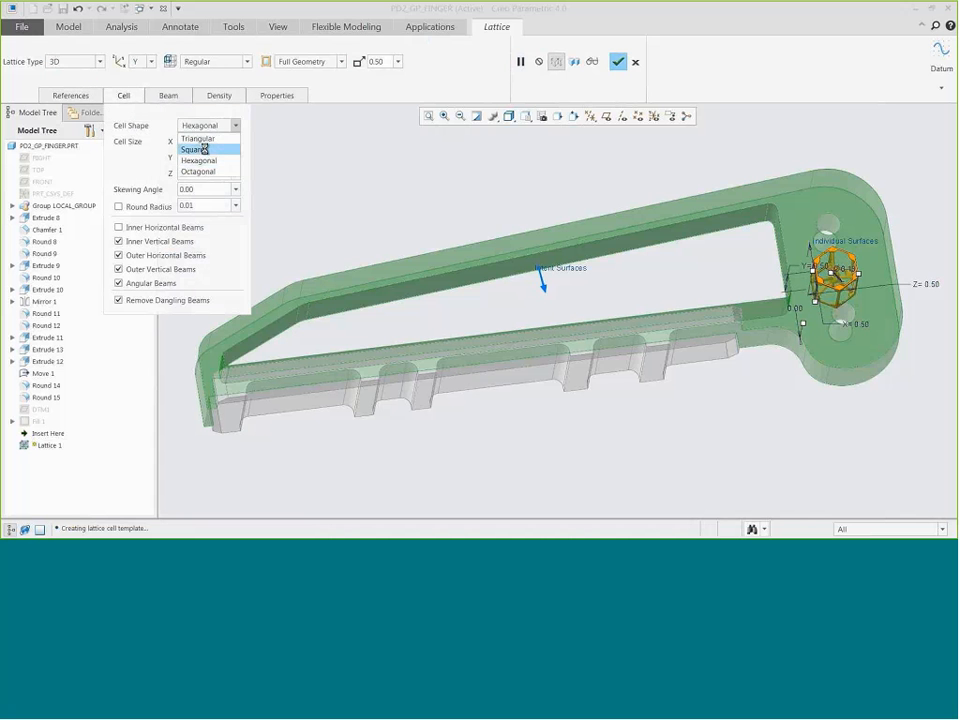
pyautogui.click(194, 149)
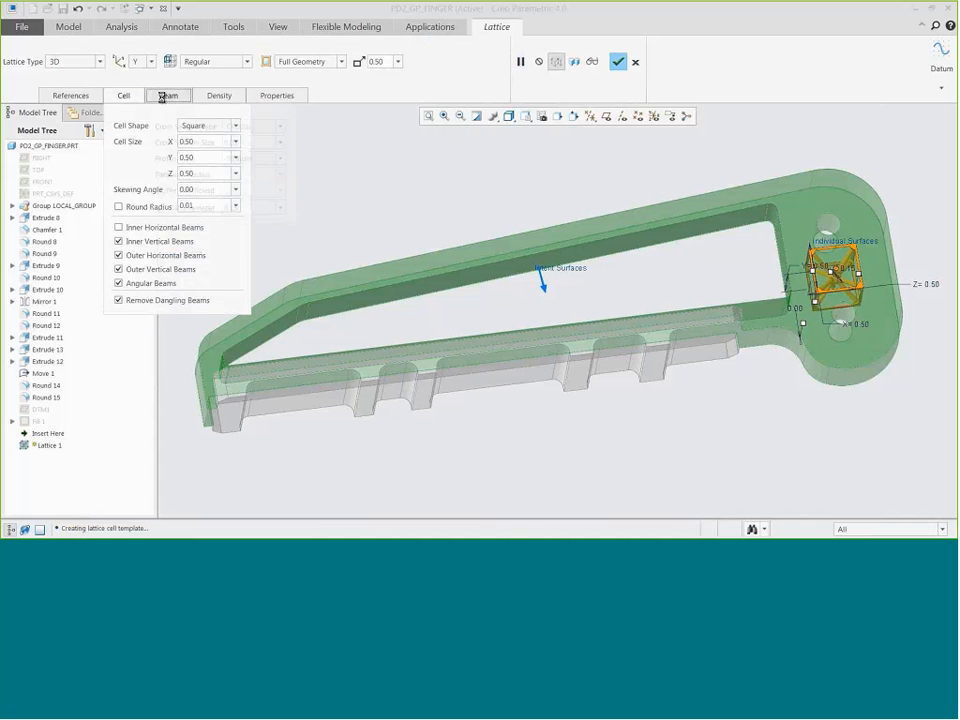
# - Set the lattice beams' cross section size to 0.03 and ball diameter to 0.13, preview the lattice and resume editing
pyautogui.click(168, 95)
pyautogui.doubleClick(232, 142)
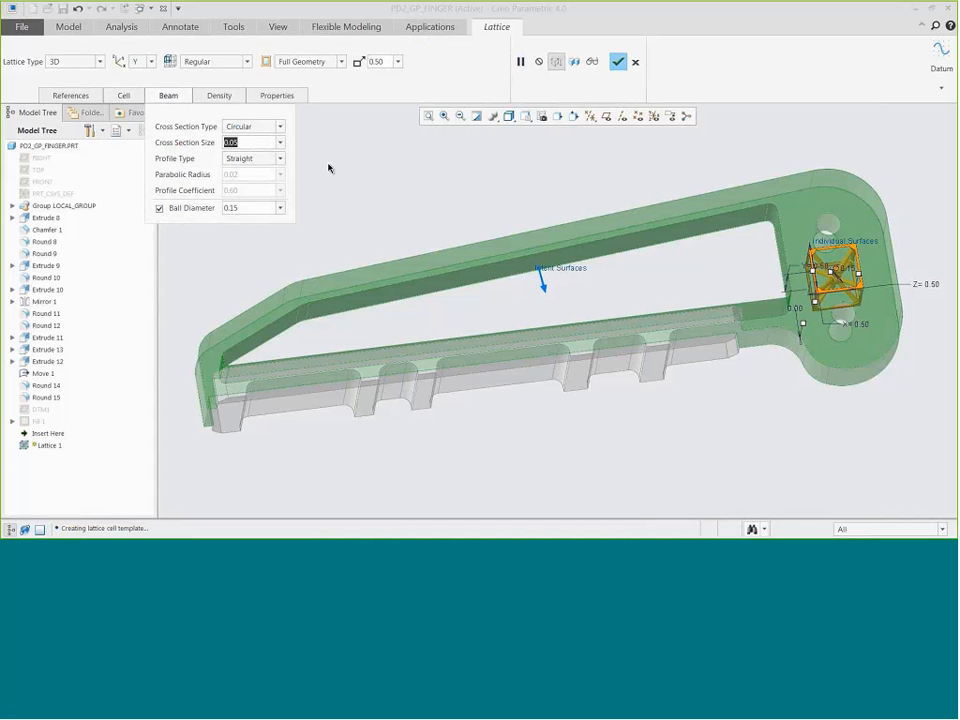
pyautogui.write('0.03')
pyautogui.doubleClick(255, 207)
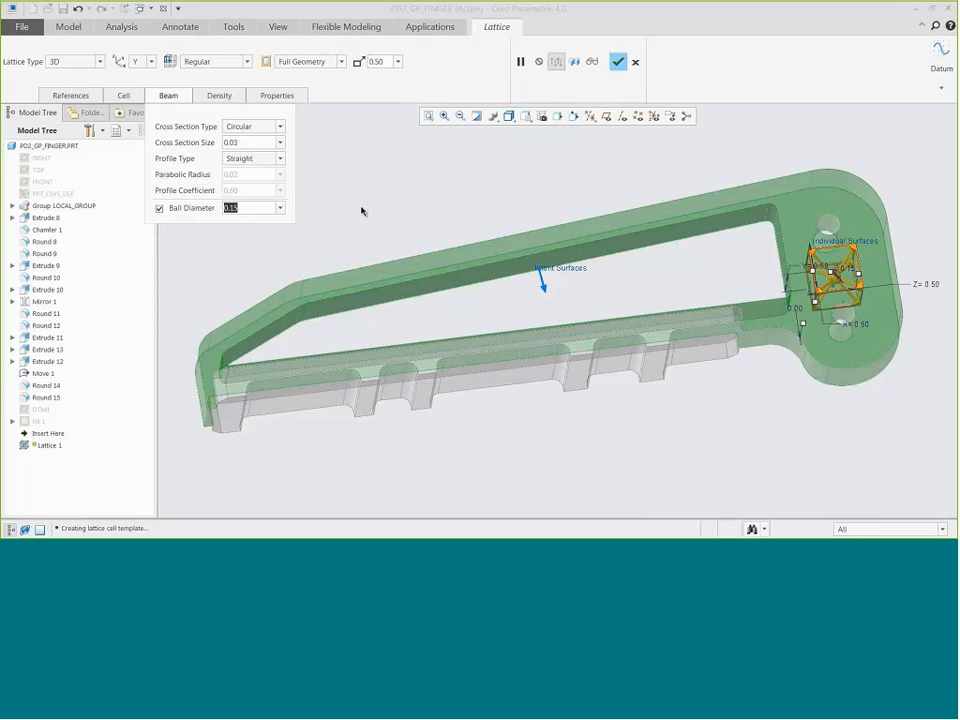
pyautogui.write('0.13')
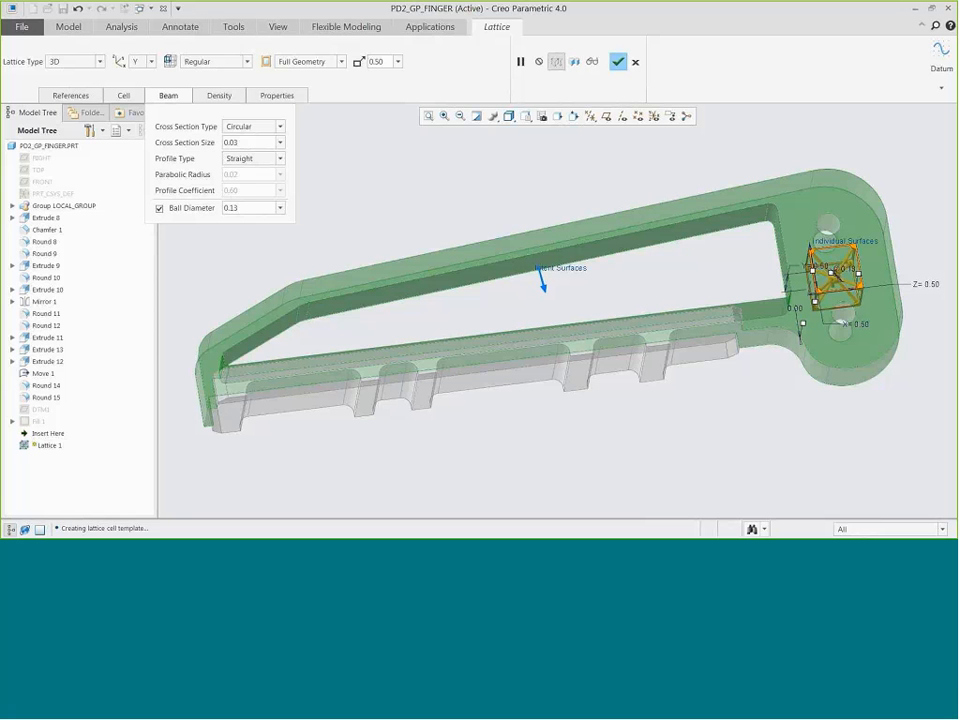
pyautogui.click(592, 62)
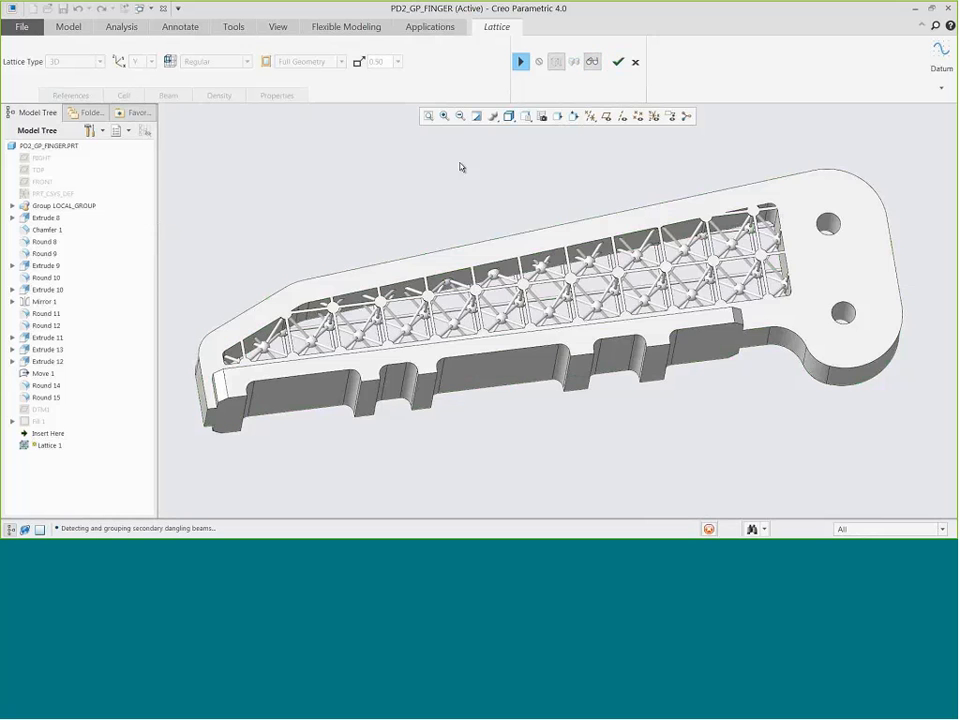
pyautogui.click(521, 62)
# - Show the Fill 1 surface and set the lattice's direction axis to Z
pyautogui.rightClick(40, 423)
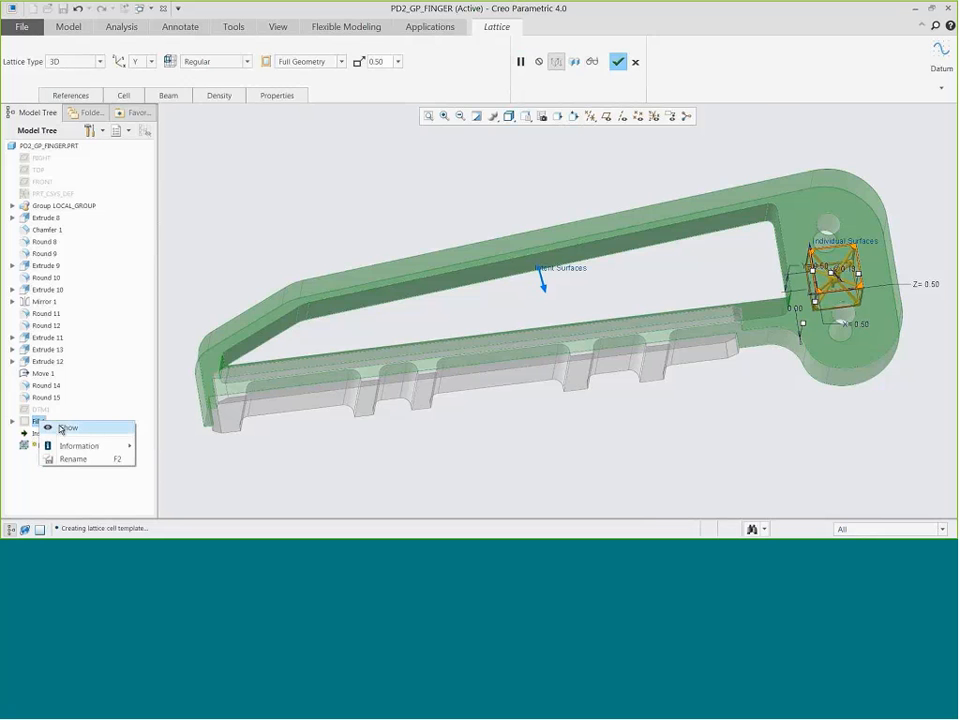
pyautogui.click(62, 428)
pyautogui.click(142, 61)
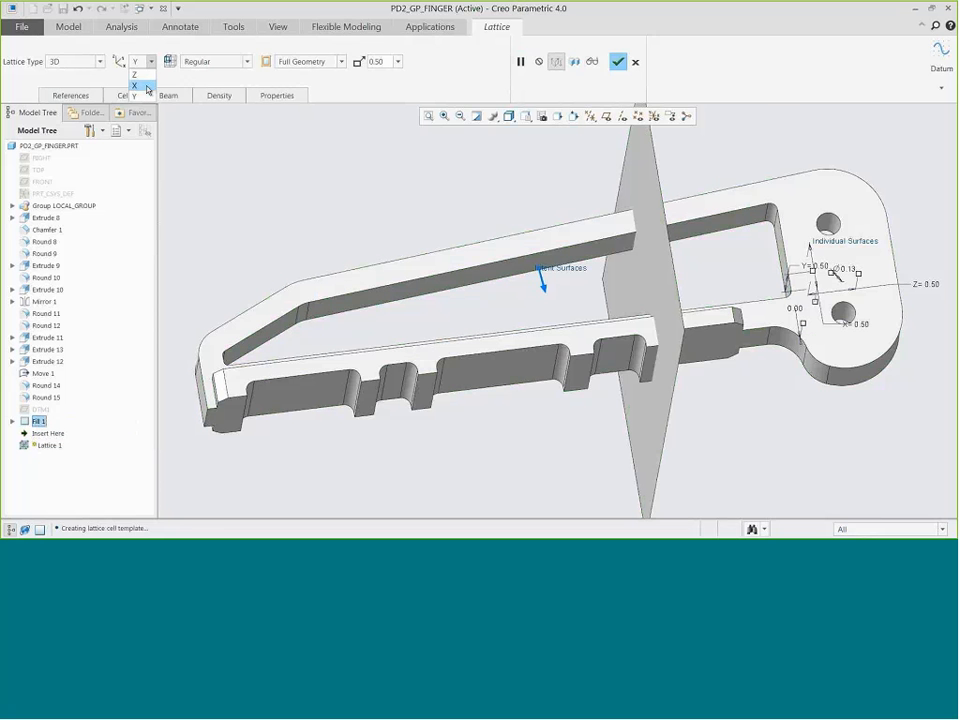
pyautogui.click(136, 75)
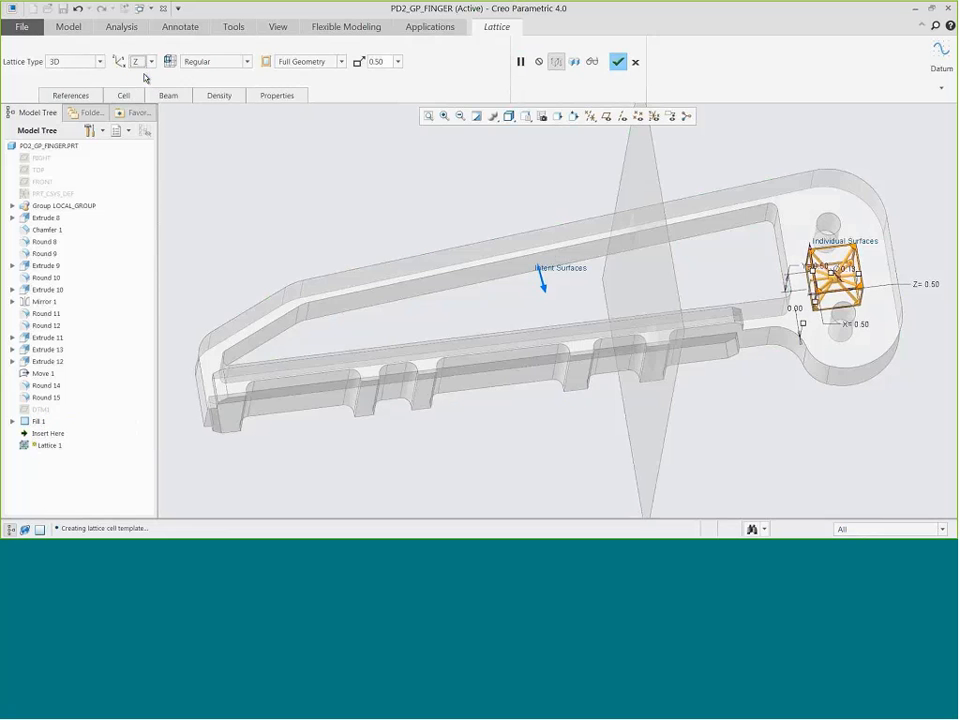
# - Add a variable beam set with distance 2, reference cross section size 0.08 and the Fill 1 surface as reference
pyautogui.click(221, 95)
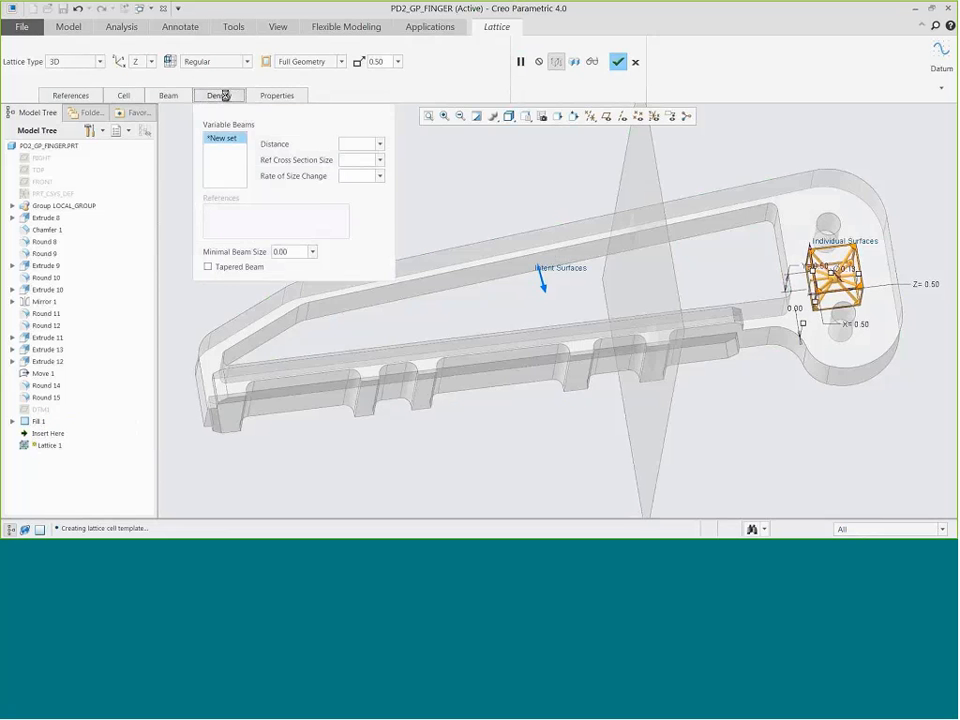
pyautogui.click(222, 138)
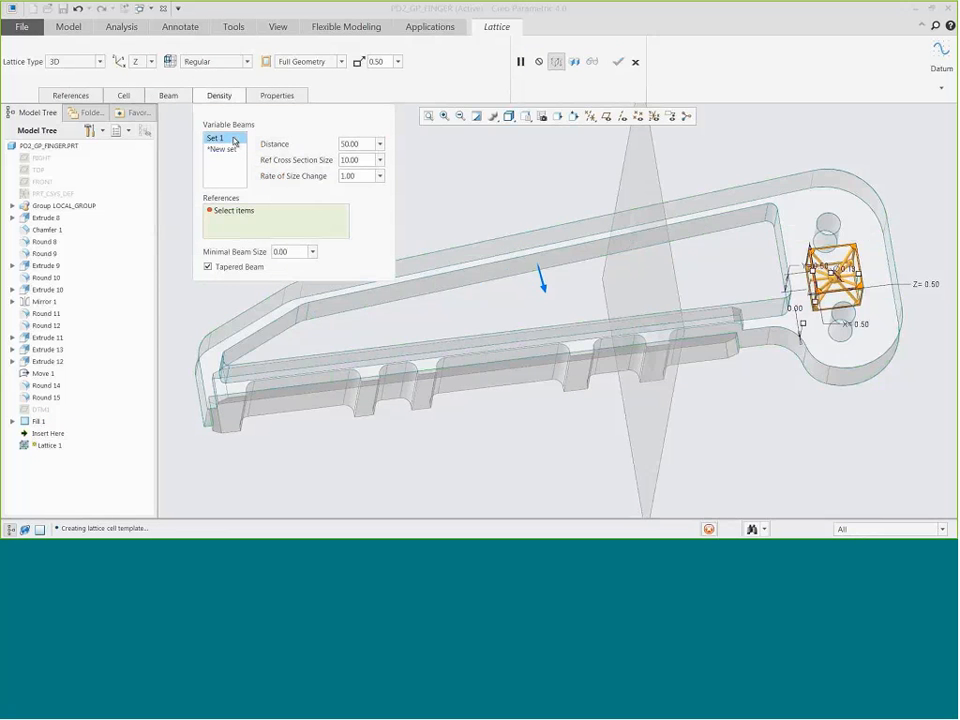
pyautogui.doubleClick(363, 144)
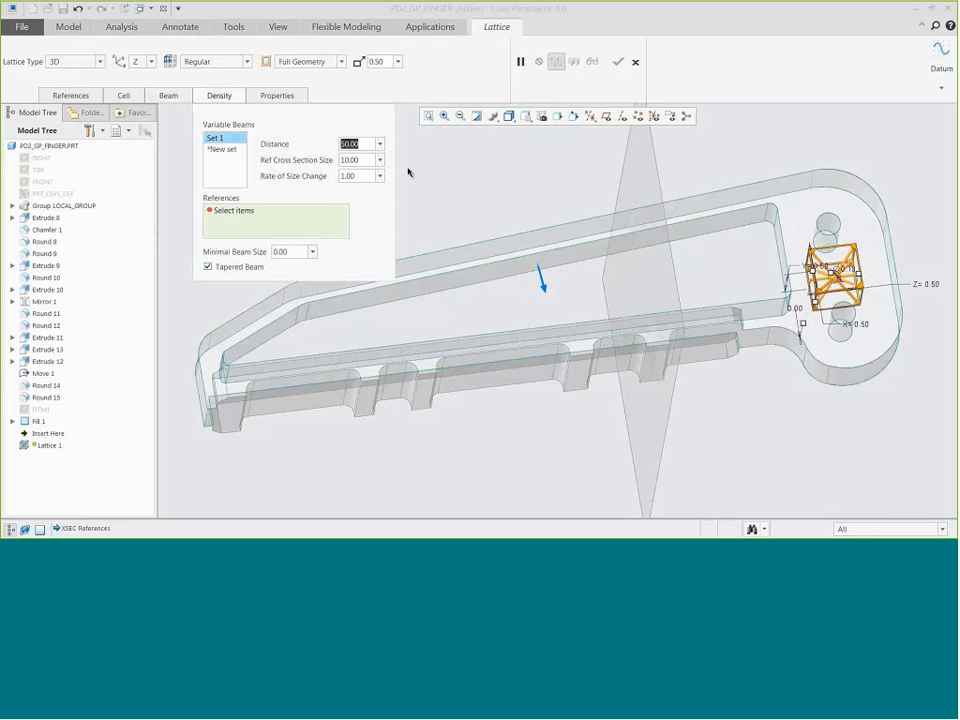
pyautogui.write('2')
pyautogui.click(360, 160)
pyautogui.doubleClick(360, 160)
pyautogui.write('0.08')
pyautogui.click(236, 212)
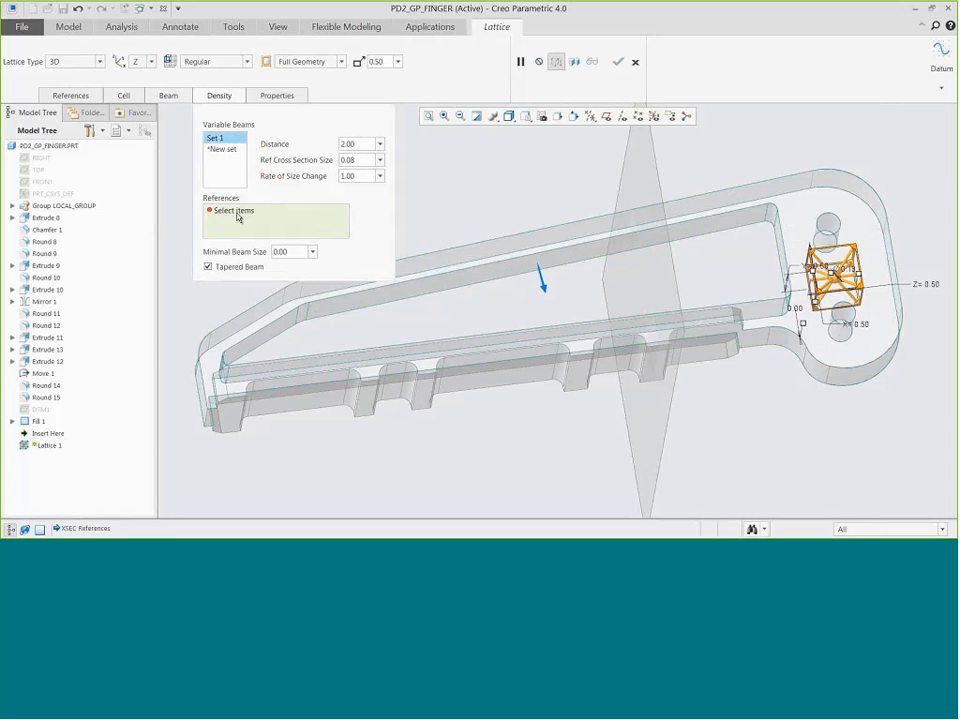
pyautogui.click(644, 181)
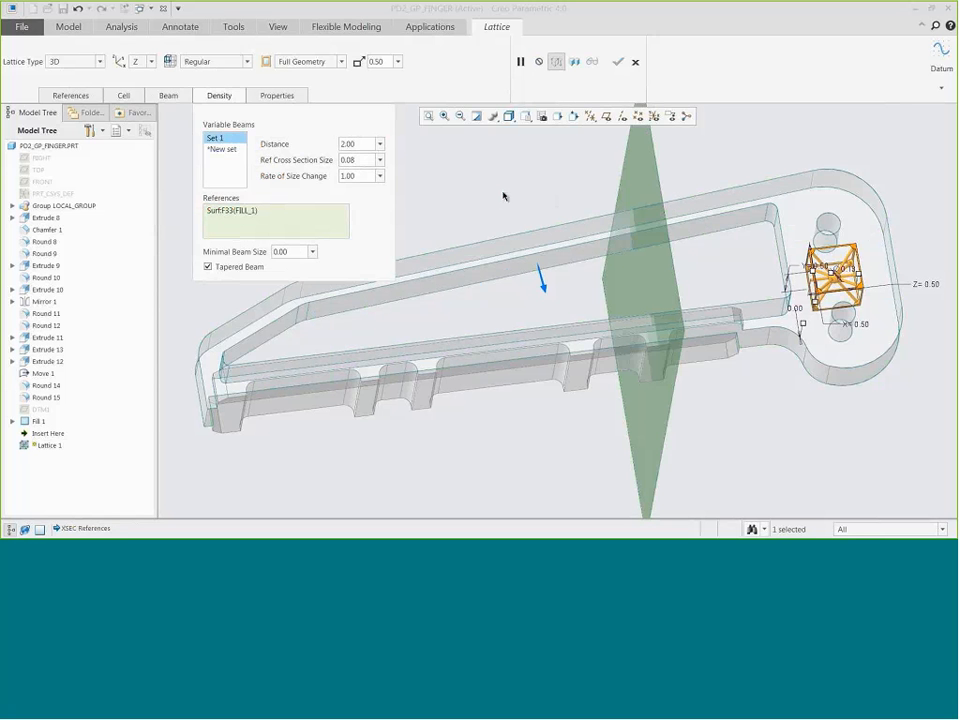
# - Hide the Fill 1 surface and complete the variable-density lattice feature
pyautogui.rightClick(40, 421)
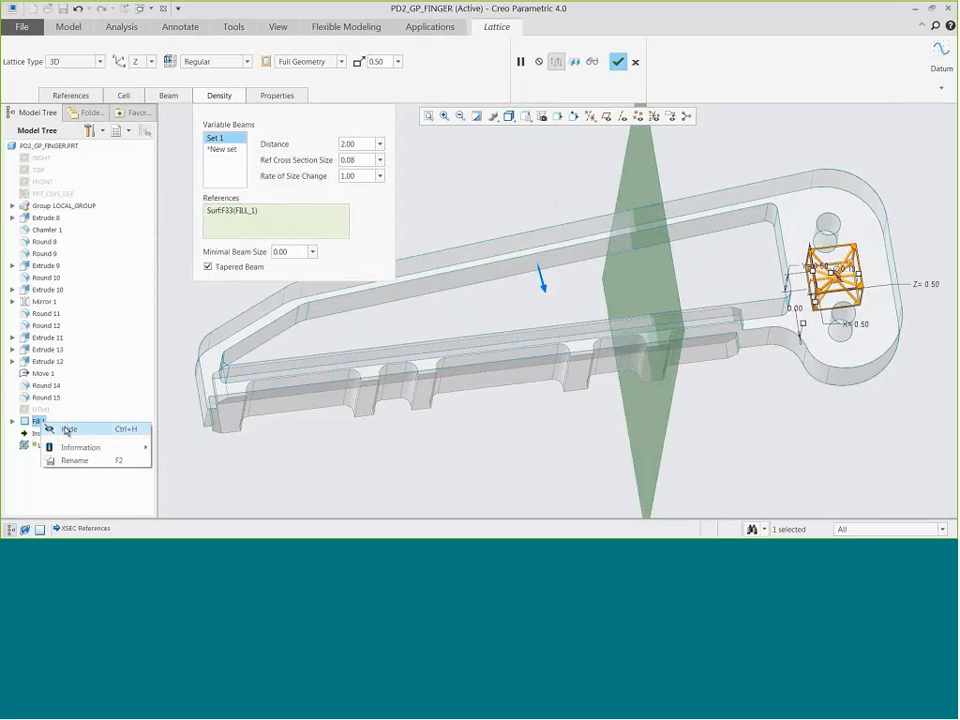
pyautogui.click(64, 428)
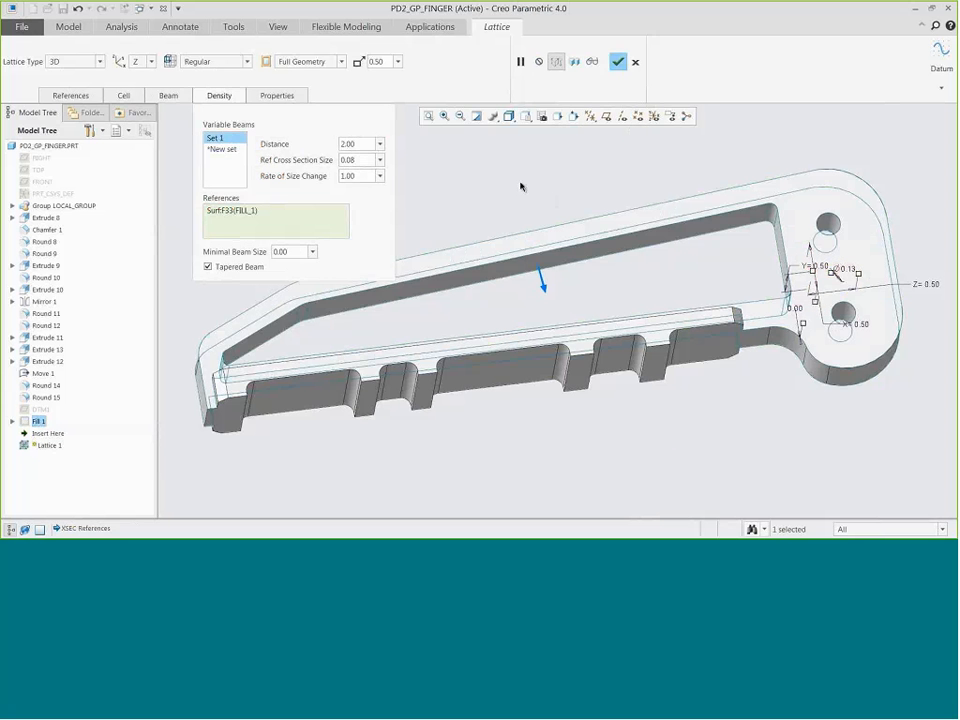
pyautogui.click(617, 65)
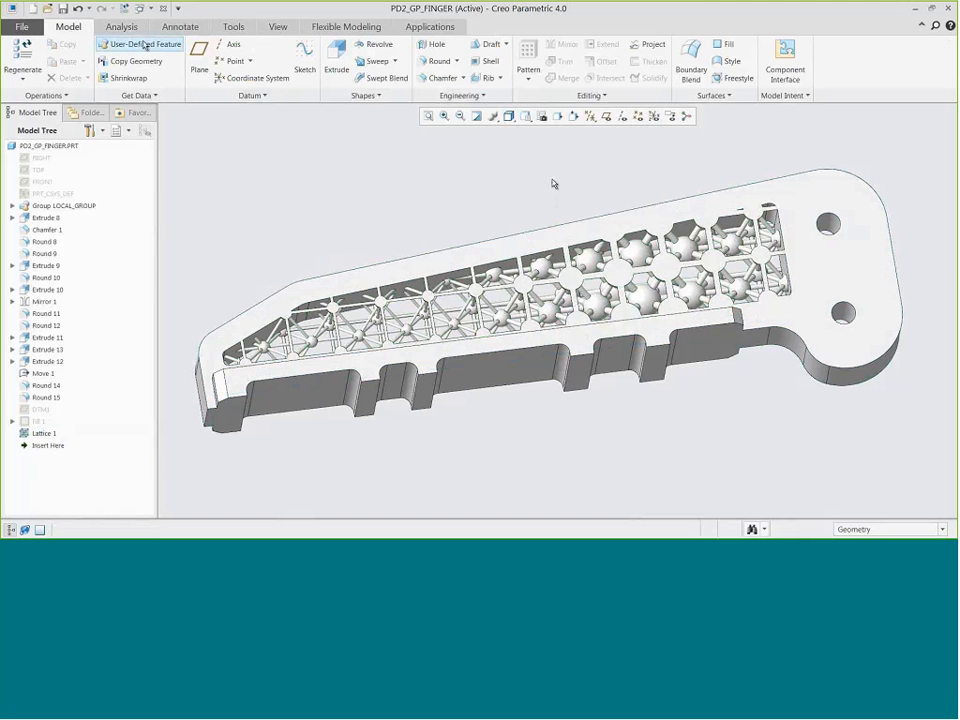
# - Calculate the mass properties of the latticed finger's solid geometry and close the analysis
pyautogui.click(123, 27)
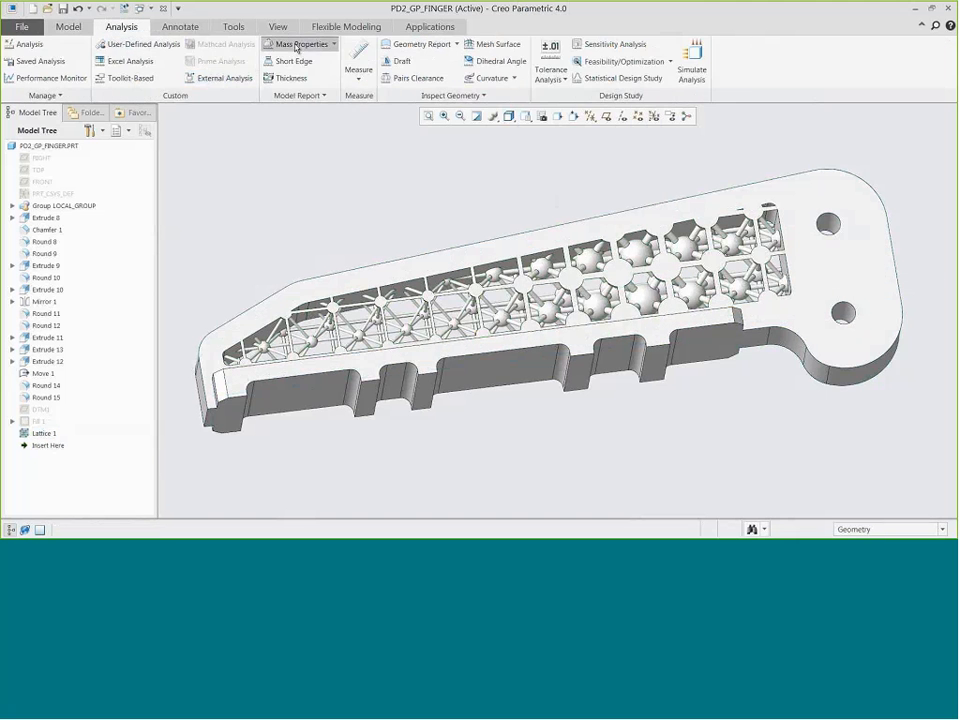
pyautogui.click(295, 45)
pyautogui.click(745, 439)
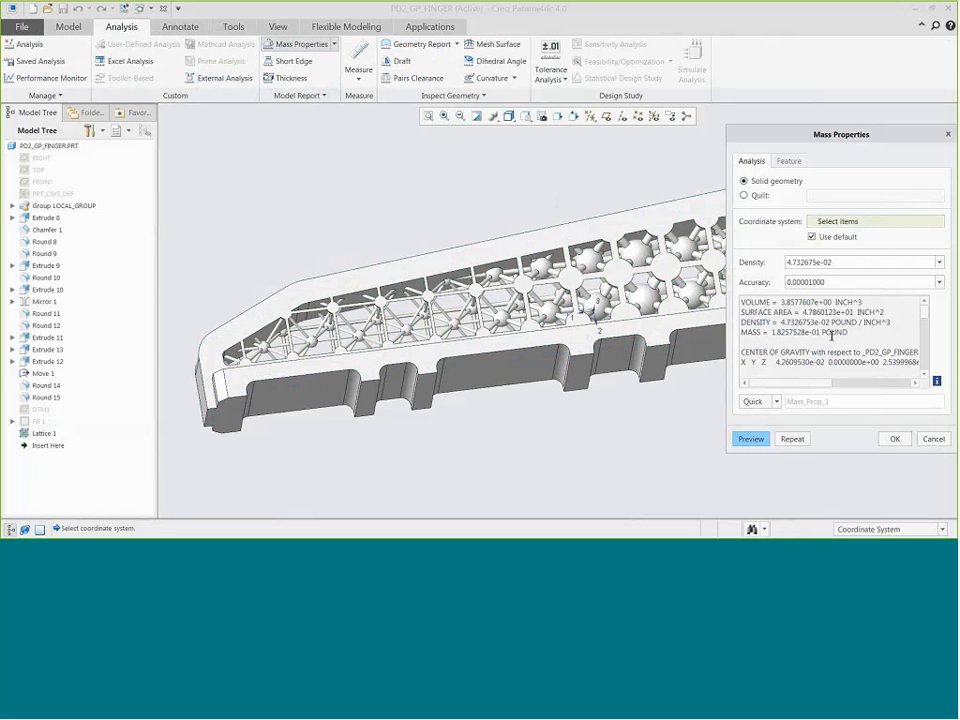
pyautogui.click(895, 441)
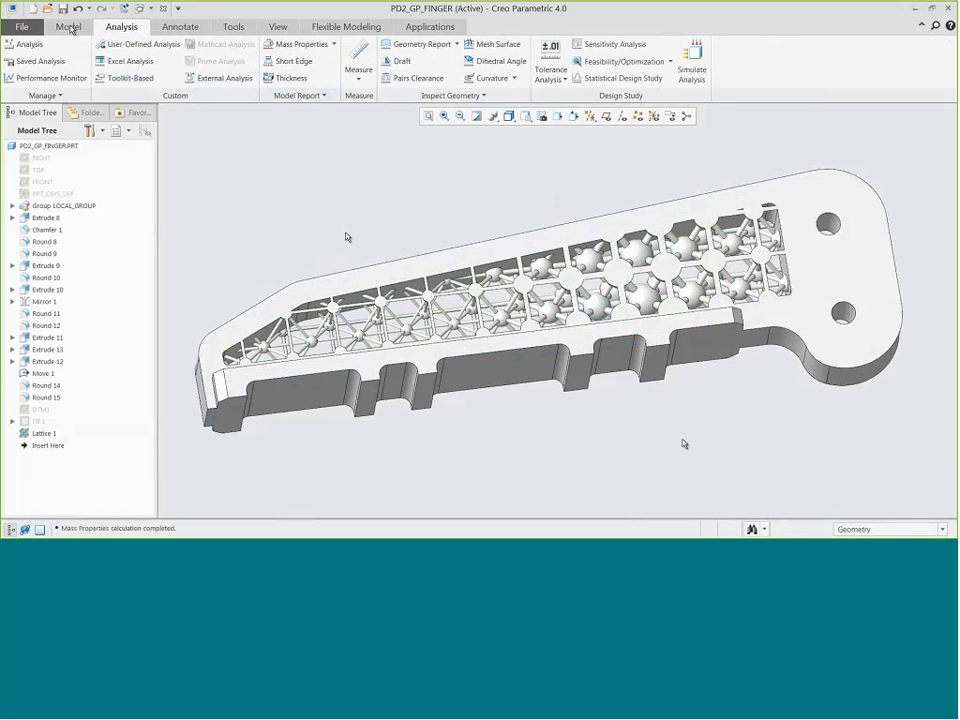
# - Redefine Lattice 1 to use the Simplified representation instead of Full Geometry and accept the feature
pyautogui.click(62, 26)
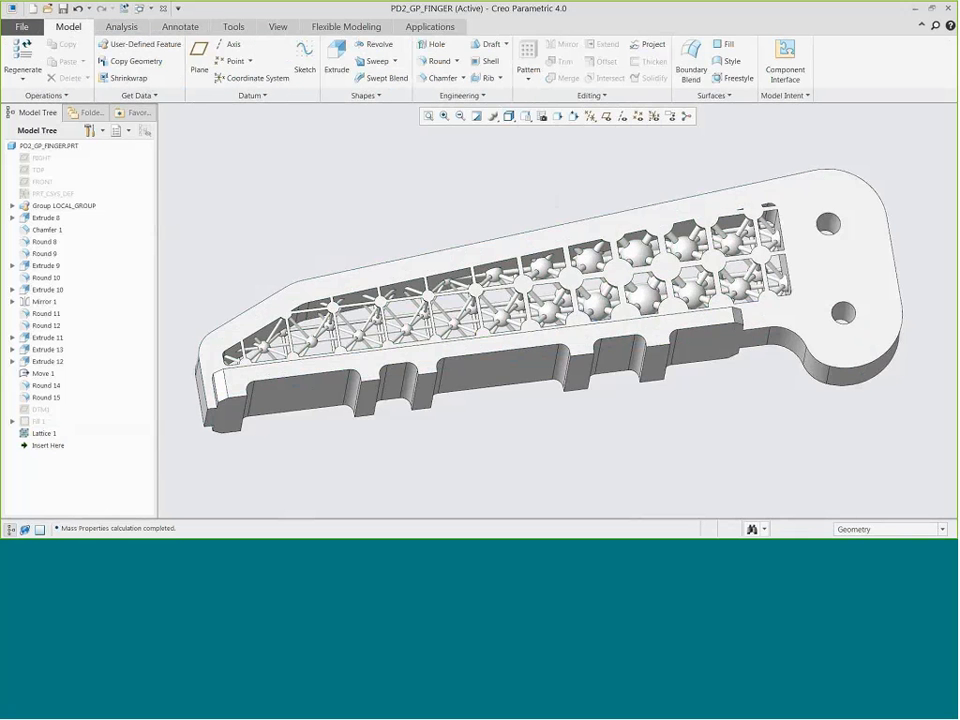
pyautogui.click(44, 433)
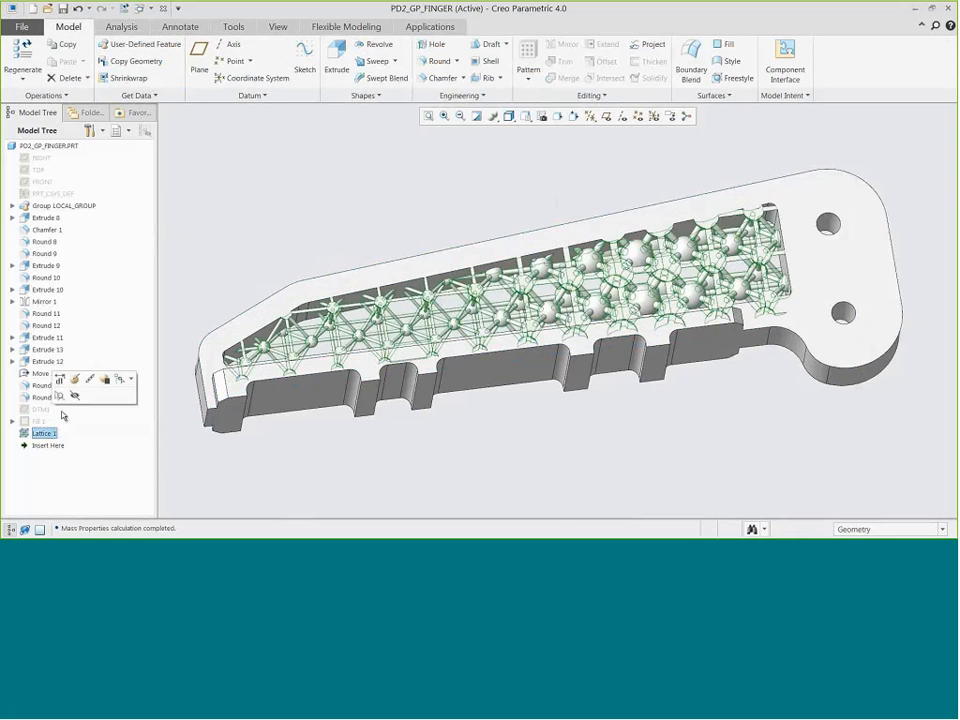
pyautogui.click(67, 378)
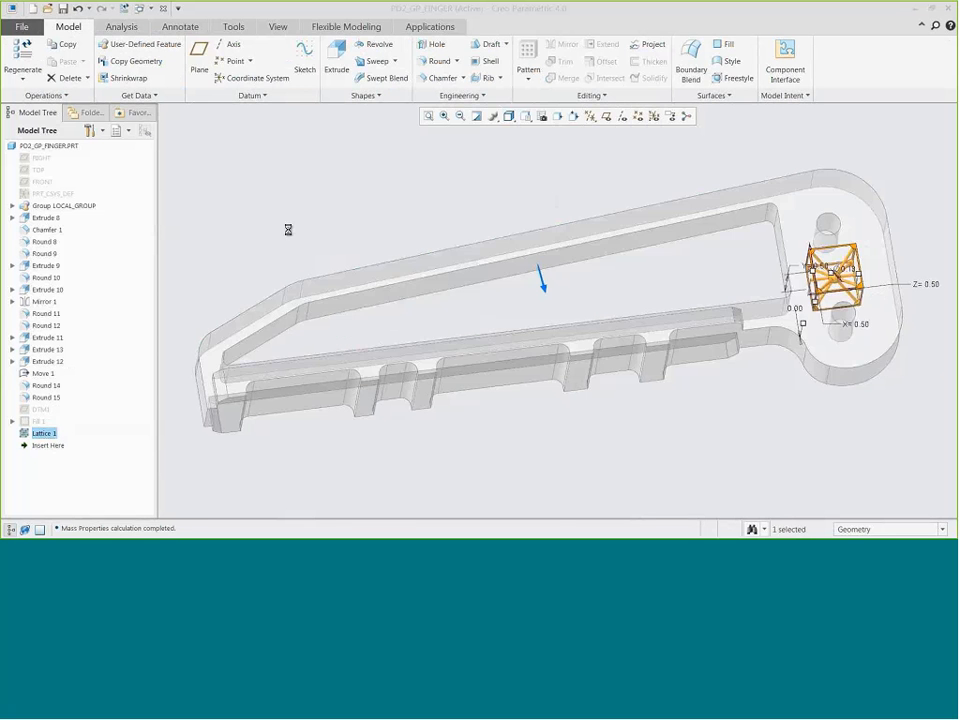
pyautogui.click(330, 62)
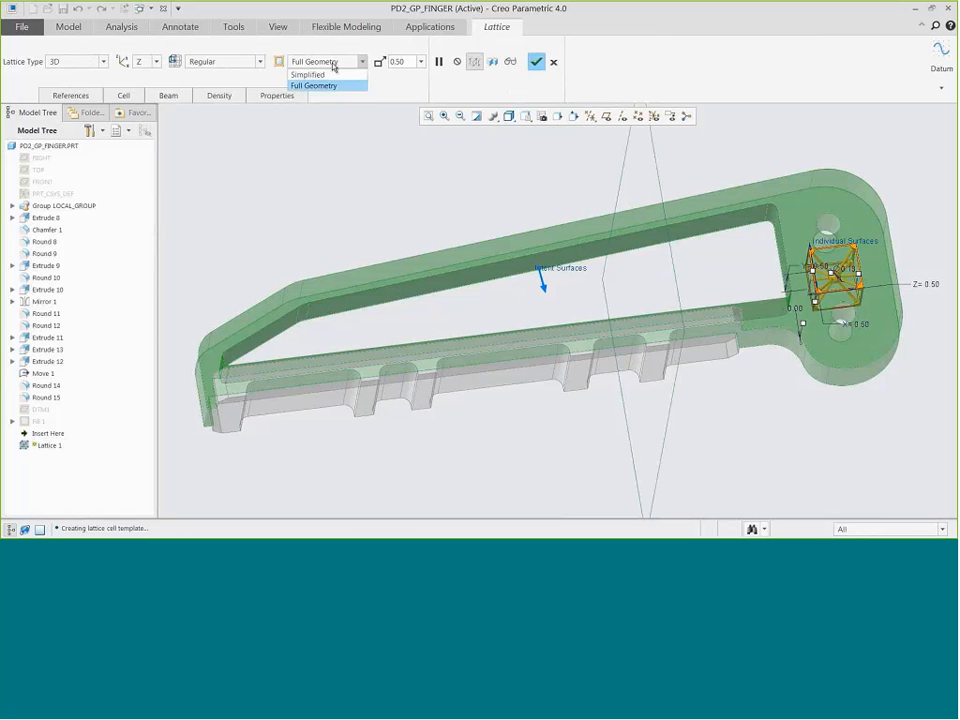
pyautogui.click(334, 74)
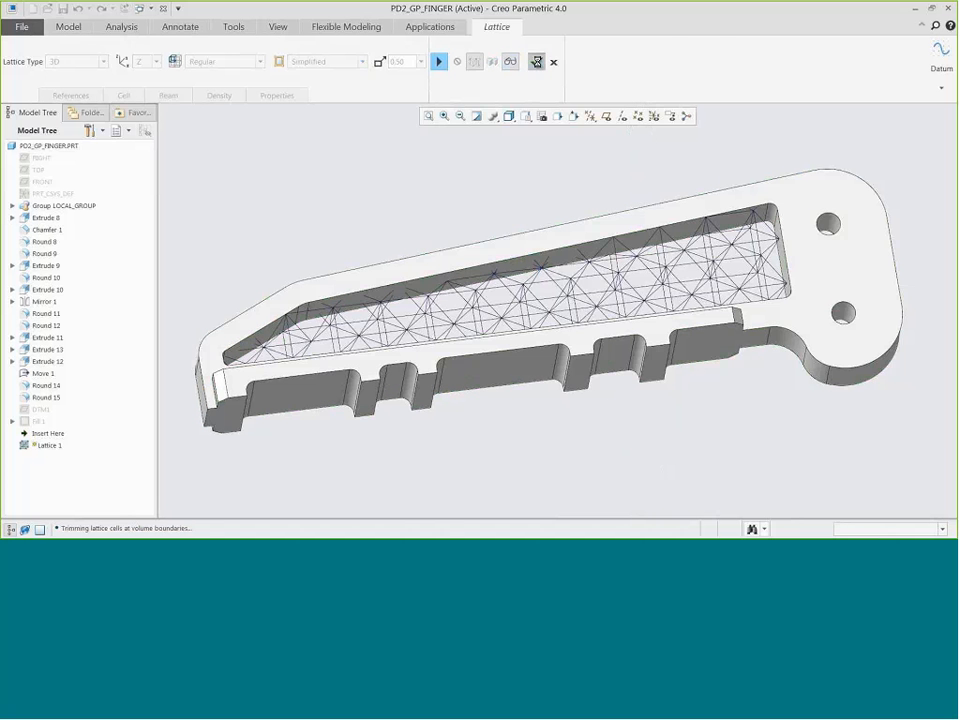
pyautogui.click(477, 191)
# - Assign the PEEK material from the Plastics folder of the Standard-Materials_Granta-Design library to the finger part
pyautogui.click(74, 147)
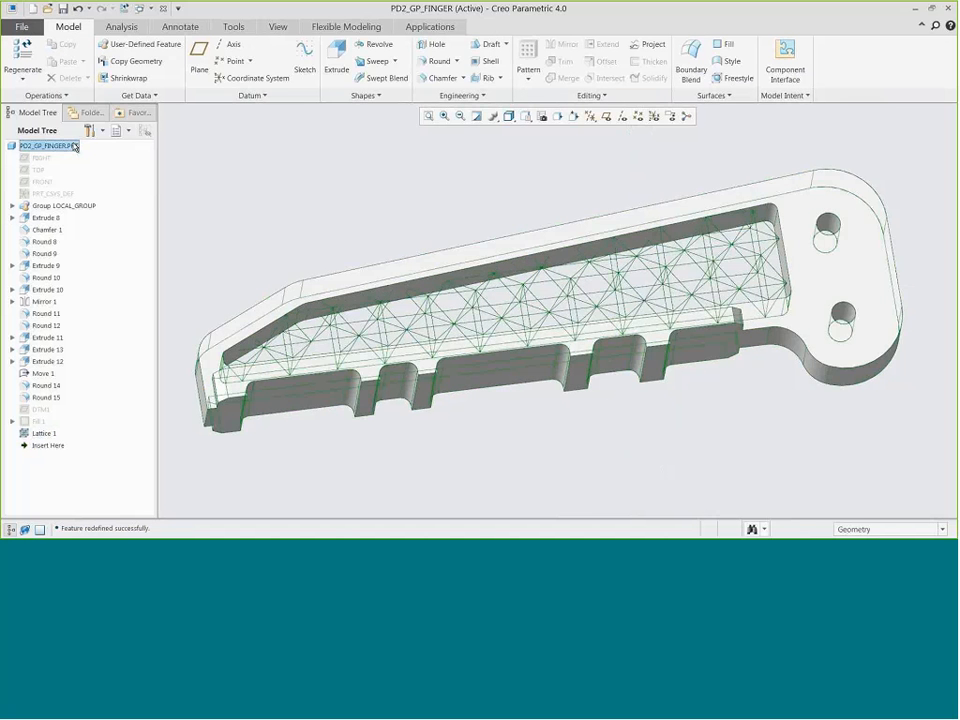
pyautogui.rightClick(74, 147)
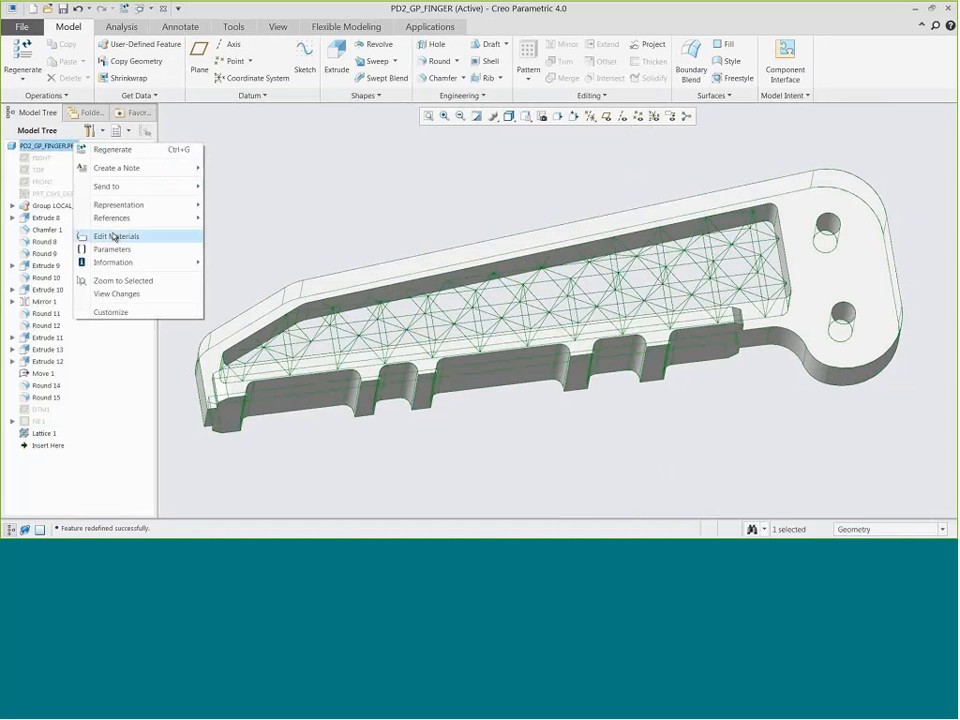
pyautogui.click(113, 237)
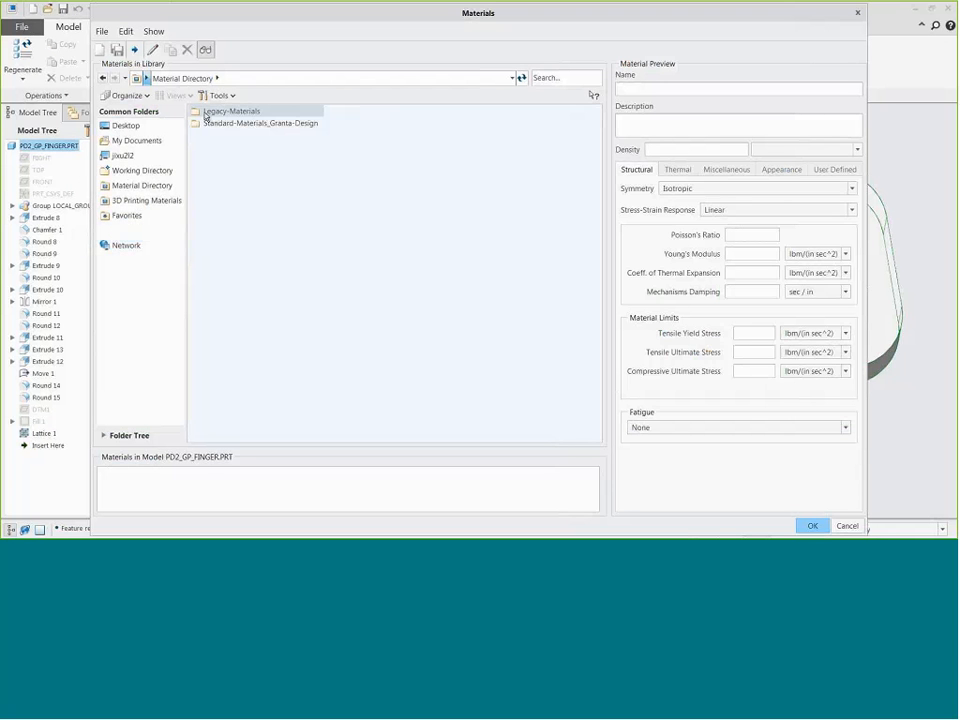
pyautogui.doubleClick(264, 126)
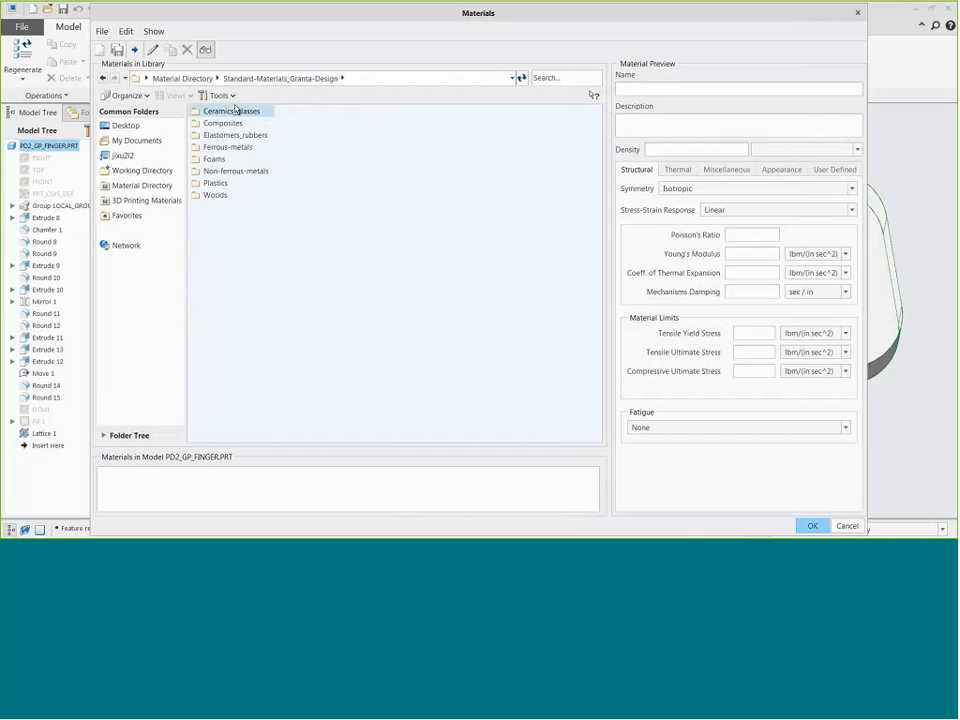
pyautogui.doubleClick(215, 184)
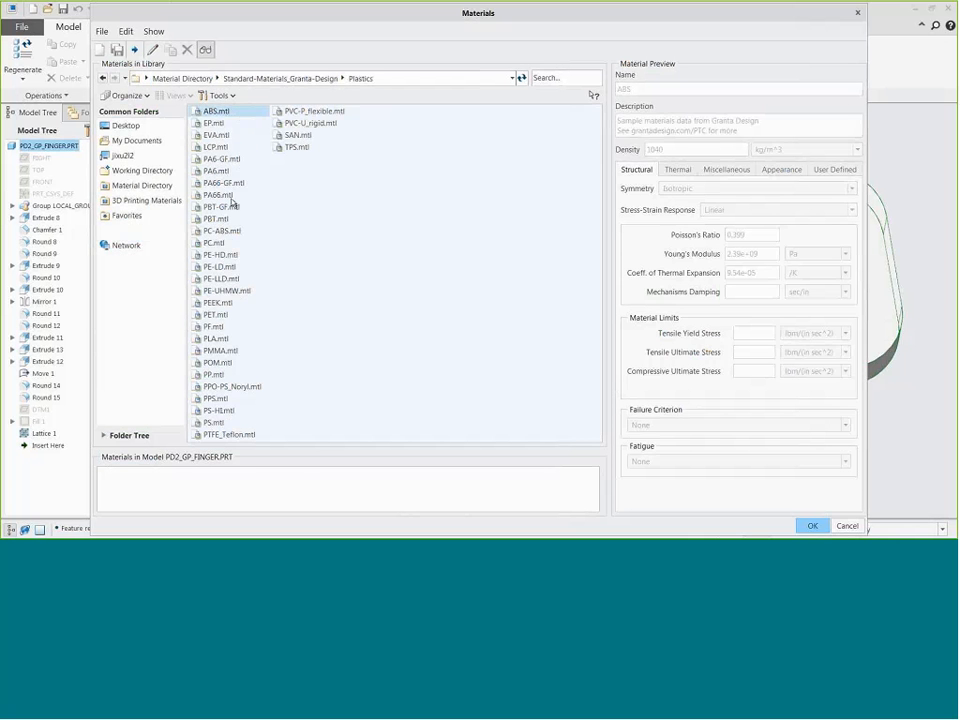
pyautogui.rightClick(222, 306)
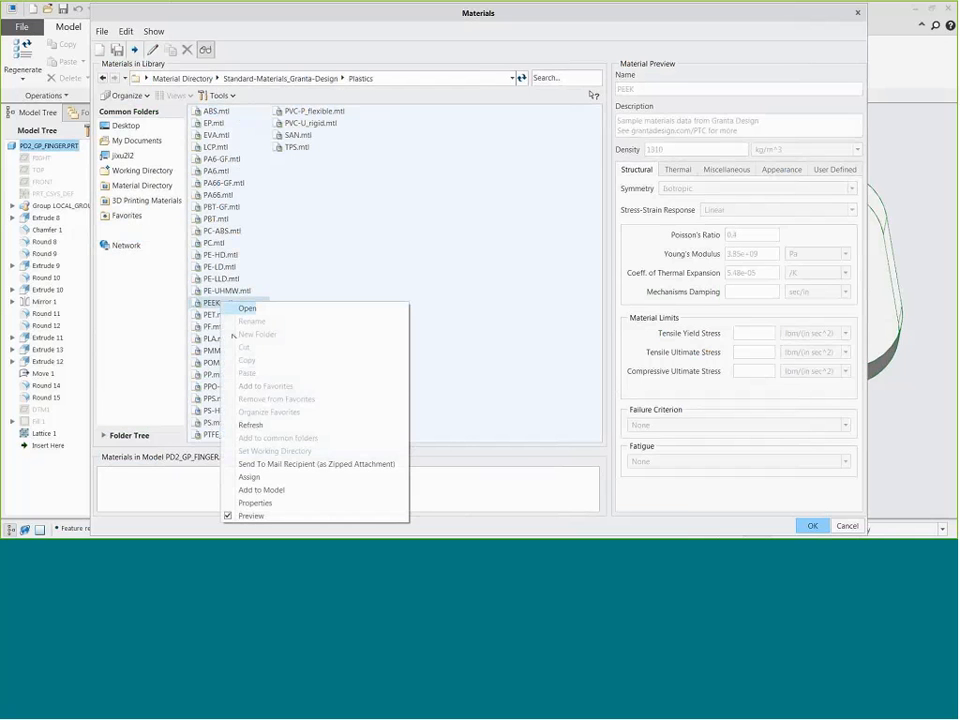
pyautogui.click(262, 489)
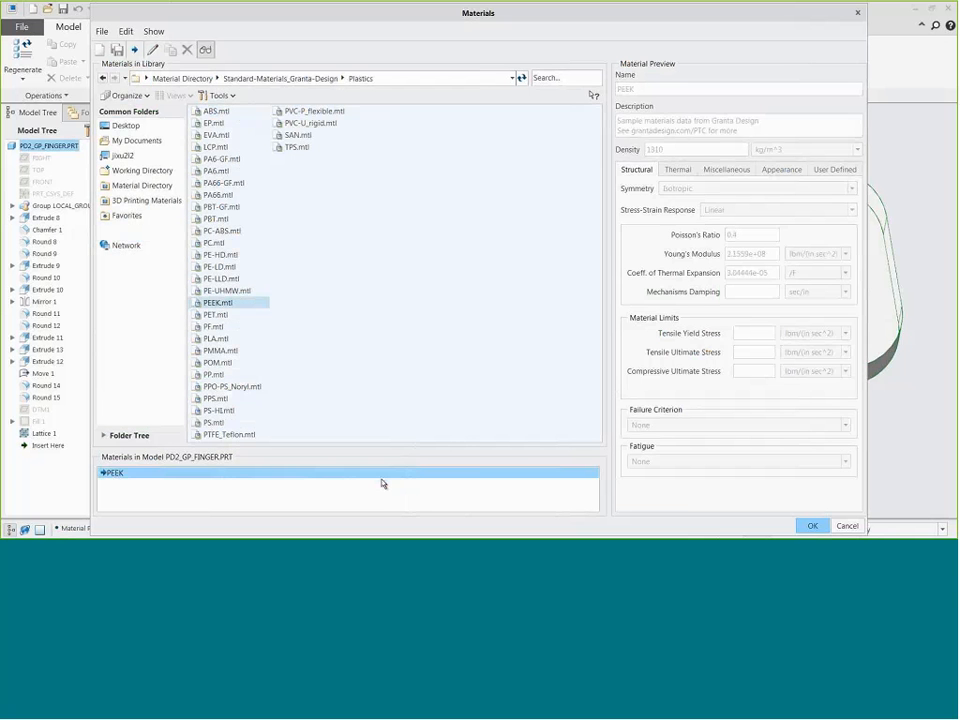
pyautogui.click(811, 527)
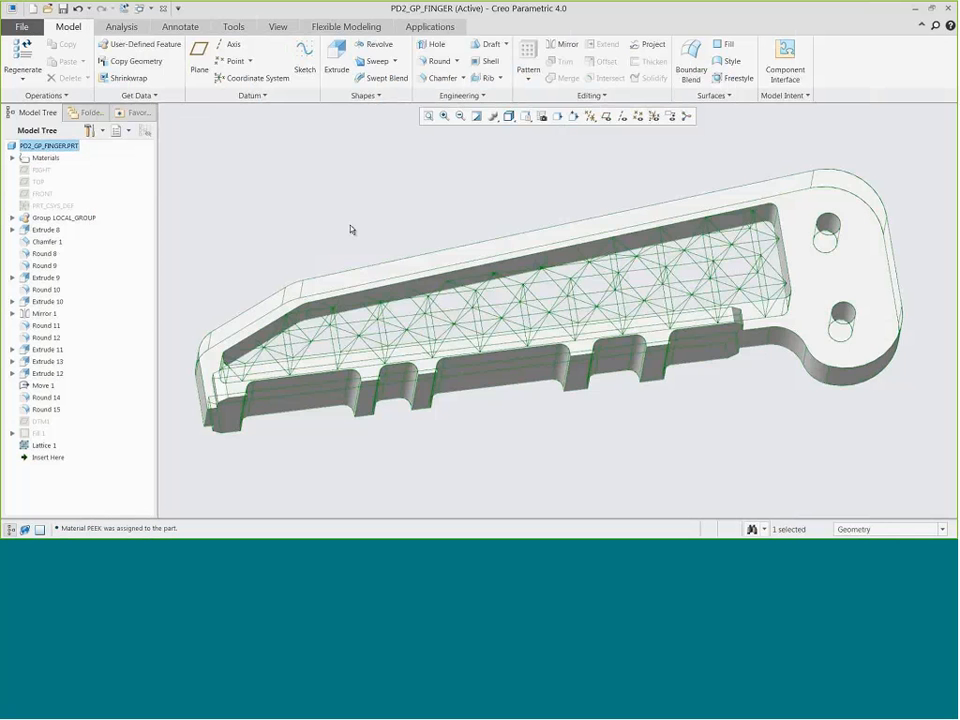
# - Expand the part's Materials node to check the PEEK assignment and open the finger in the Simulate application
pyautogui.click(350, 230)
pyautogui.click(12, 158)
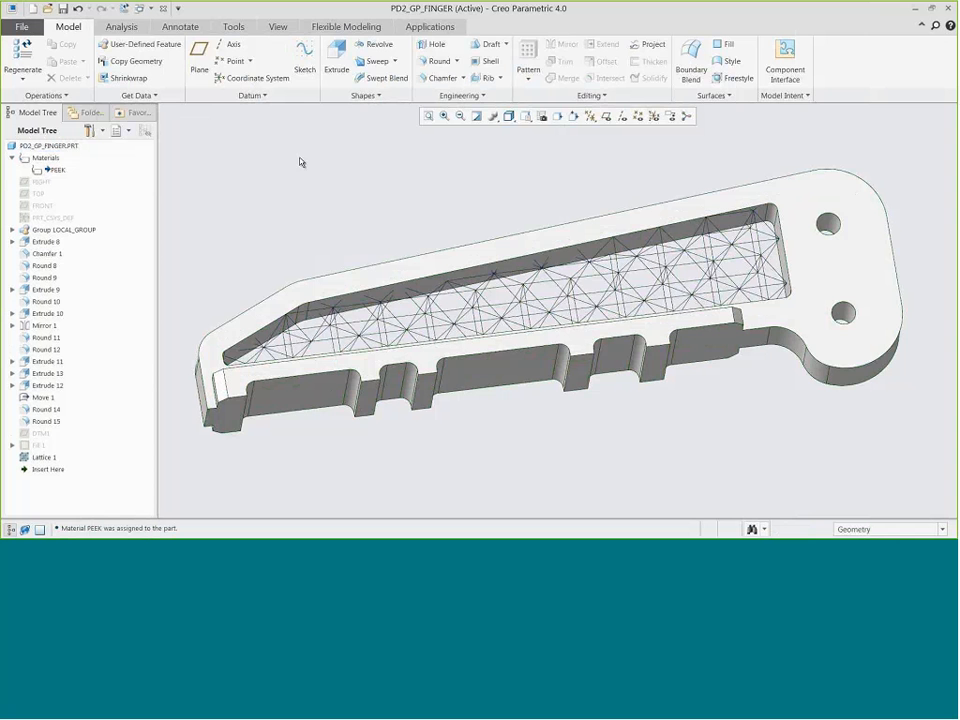
pyautogui.click(428, 28)
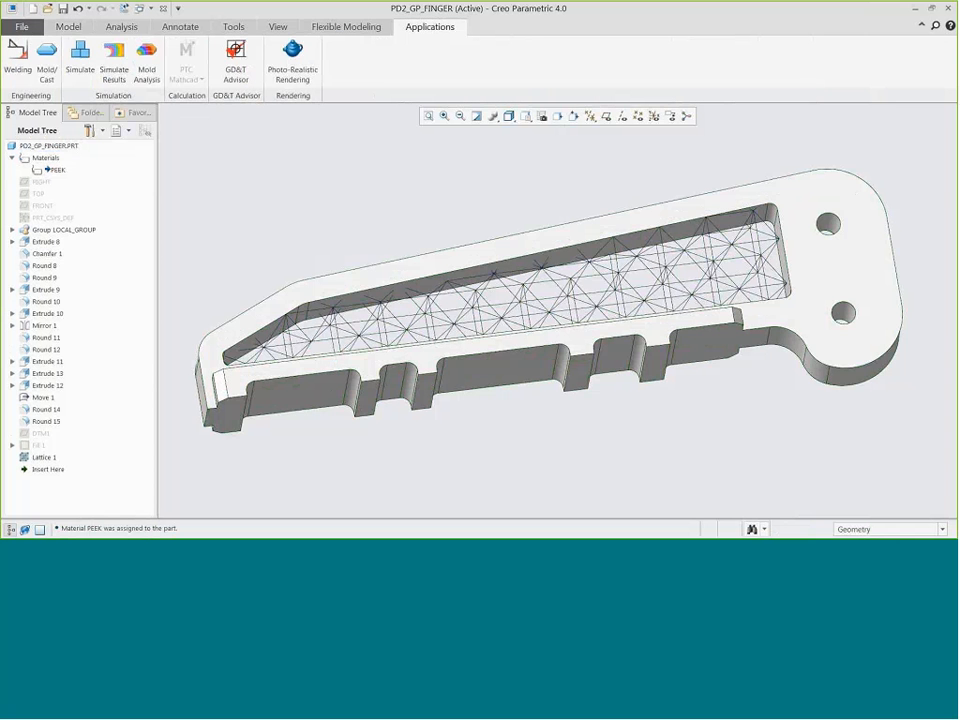
pyautogui.click(80, 60)
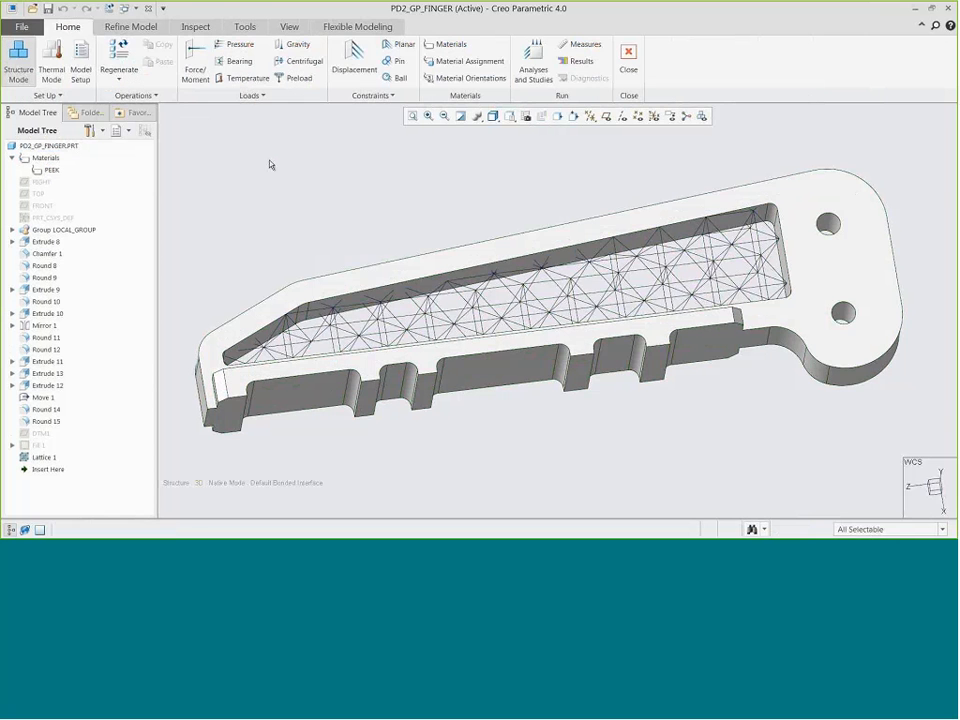
# - Apply a displacement constraint to the inner surfaces of both mounting holes with all translations fixed, using the 01_DISPLACEMENT view
pyautogui.click(510, 116)
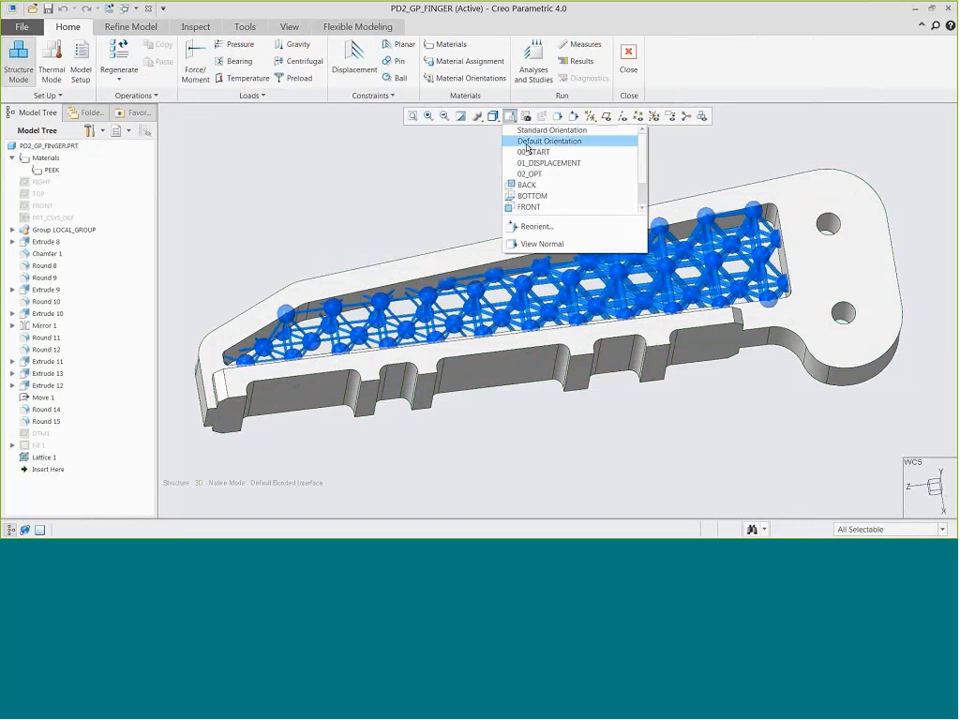
pyautogui.click(533, 163)
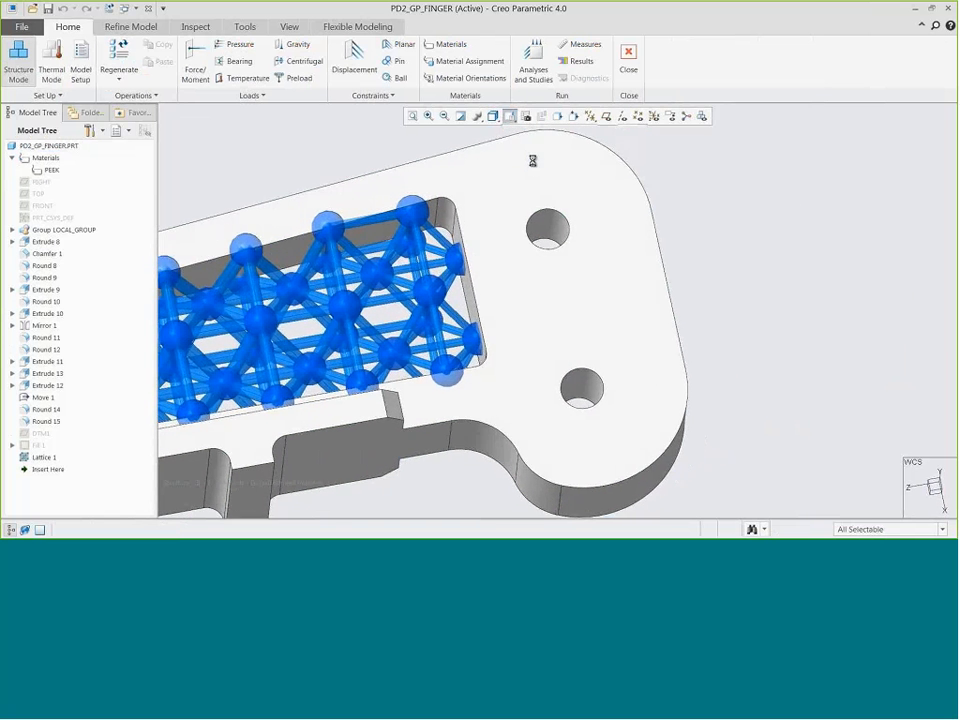
pyautogui.click(354, 60)
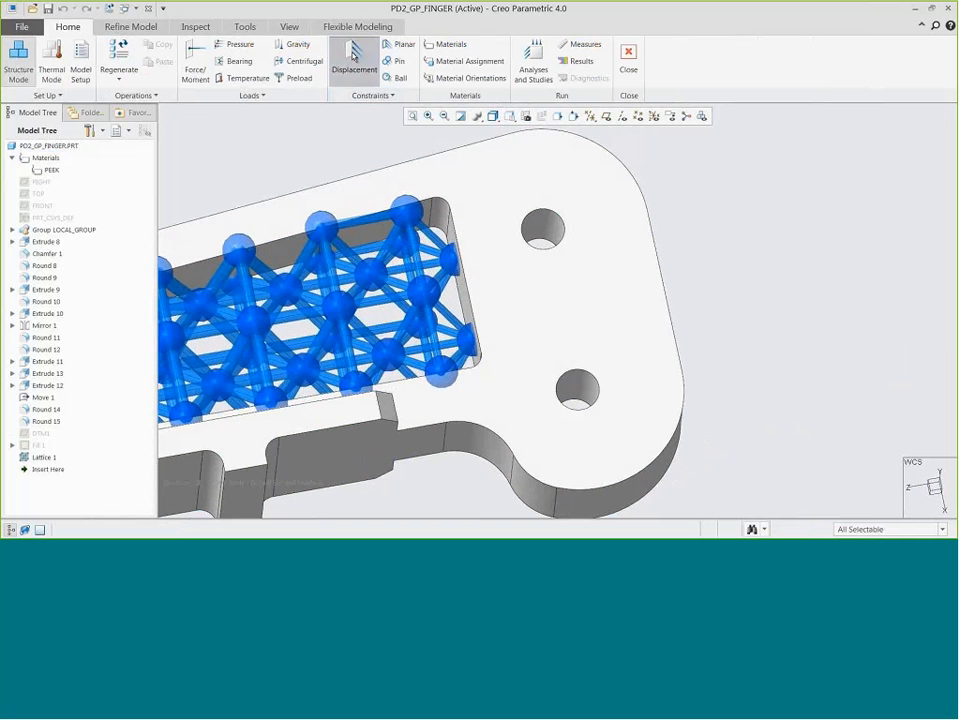
pyautogui.click(537, 222)
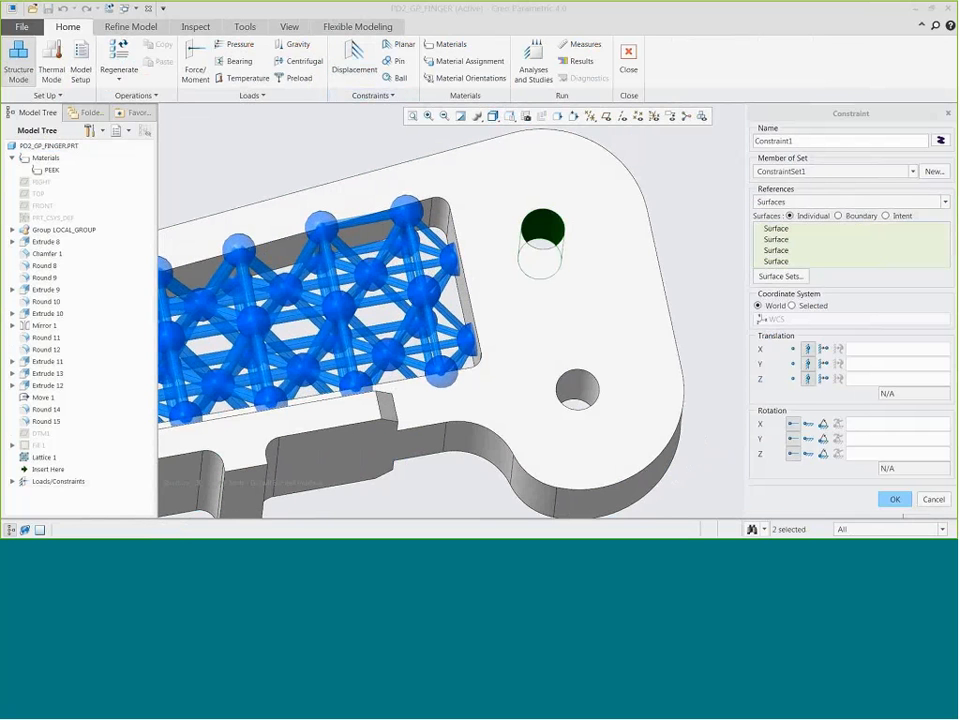
pyautogui.click(895, 500)
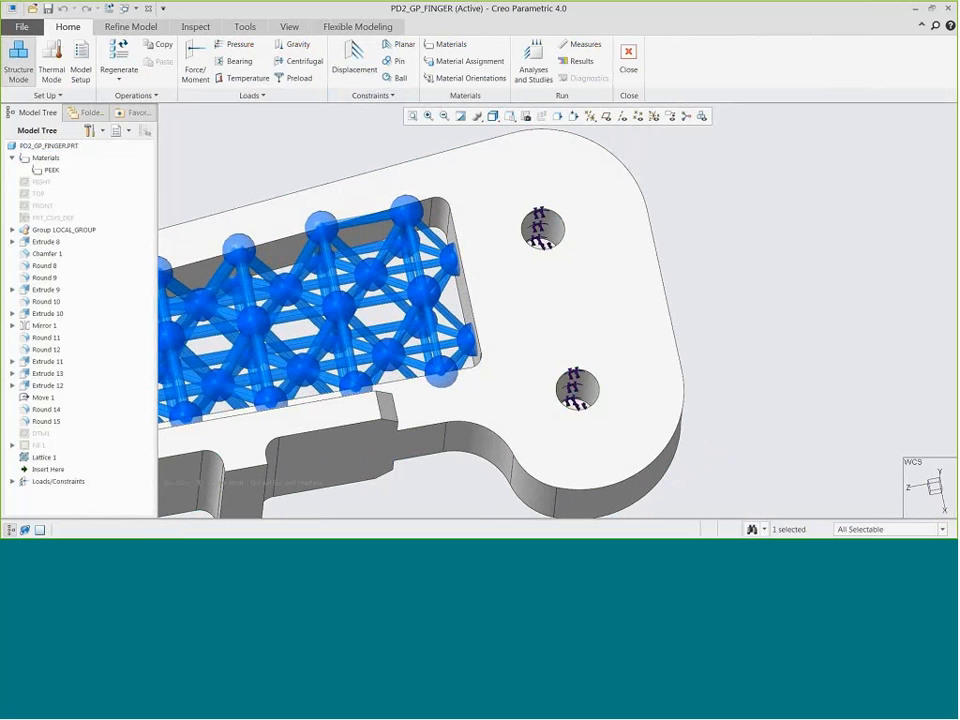
# - Apply a force load to the end faces of the finger's gripping teeth with X -100 and Y -50, changing the force unit
pyautogui.click(510, 116)
pyautogui.click(542, 155)
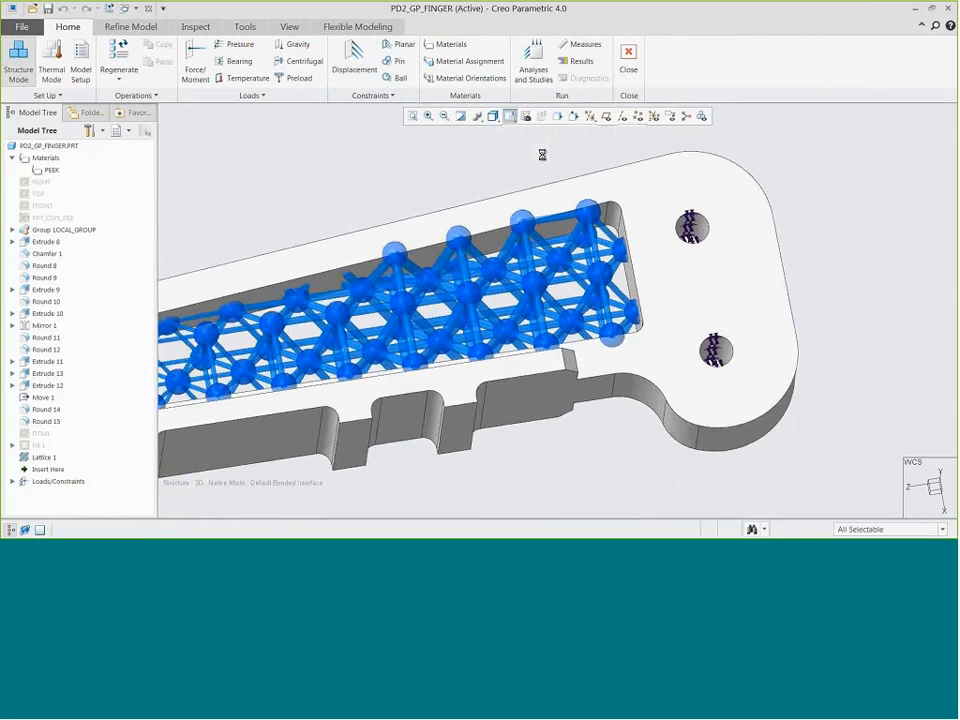
pyautogui.click(194, 60)
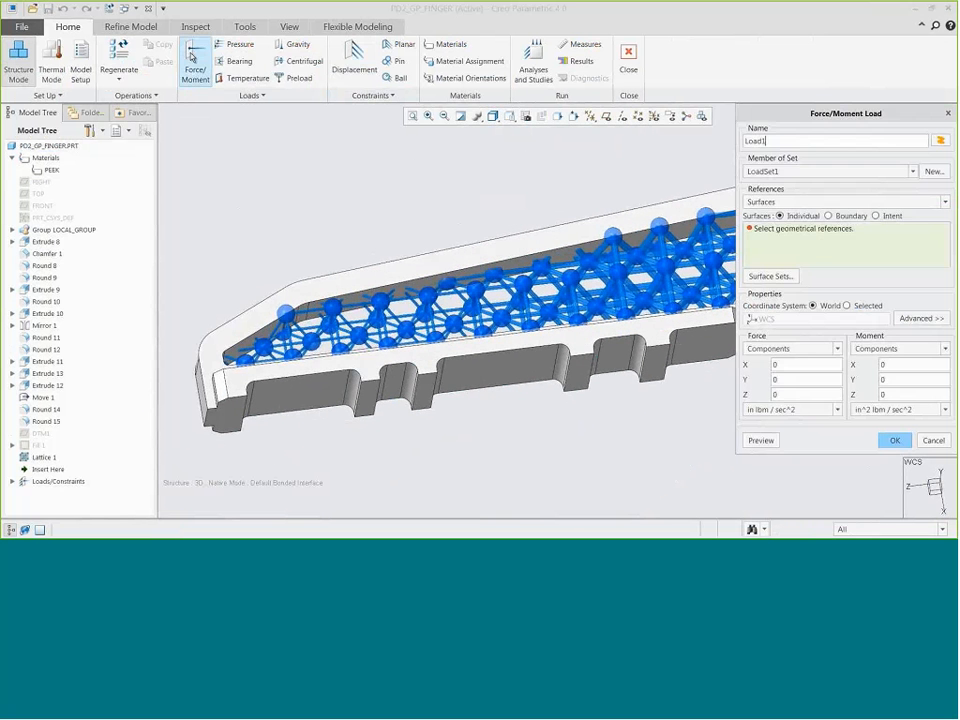
pyautogui.click(429, 383)
pyautogui.doubleClick(776, 366)
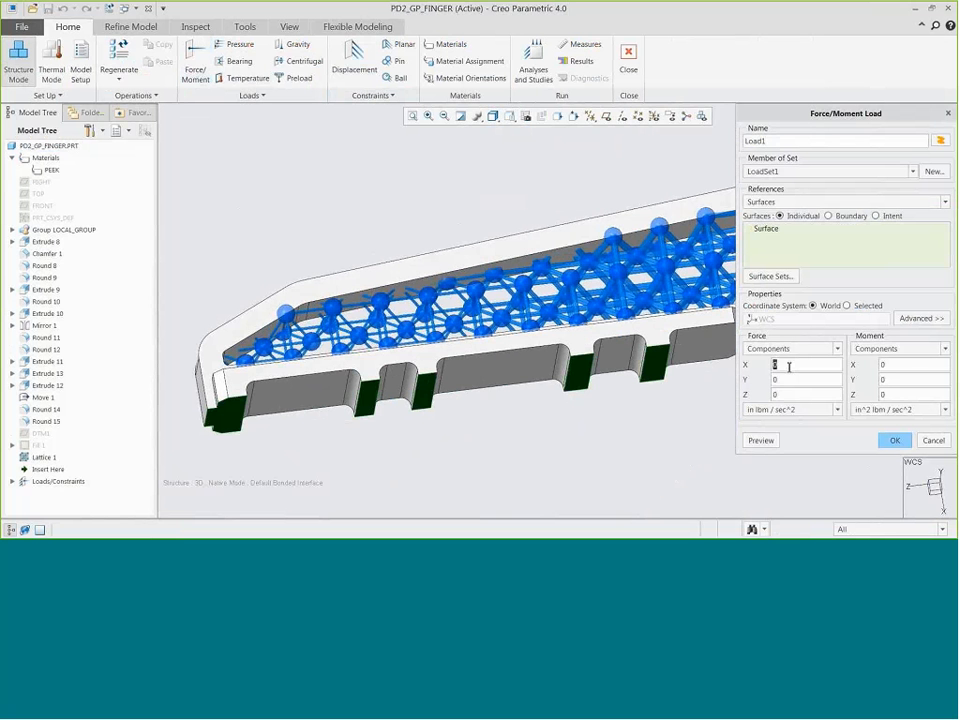
pyautogui.write('-100')
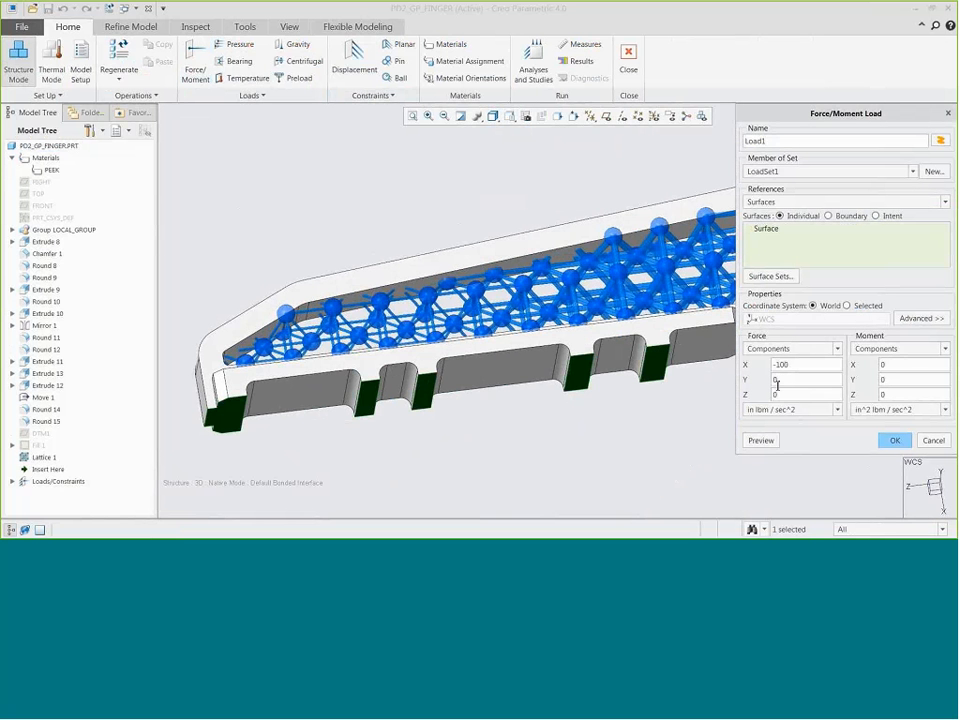
pyautogui.doubleClick(777, 381)
pyautogui.write('-50')
pyautogui.click(797, 410)
pyautogui.click(771, 500)
pyautogui.click(896, 441)
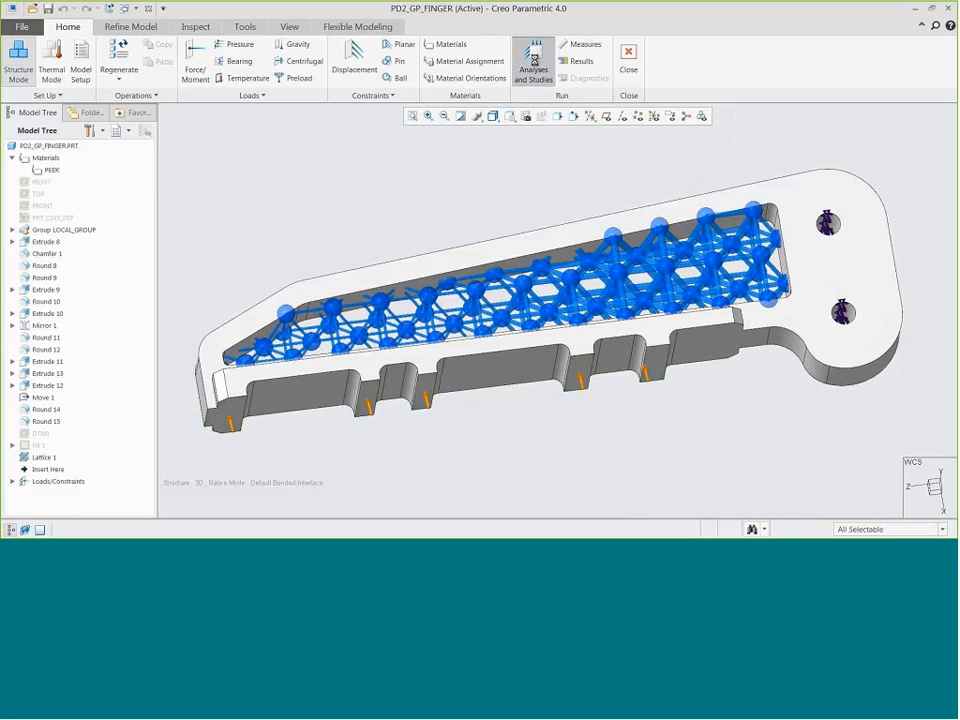
# - Define a static analysis named Static_Analysis with ConstraintSet1, LoadSet1 and the Single-Pass Adaptive method, and run it
pyautogui.click(534, 62)
pyautogui.click(335, 187)
pyautogui.click(350, 204)
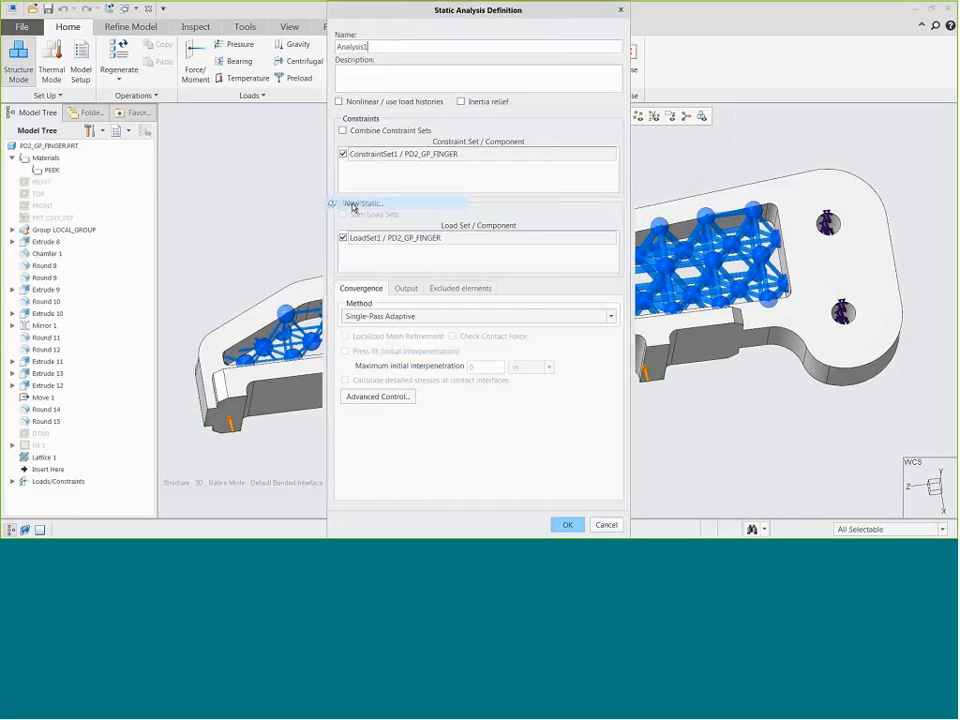
pyautogui.doubleClick(341, 46)
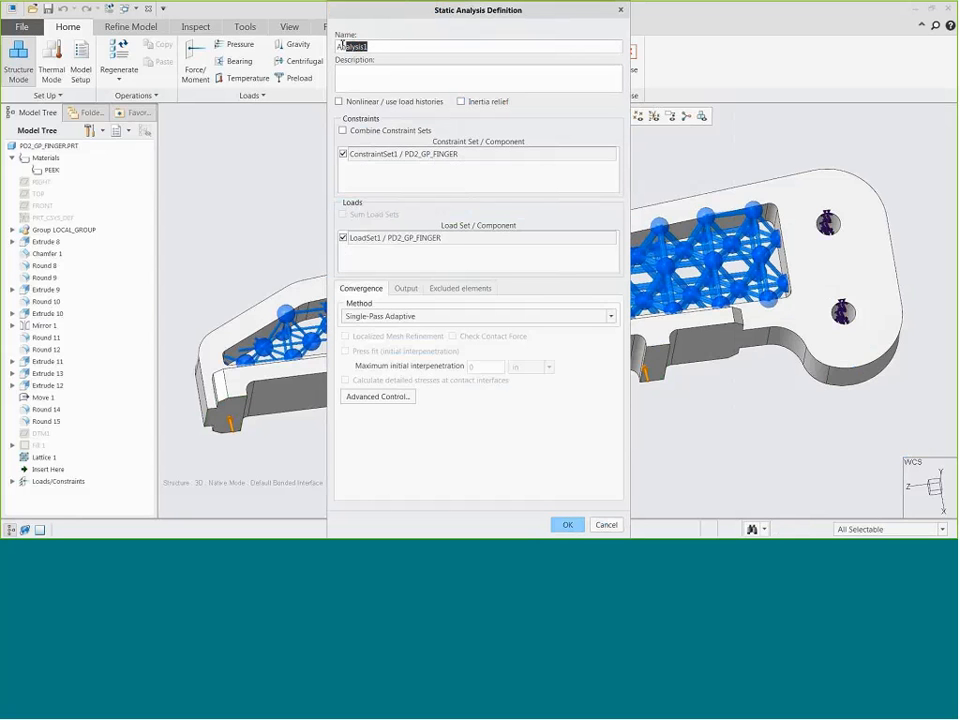
pyautogui.moveTo(342, 46); pyautogui.dragTo(334, 47)
pyautogui.write('Static_Analysis')
pyautogui.click(569, 525)
pyautogui.click(392, 204)
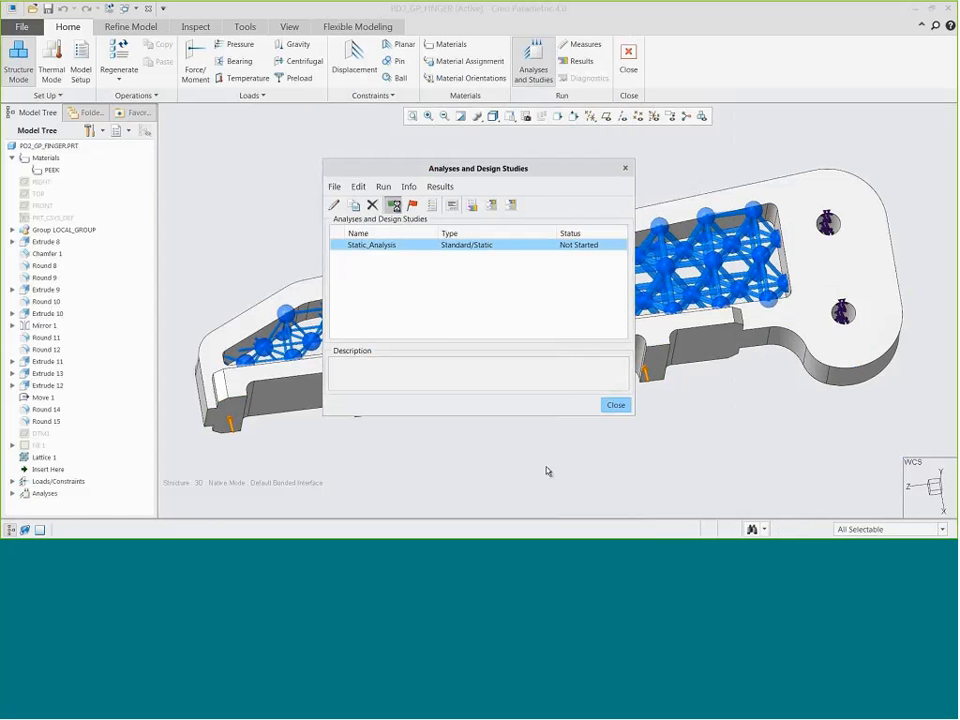
pyautogui.click(549, 299)
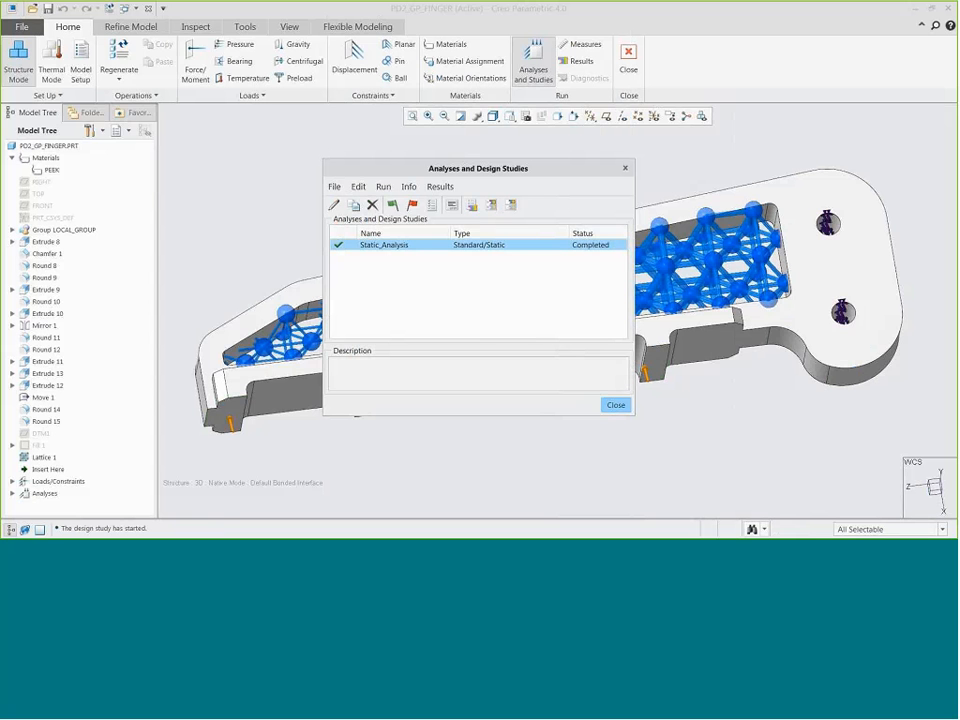
# - Open the results of Static_Analysis and close the Principal Stress Vectors window
pyautogui.click(512, 205)
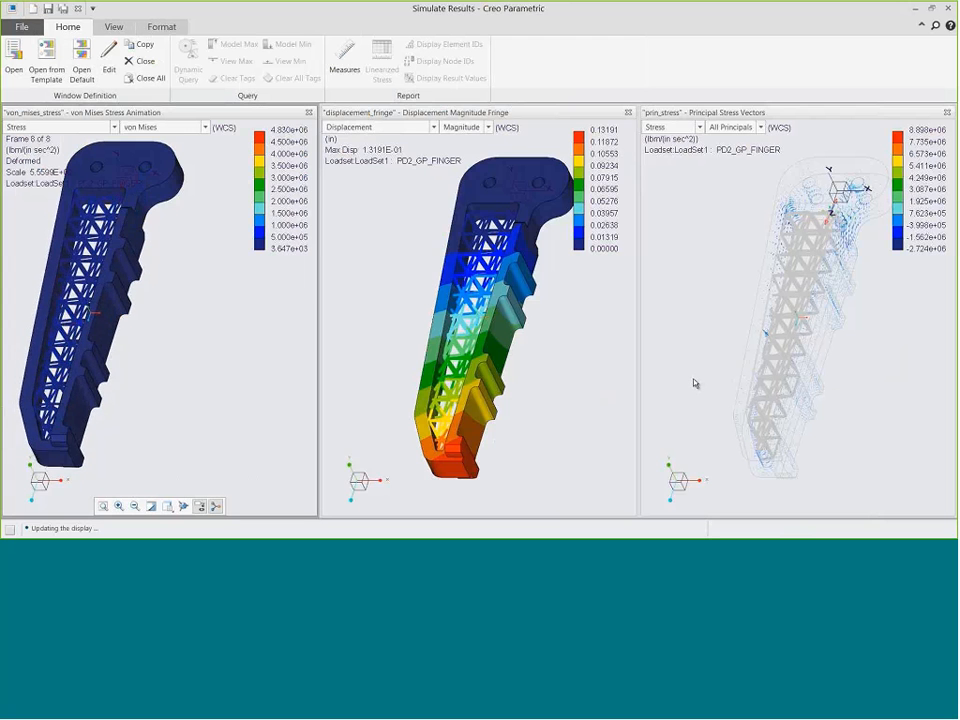
pyautogui.click(695, 383)
pyautogui.click(947, 112)
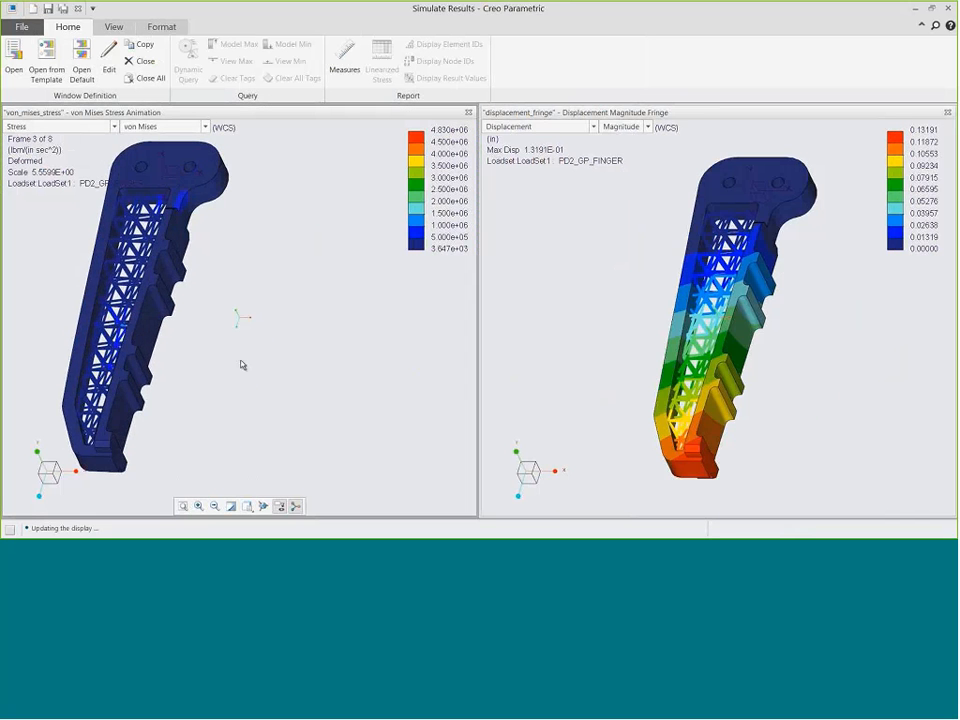
# - Annotate the von Mises stress result window with the max_stress_vm measure
pyautogui.click(345, 60)
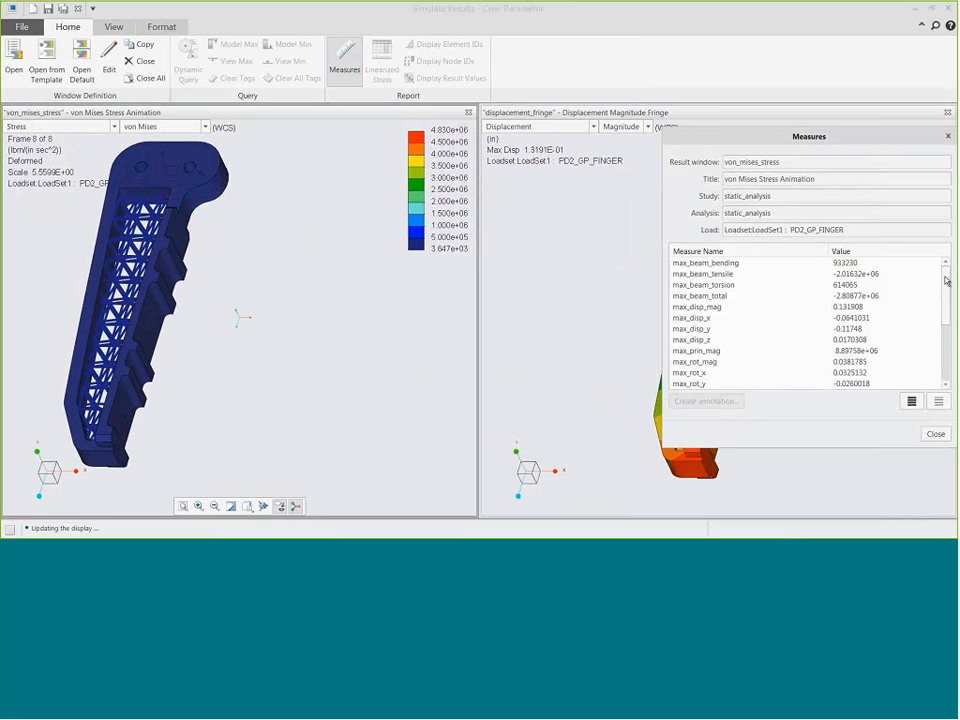
pyautogui.moveTo(946, 279); pyautogui.dragTo(947, 306)
pyautogui.click(727, 366)
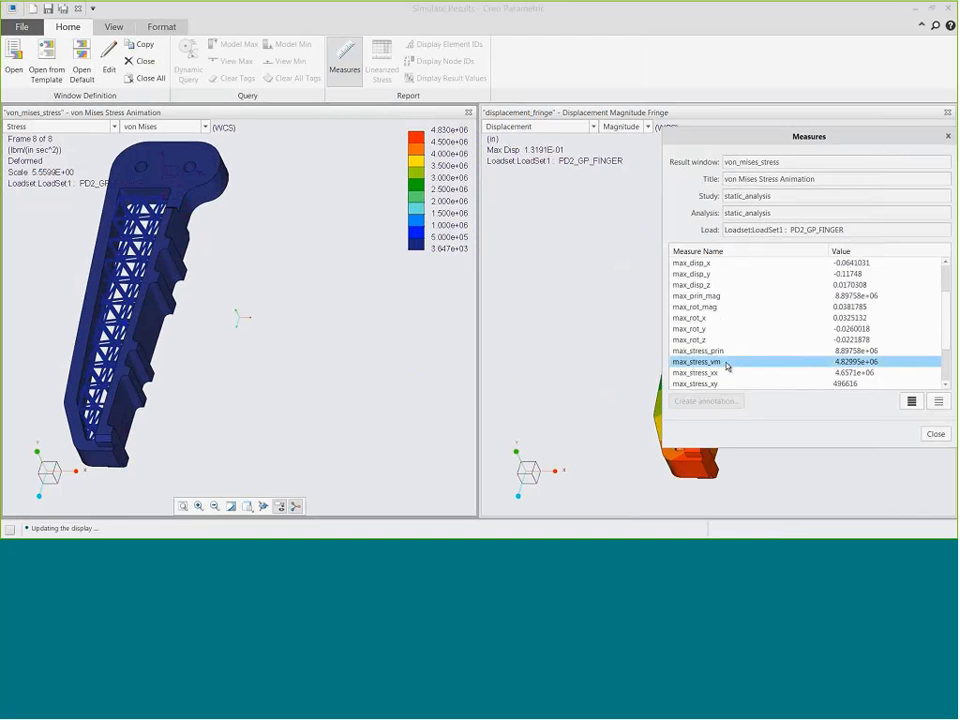
pyautogui.click(710, 401)
pyautogui.click(935, 433)
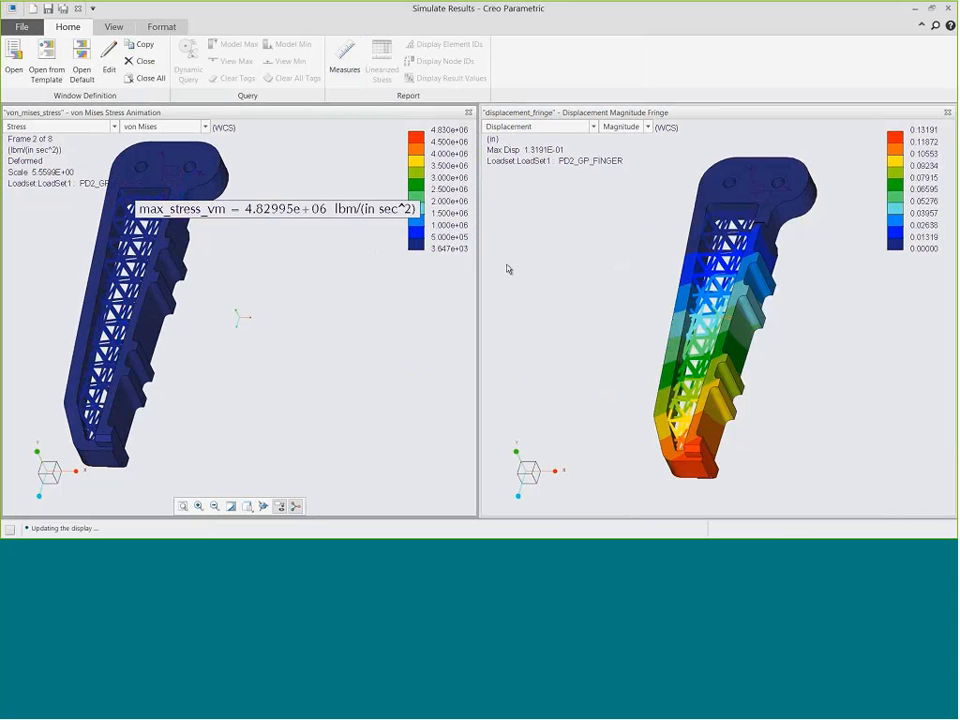
# - Annotate the displacement magnitude result window with the max_disp_mag measure and exit the results without saving
pyautogui.click(585, 257)
pyautogui.click(352, 63)
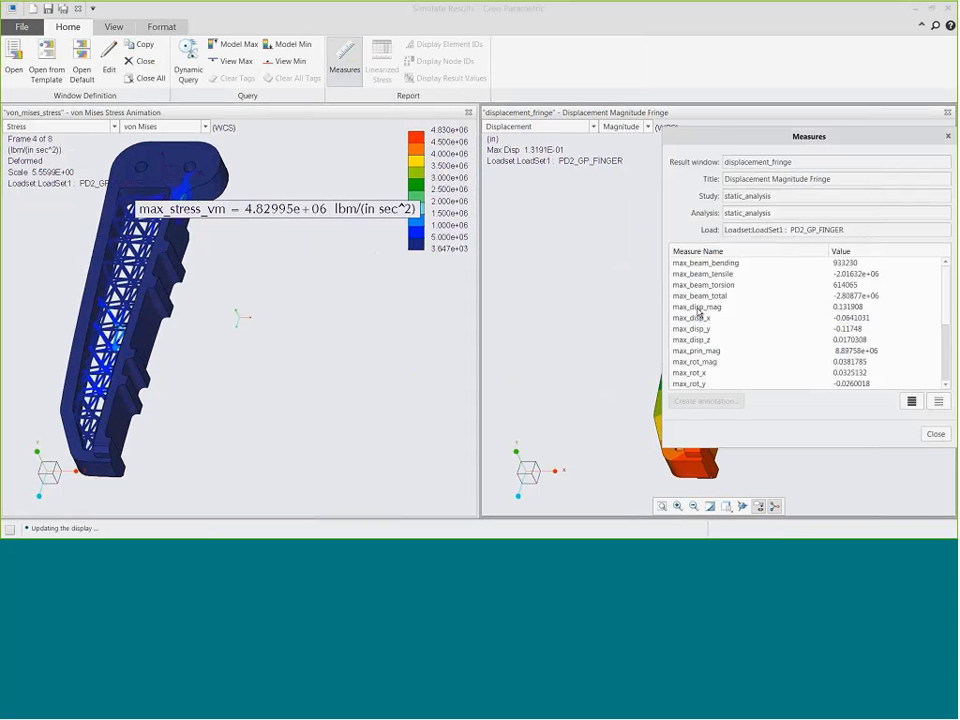
pyautogui.click(699, 308)
pyautogui.click(710, 401)
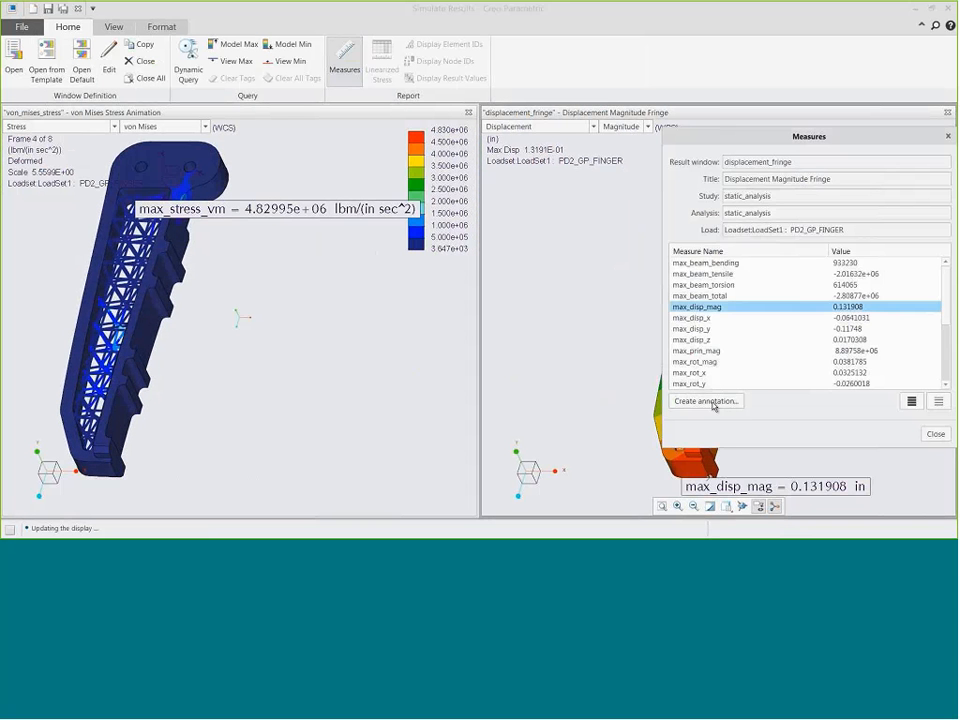
pyautogui.click(935, 434)
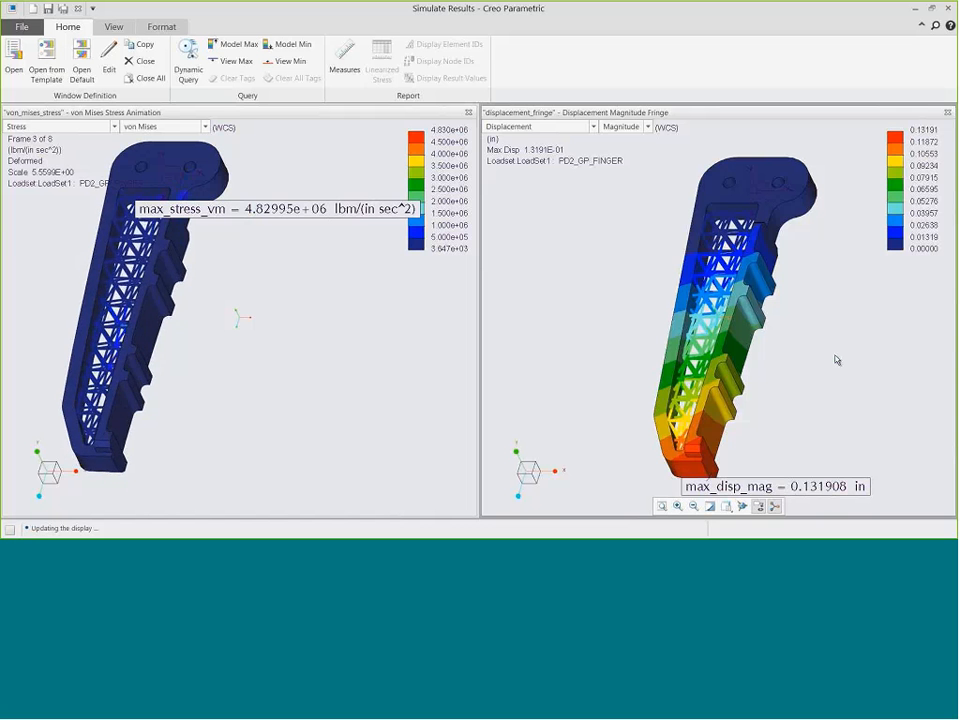
pyautogui.click(950, 9)
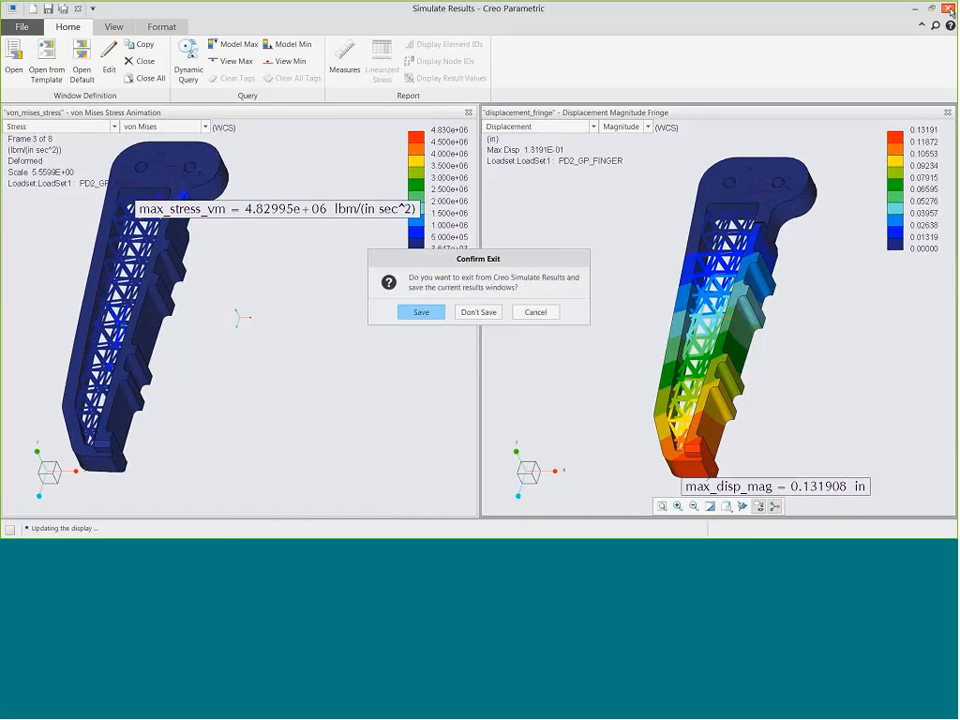
pyautogui.click(486, 312)
# - Create a new optimization design study named Opt_Analysis
pyautogui.click(335, 187)
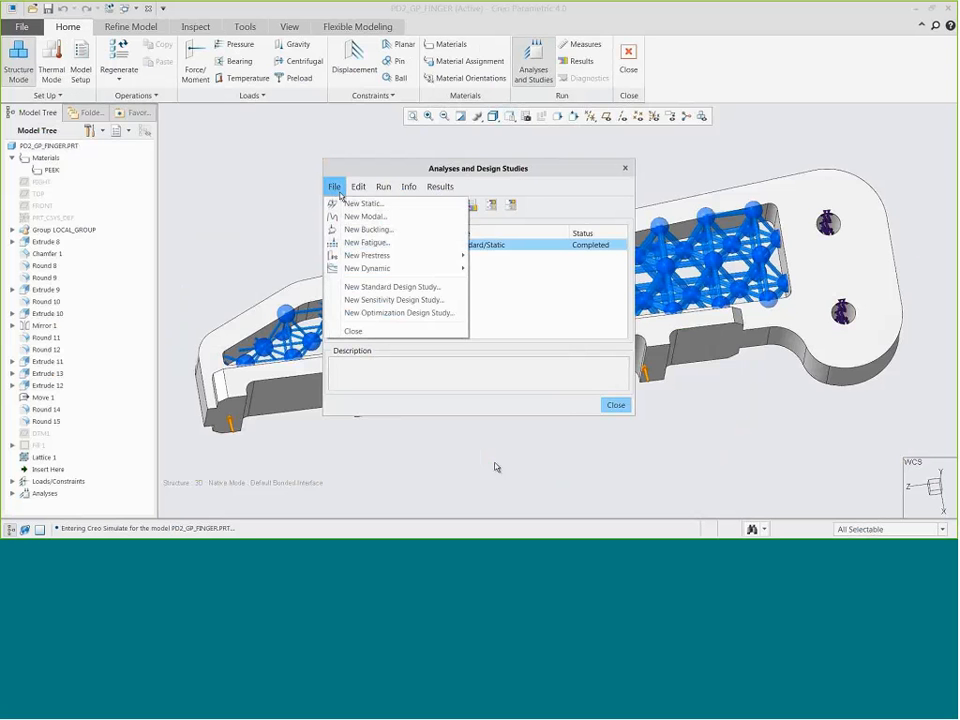
pyautogui.click(396, 312)
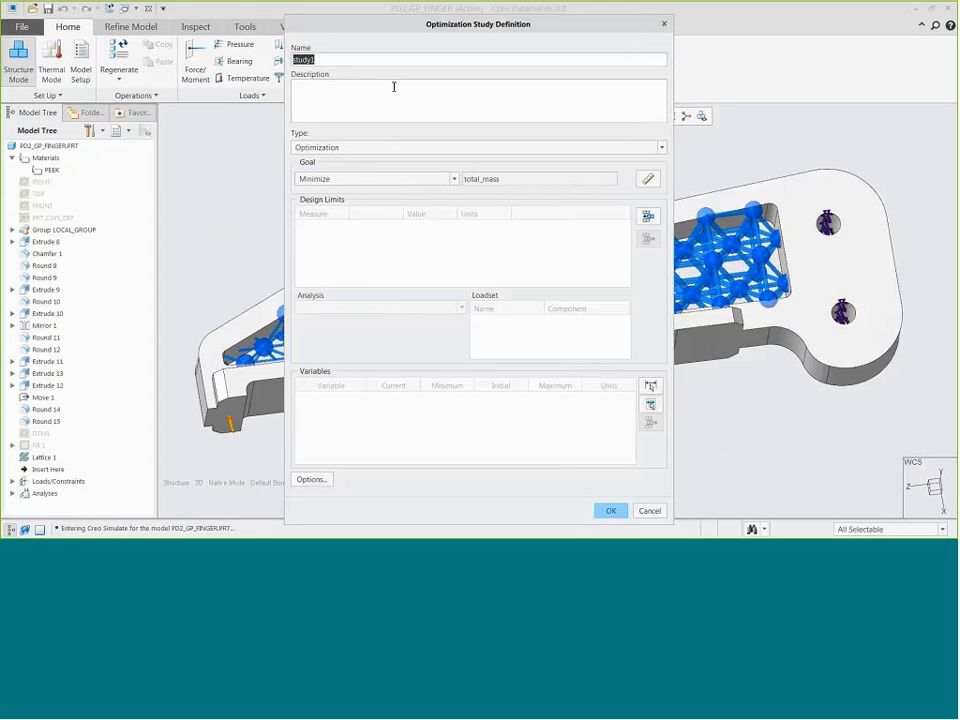
pyautogui.write('Opt_Analysis')
# - Add the max_stress_vm measure as a design limit of the optimization study with a value below 2.1e6
pyautogui.click(648, 216)
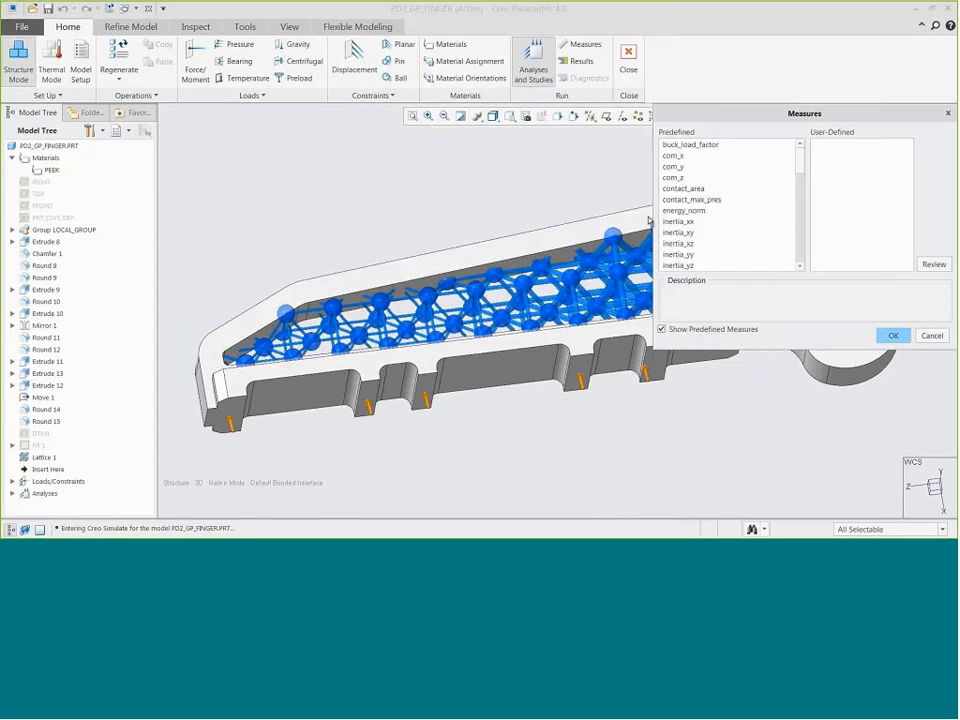
pyautogui.scroll(-10, 800, 205)
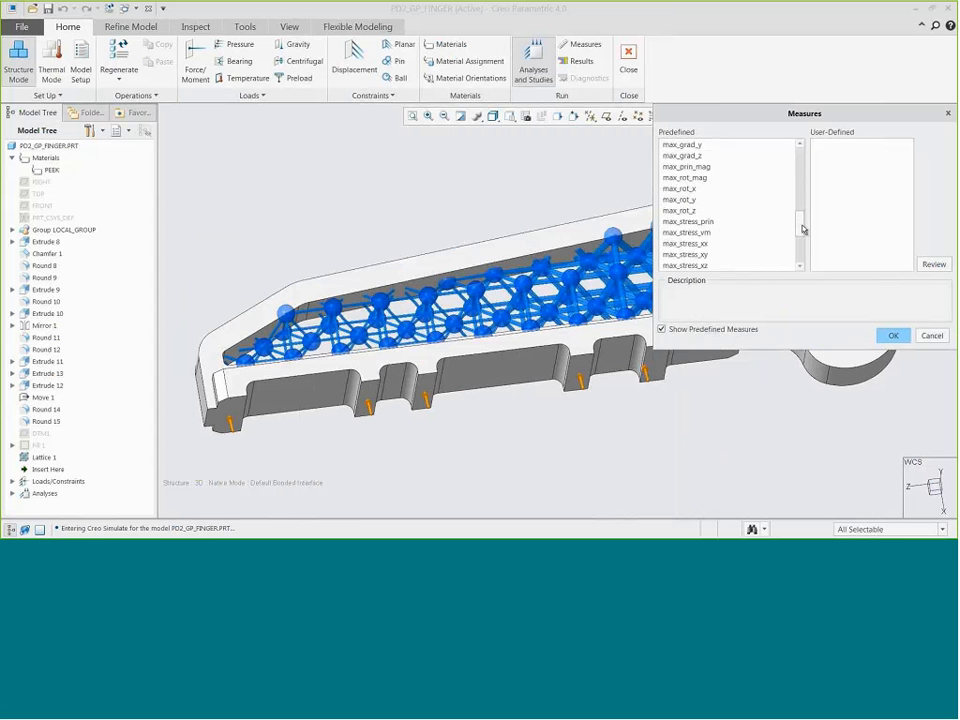
pyautogui.scroll(-2, 803, 229)
pyautogui.click(702, 211)
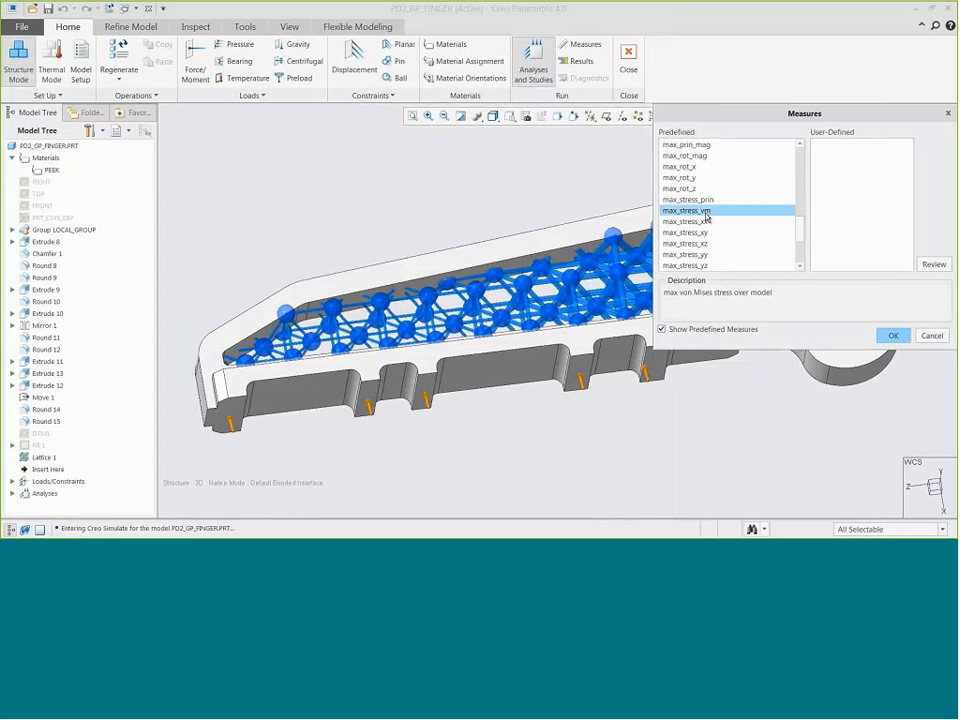
pyautogui.click(893, 337)
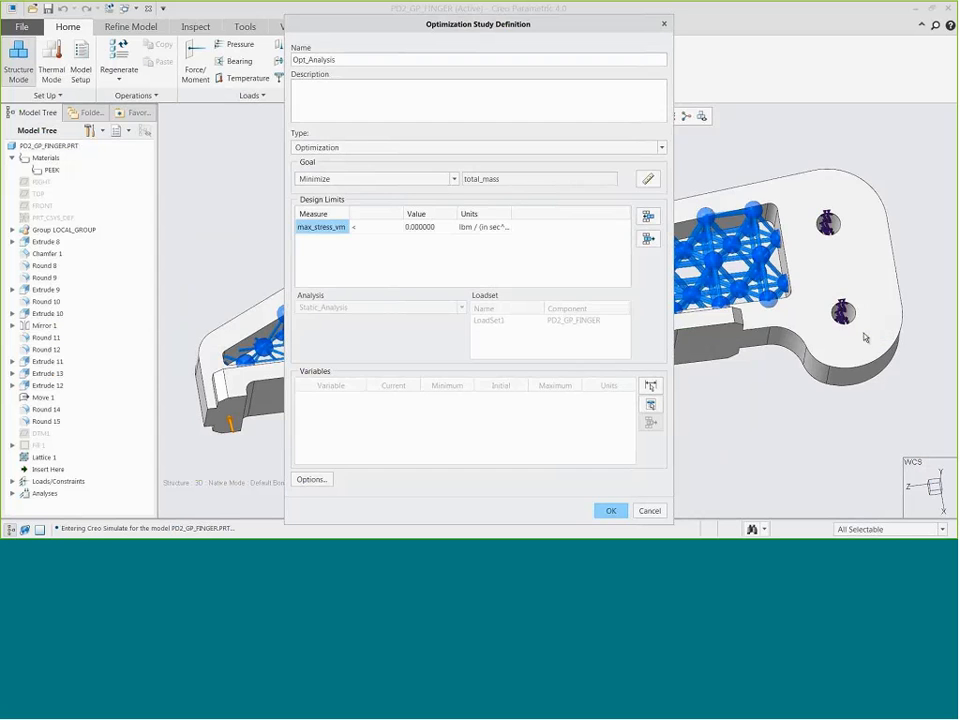
pyautogui.doubleClick(424, 228)
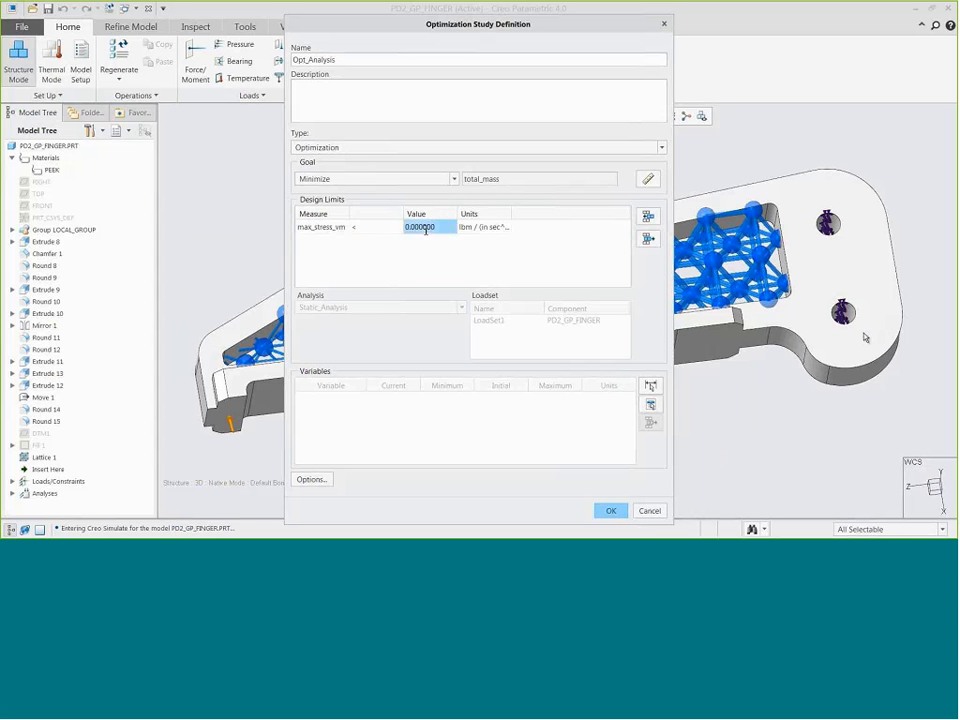
pyautogui.write('2.1')
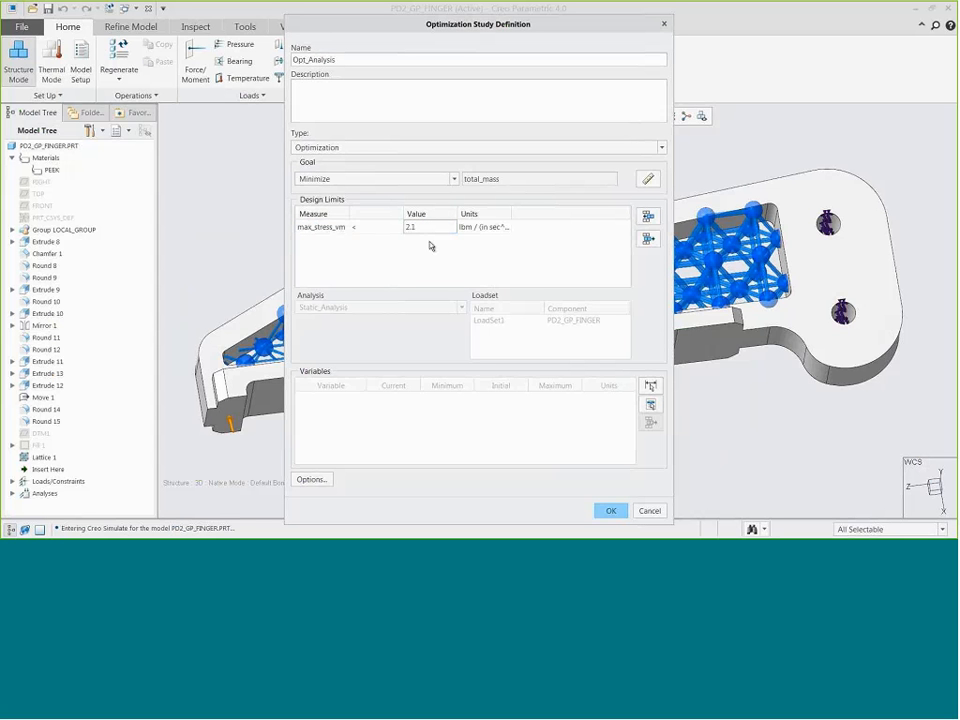
pyautogui.write('e6')
# - Add the predefined max_disp_mag measure to the design limits of the optimization study
pyautogui.click(651, 222)
pyautogui.click(651, 219)
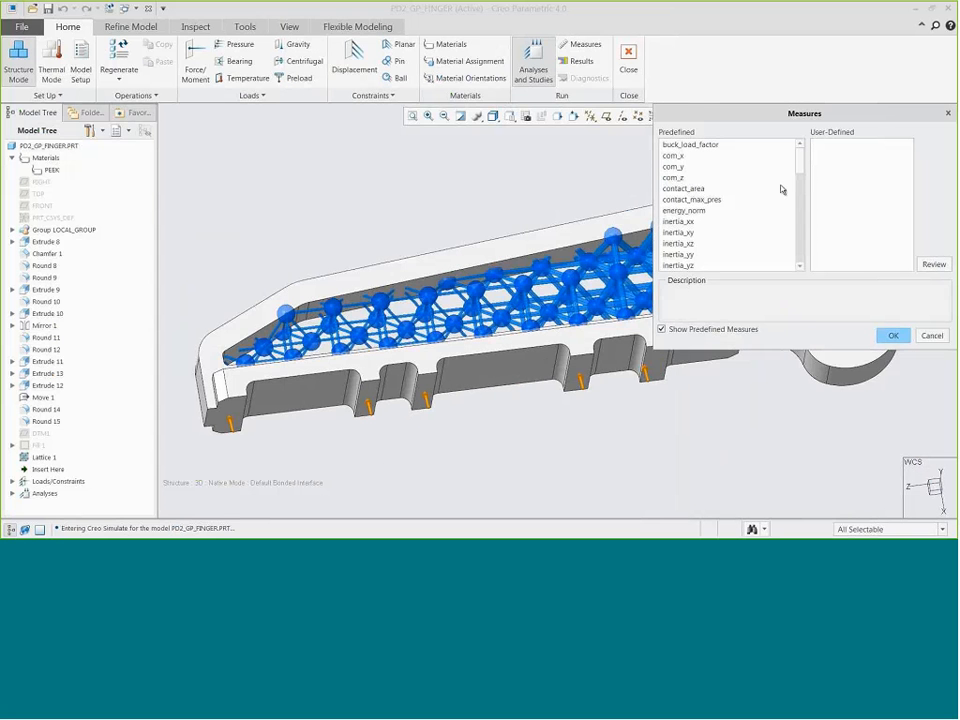
pyautogui.scroll(-3, 803, 177)
pyautogui.scroll(-2, 803, 177)
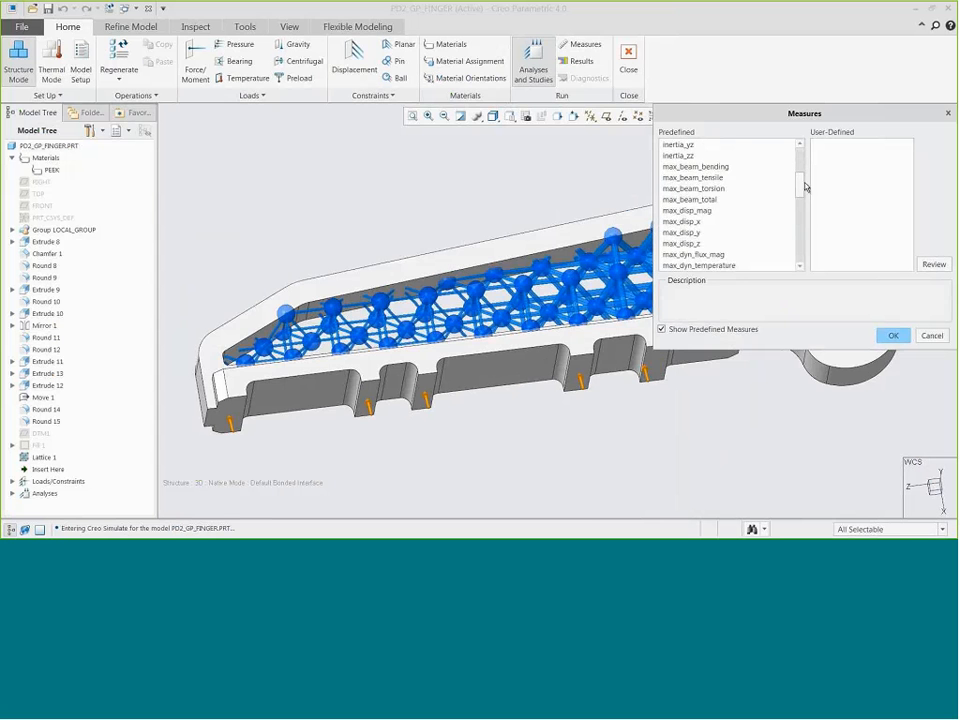
pyautogui.click(724, 189)
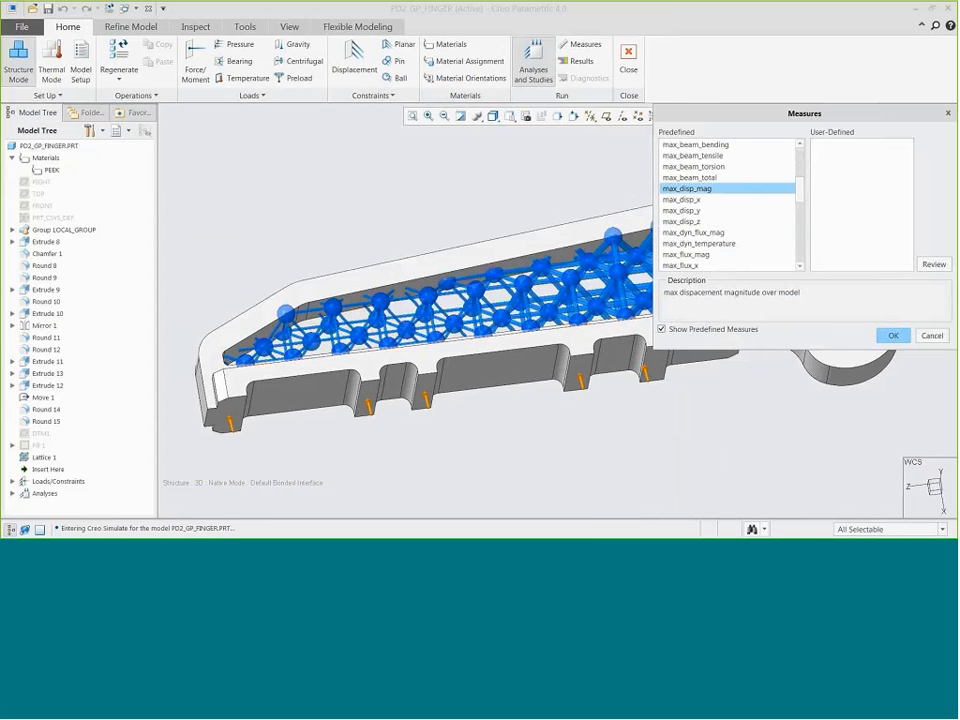
pyautogui.click(892, 335)
# - Set the max_disp_mag design limit to be equal to 0.124 in
pyautogui.click(394, 227)
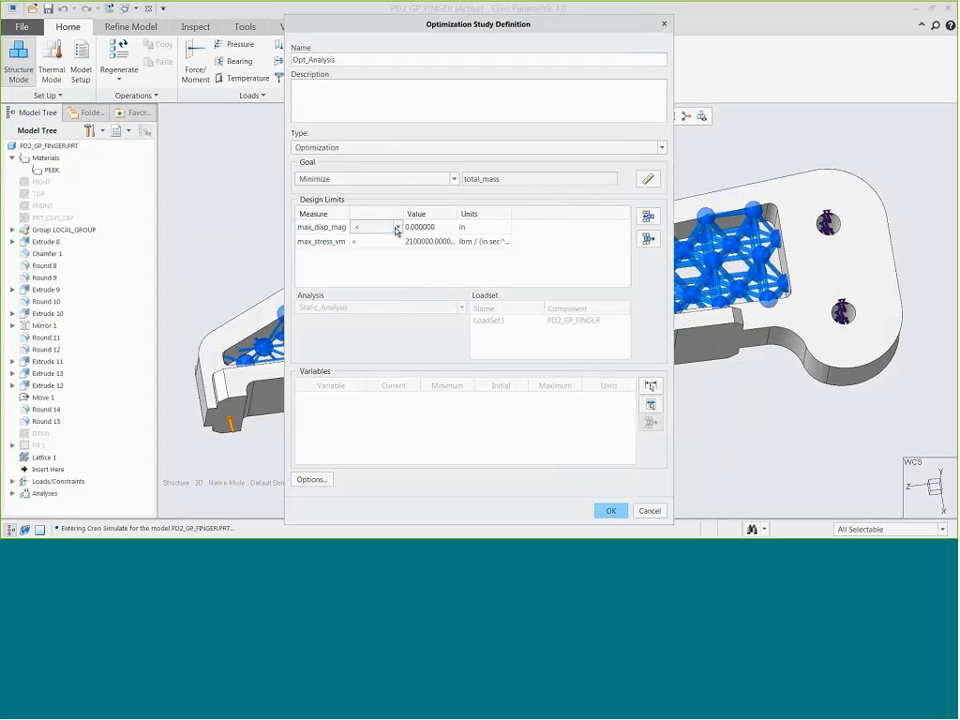
pyautogui.click(396, 228)
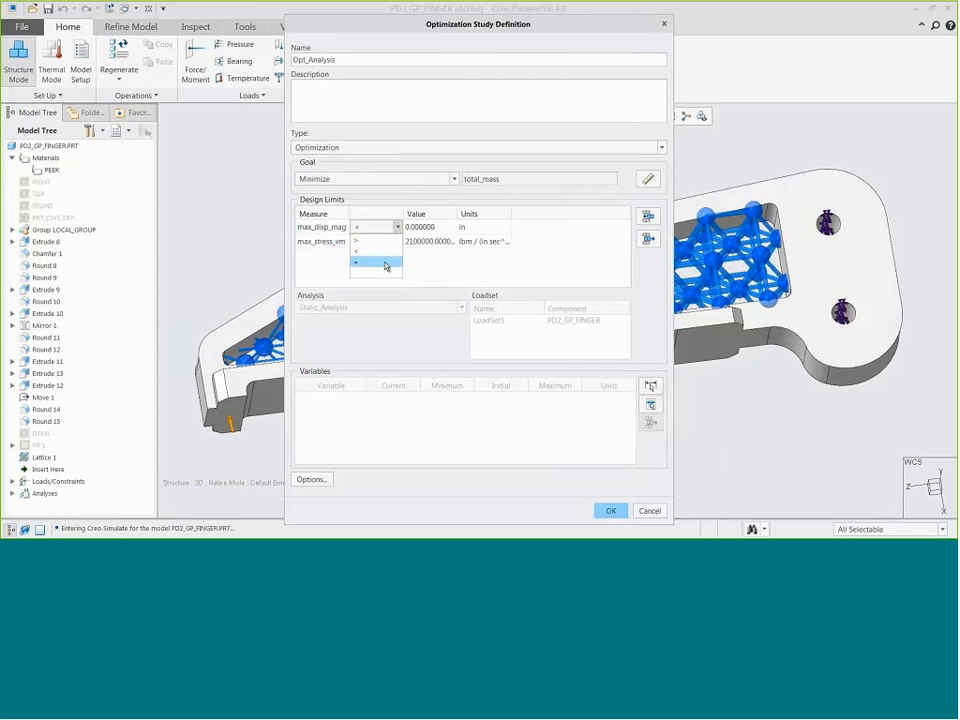
pyautogui.click(385, 263)
pyautogui.click(426, 228)
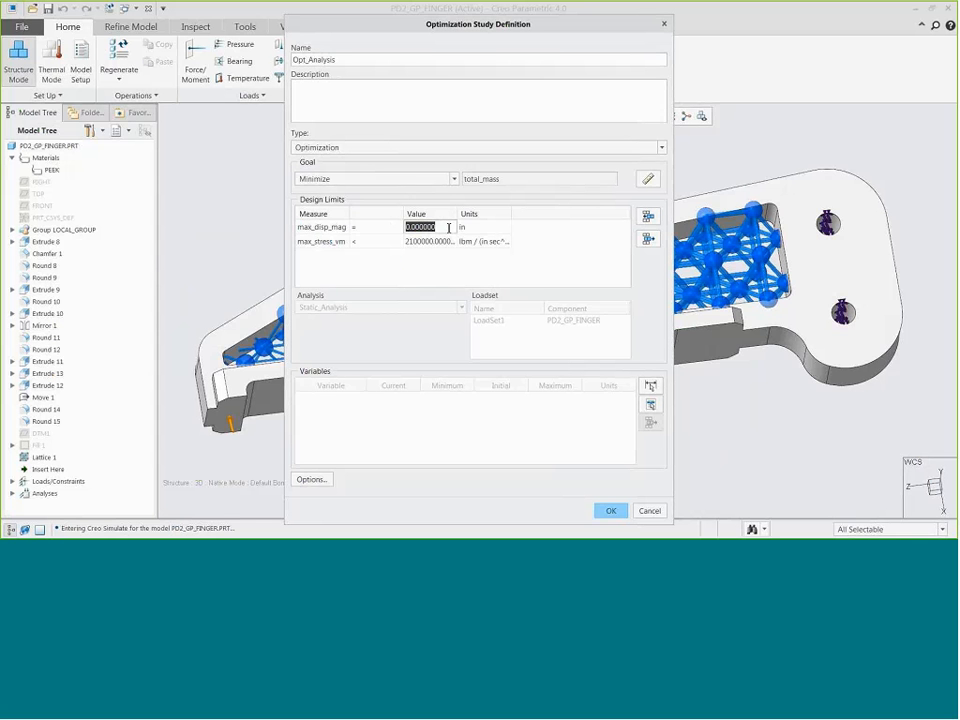
pyautogui.write('0.124')
pyautogui.click(455, 269)
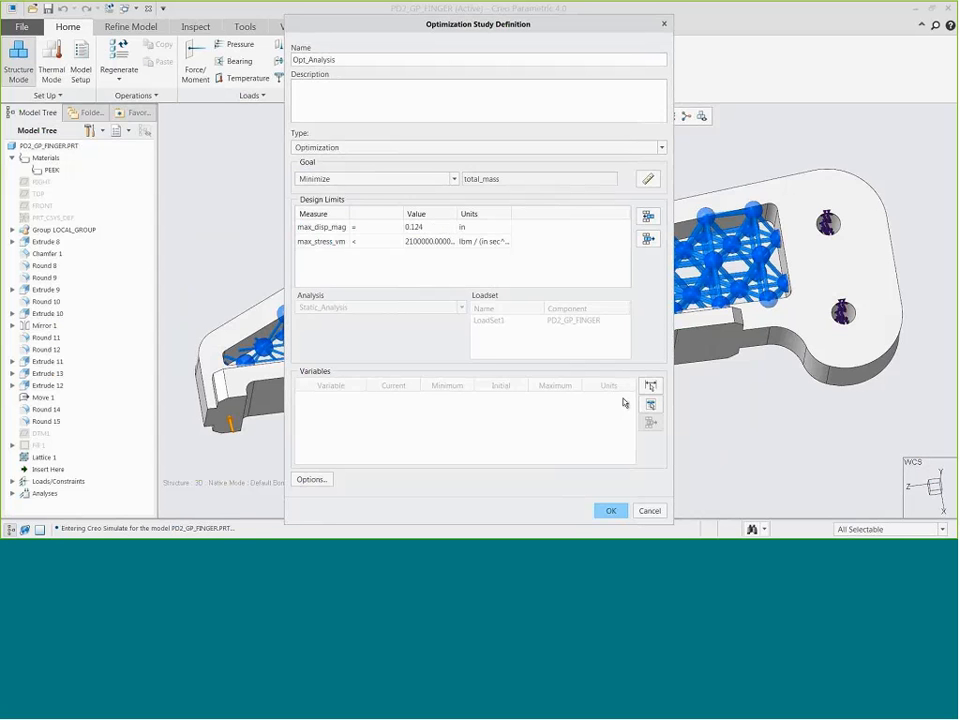
# - Add the 0.03 in lattice dimension d186 as a study variable in the 02_OPT view and set its maximum to 0.05 in
pyautogui.click(651, 387)
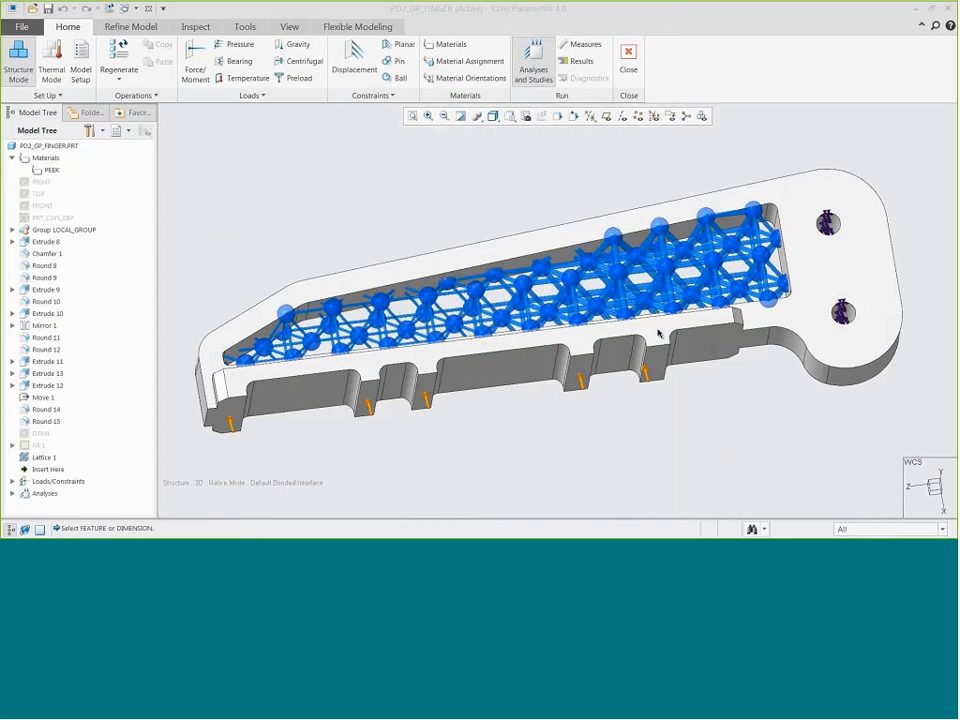
pyautogui.click(510, 116)
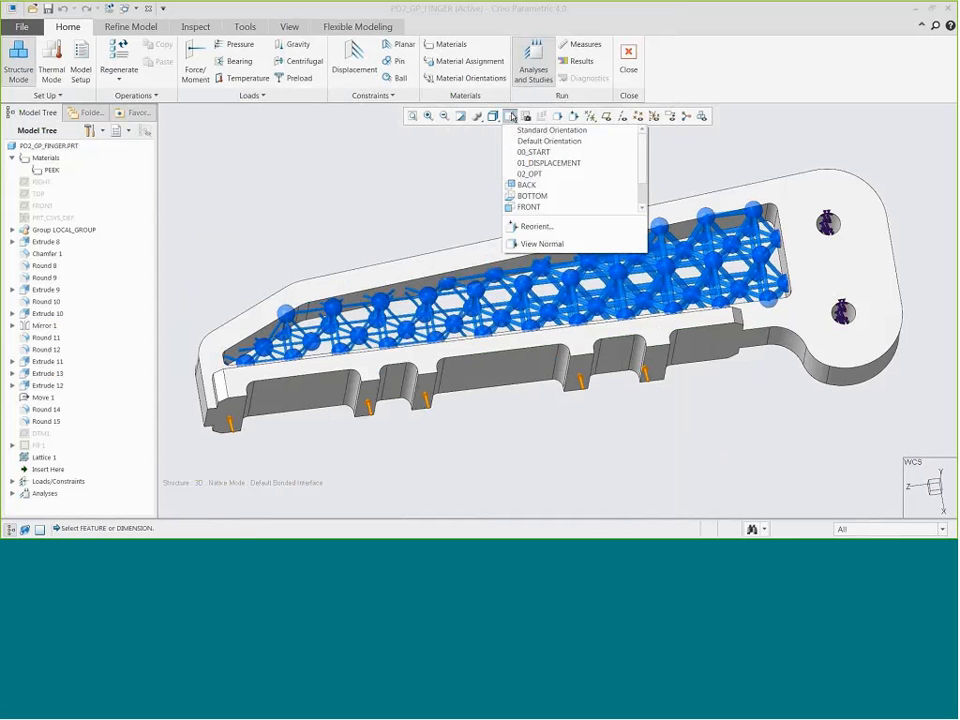
pyautogui.click(540, 174)
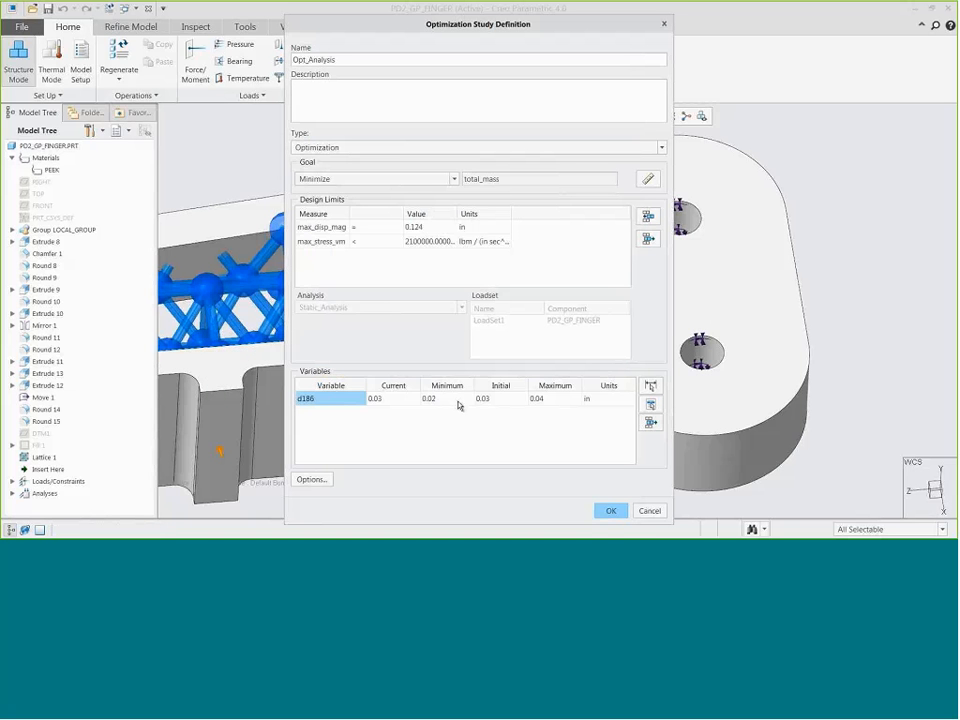
pyautogui.click(551, 400)
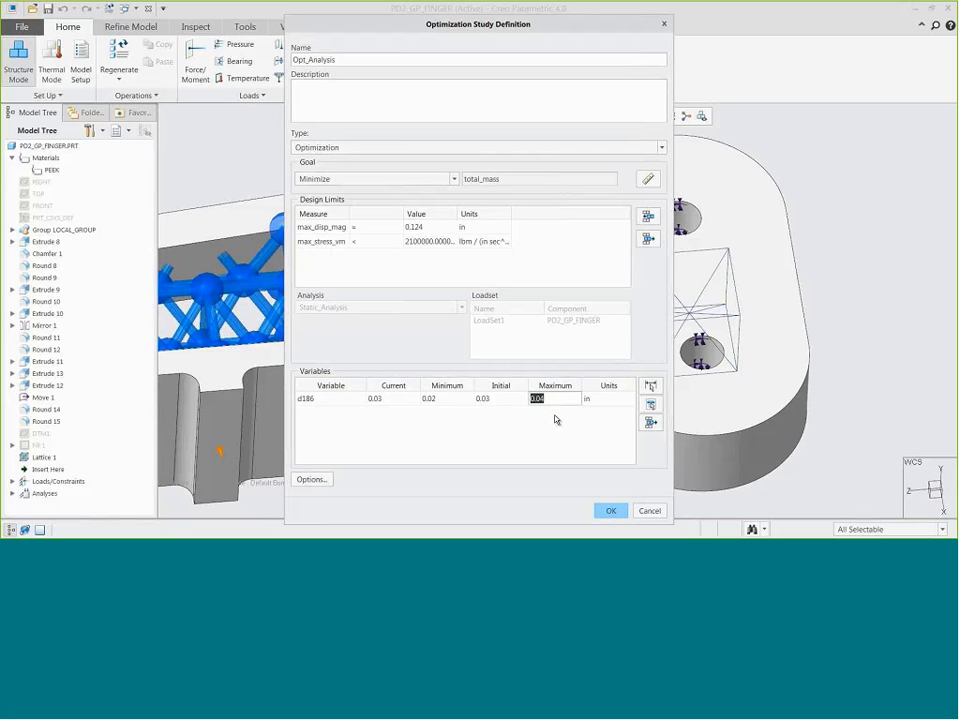
pyautogui.write('0.05')
pyautogui.click(553, 428)
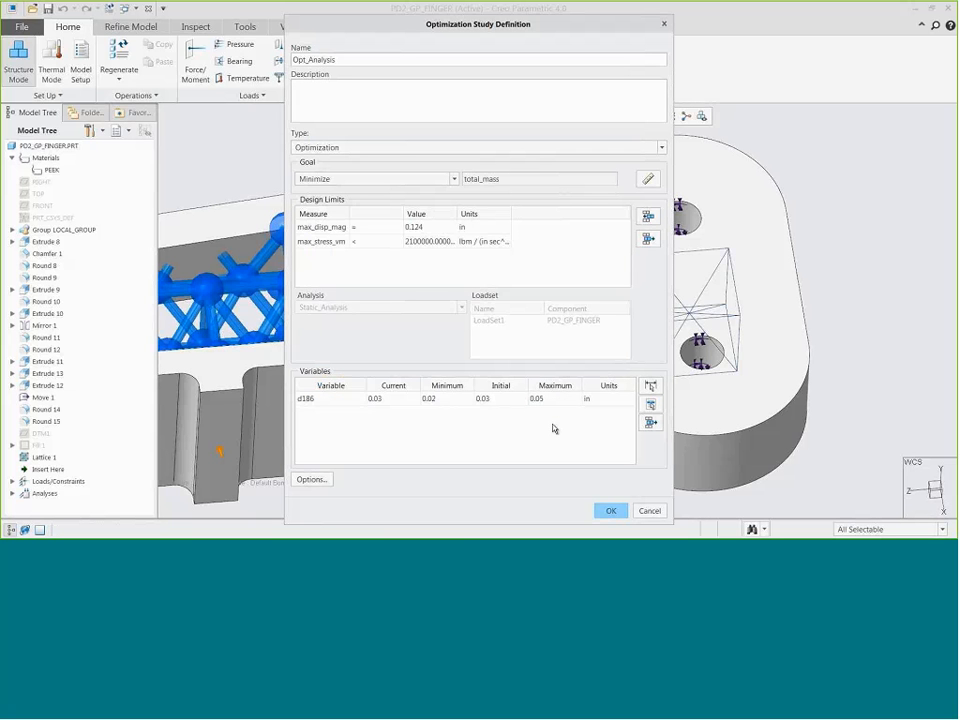
# - Add the 0.13 in lattice dimension d181 as a study variable with a minimum of 0.12 in and a maximum of 0.15 in
pyautogui.click(650, 387)
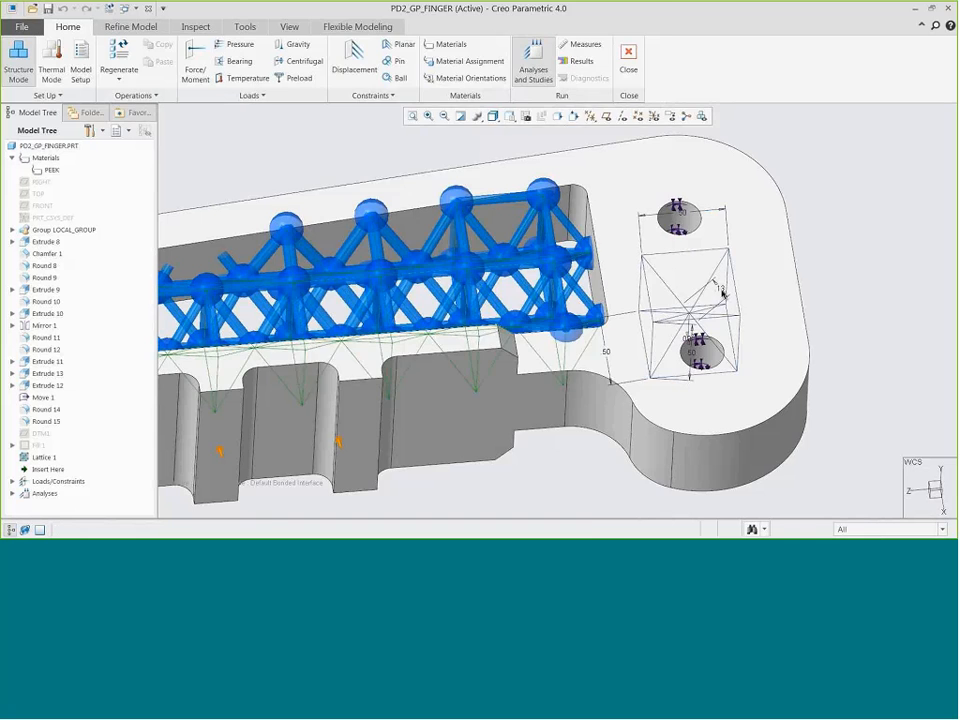
pyautogui.click(722, 291)
pyautogui.click(467, 399)
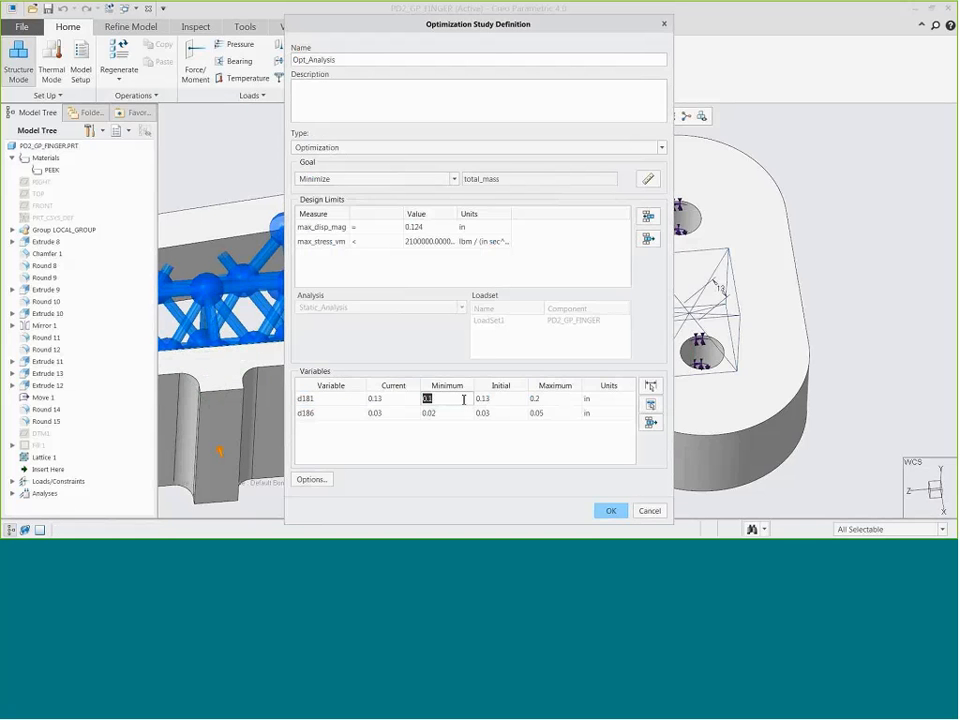
pyautogui.write('0.12')
pyautogui.click(566, 400)
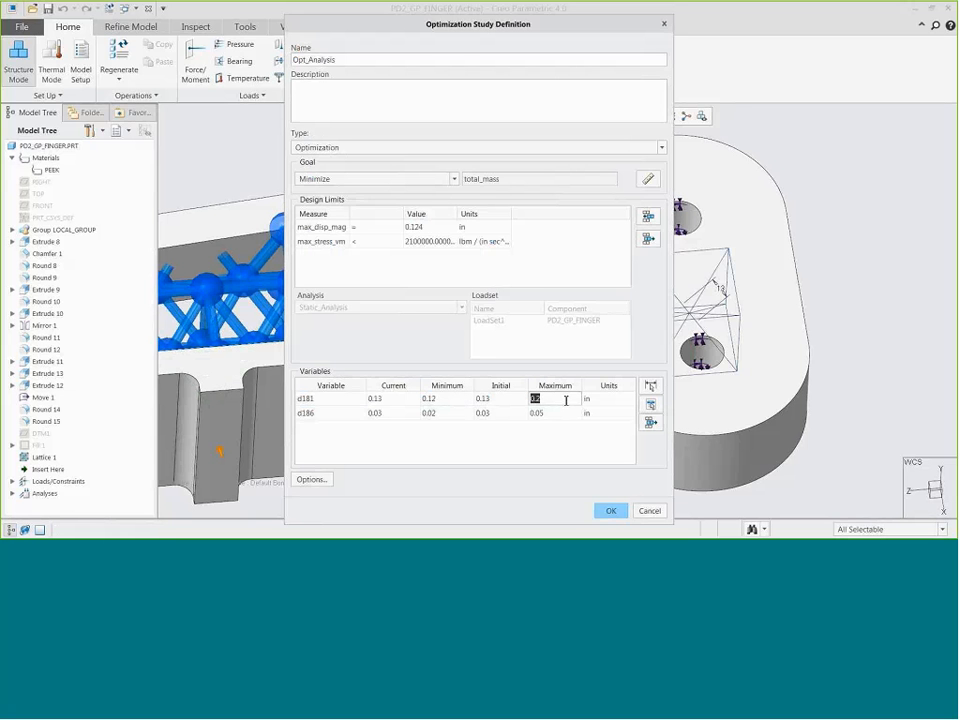
pyautogui.write('0.15')
pyautogui.click(590, 430)
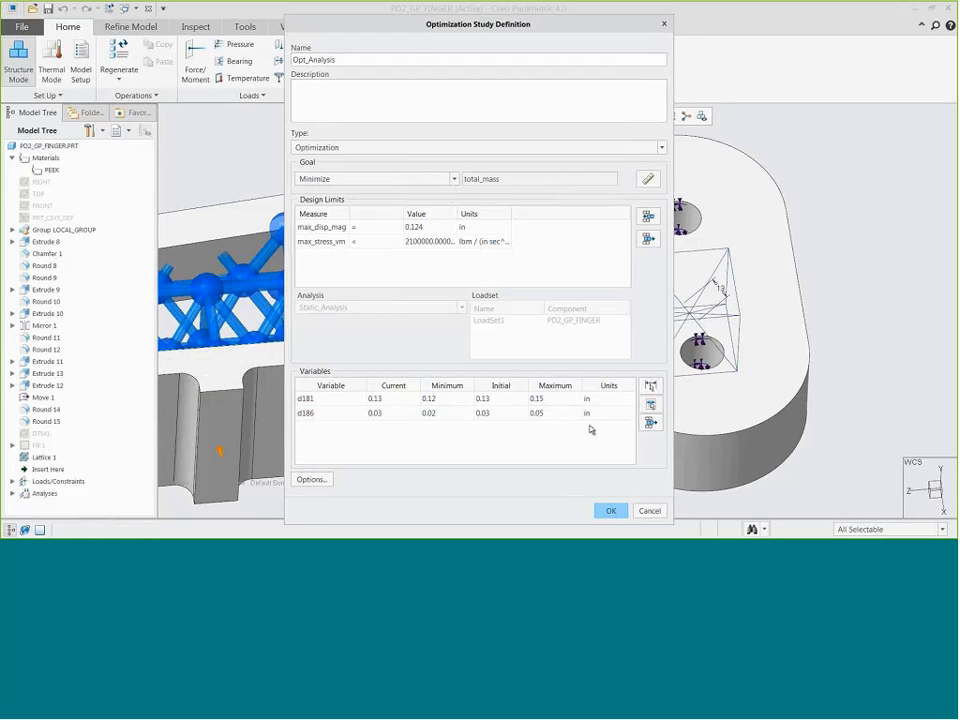
# - Add dimension d152 of datum plane DTM1 as a study variable with a minimum of 1.8 in and a maximum of 4.5 in
pyautogui.click(652, 386)
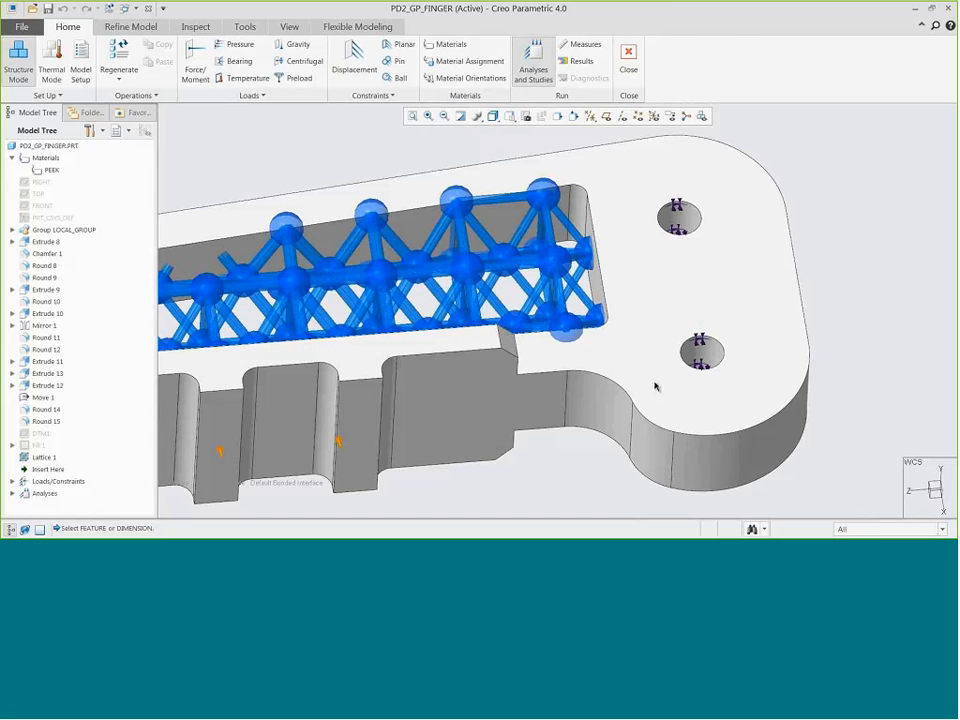
pyautogui.click(42, 438)
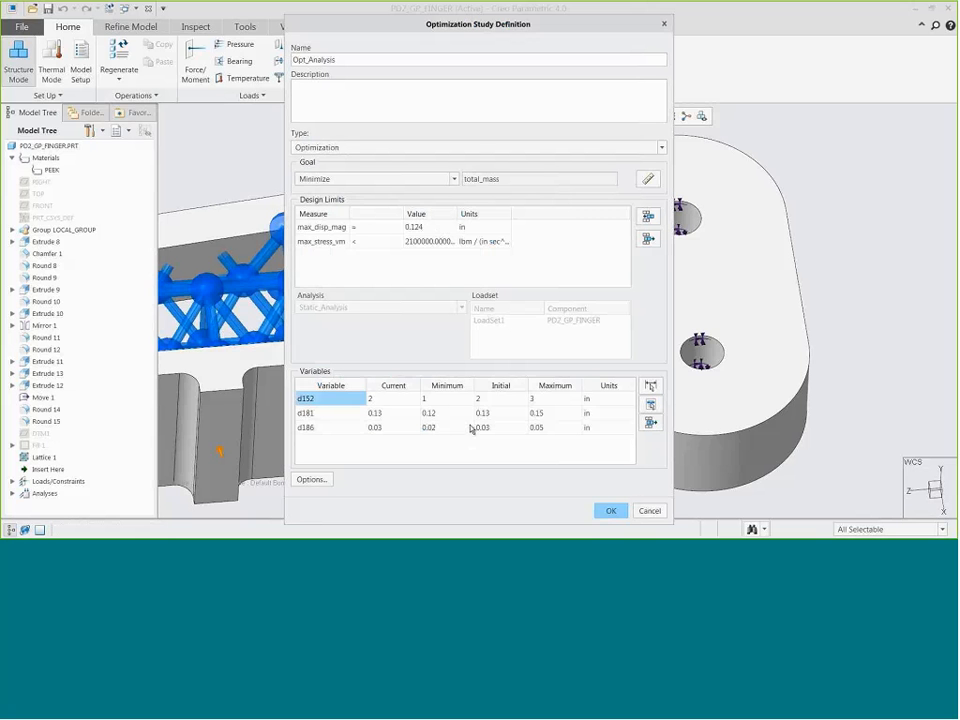
pyautogui.doubleClick(450, 398)
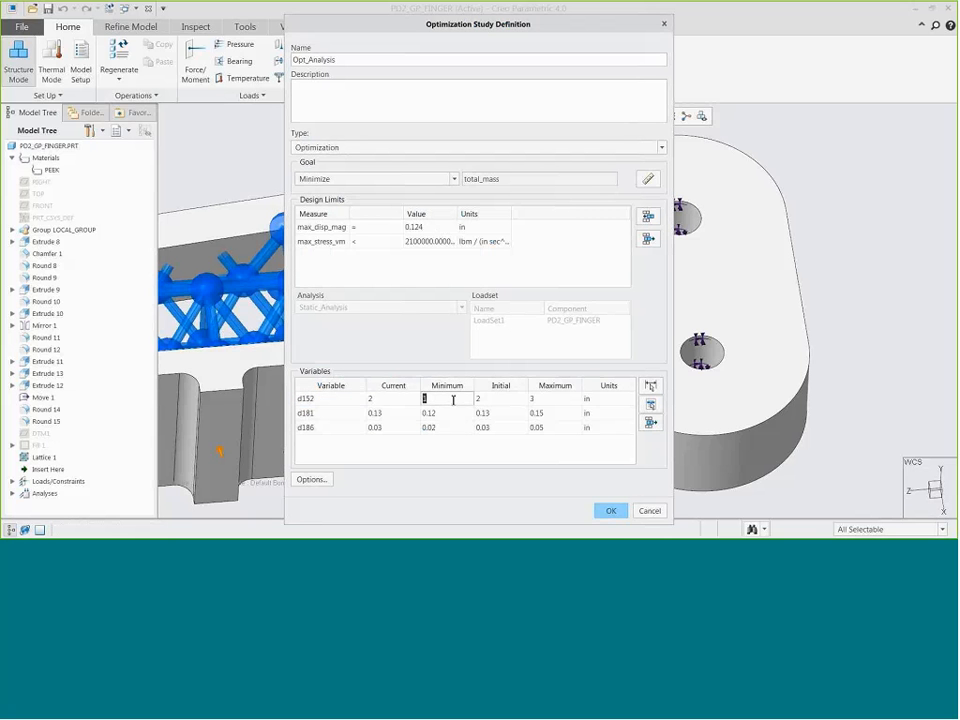
pyautogui.write('1.8')
pyautogui.doubleClick(548, 399)
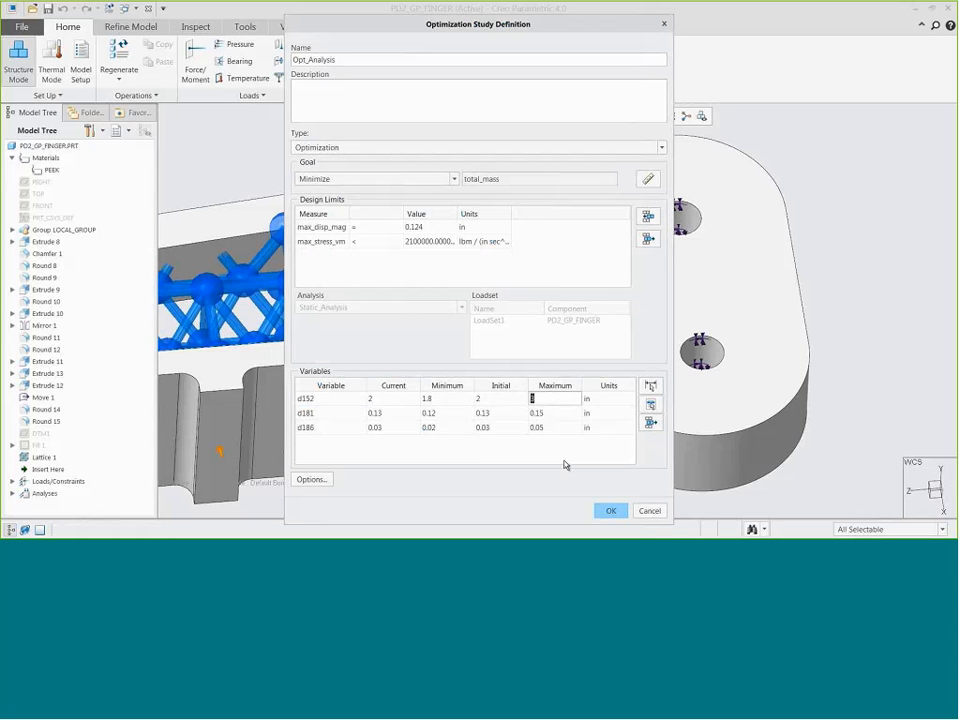
pyautogui.write('4.5')
pyautogui.click(550, 456)
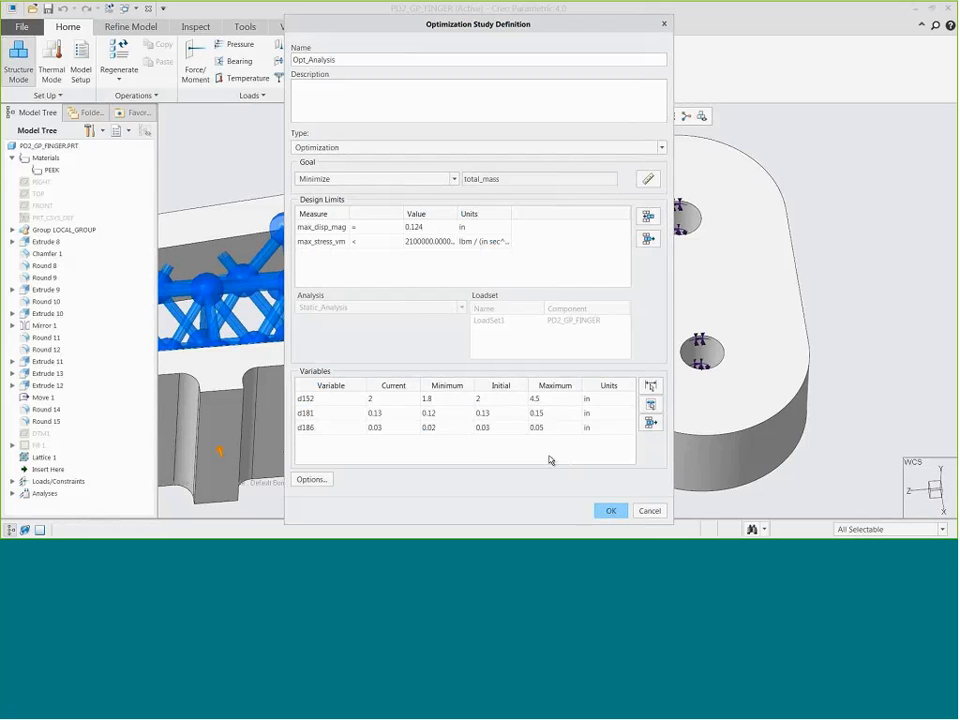
# - Accept the optimization study definition and run Opt_Analysis without interactive diagnostics
pyautogui.click(611, 512)
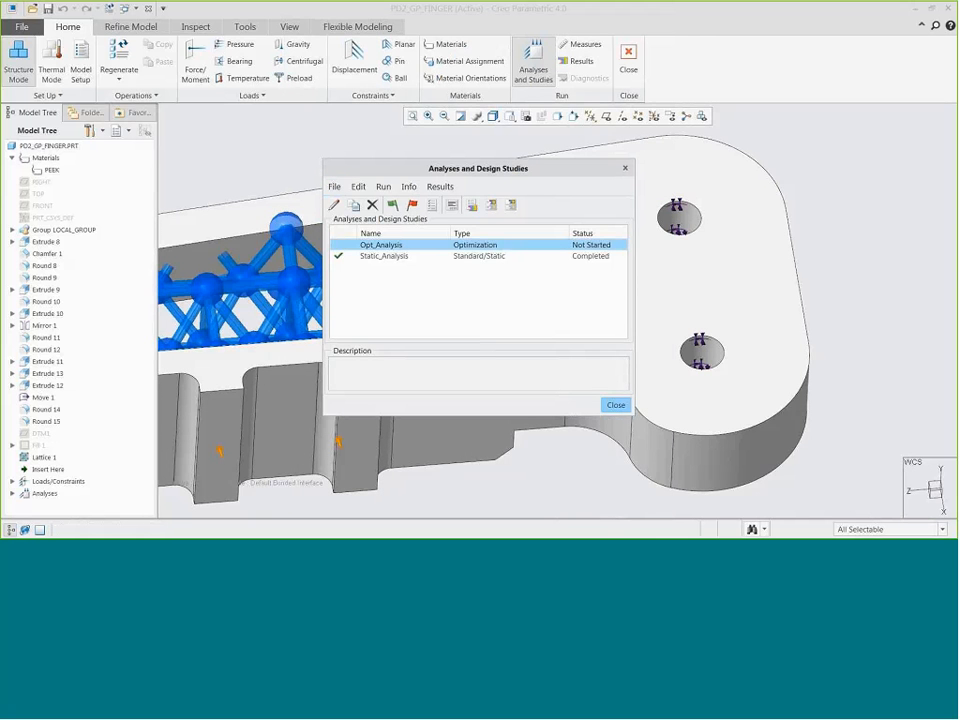
pyautogui.click(392, 204)
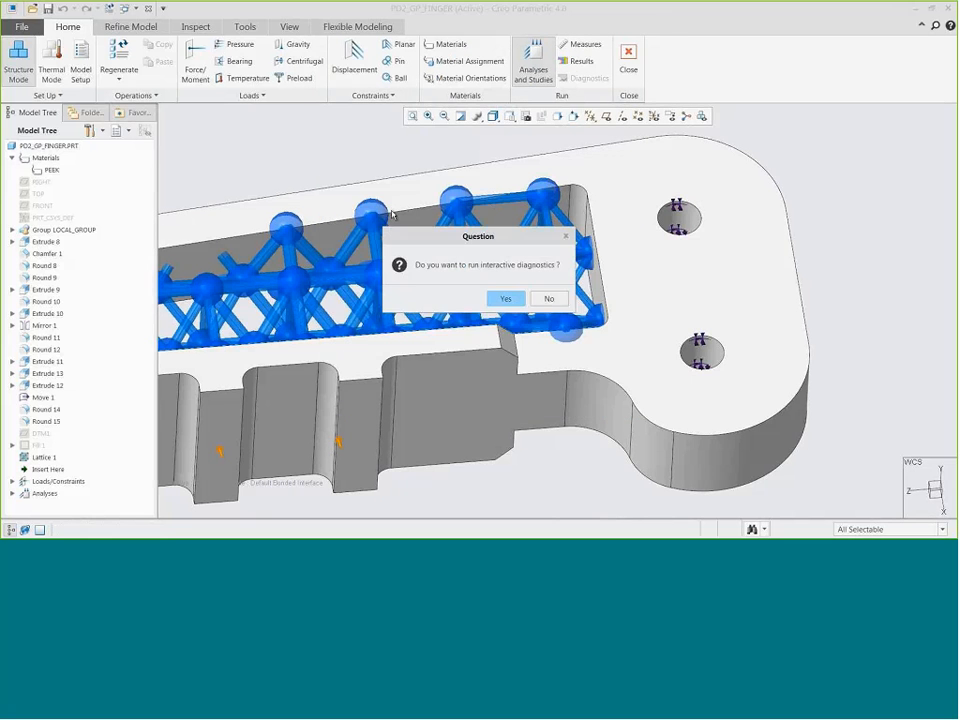
pyautogui.click(549, 298)
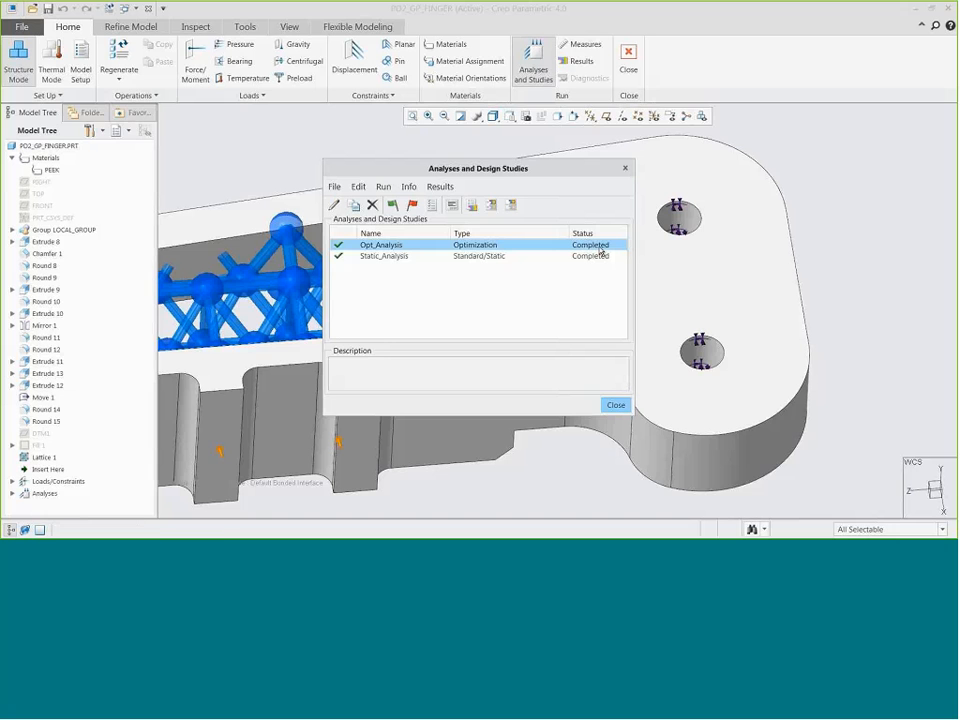
# - Review the total mass versus optimization pass graph of Opt_Analysis and exit the results without saving
pyautogui.click(511, 204)
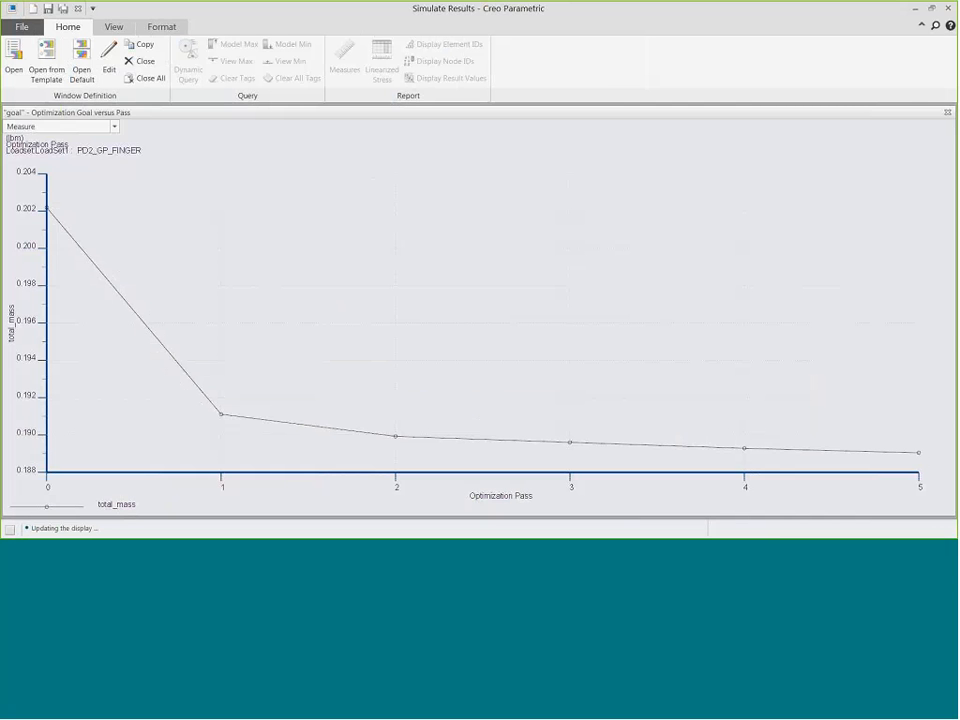
pyautogui.click(948, 8)
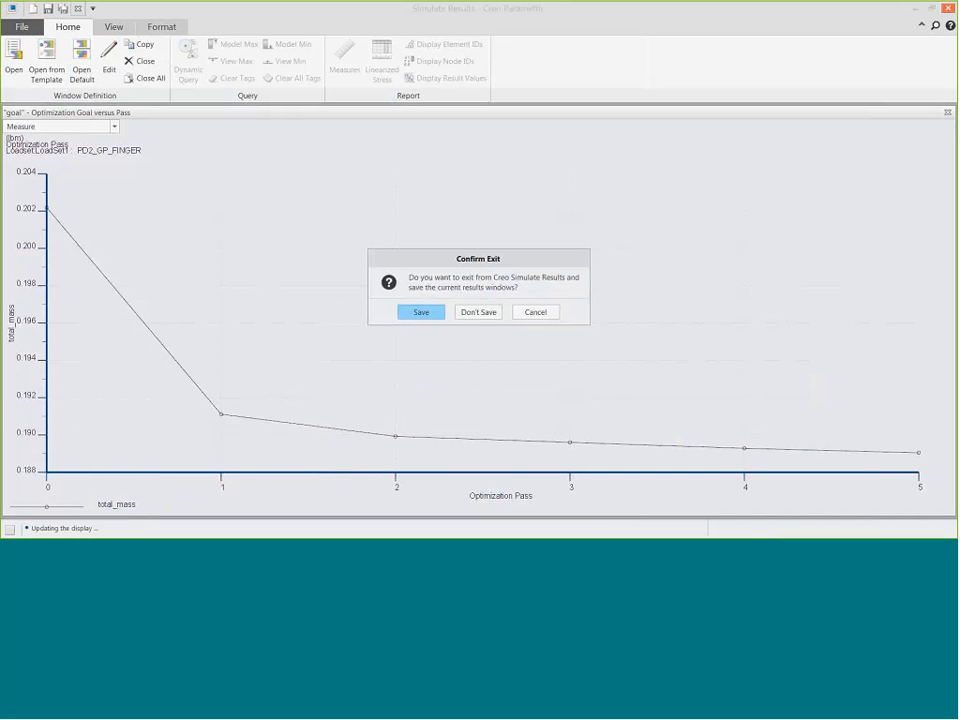
pyautogui.click(478, 312)
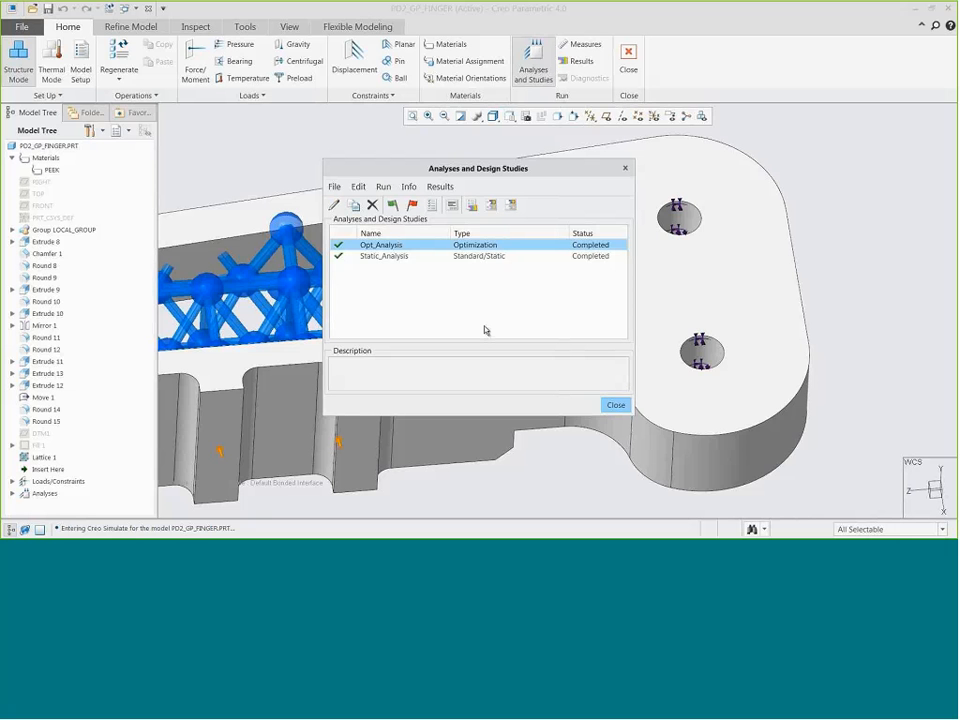
# - Show the Opt_Analysis von Mises stress fringe in a result window titled Opt Model - Stress and tag the model maximum
pyautogui.click(472, 204)
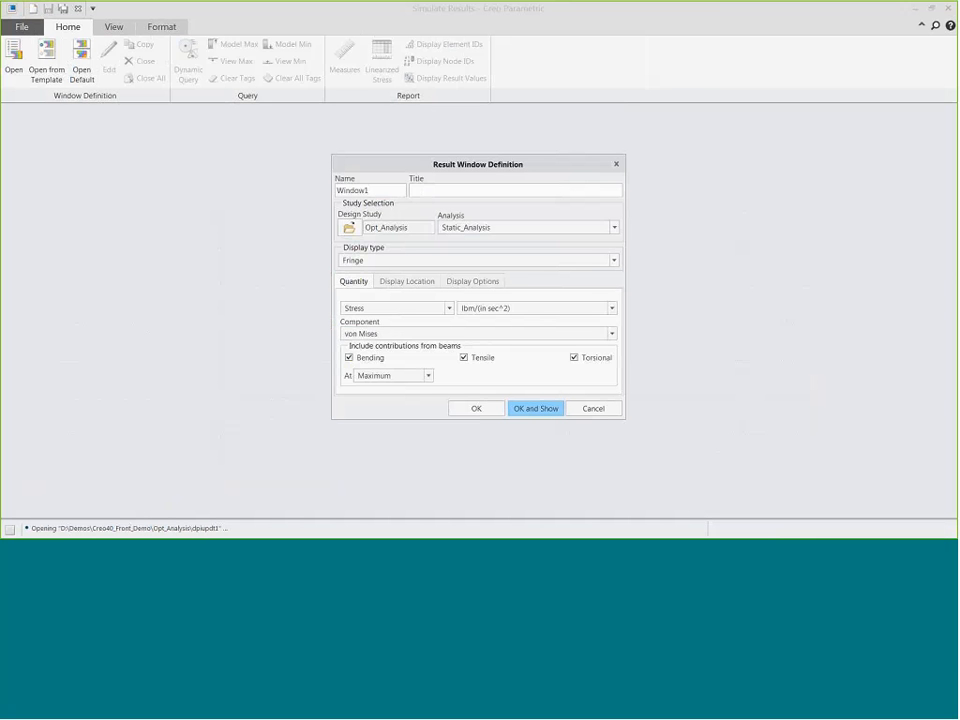
pyautogui.write('Opt Model - Stress')
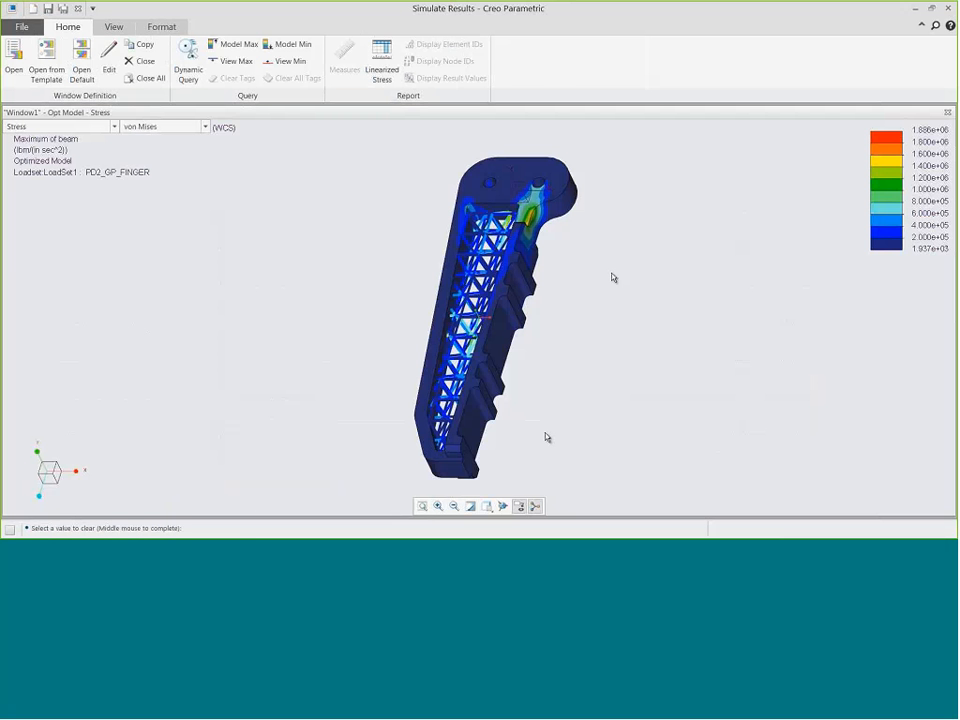
pyautogui.rightClick(613, 277)
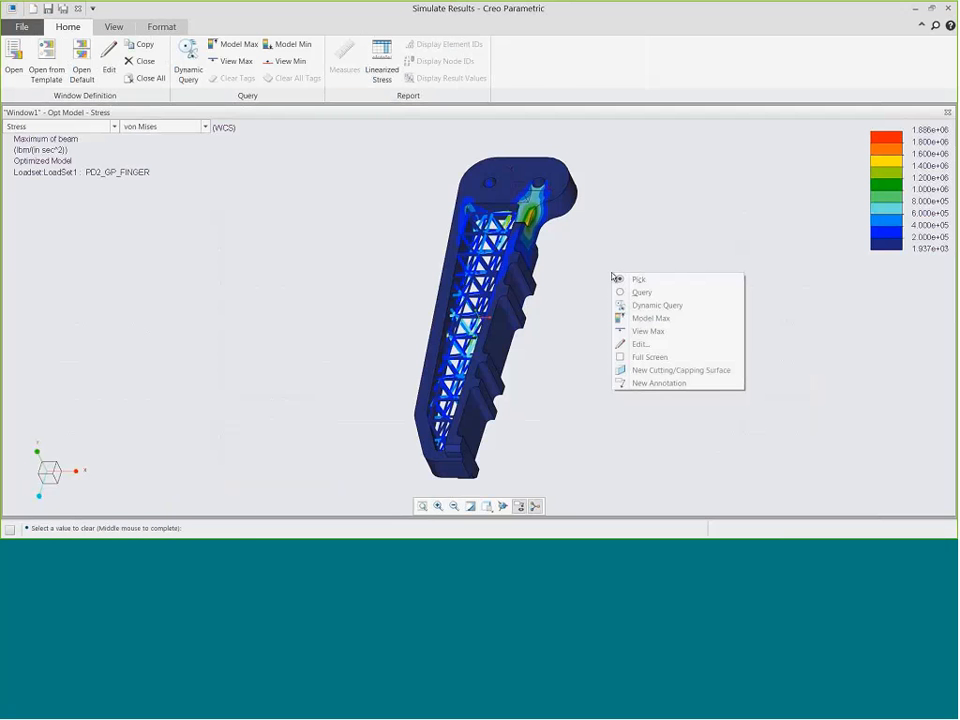
pyautogui.click(644, 318)
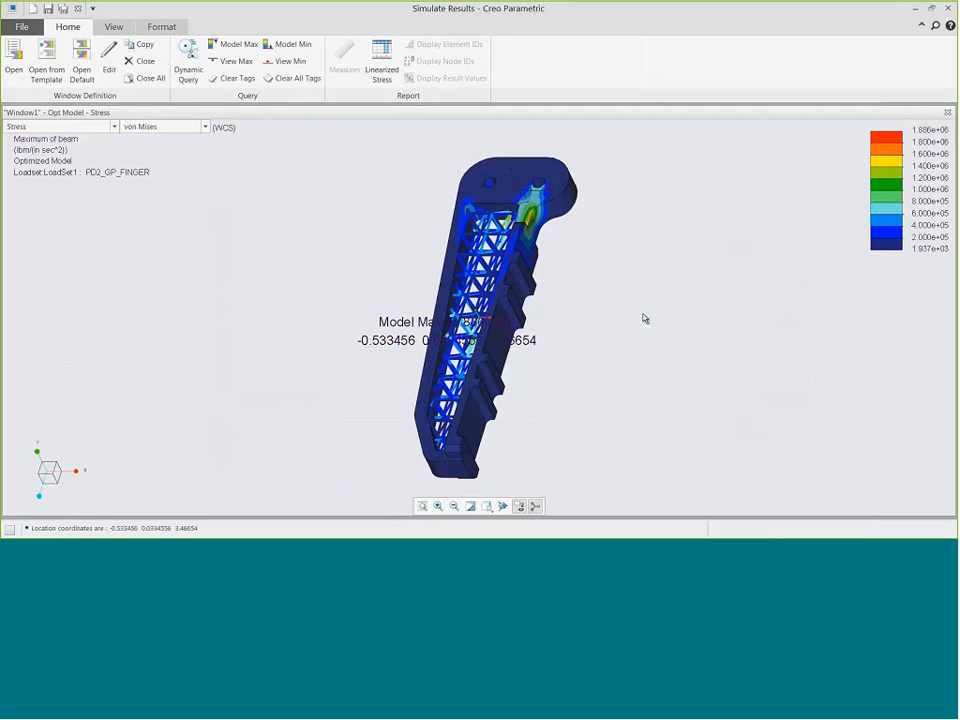
# - Examine the lattice beams around the tagged maximum stress location up close and return to the full model
pyautogui.click(437, 505)
pyautogui.click(413, 300)
pyautogui.click(500, 328)
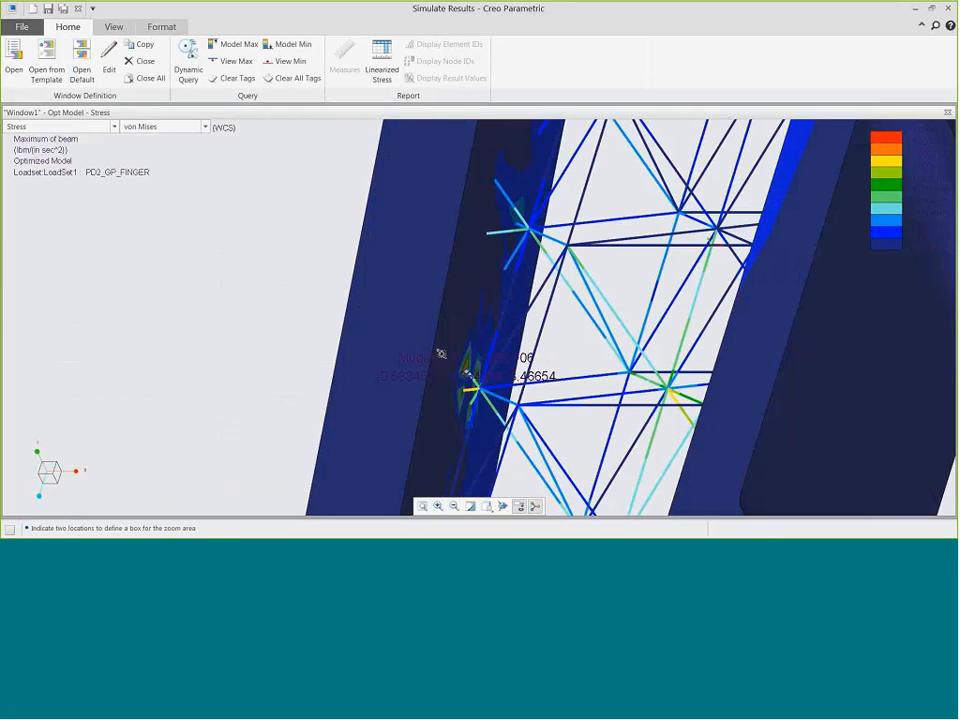
pyautogui.click(443, 356)
pyautogui.click(494, 410)
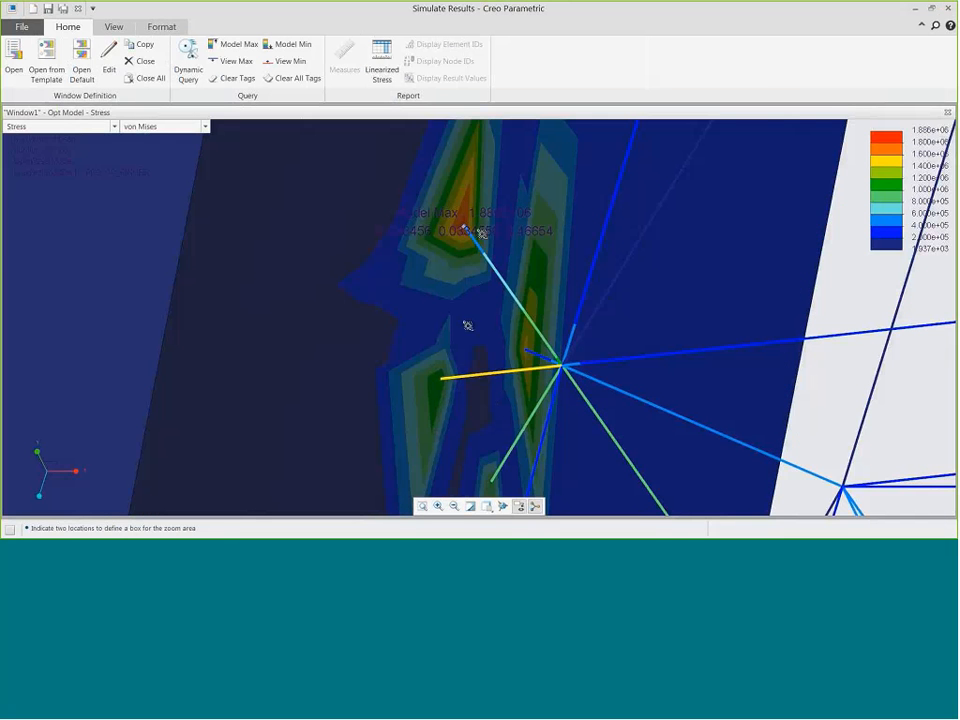
pyautogui.click(421, 507)
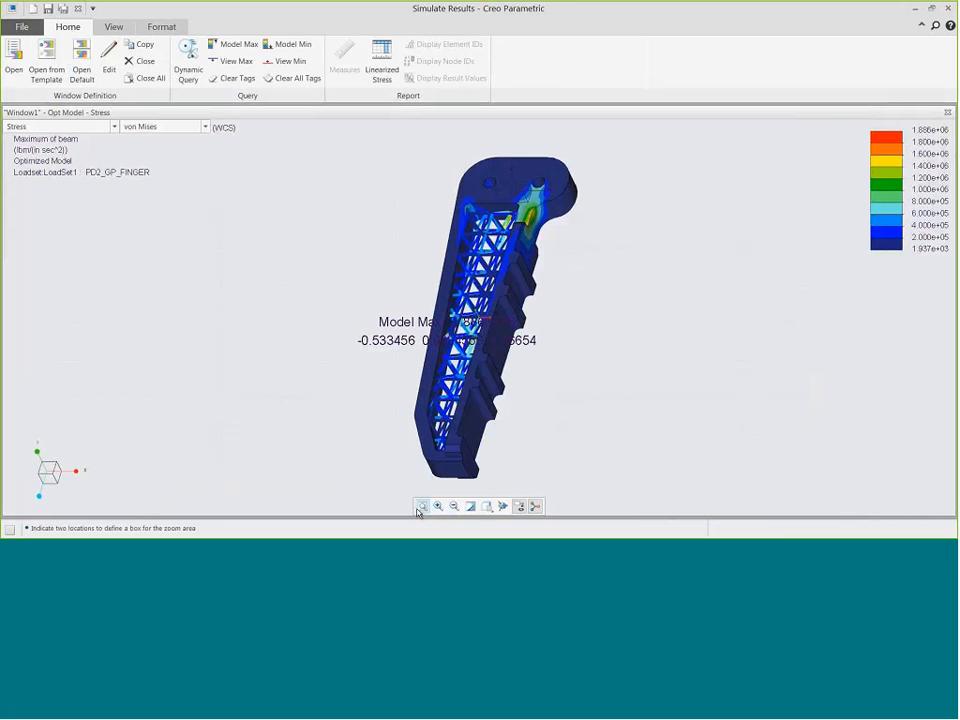
# - Copy the stress result window for the Static_Analysis study, title it Original Model - Stress, and show it
pyautogui.click(142, 44)
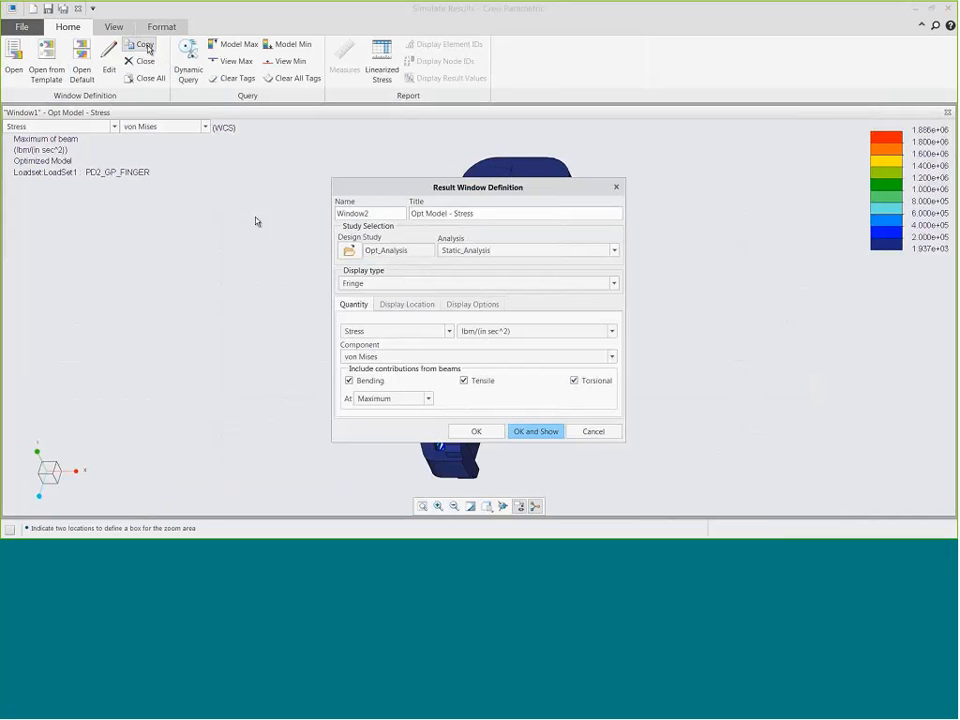
pyautogui.click(352, 252)
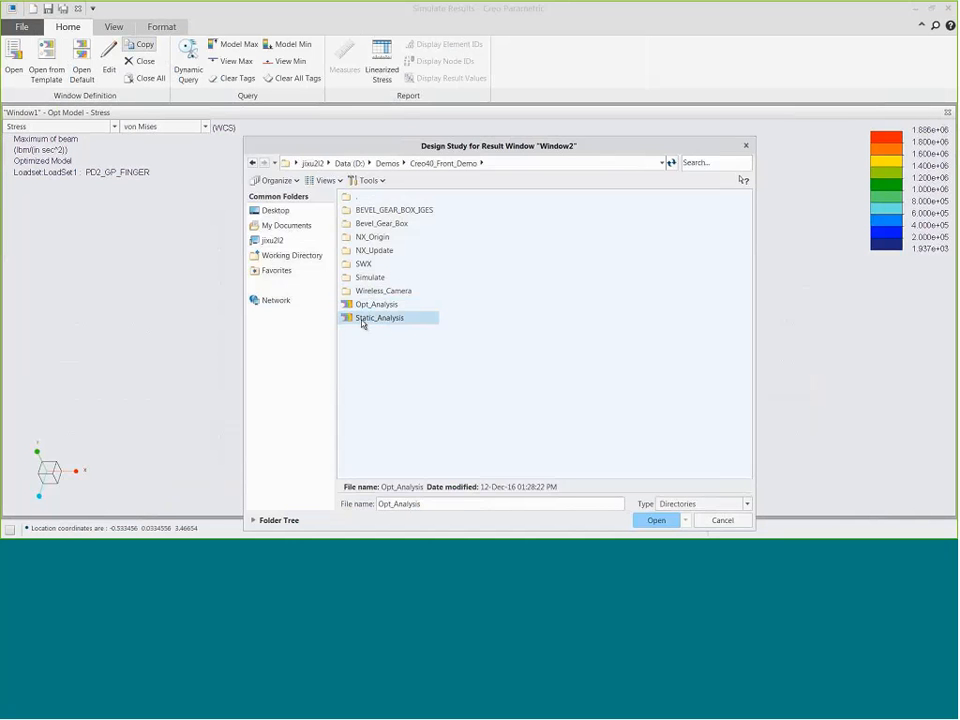
pyautogui.click(364, 320)
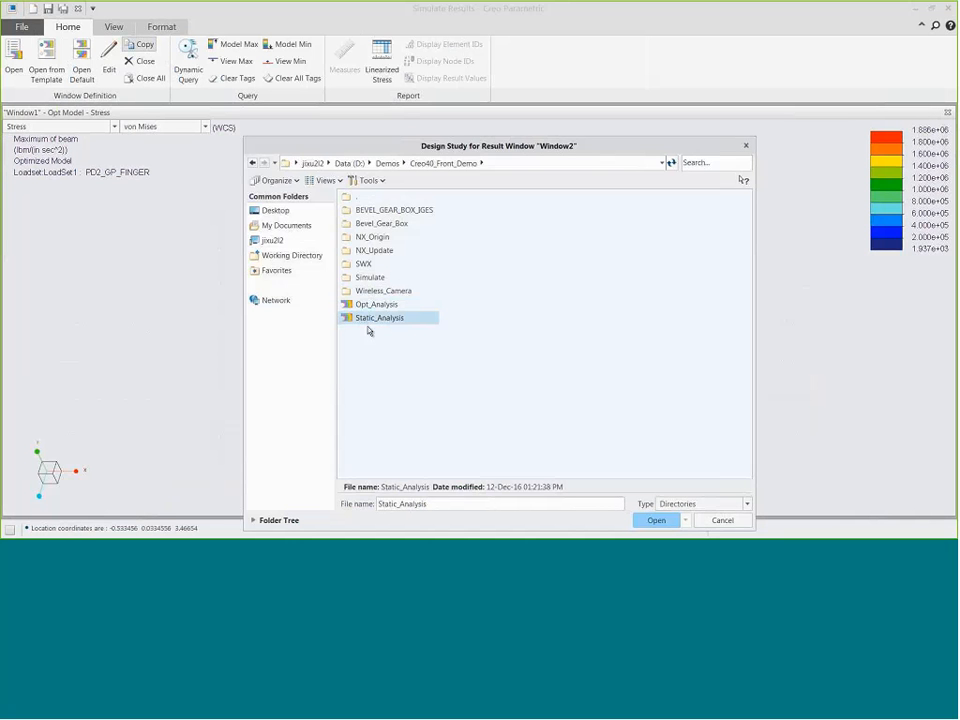
pyautogui.click(656, 521)
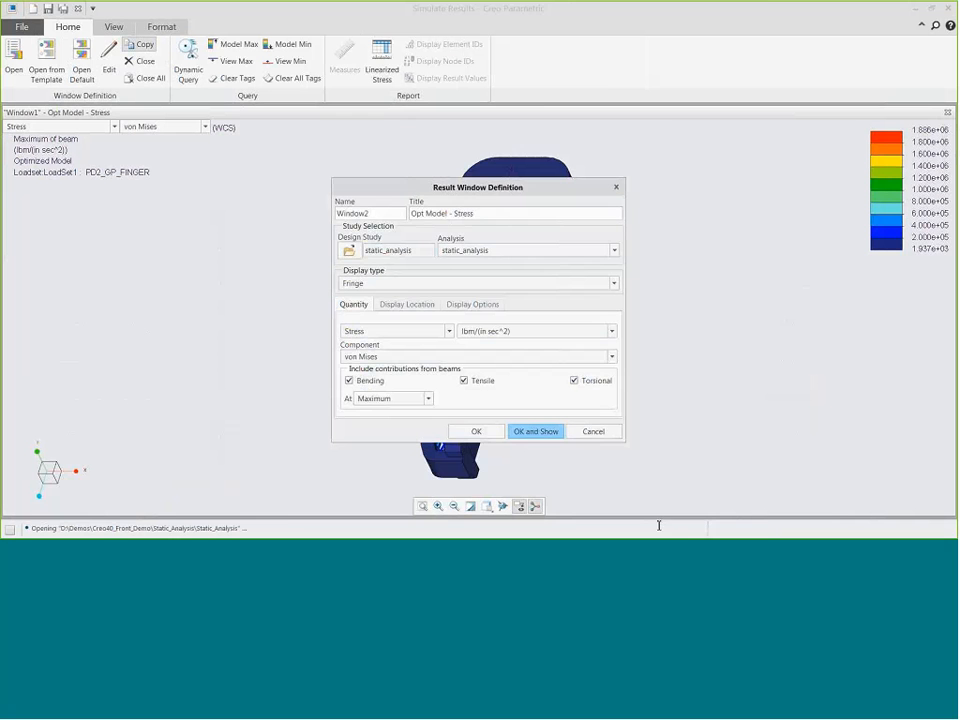
pyautogui.tripleClick(481, 214)
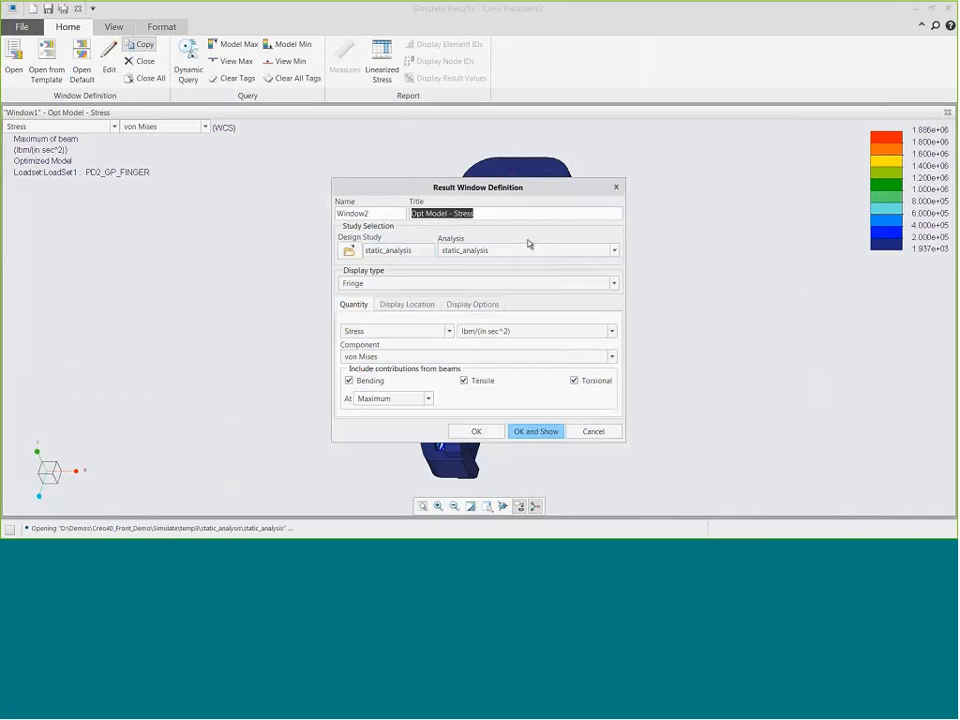
pyautogui.press('BackSpace')
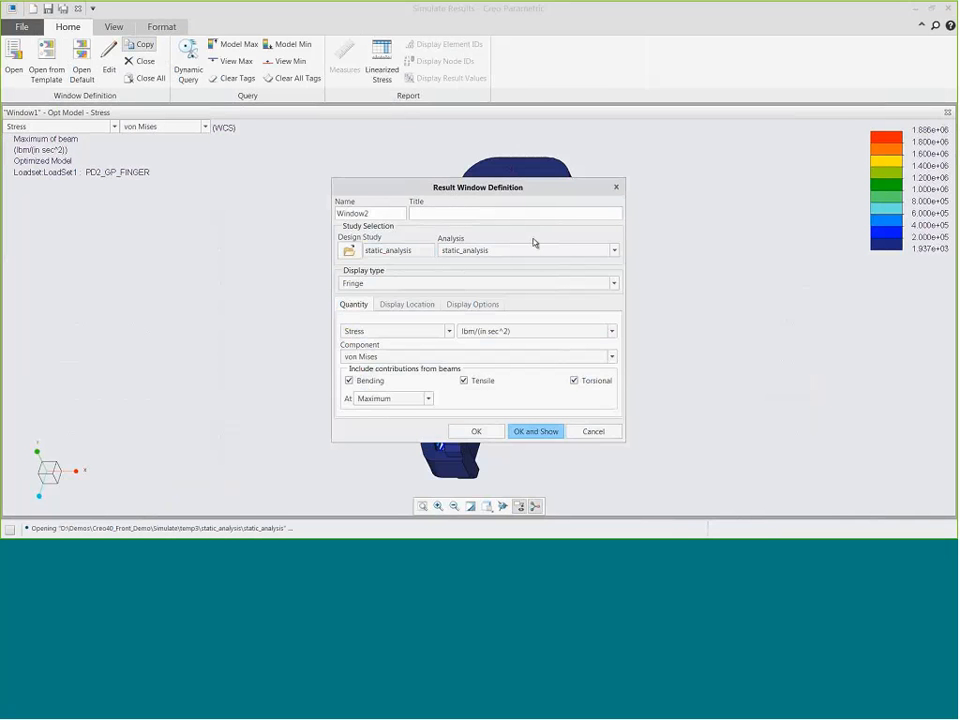
pyautogui.write('Original Model - Stress')
pyautogui.click(537, 432)
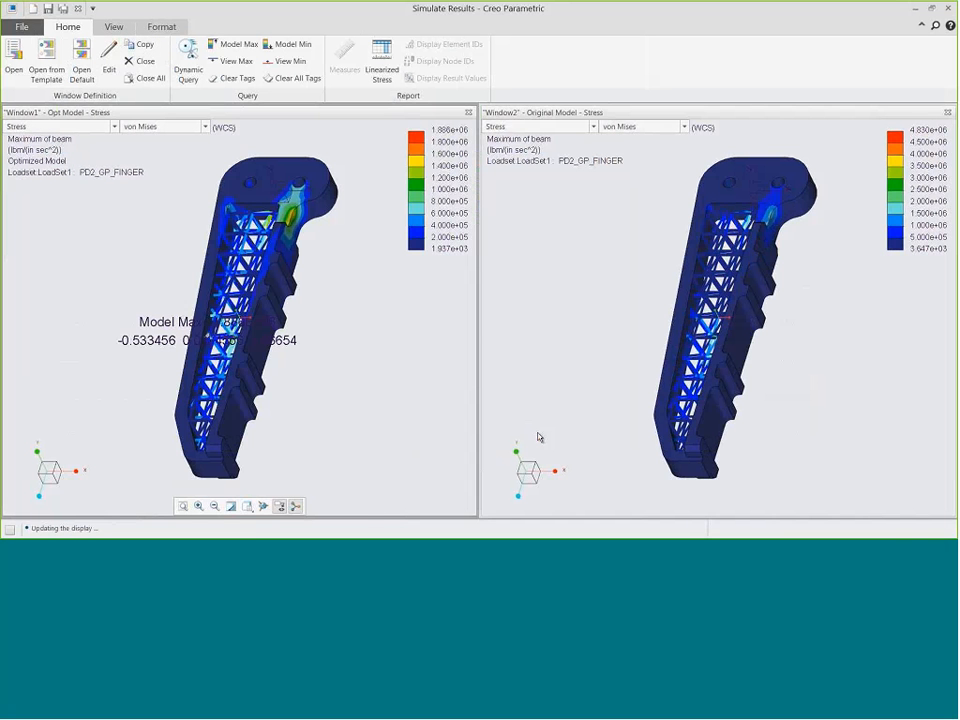
# - Tag the model maximum stress on the original model, examine that location up close, and return to the full model
pyautogui.rightClick(560, 257)
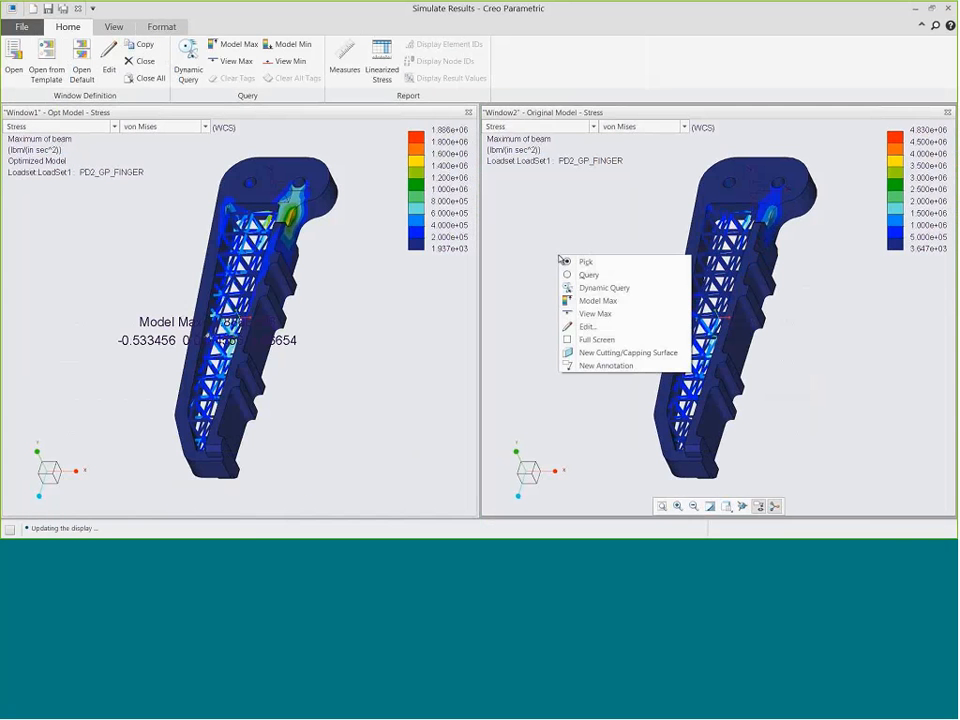
pyautogui.click(598, 300)
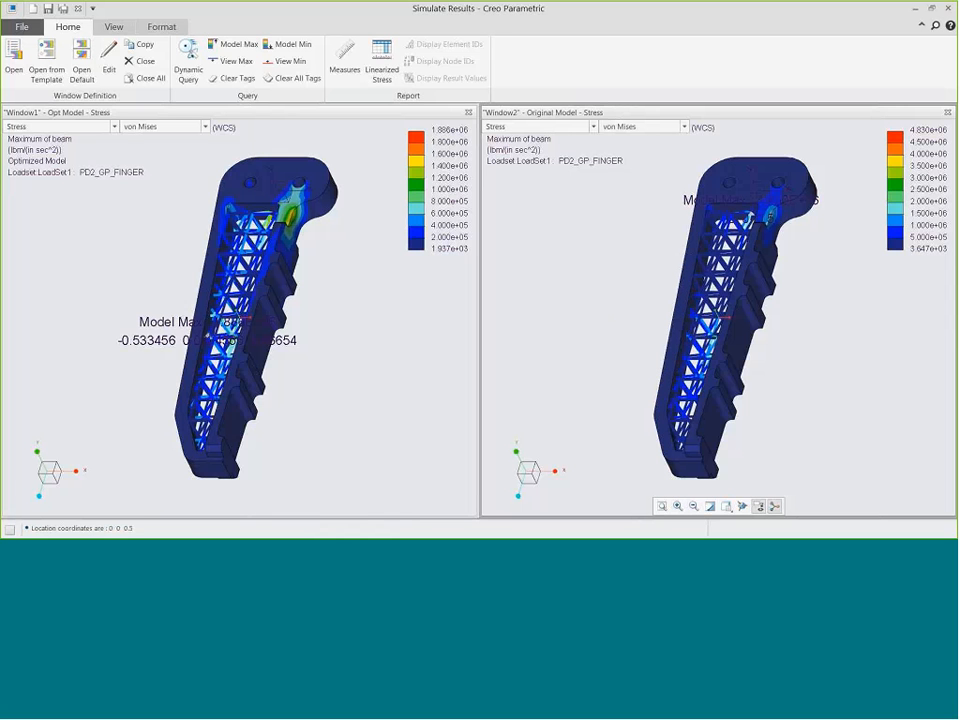
pyautogui.click(678, 507)
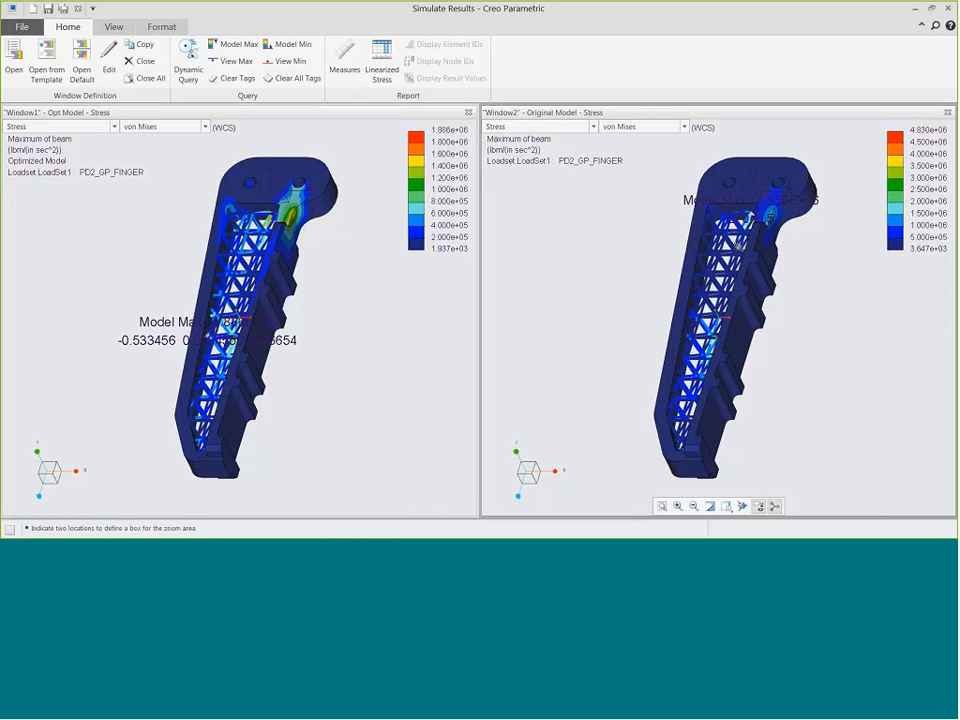
pyautogui.click(681, 188)
pyautogui.click(773, 234)
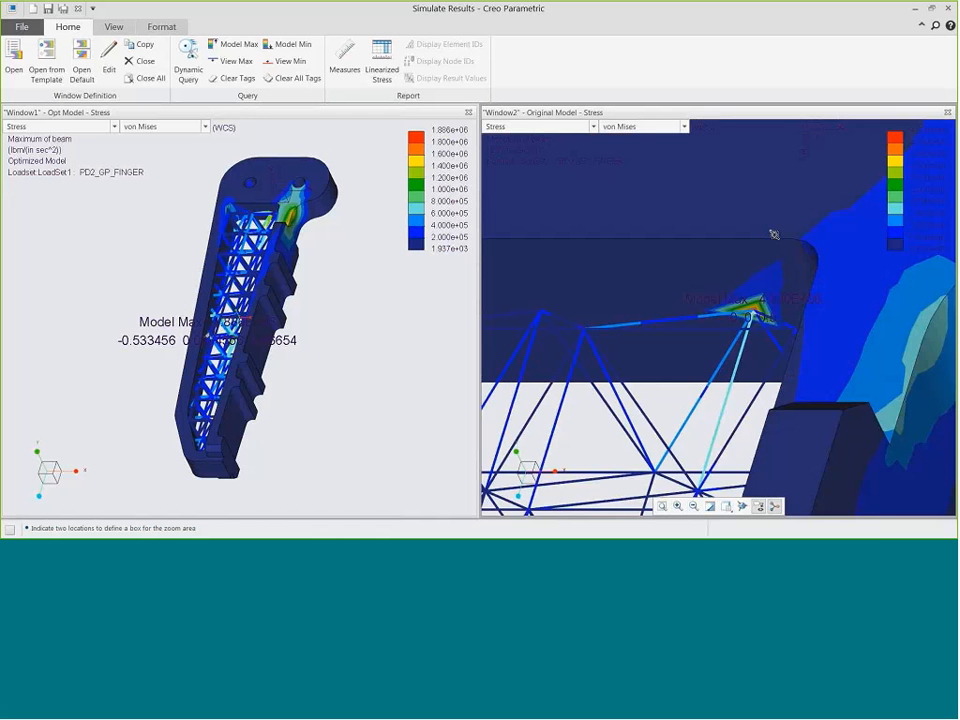
pyautogui.click(698, 279)
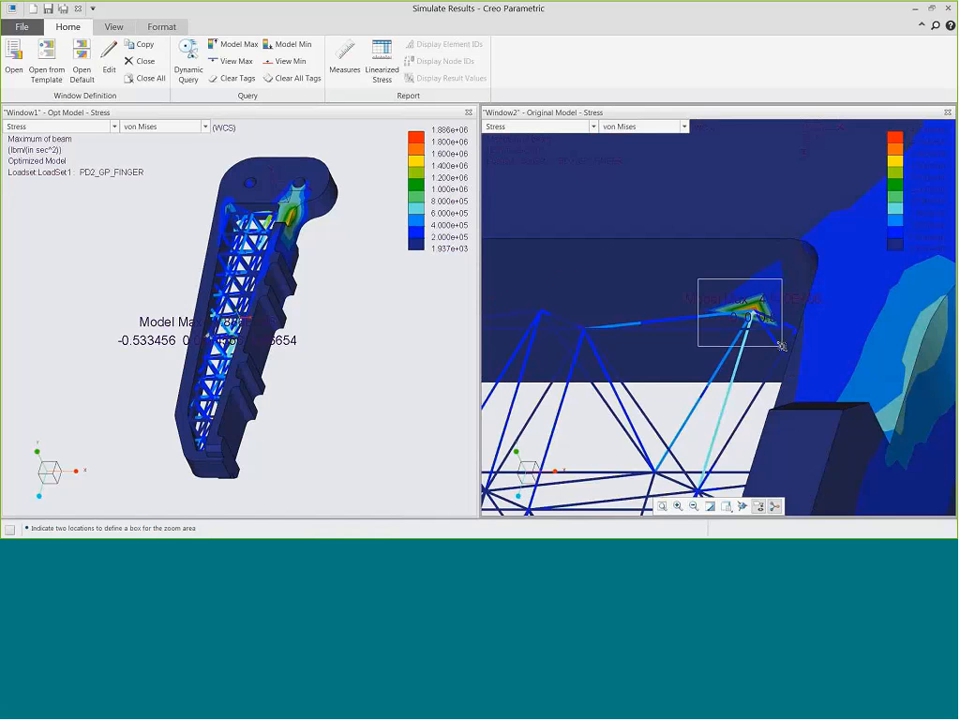
pyautogui.click(781, 345)
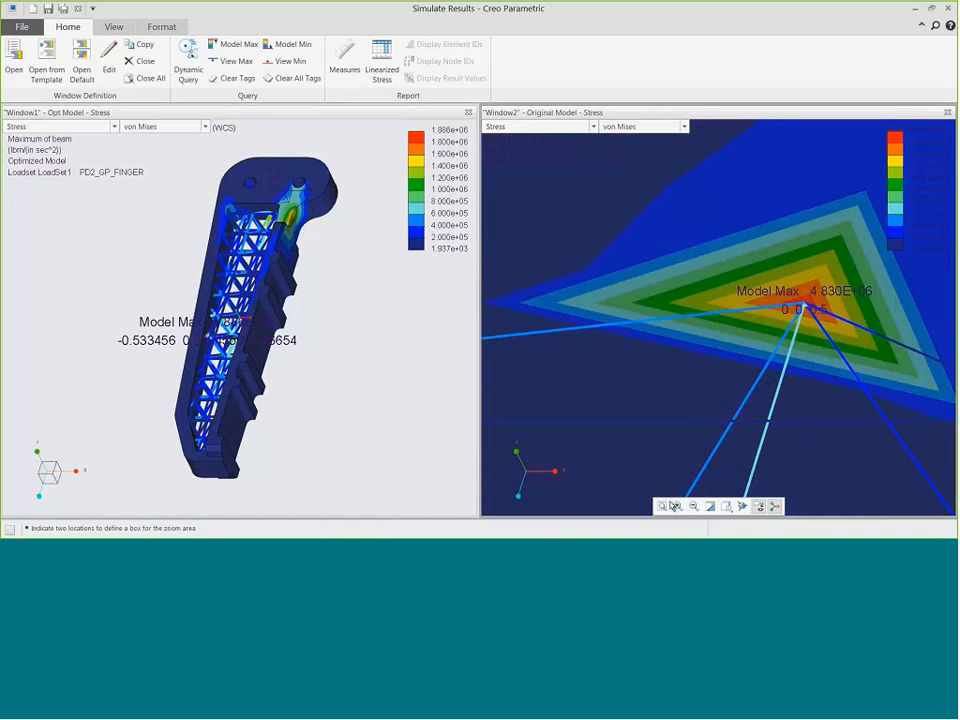
pyautogui.click(662, 506)
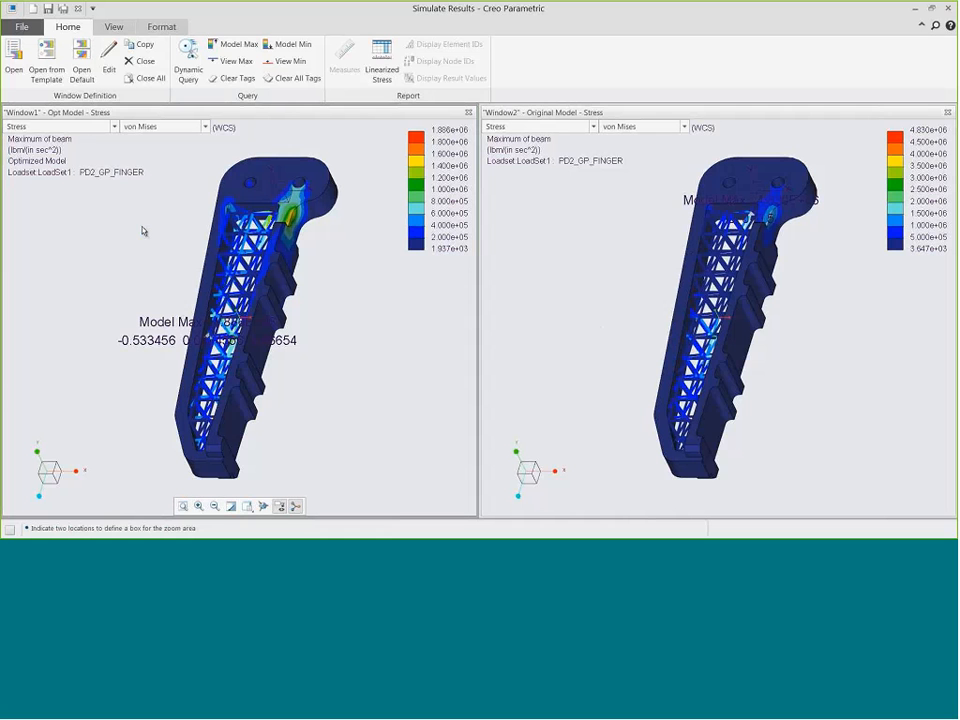
# - Redefine the optimized model's result window as a displacement magnitude fringe titled Opt Model - Disp and tag its model maximum
pyautogui.click(109, 60)
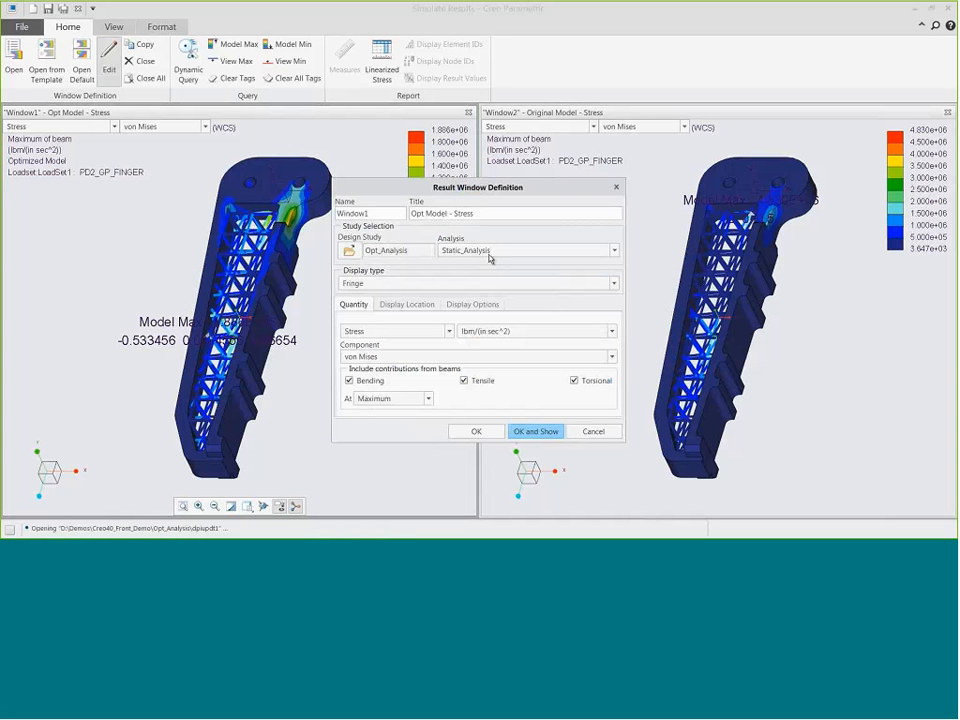
pyautogui.press('BackSpace')
pyautogui.press('BackSpace')
pyautogui.press('BackSpace')
pyautogui.press('BackSpace')
pyautogui.press('BackSpace')
pyautogui.press('BackSpace')
pyautogui.write('Disp')
pyautogui.click(366, 333)
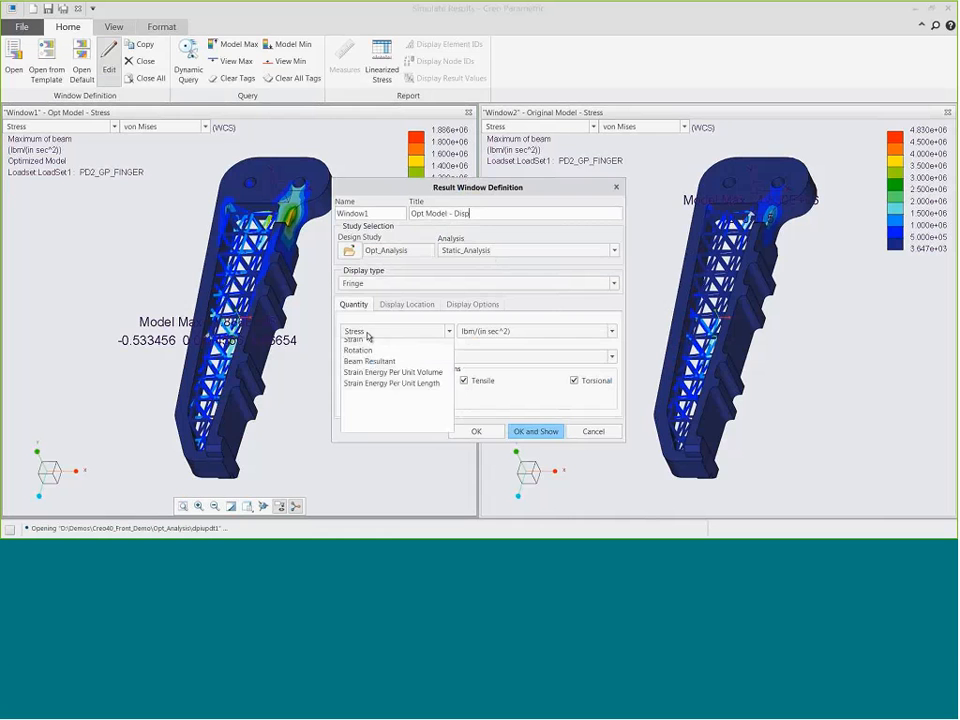
pyautogui.click(367, 356)
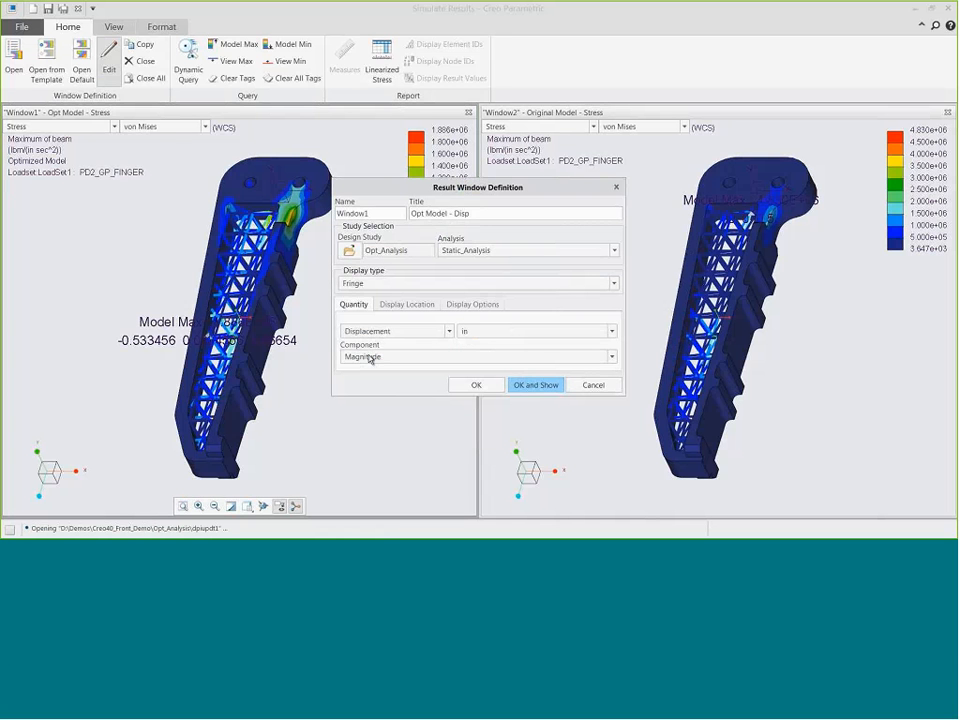
pyautogui.press('Return')
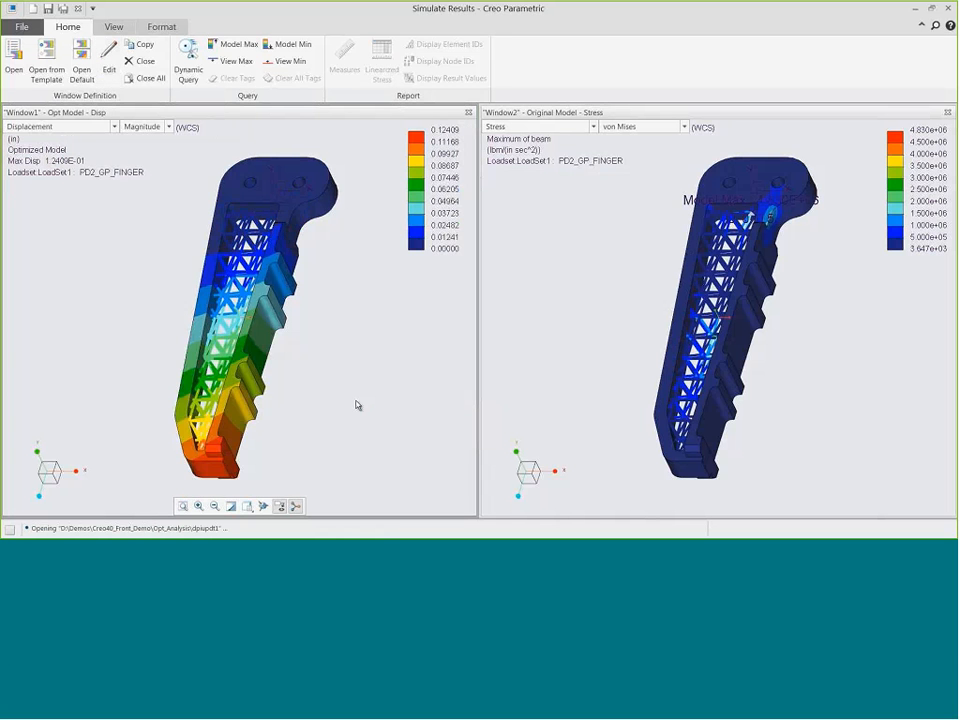
pyautogui.rightClick(340, 284)
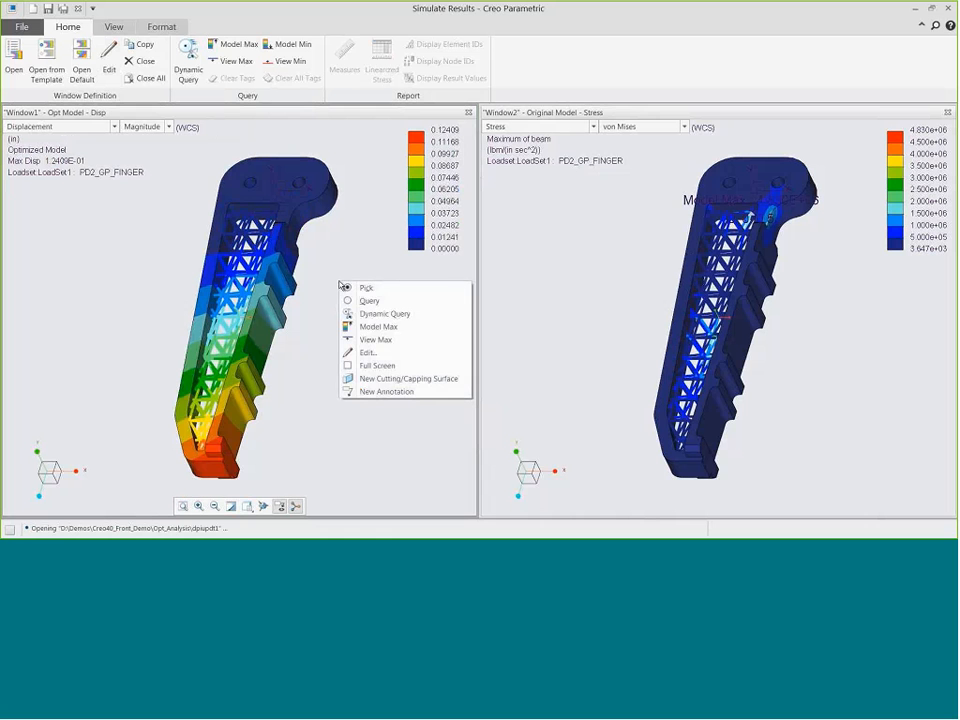
pyautogui.click(373, 327)
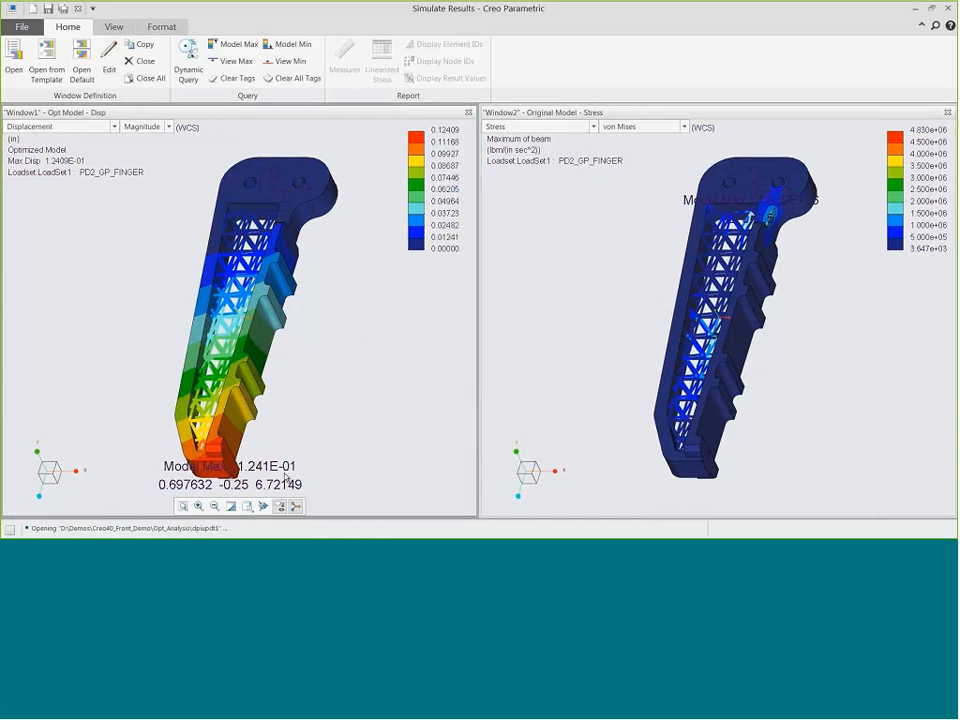
# - Redefine the original model's result window as a displacement magnitude fringe titled Original Model - Disp and tag its model maximum
pyautogui.click(576, 284)
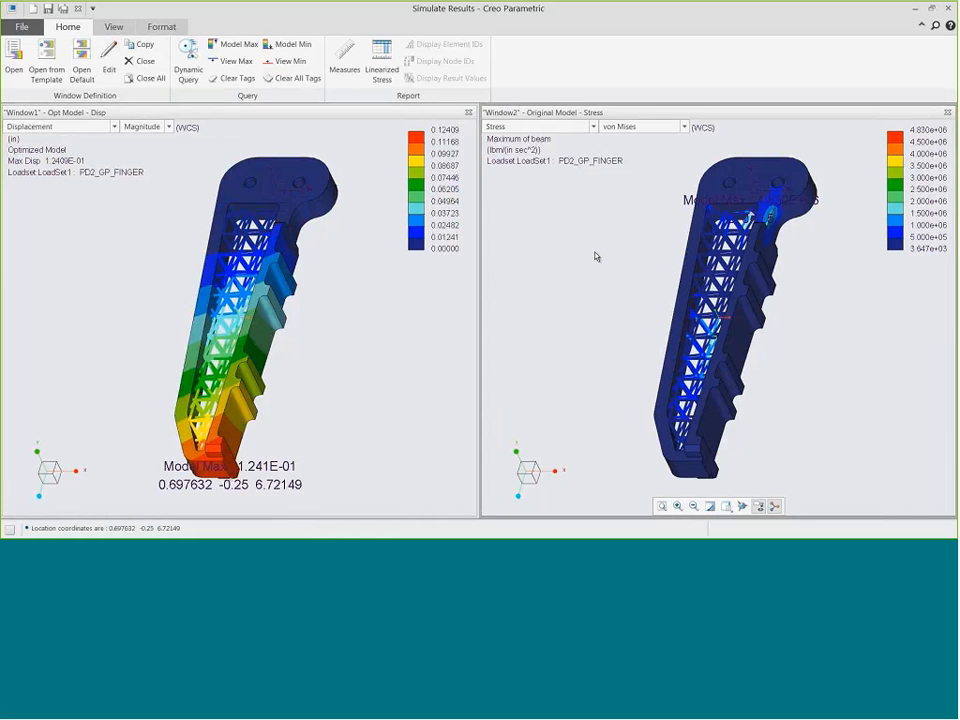
pyautogui.click(109, 60)
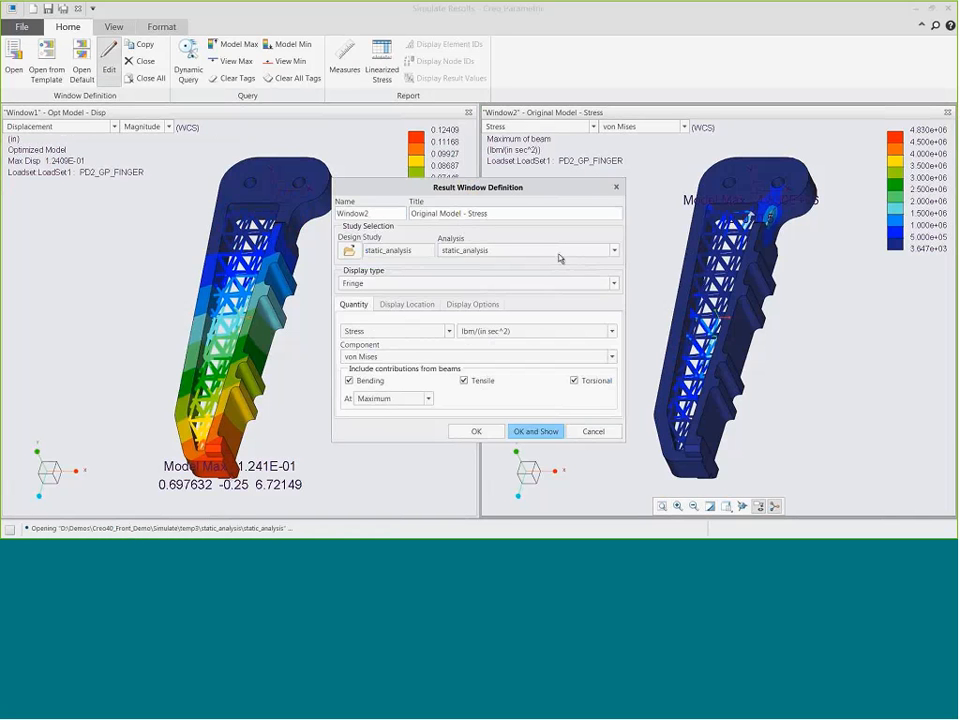
pyautogui.press('BackSpace')
pyautogui.press('BackSpace')
pyautogui.press('BackSpace')
pyautogui.press('BackSpace')
pyautogui.press('BackSpace')
pyautogui.press('BackSpace')
pyautogui.write('Disp')
pyautogui.click(380, 331)
pyautogui.click(380, 356)
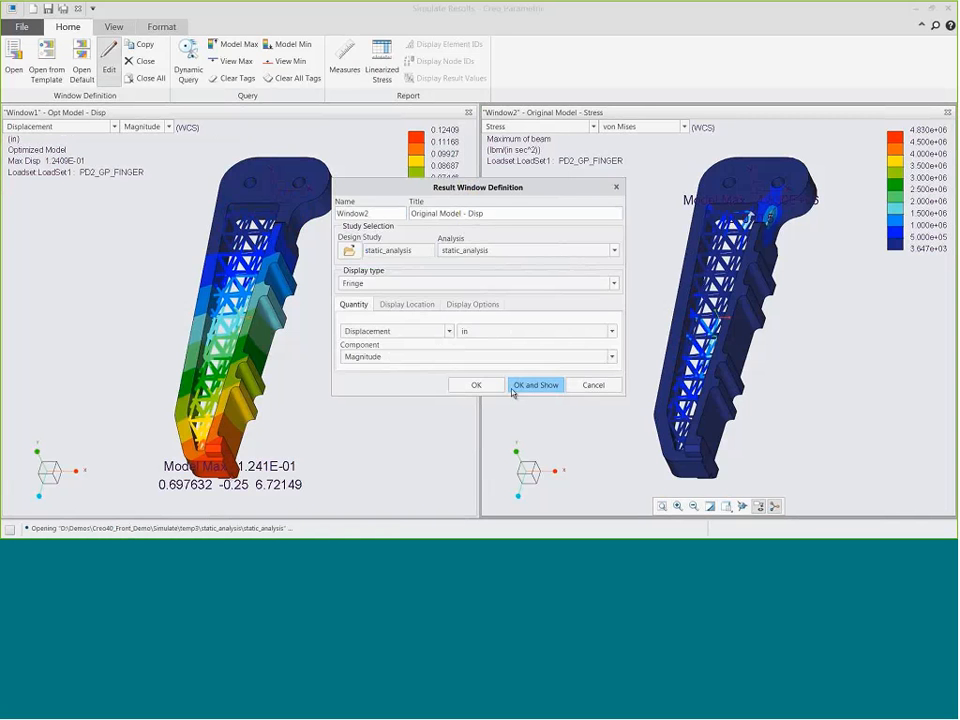
pyautogui.click(545, 385)
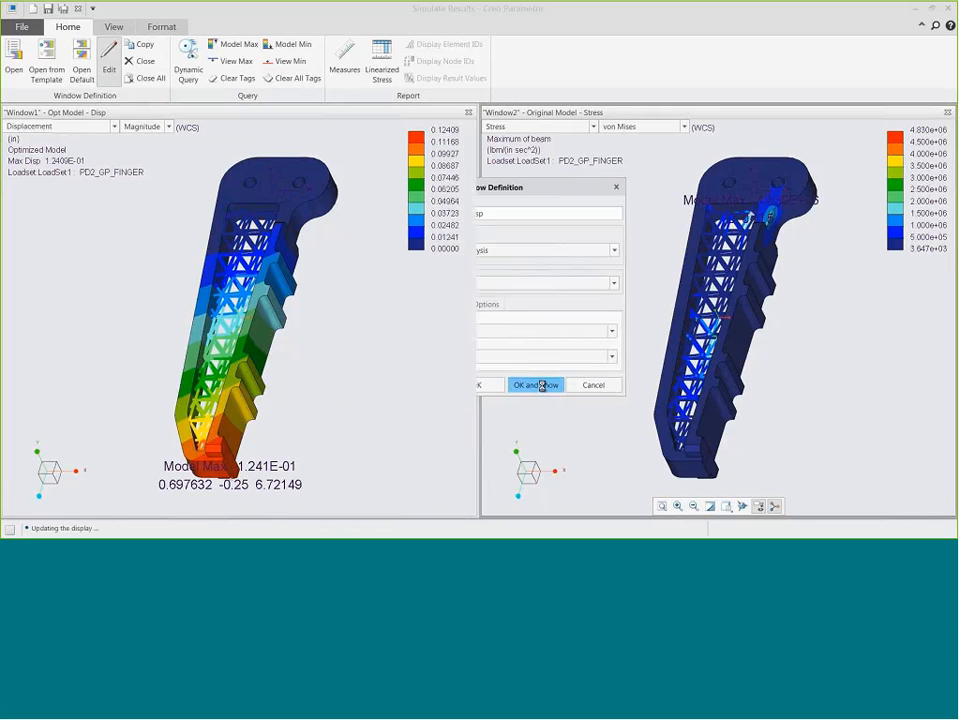
pyautogui.rightClick(571, 257)
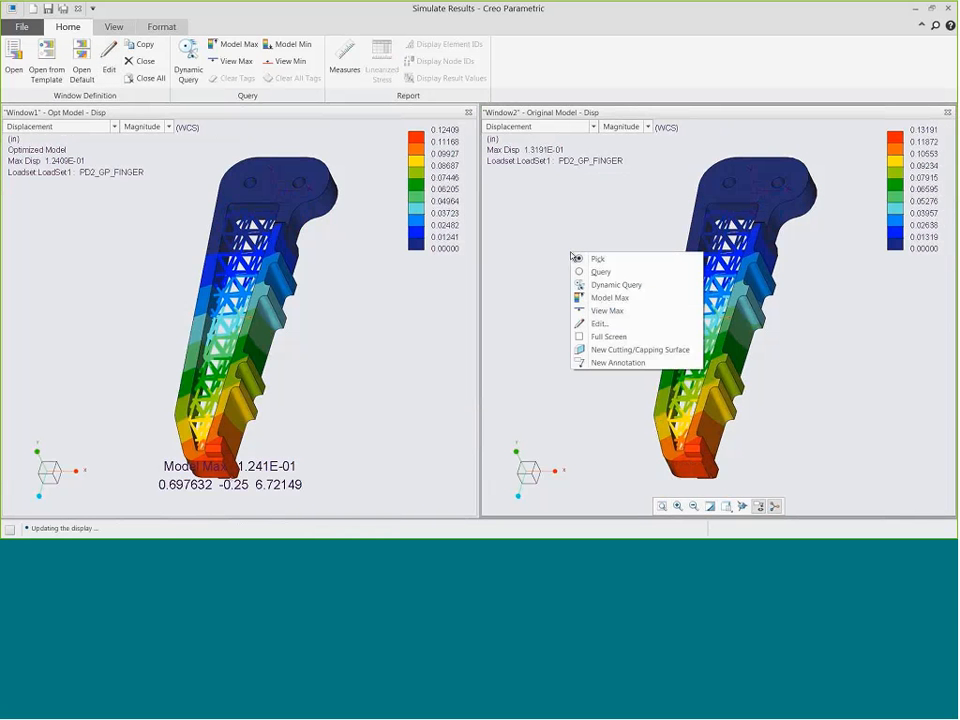
pyautogui.click(608, 298)
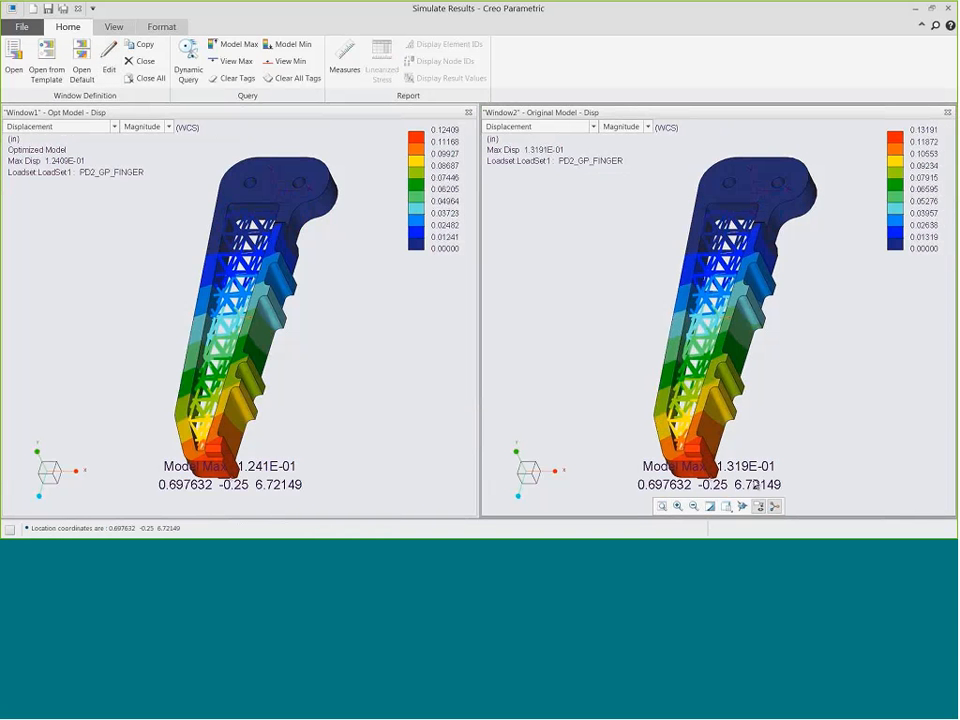
# - Exit the simulation results without saving the result windows and close the list of analyses and design studies
pyautogui.click(111, 223)
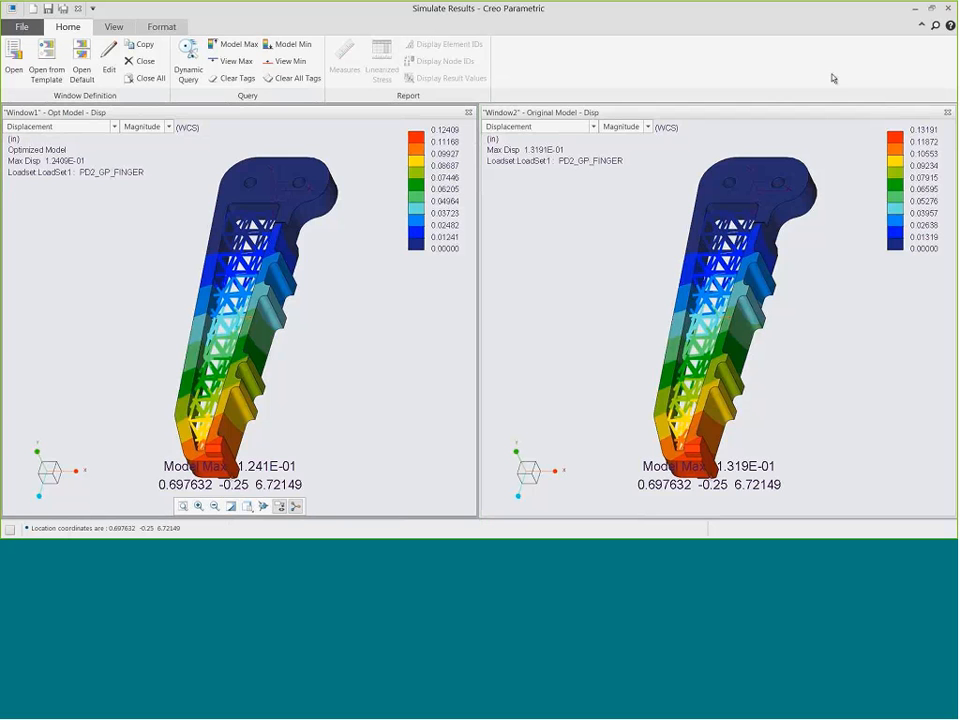
pyautogui.click(948, 8)
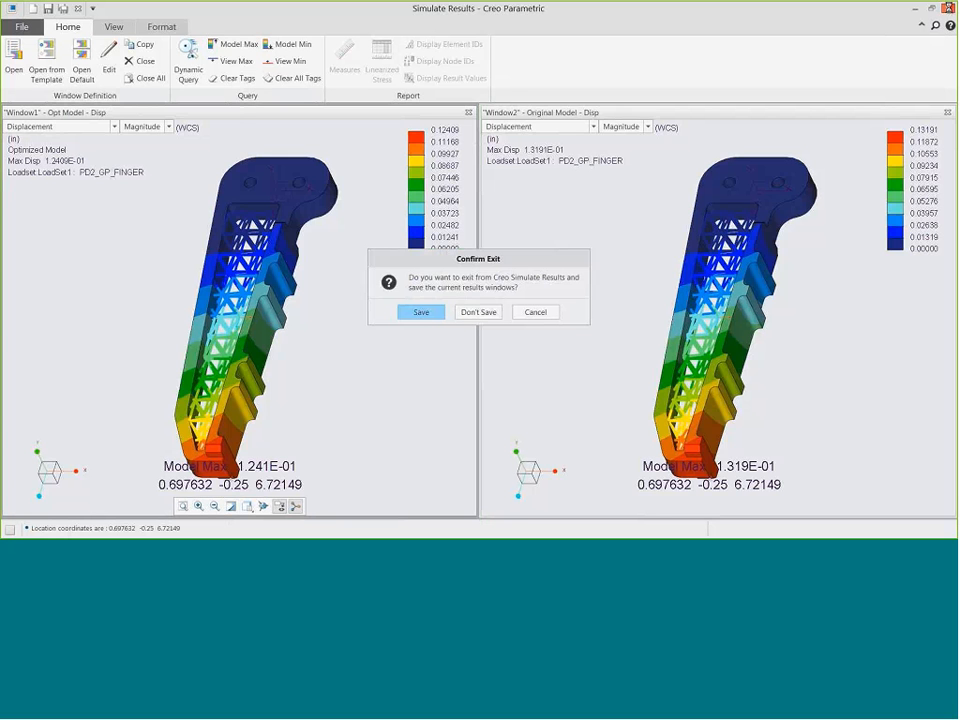
pyautogui.click(485, 311)
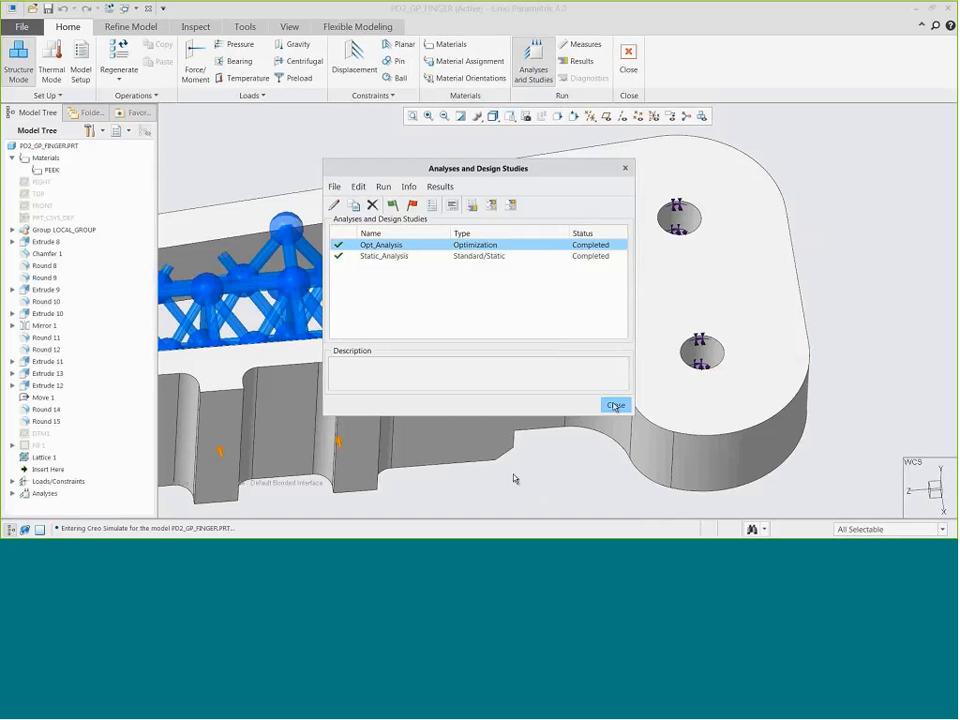
pyautogui.click(614, 404)
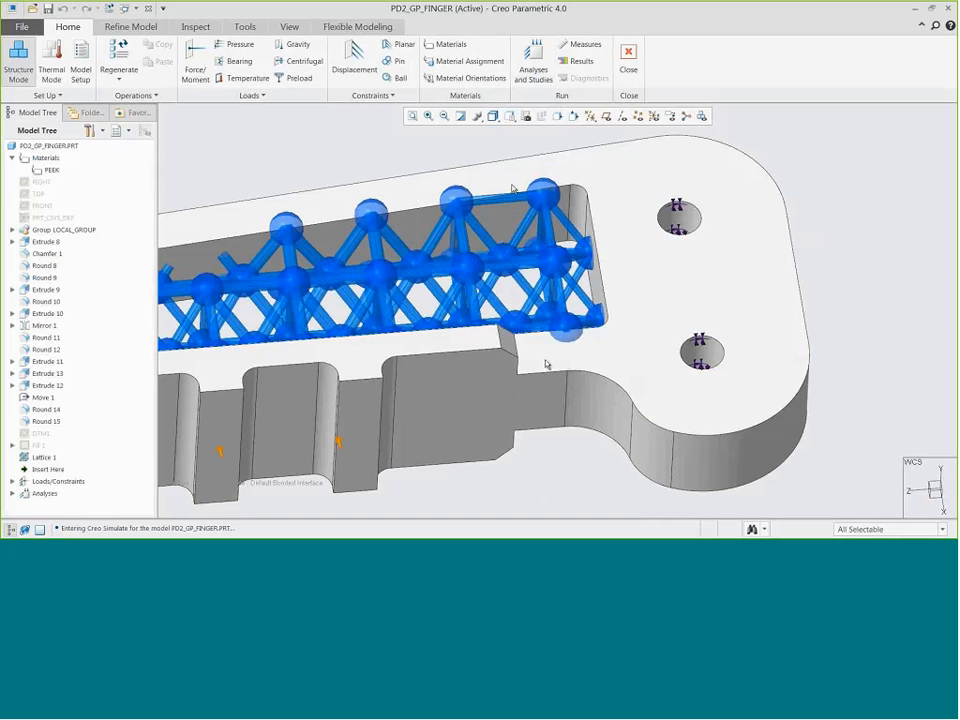
# - Orient the gripper finger to the saved view 00_START and leave the simulation environment for part modeling
pyautogui.click(510, 116)
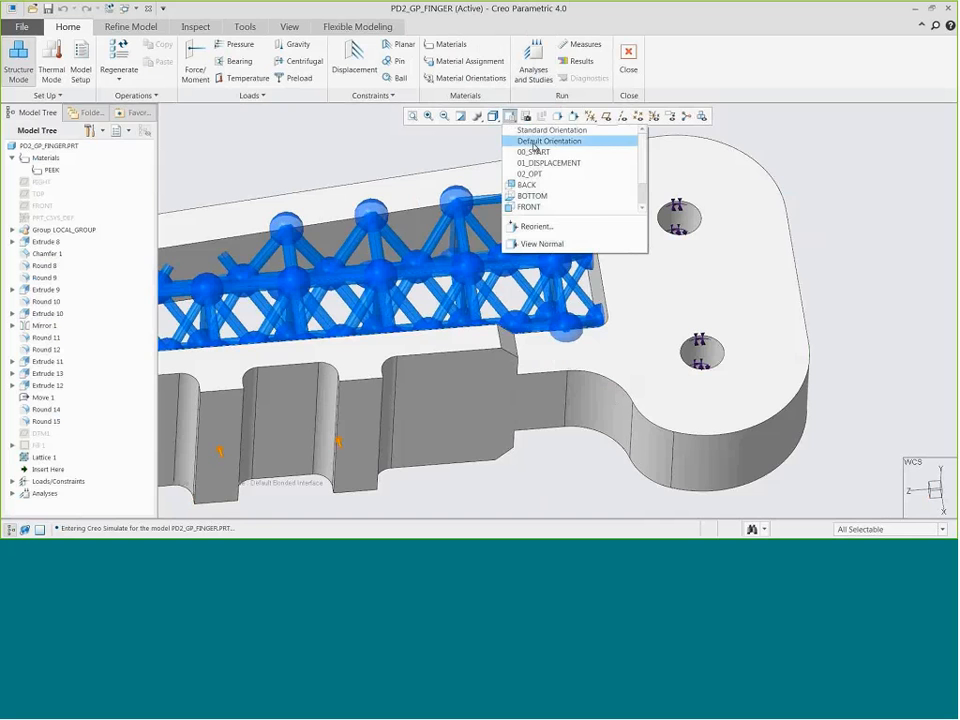
pyautogui.click(536, 152)
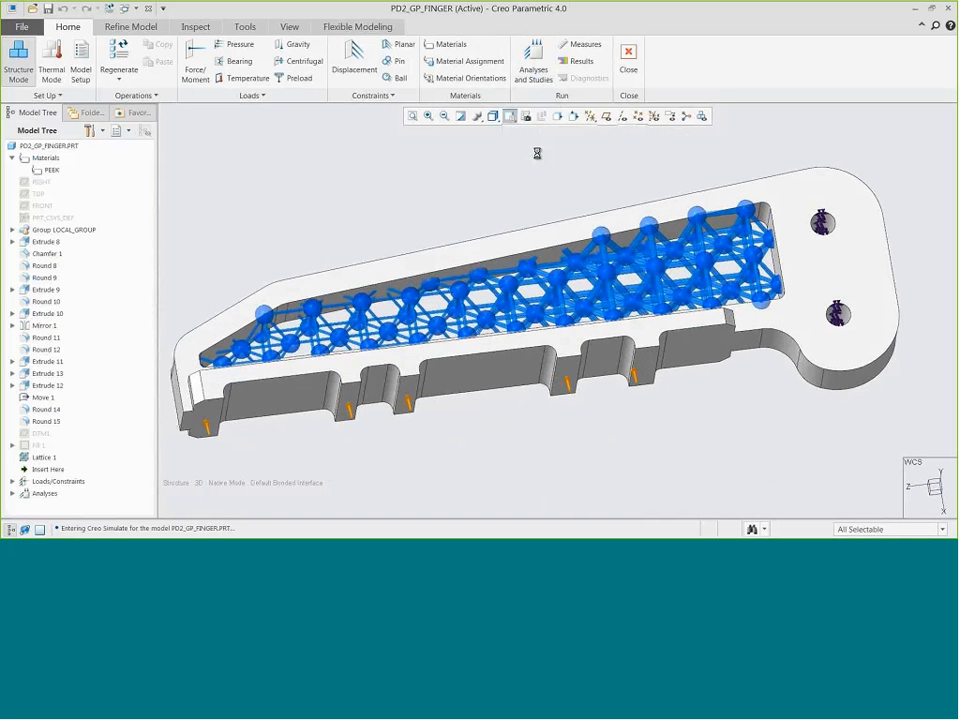
pyautogui.click(628, 57)
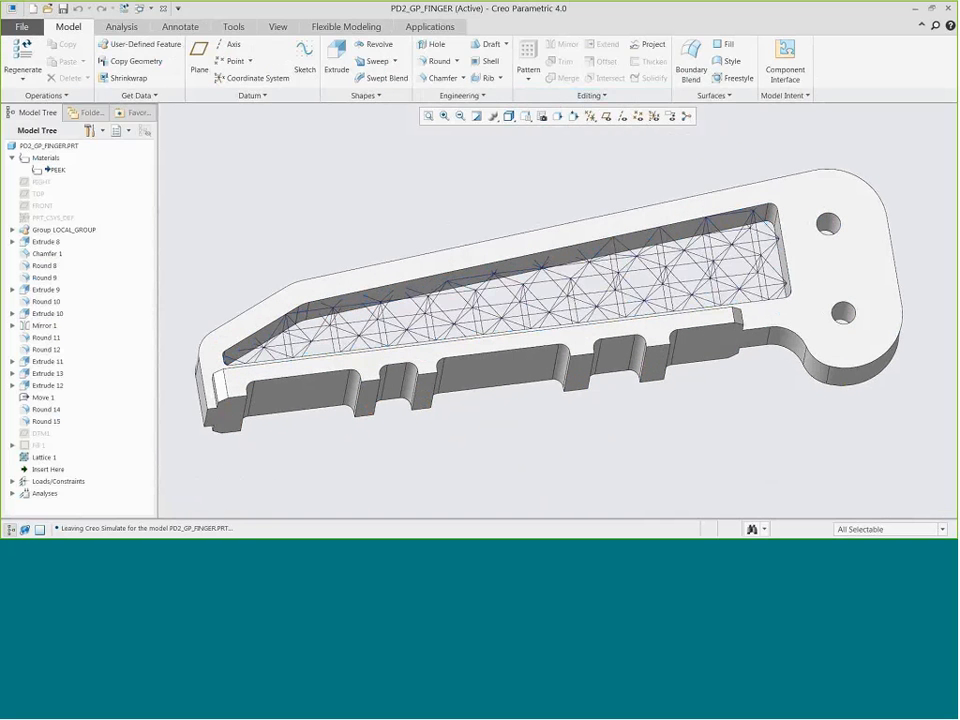
# - Redefine Lattice 1 of the gripper finger so its beams are represented as Full Geometry
pyautogui.click(44, 457)
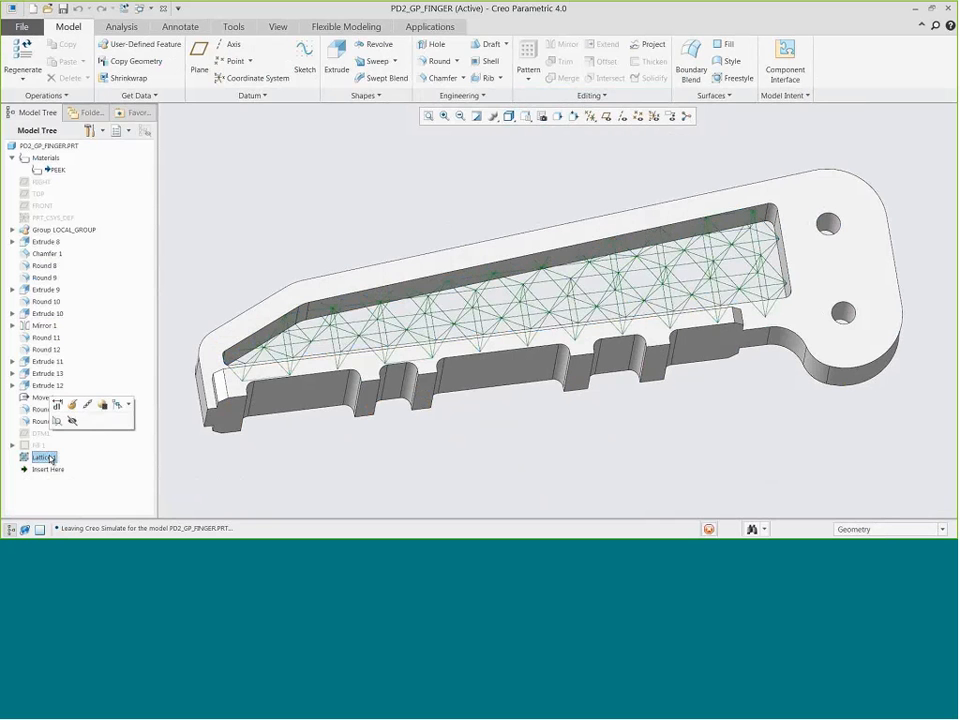
pyautogui.click(72, 404)
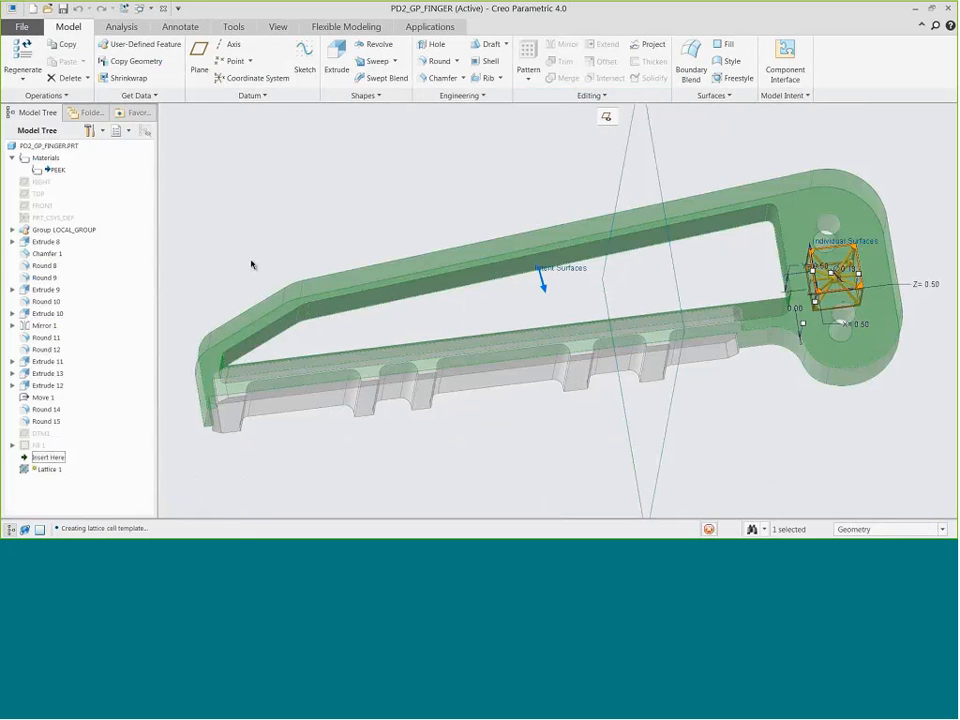
pyautogui.click(325, 61)
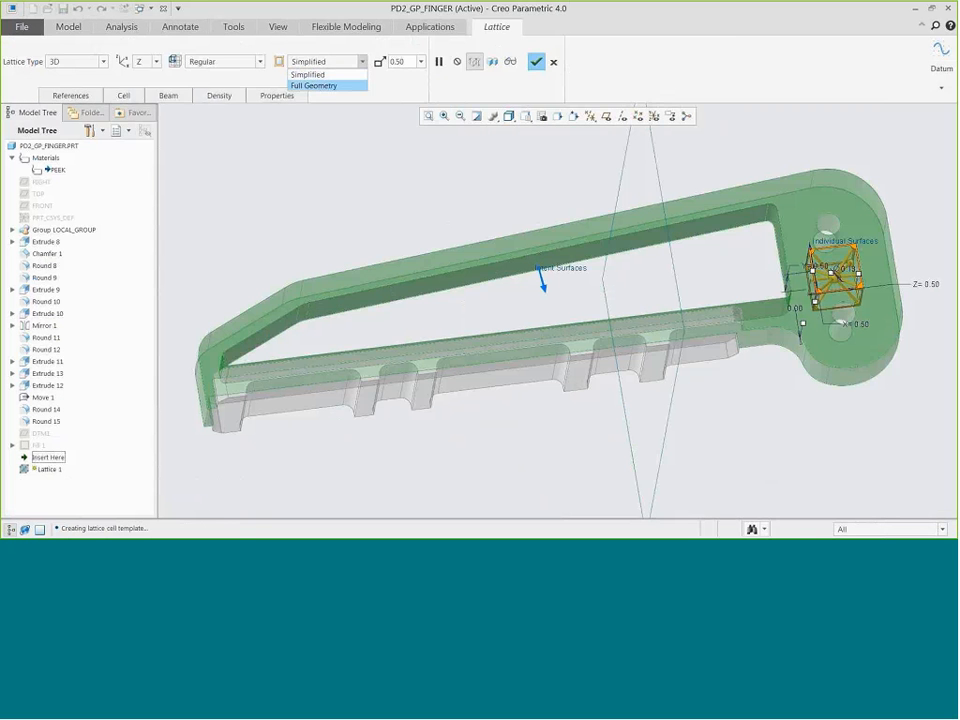
pyautogui.click(318, 85)
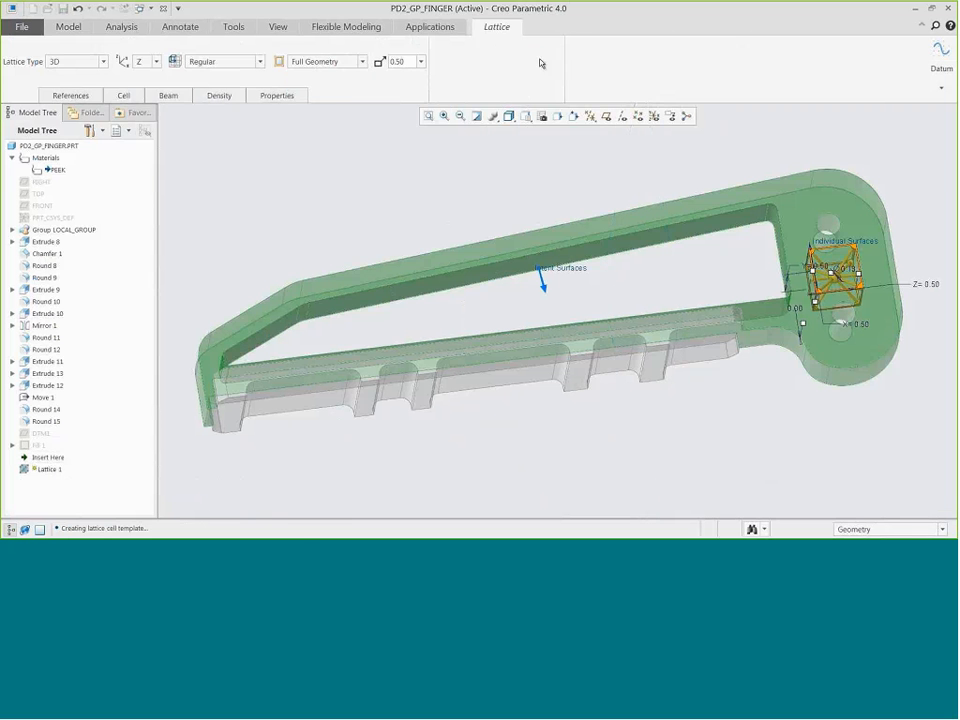
pyautogui.click(536, 61)
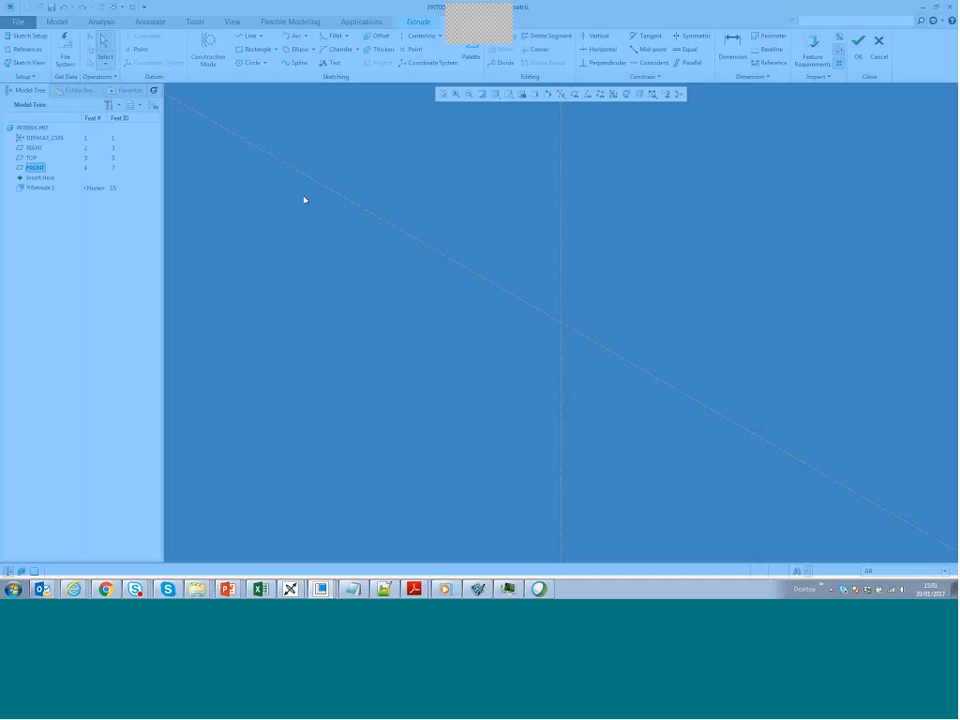
# - Sketch an open L-shaped profile on the references, with a vertical line about 19.4 high and a horizontal line about 44.6 long
pyautogui.scroll(-2, 628, 366)
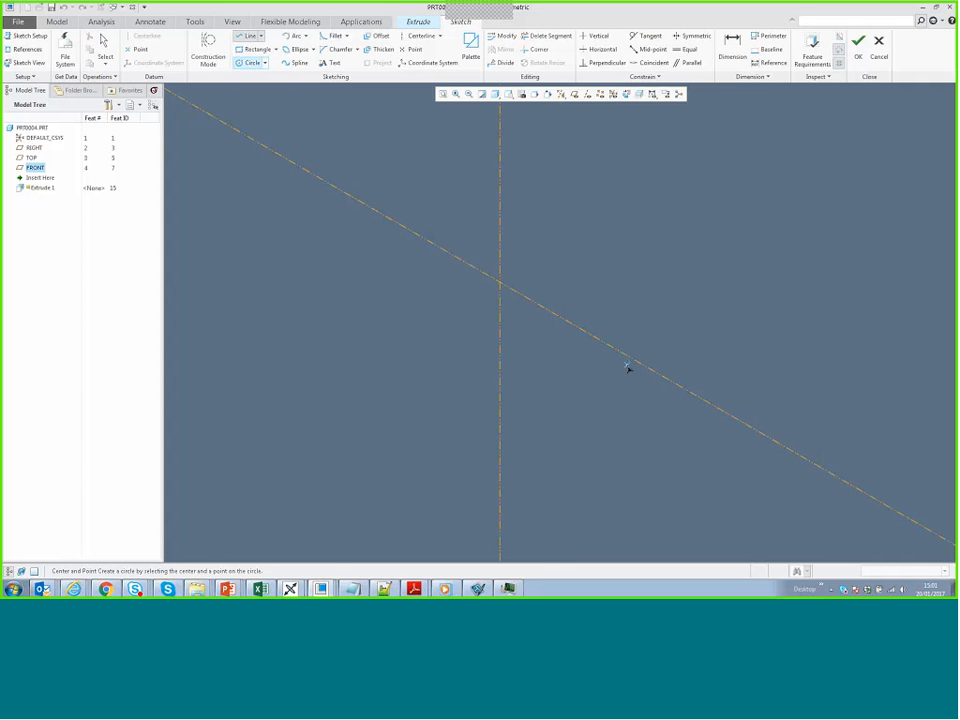
pyautogui.scroll(-3, 499, 267)
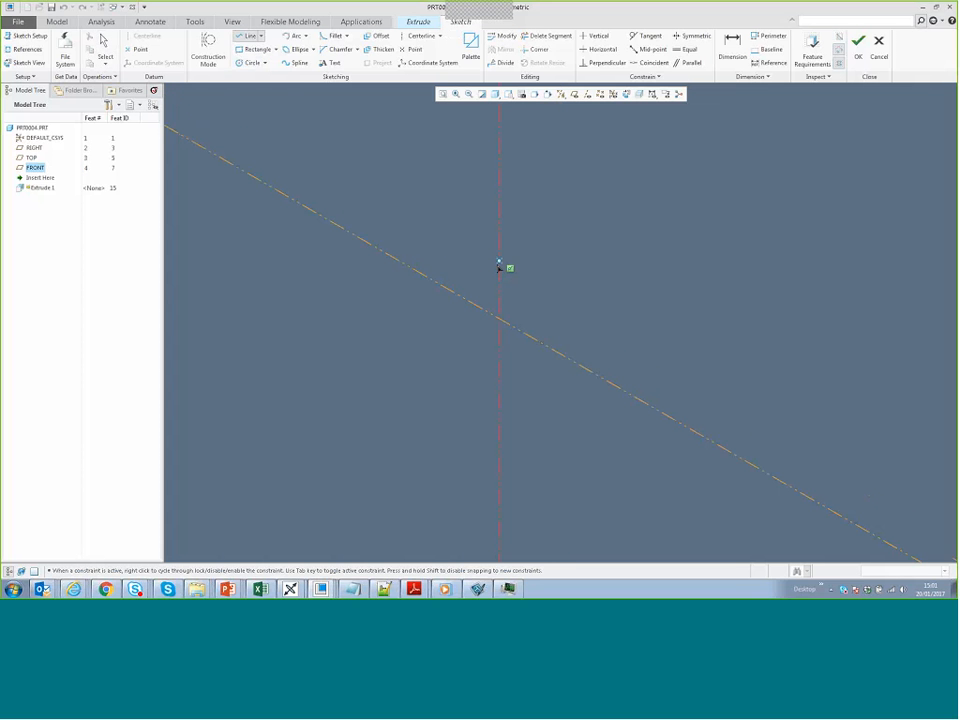
pyautogui.click(499, 317)
pyautogui.click(572, 360)
pyautogui.middleClick(631, 334)
pyautogui.middleClick(631, 334)
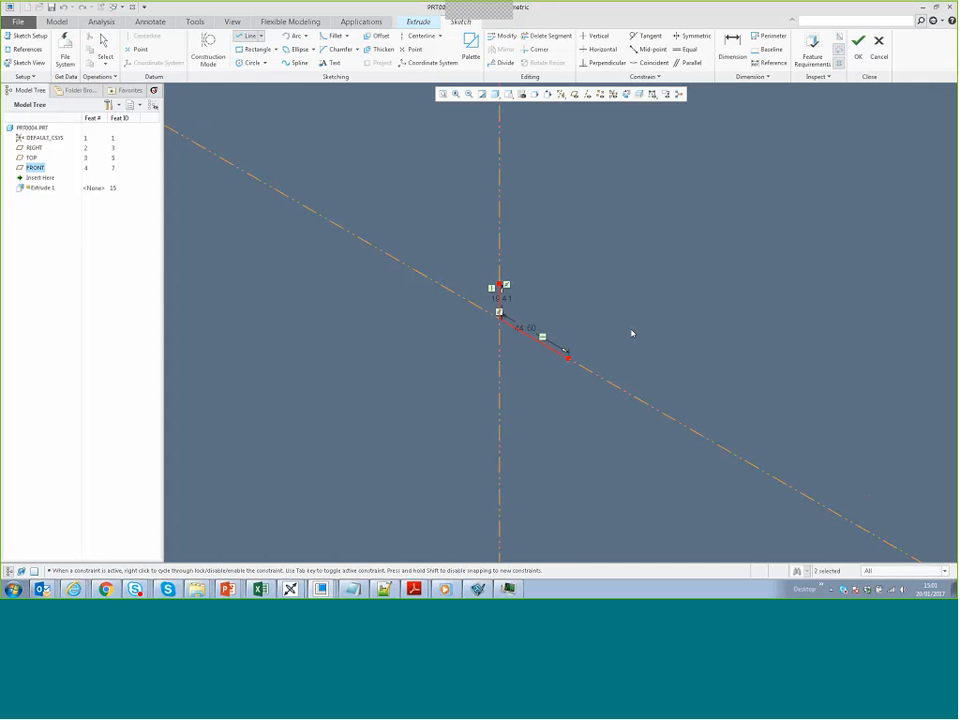
# - Set the L profile's horizontal line to 50 and its vertical line to 20, and finish the sketch, accepting the change to a surface
pyautogui.doubleClick(527, 331)
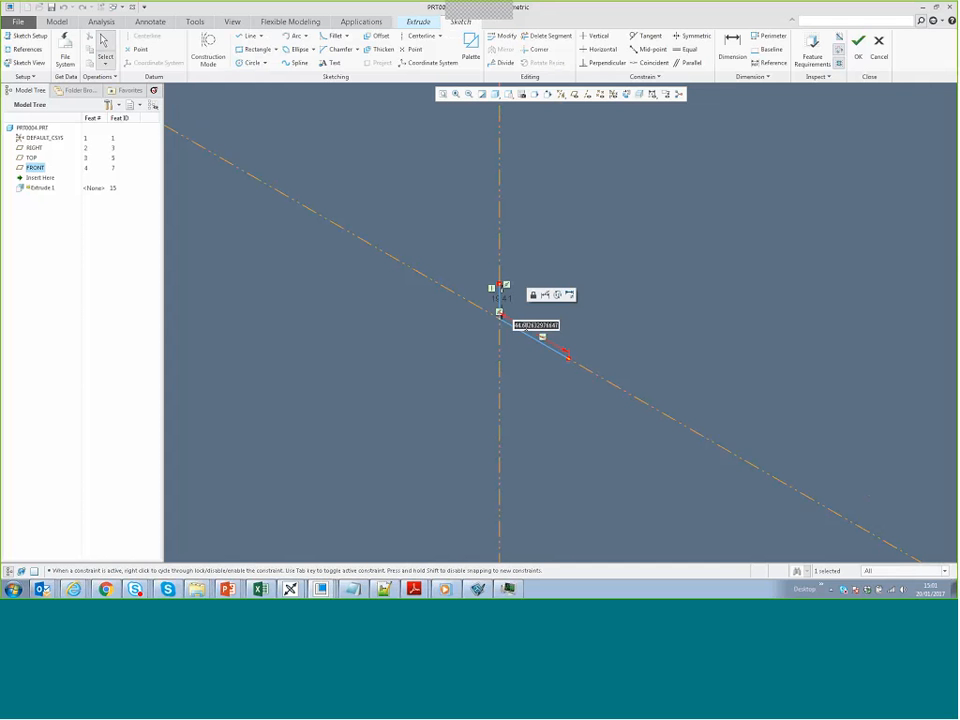
pyautogui.write('50')
pyautogui.press('Return')
pyautogui.doubleClick(503, 297)
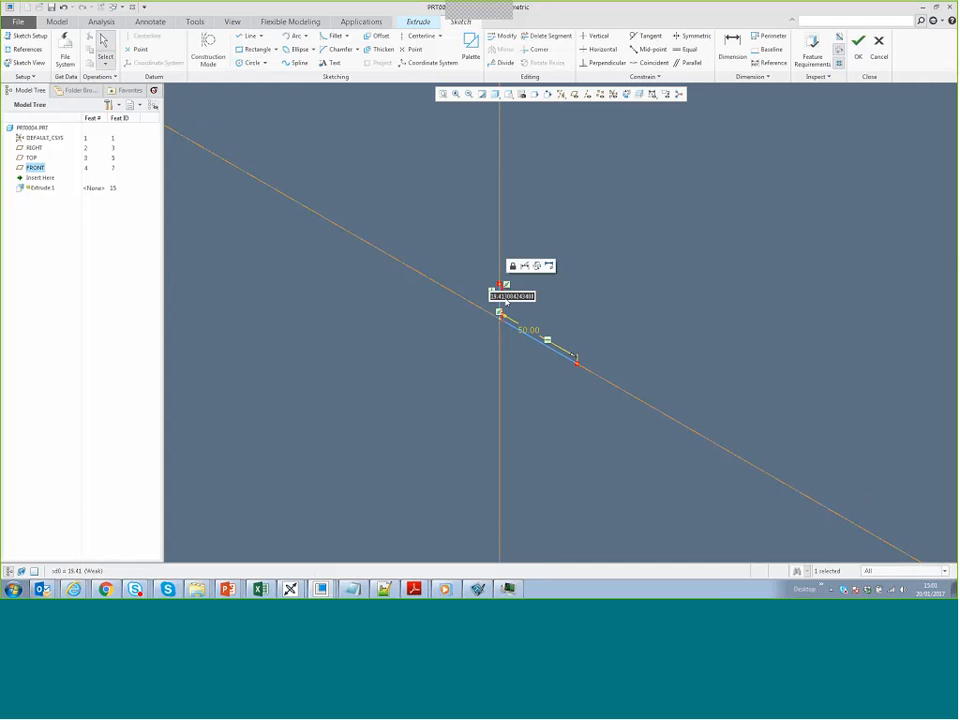
pyautogui.write('20')
pyautogui.press('Return')
pyautogui.middleClick(521, 273)
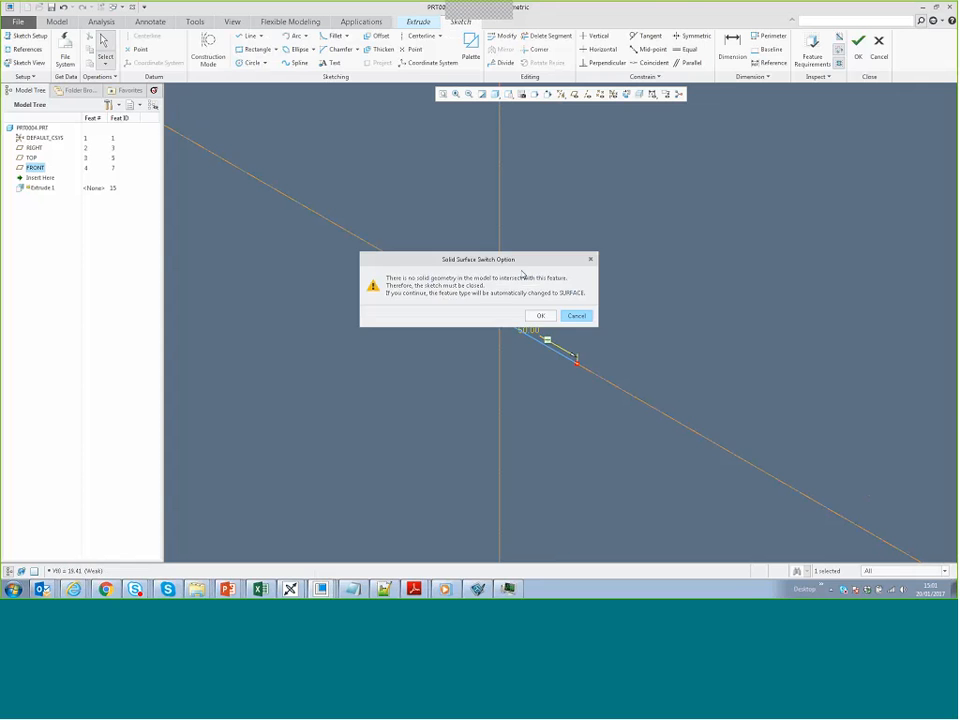
pyautogui.click(540, 316)
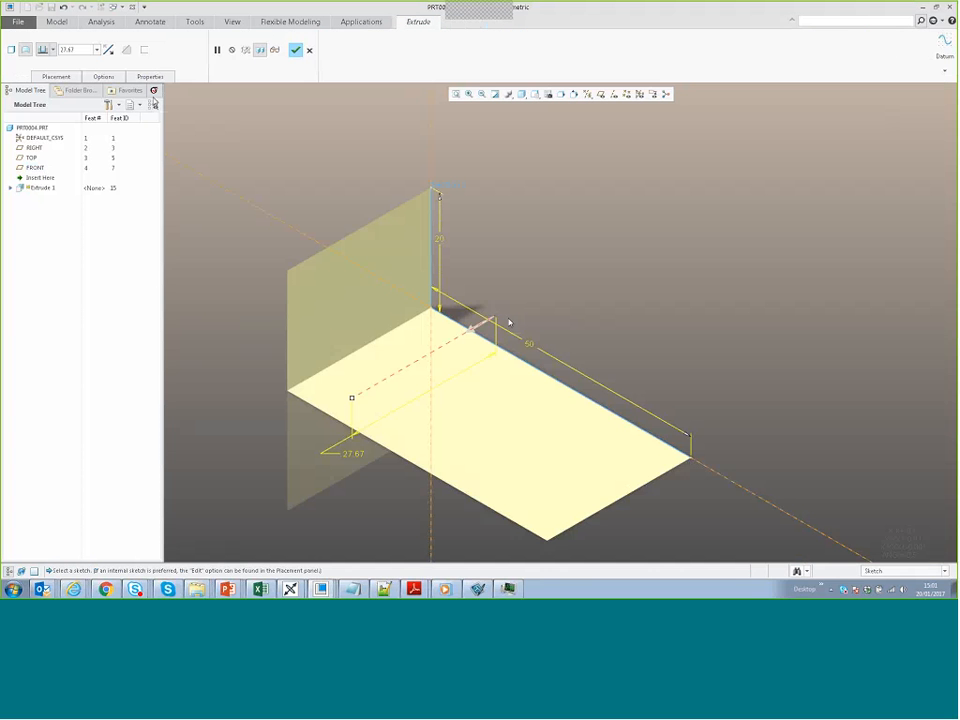
# - Thicken the extruded L profile into a solid bracket with a thickness of 3 and complete the feature
pyautogui.click(127, 50)
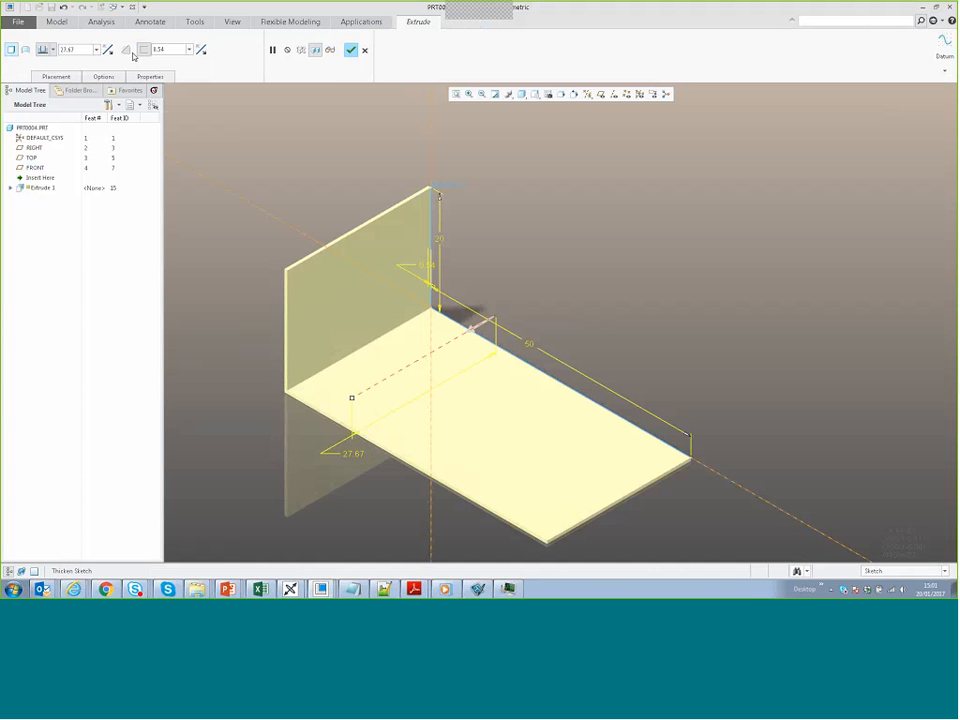
pyautogui.doubleClick(178, 50)
pyautogui.write('3')
pyautogui.press('Return')
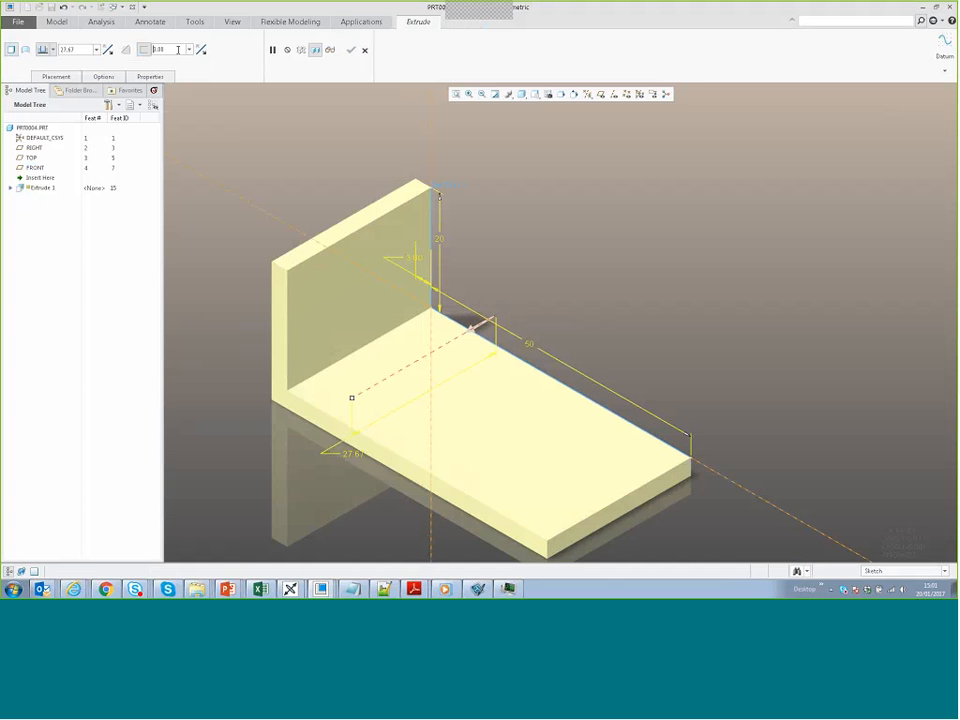
pyautogui.scroll(3, 343, 298)
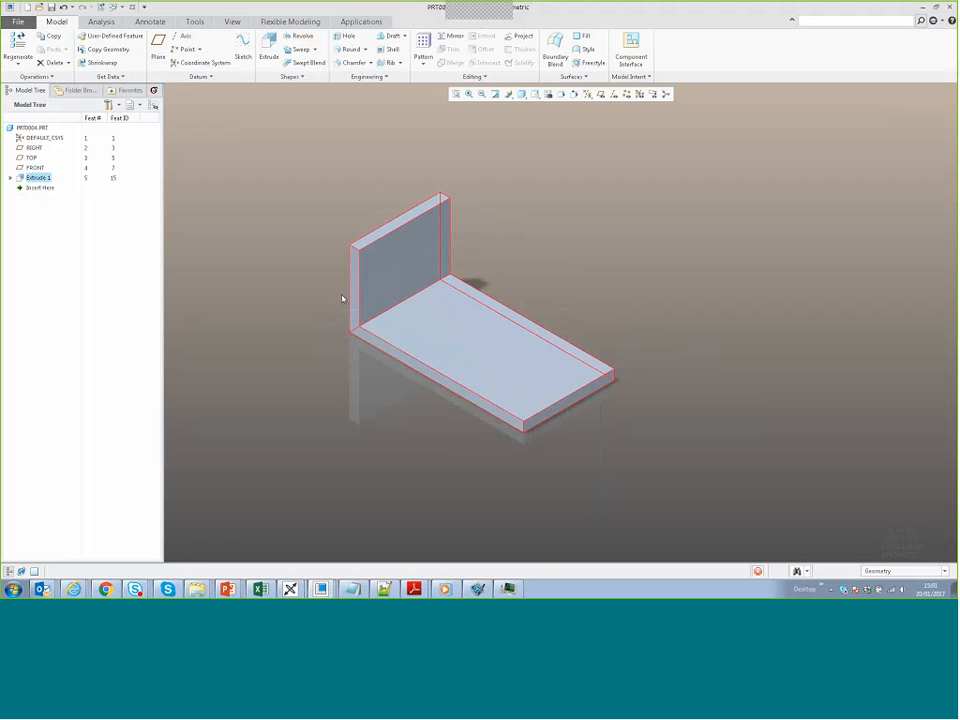
pyautogui.scroll(1, 427, 235)
pyautogui.keyDown('shift'); pyautogui.moveTo(427, 235); pyautogui.dragTo(539, 284, button='middle'); pyautogui.keyUp('shift')
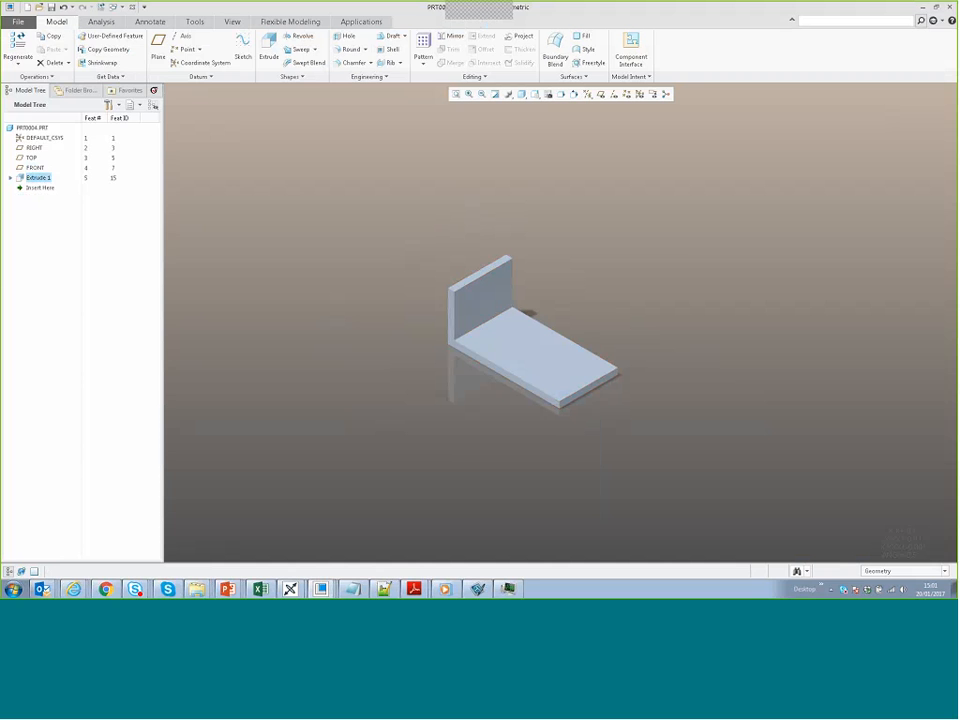
# - Open the bracket in Order 3D Print, try placing an order, and exit the ordering environment
pyautogui.click(20, 22)
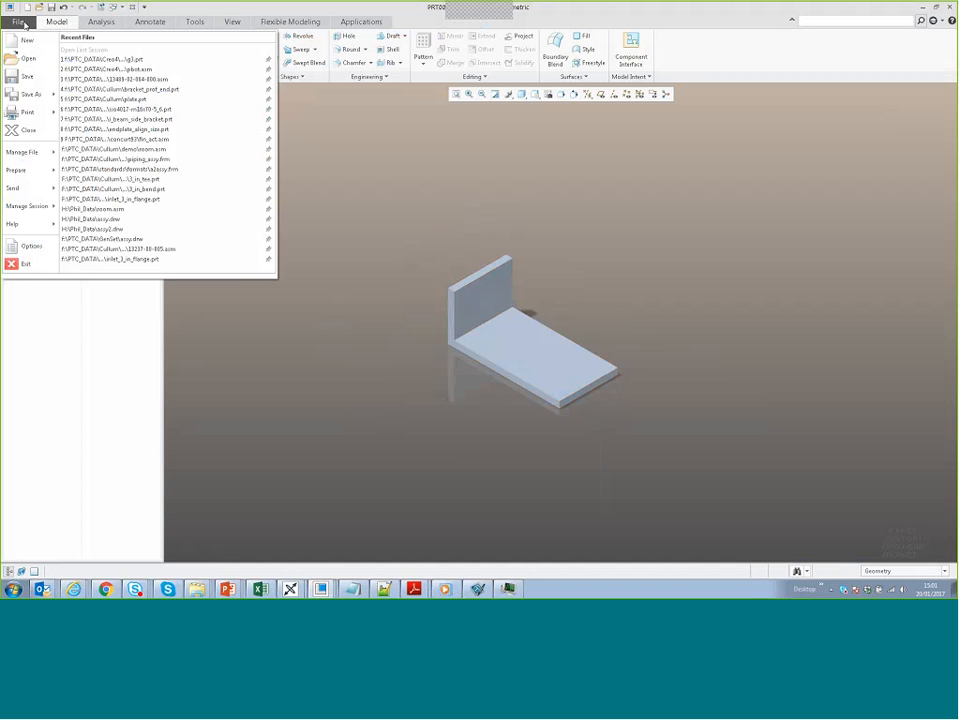
pyautogui.moveTo(55, 113)
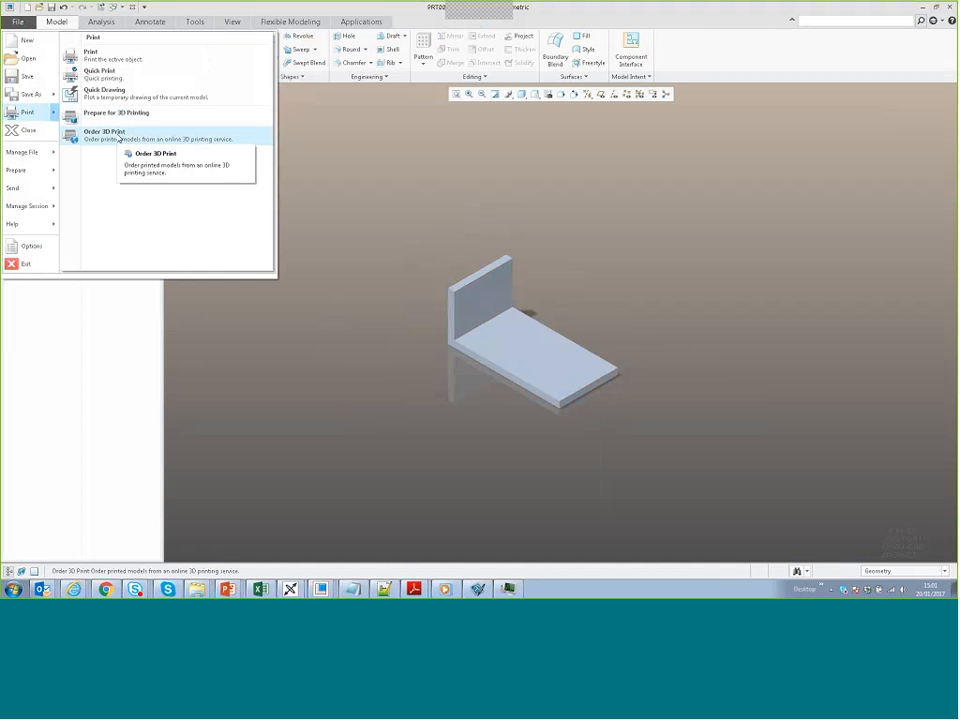
pyautogui.click(119, 139)
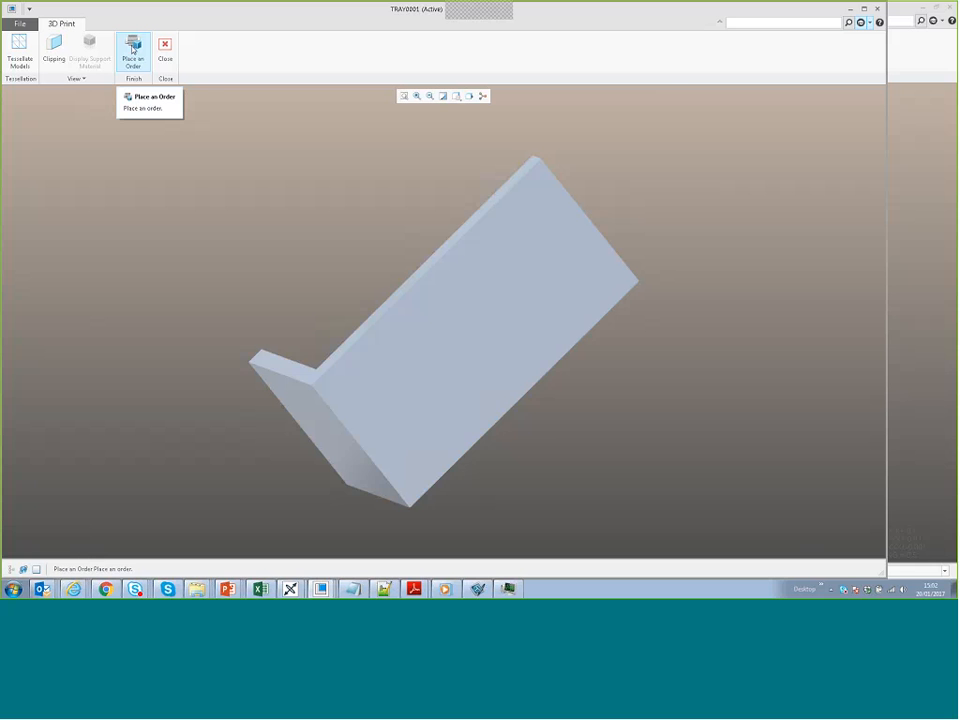
pyautogui.click(132, 50)
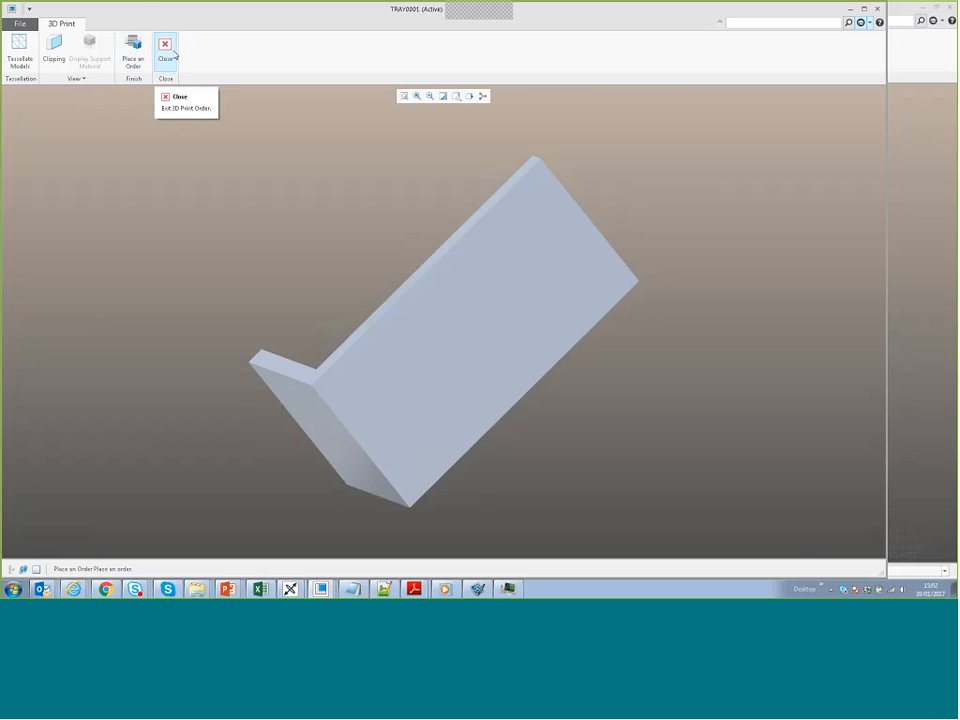
pyautogui.click(165, 50)
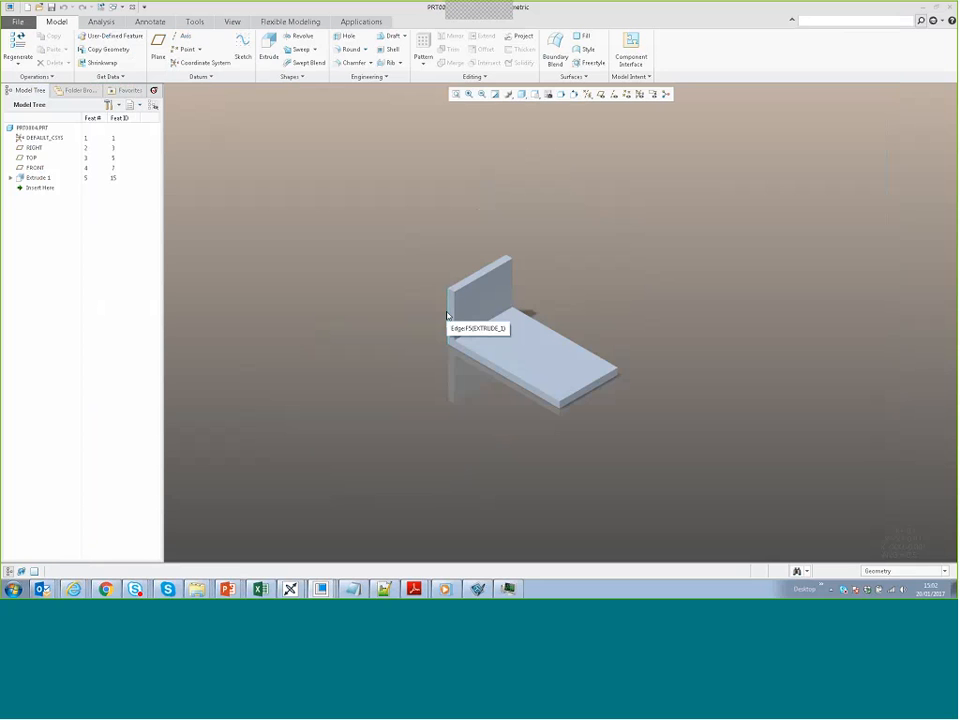
# - Prepare the bracket for 3D printing in a build tray and open the list of printers
pyautogui.click(18, 21)
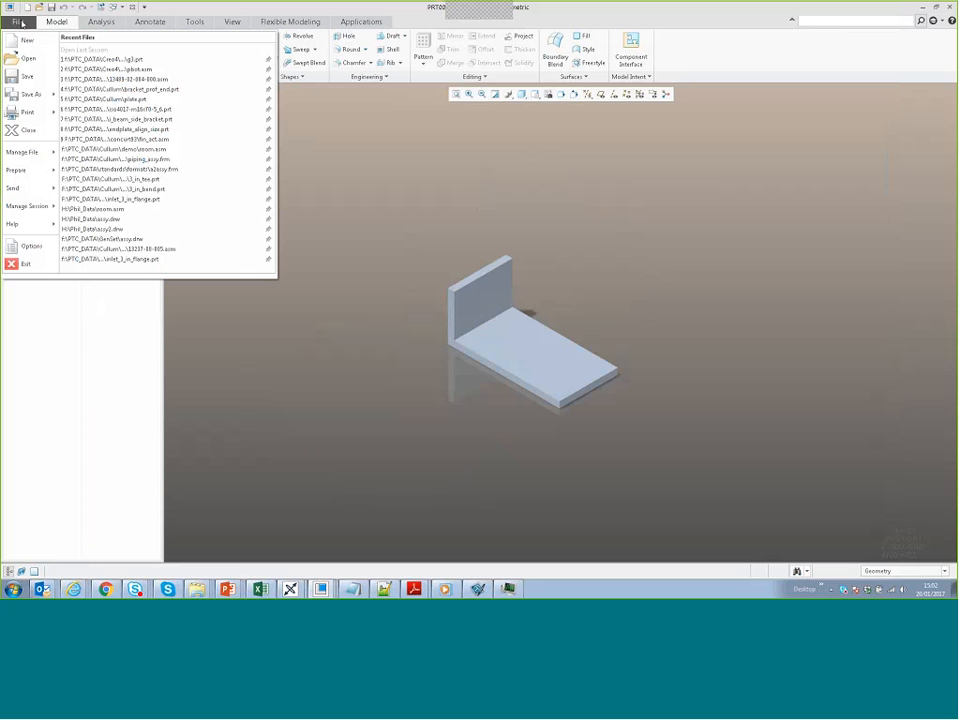
pyautogui.moveTo(57, 160)
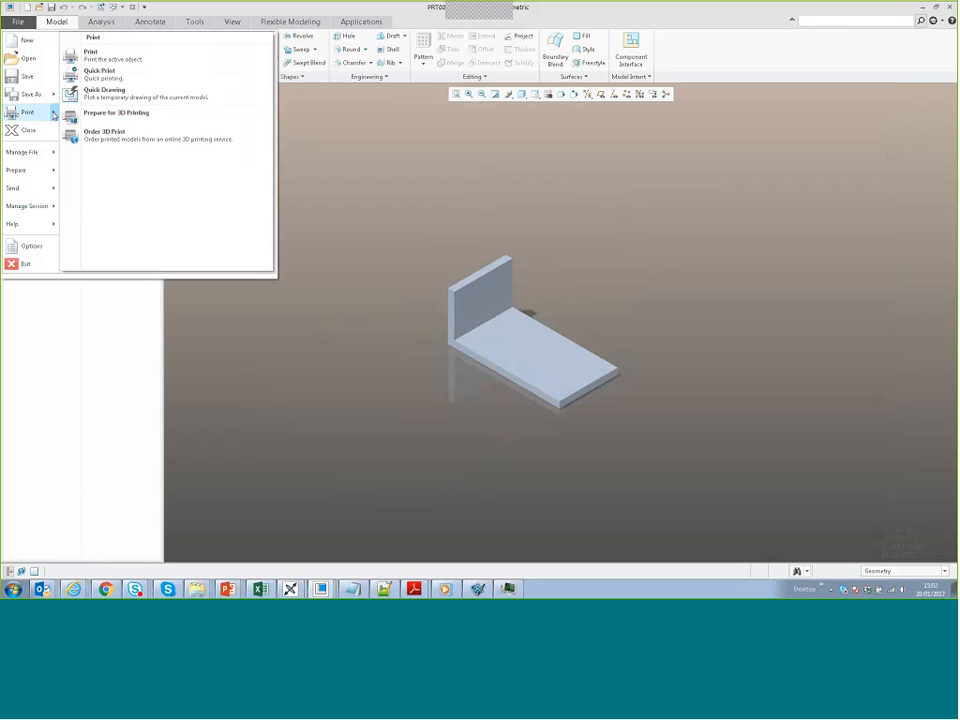
pyautogui.click(212, 120)
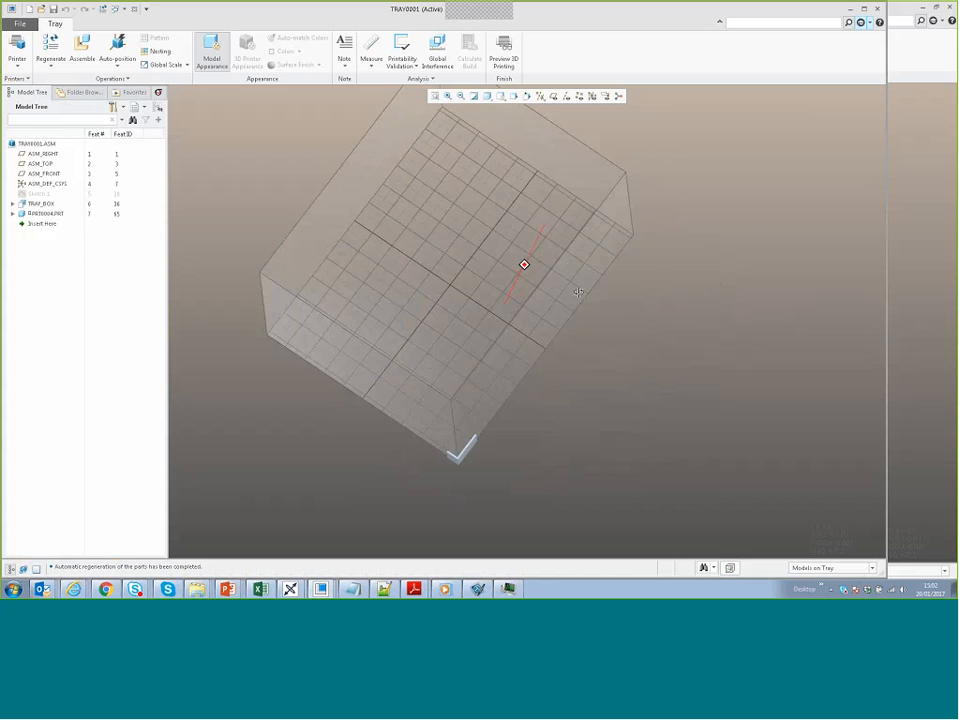
pyautogui.moveTo(559, 234); pyautogui.dragTo(607, 309, button='middle')
pyautogui.click(17, 58)
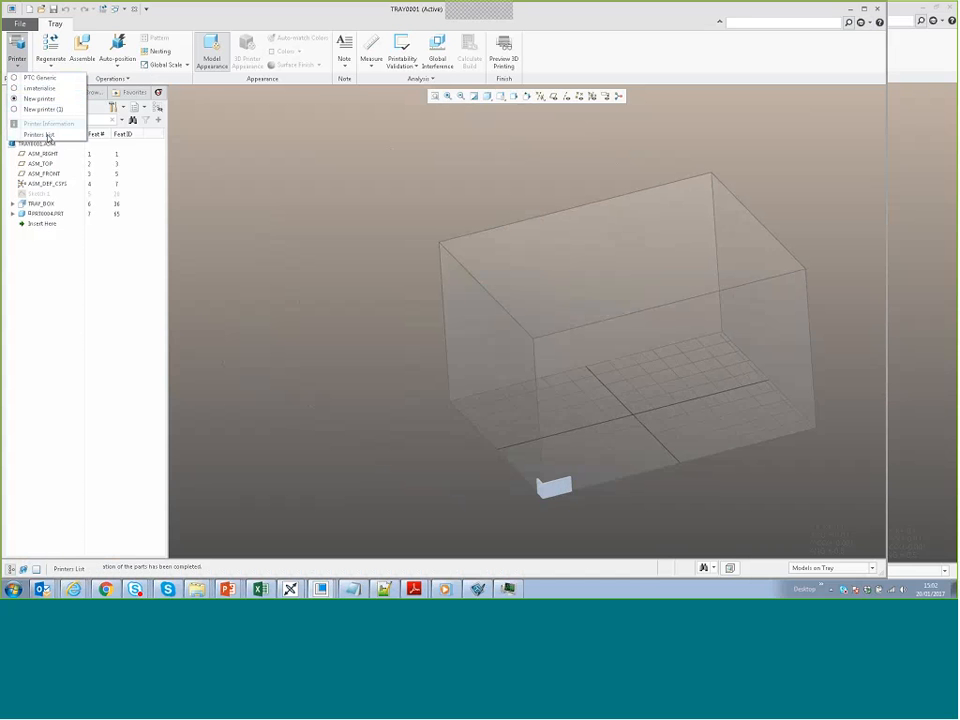
pyautogui.click(47, 136)
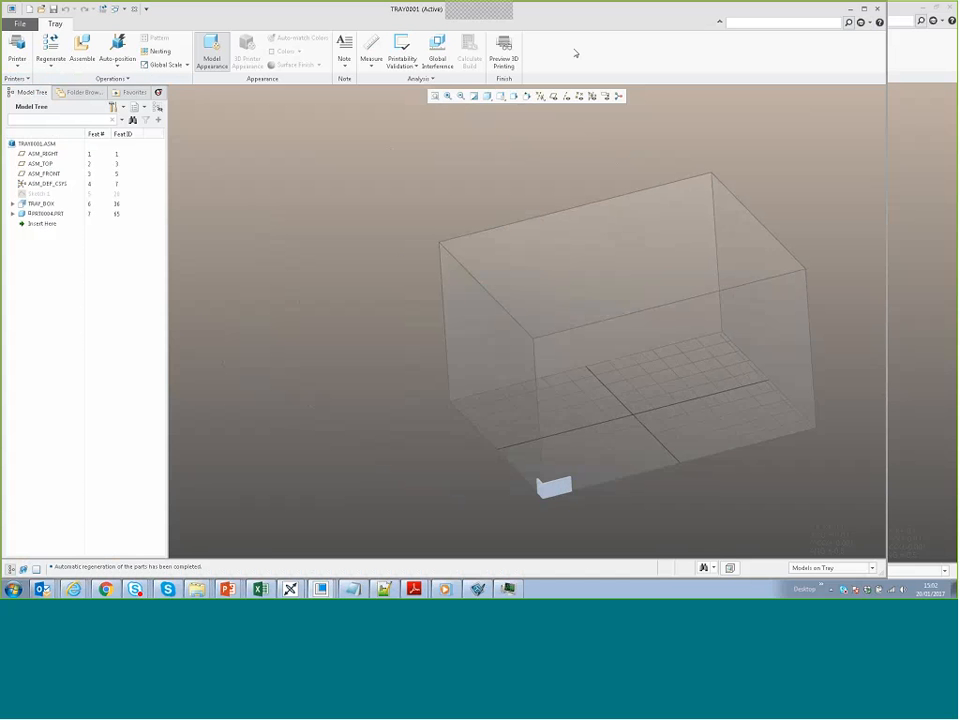
pyautogui.keyDown('shift'); pyautogui.moveTo(522, 348); pyautogui.dragTo(402, 316, button='middle'); pyautogui.keyUp('shift')
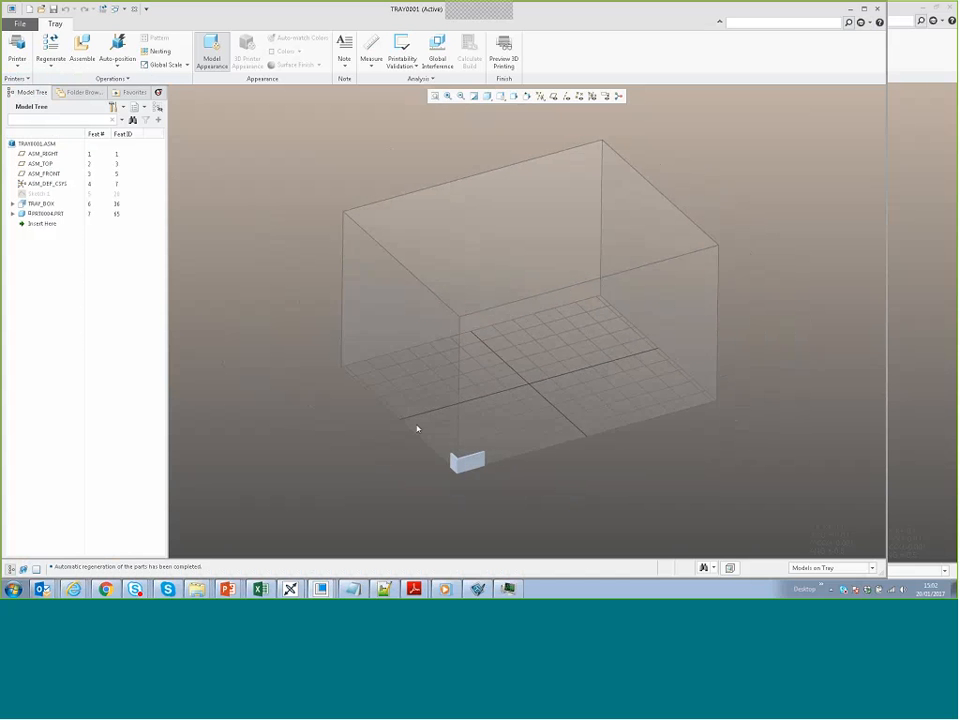
# - Auto-position the bracket in the tray and create a fill pattern of it across the whole tray floor
pyautogui.click(117, 47)
pyautogui.moveTo(436, 468); pyautogui.dragTo(446, 448, button='middle')
pyautogui.click(455, 491)
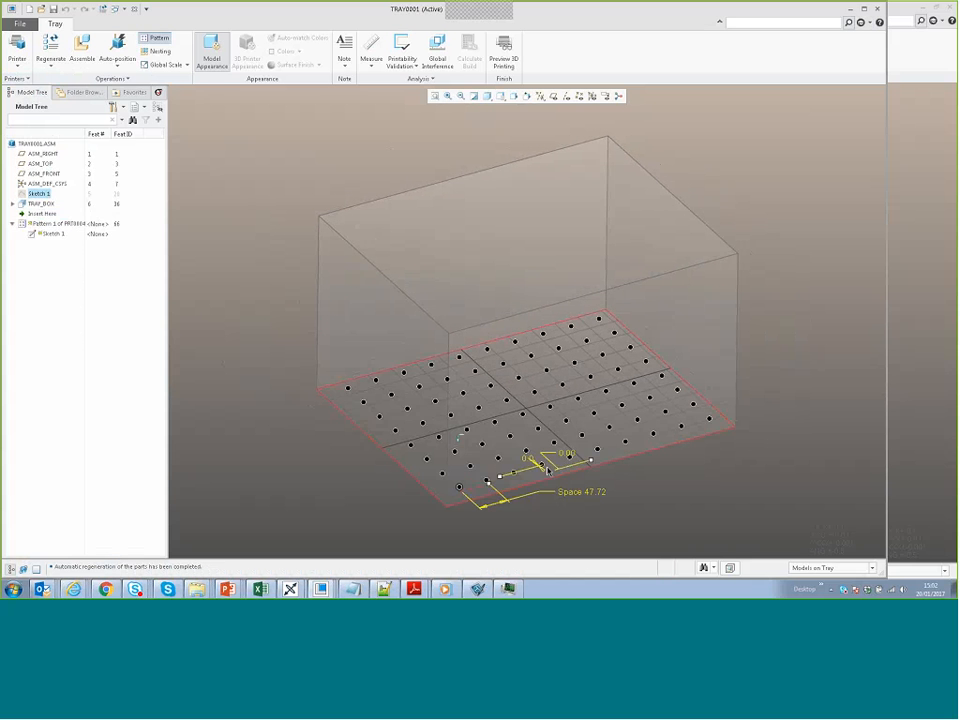
pyautogui.moveTo(556, 464)
pyautogui.mouseDown(button='middle')
pyautogui.moveTo(521, 464)
pyautogui.moveTo(535, 465)
pyautogui.moveTo(556, 491)
pyautogui.moveTo(553, 465)
pyautogui.moveTo(573, 440)
pyautogui.moveTo(553, 463)
pyautogui.mouseUp(button='middle')
pyautogui.middleClick(568, 517)
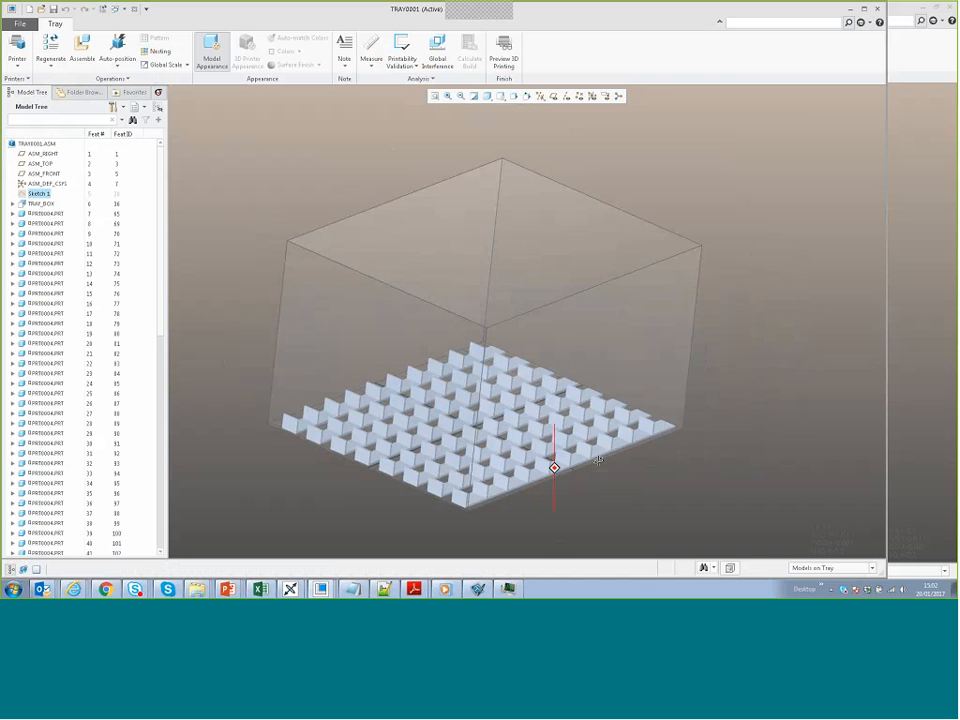
# - Set the tray's display style to Shading With Edges and examine the patterned brackets
pyautogui.click(487, 96)
pyautogui.click(522, 119)
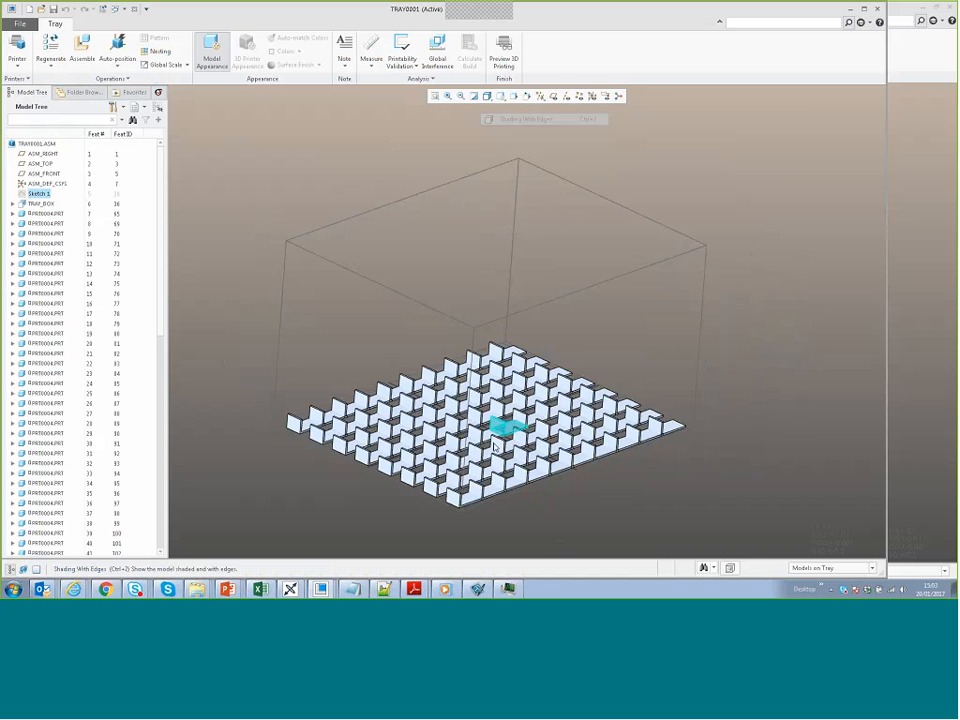
pyautogui.moveTo(503, 429); pyautogui.dragTo(480, 476, button='middle')
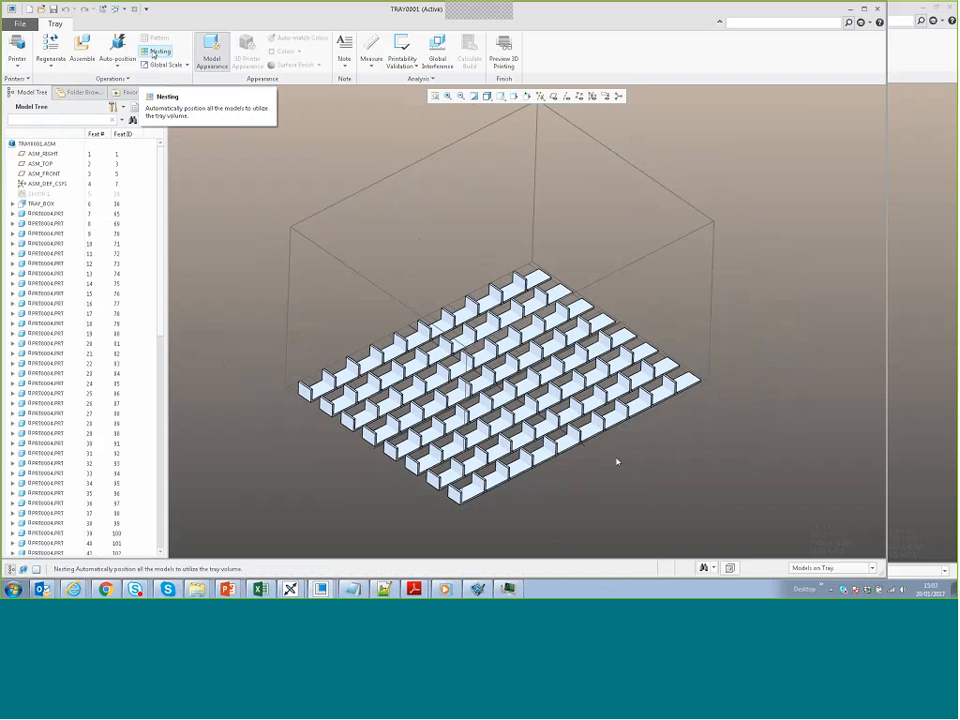
# - Nest the patterned brackets so they use the tray volume, and examine the layout from above
pyautogui.click(156, 52)
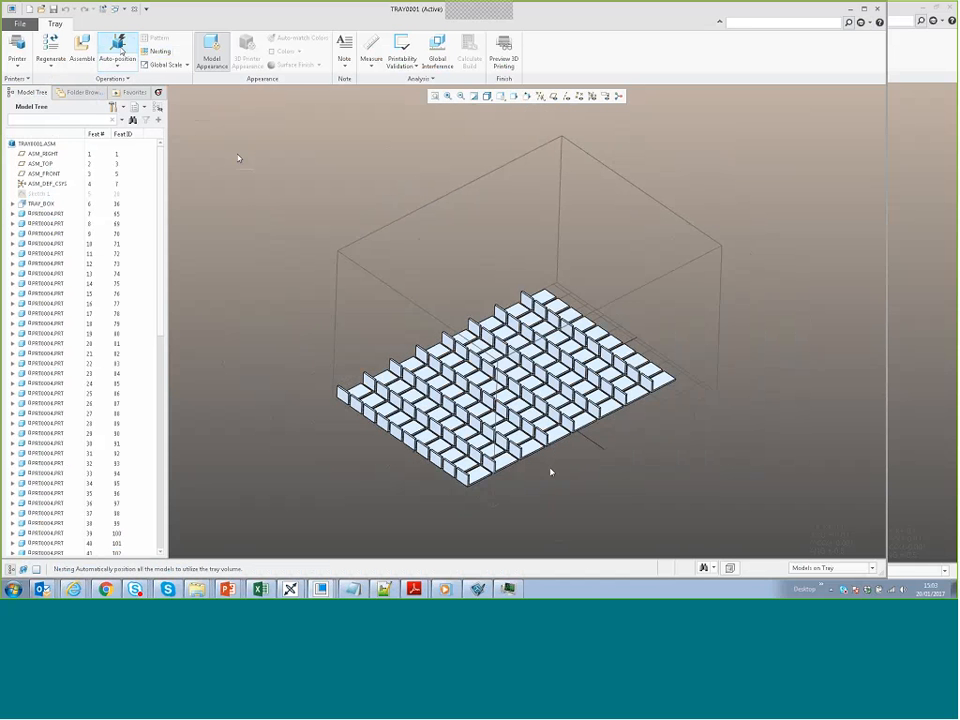
pyautogui.click(118, 66)
pyautogui.click(130, 77)
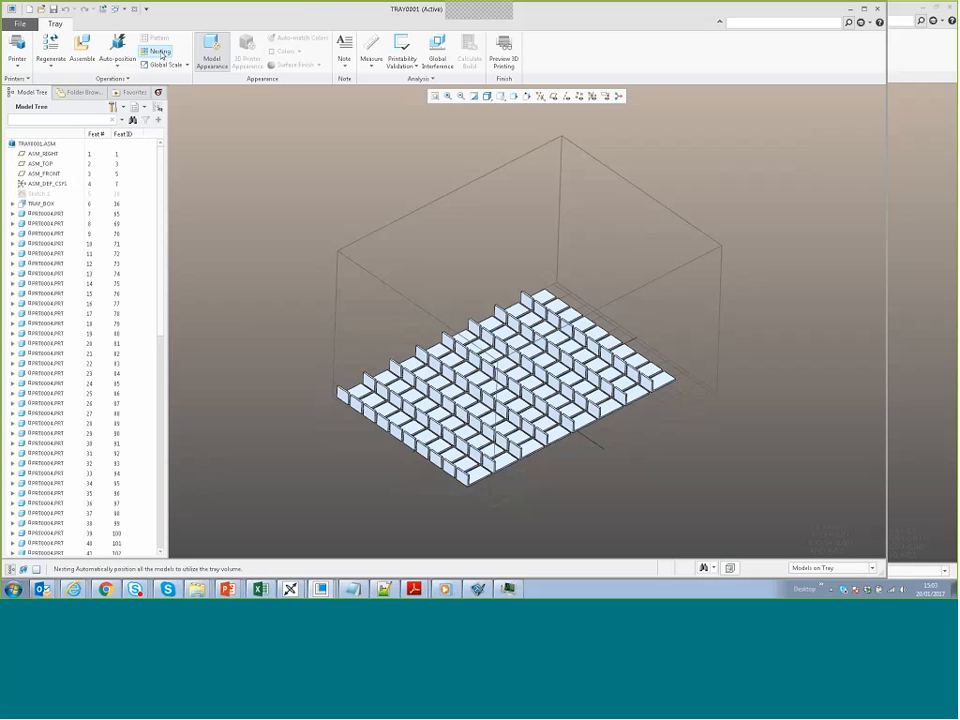
pyautogui.moveTo(555, 398); pyautogui.dragTo(548, 474, button='middle')
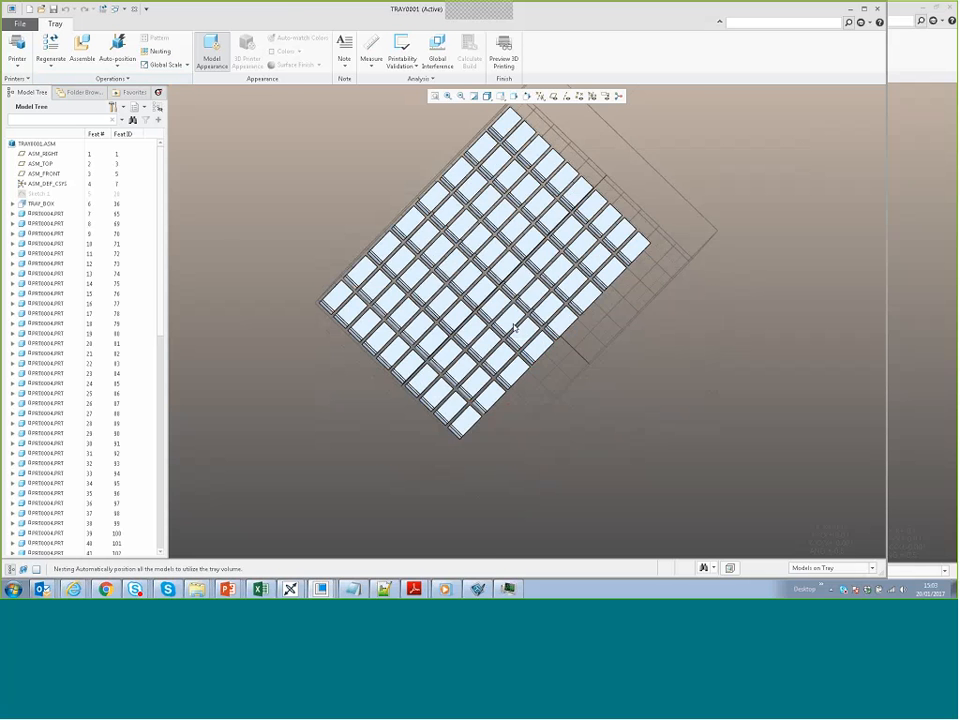
pyautogui.scroll(-3, 514, 323)
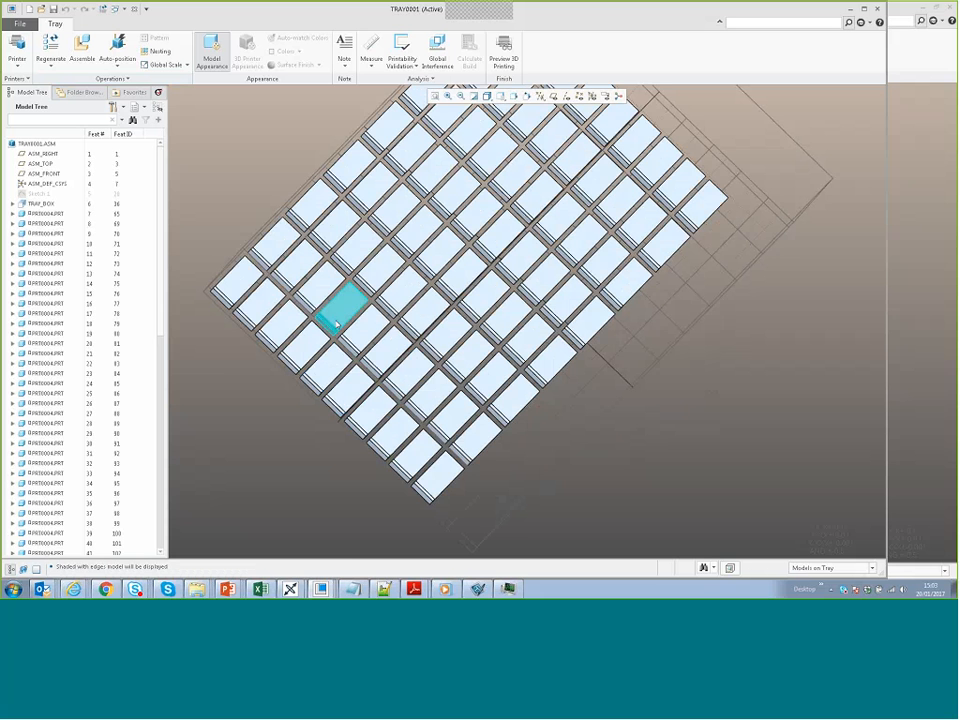
# - Run another nesting of the brackets in the tray and examine the new arrangement from several angles
pyautogui.moveTo(343, 339)
pyautogui.mouseDown(button='middle')
pyautogui.moveTo(341, 309)
pyautogui.moveTo(369, 306)
pyautogui.mouseUp(button='middle')
pyautogui.keyDown('shift'); pyautogui.moveTo(361, 362); pyautogui.dragTo(371, 288, button='middle'); pyautogui.keyUp('shift')
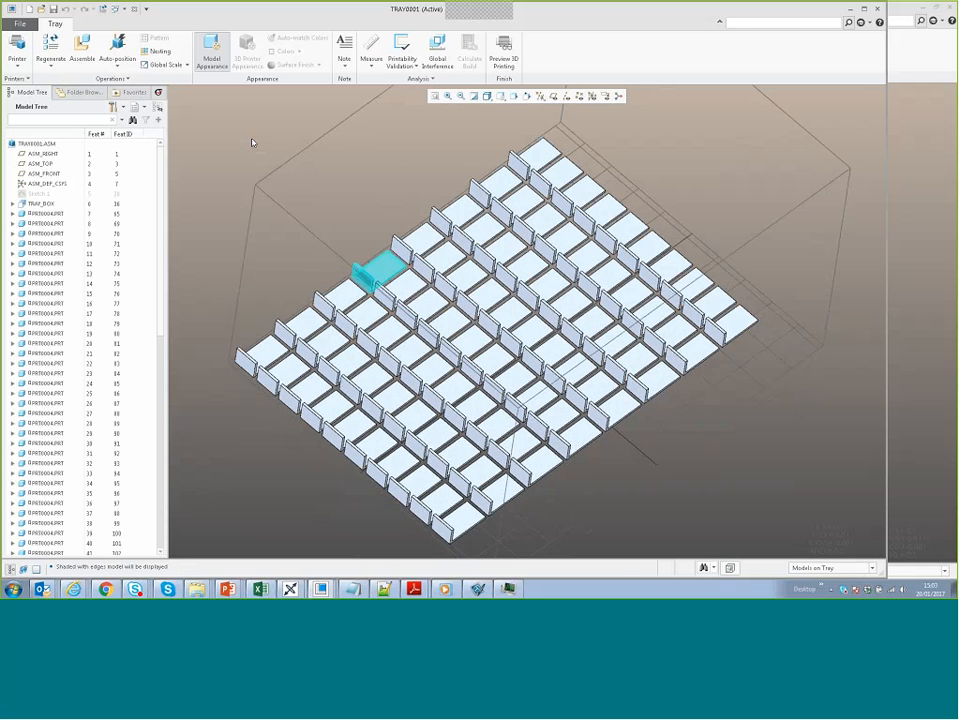
pyautogui.click(164, 54)
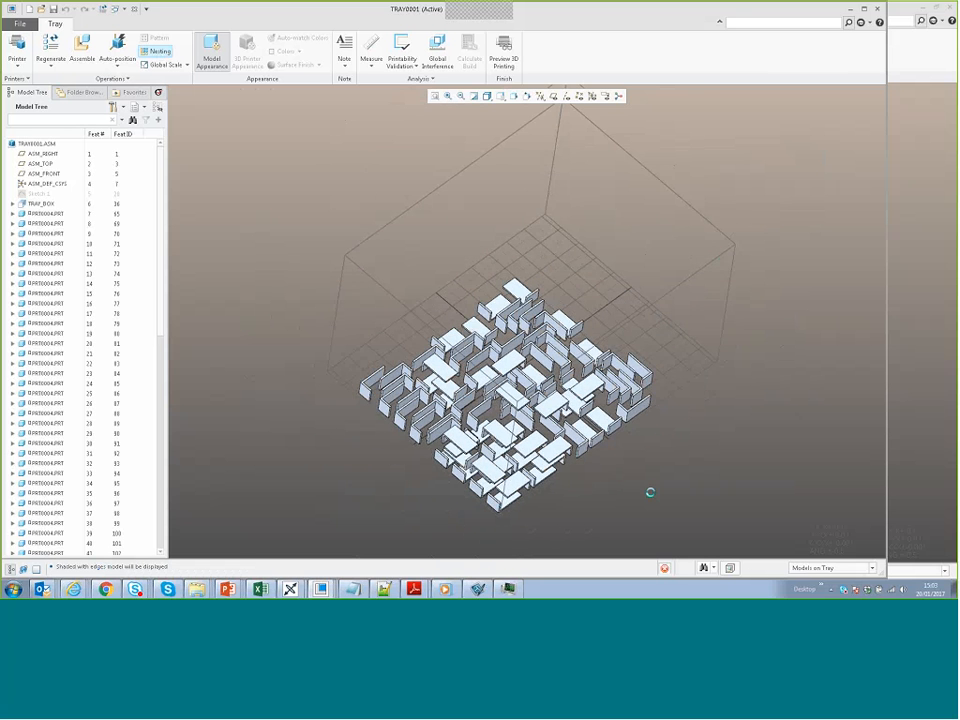
pyautogui.moveTo(537, 432); pyautogui.dragTo(498, 412, button='middle')
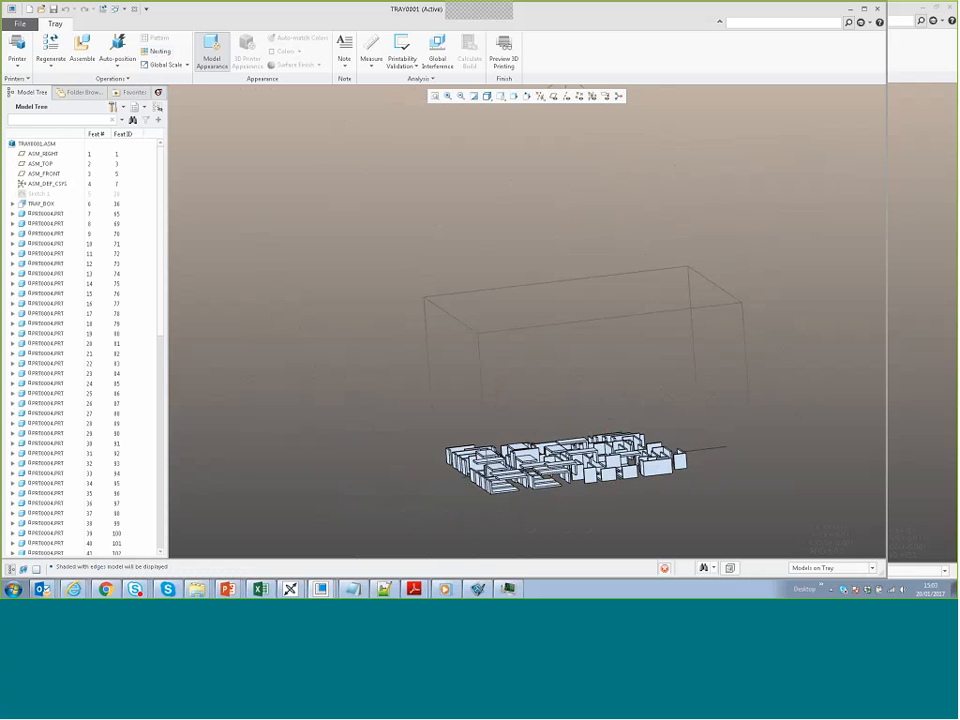
pyautogui.scroll(-4, 500, 412)
pyautogui.moveTo(270, 220); pyautogui.dragTo(262, 286, button='middle')
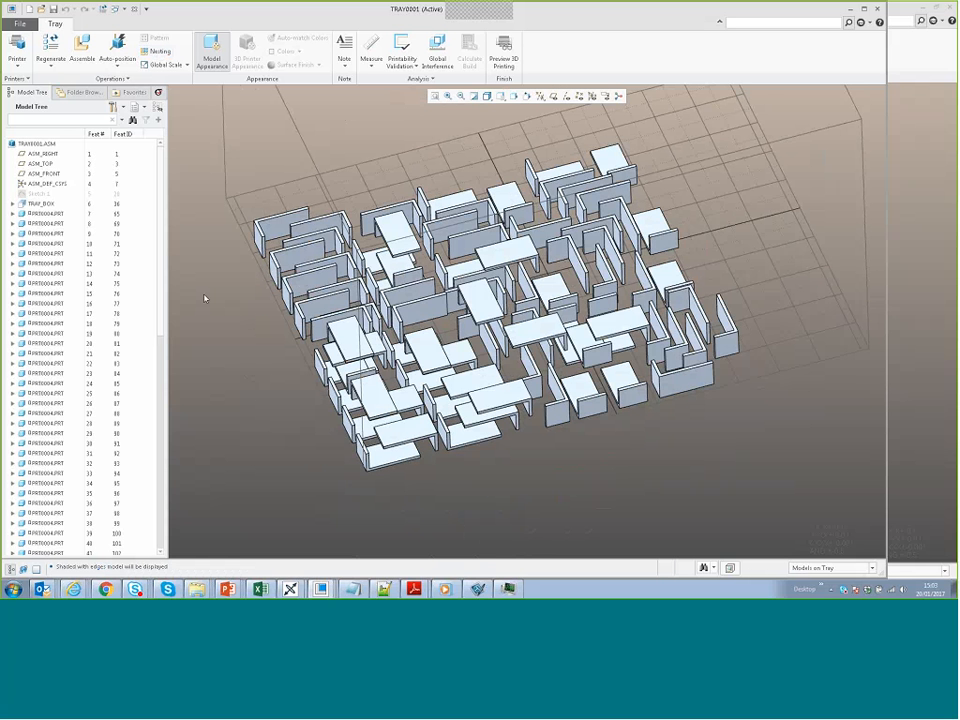
# - Redefine Extrude 1 of the first bracket in the tray, stretching its long leg to about 72 and extending its upright leg
pyautogui.click(41, 214)
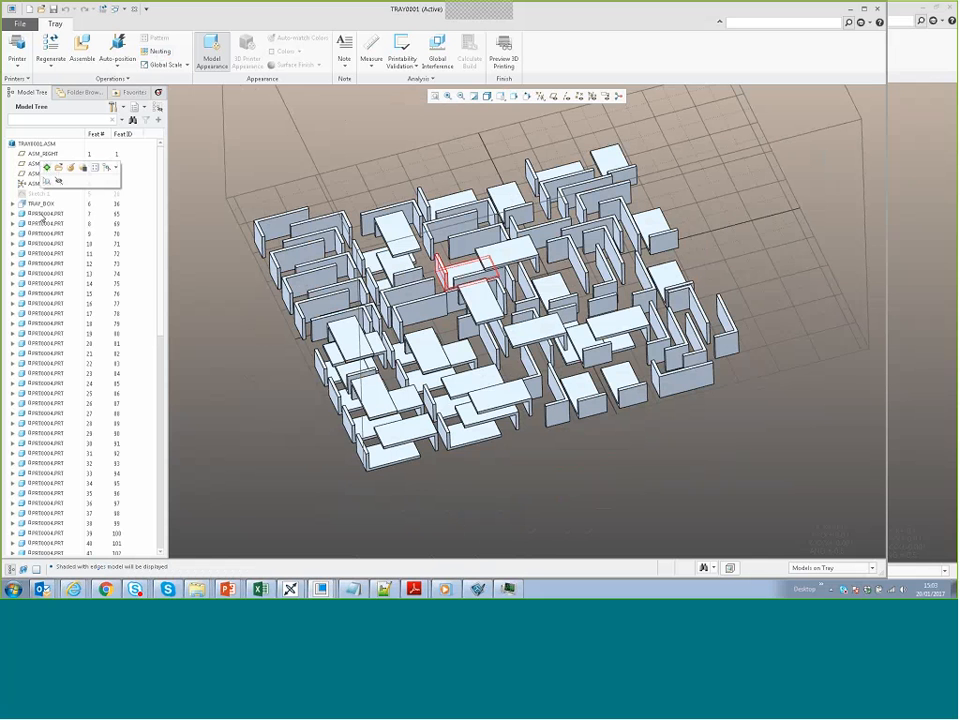
pyautogui.click(13, 214)
pyautogui.click(50, 263)
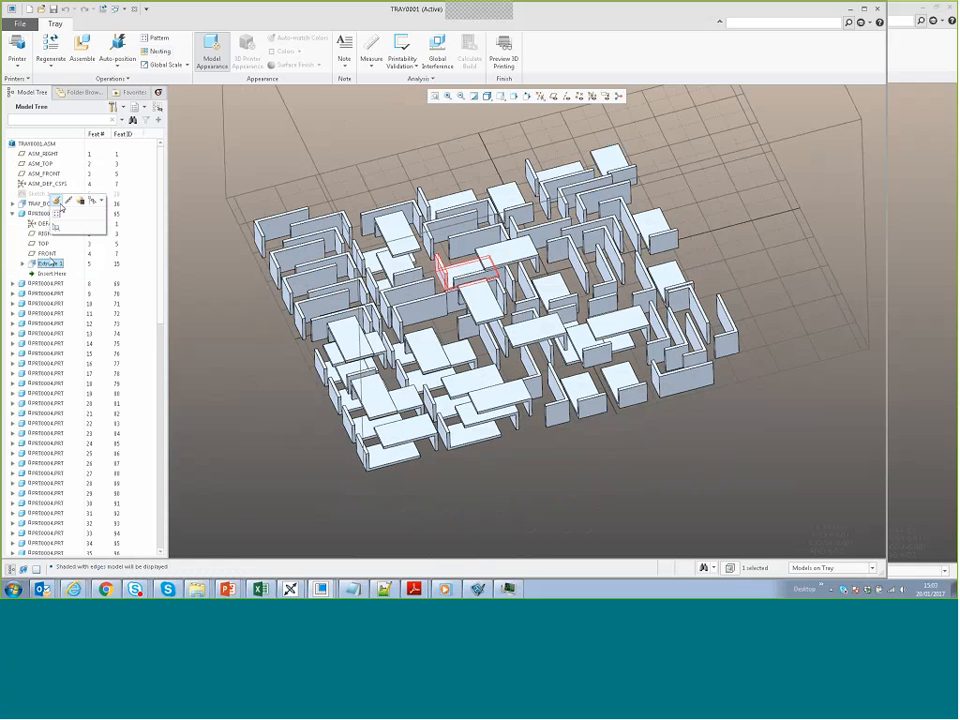
pyautogui.click(58, 201)
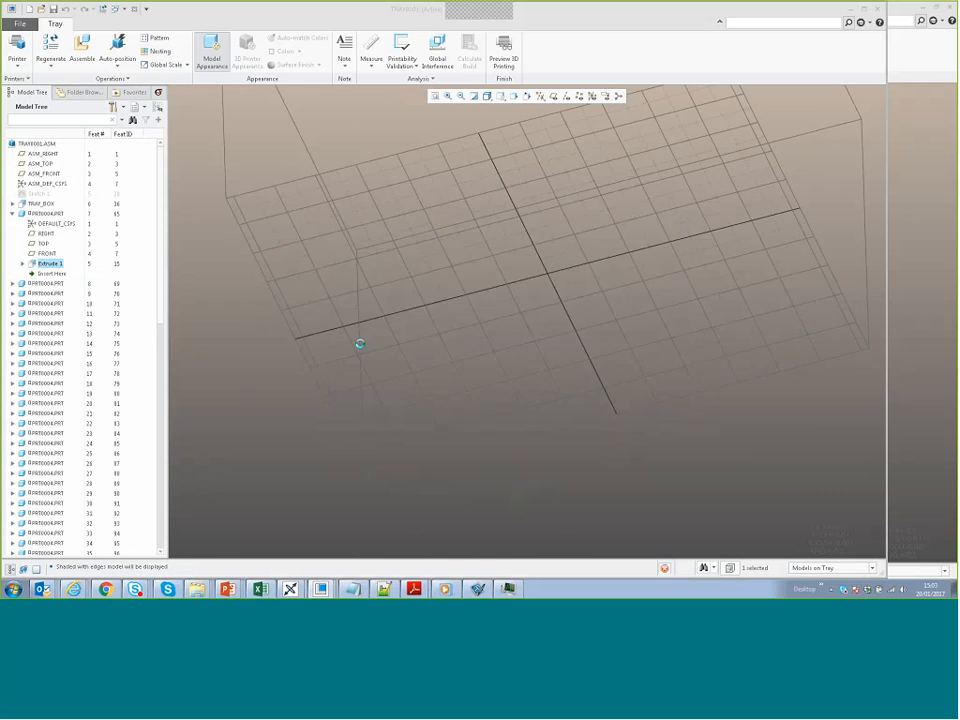
pyautogui.scroll(5, 463, 272)
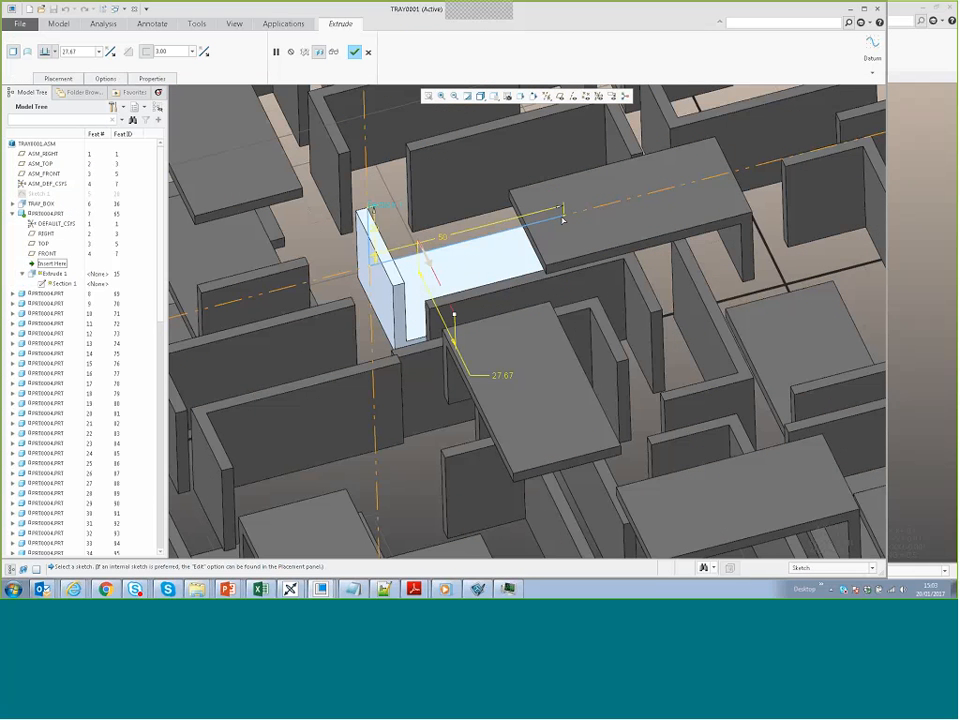
pyautogui.moveTo(566, 209)
pyautogui.mouseDown()
pyautogui.moveTo(663, 184)
pyautogui.moveTo(643, 191)
pyautogui.mouseUp()
pyautogui.moveTo(377, 208); pyautogui.dragTo(377, 186)
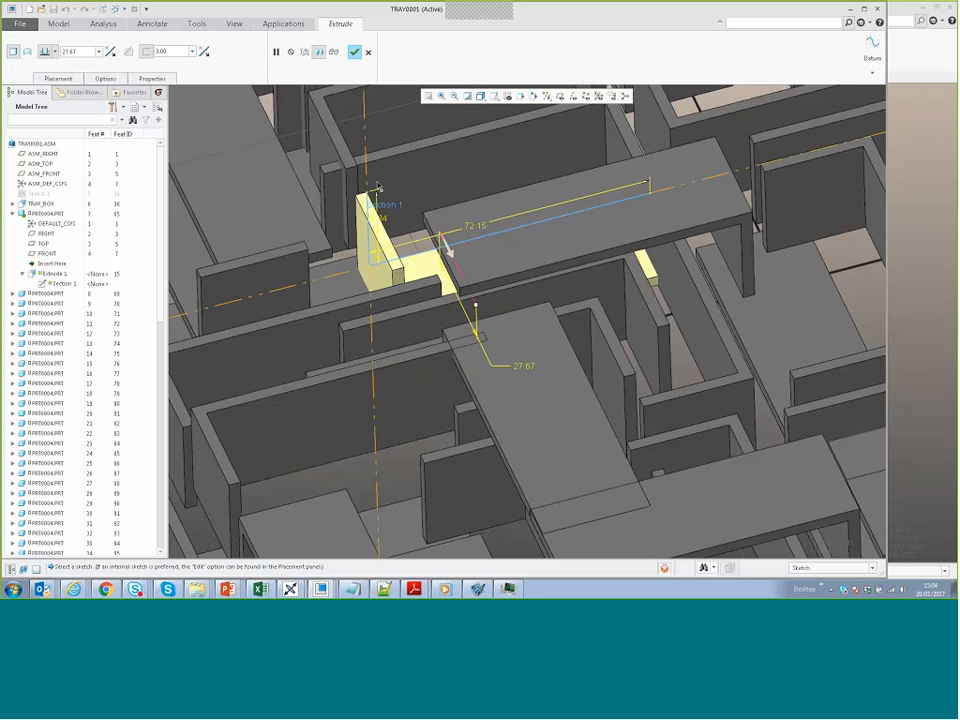
pyautogui.moveTo(378, 187); pyautogui.dragTo(378, 130, button='middle')
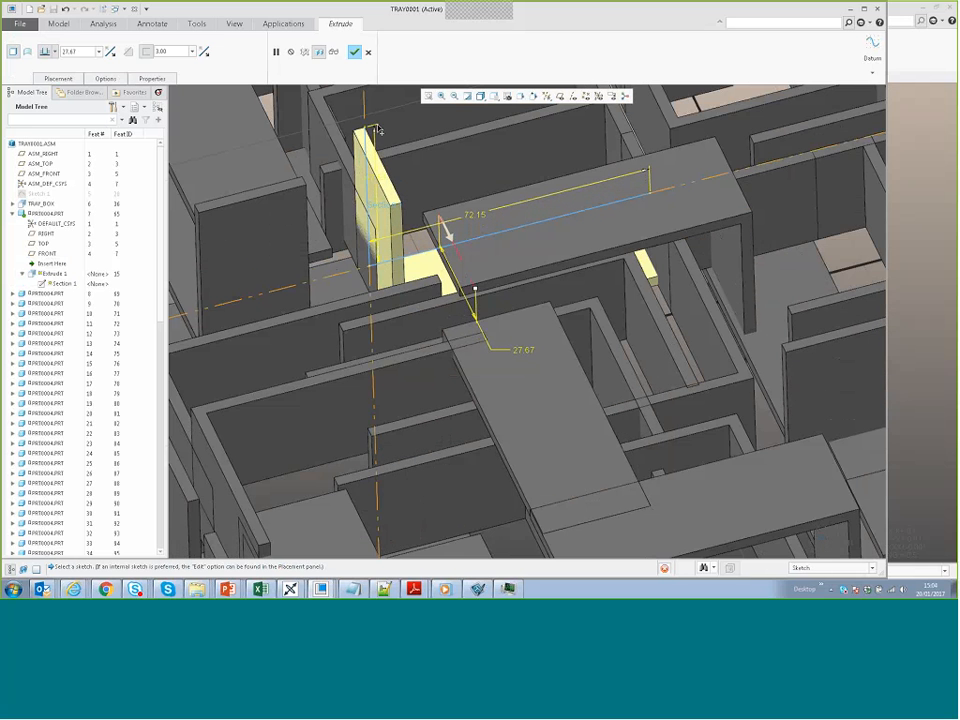
pyautogui.middleClick(378, 130)
# - Nest the enlarged brackets in the tray and examine the layout from the side and from above
pyautogui.hotkey('ctrl', 'd')
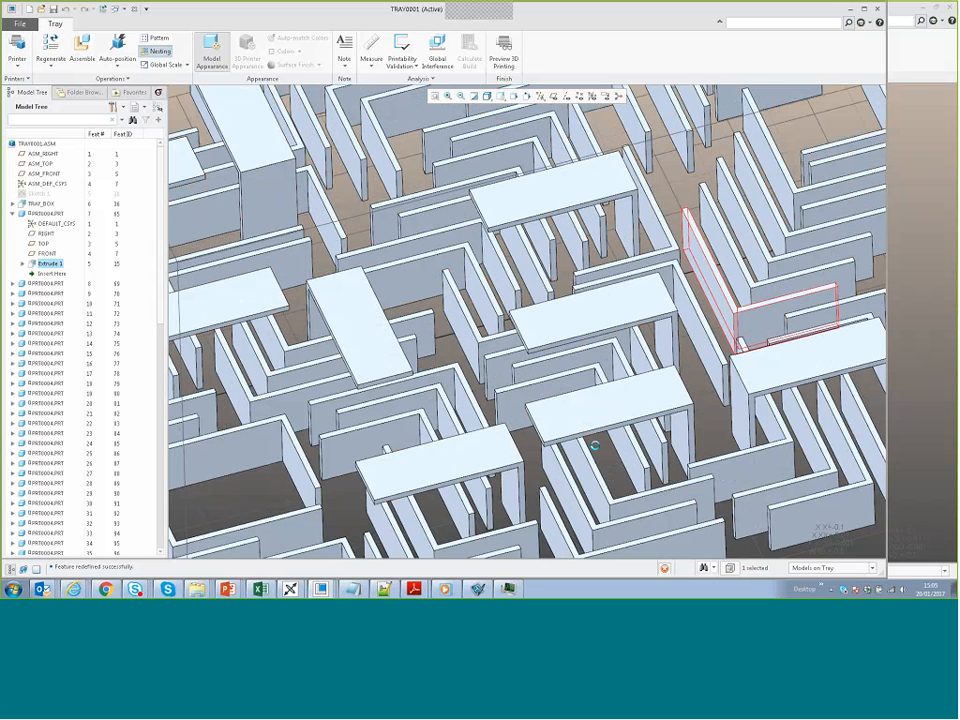
pyautogui.scroll(8, 594, 445)
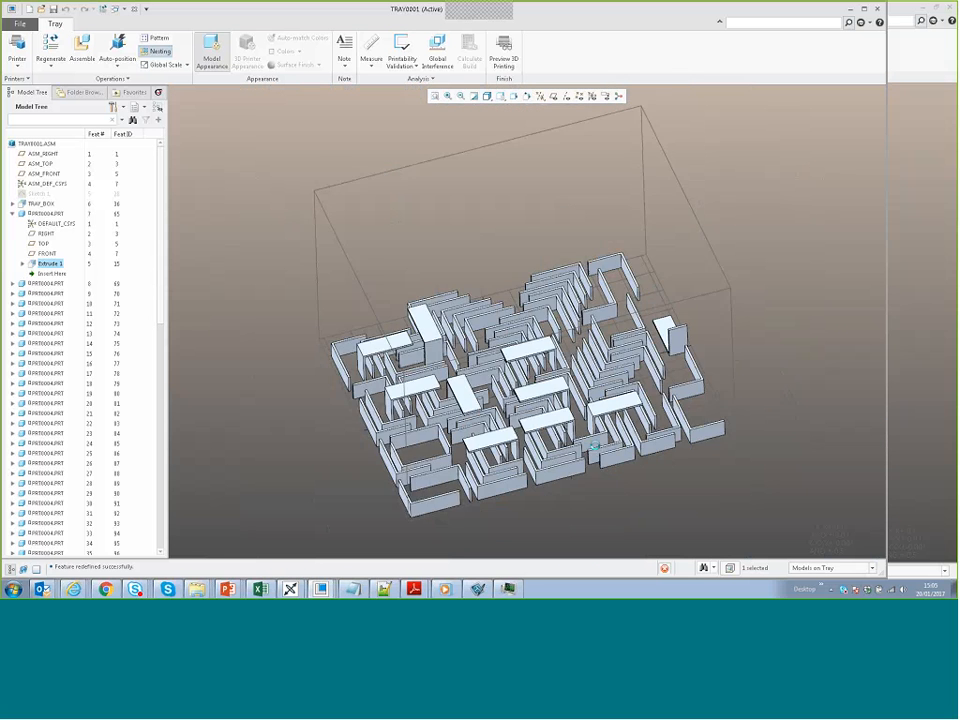
pyautogui.moveTo(533, 455); pyautogui.dragTo(598, 440, button='middle')
pyautogui.scroll(-5, 481, 467)
pyautogui.moveTo(481, 467); pyautogui.dragTo(446, 514, button='middle')
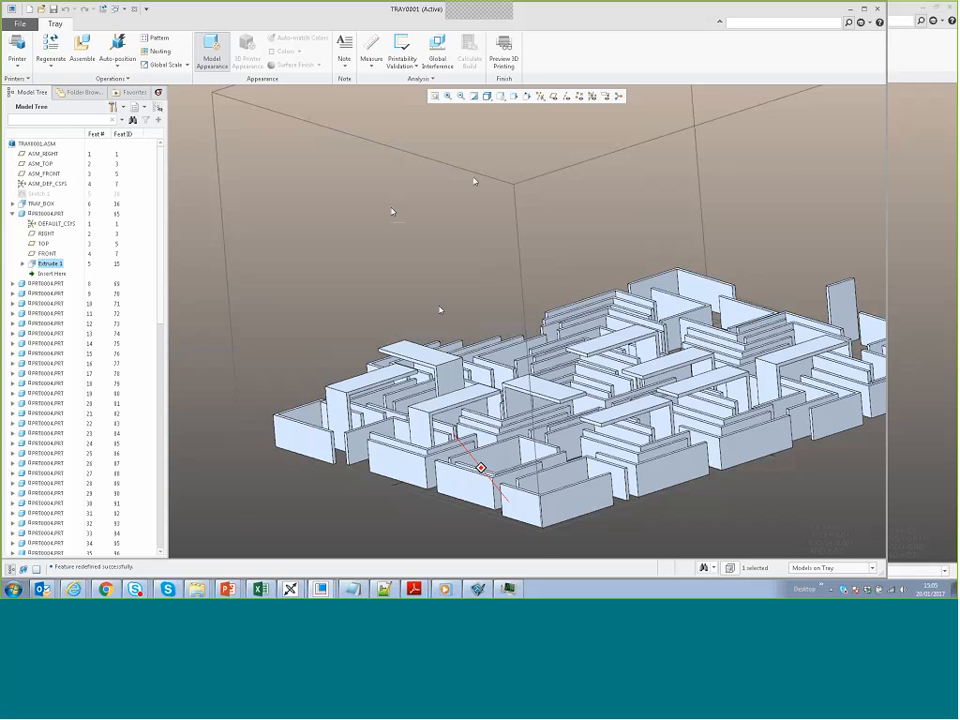
pyautogui.moveTo(481, 468); pyautogui.dragTo(446, 520, button='middle')
pyautogui.scroll(5, 445, 473)
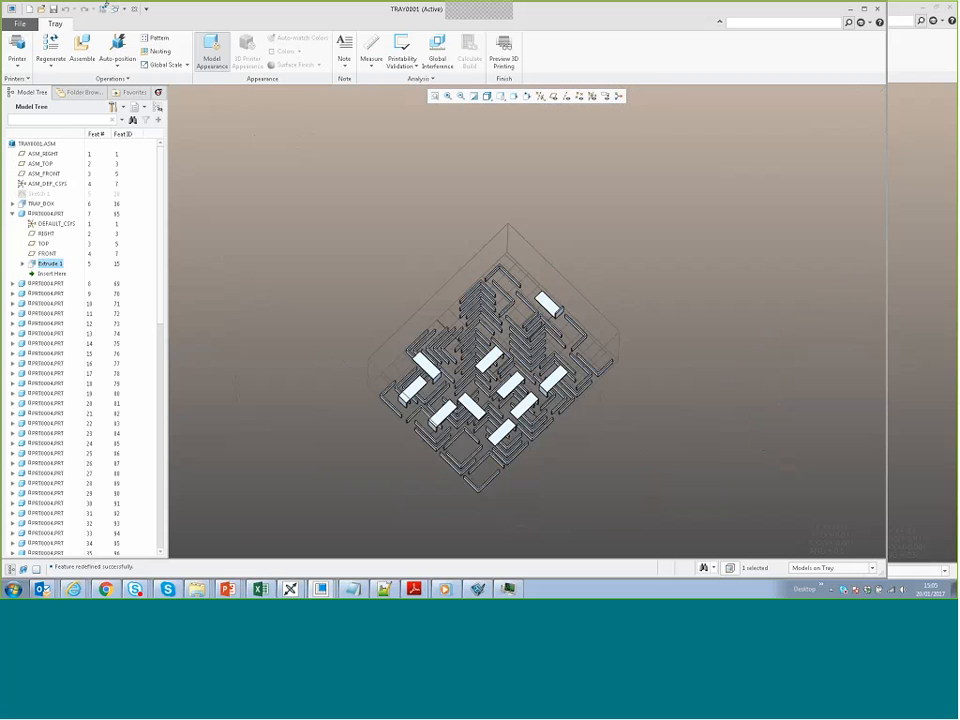
# - Close the nested tray and prepare the bracket part for 3D printing in a new tray
pyautogui.click(133, 12)
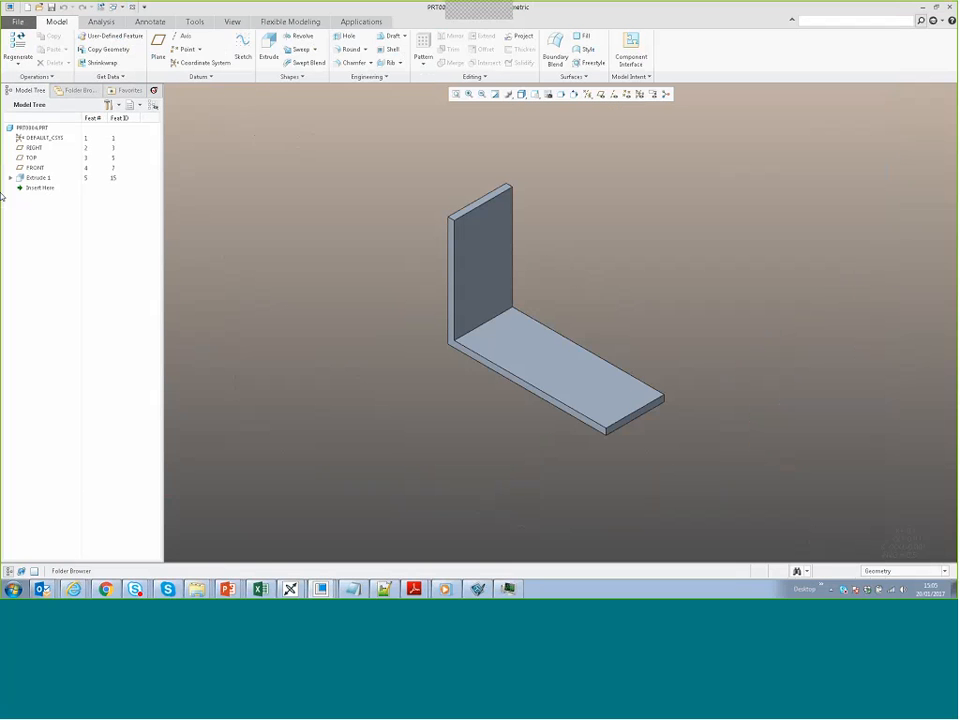
pyautogui.click(18, 21)
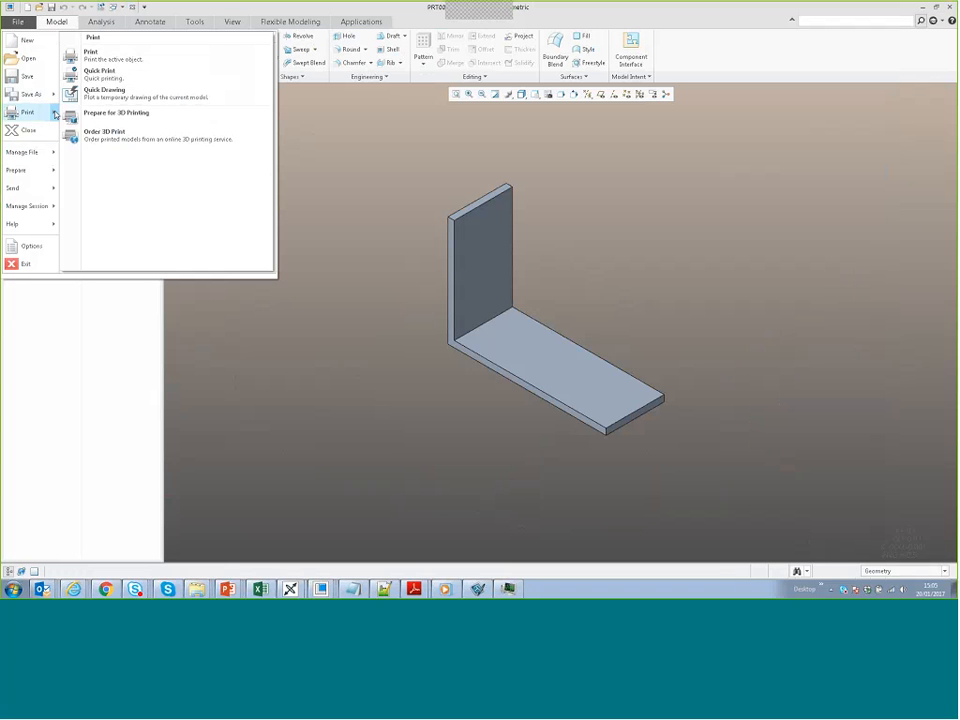
pyautogui.click(111, 114)
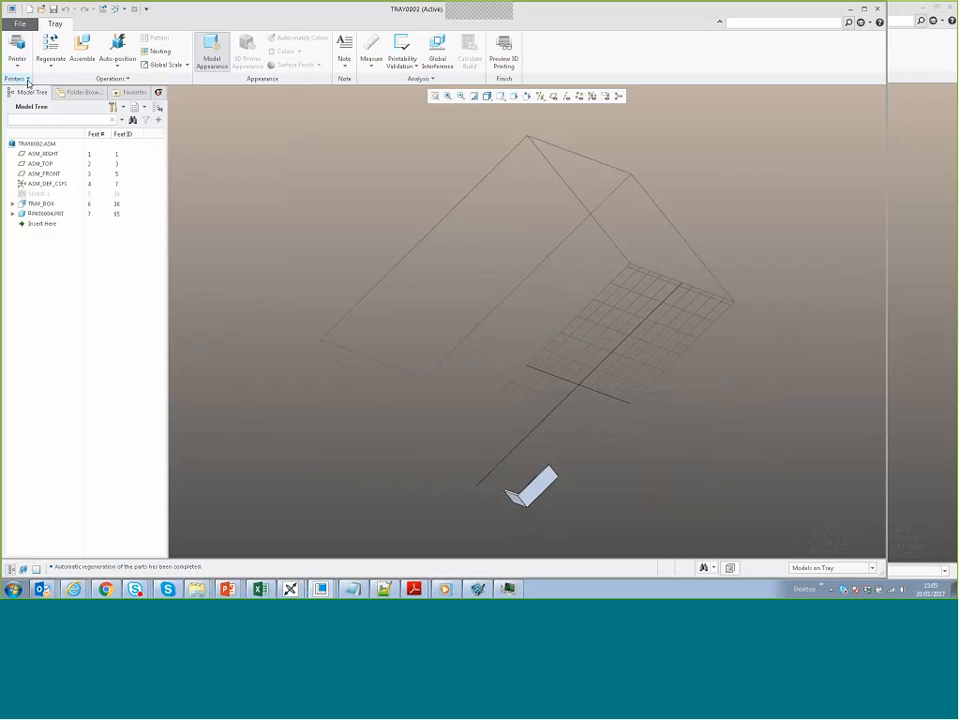
# - Open the list of 3D printers and start adding a printer of the Other type
pyautogui.click(17, 62)
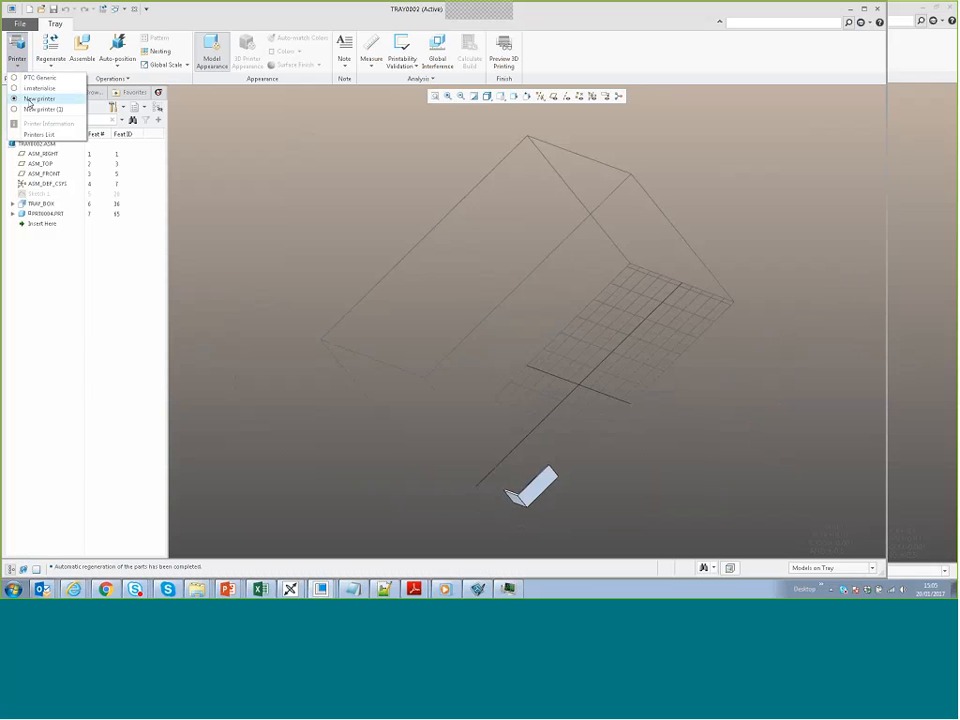
pyautogui.click(38, 134)
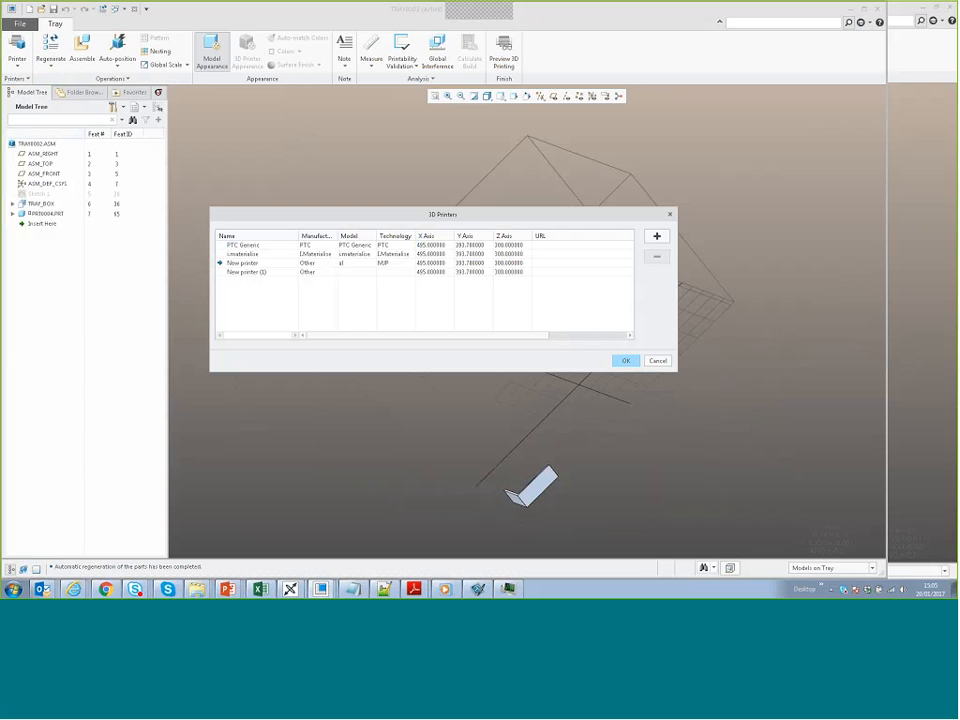
pyautogui.click(657, 237)
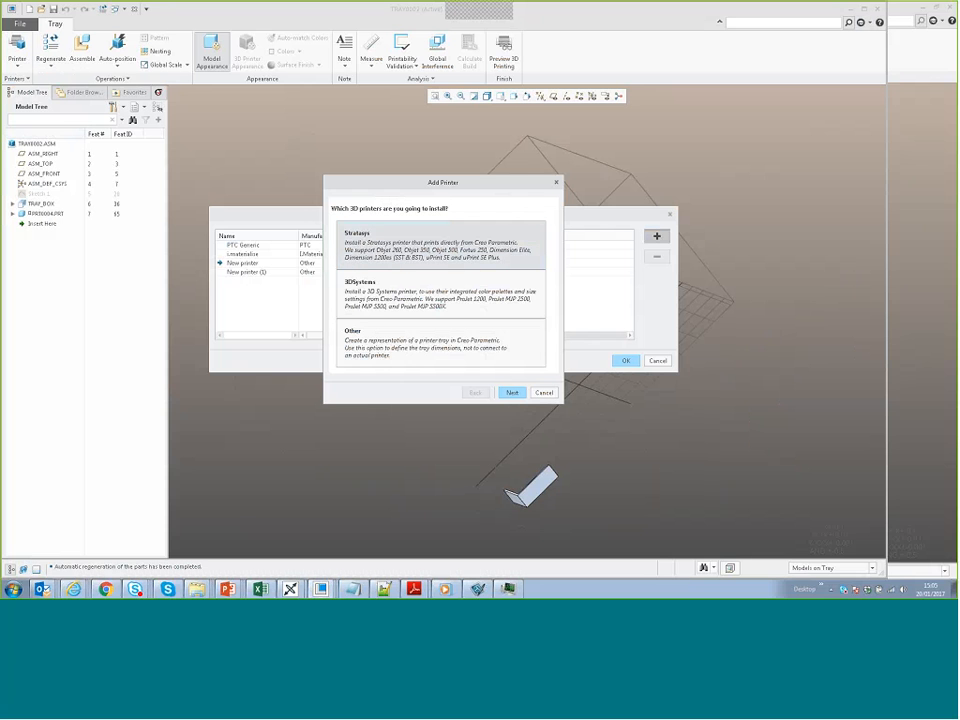
pyautogui.click(355, 346)
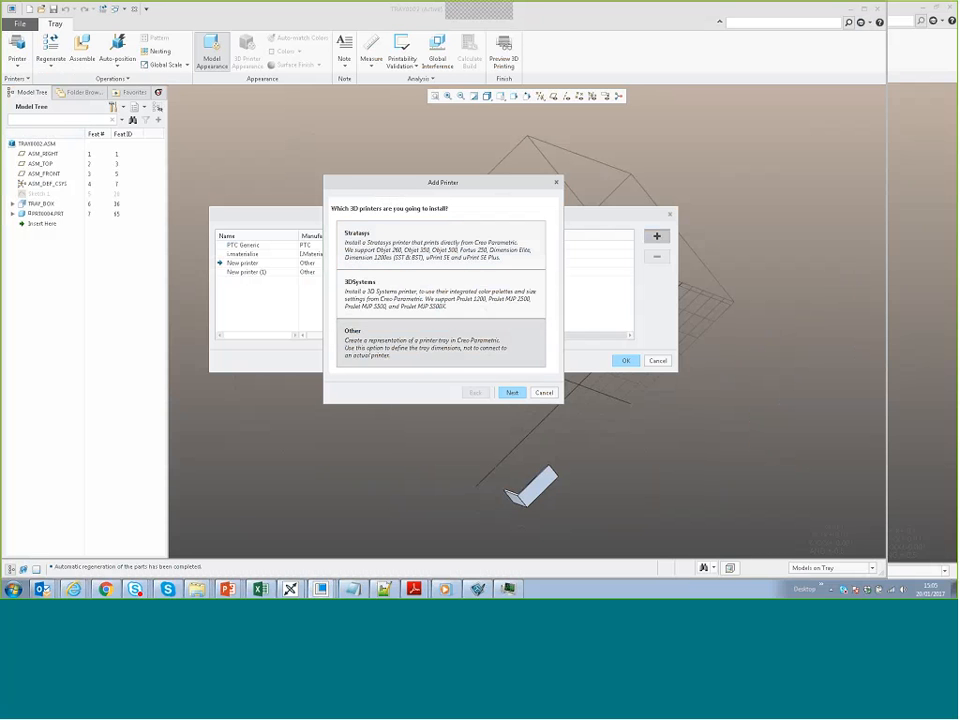
pyautogui.click(512, 392)
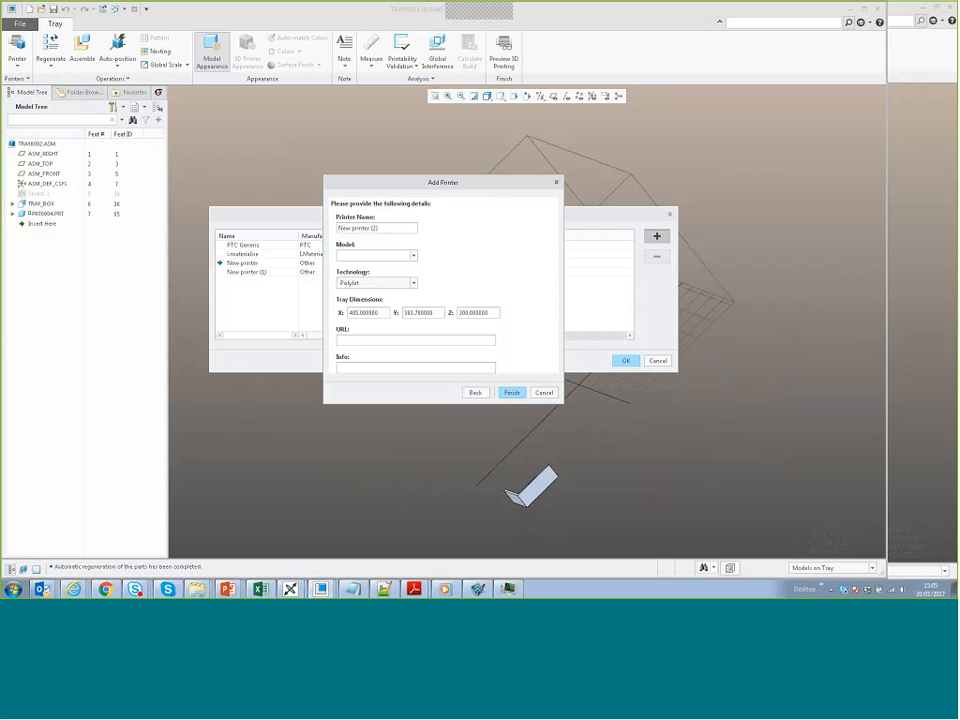
# - Name the new printer qqq, look through its model and technology options, and cancel adding it
pyautogui.write('qqq')
pyautogui.click(414, 257)
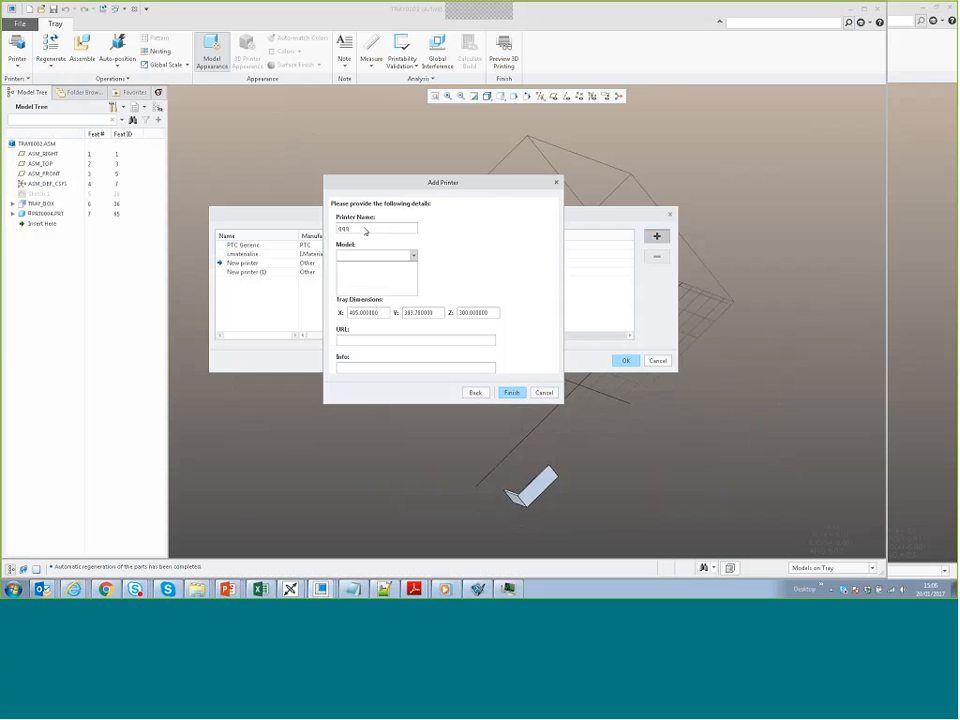
pyautogui.click(359, 258)
pyautogui.click(413, 284)
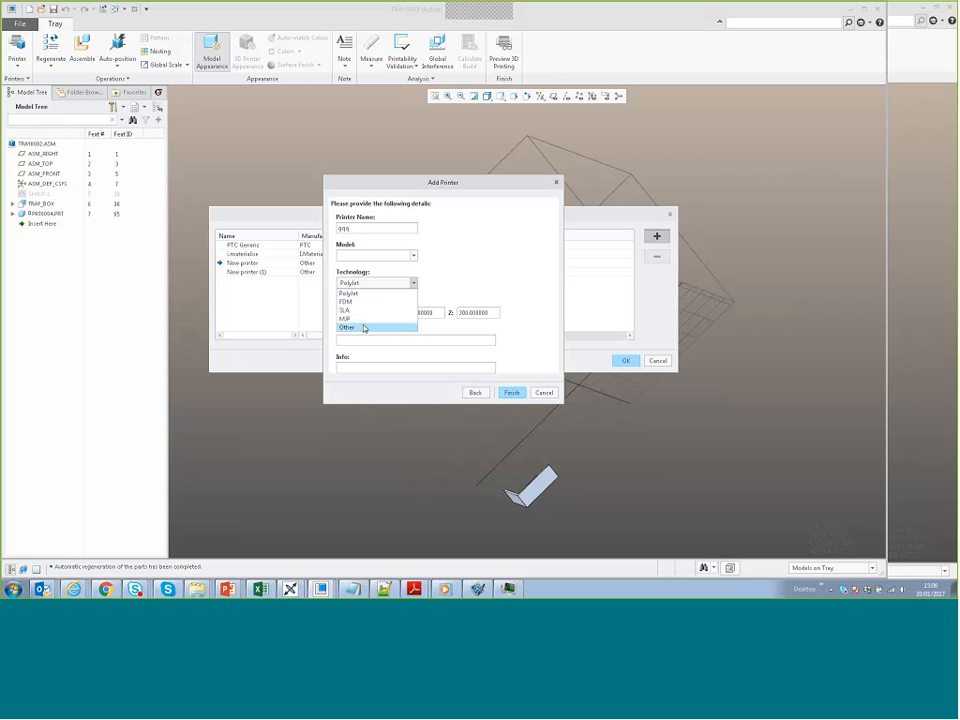
pyautogui.click(480, 263)
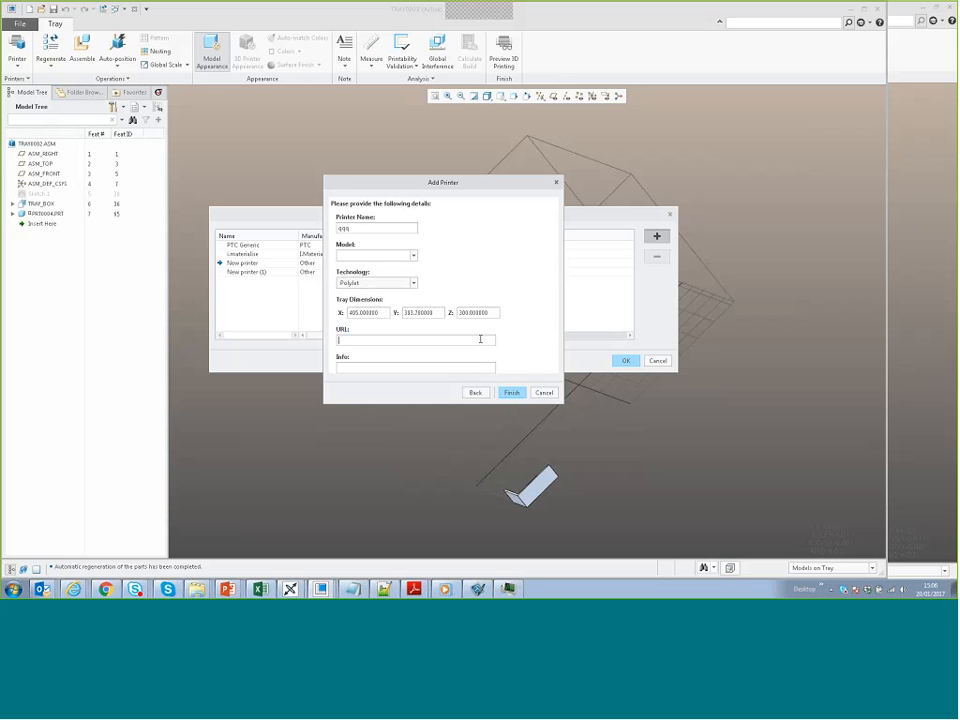
pyautogui.click(546, 393)
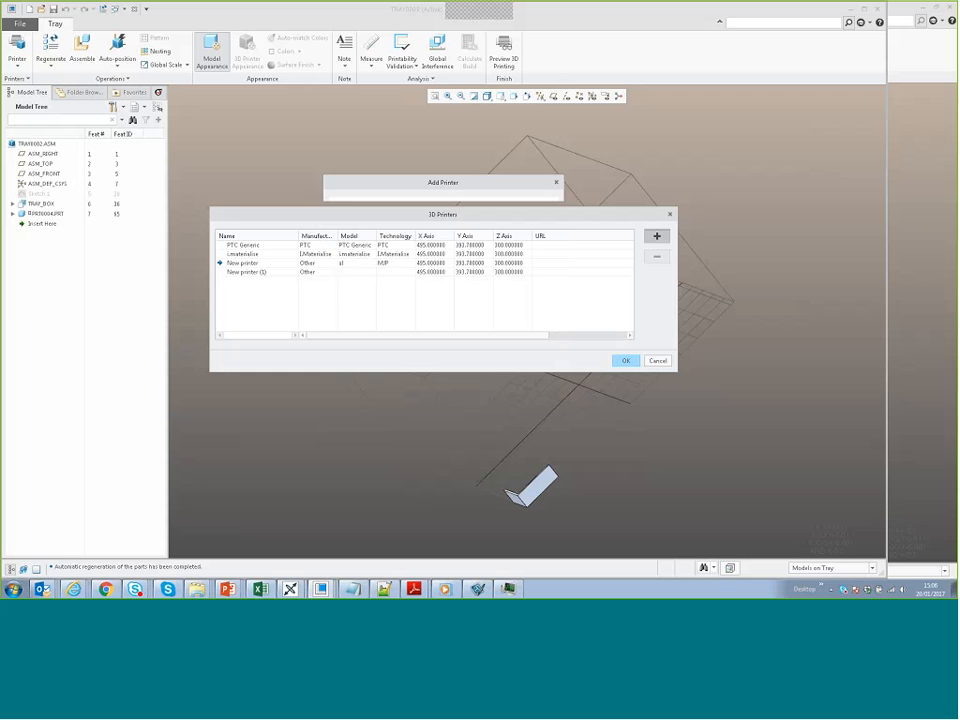
pyautogui.click(658, 361)
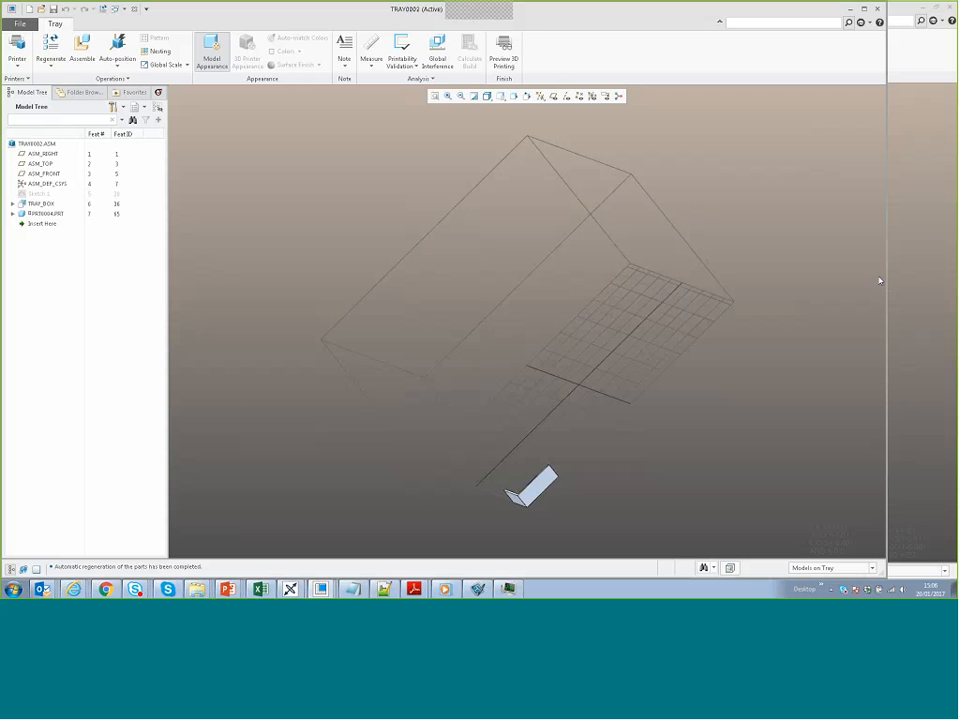